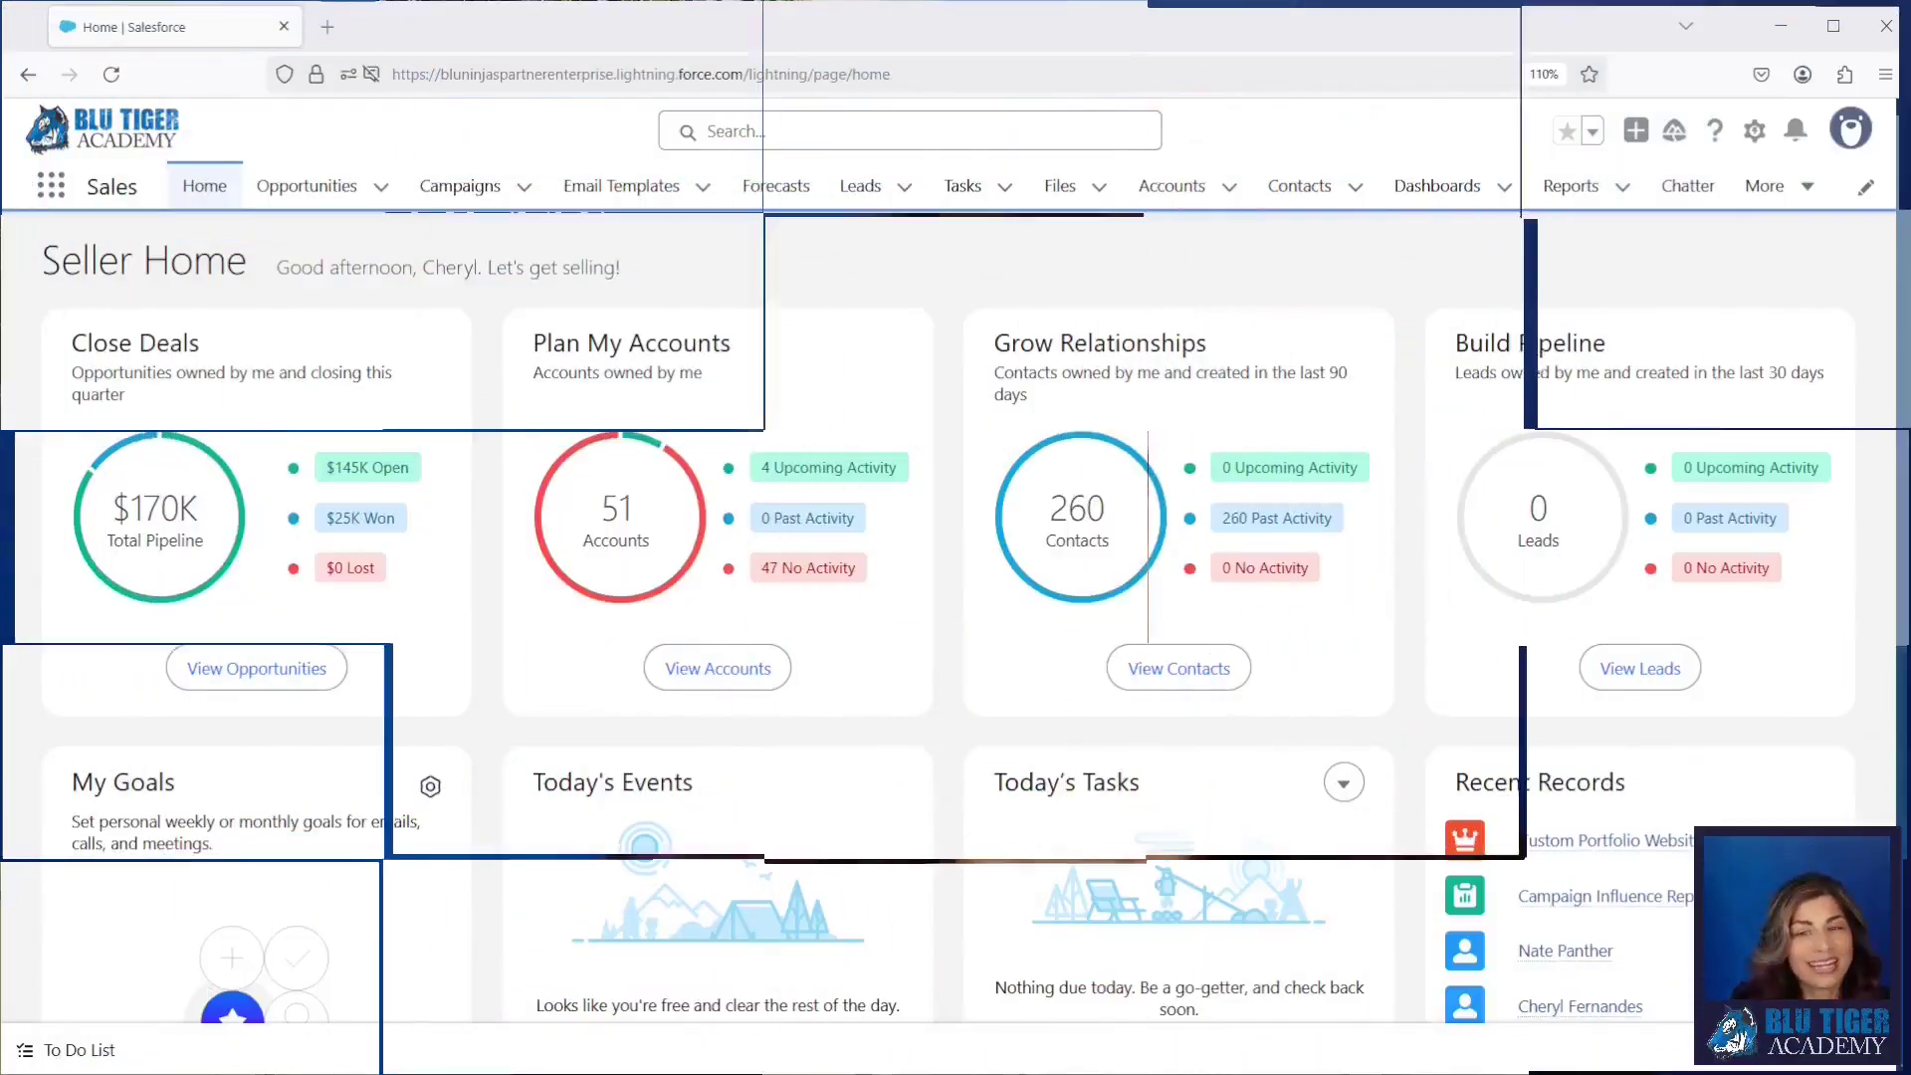
Step: Open Setup in a new tab and find Forecasts Settings through Quick Find 'forecas'
left_click(1754, 131)
left_click(1644, 249)
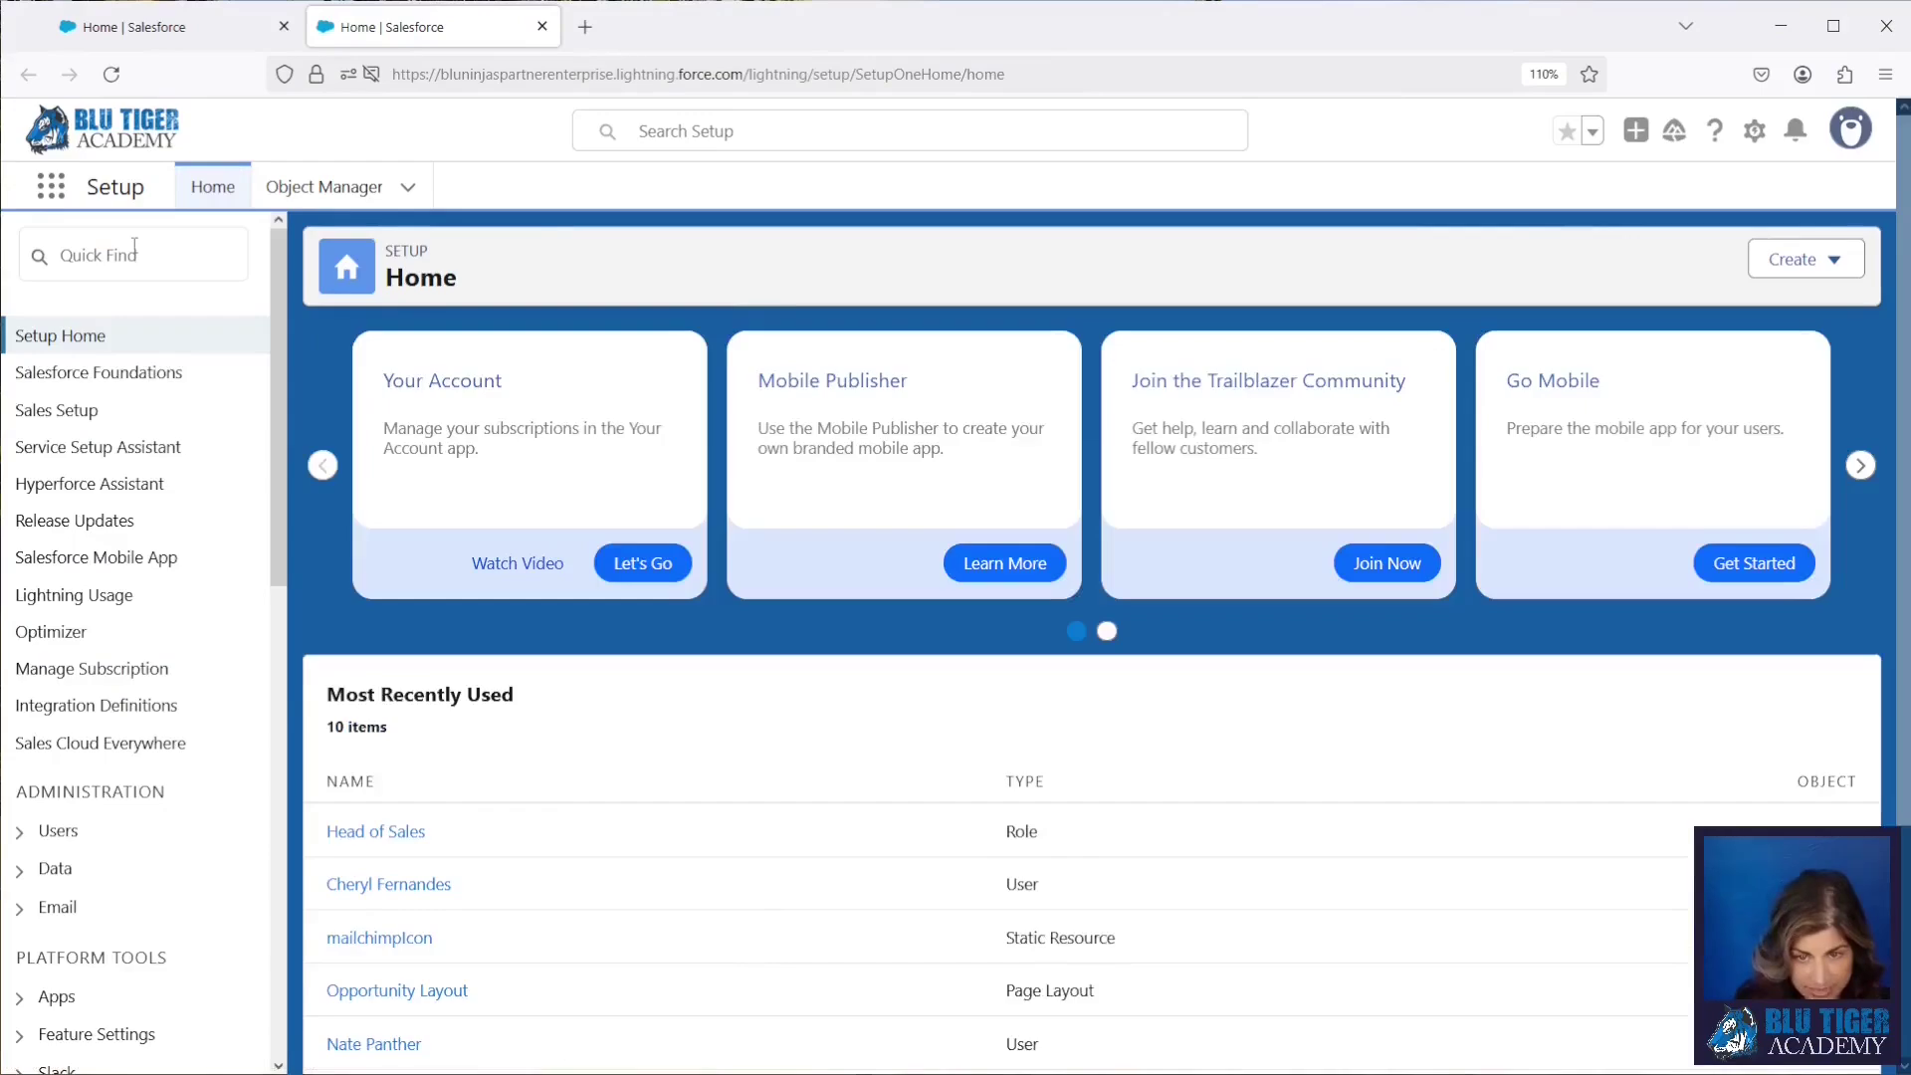
left_click(135, 252)
type("forecas")
left_click(204, 527)
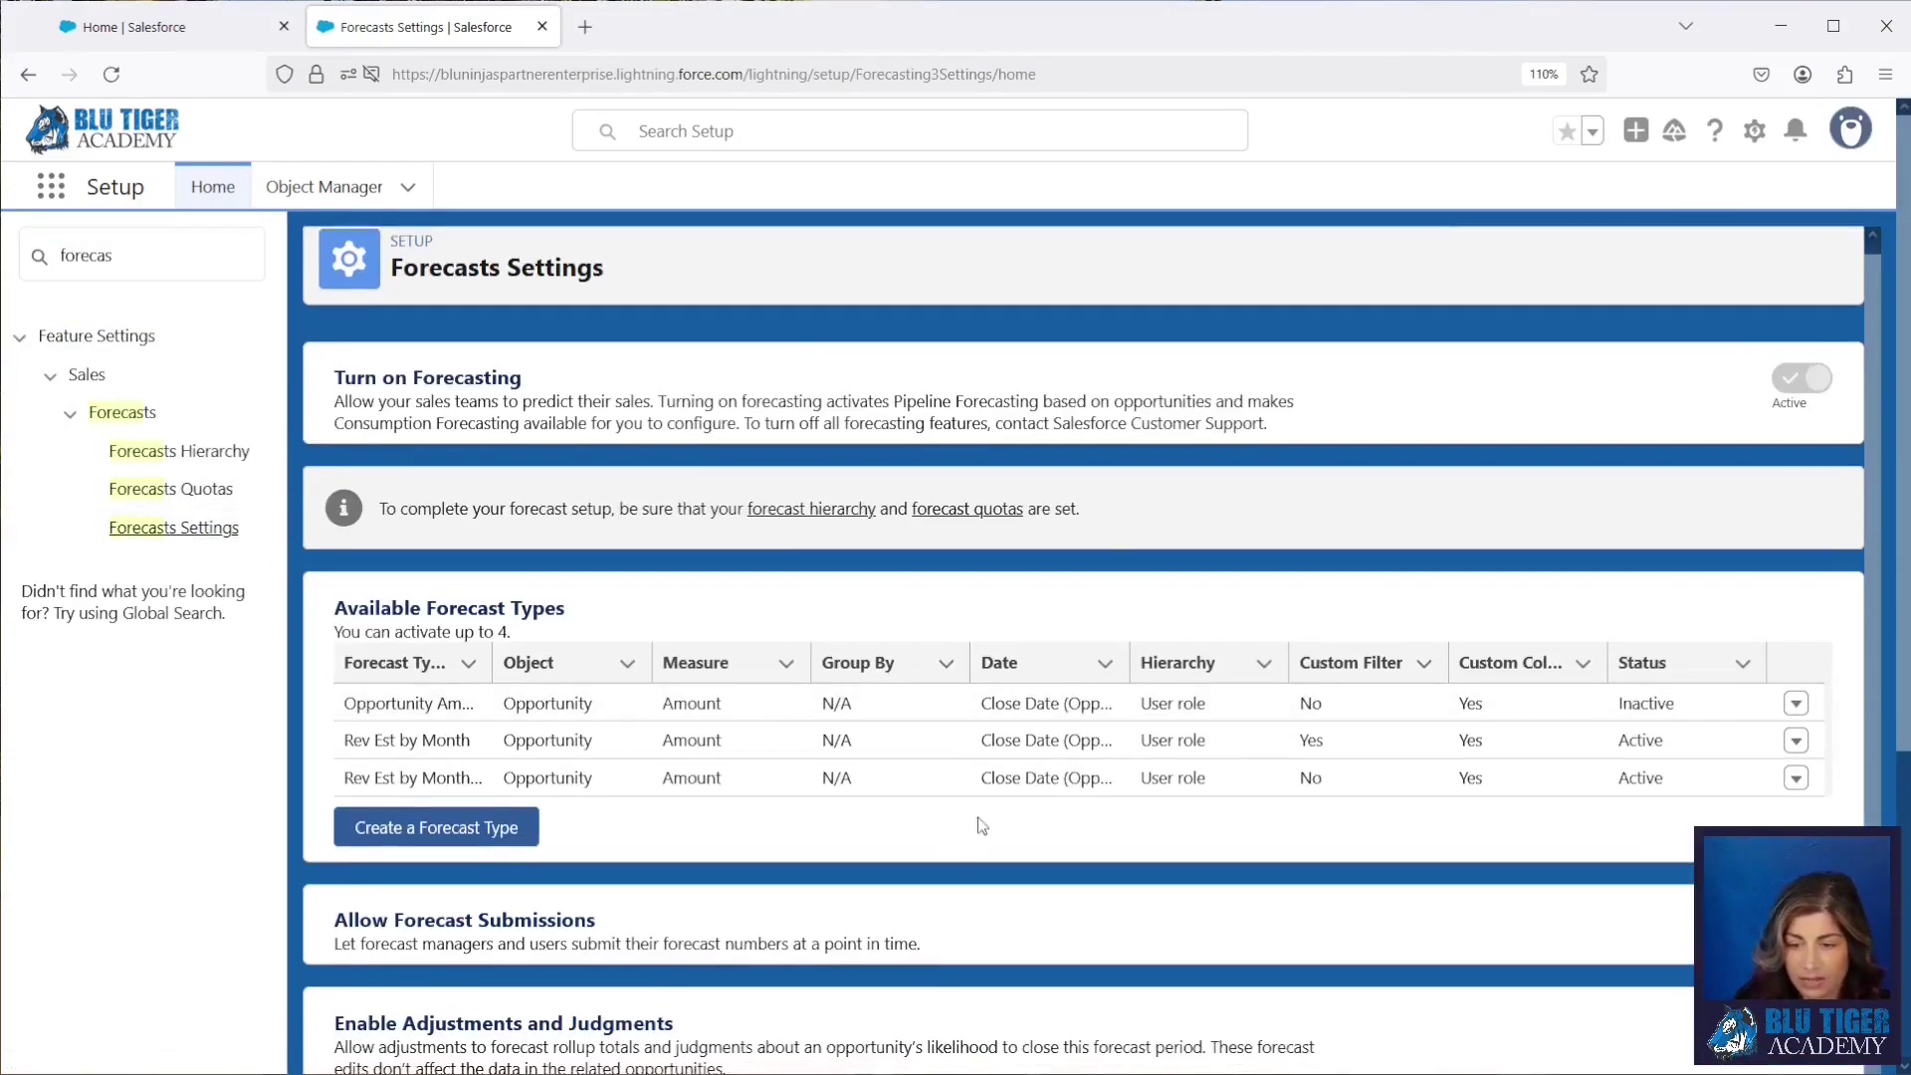
Step: Start editing Enable Adjustments and Judgments, with Manager adjustments turned on
scroll(670, 839, "down", 4)
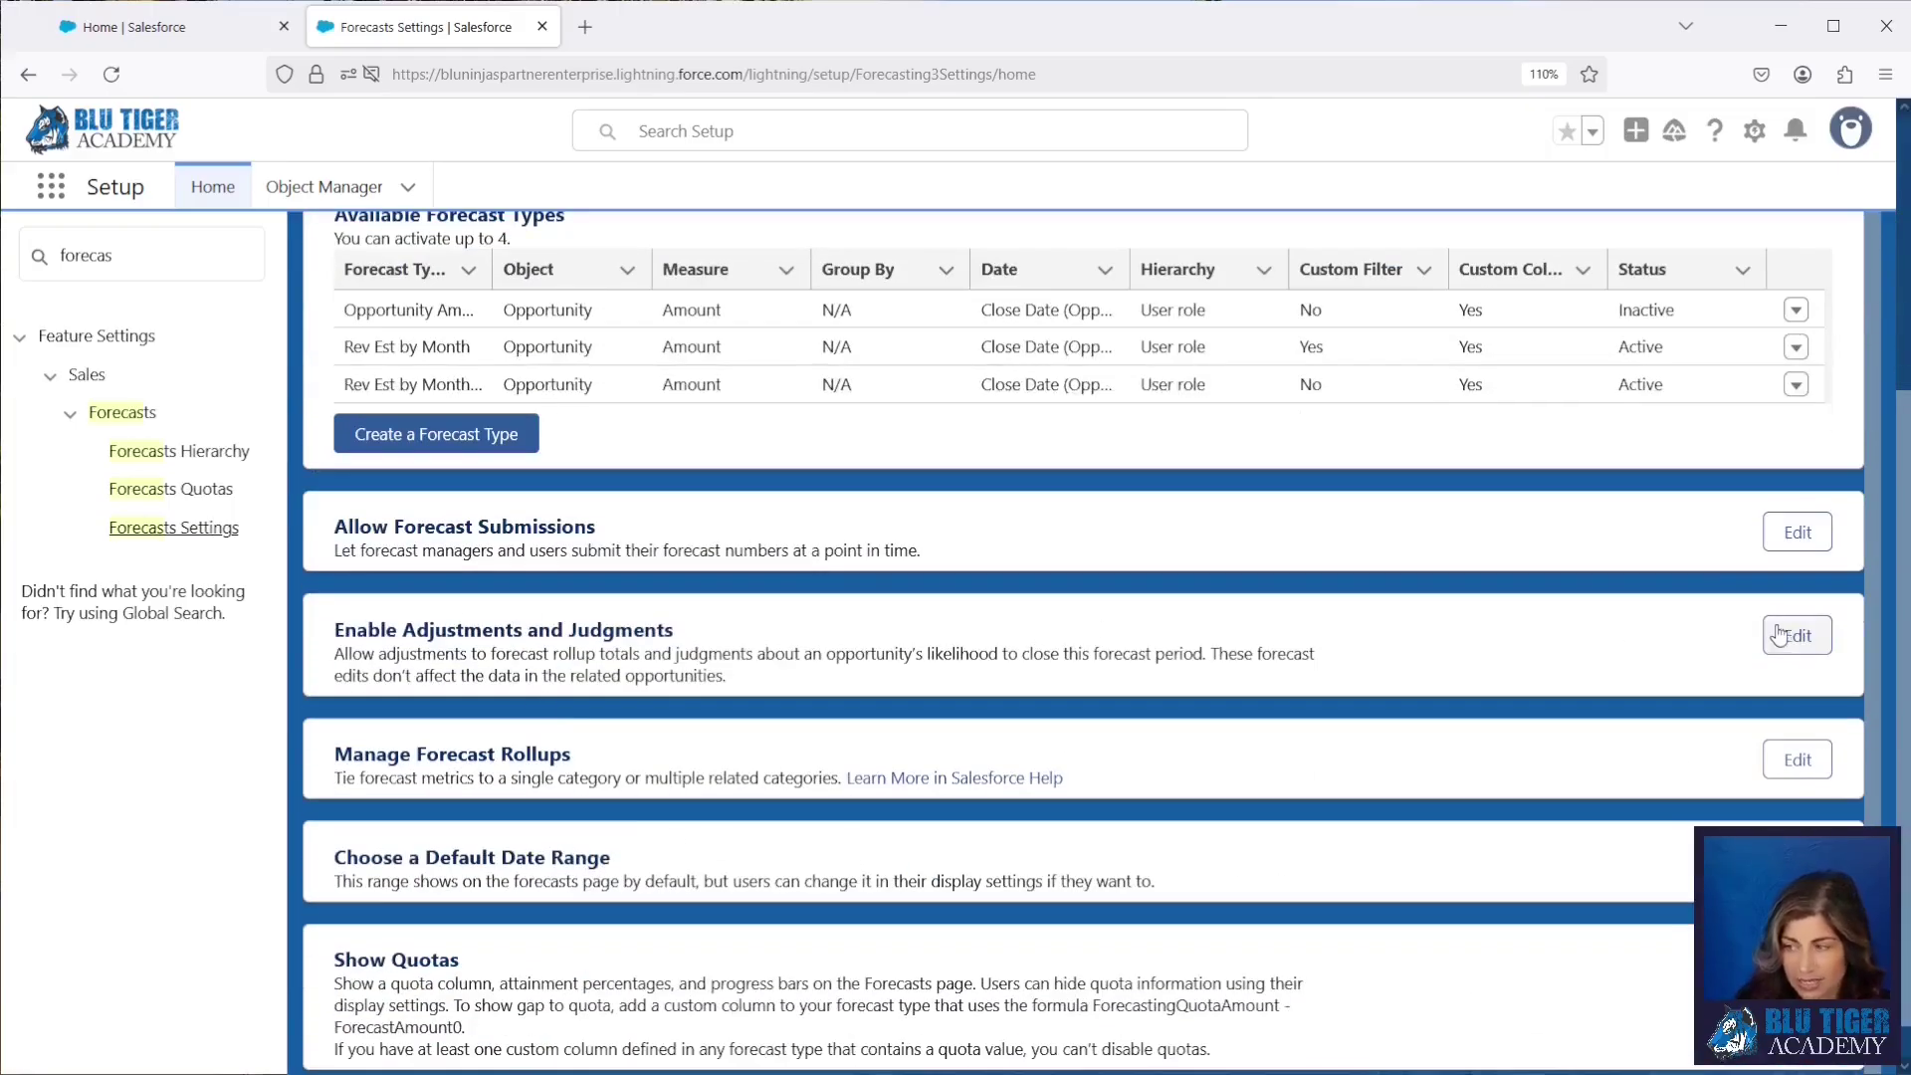
left_click(1790, 642)
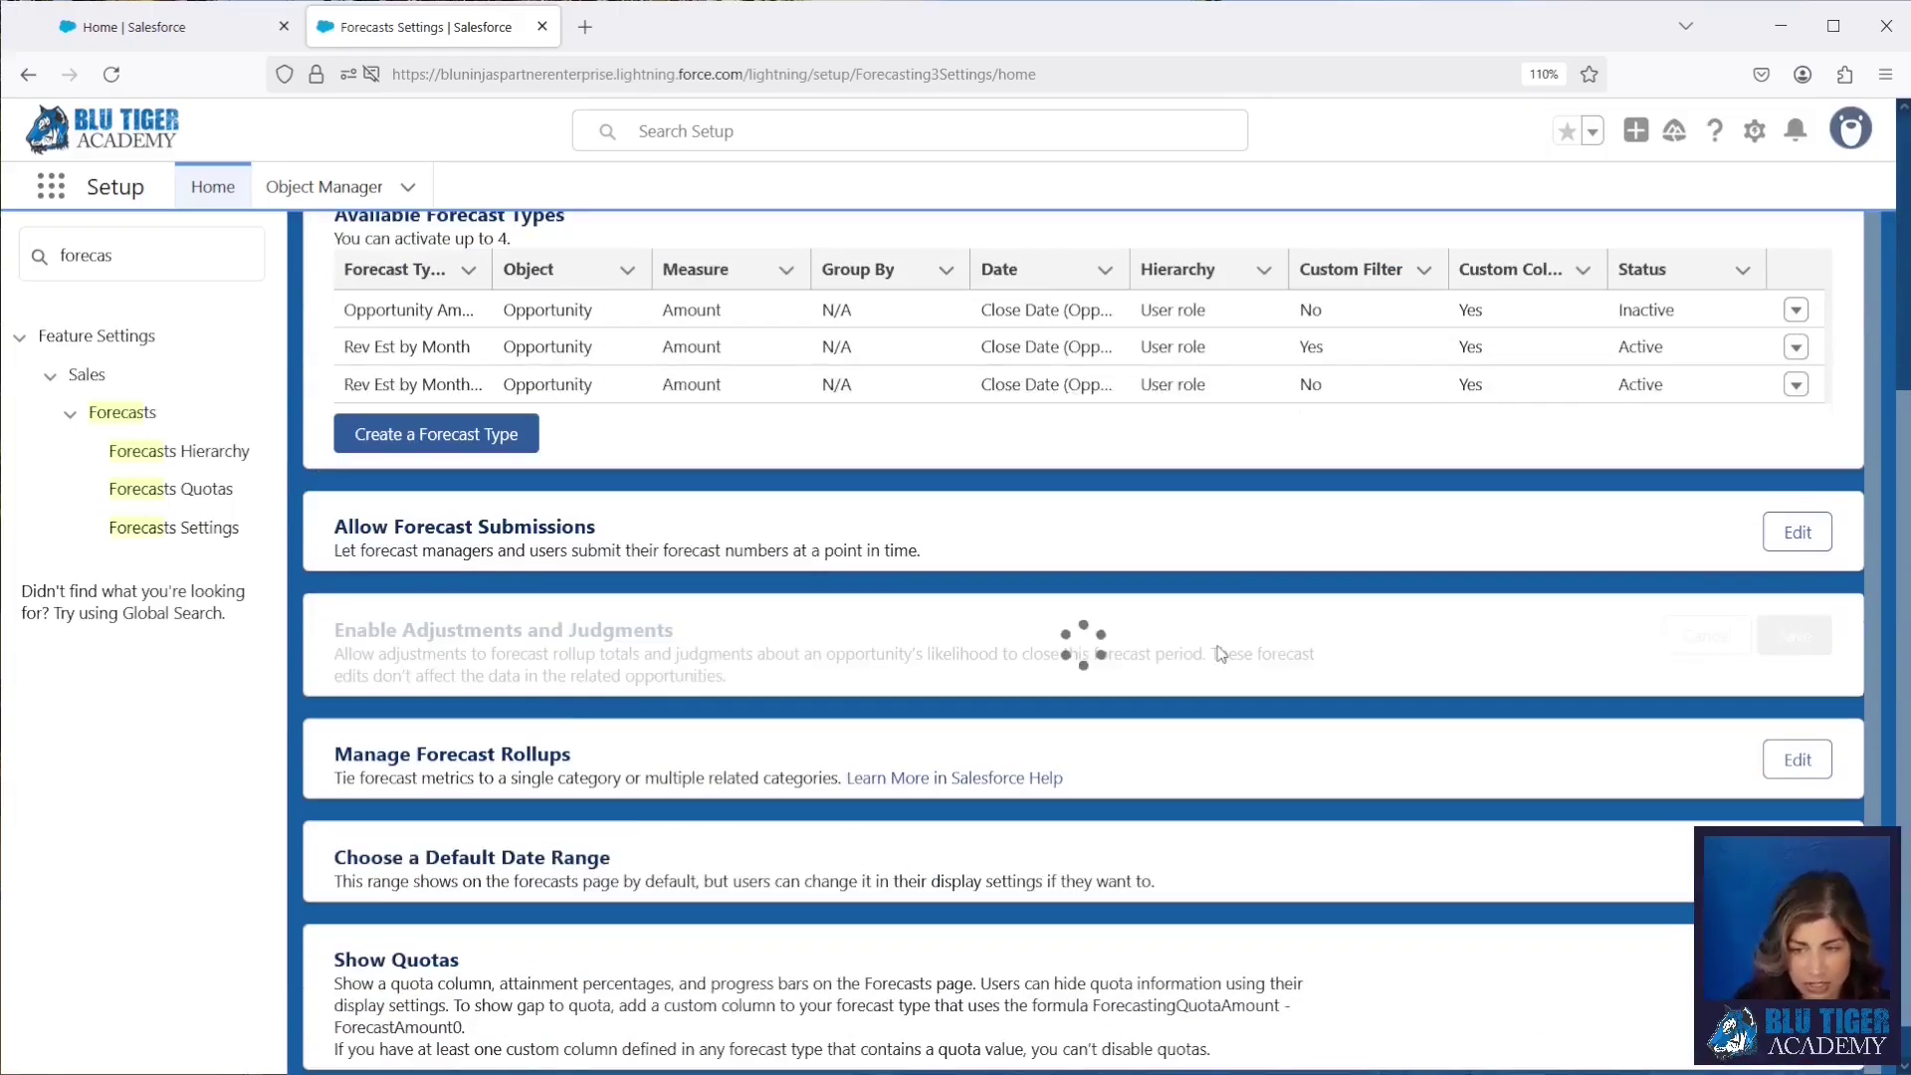
scroll(614, 779, "down", 1)
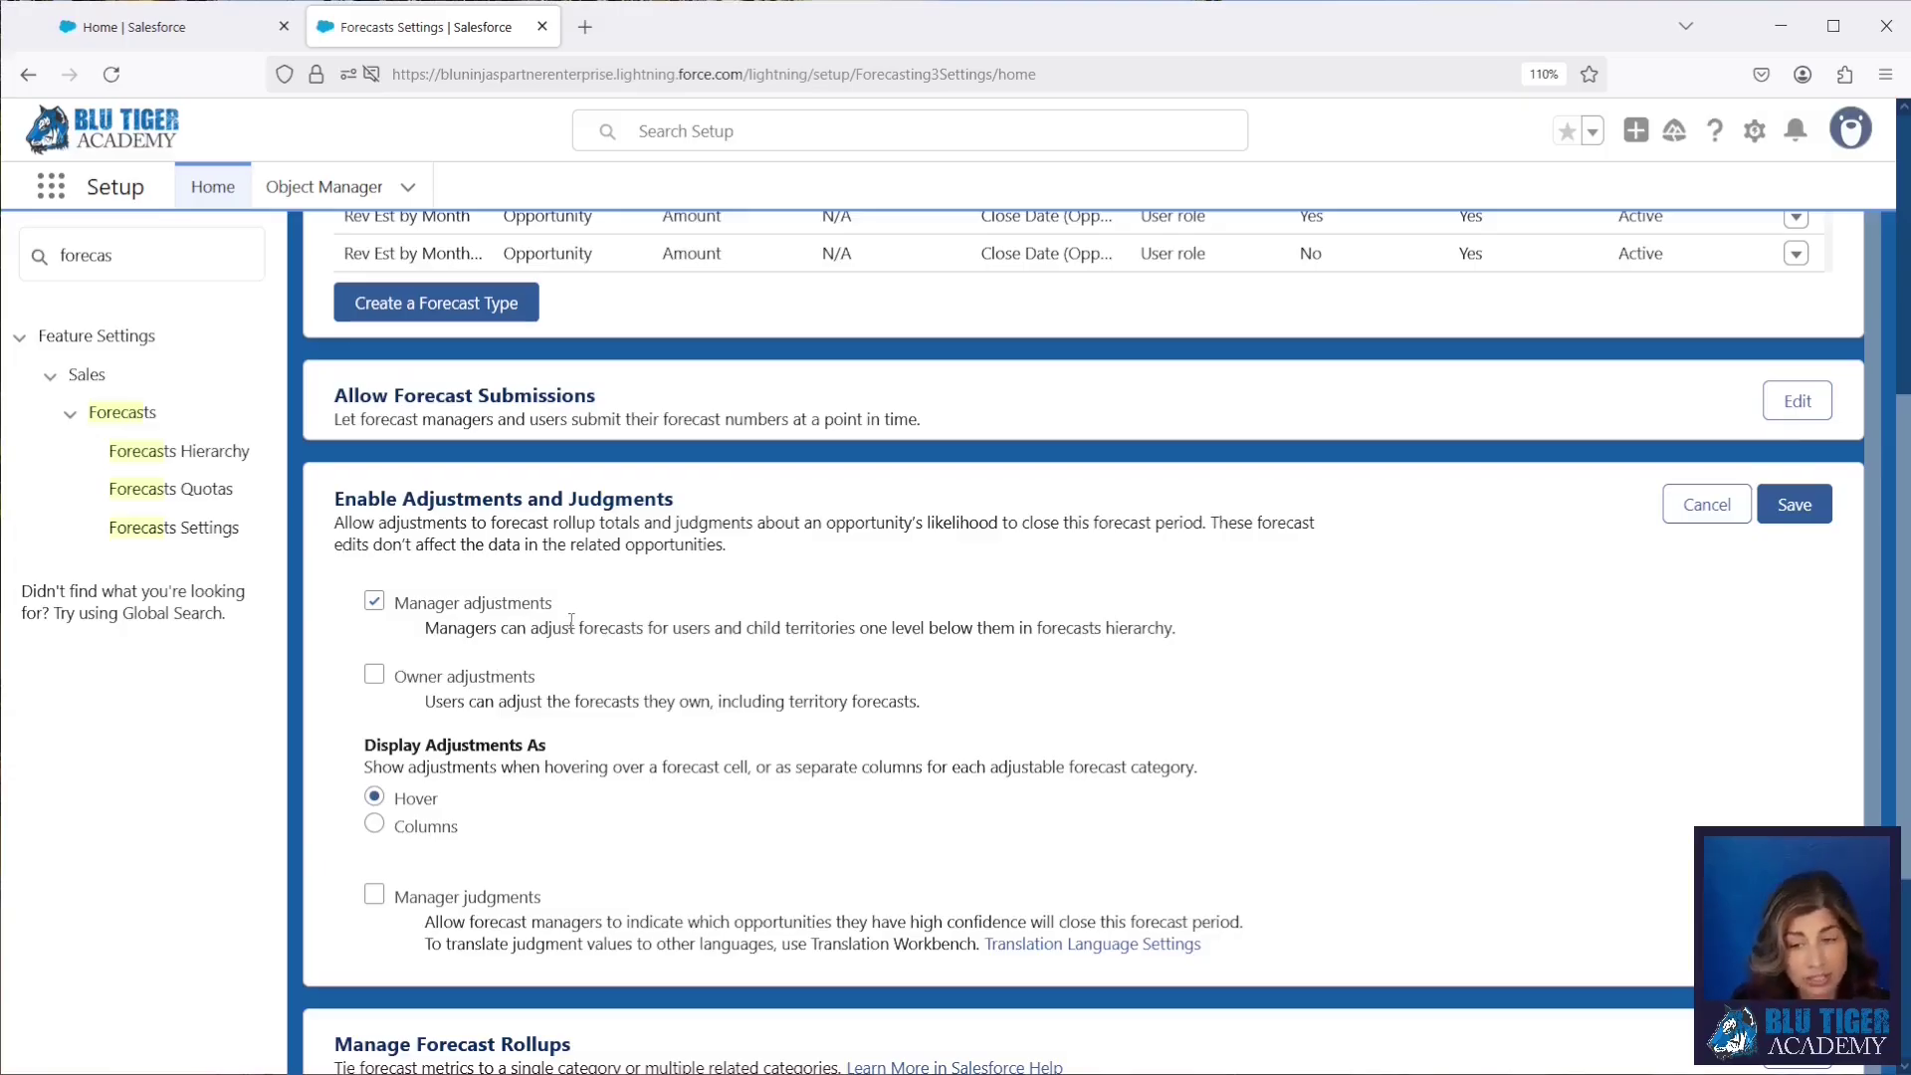
scroll(567, 748, "down", 2)
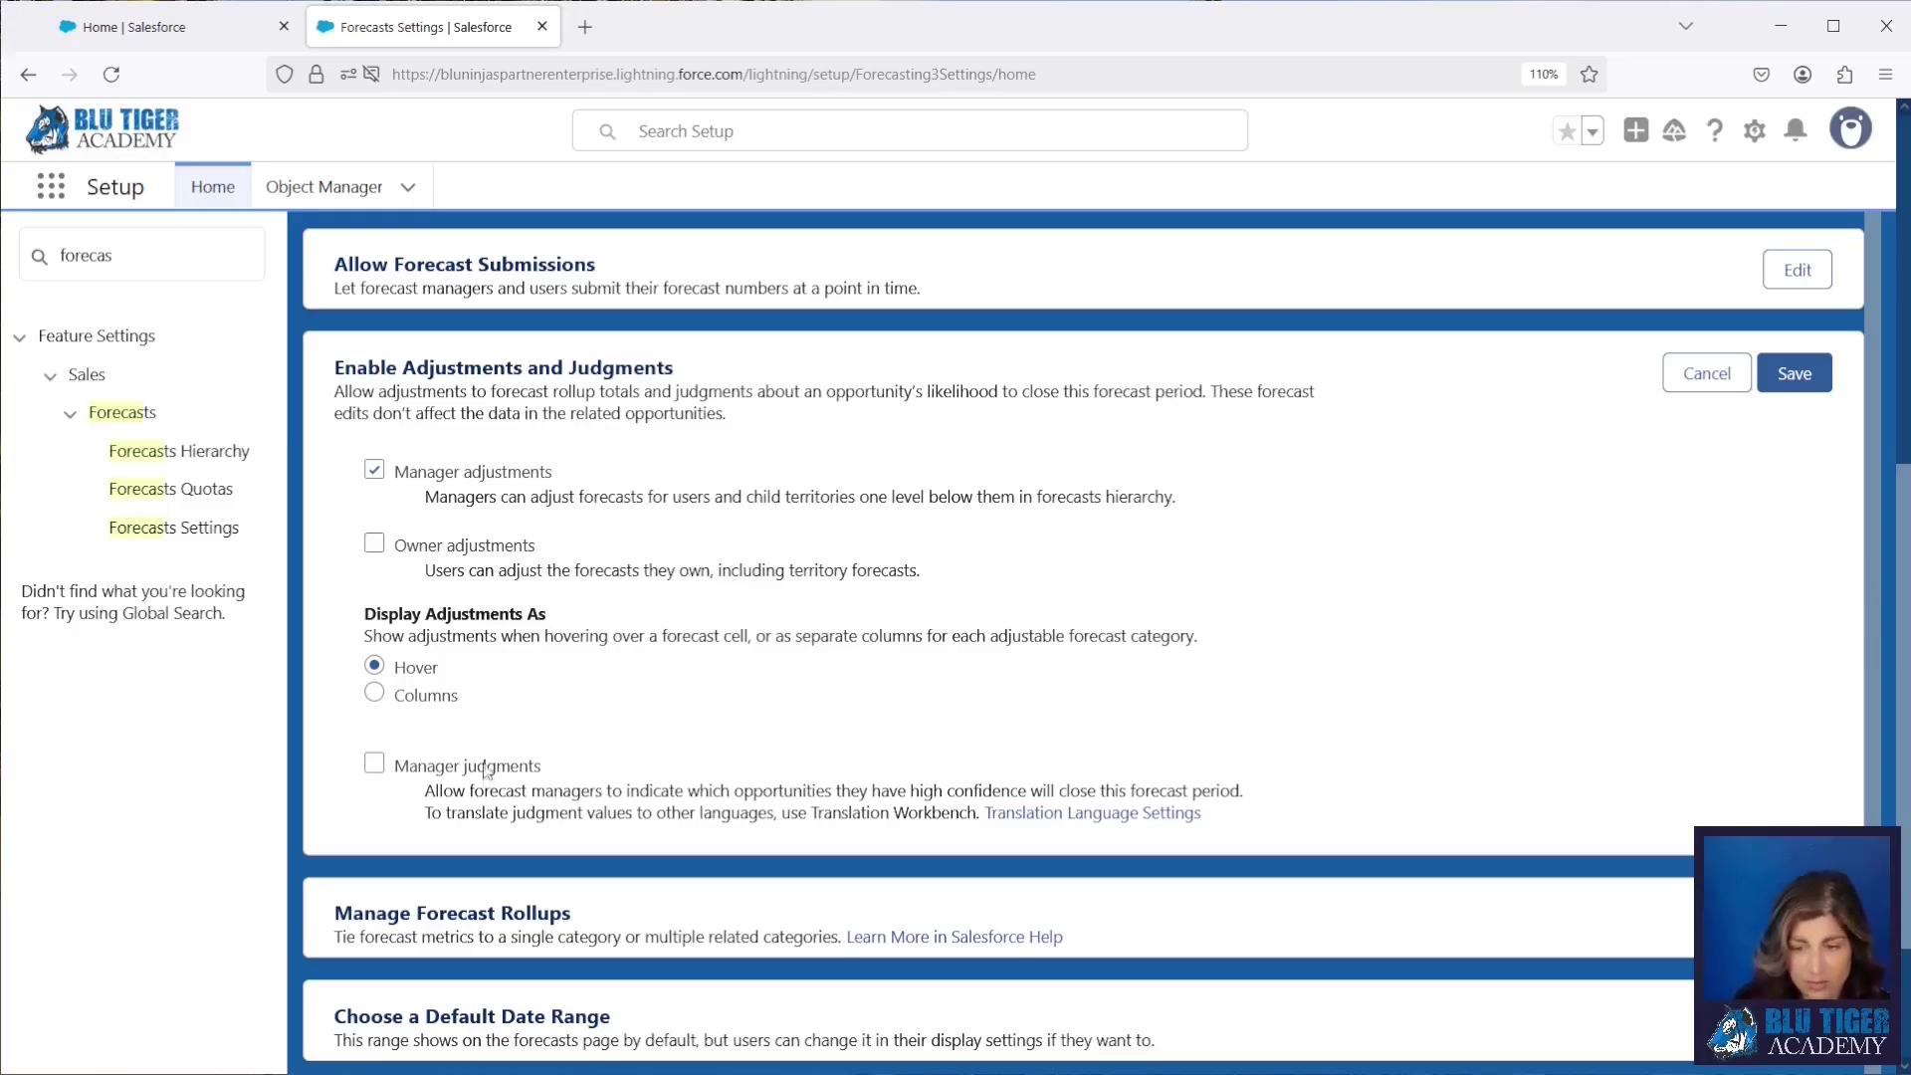
Step: Enable Manager judgments, display adjustments as Columns, and save the settings
left_click(376, 769)
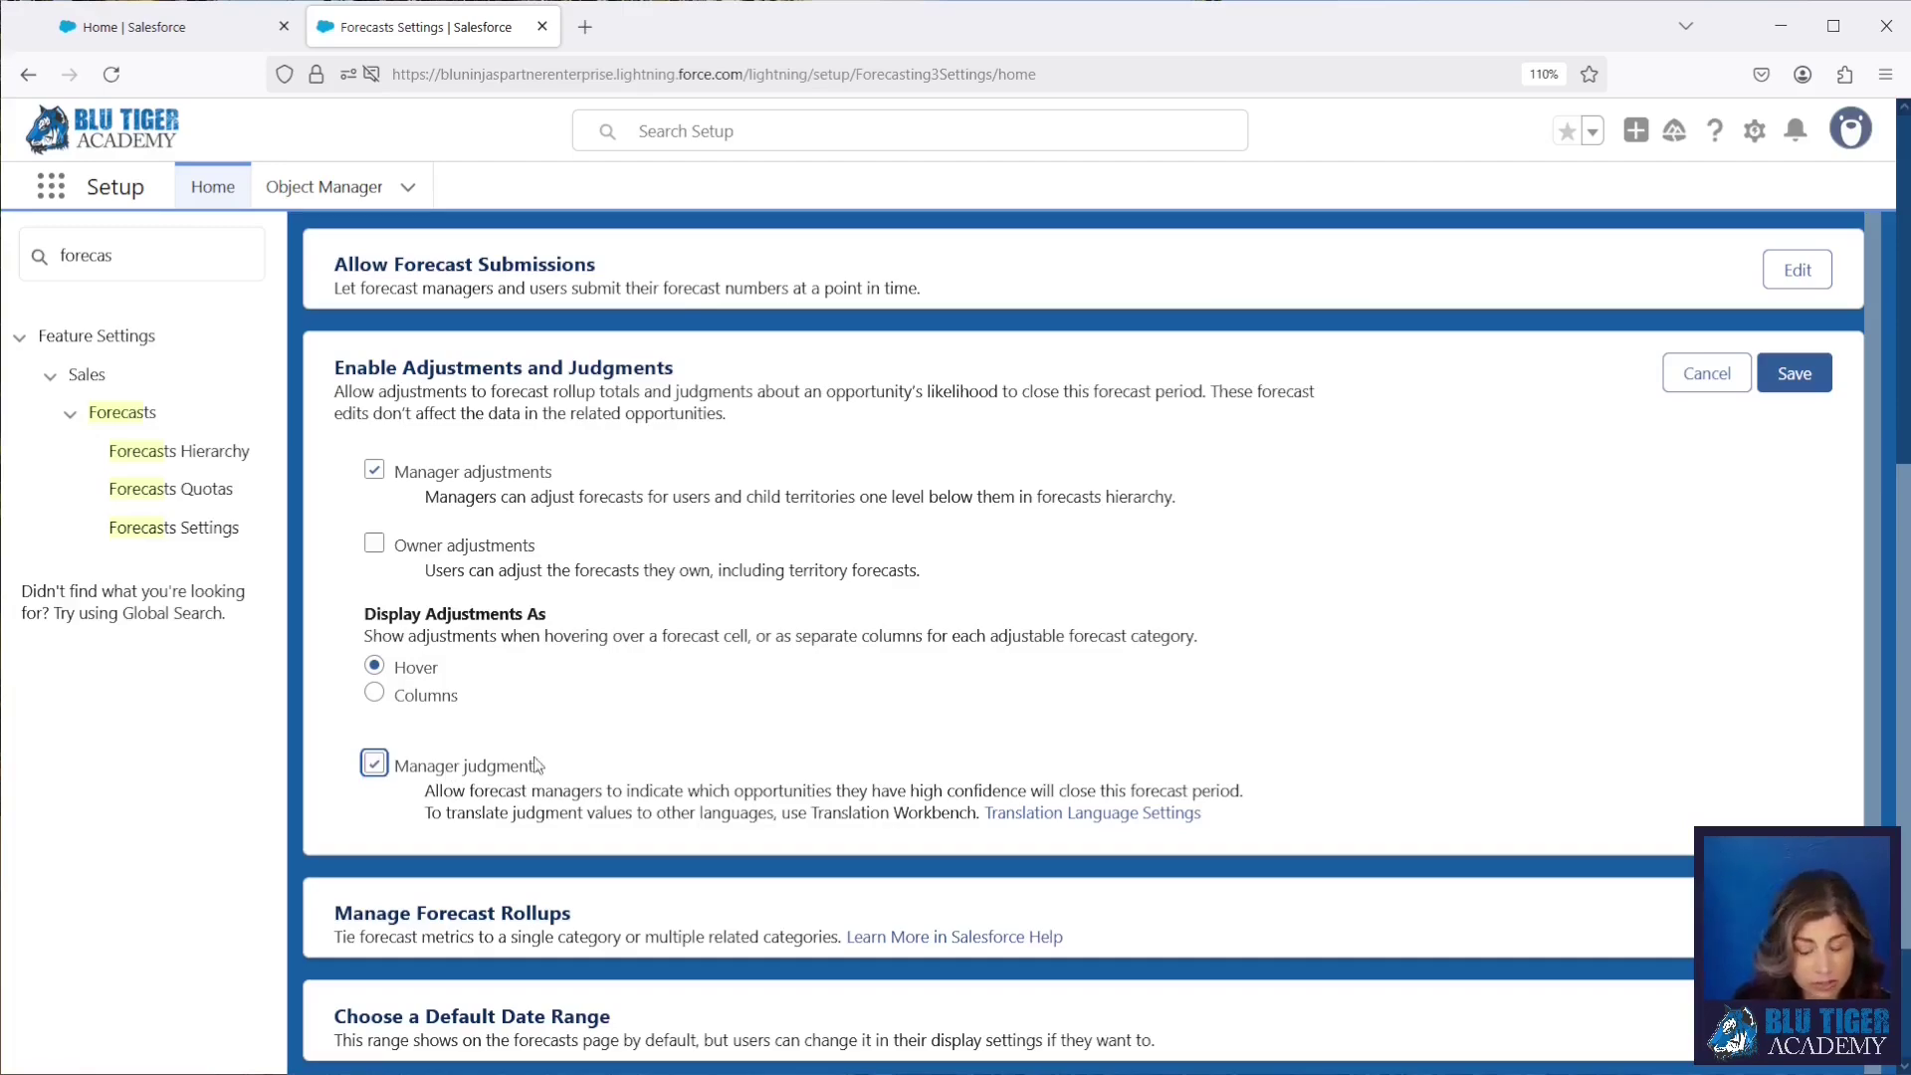
left_click_drag(396, 766, 555, 783)
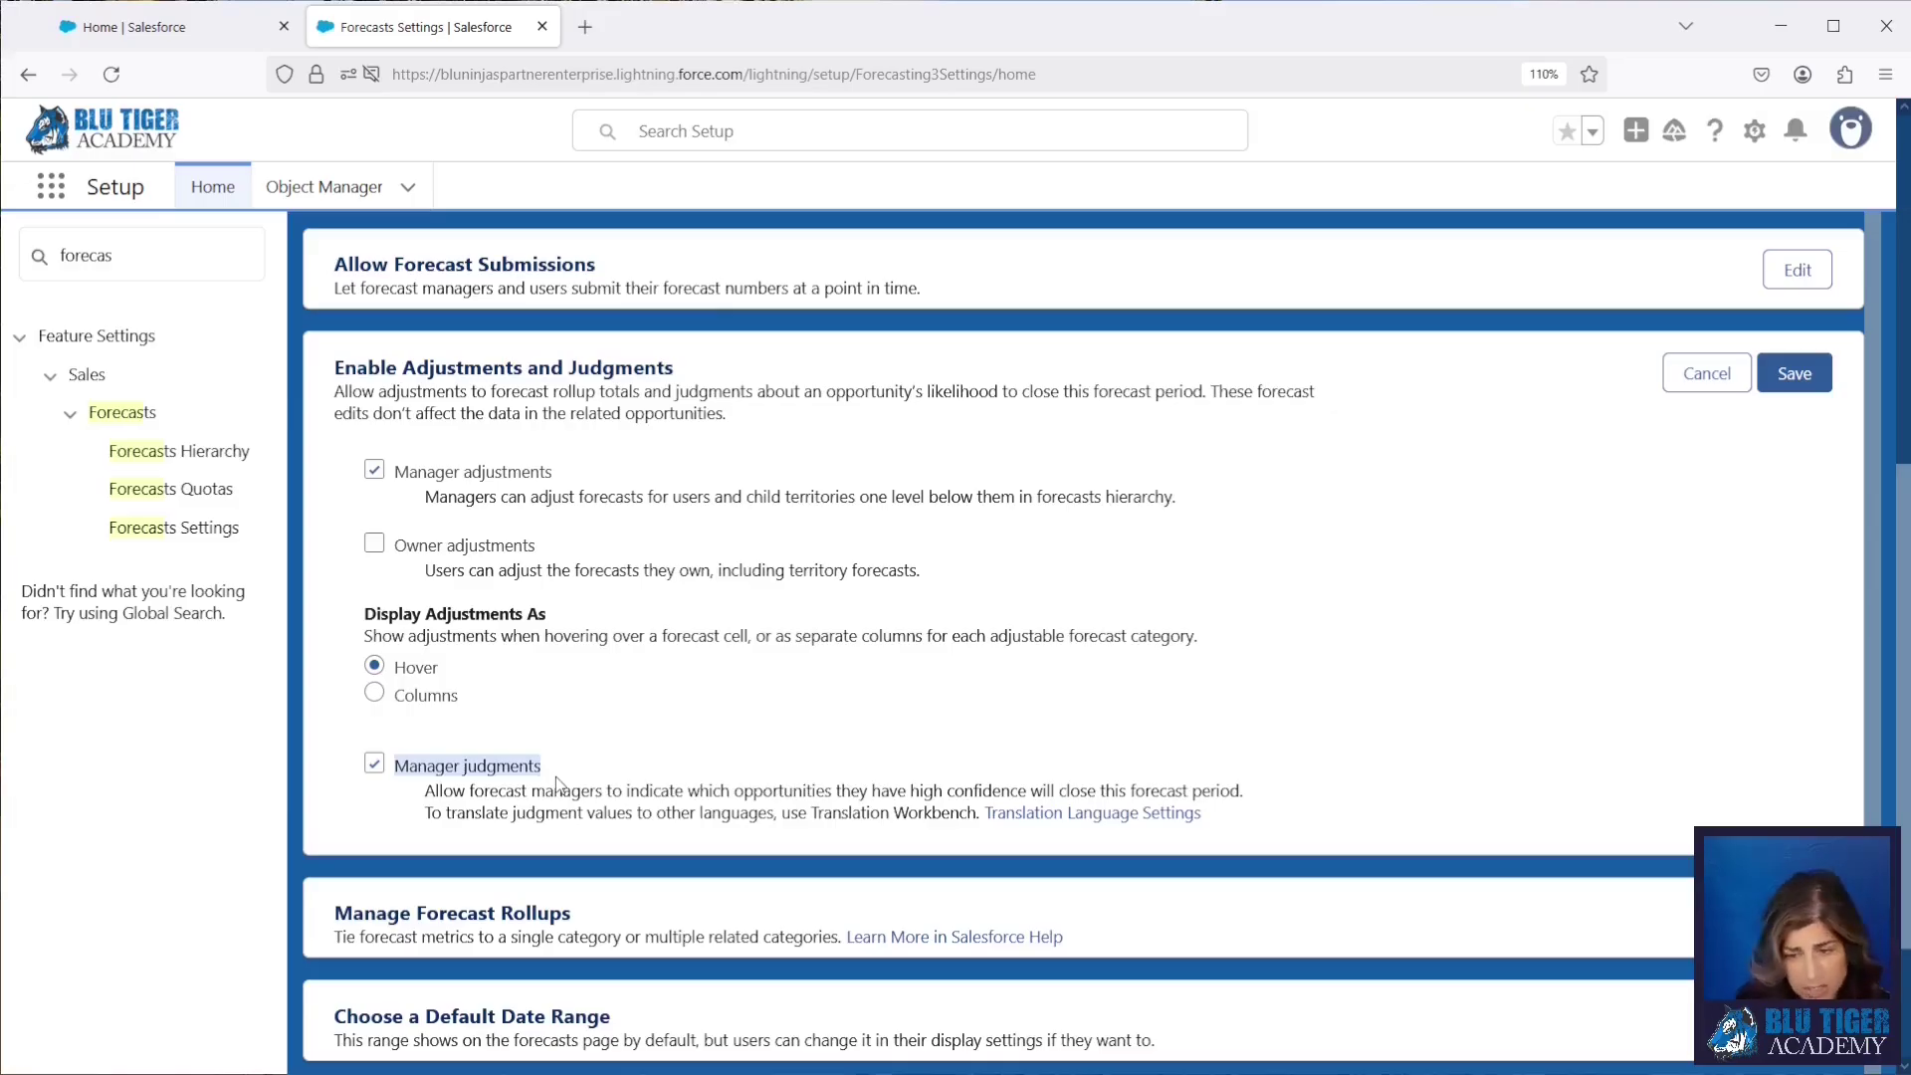
left_click(375, 694)
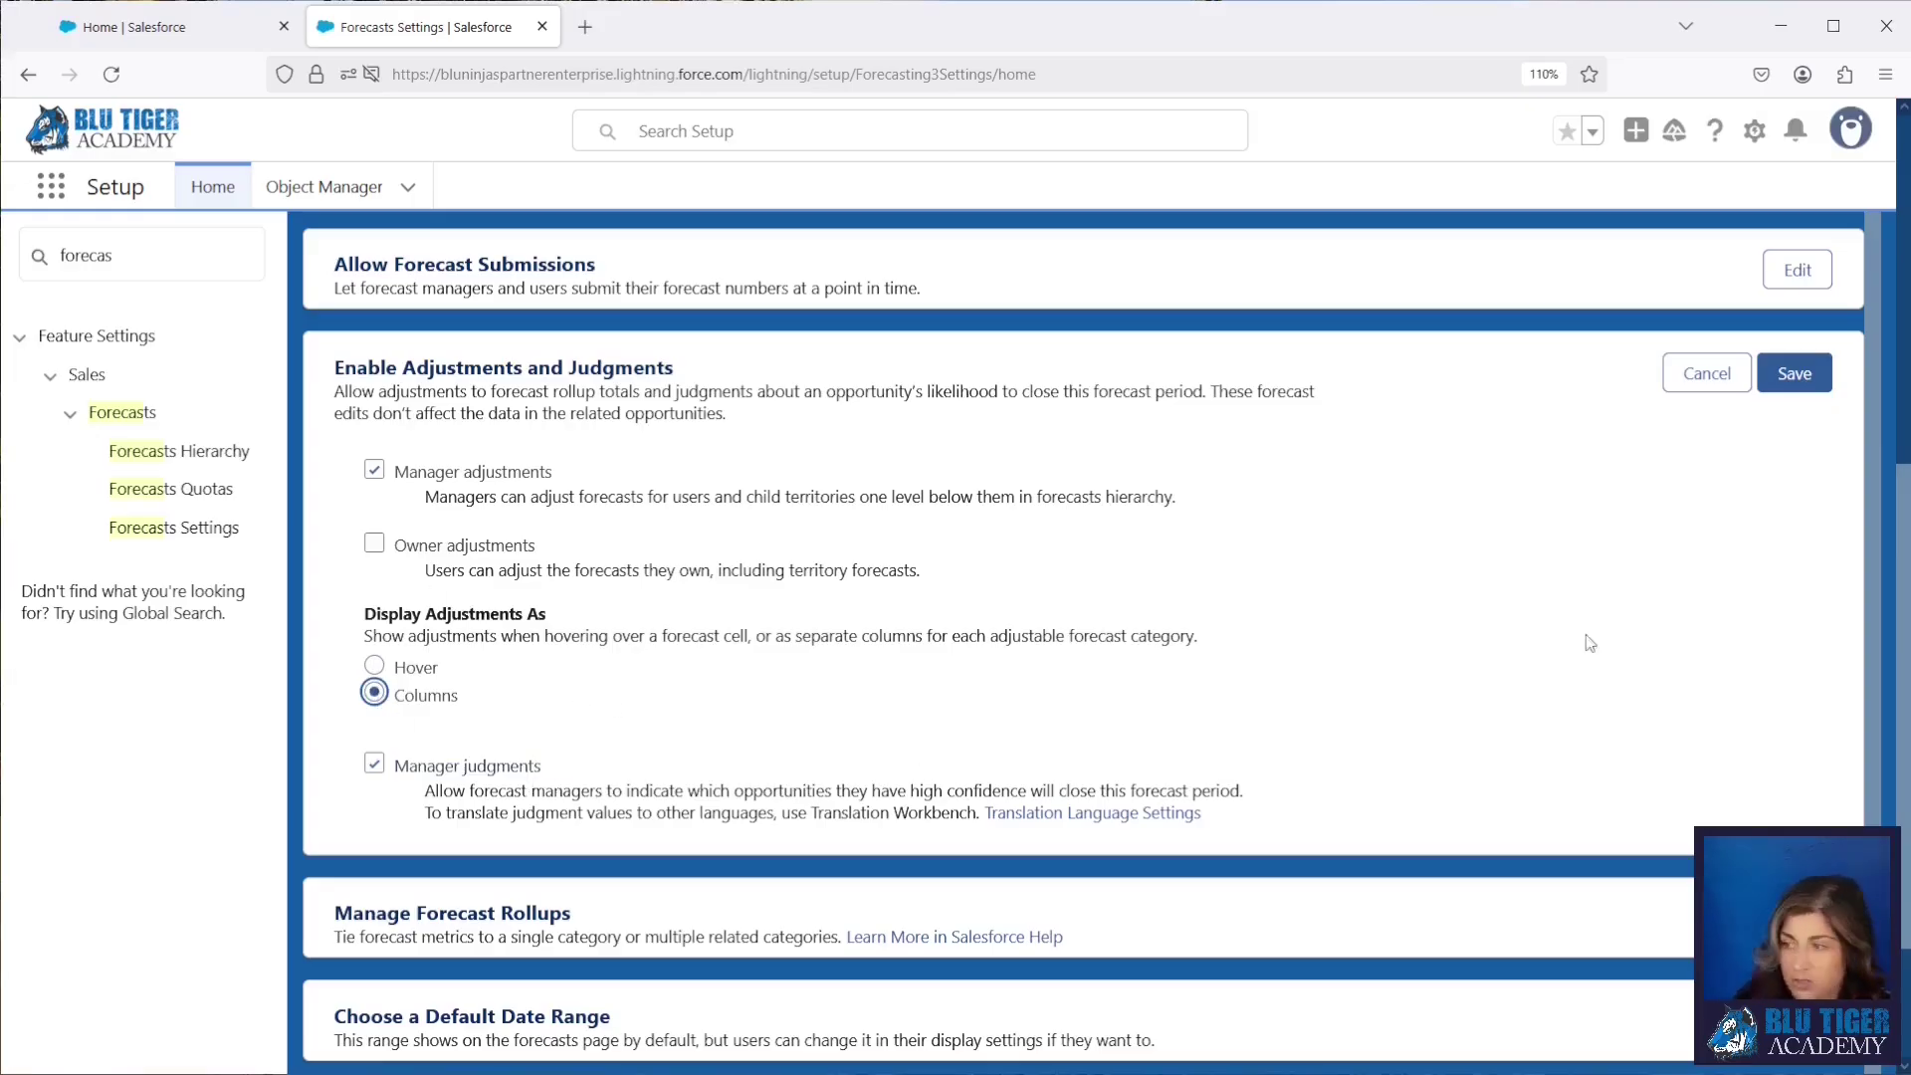
left_click(1792, 386)
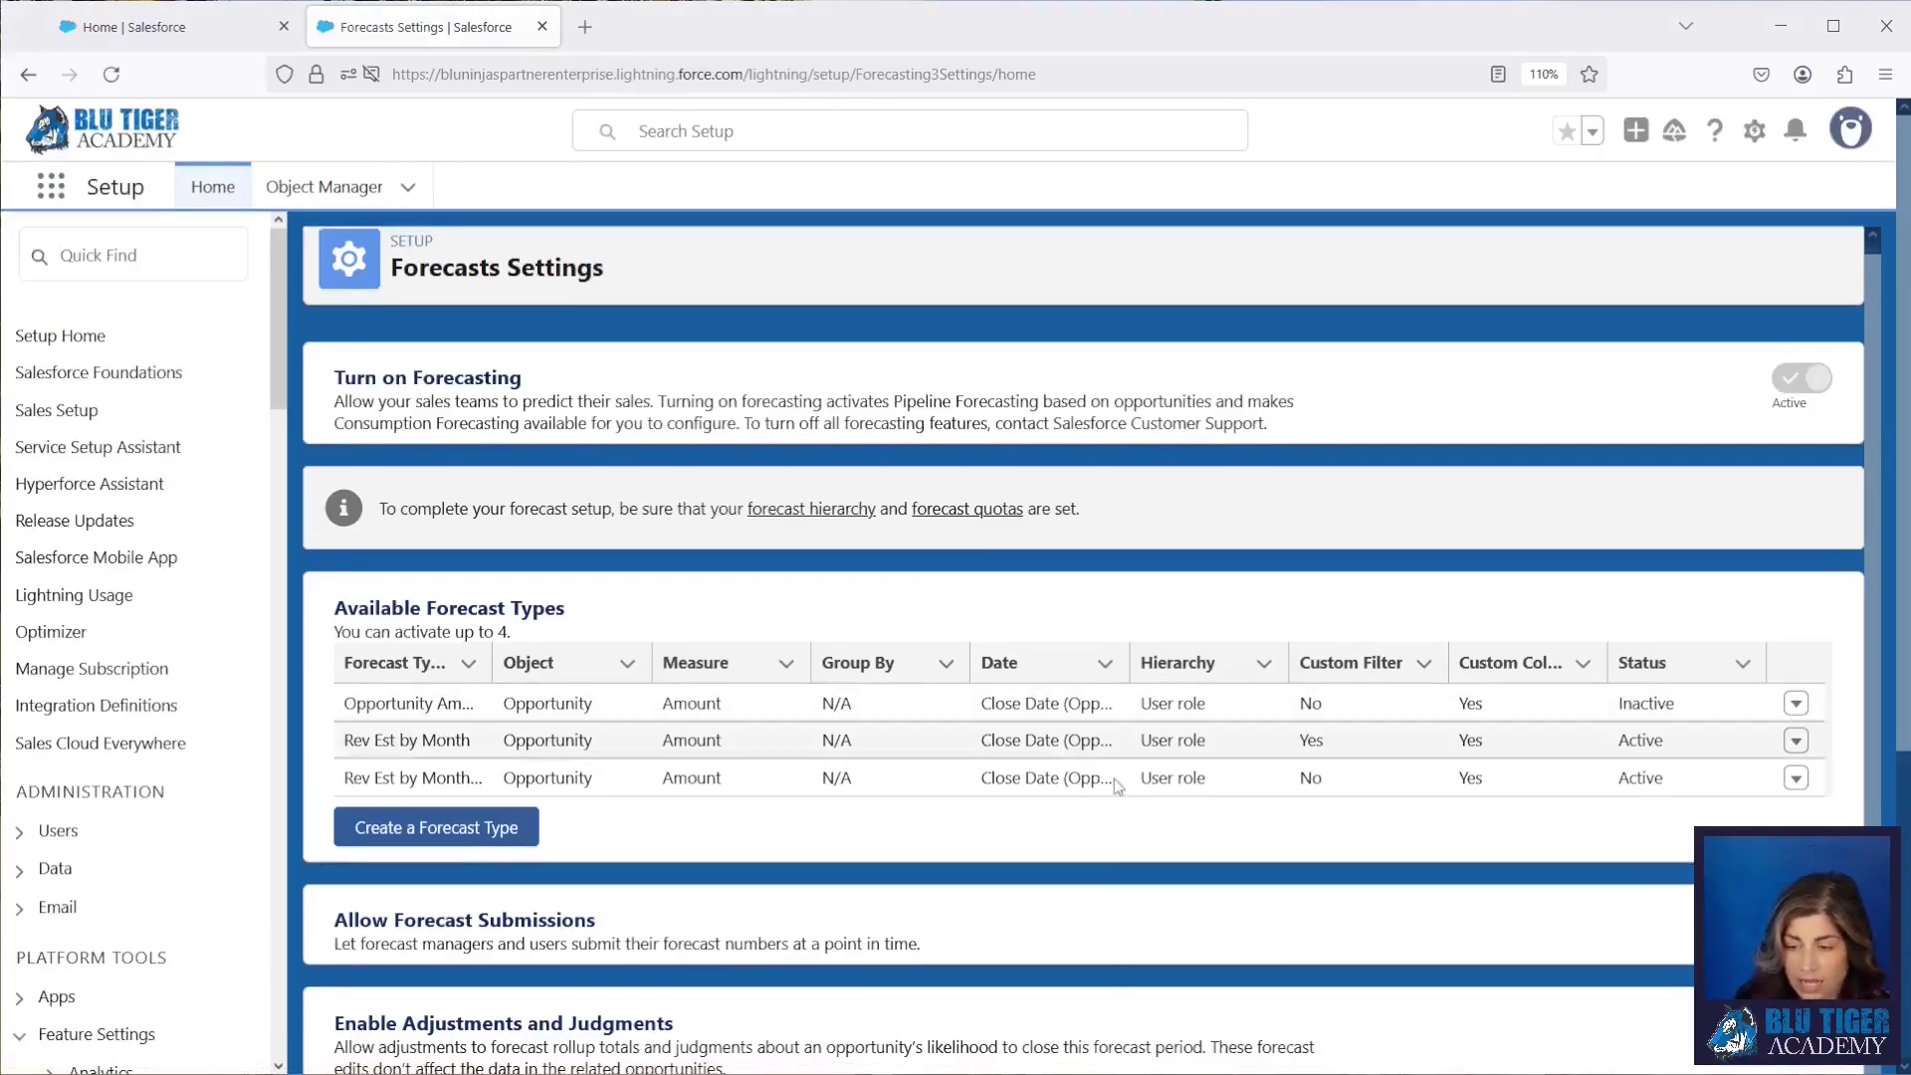
Step: Reopen the adjustment settings and rename the first two columns 'Commit Forecast with Adjustments' and 'Commit'
scroll(1114, 779, "down", 3)
left_click(1796, 766)
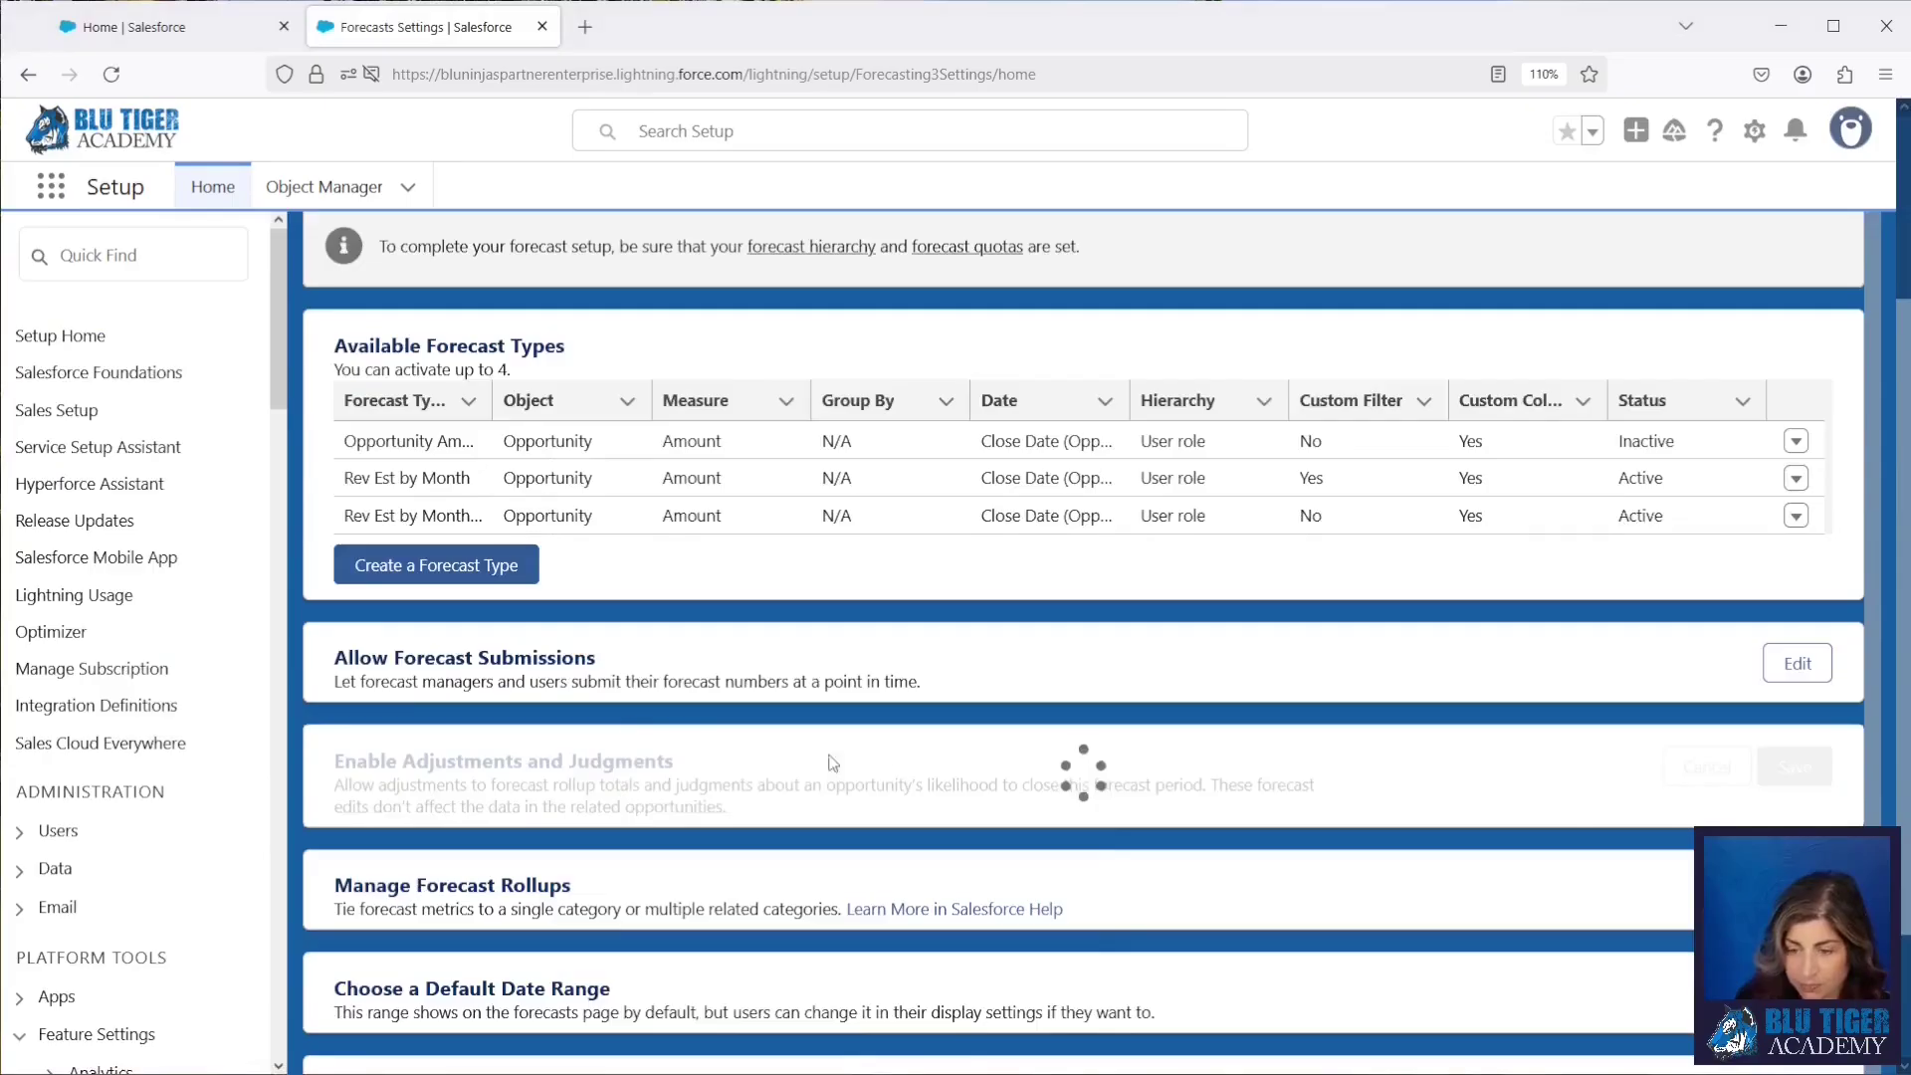
scroll(657, 848, "down", 5)
scroll(657, 848, "down", 2)
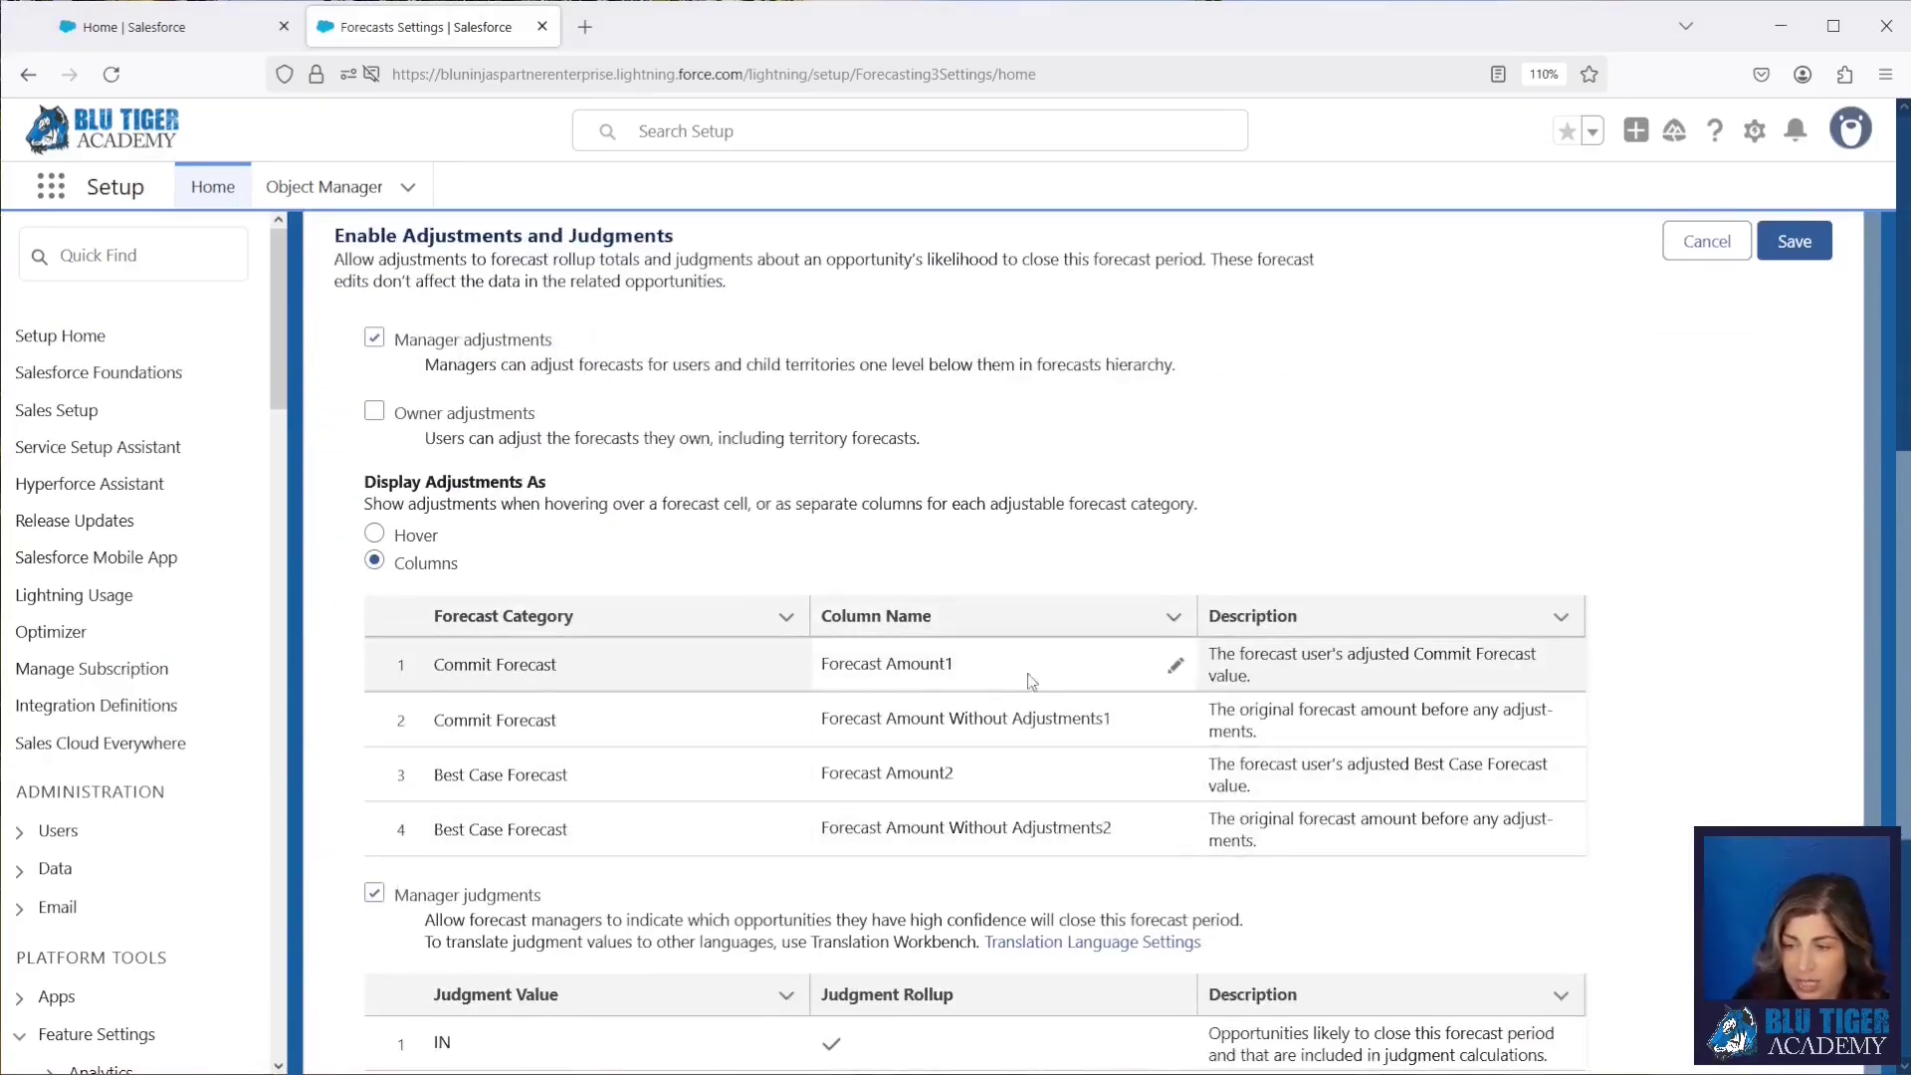
double_click(991, 685)
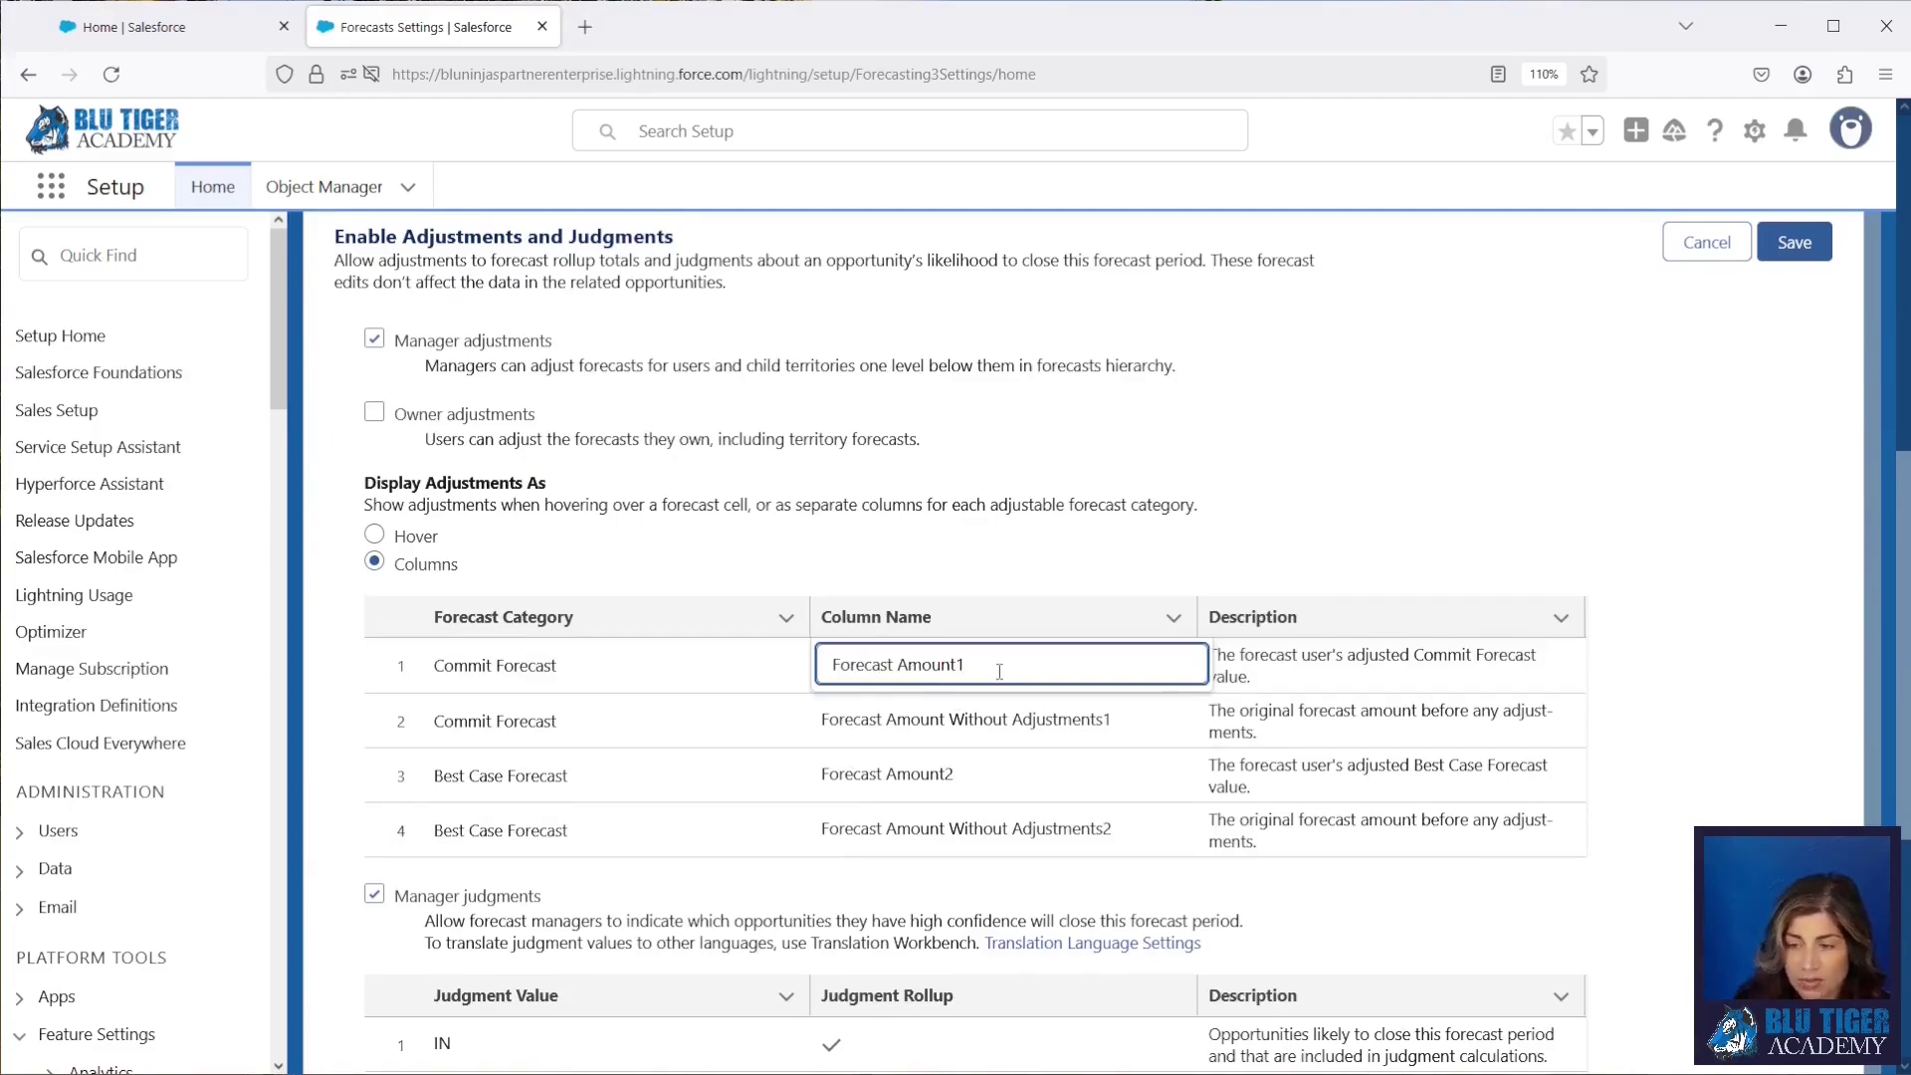
left_click_drag(999, 670, 776, 666)
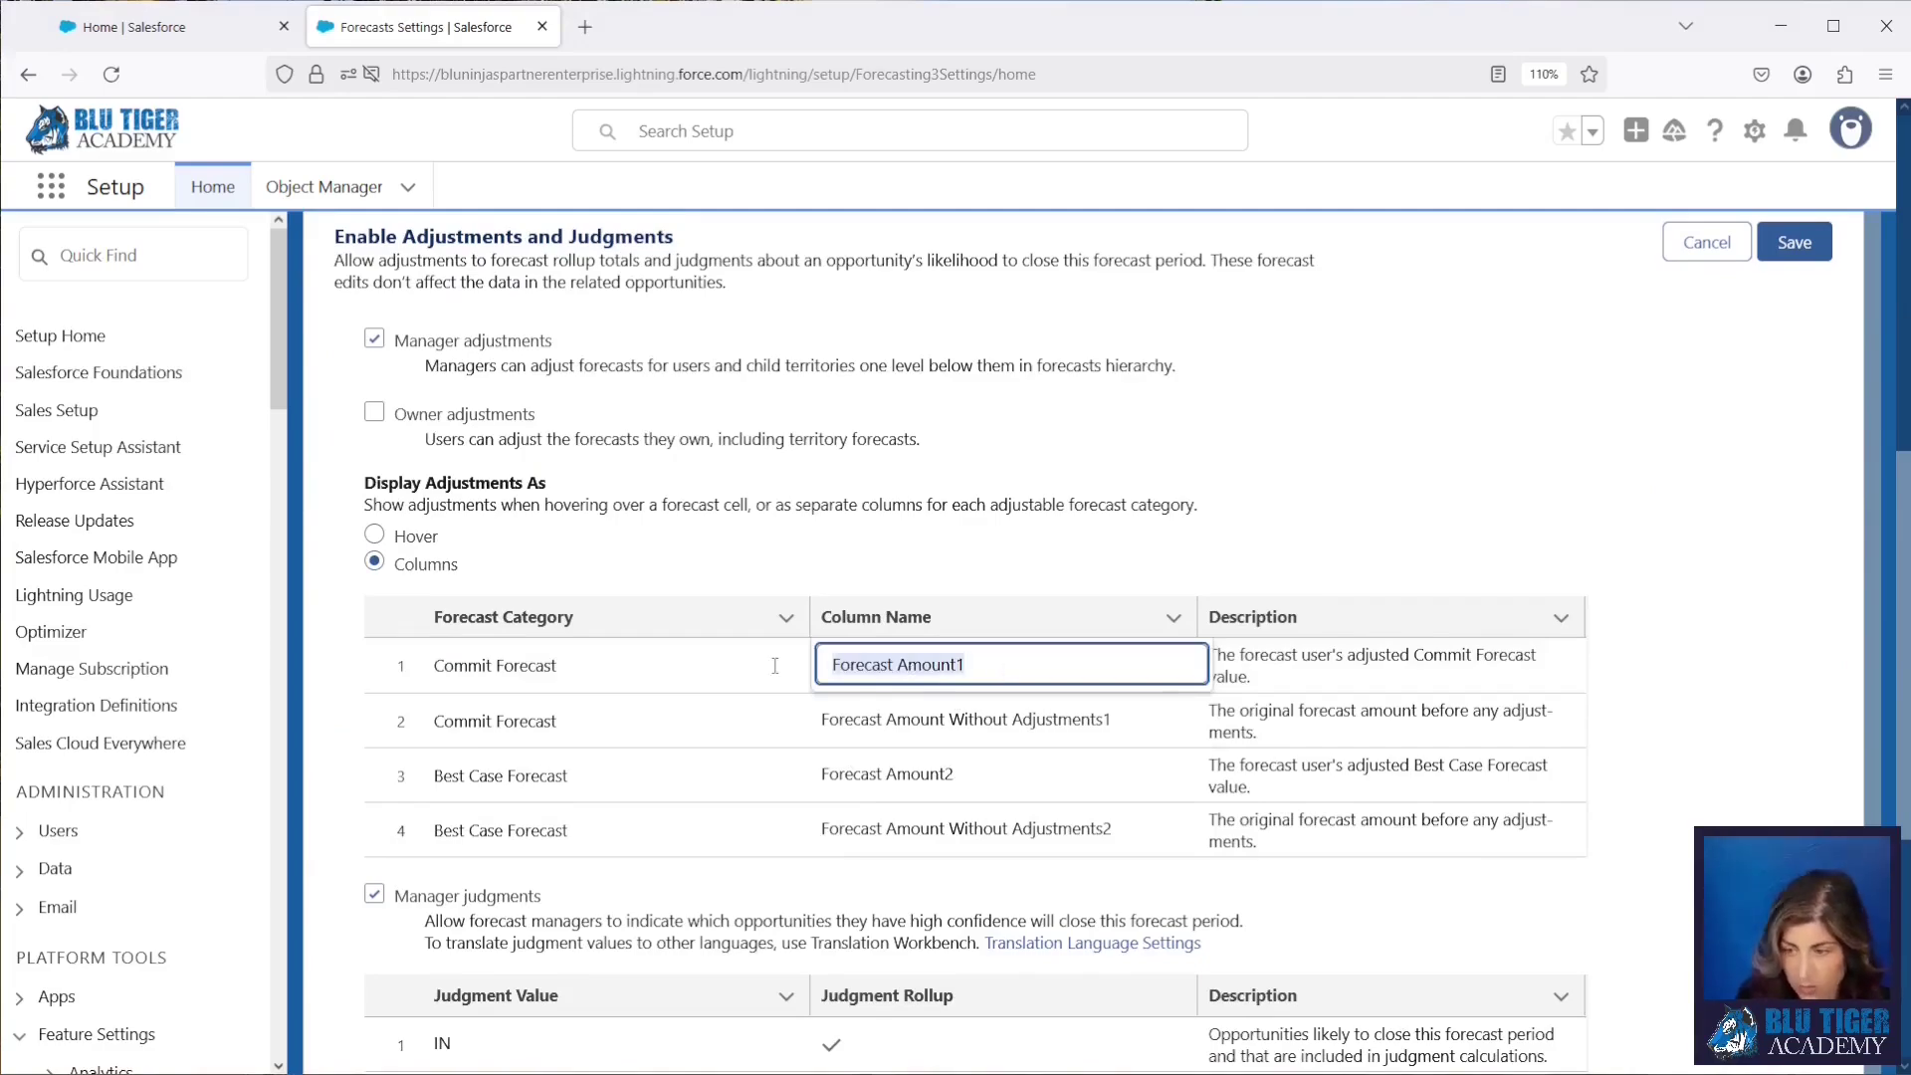
type("Comm")
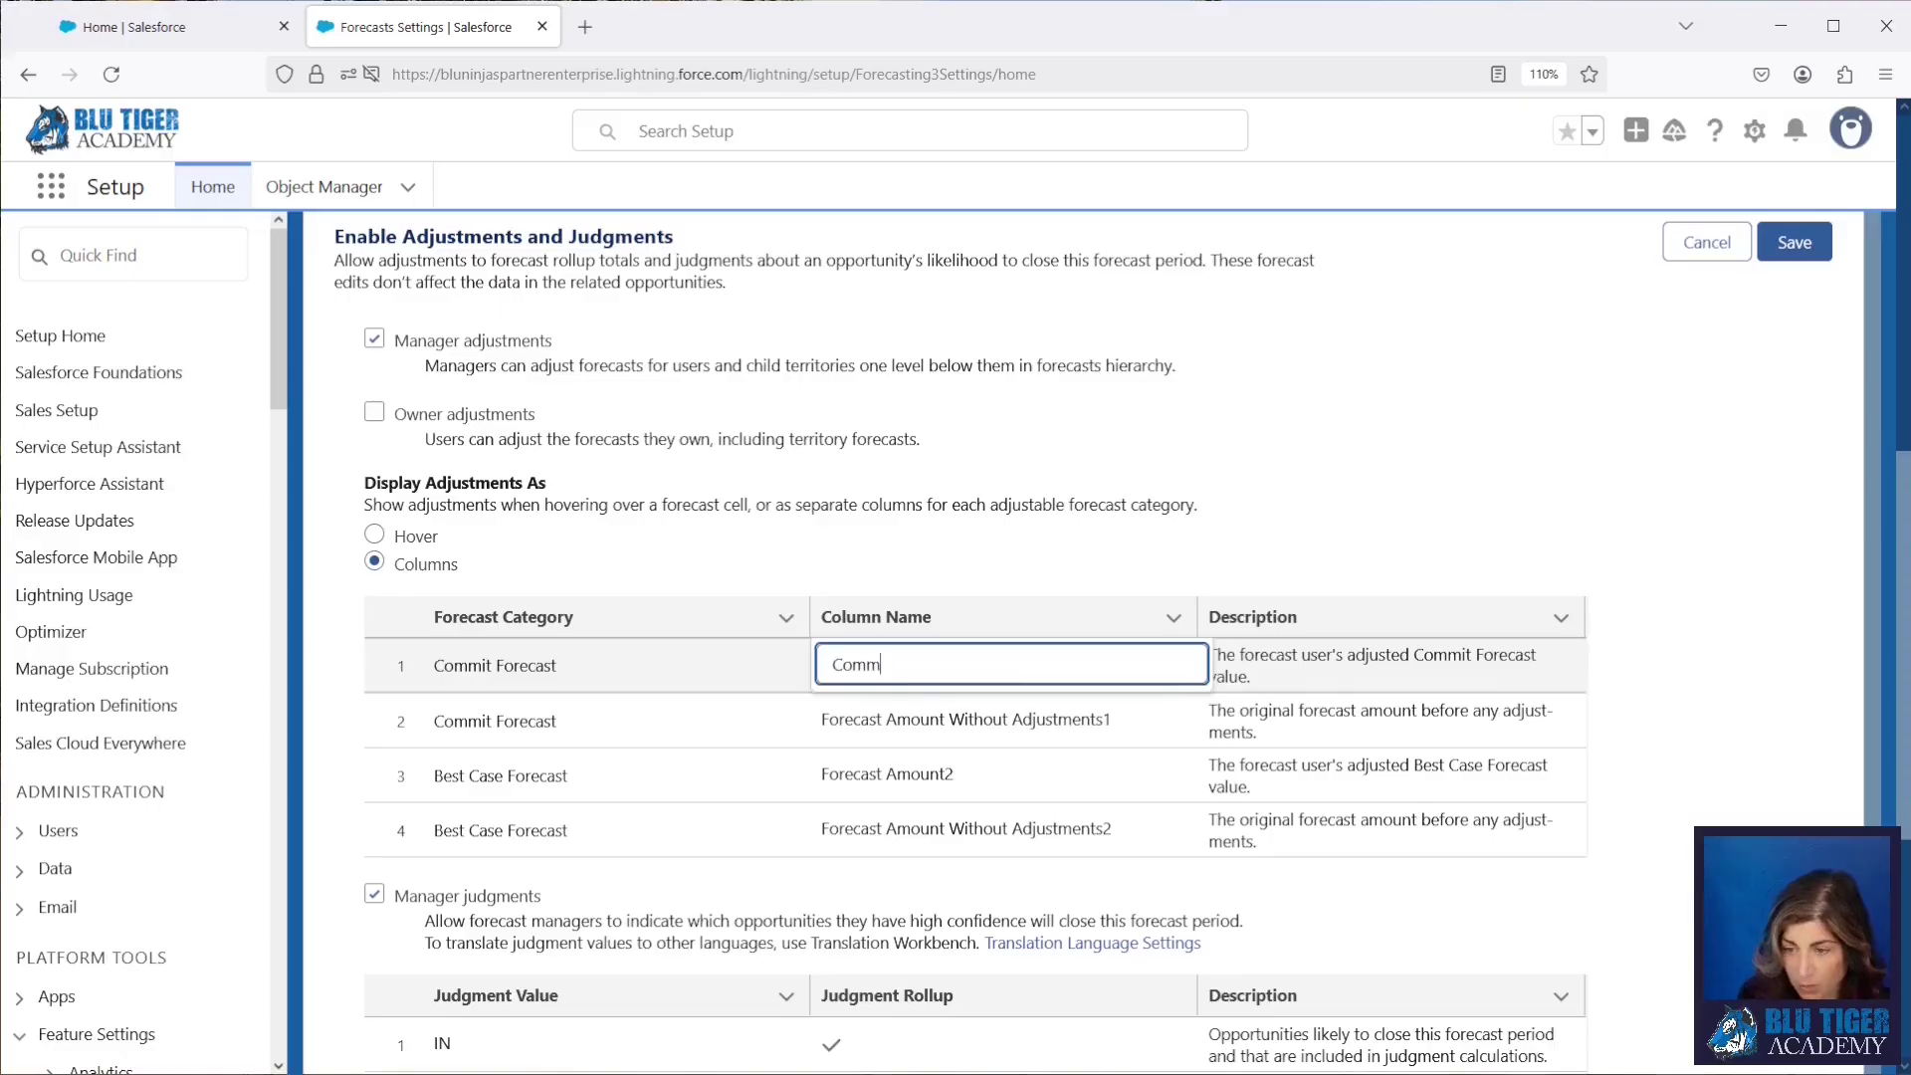
type("it Forecast with ")
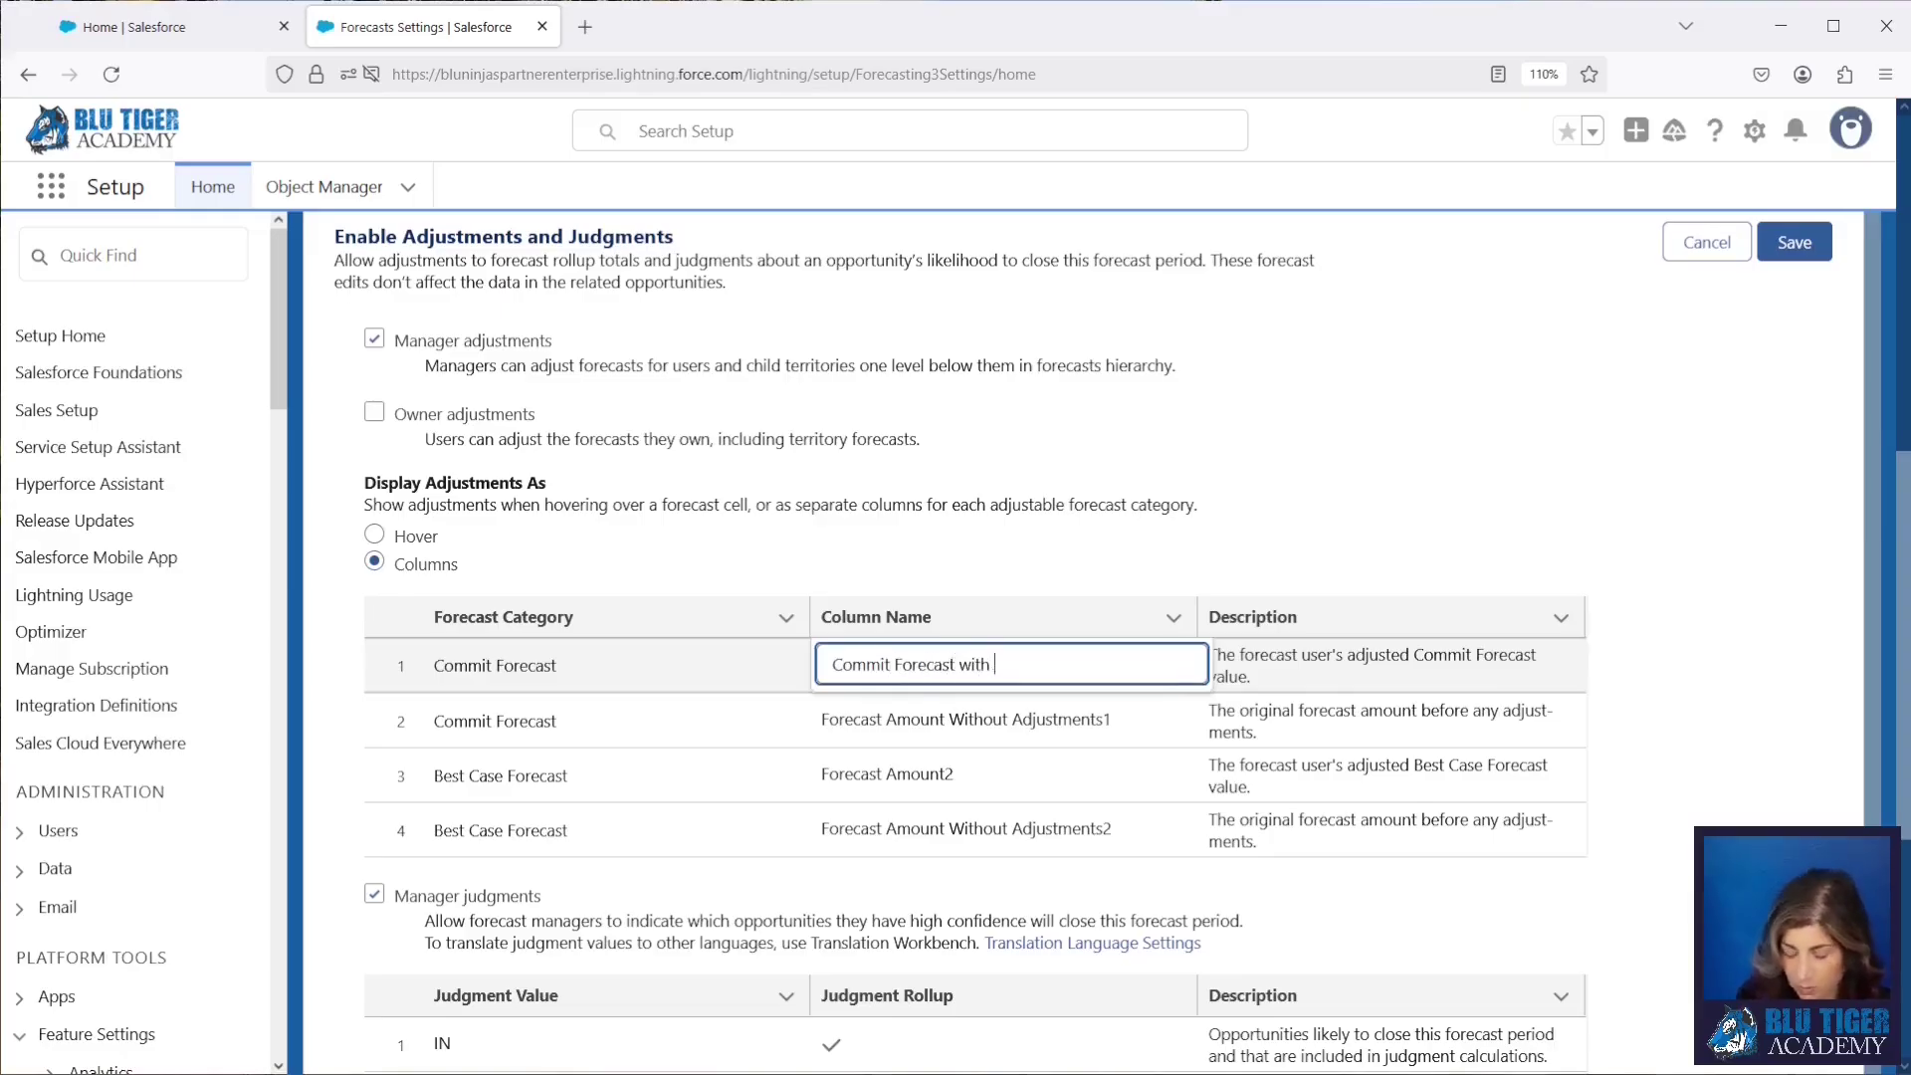
type("Adjustments")
left_click(1177, 720)
left_click(1176, 719)
left_click_drag(1123, 719, 774, 713)
type("Commit")
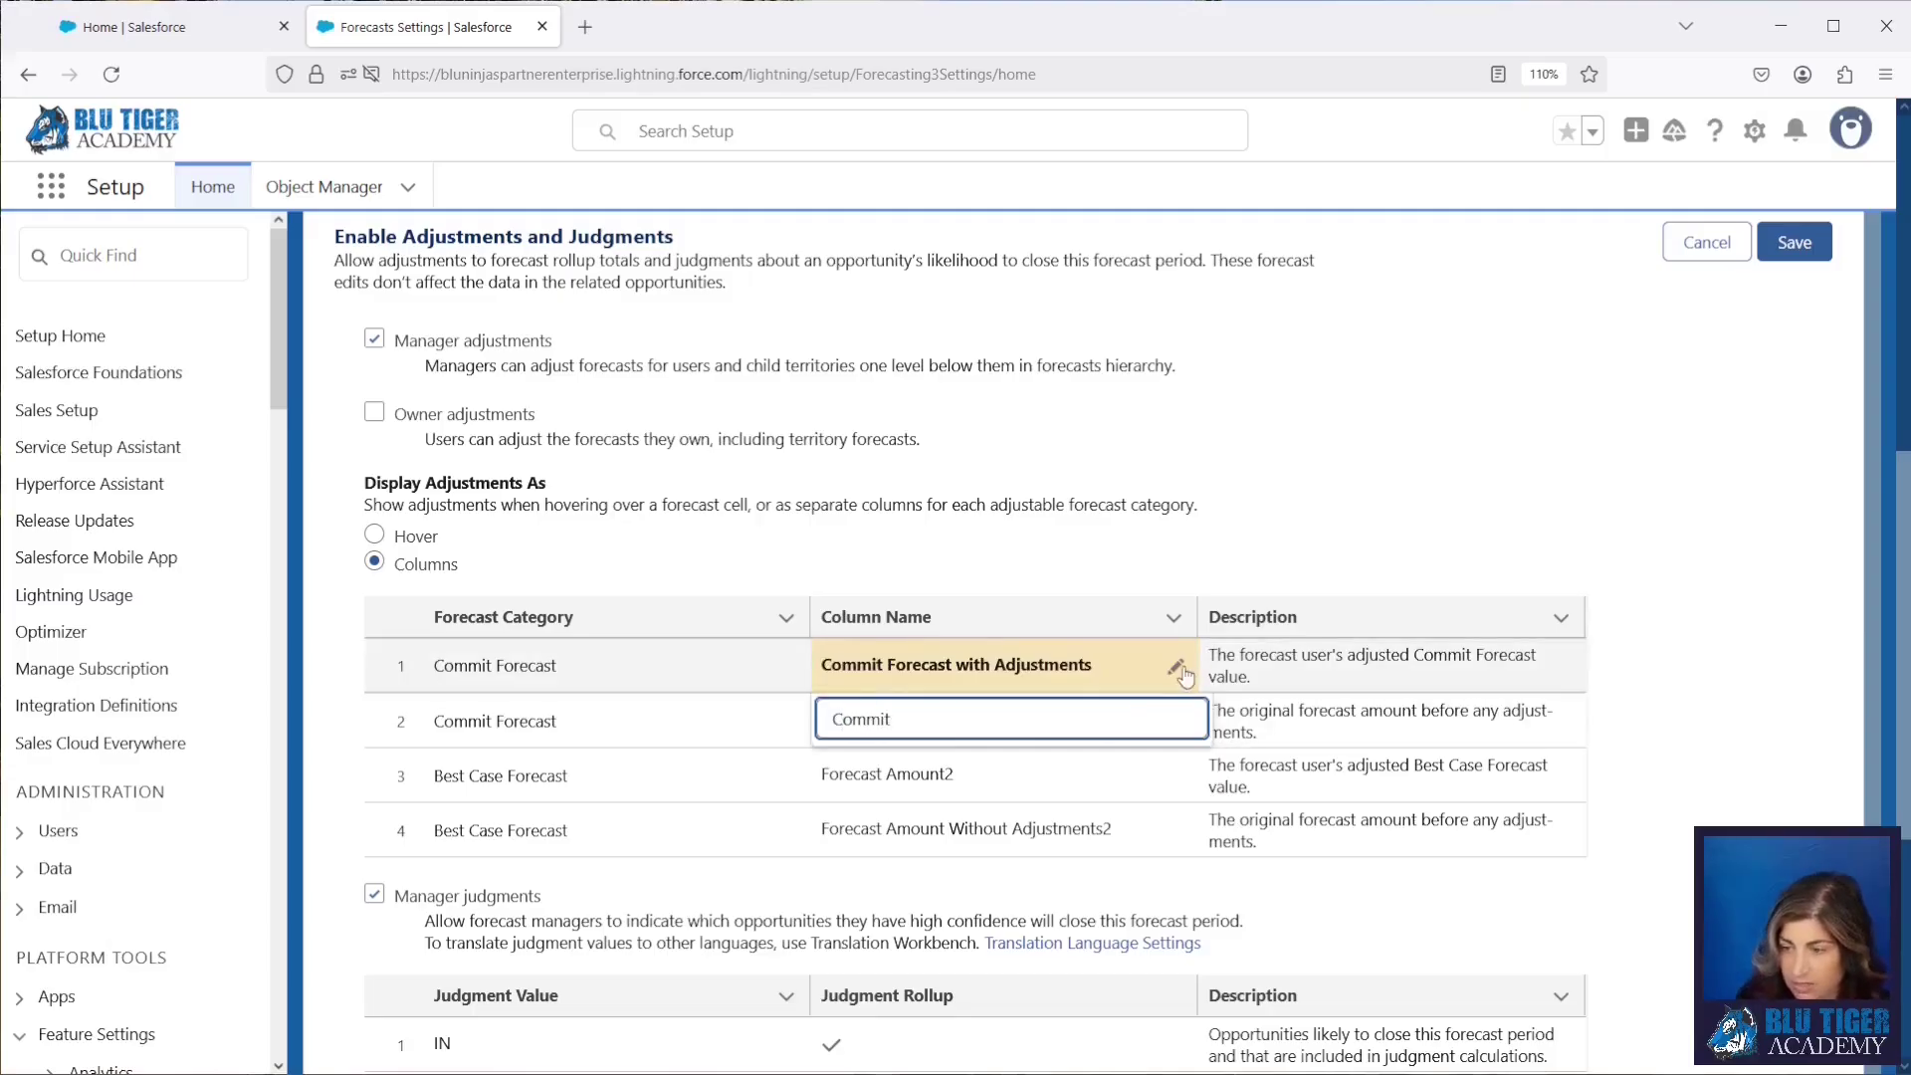
Step: Shorten the first name to 'Commit with Adjustments' and rename the others 'Best Case with Adjustments' and 'Best Case'
left_click(1179, 665)
key("BackSpace")
key("BackSpace")
key("BackSpace")
key("BackSpace")
key("BackSpace")
key("BackSpace")
key("BackSpace")
key("BackSpace")
key("BackSpace")
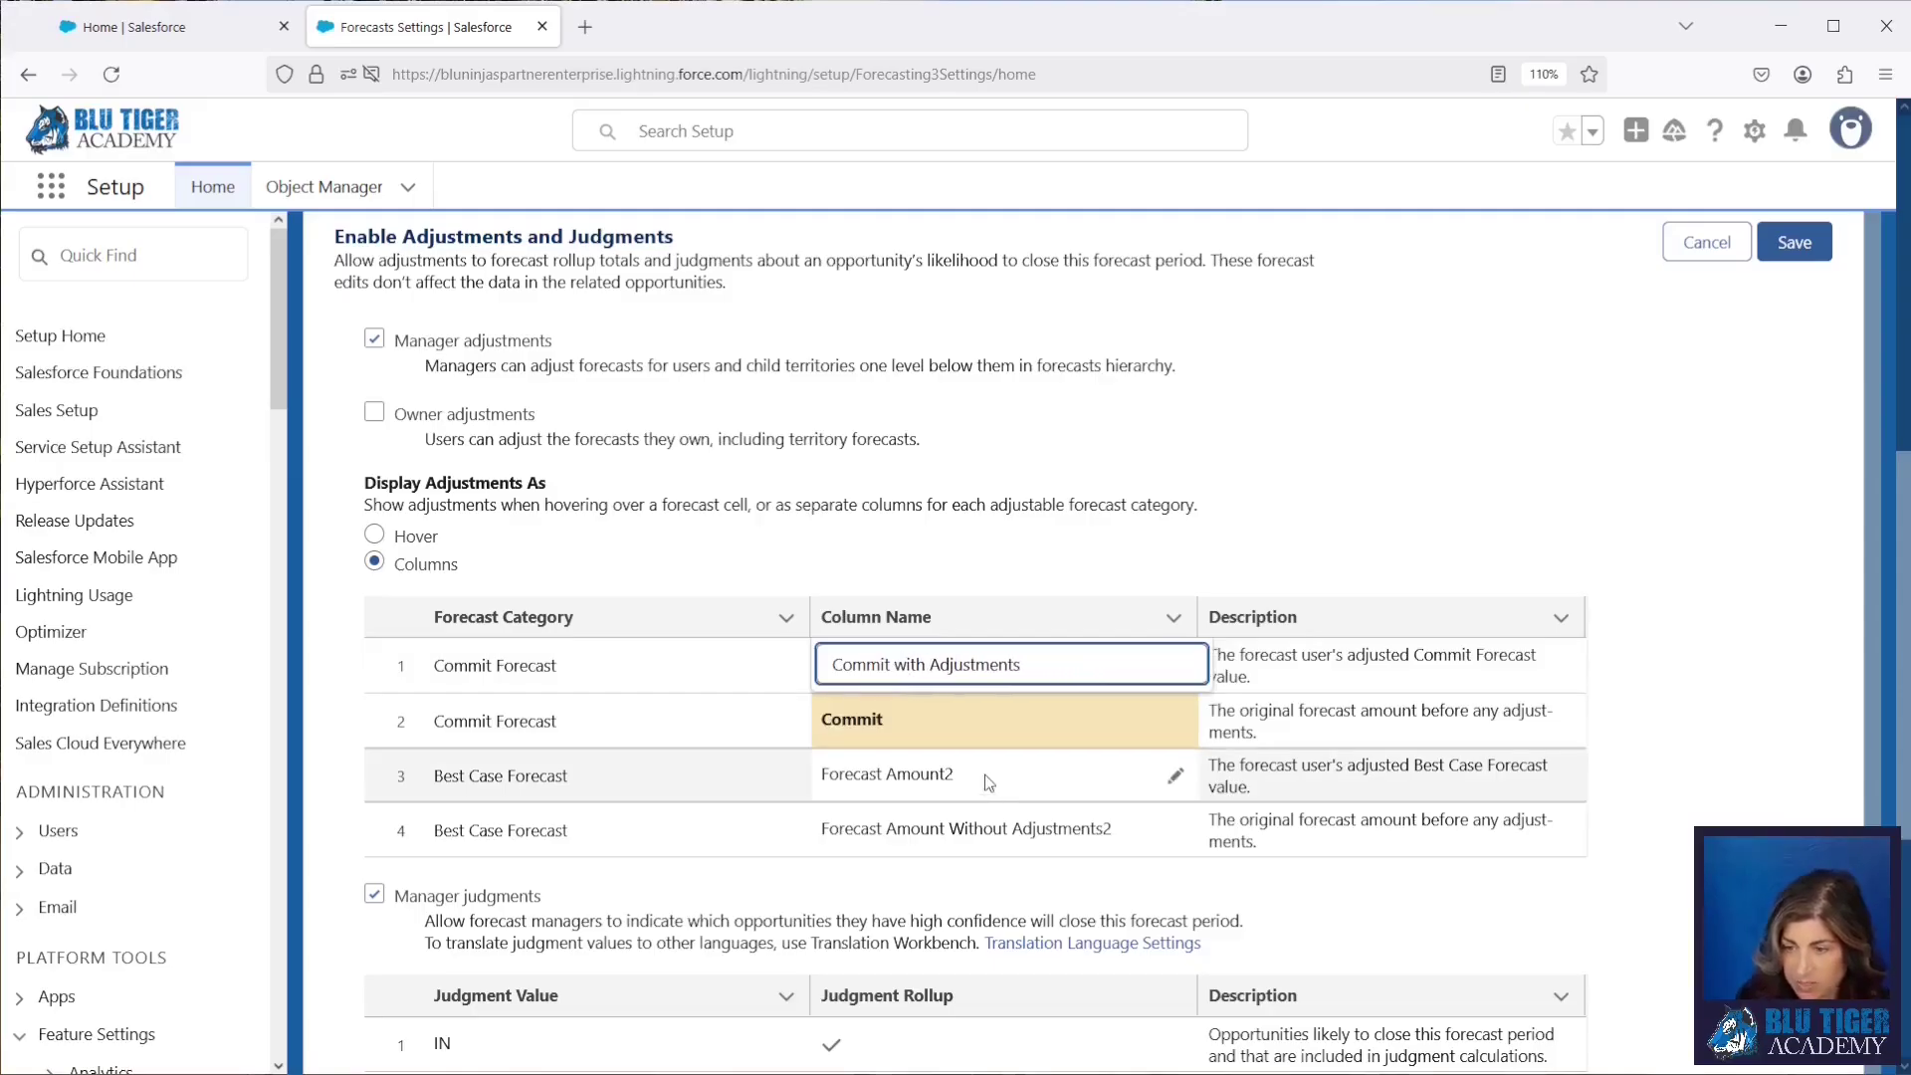
left_click(988, 784)
left_click(1175, 775)
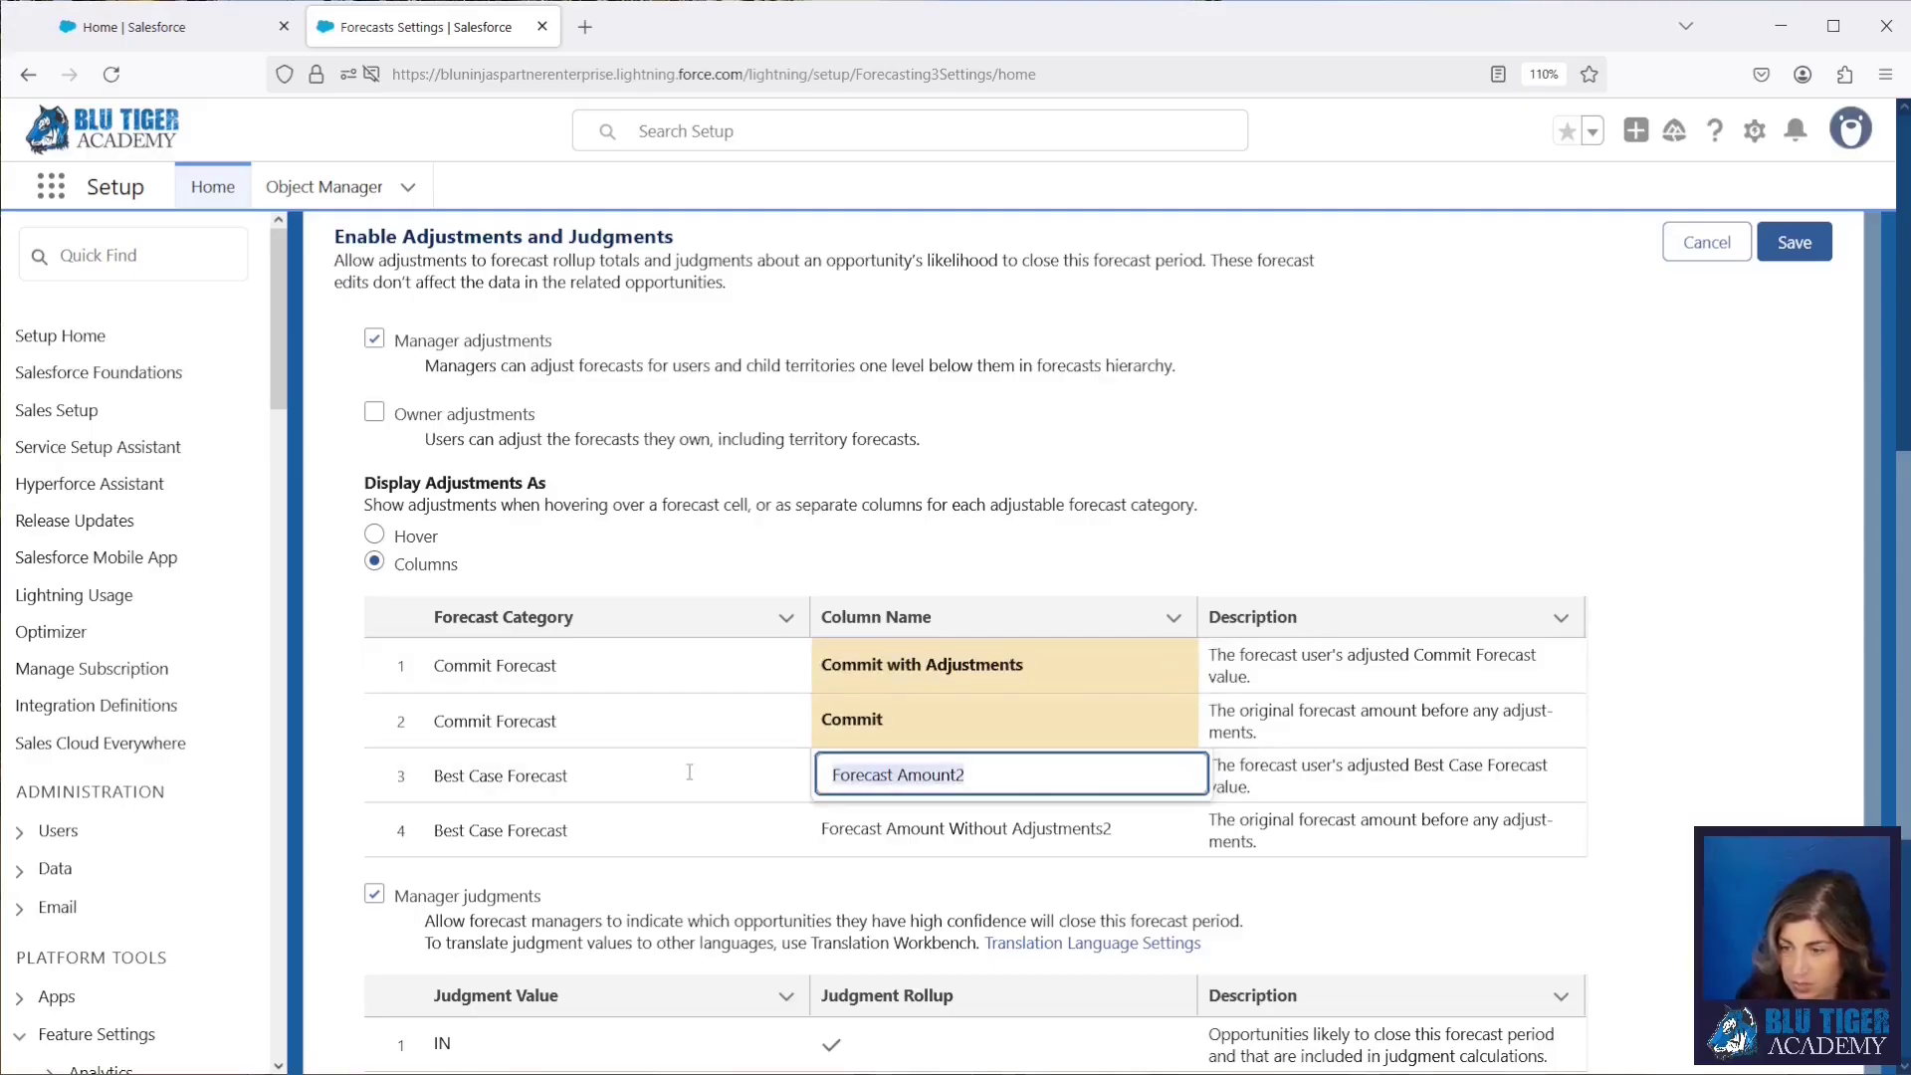
type("Best Case")
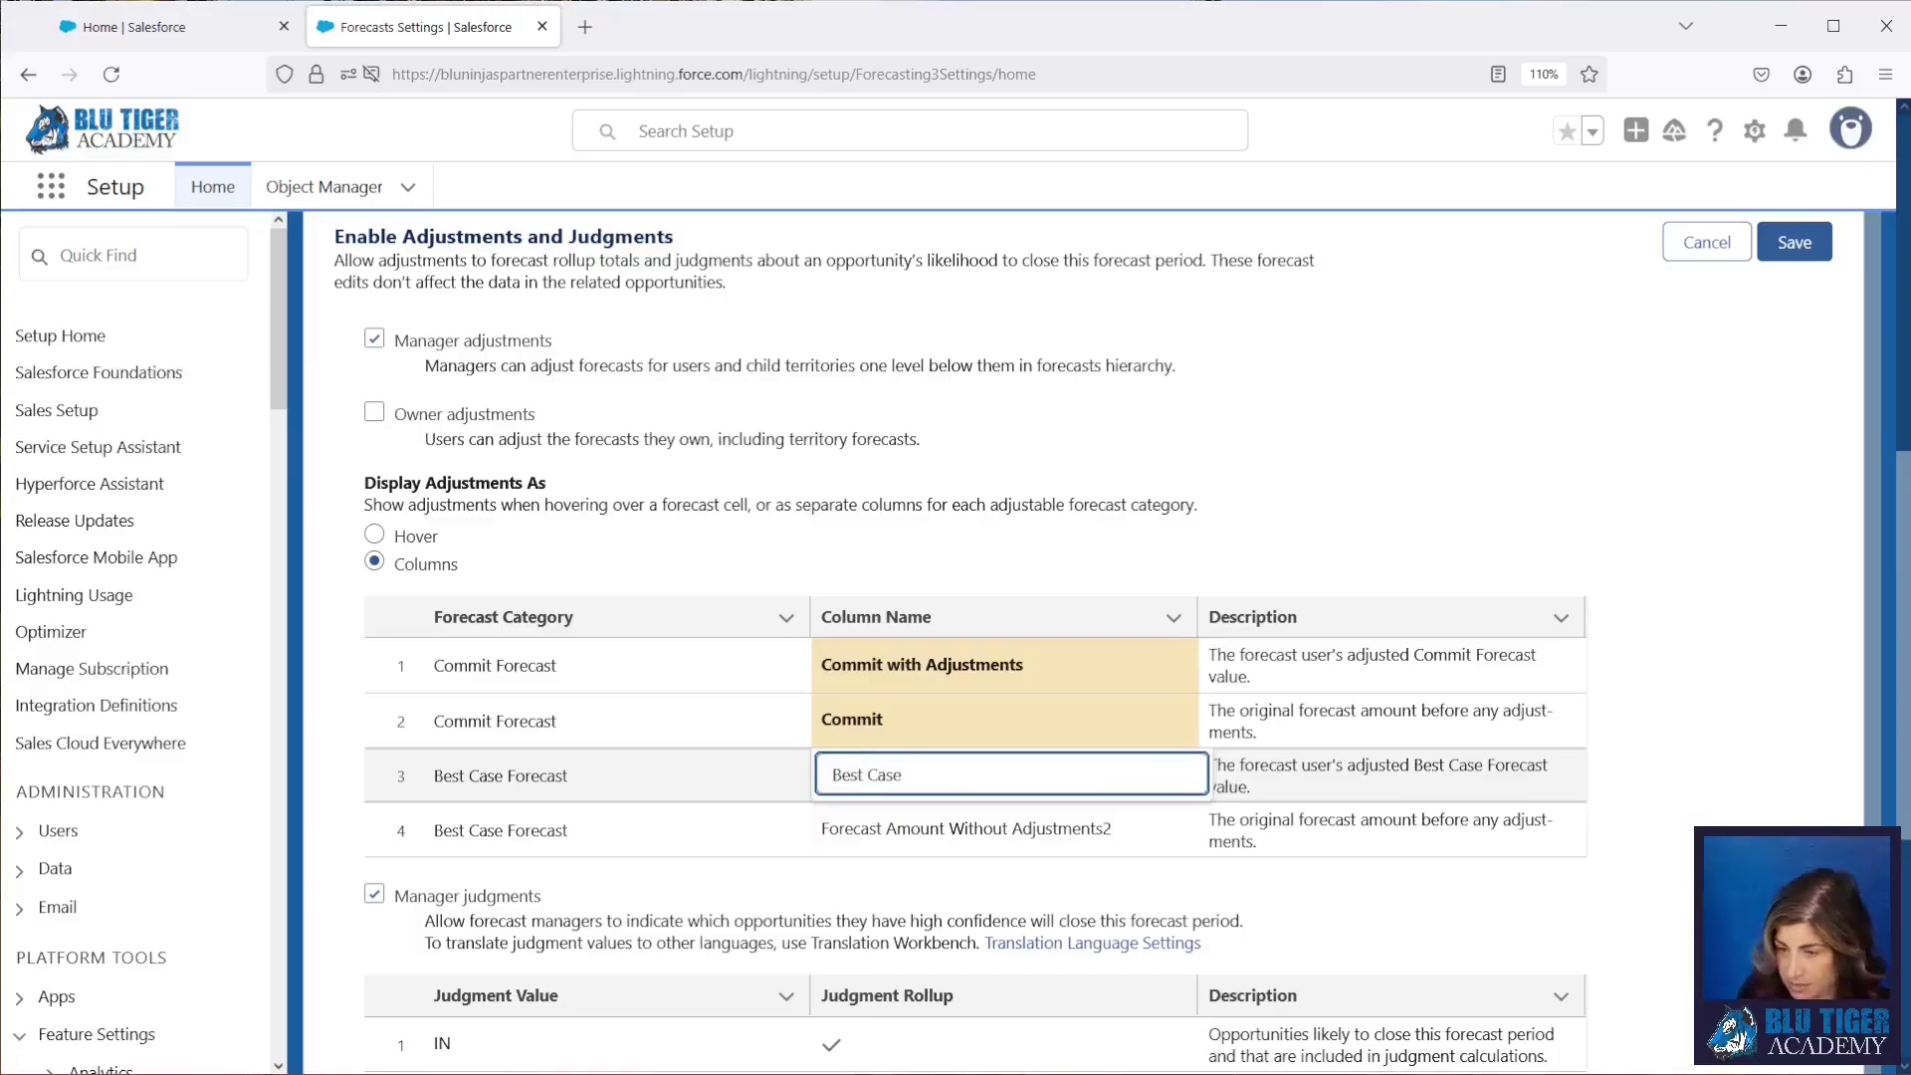
type(" with Adjustments")
left_click(904, 774)
type("with")
left_click(1172, 833)
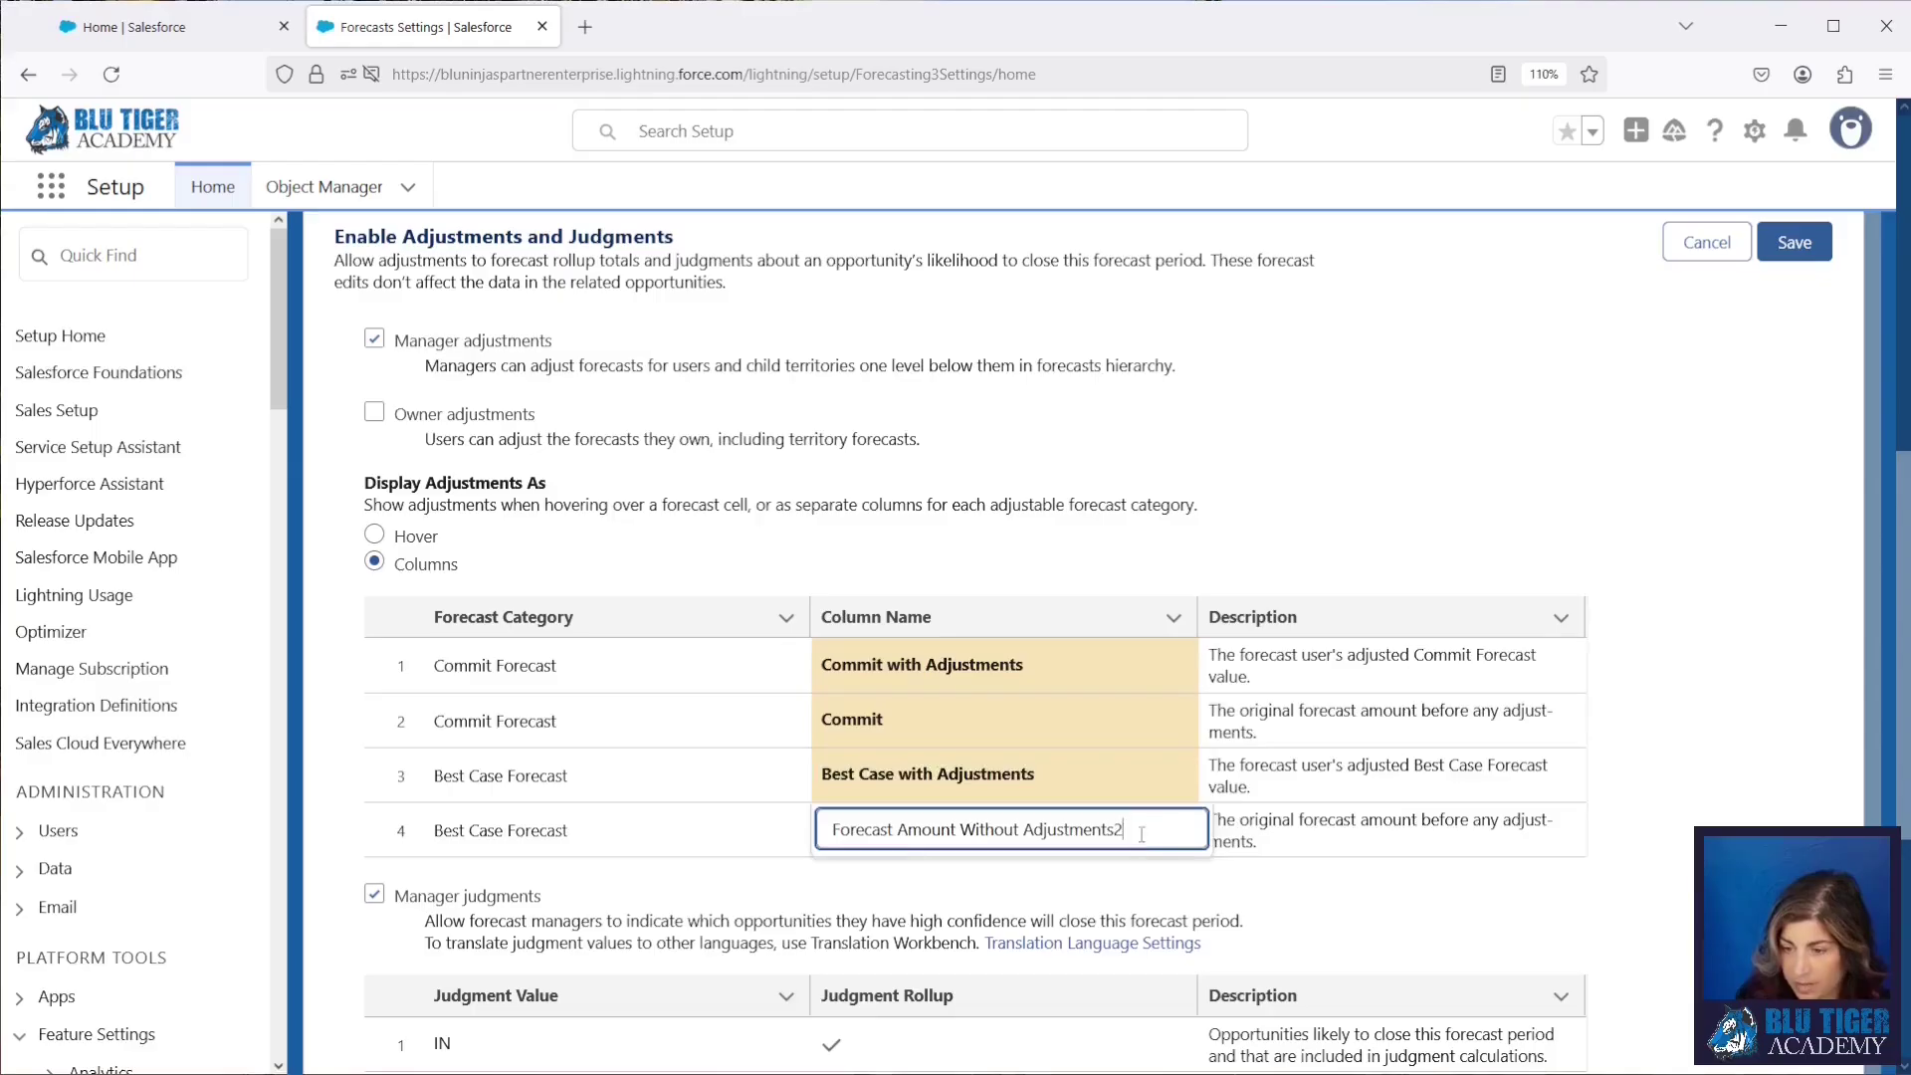
type("Best Case")
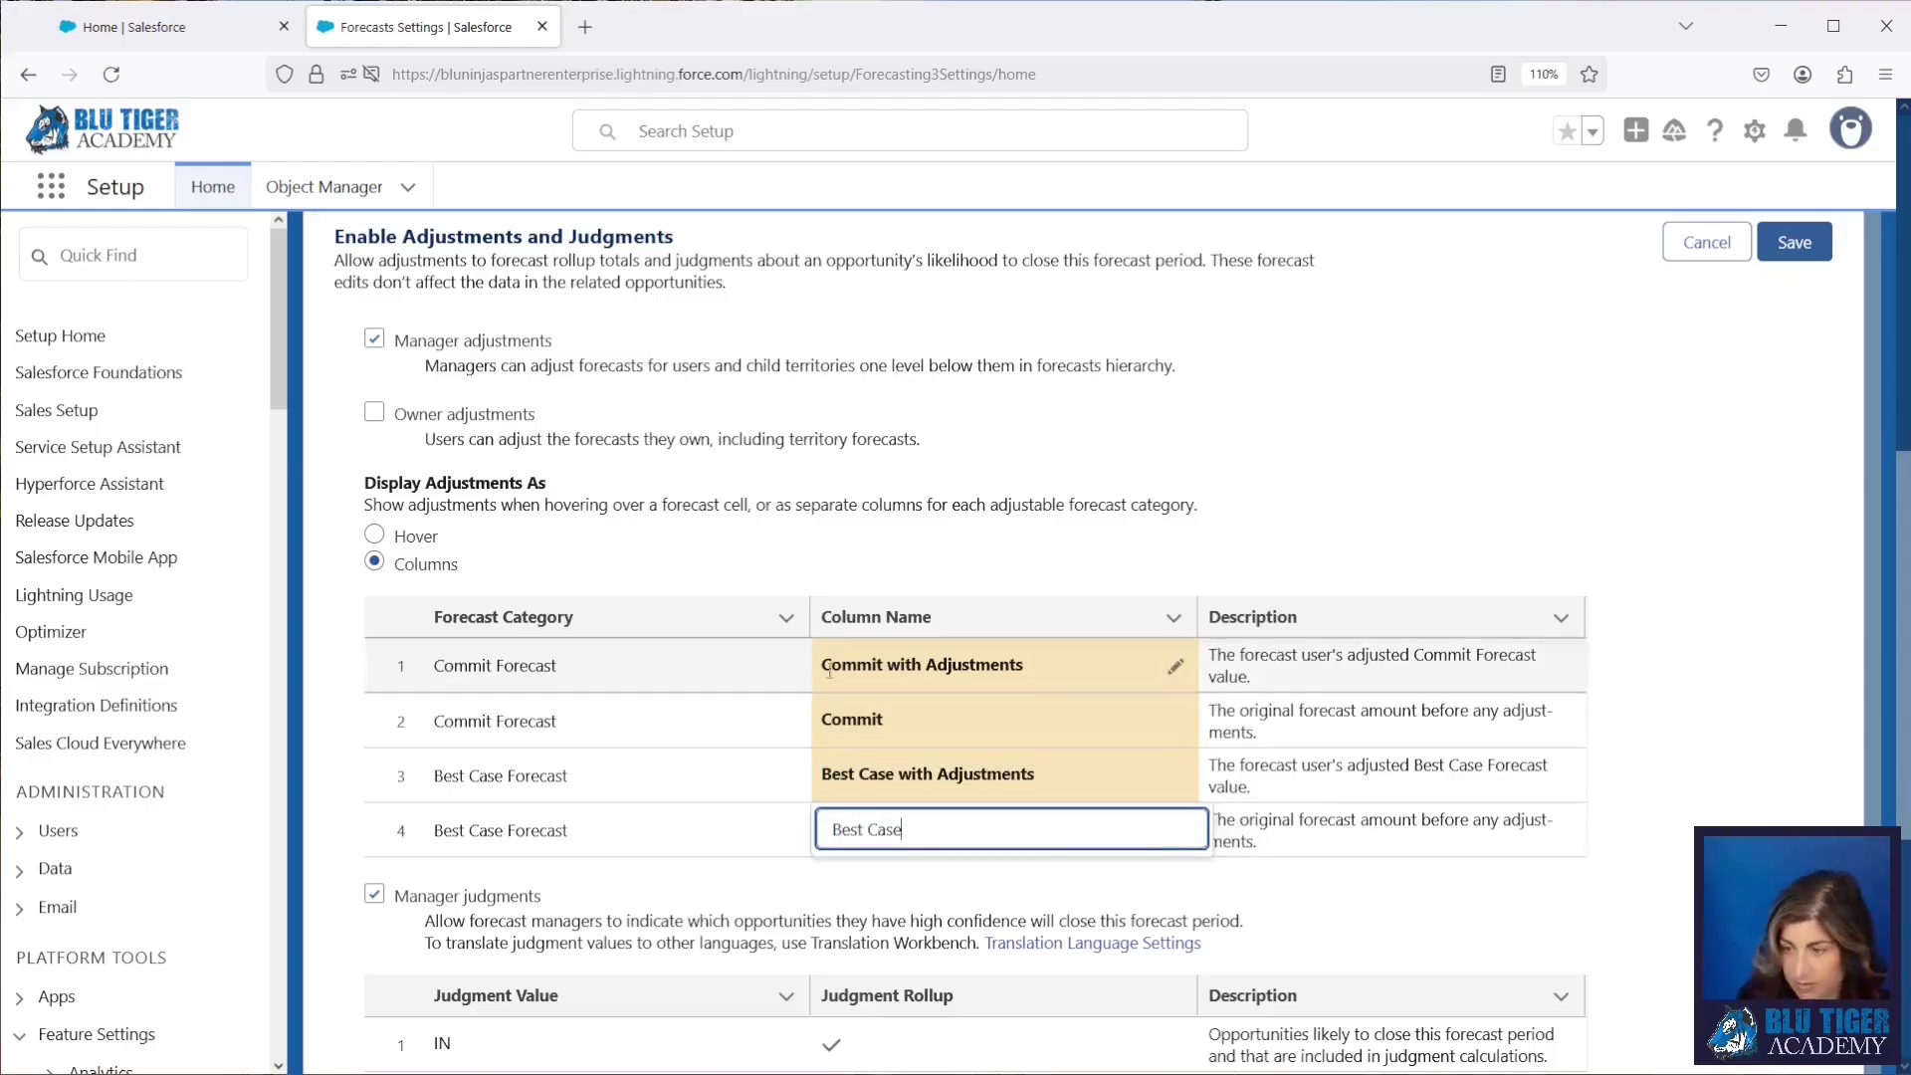
key("Return")
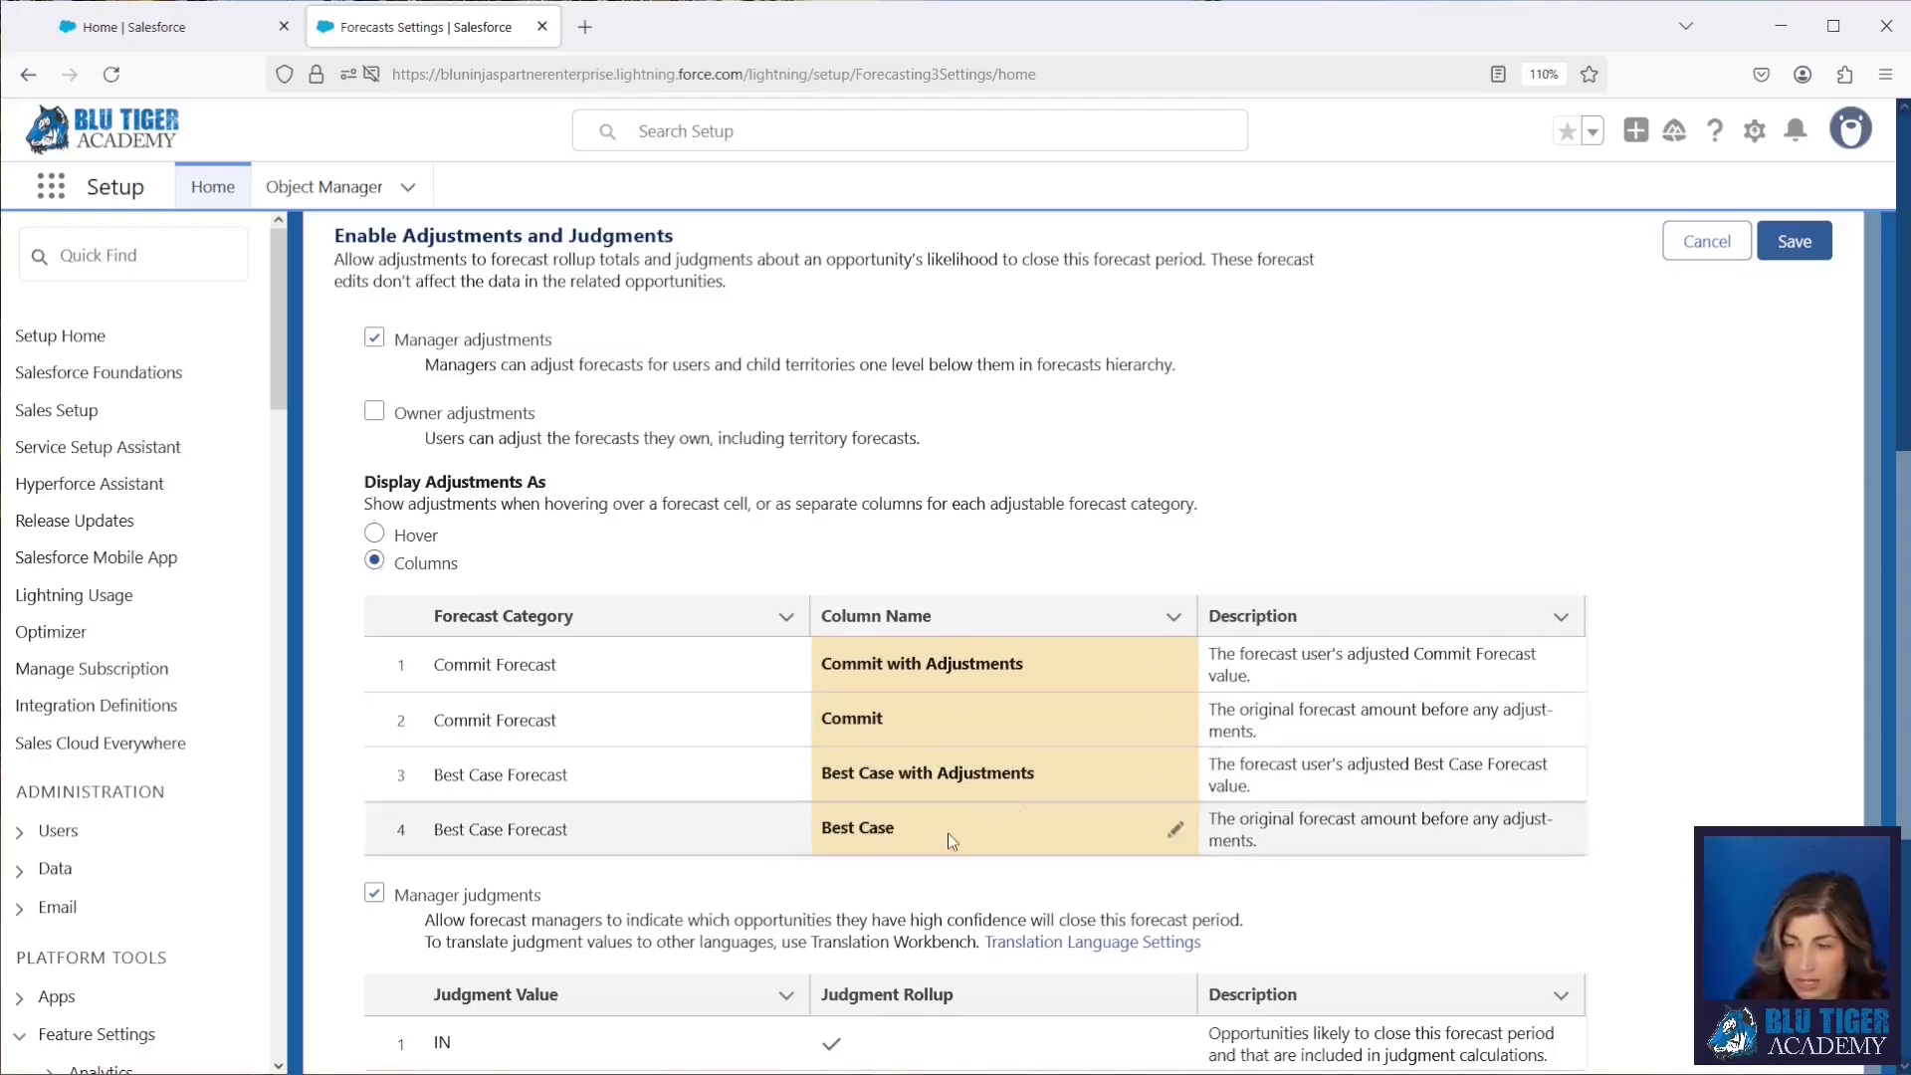
Step: Review the IN judgment value unchanged and save the renamed adjustment columns
scroll(873, 728, "down", 4)
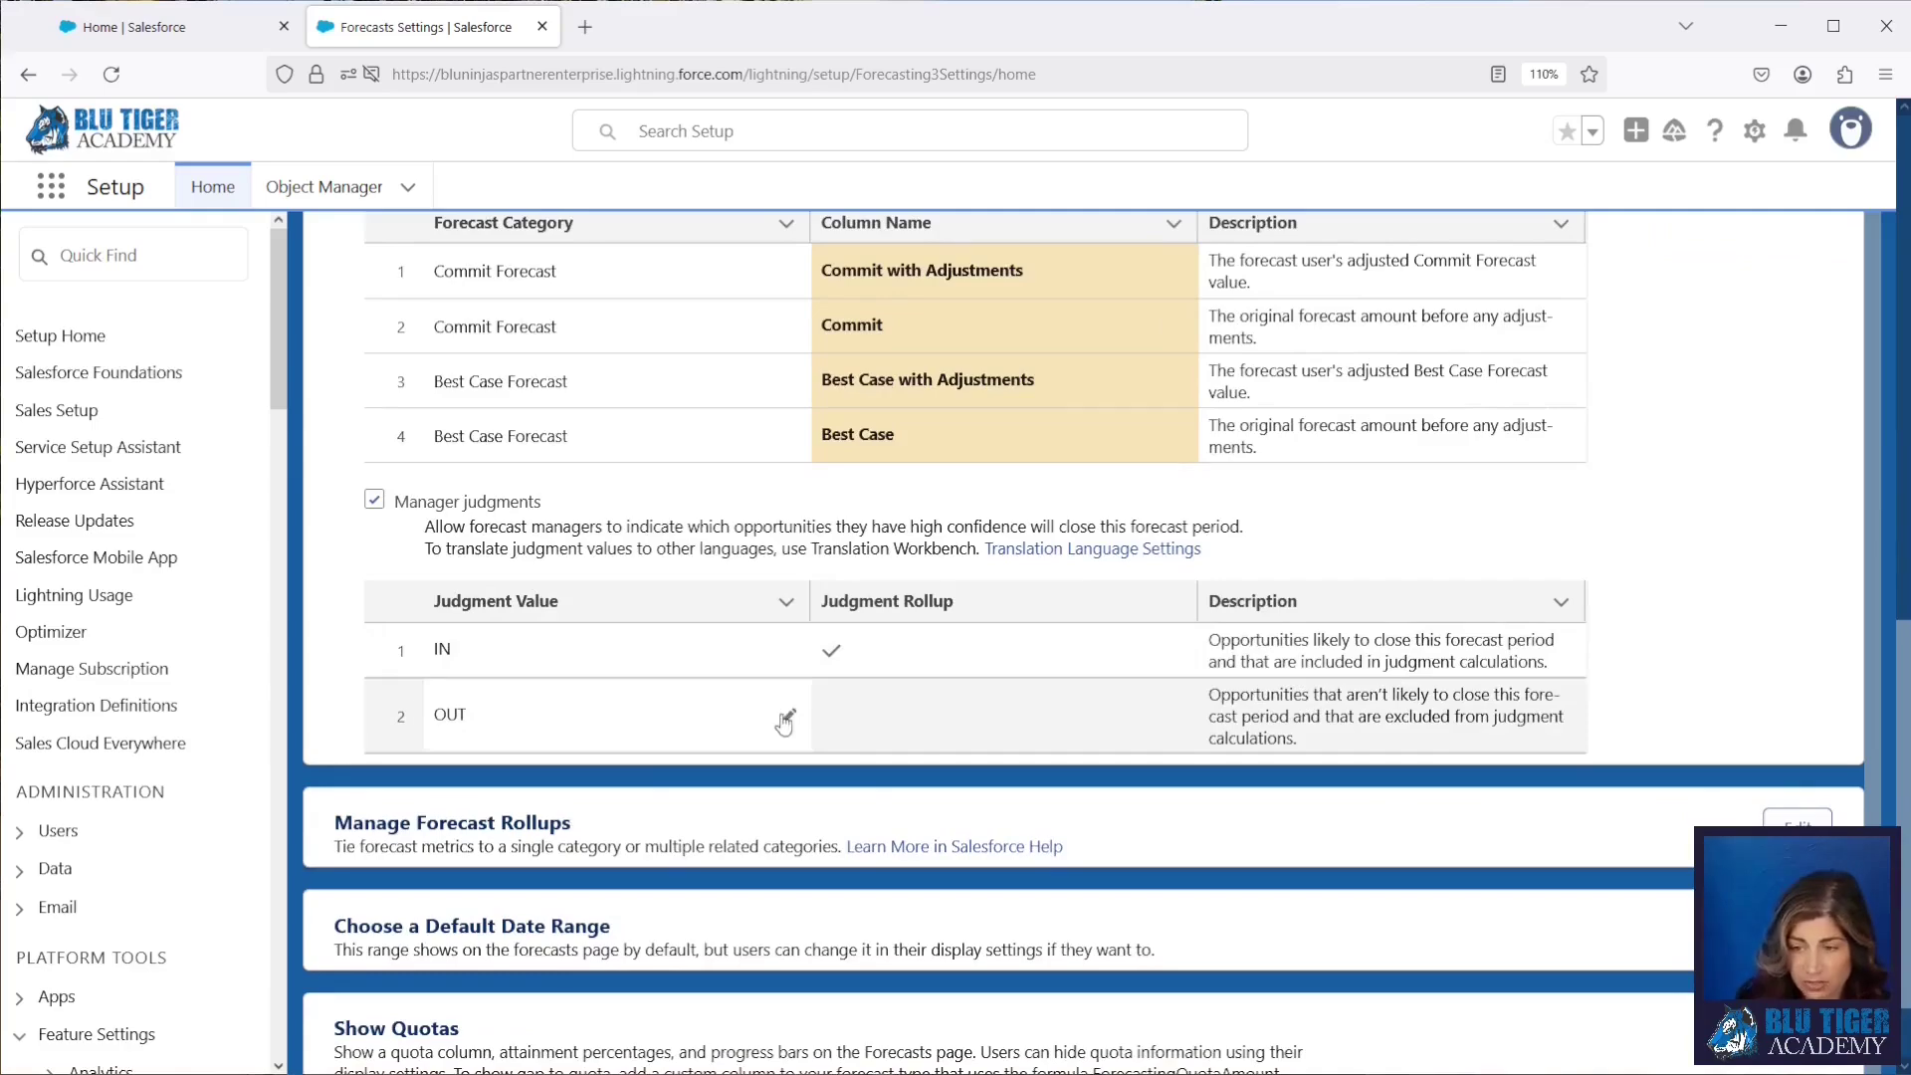
left_click(787, 650)
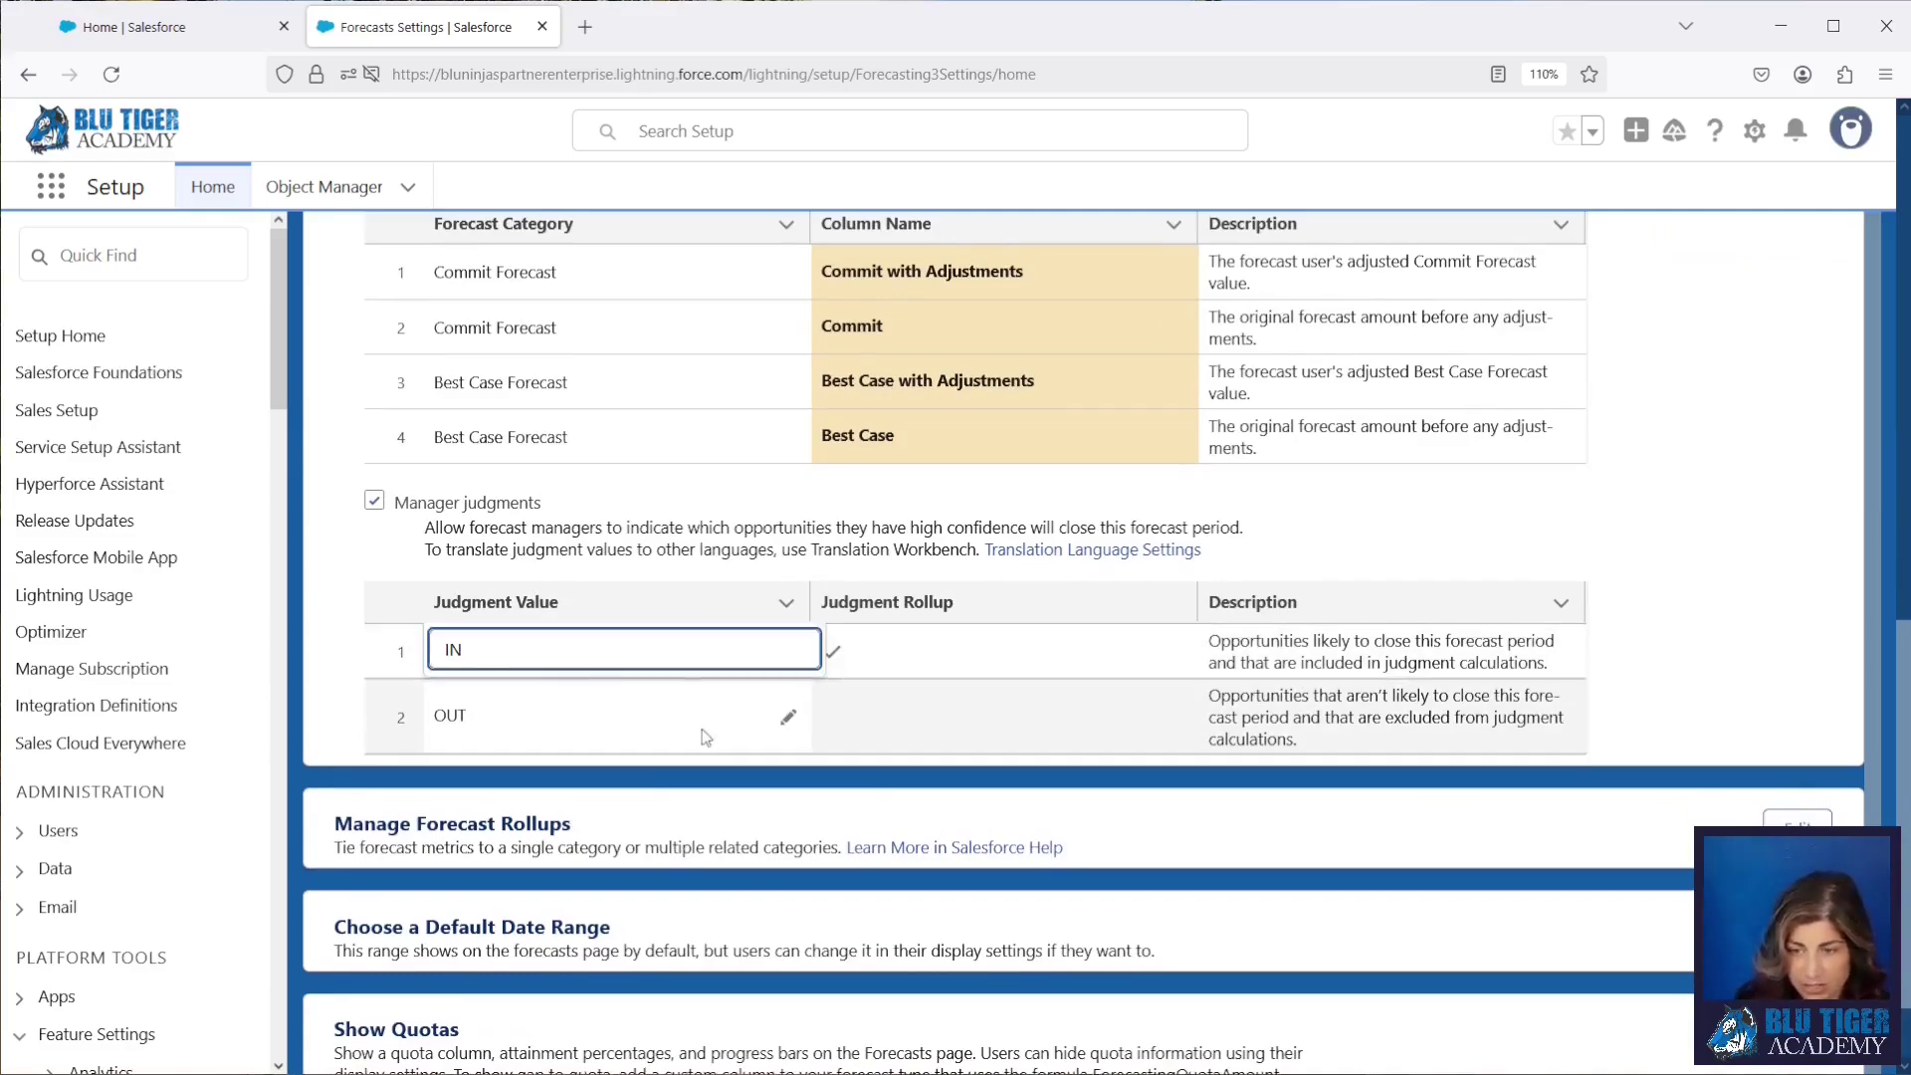
left_click(1131, 637)
scroll(1276, 409, "up", 3)
scroll(1276, 409, "up", 2)
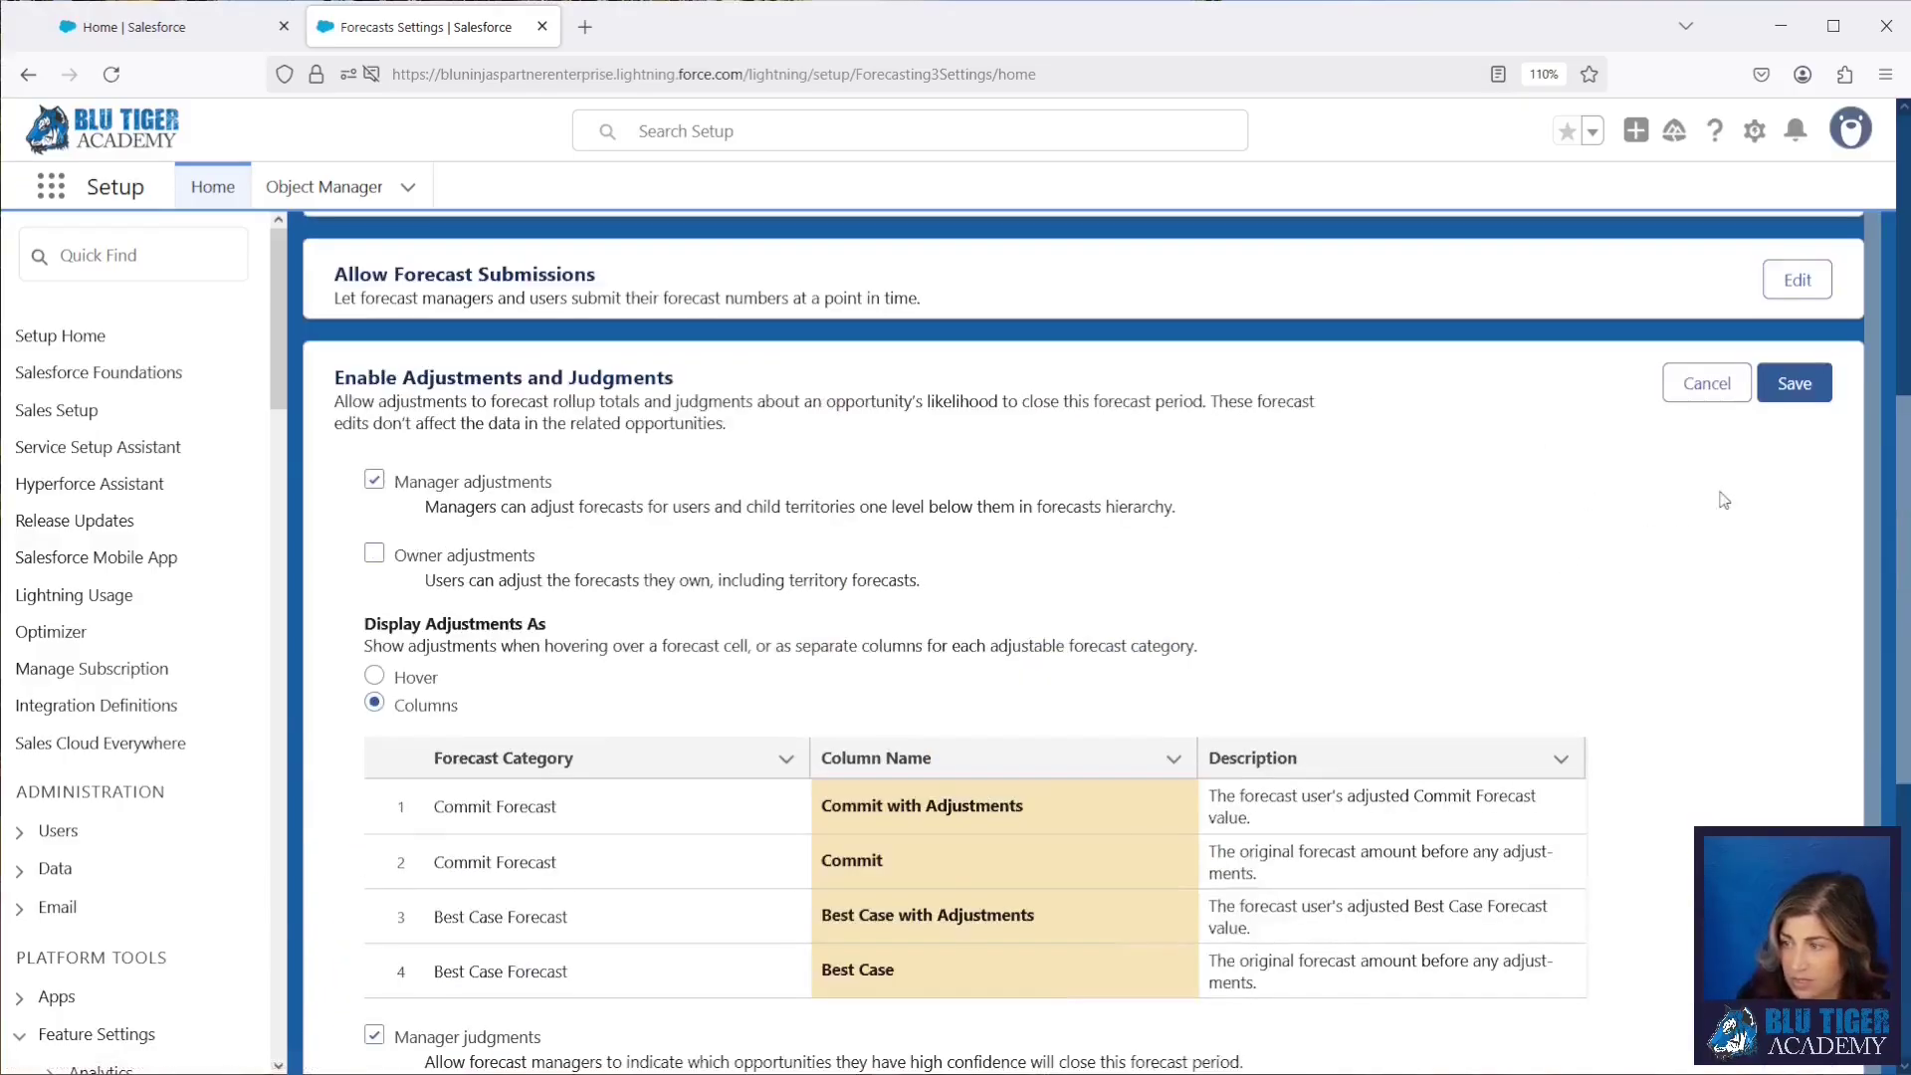
left_click(1794, 388)
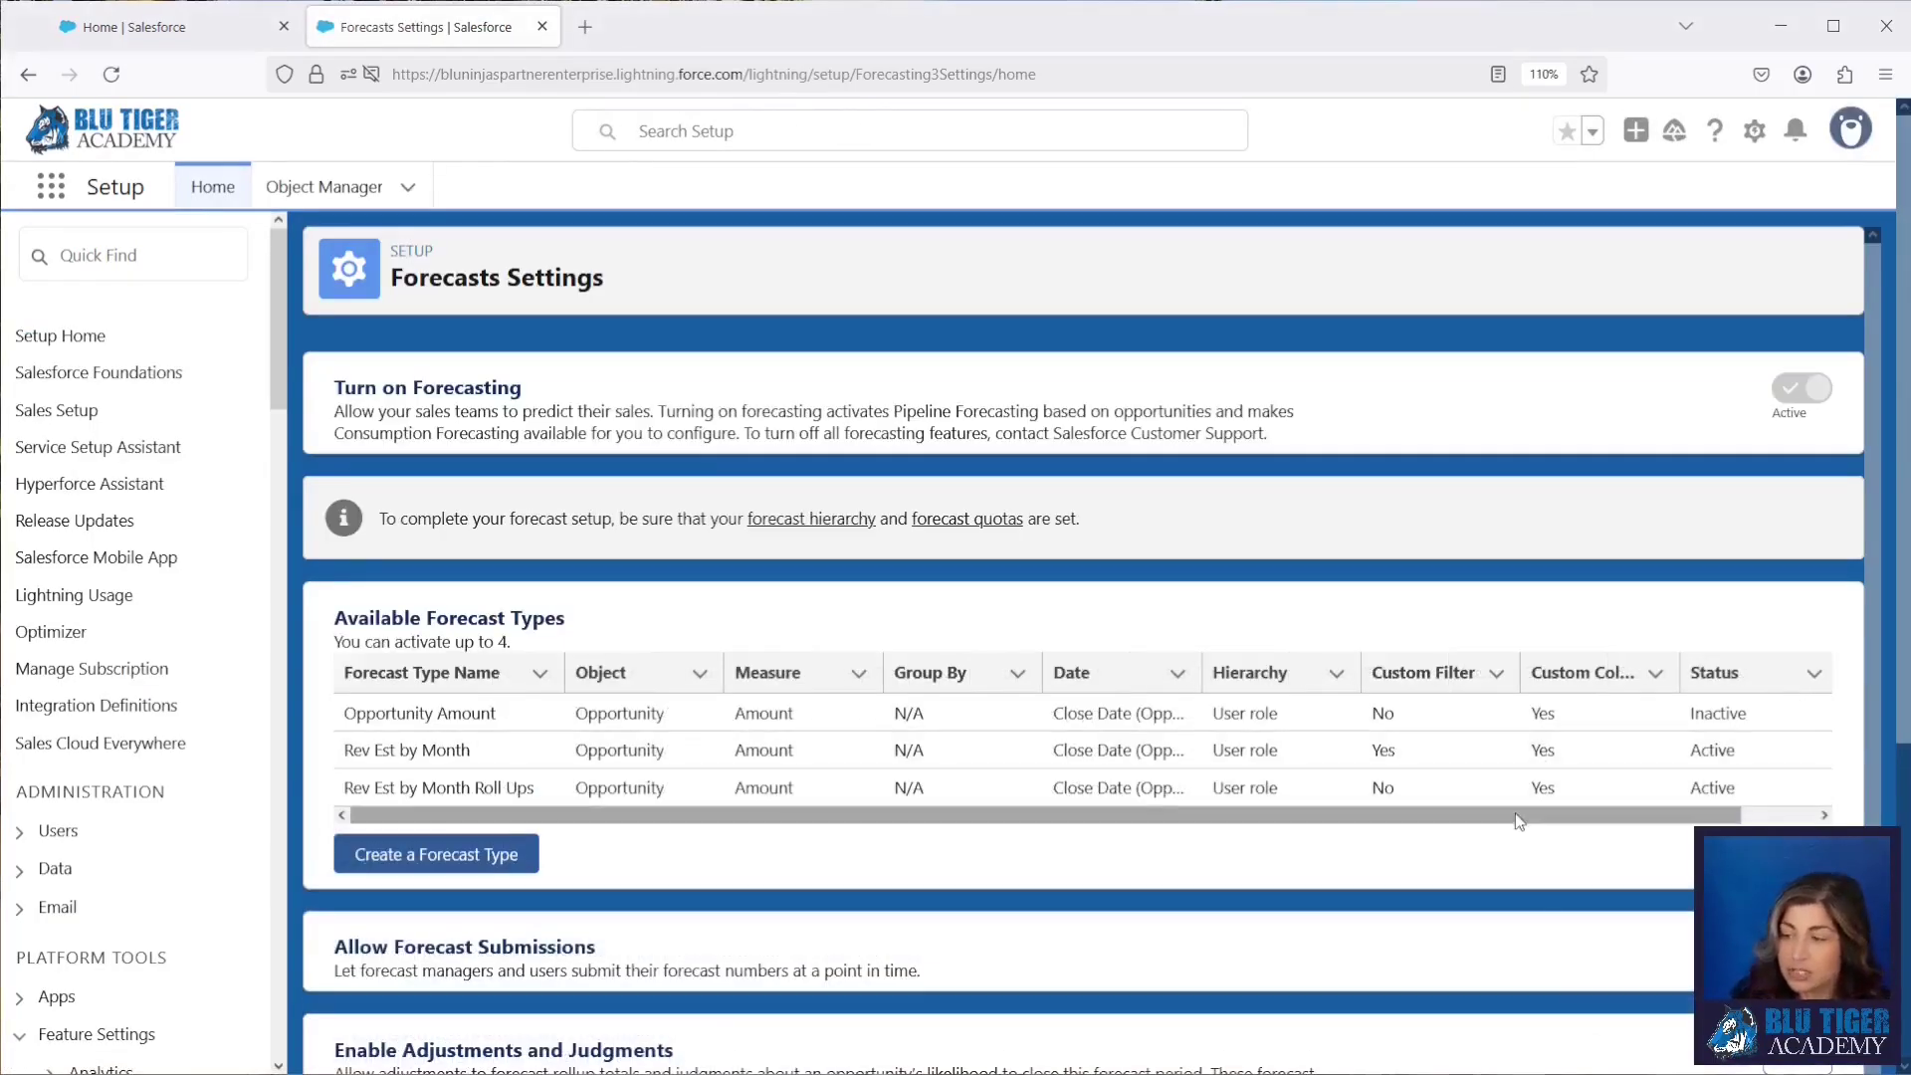
scroll(1615, 820, "right", 3)
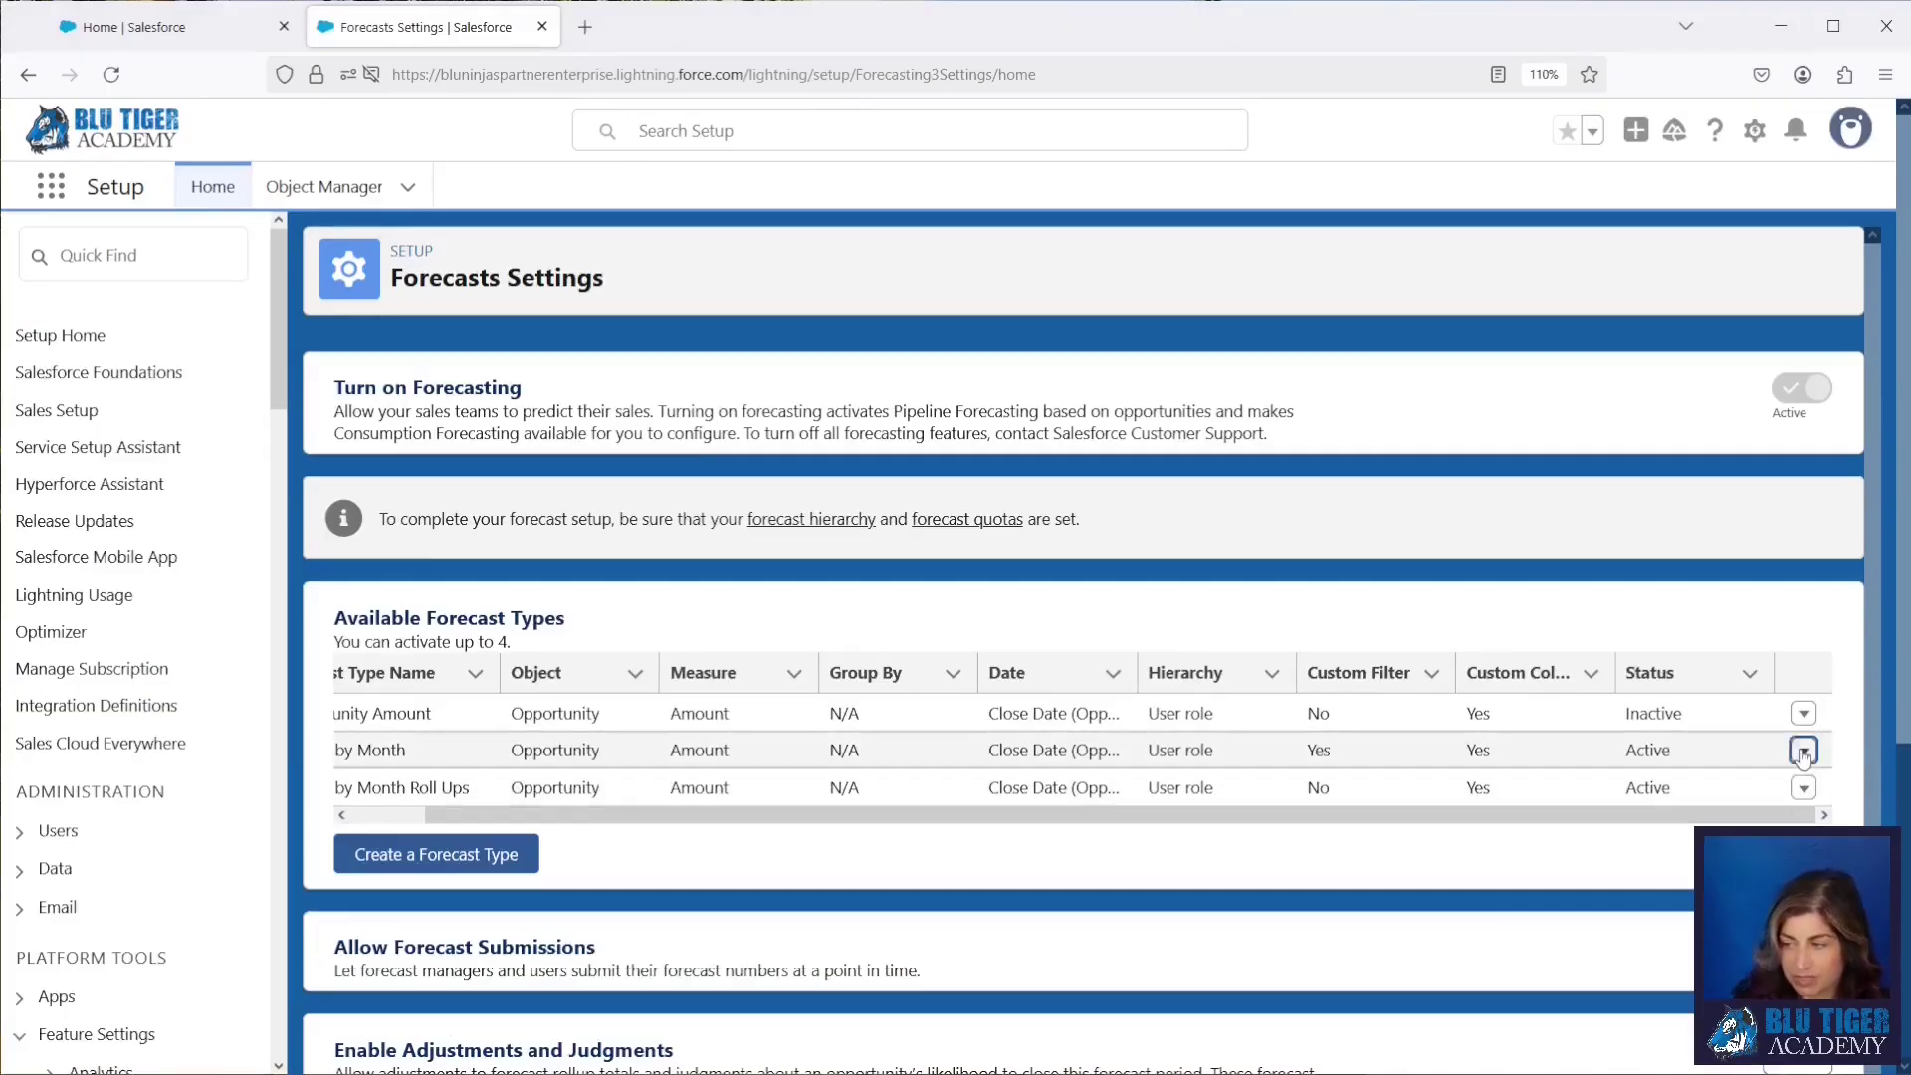
left_click(1803, 749)
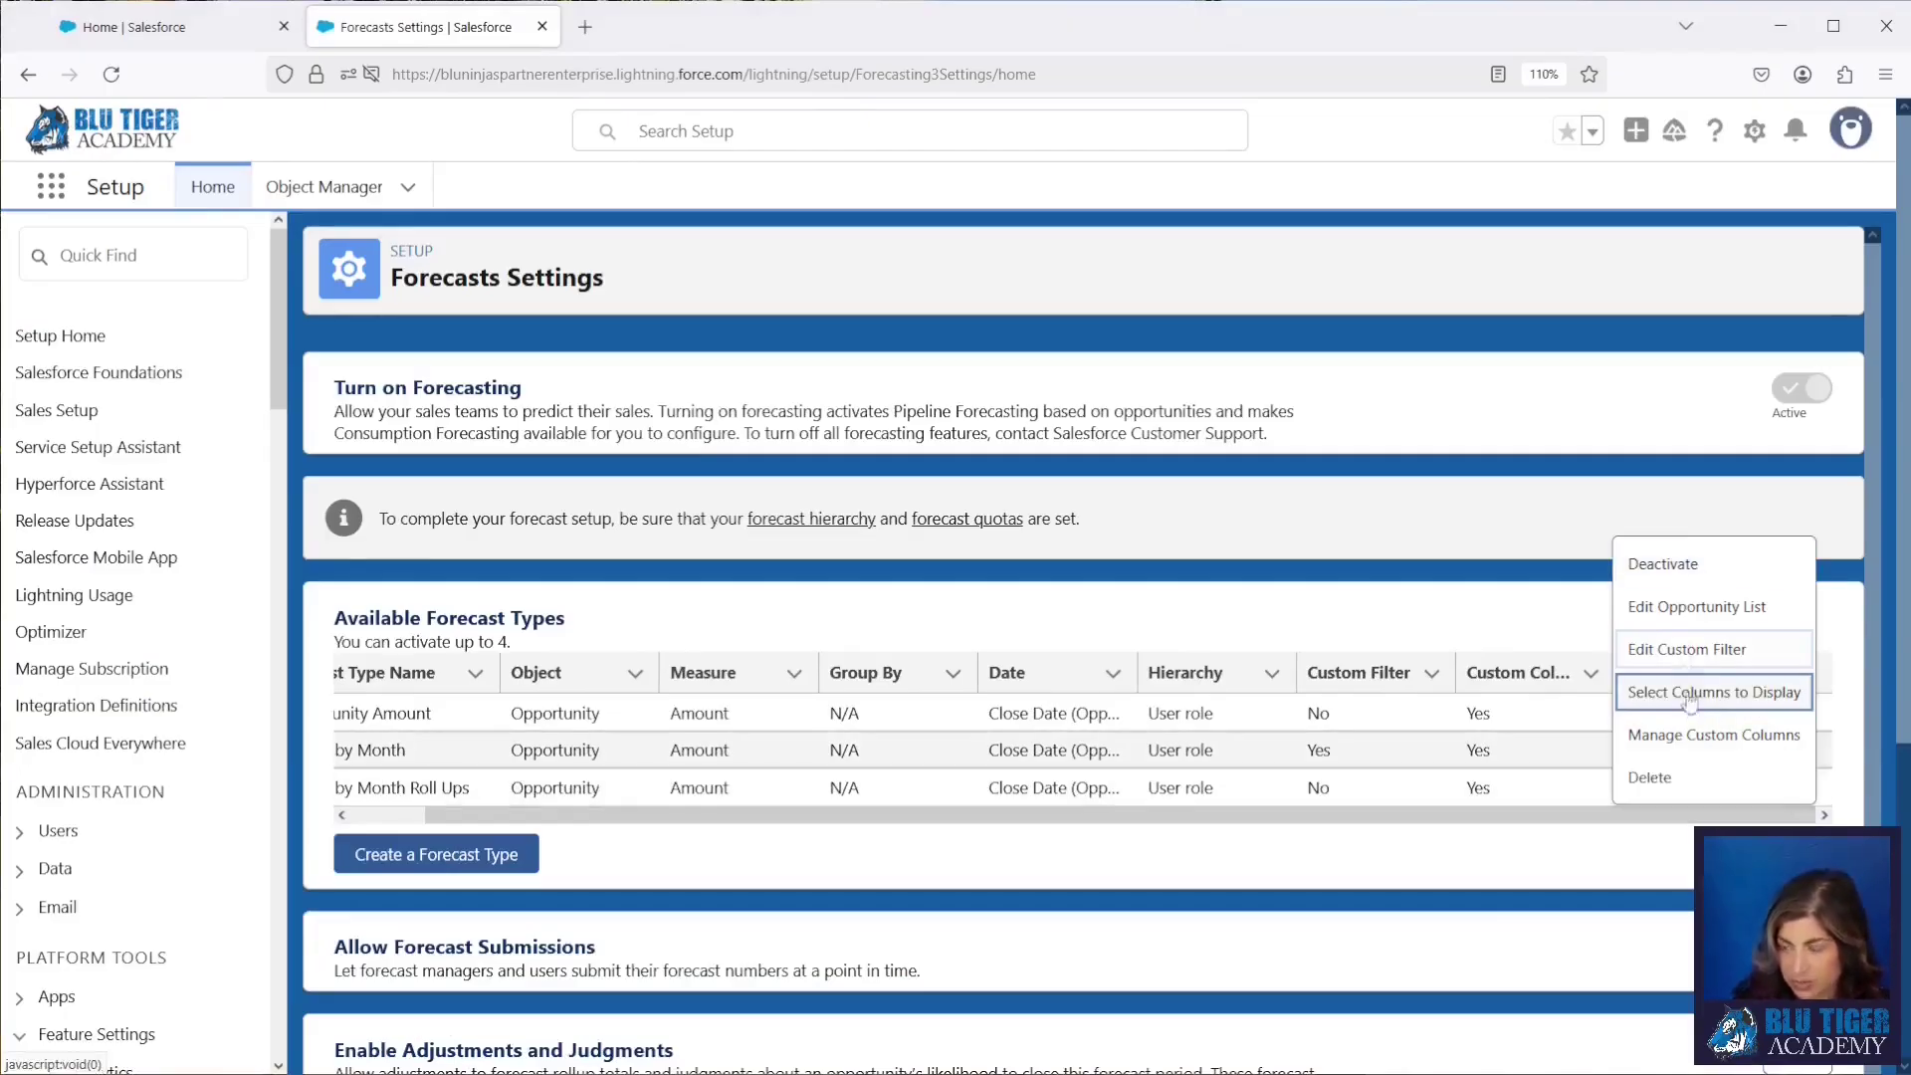
left_click(1652, 610)
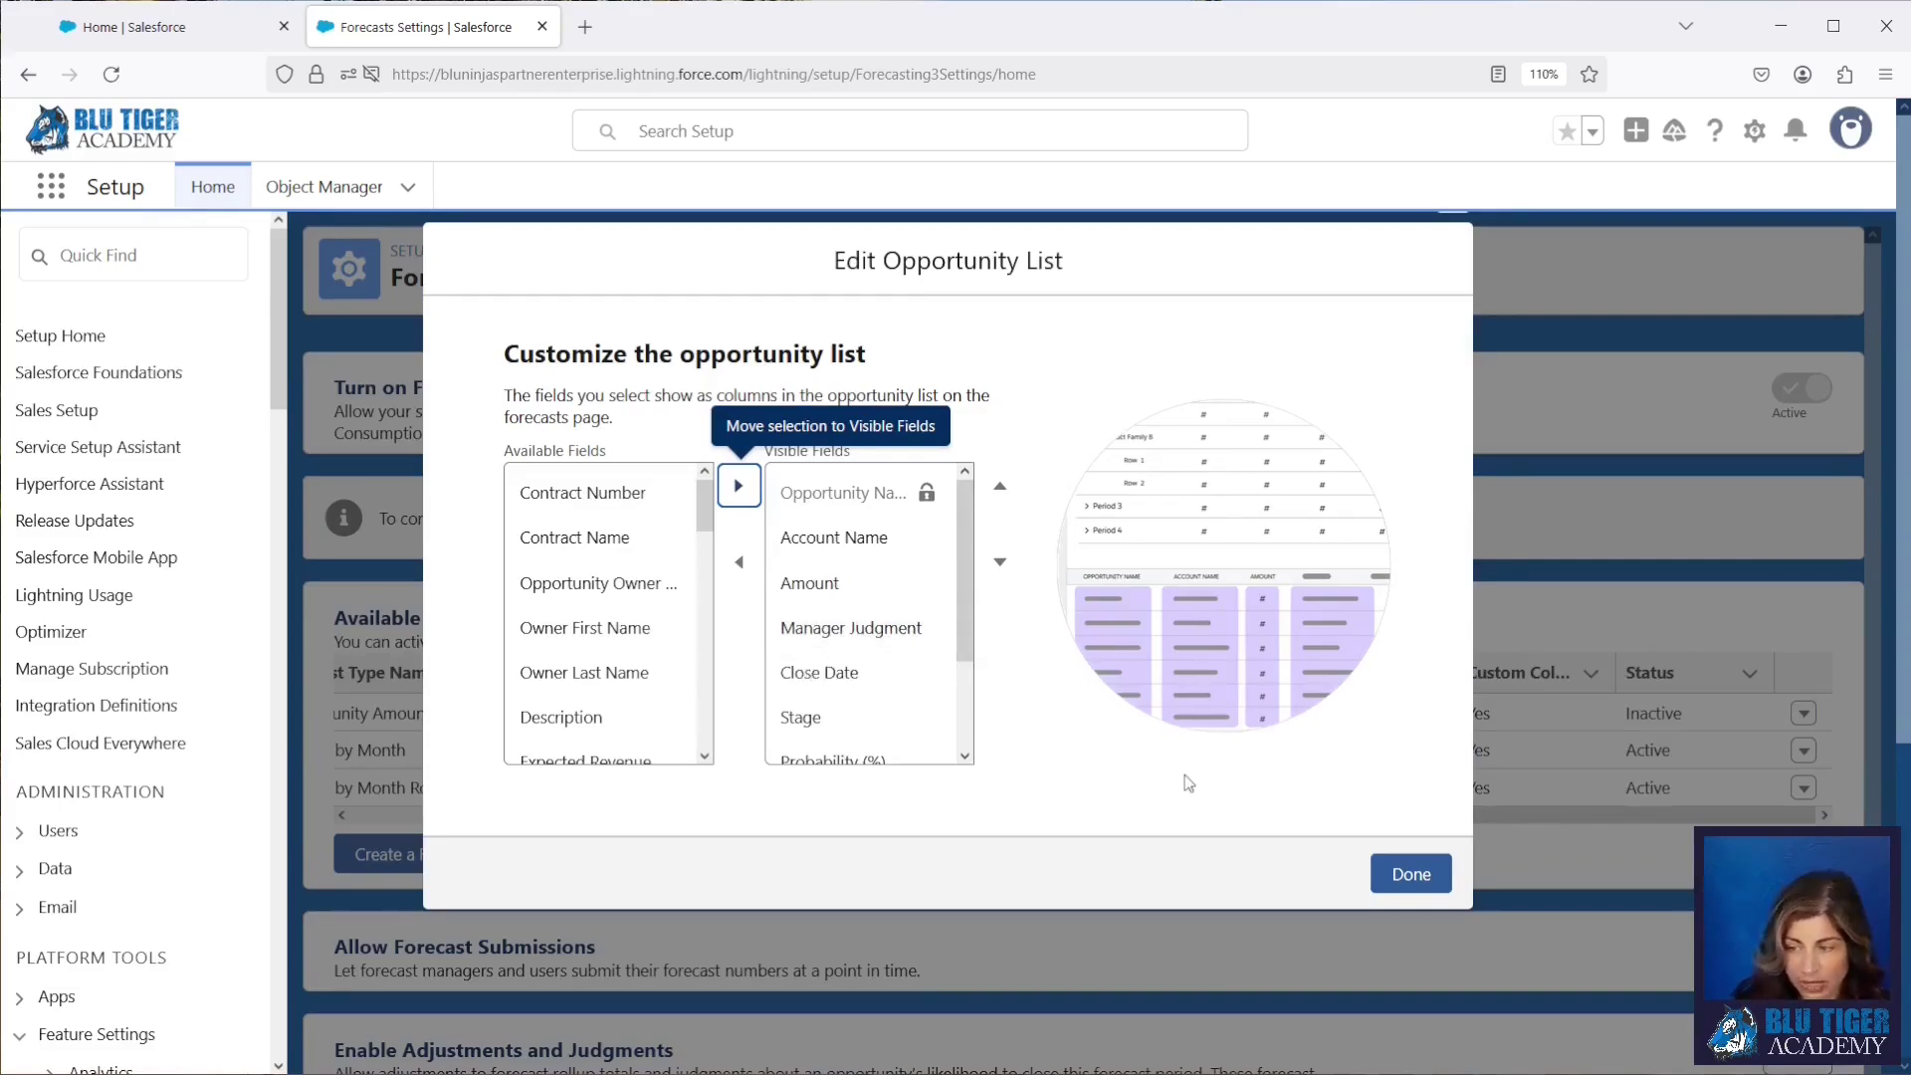
left_click(1414, 876)
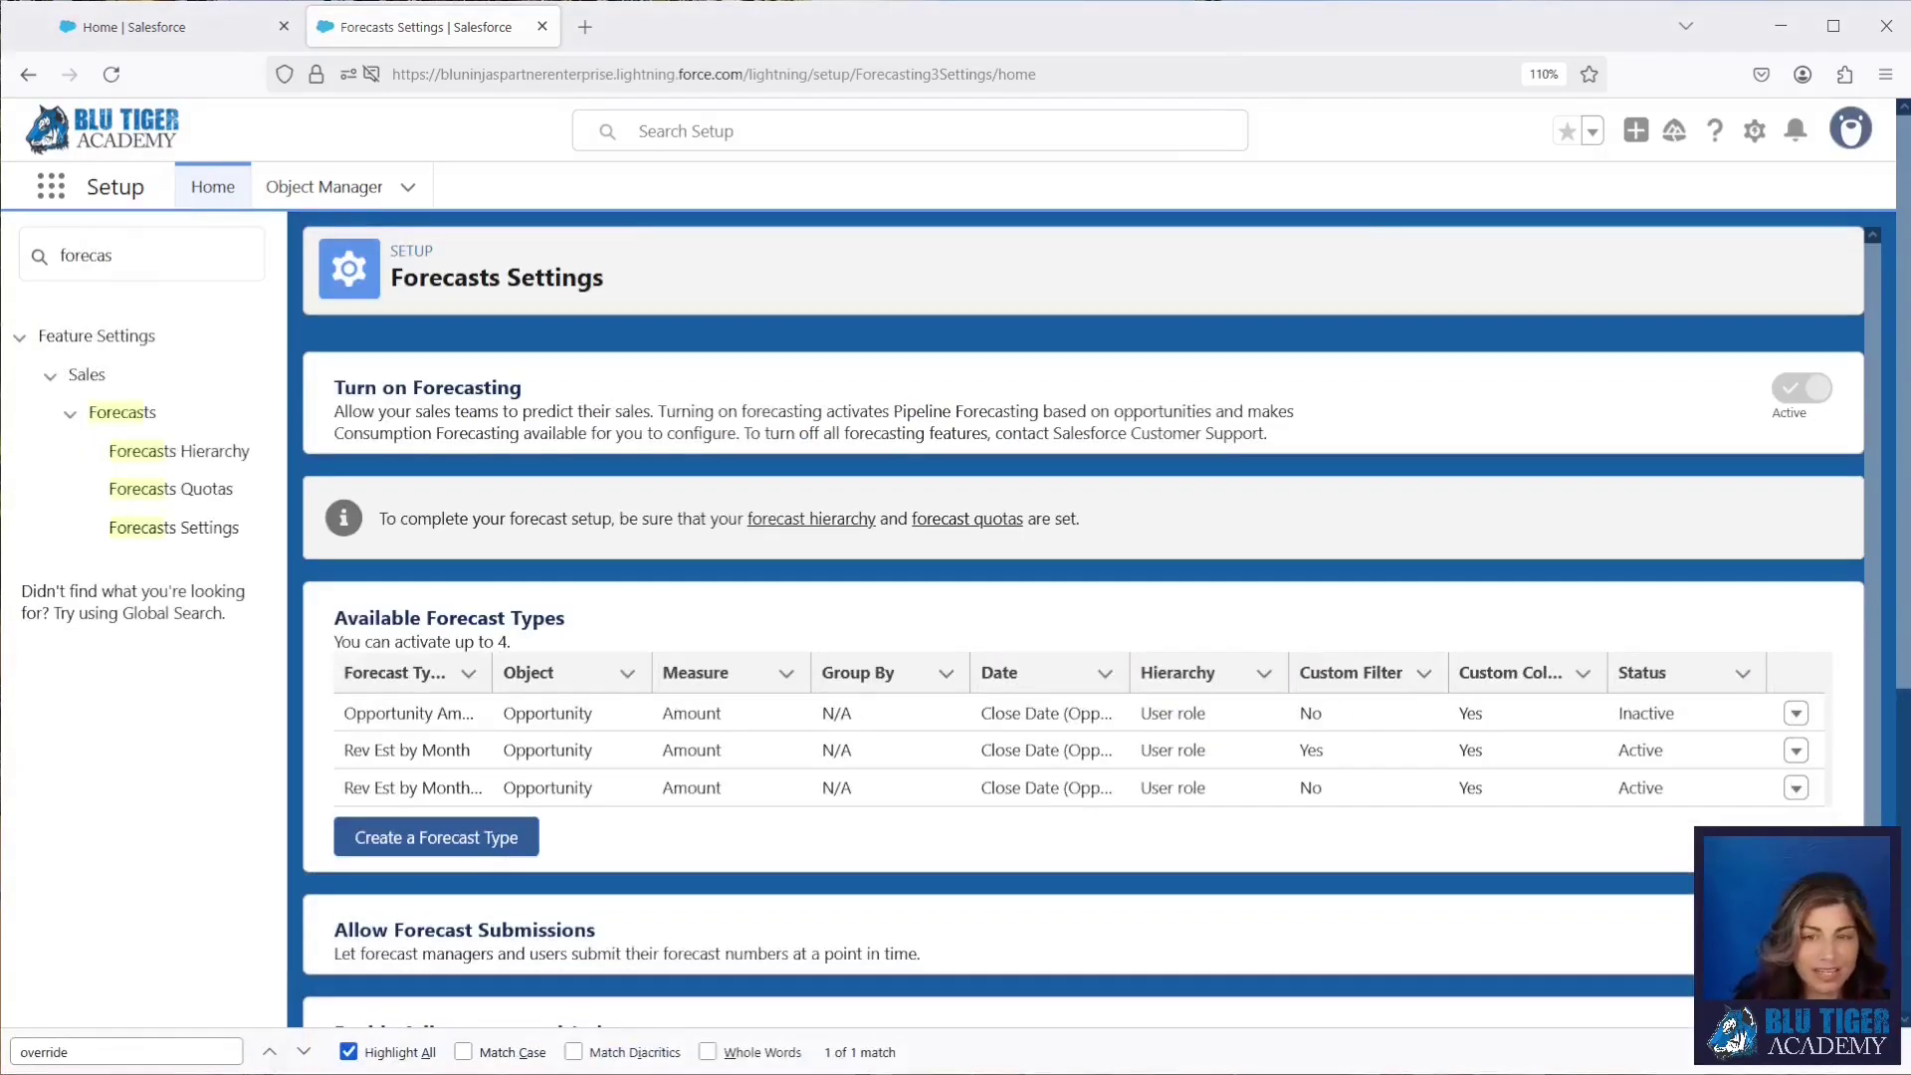
Step: Open the Standard User profile through Quick Find 'profile'
double_click(189, 241)
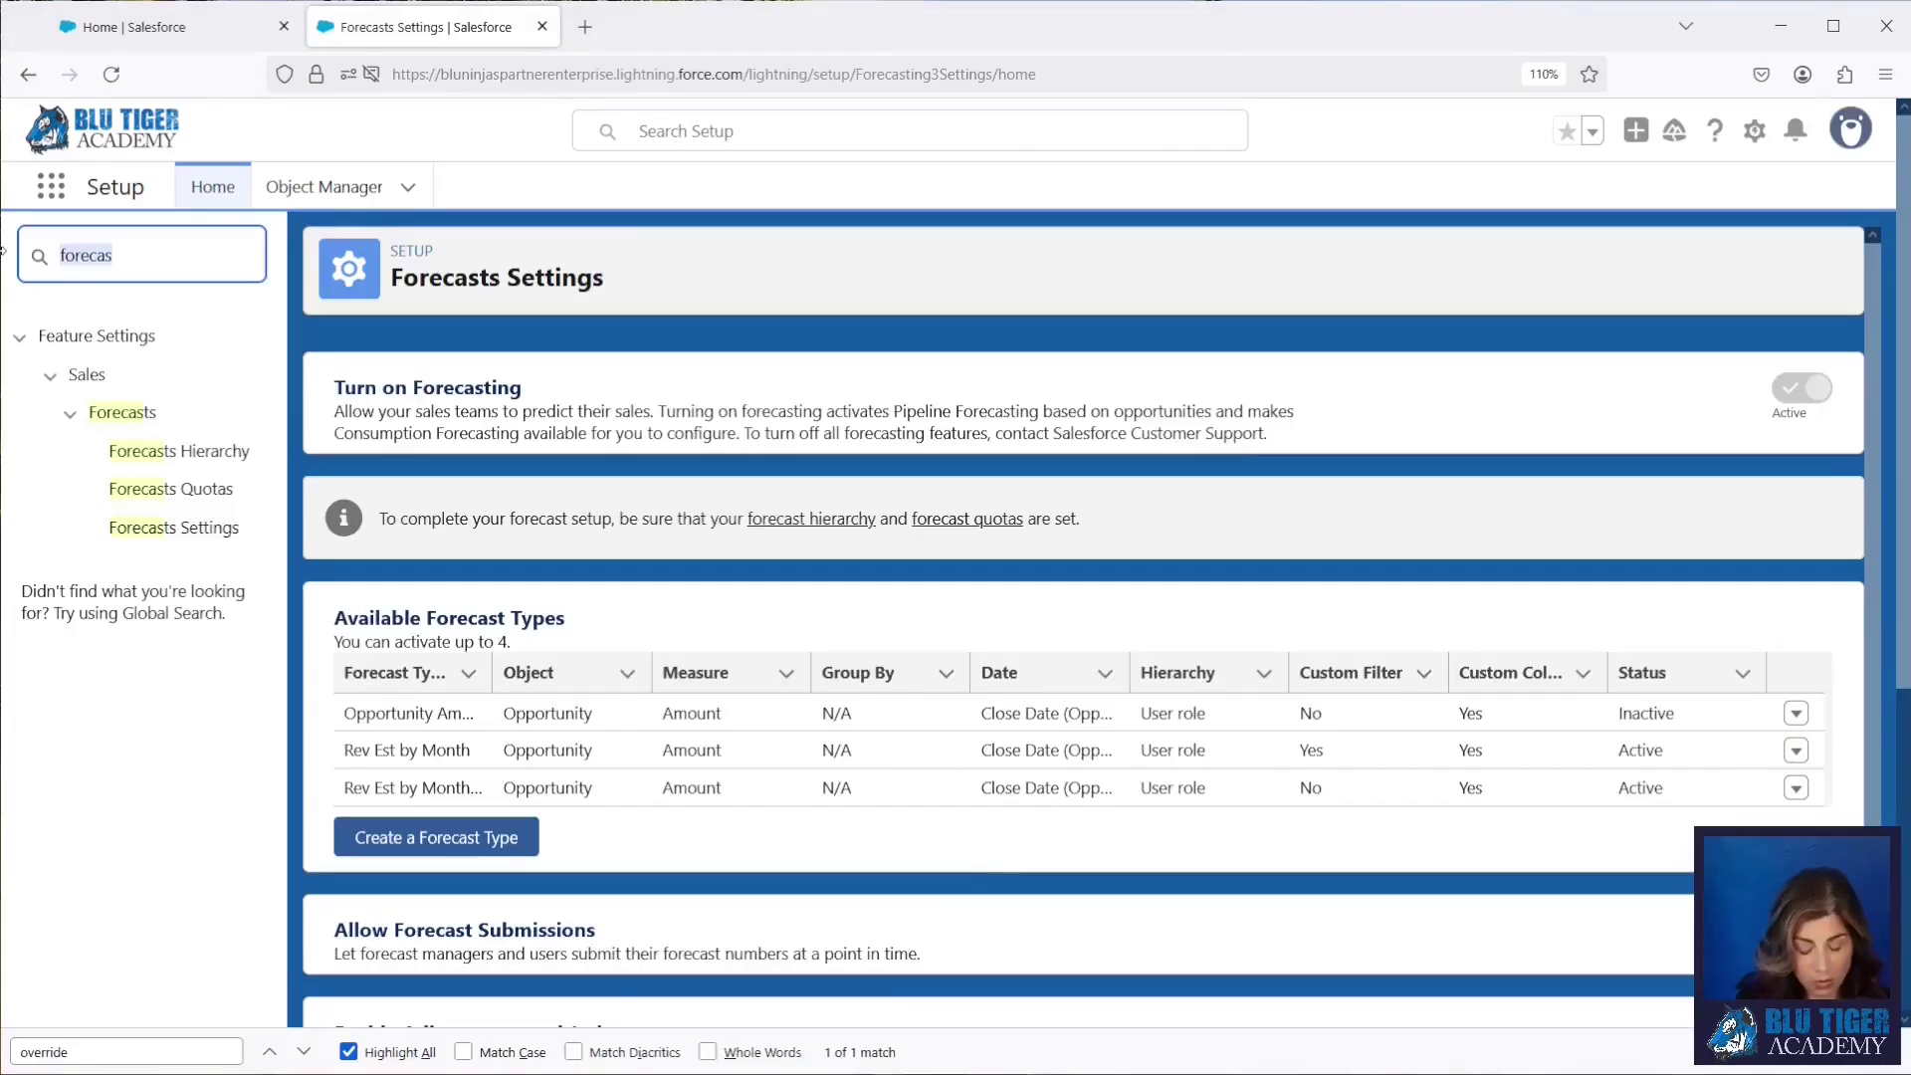
type("profile")
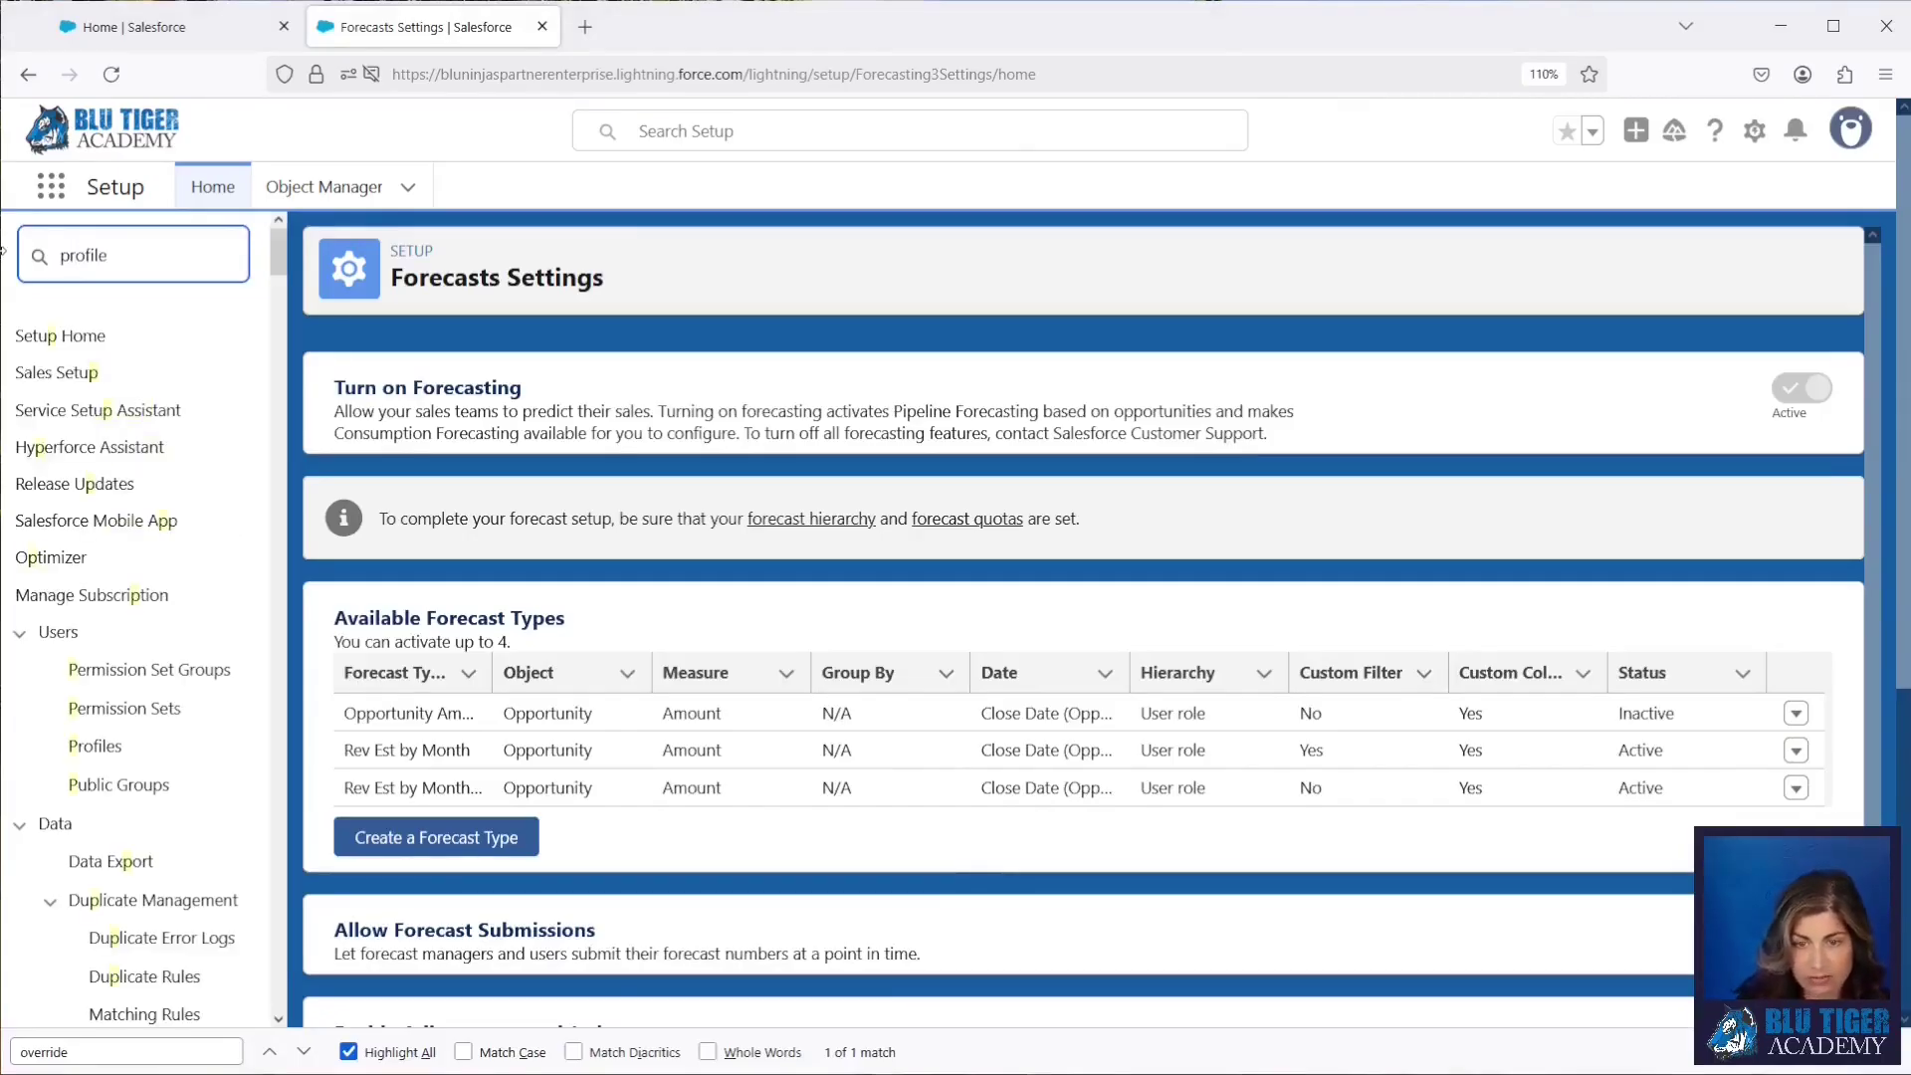
left_click(95, 374)
scroll(644, 846, "down", 5)
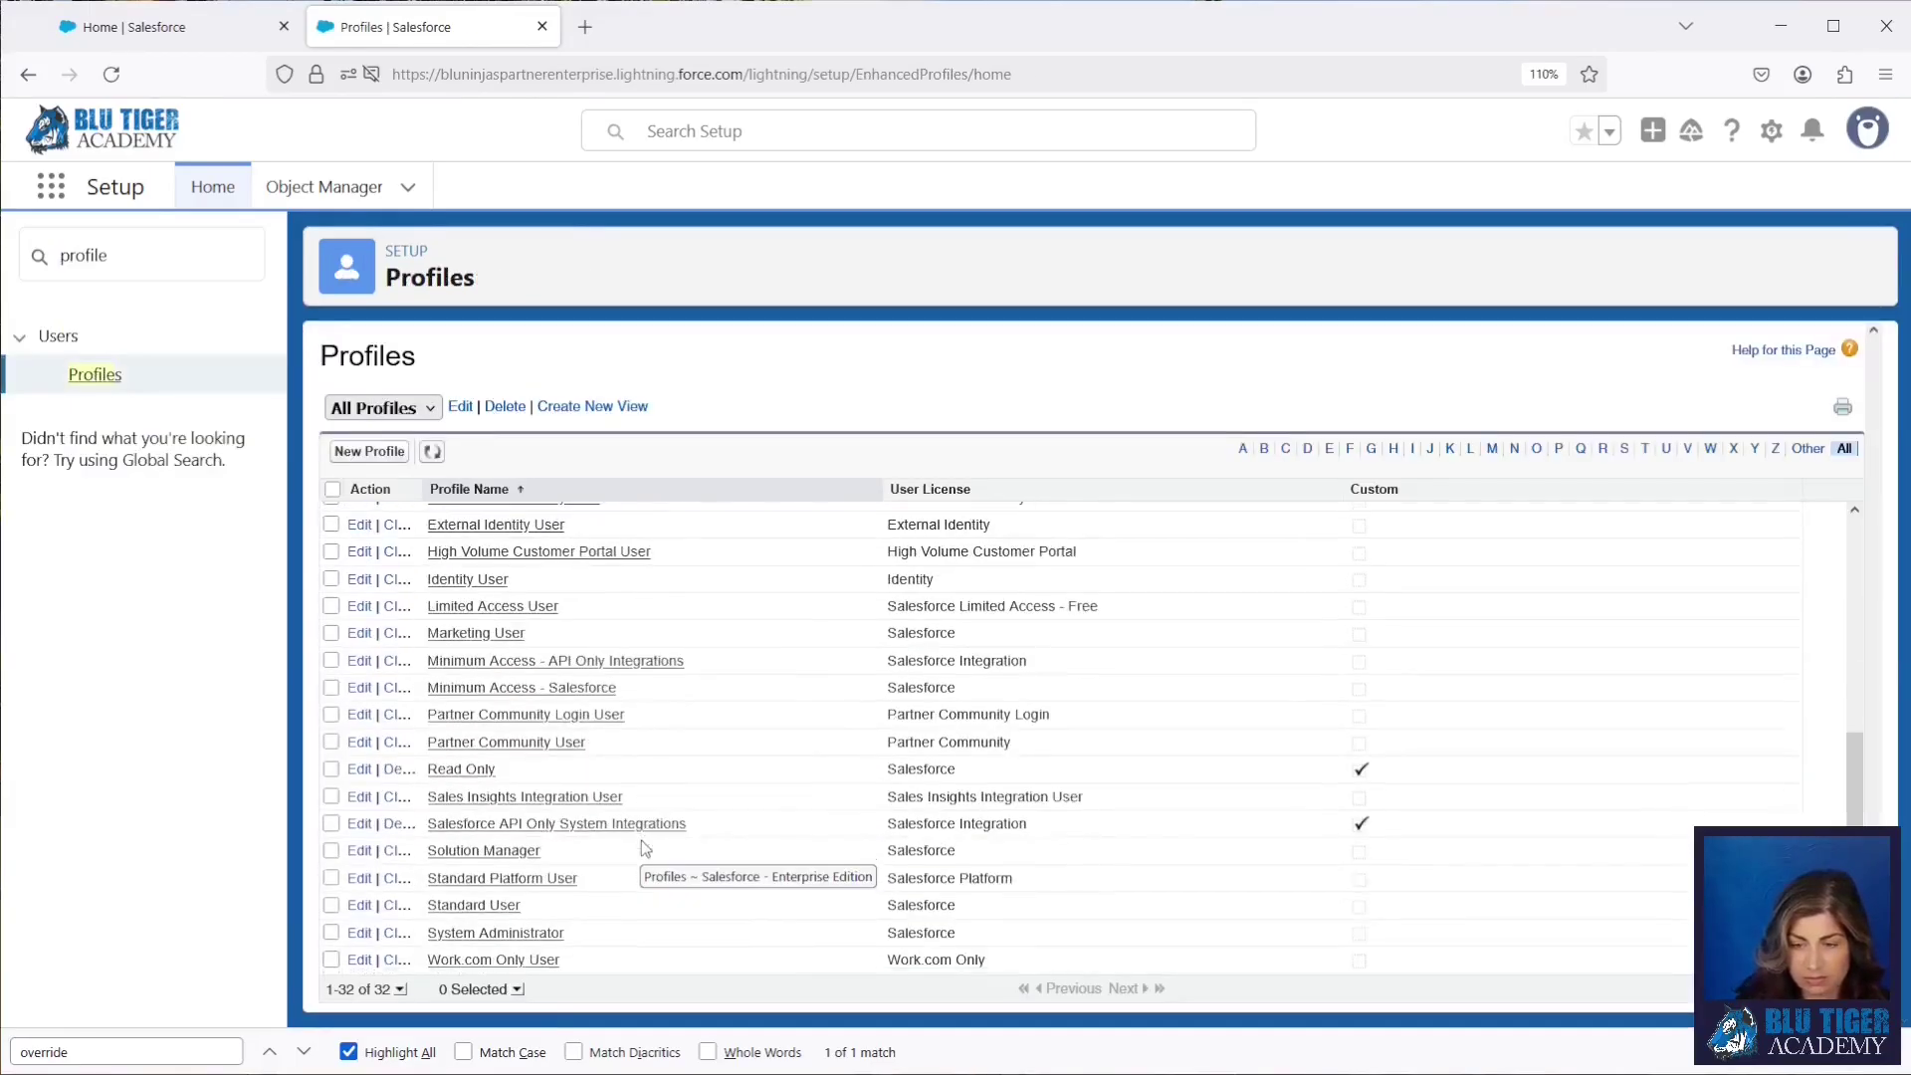
left_click(504, 899)
Step: Locate the Override Forecasts permission, then log in as the Team 2 sales manager
key("ctrl+f")
type("overrid")
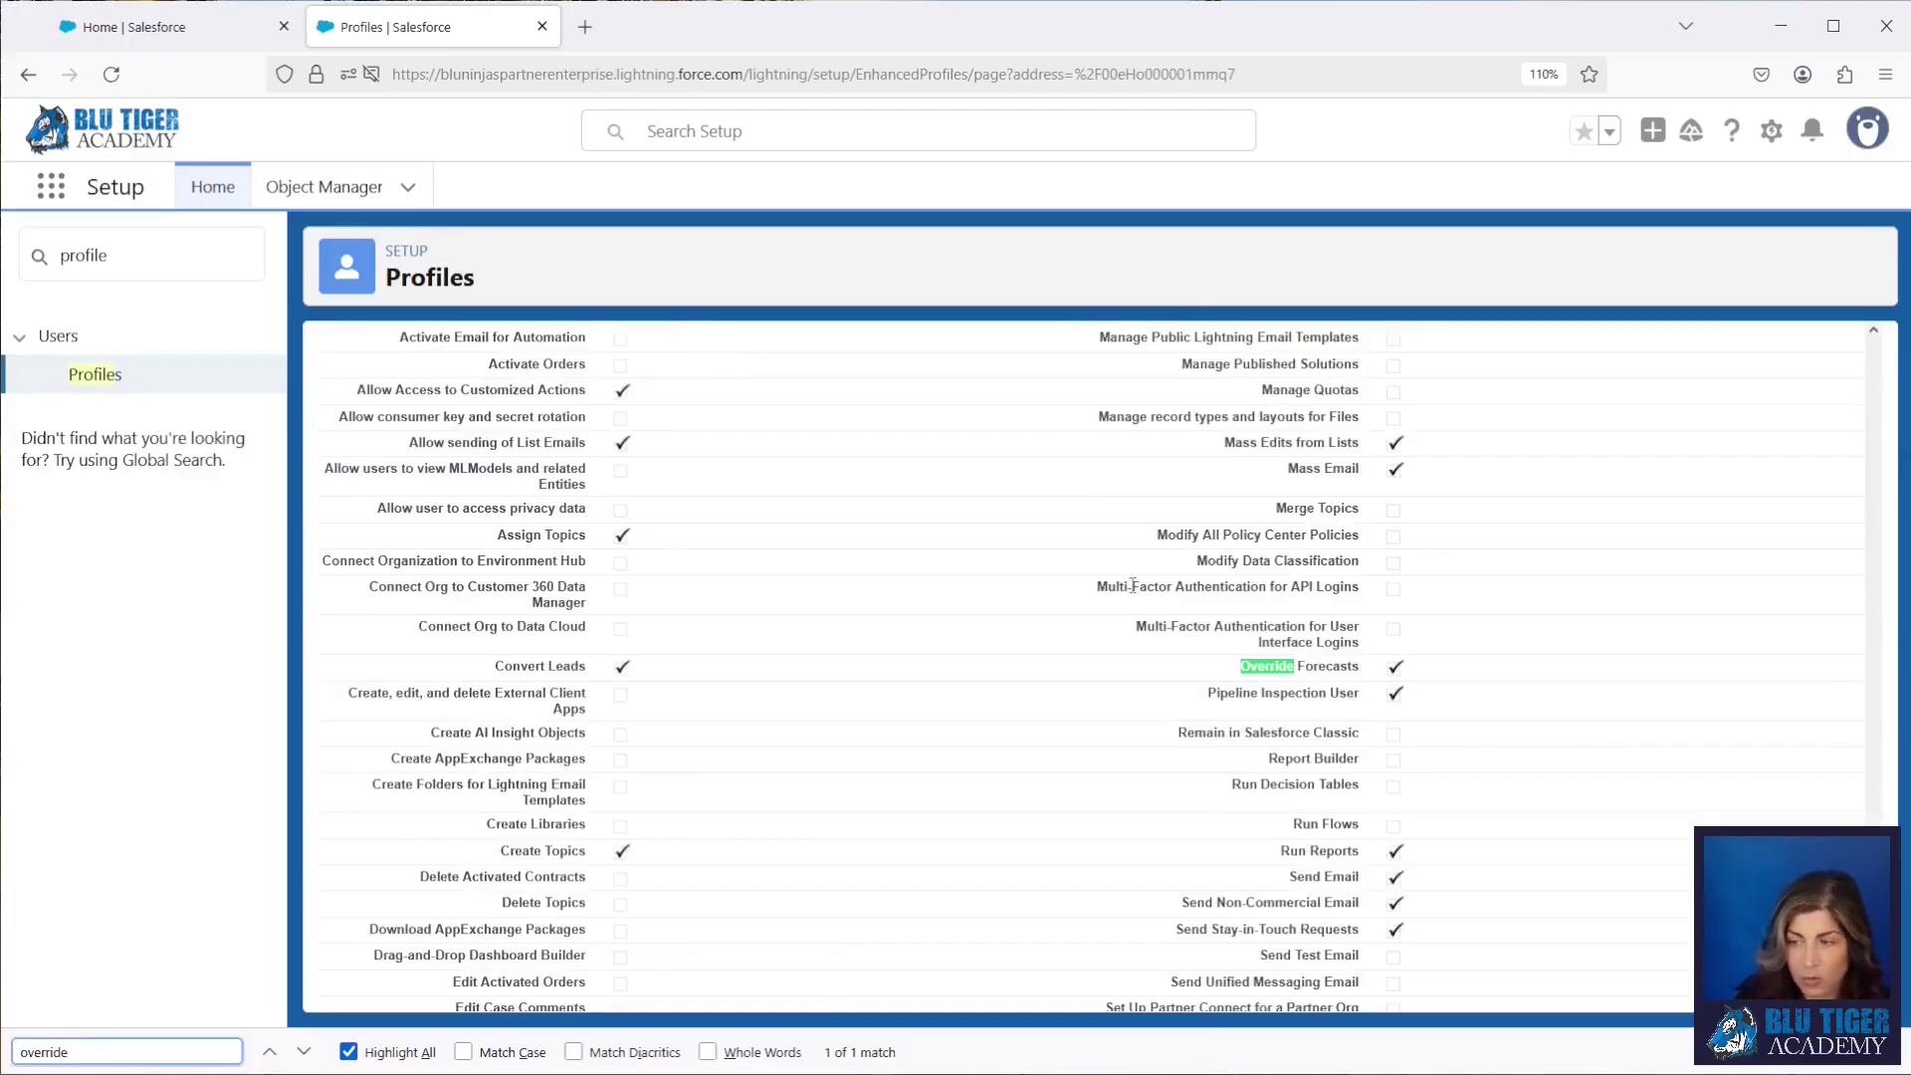
left_click_drag(1241, 667, 1461, 677)
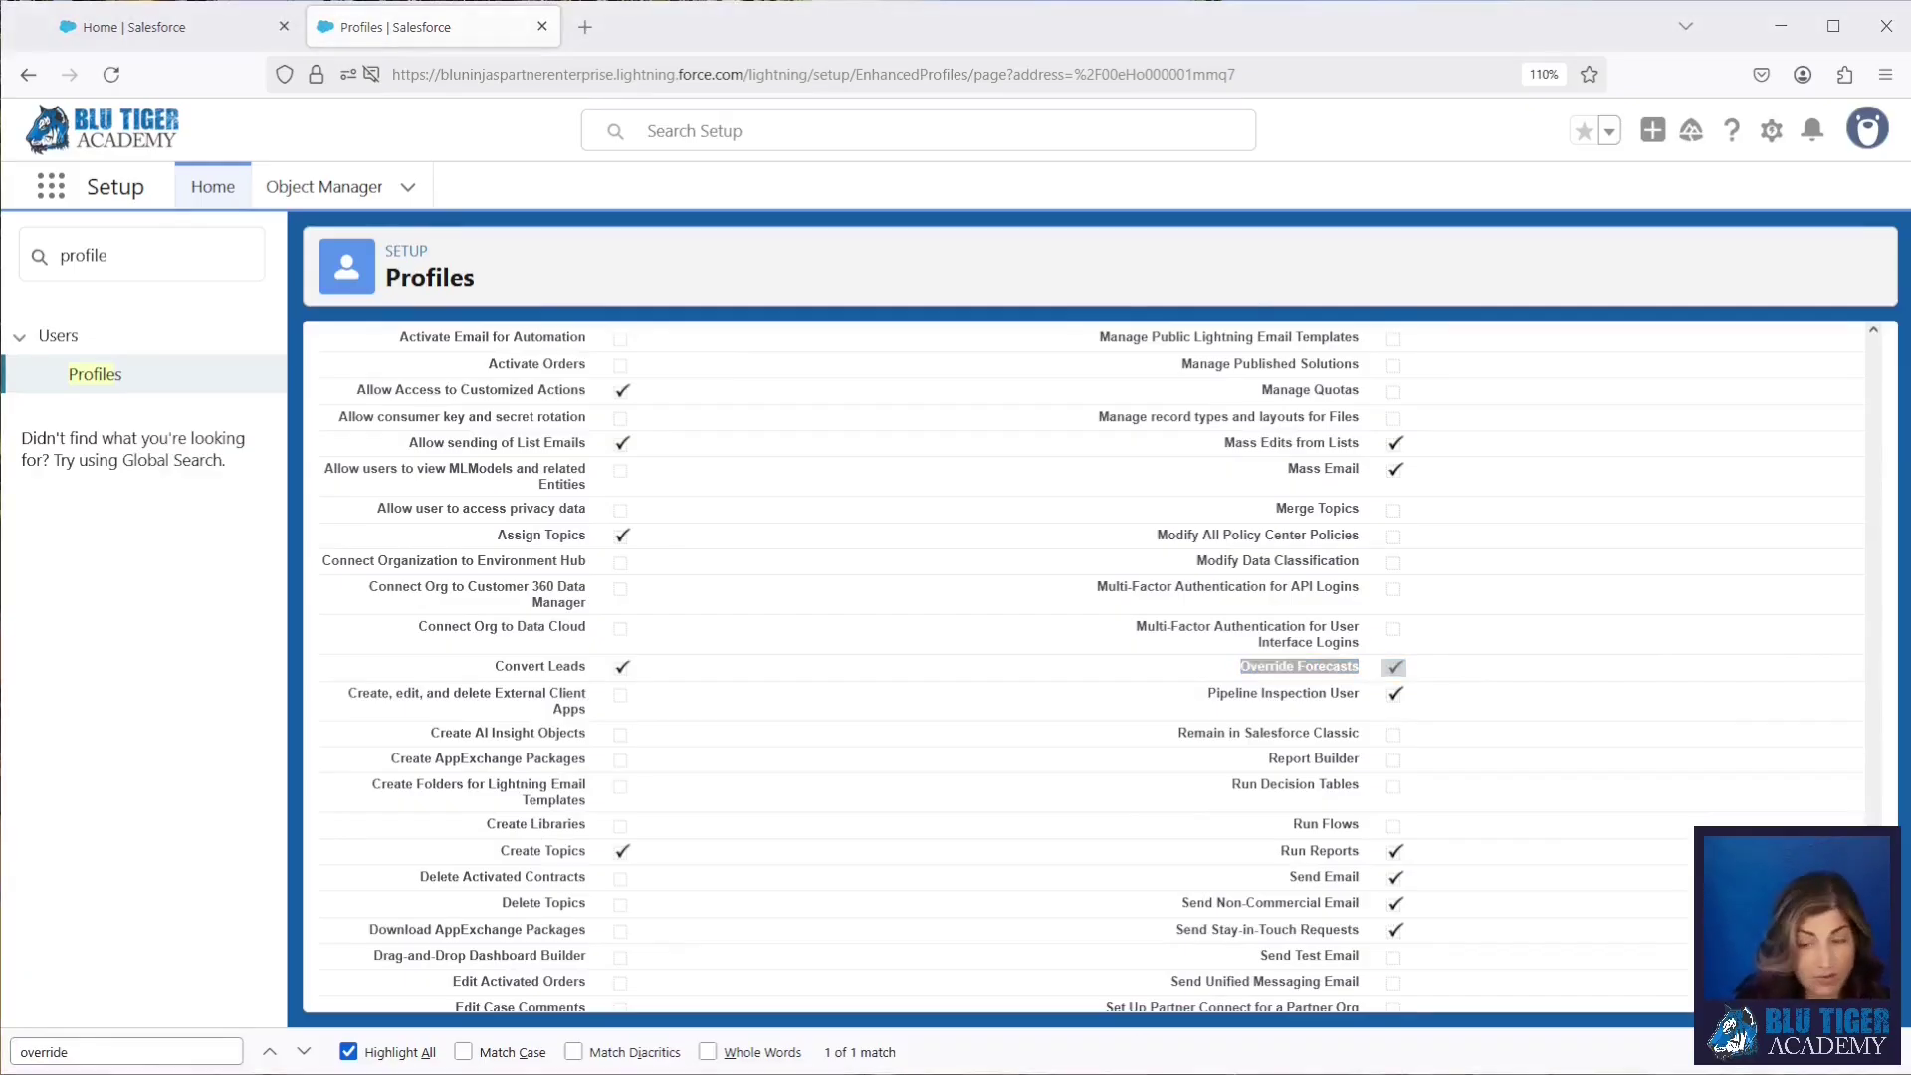
scroll(892, 648, "down", 8)
scroll(892, 647, "up", 12)
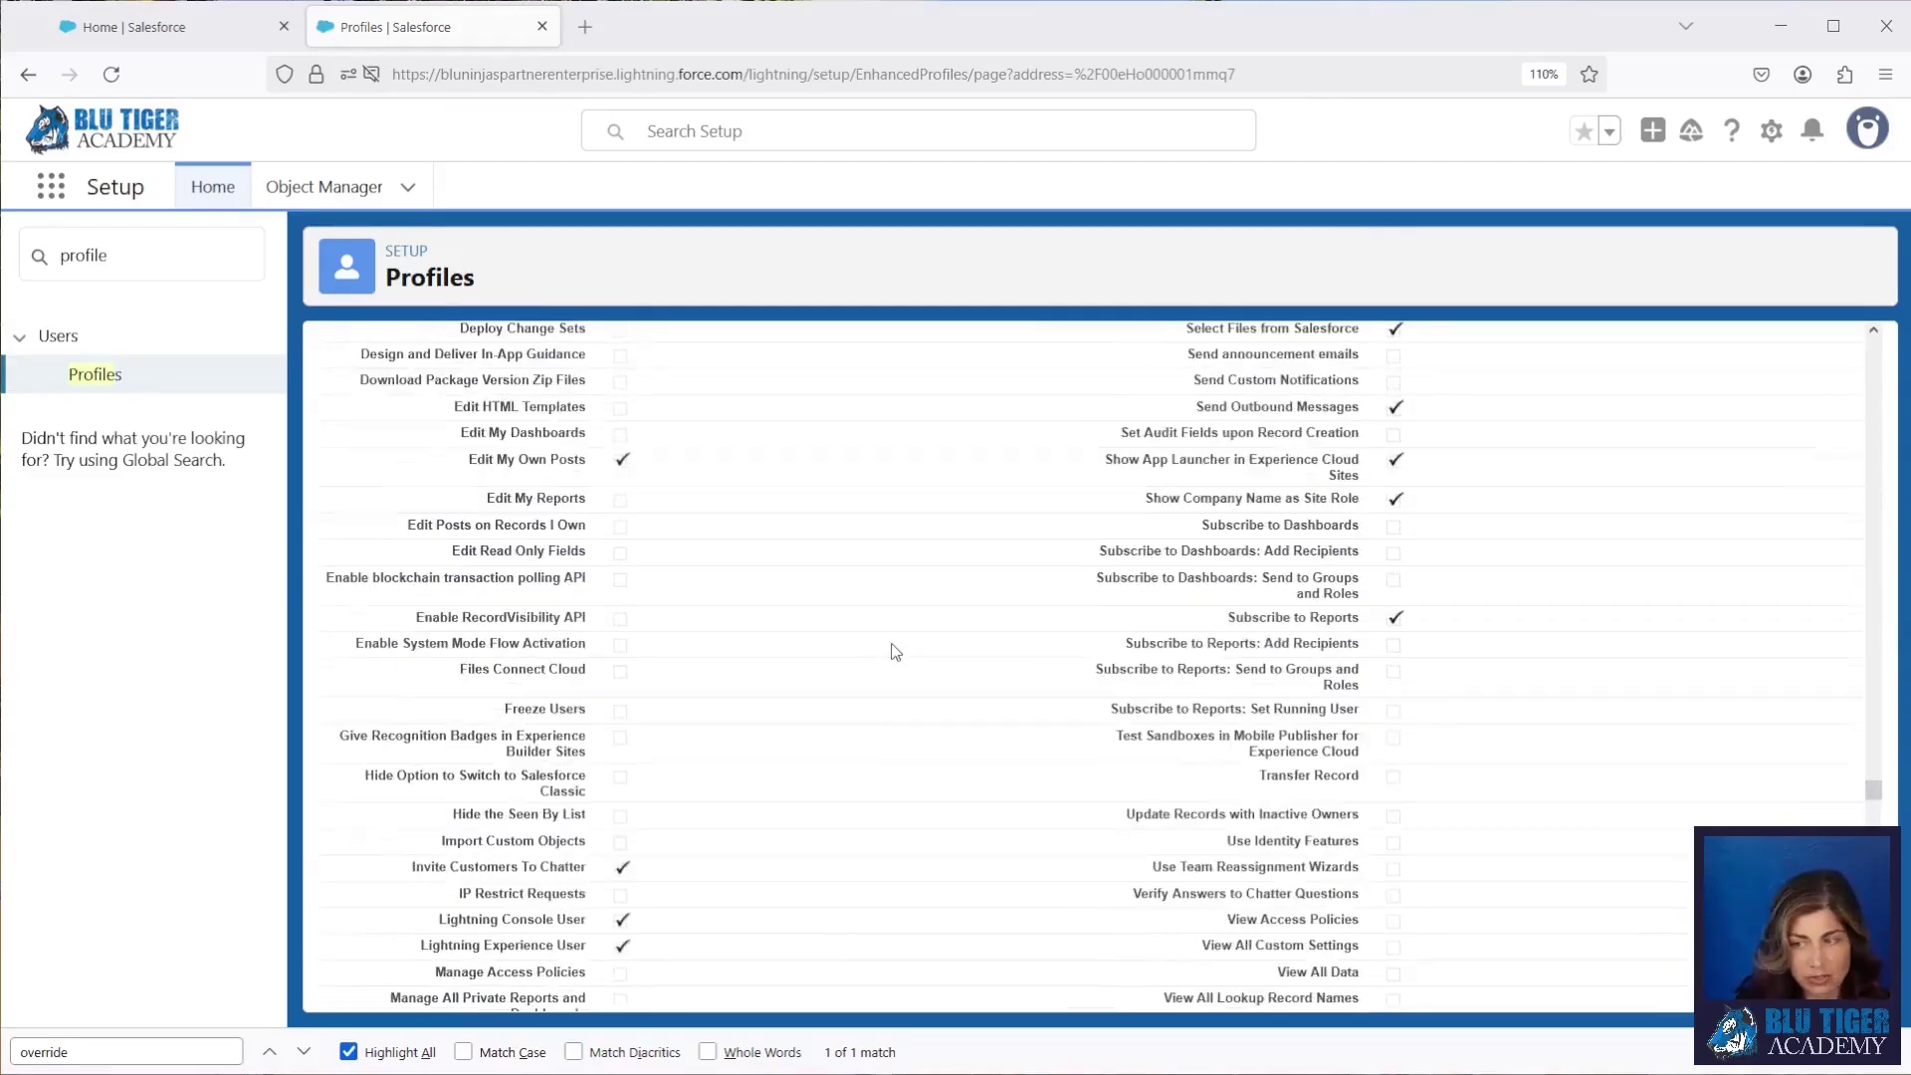
left_click_drag(1873, 732, 1873, 343)
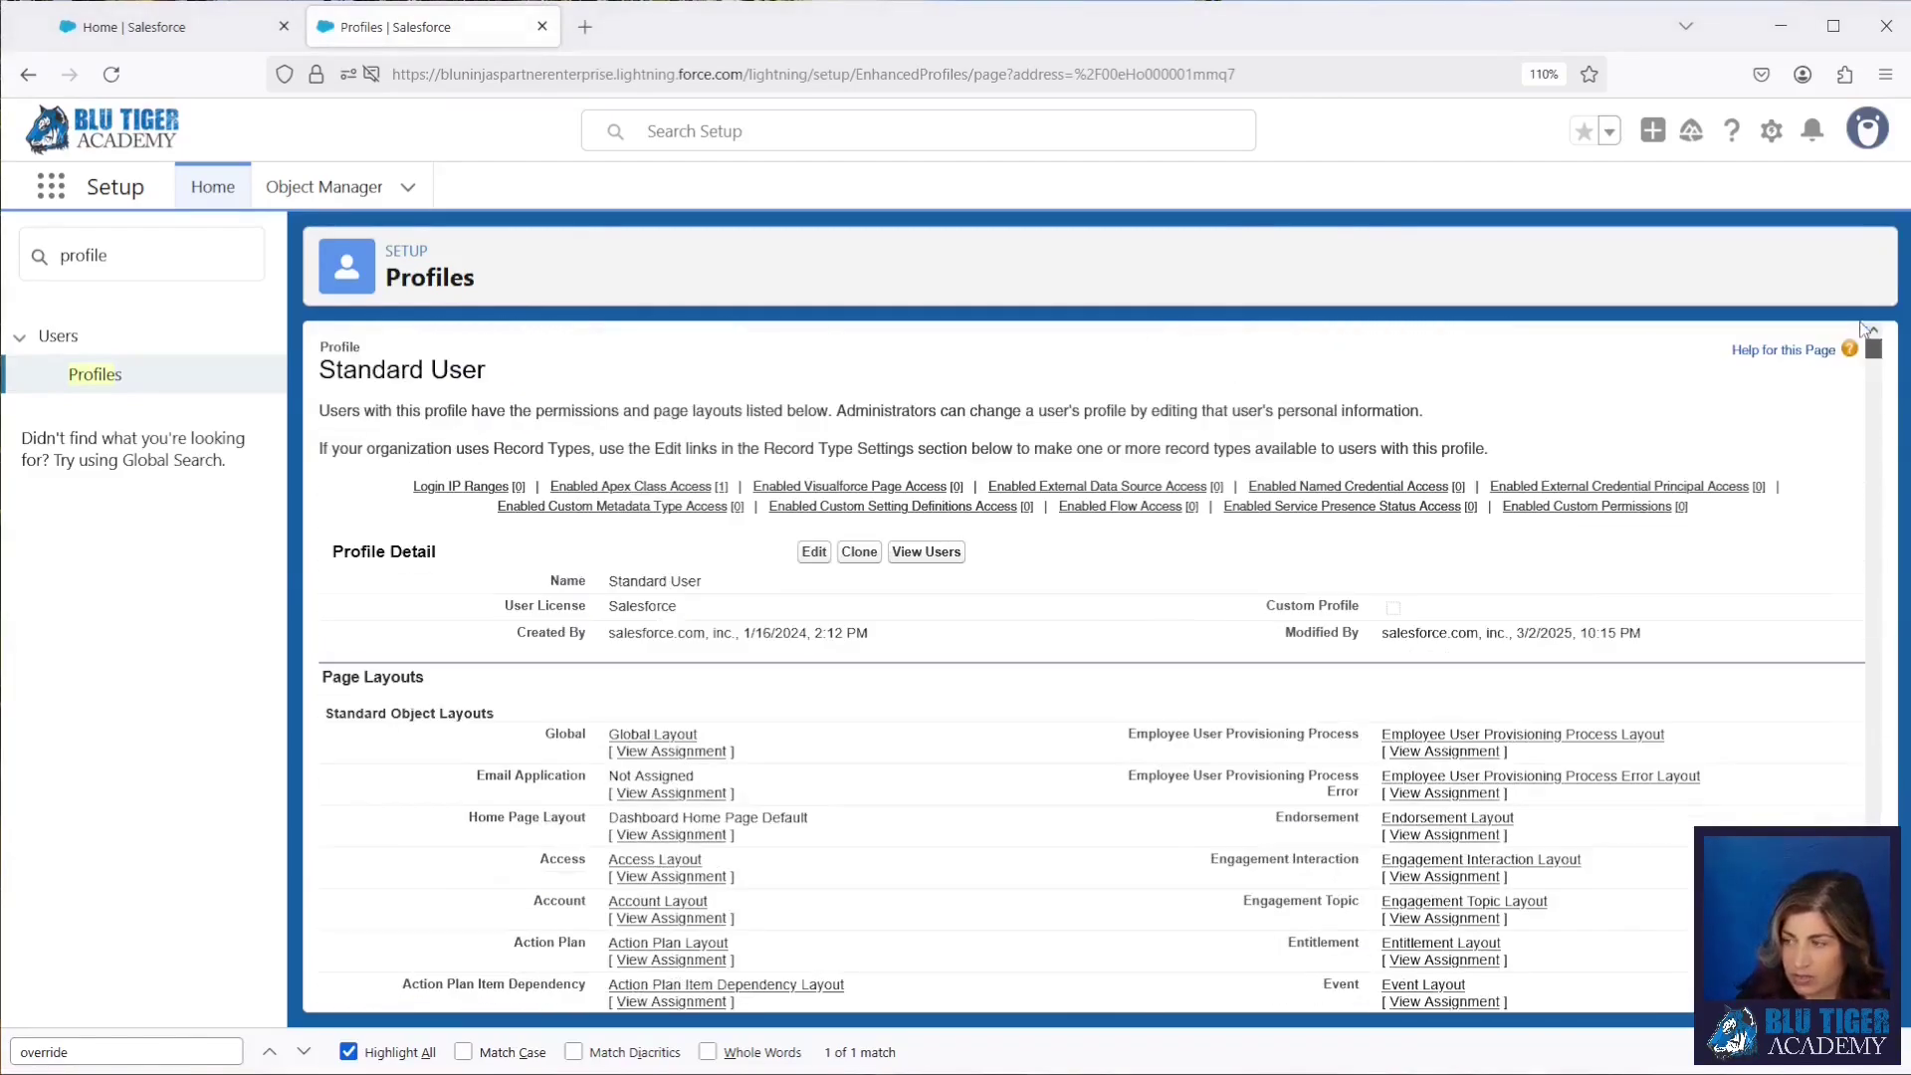
left_click(922, 553)
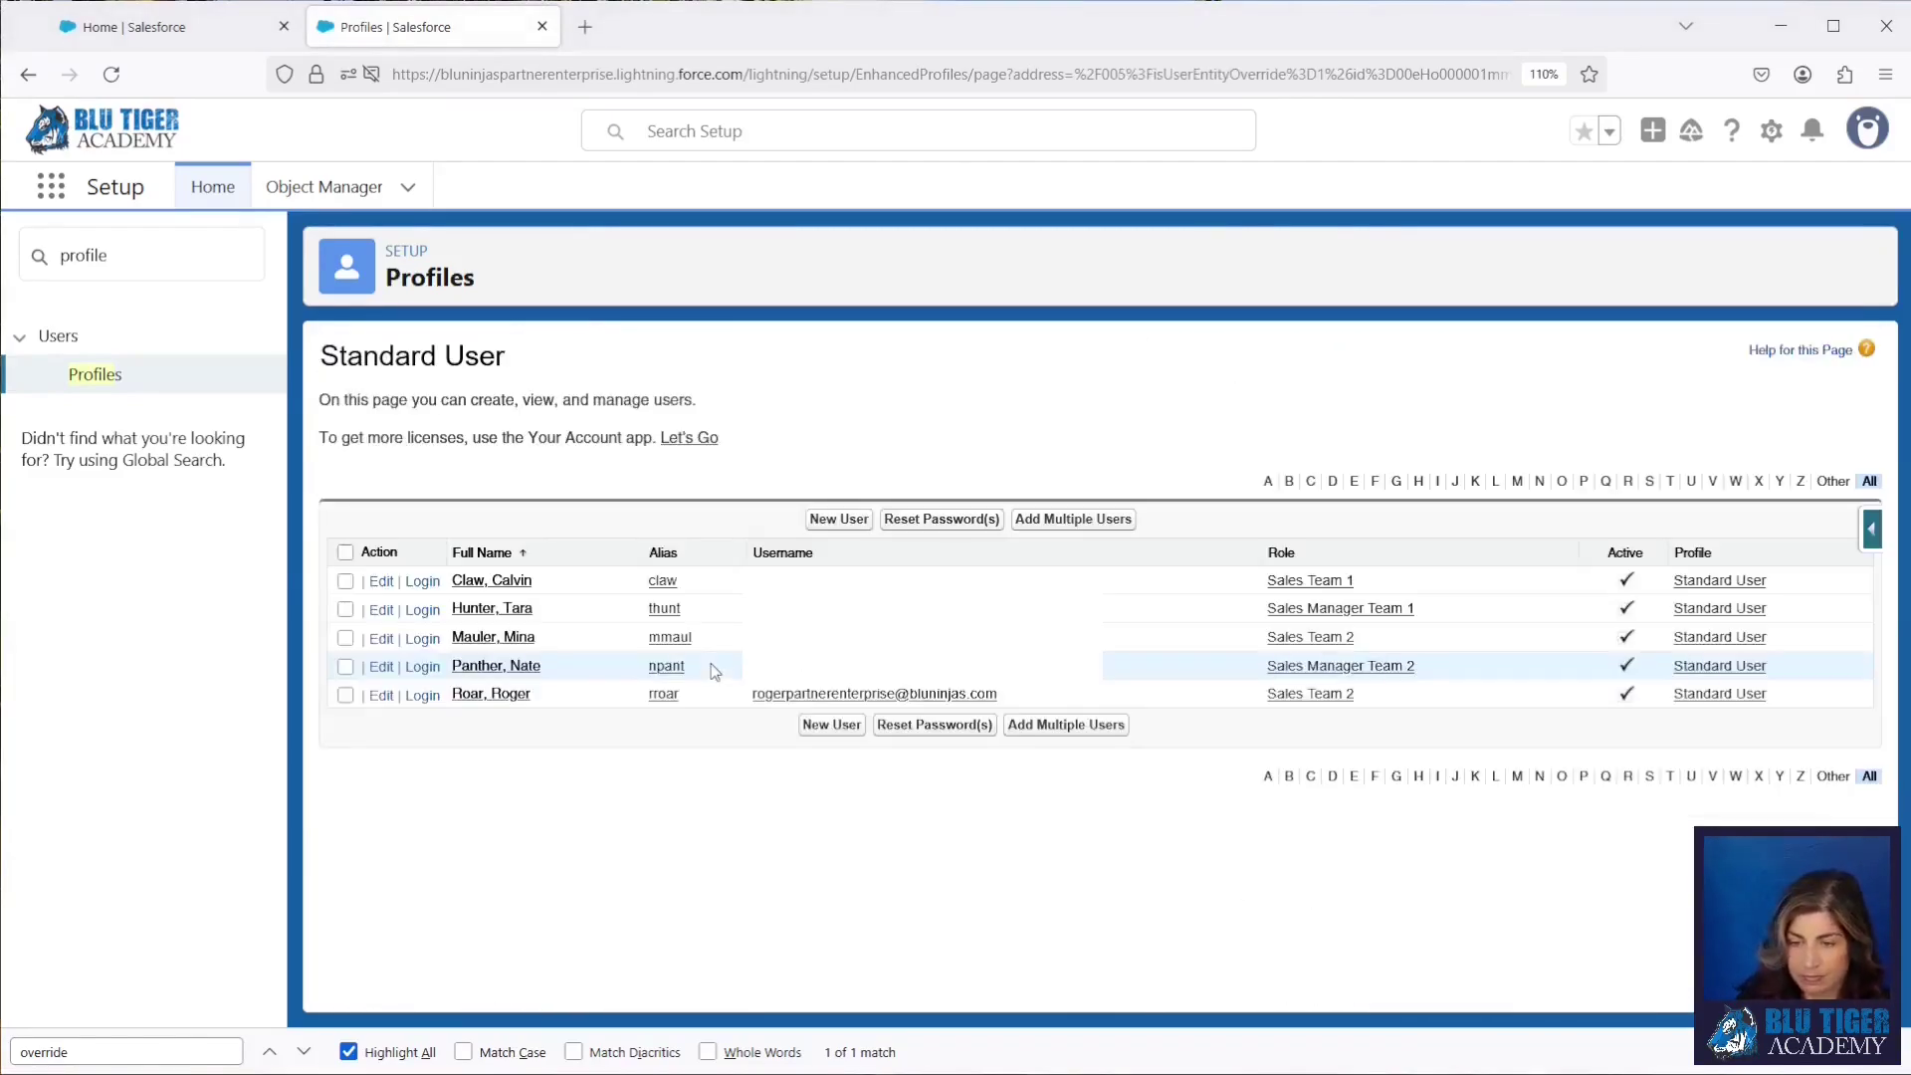
left_click(422, 665)
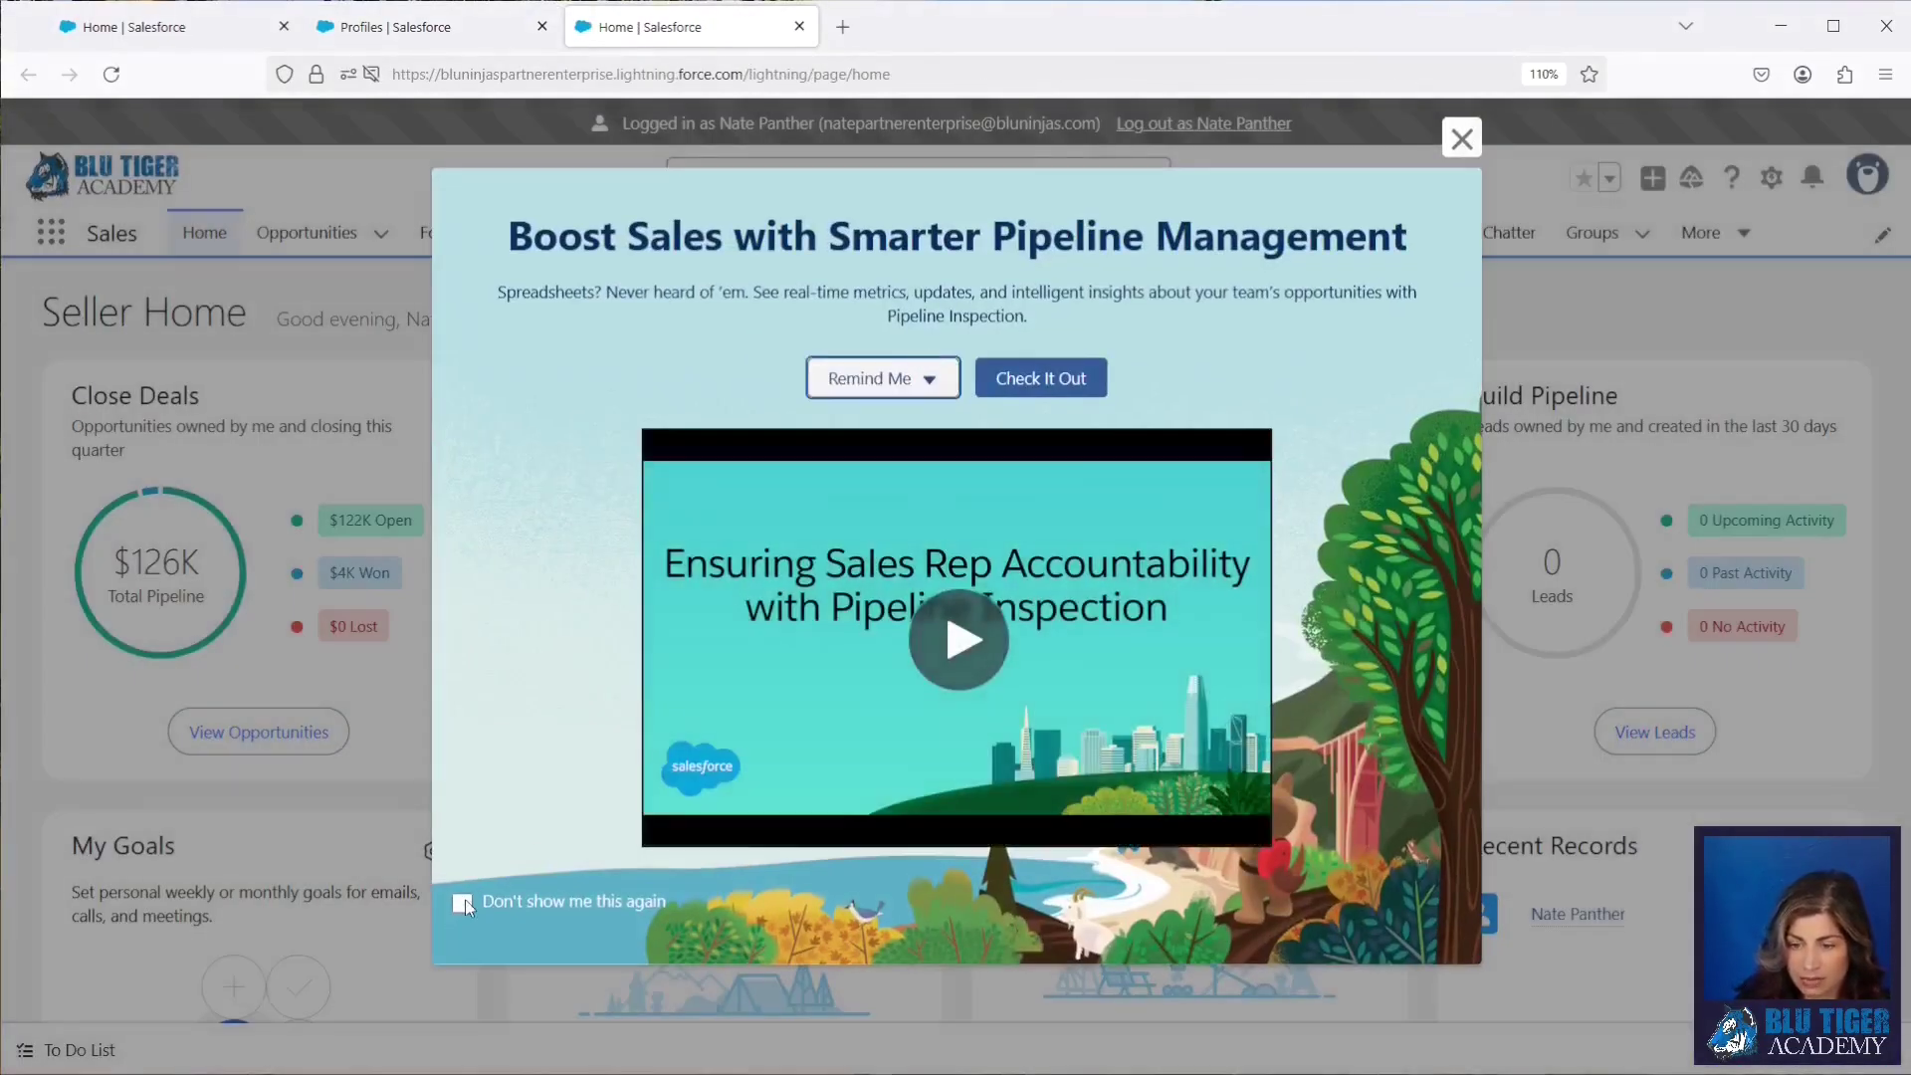
Step: Show Forecasts from January to March FY 2025 and widen the Commit with Adjustments column
left_click(857, 375)
left_click(448, 245)
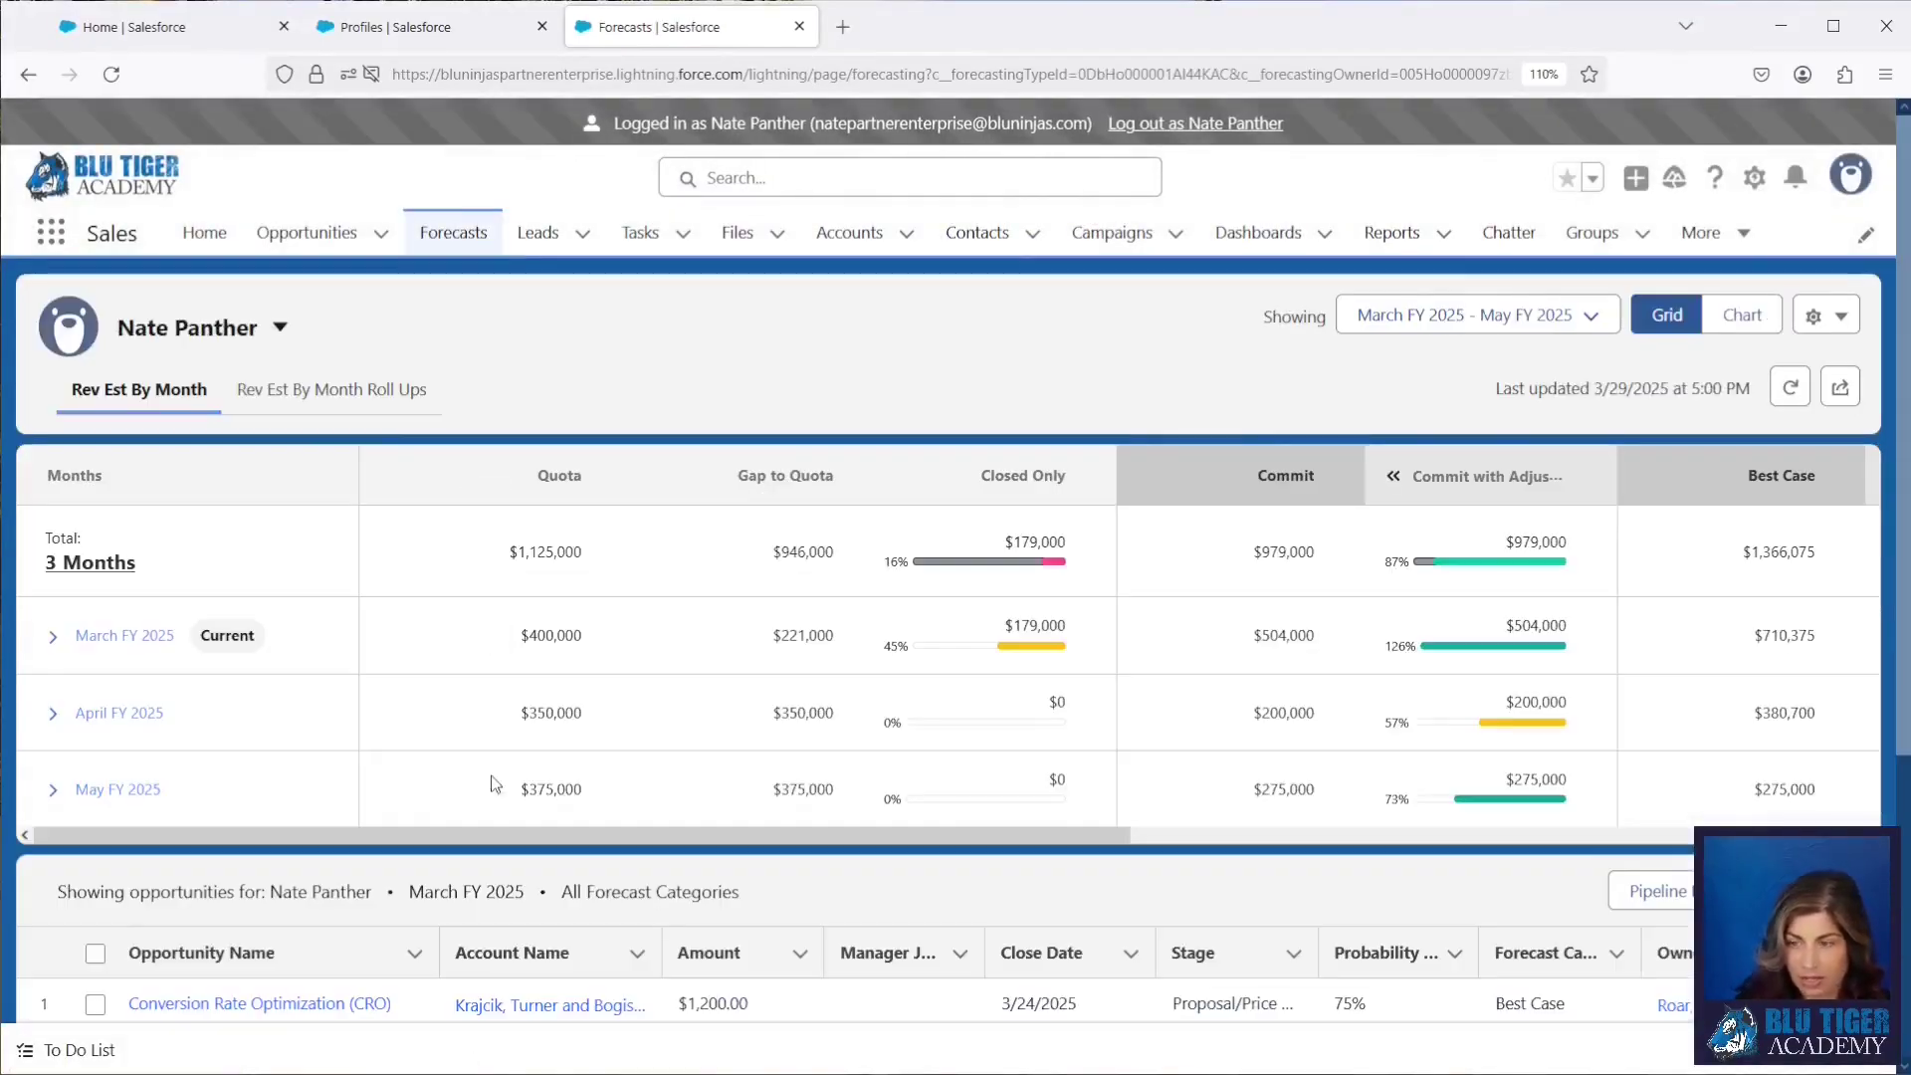
left_click(1412, 321)
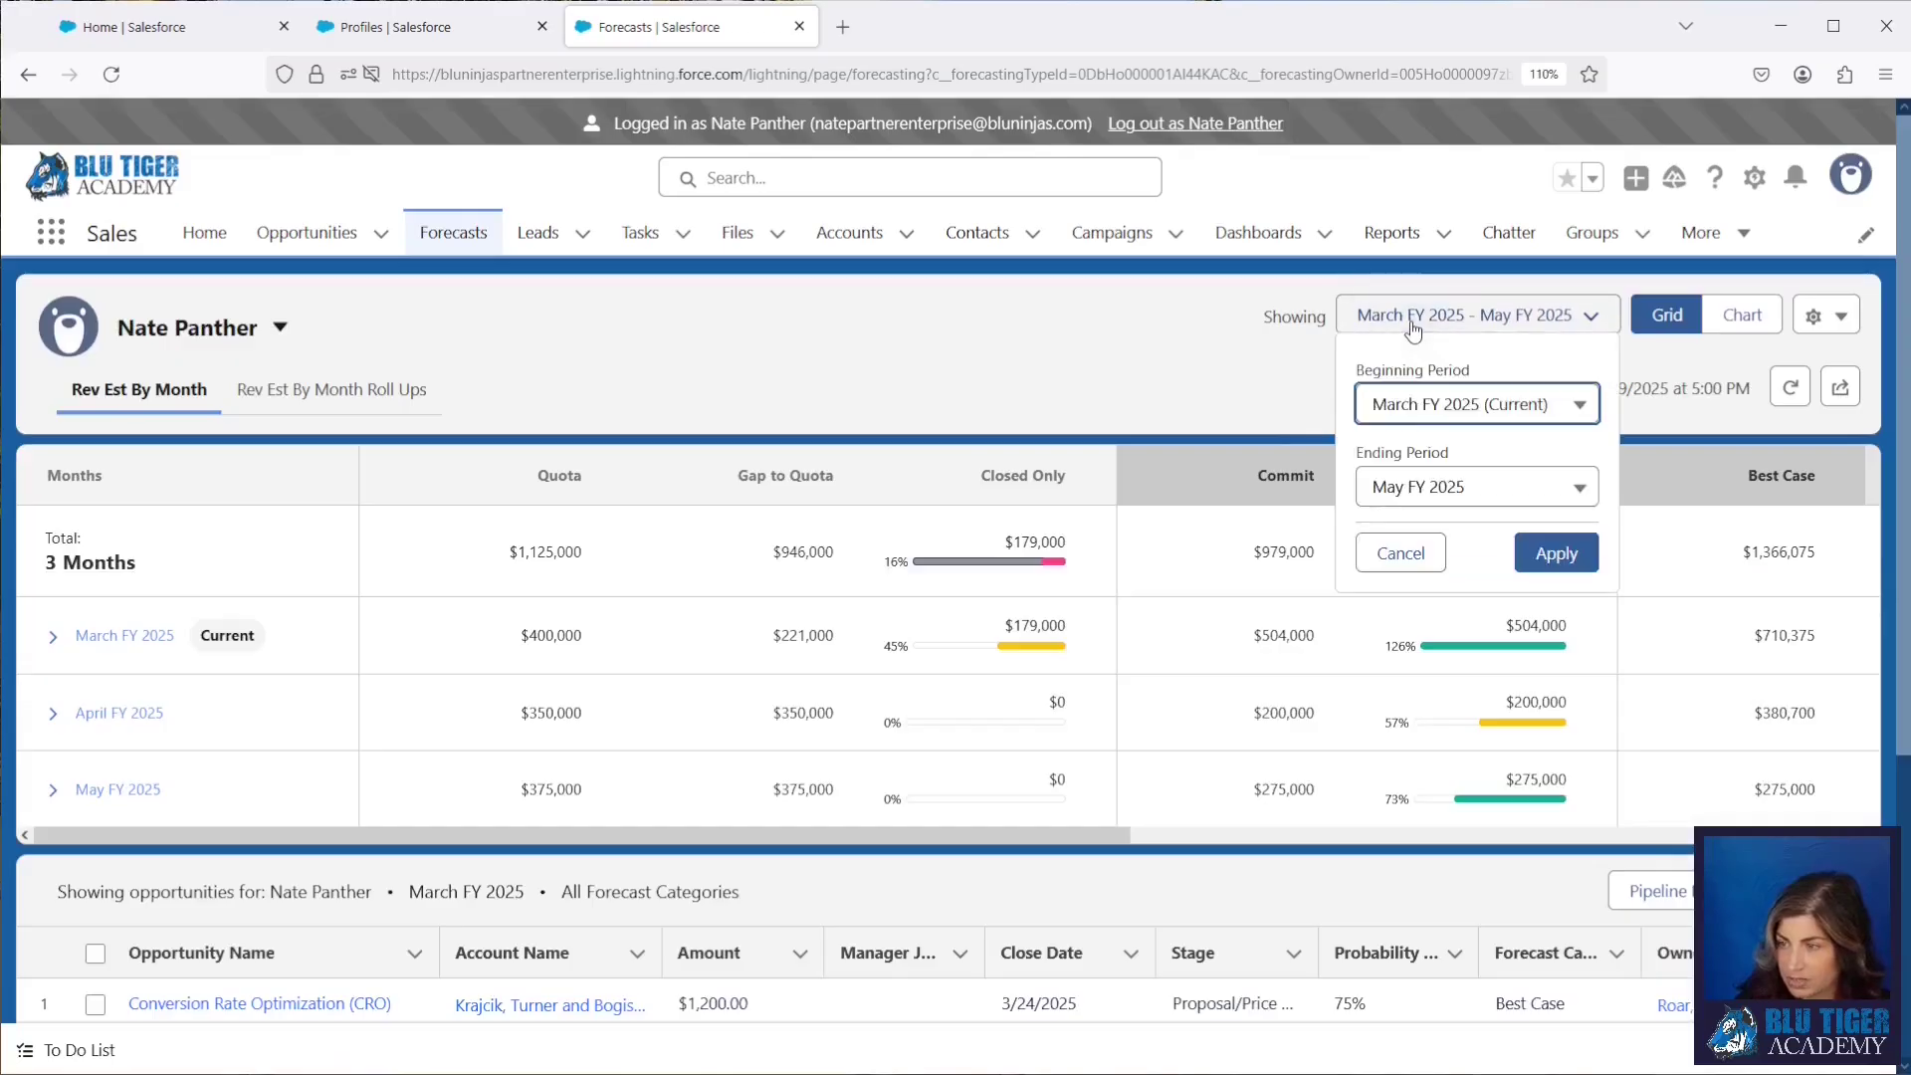
left_click(1414, 398)
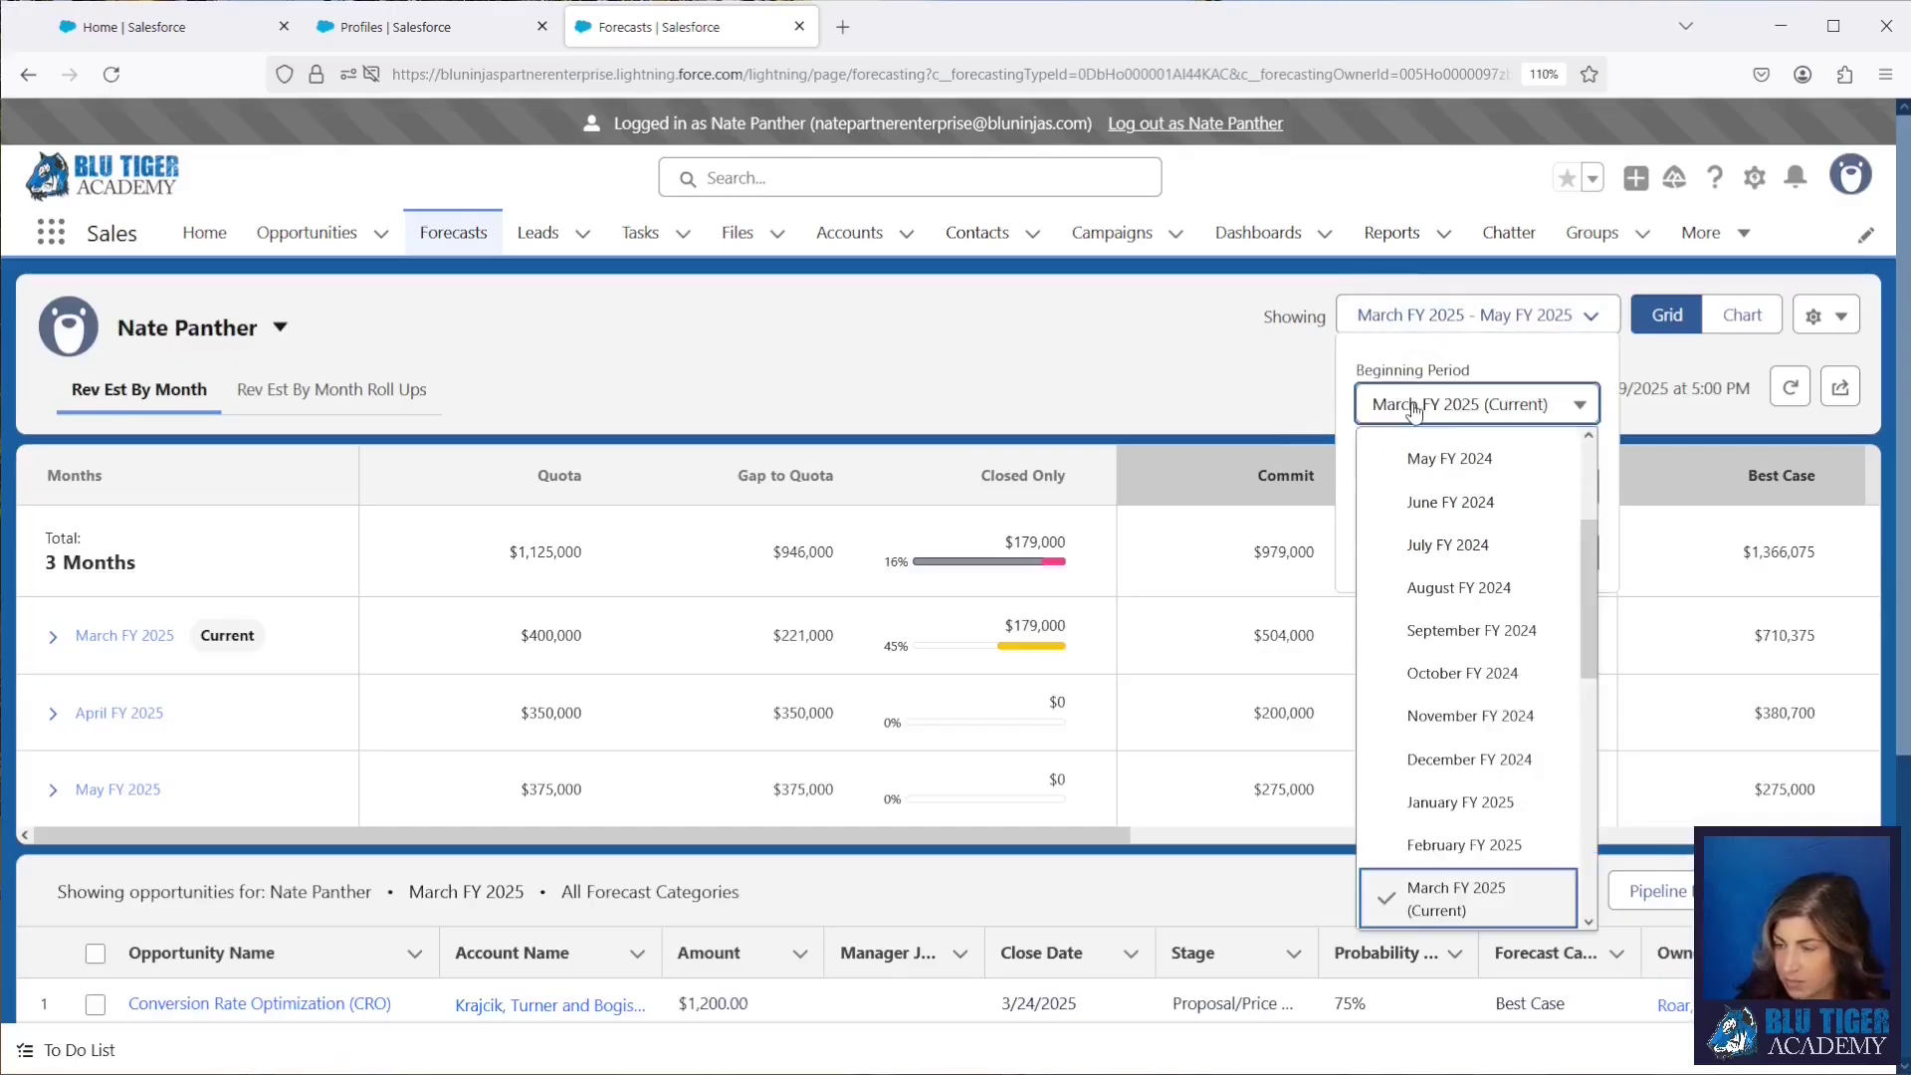
left_click(1443, 791)
left_click(1558, 550)
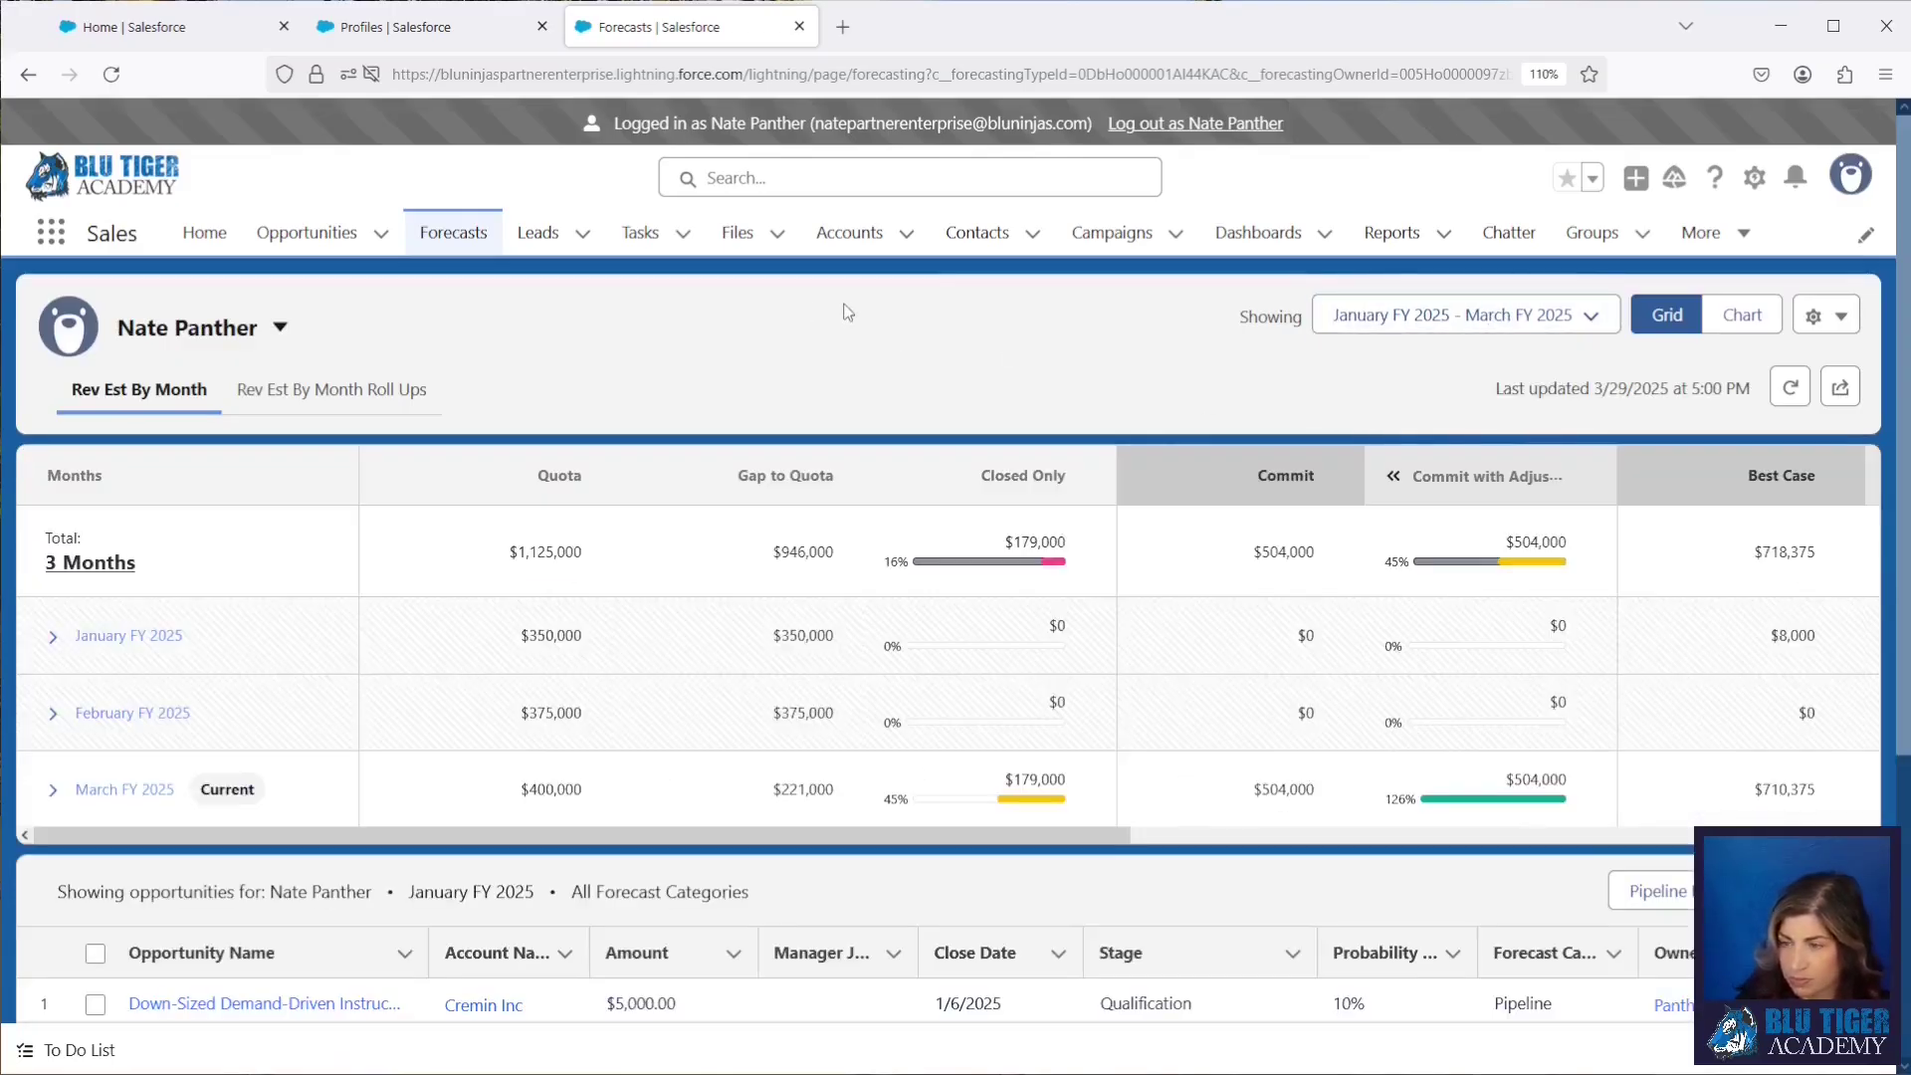
left_click_drag(796, 854, 1275, 854)
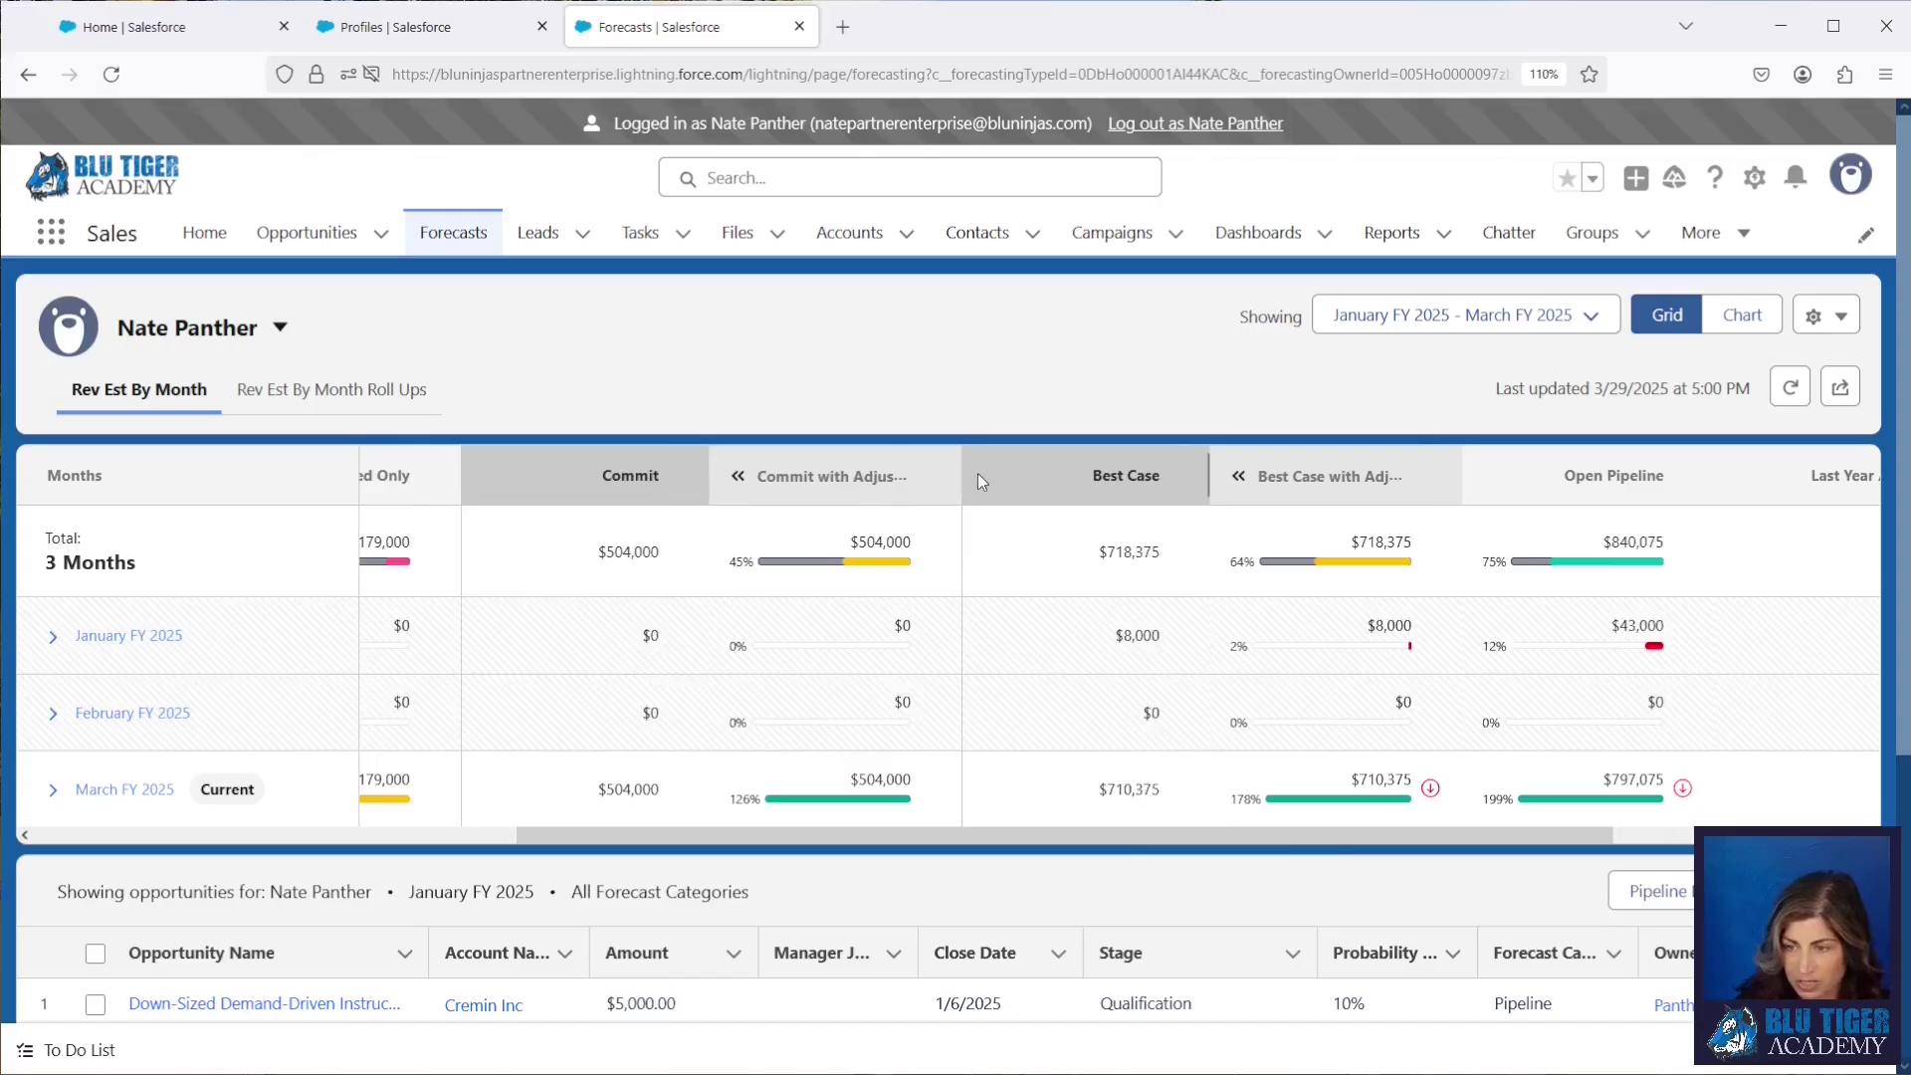
left_click_drag(963, 474, 1001, 474)
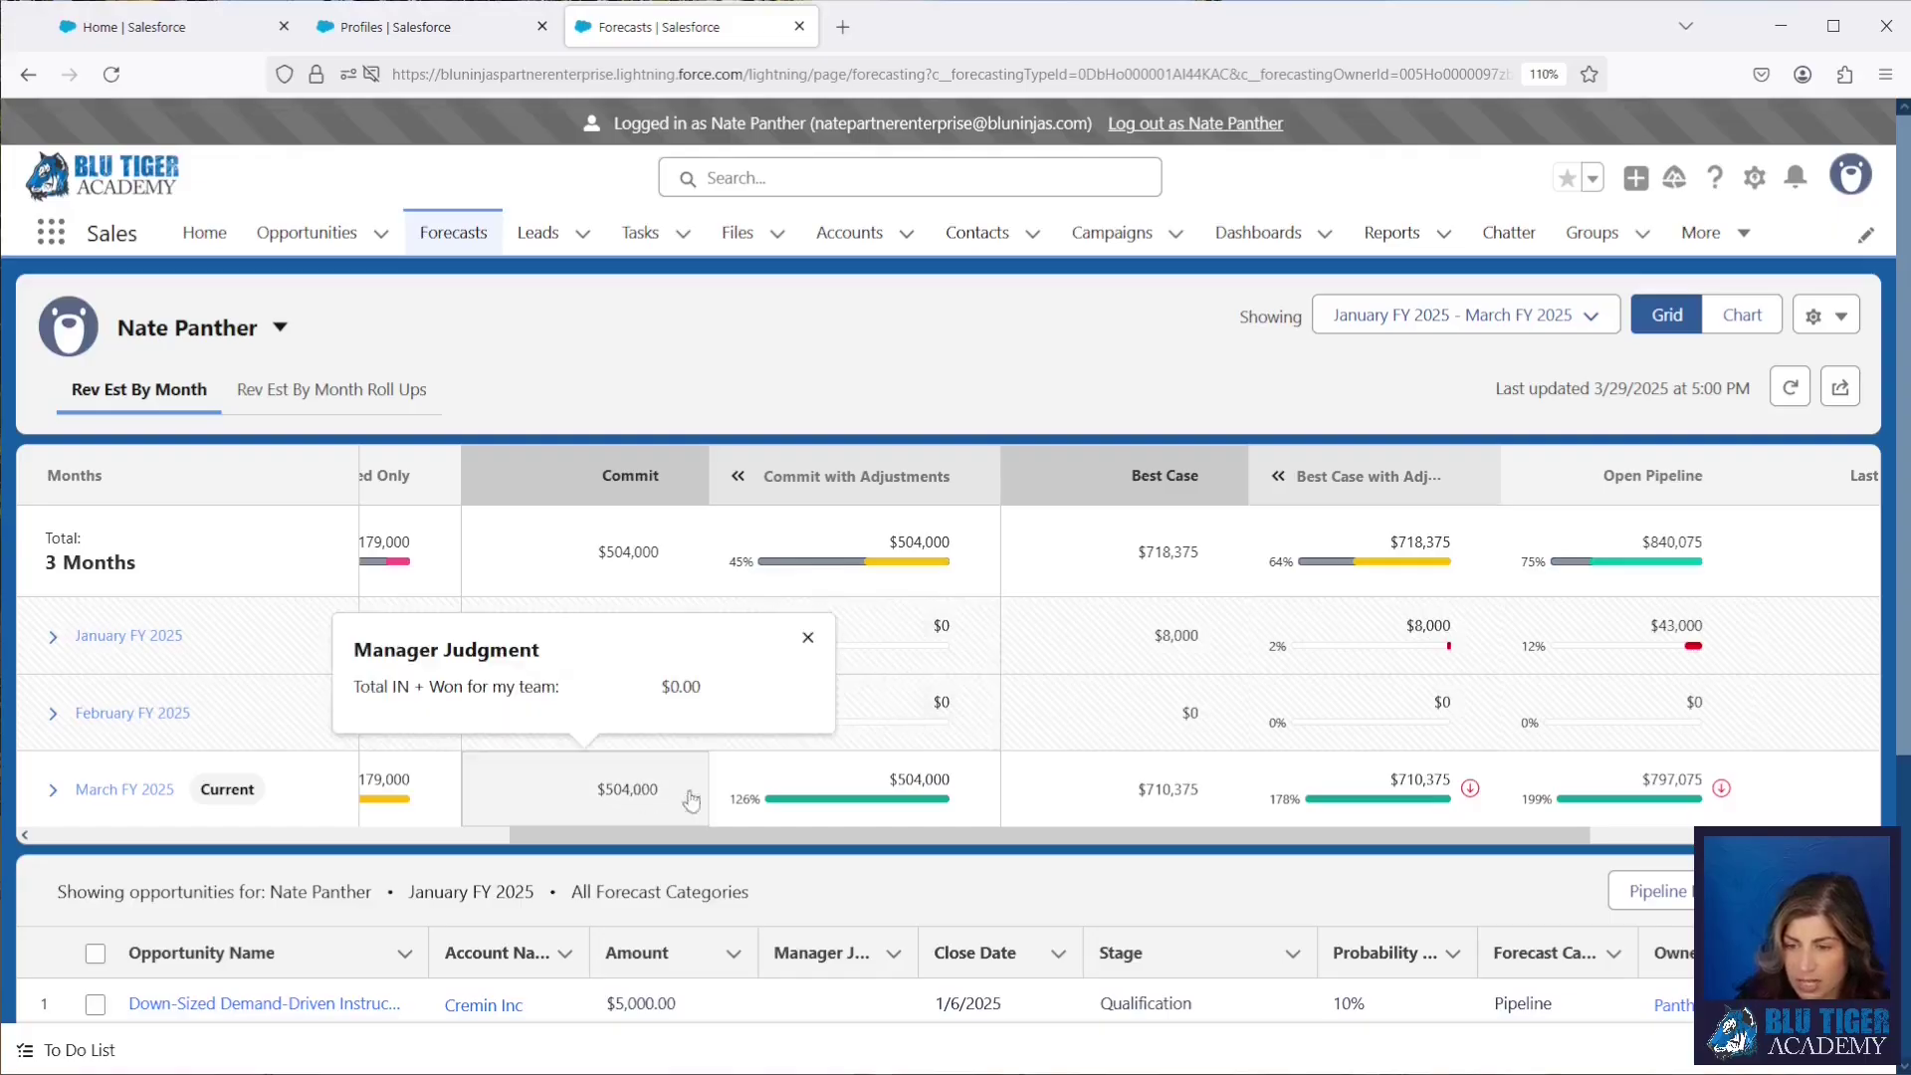
Step: Adjust the second team member's March FY 2025 Commit to $305,000 with an acquisition-delay note
mouse_move(828, 804)
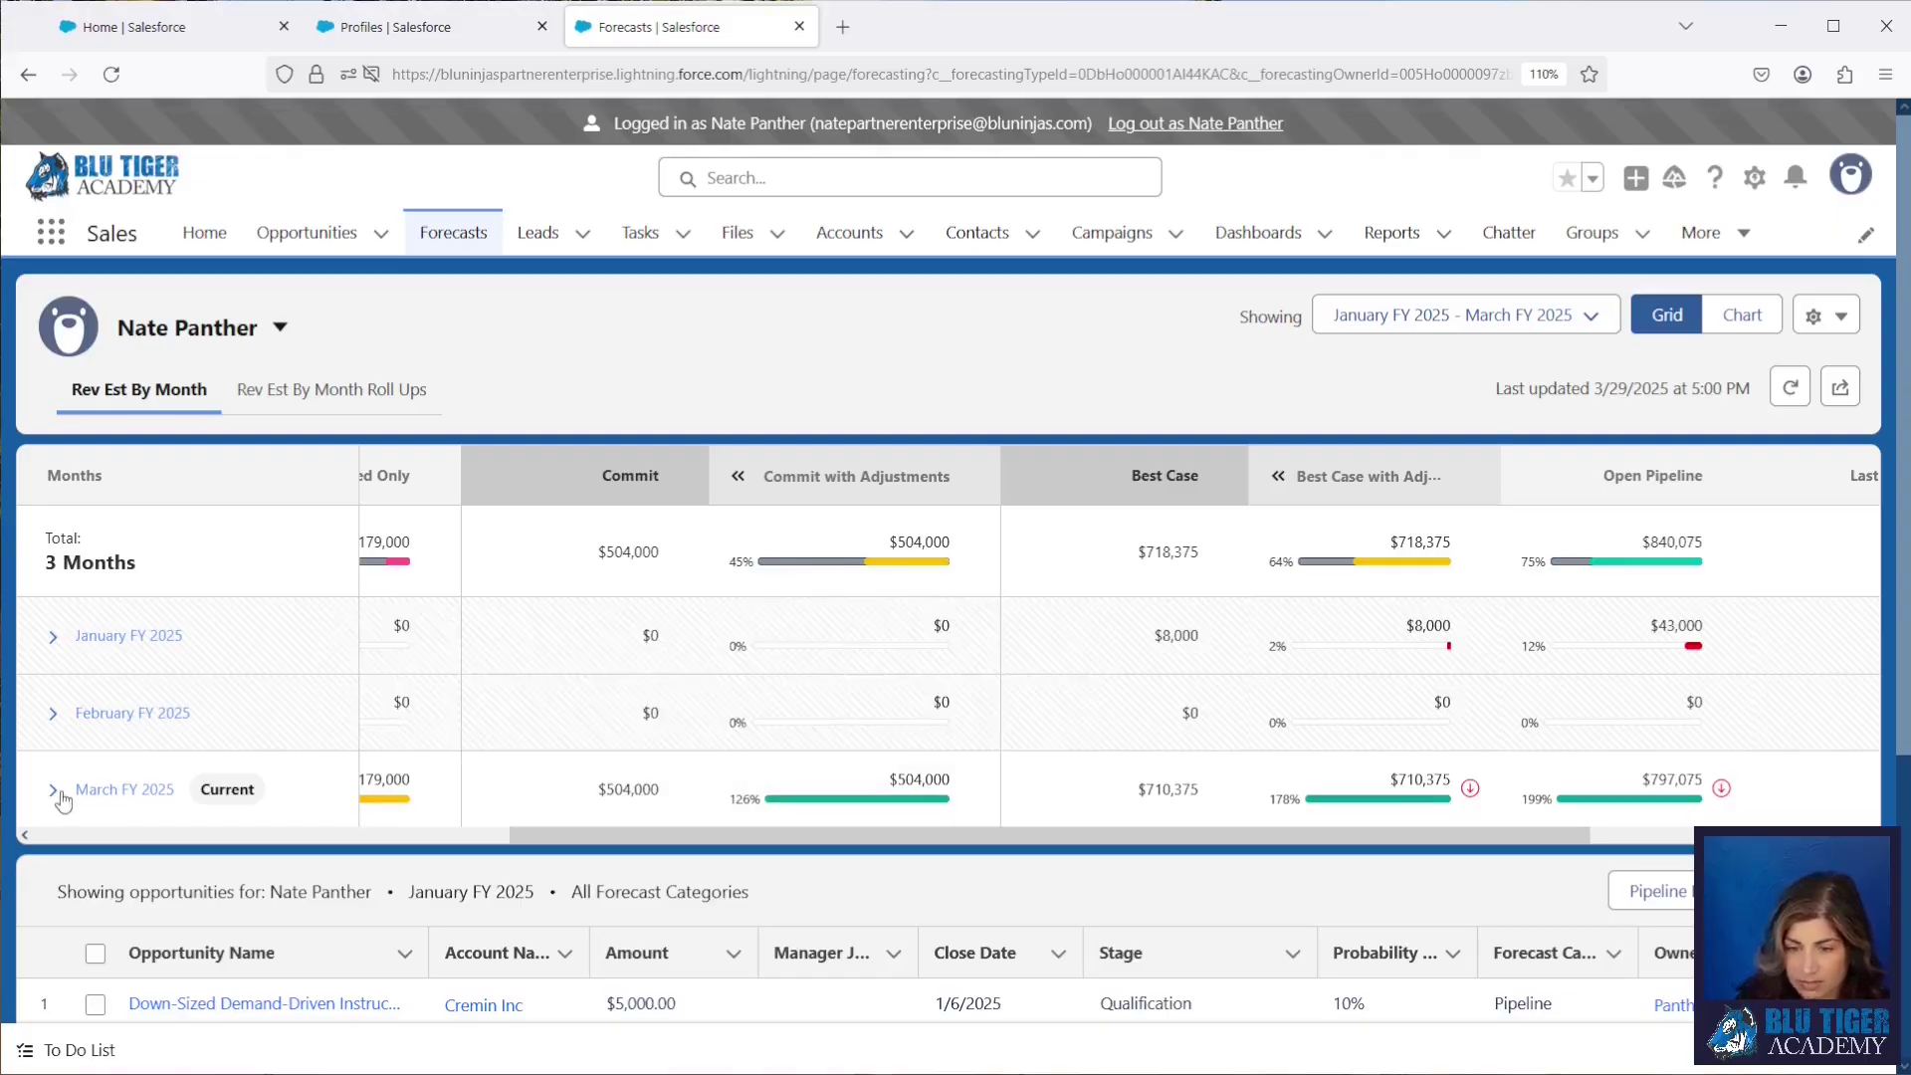
left_click(53, 790)
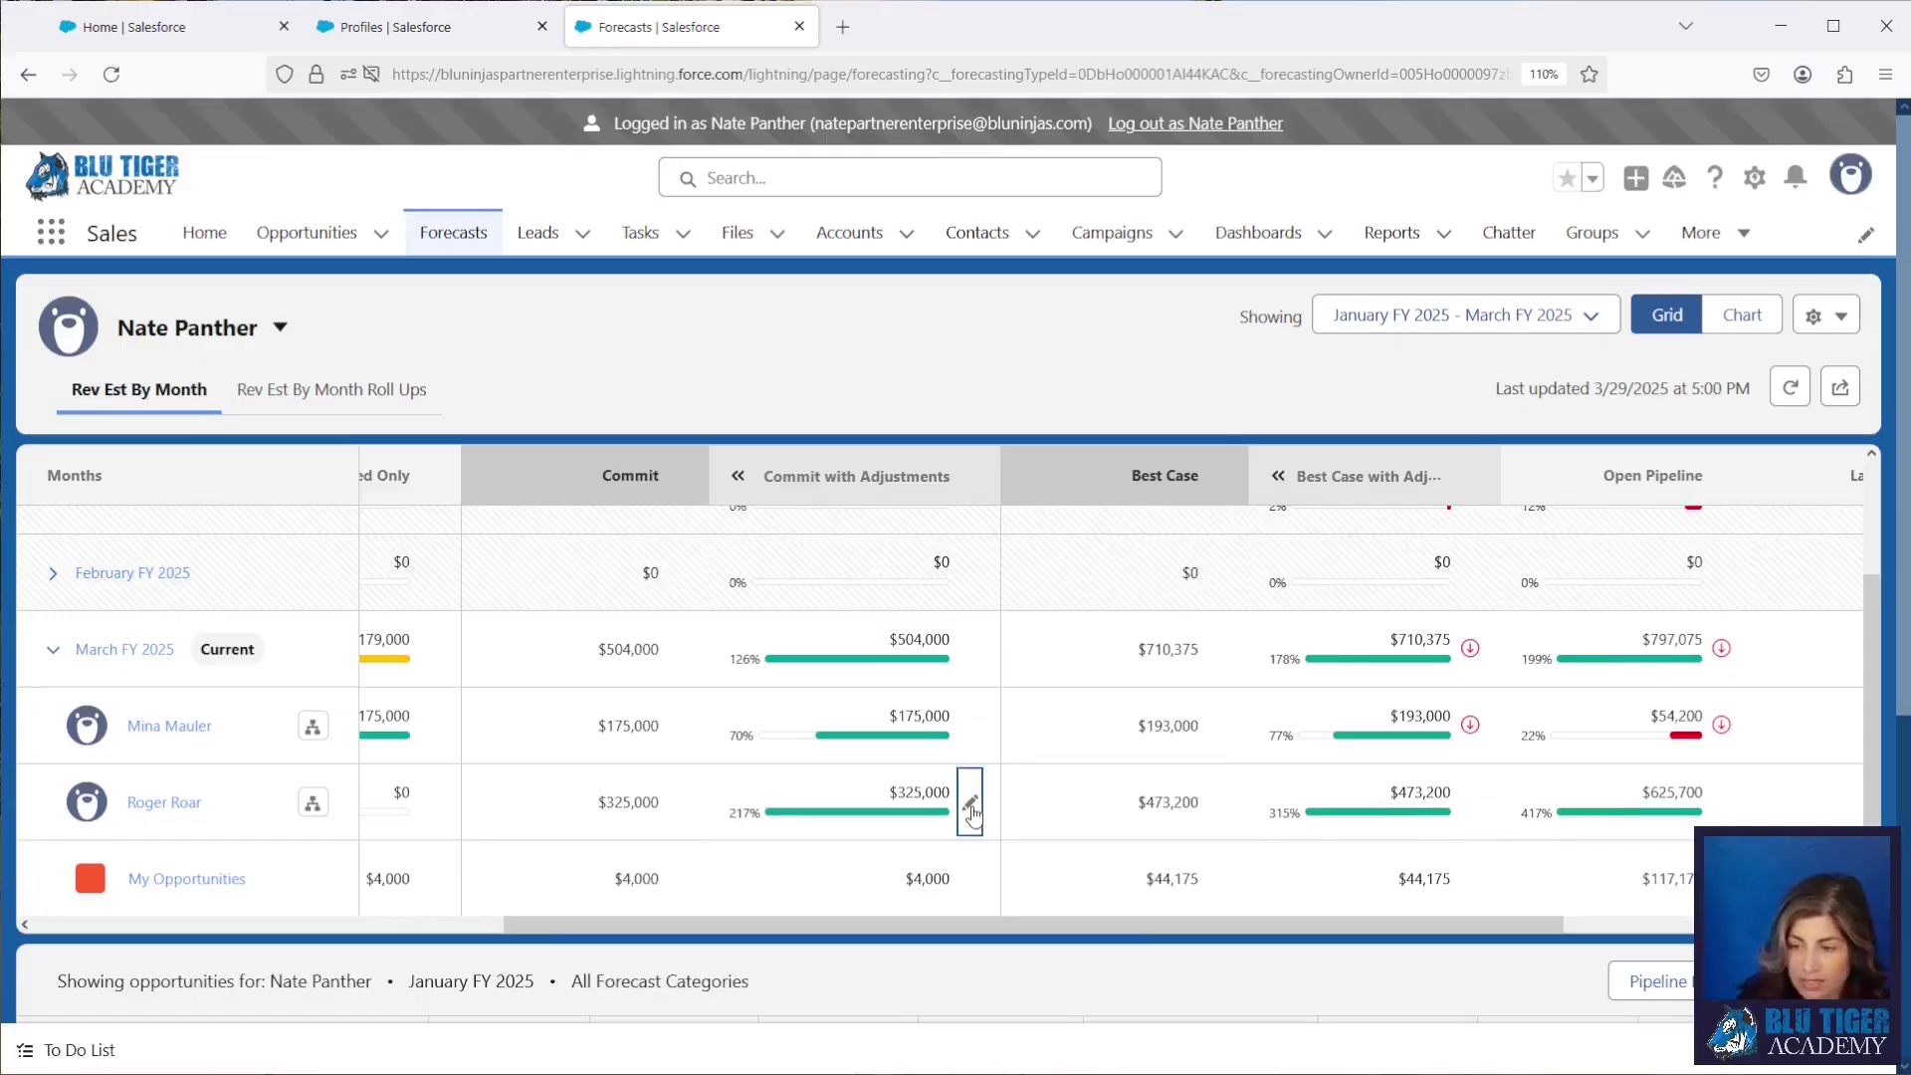
left_click(970, 804)
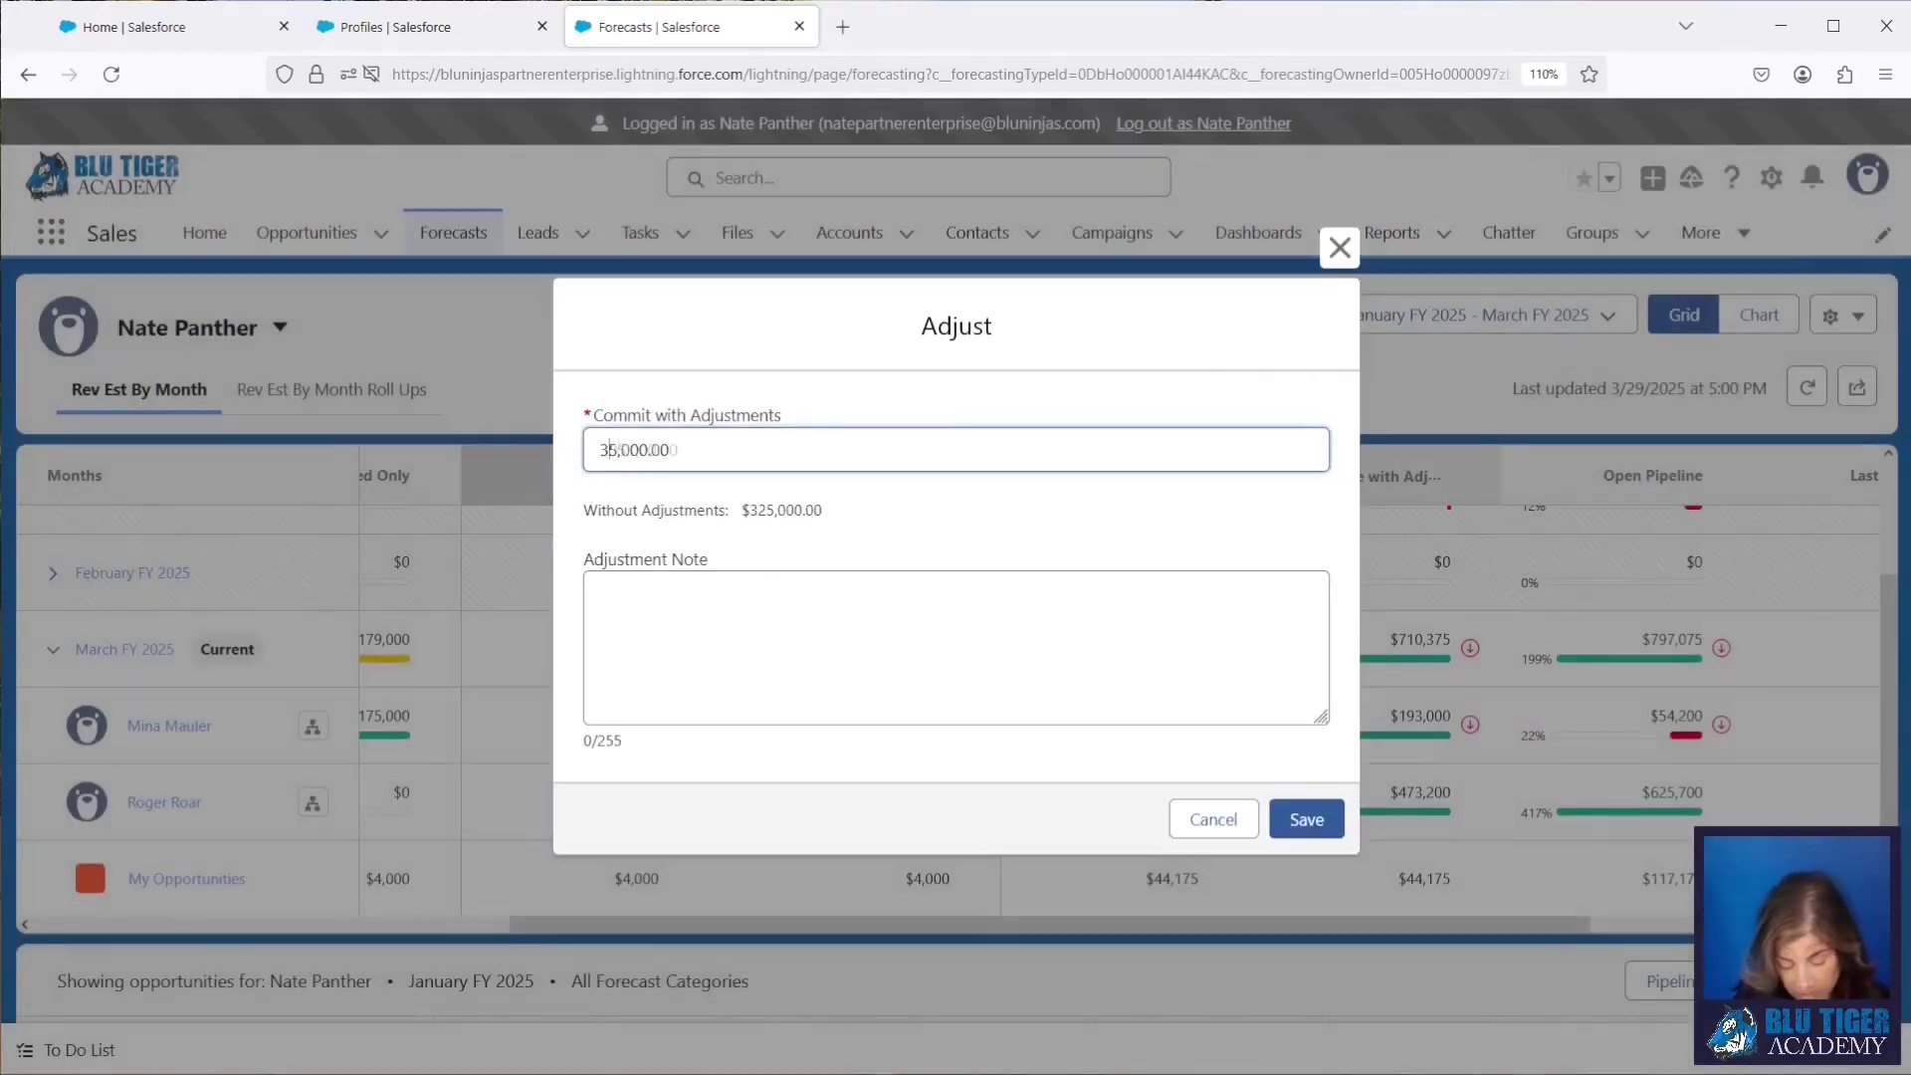
left_click(680, 614)
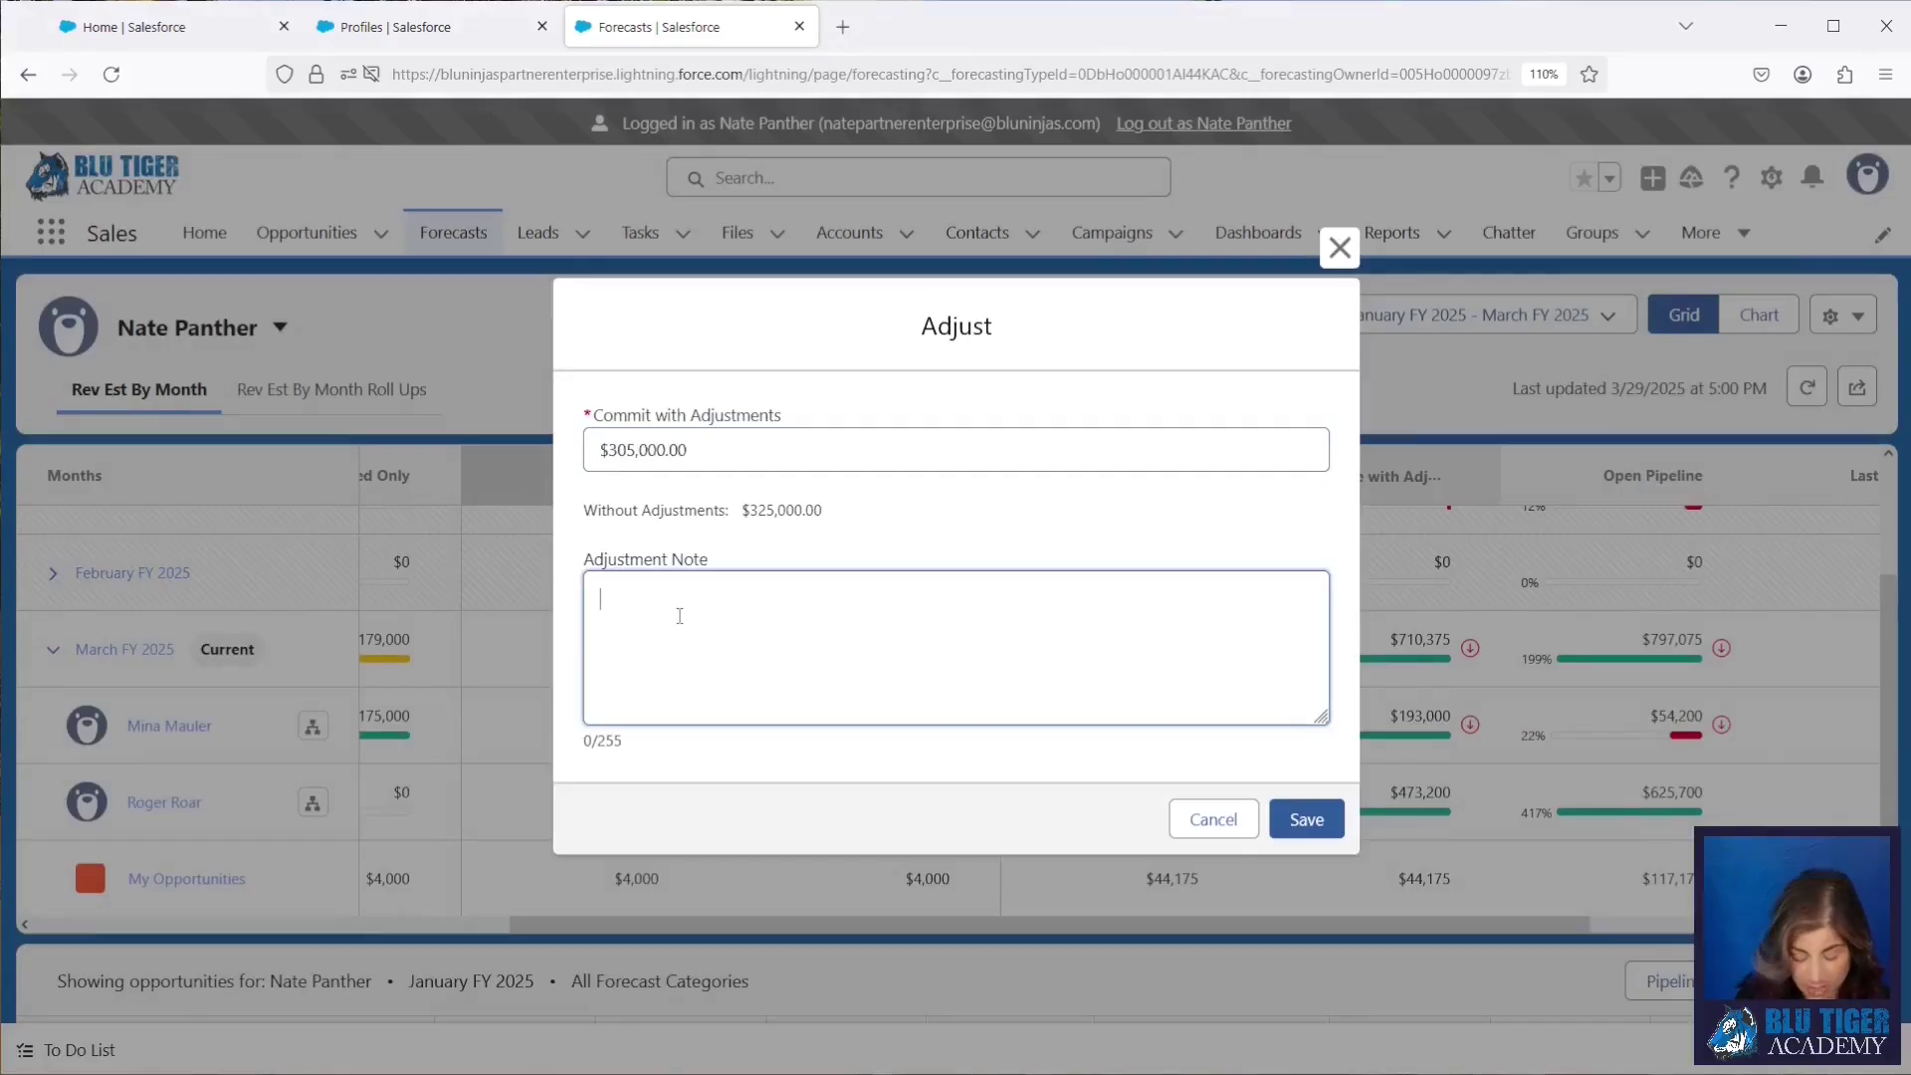
type("Company is going thru an acquisition whic")
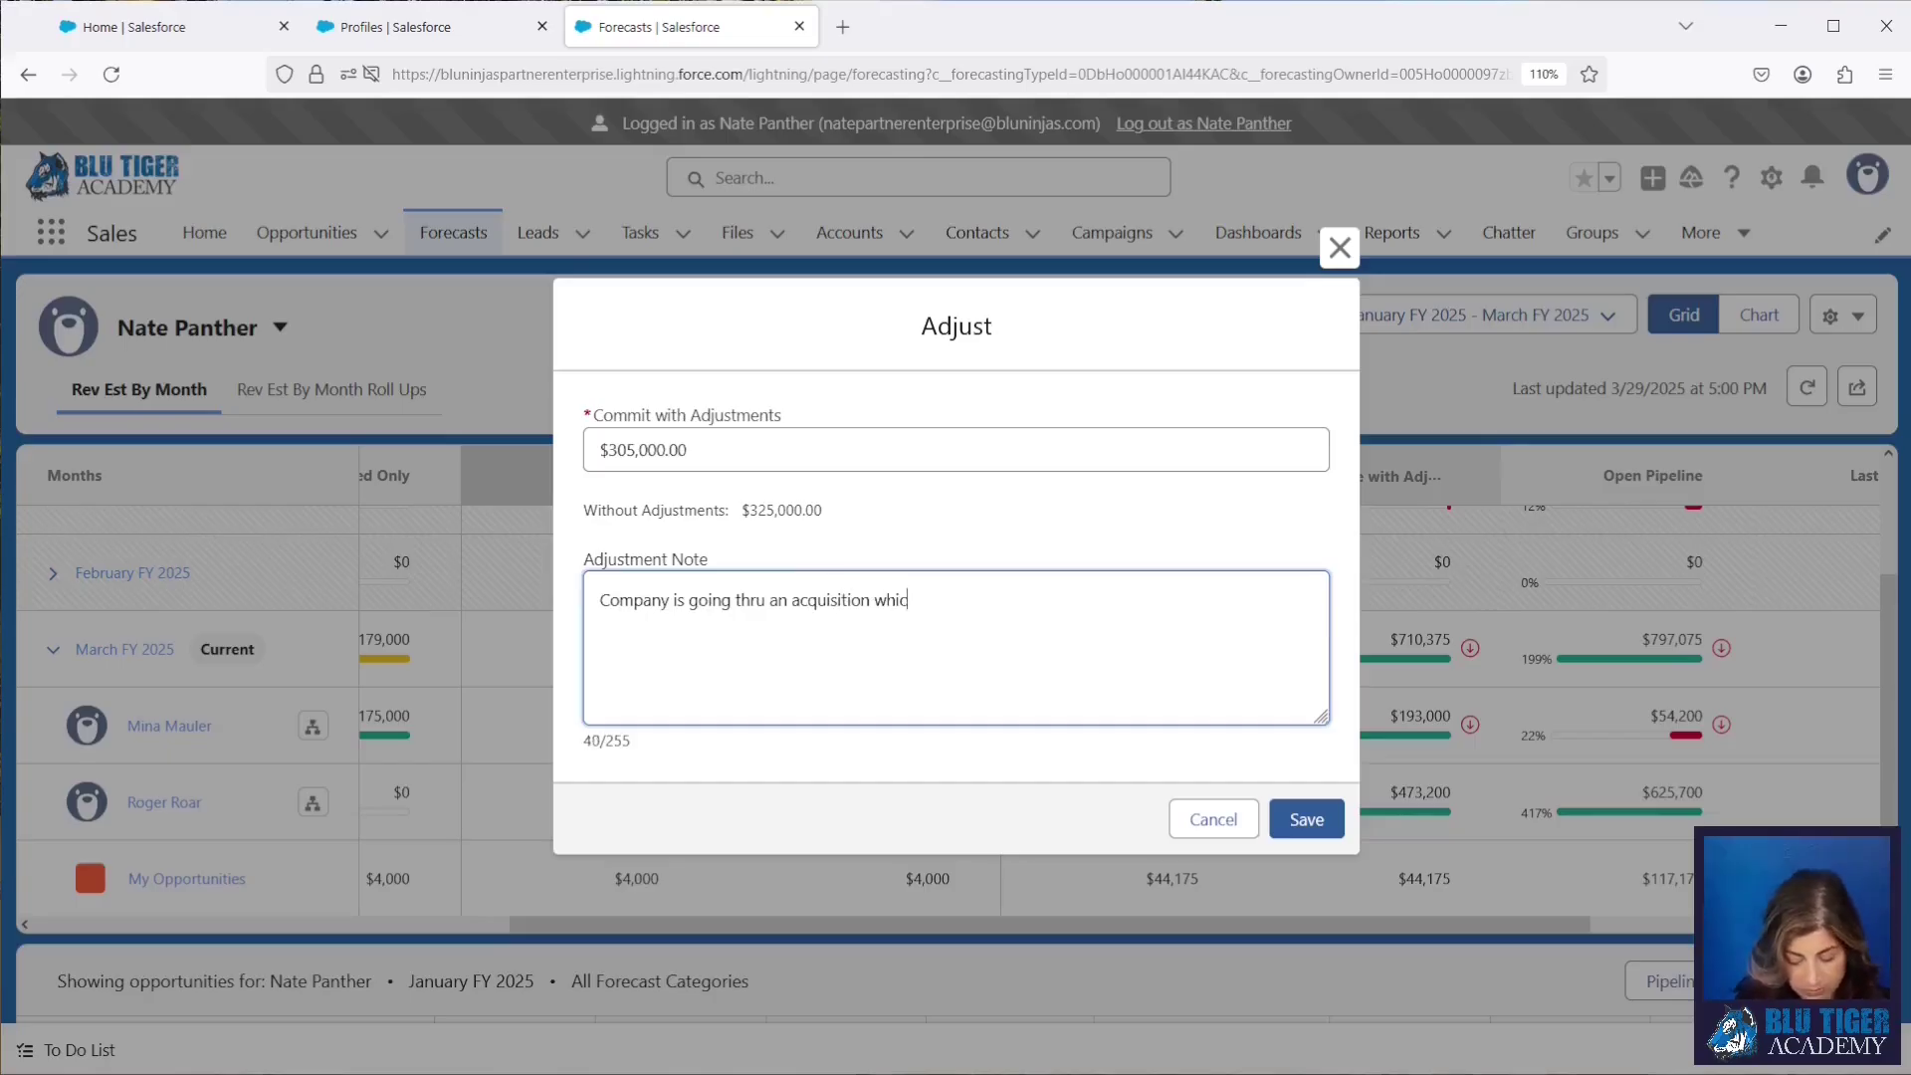
type("h delaying the deal.")
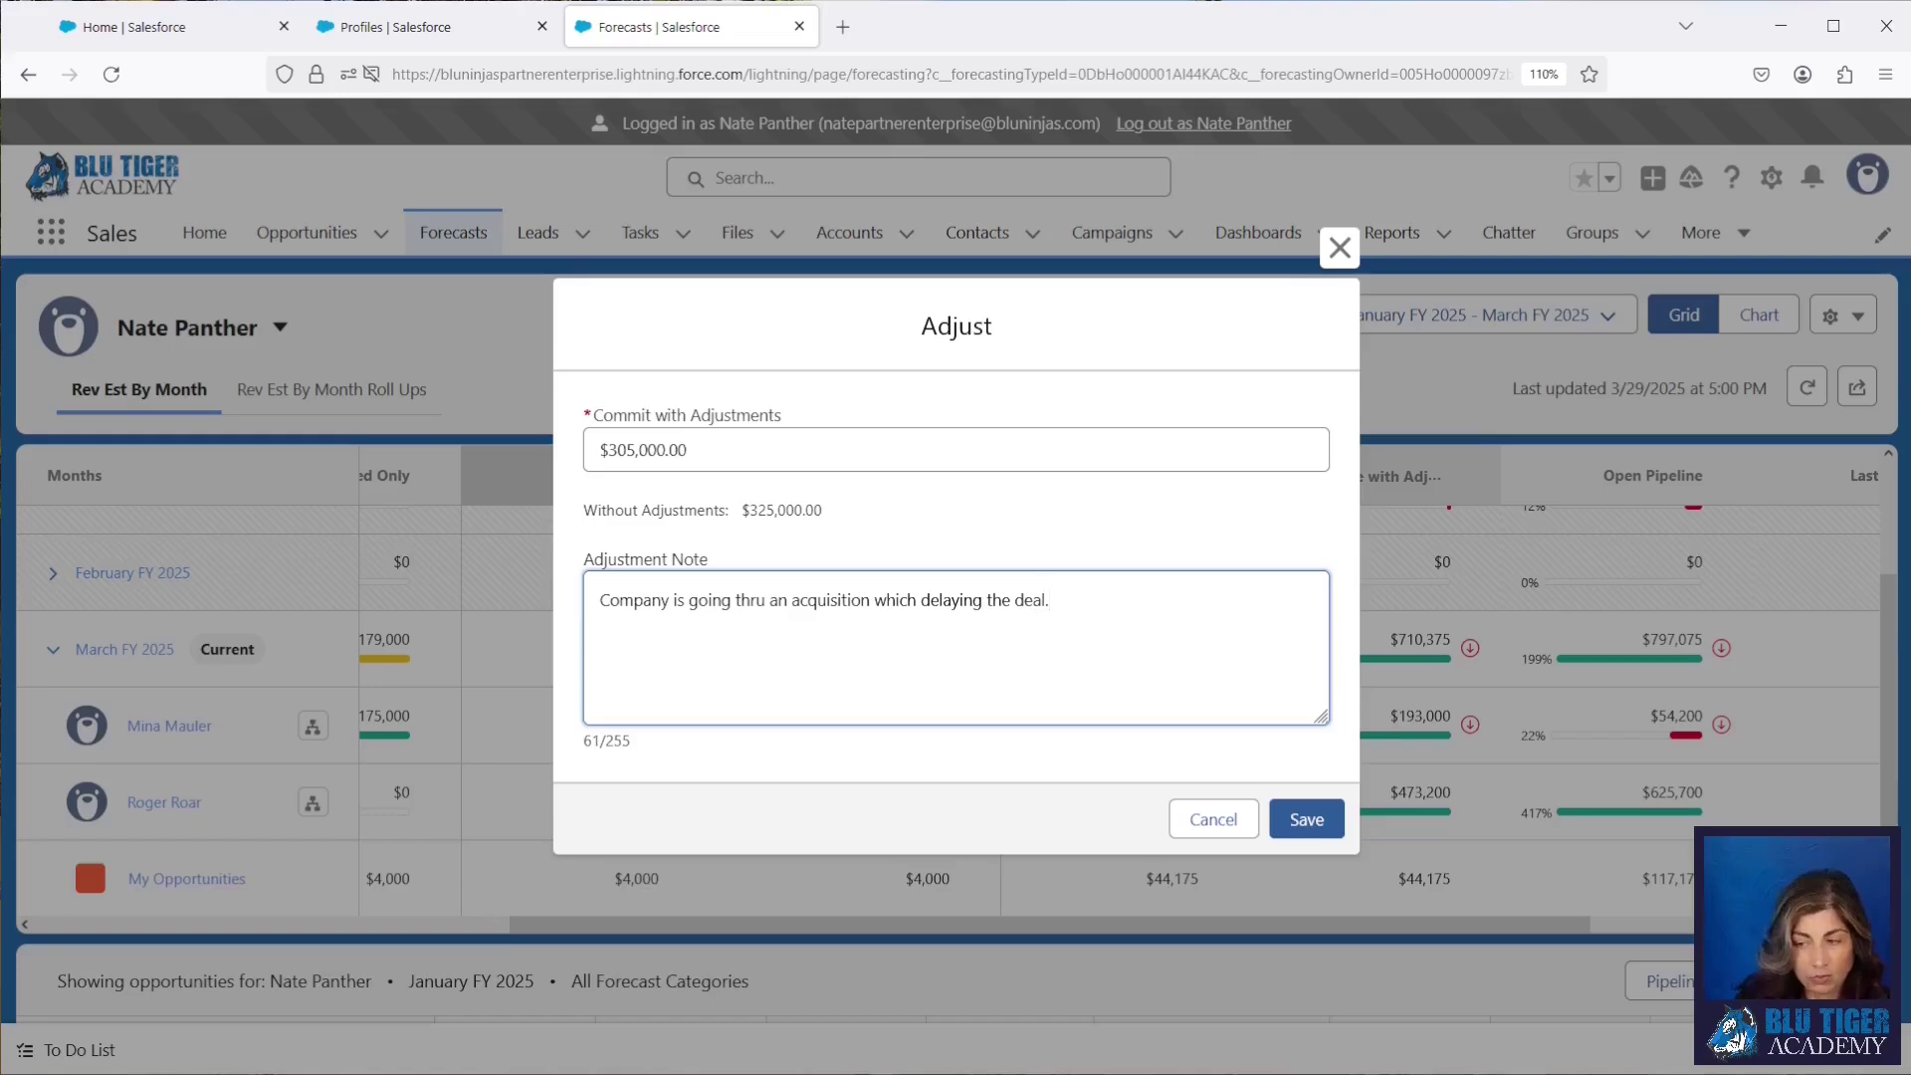
left_click(1311, 834)
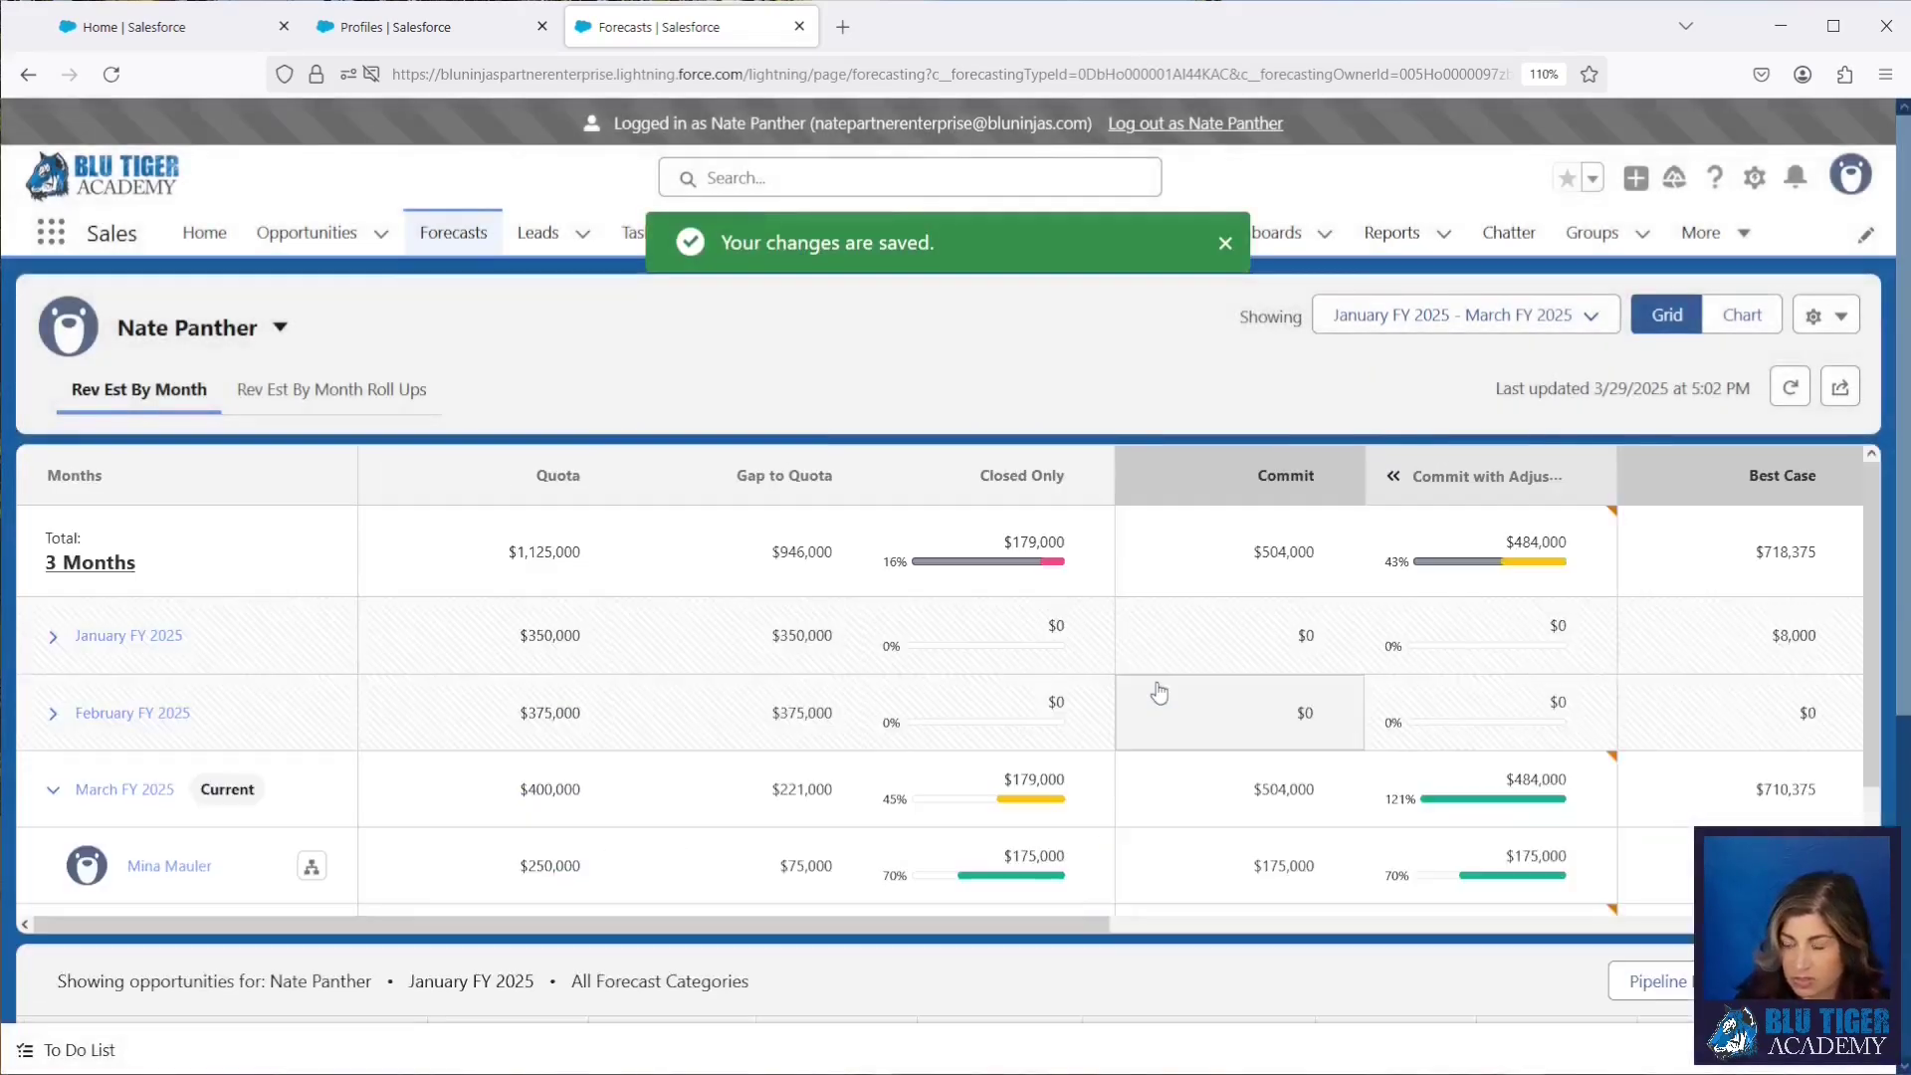
mouse_move(1611, 770)
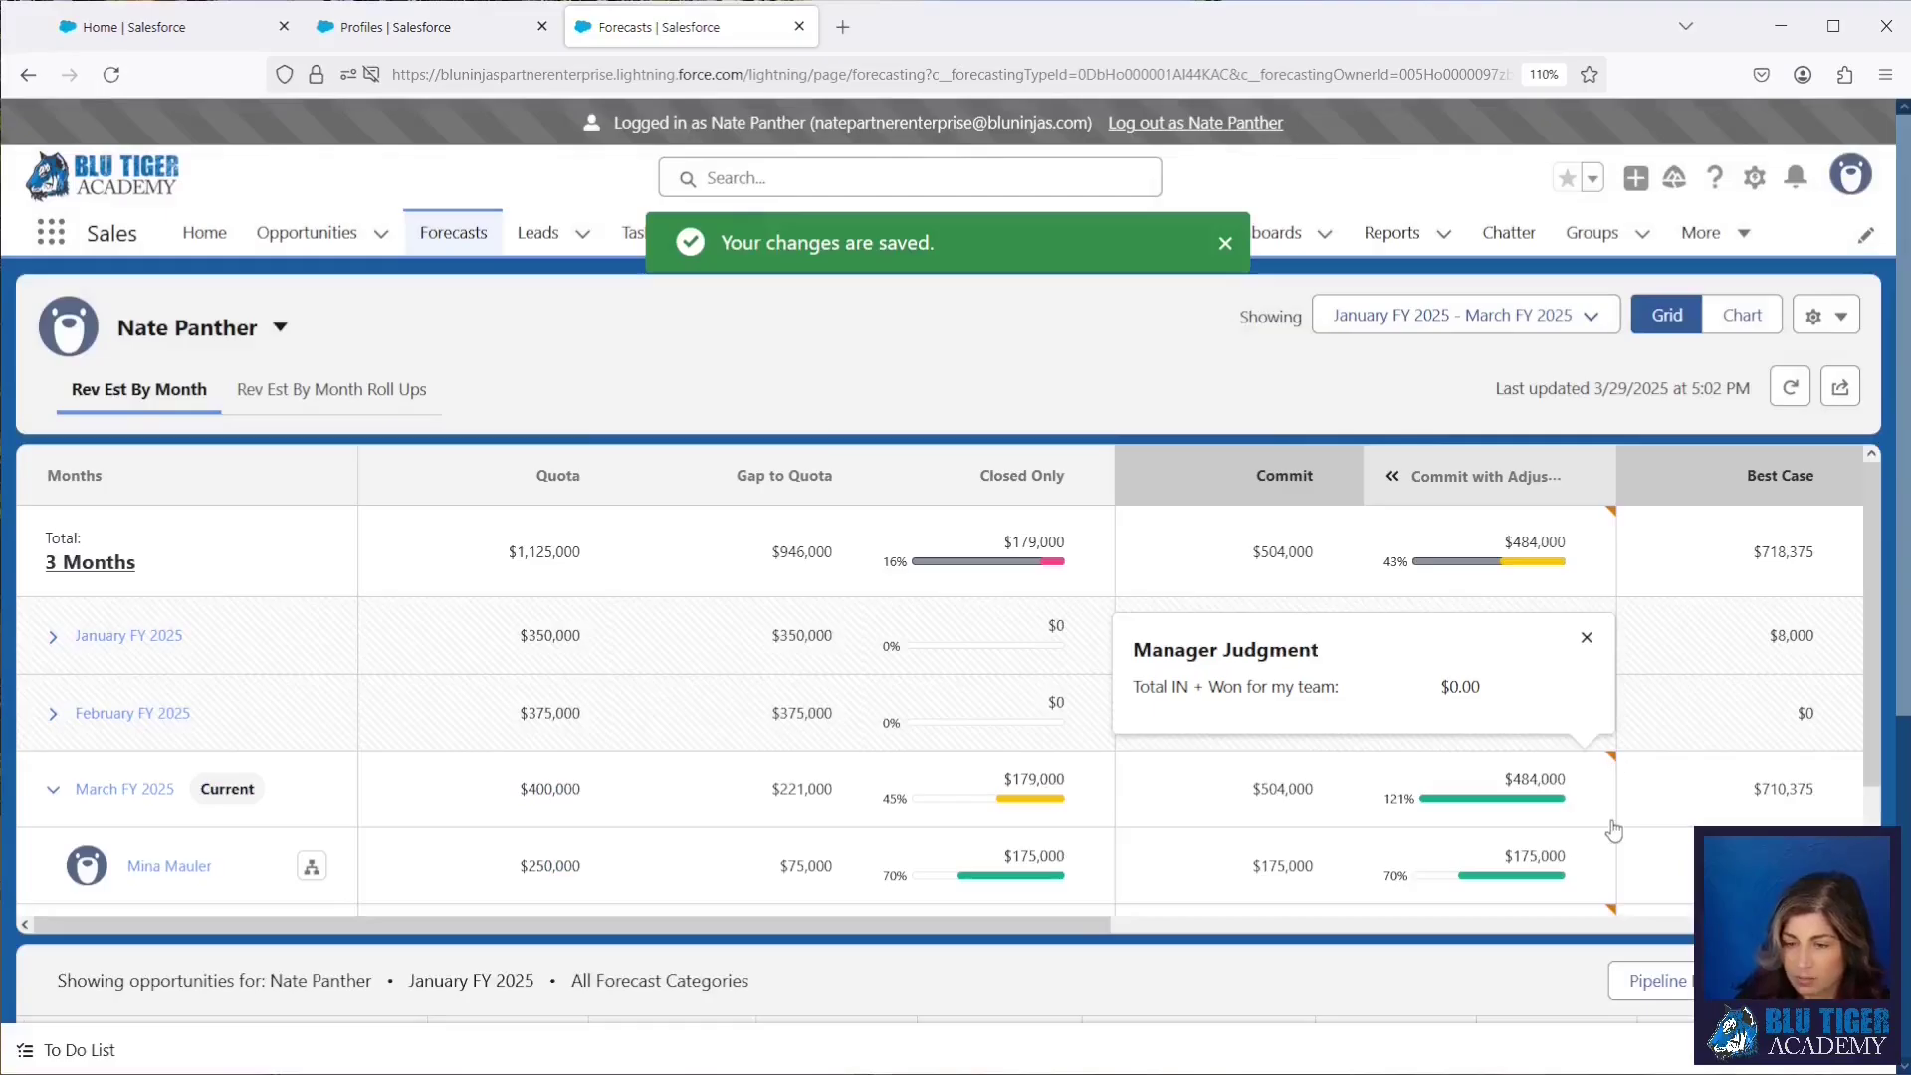
scroll(1613, 768, "down", 1)
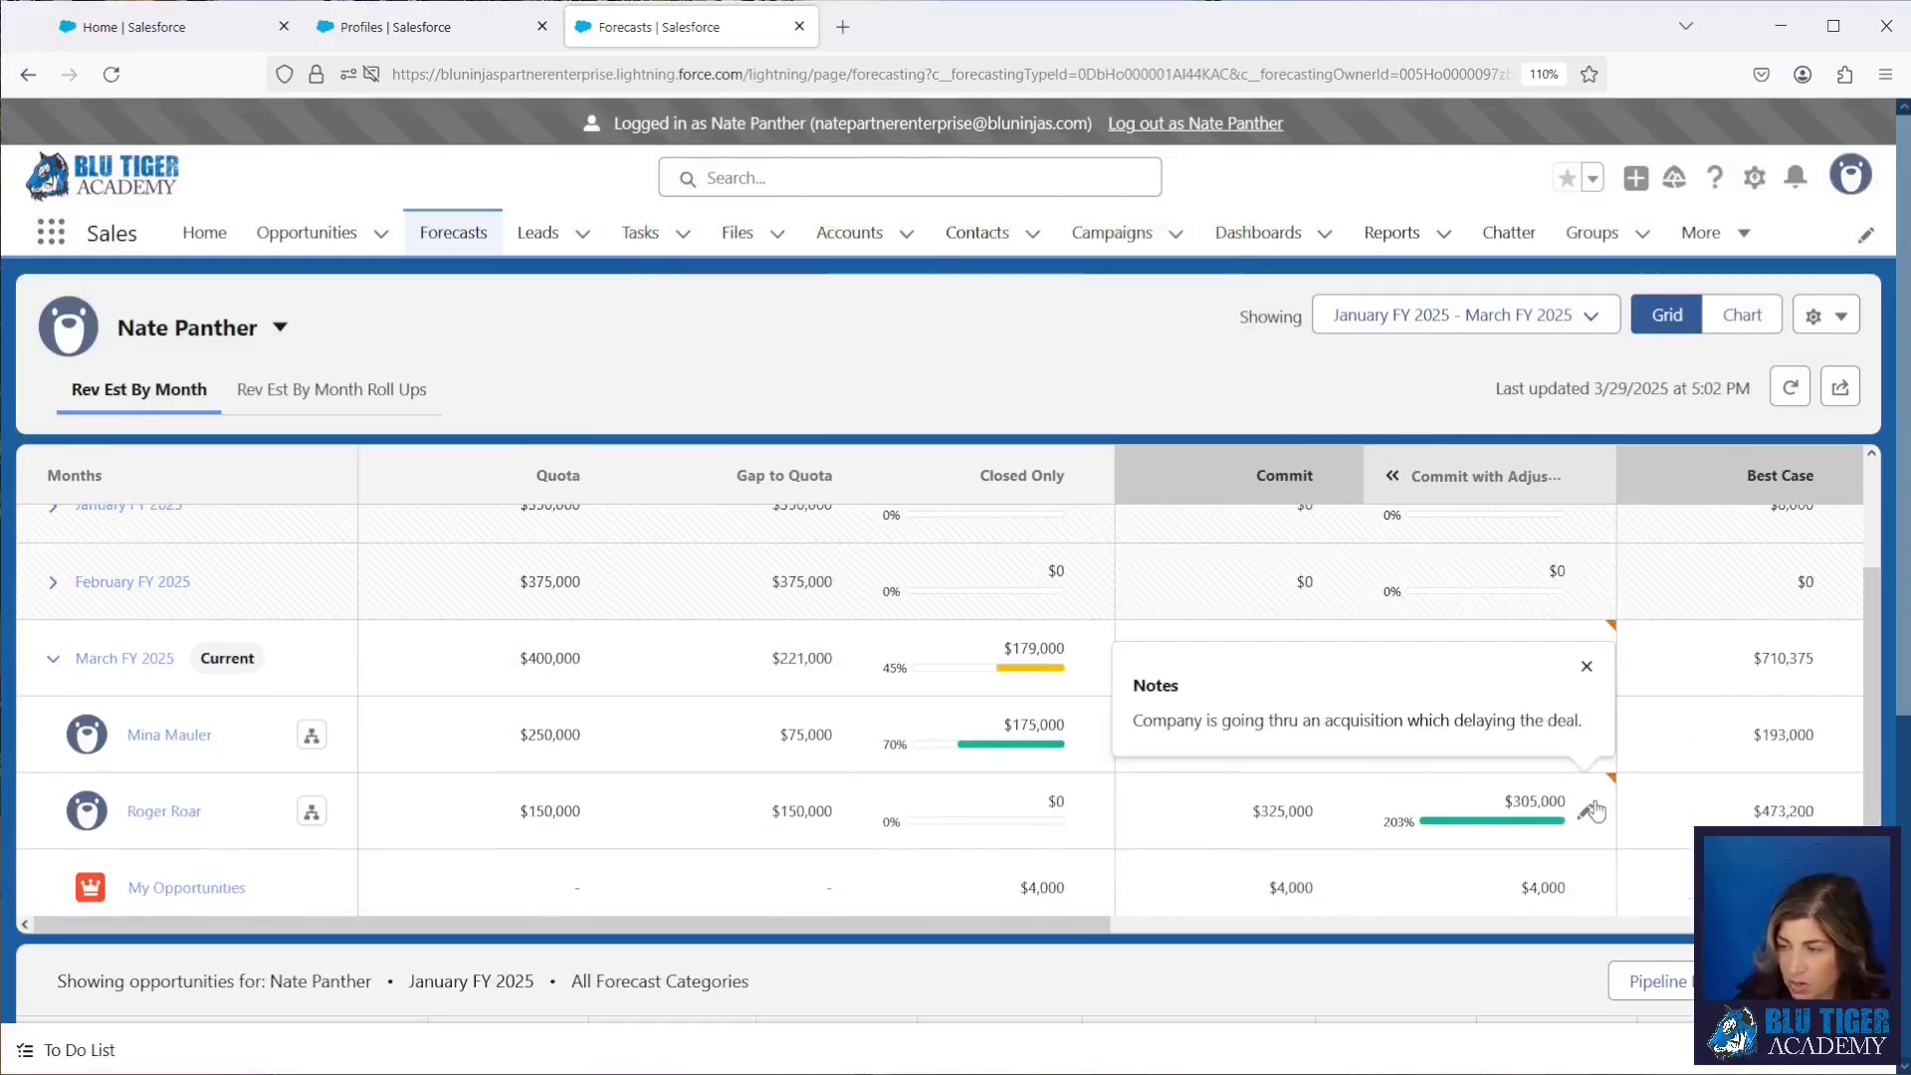
left_click(48, 662)
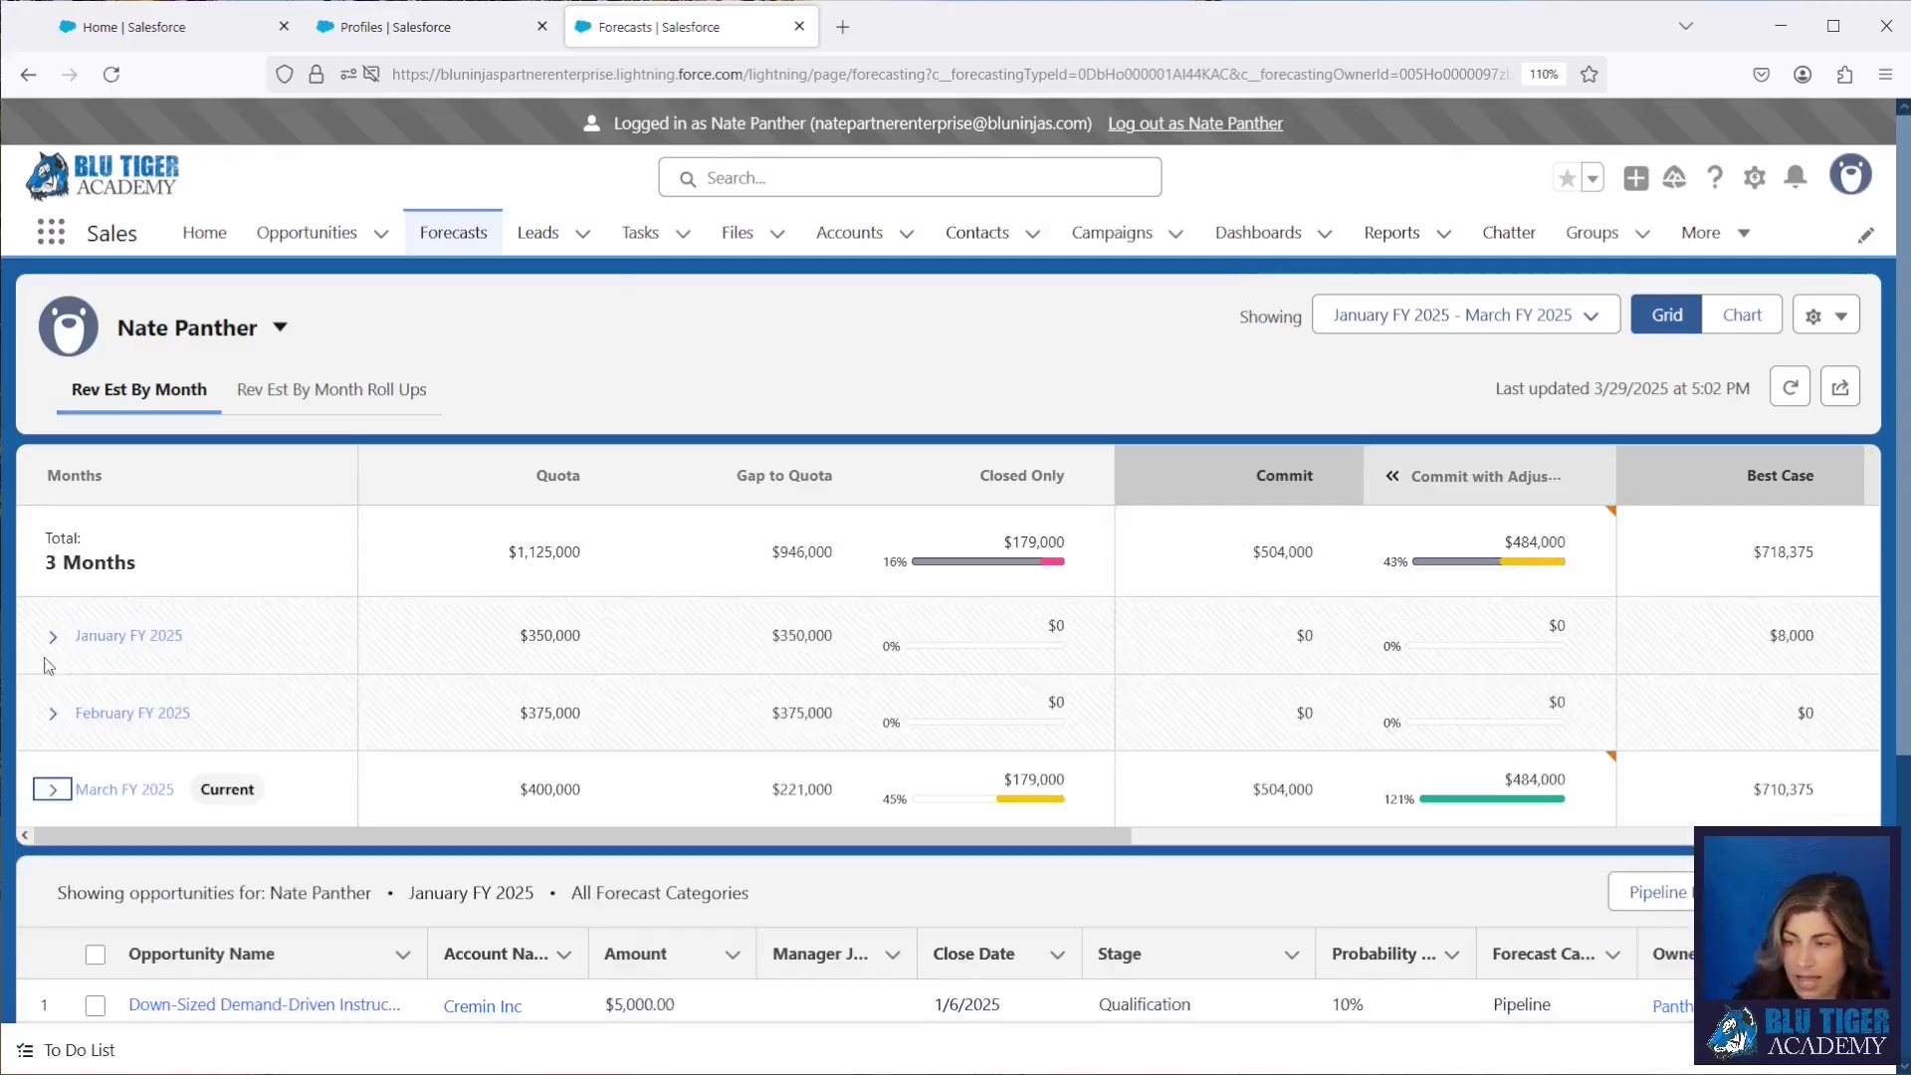
mouse_move(1599, 775)
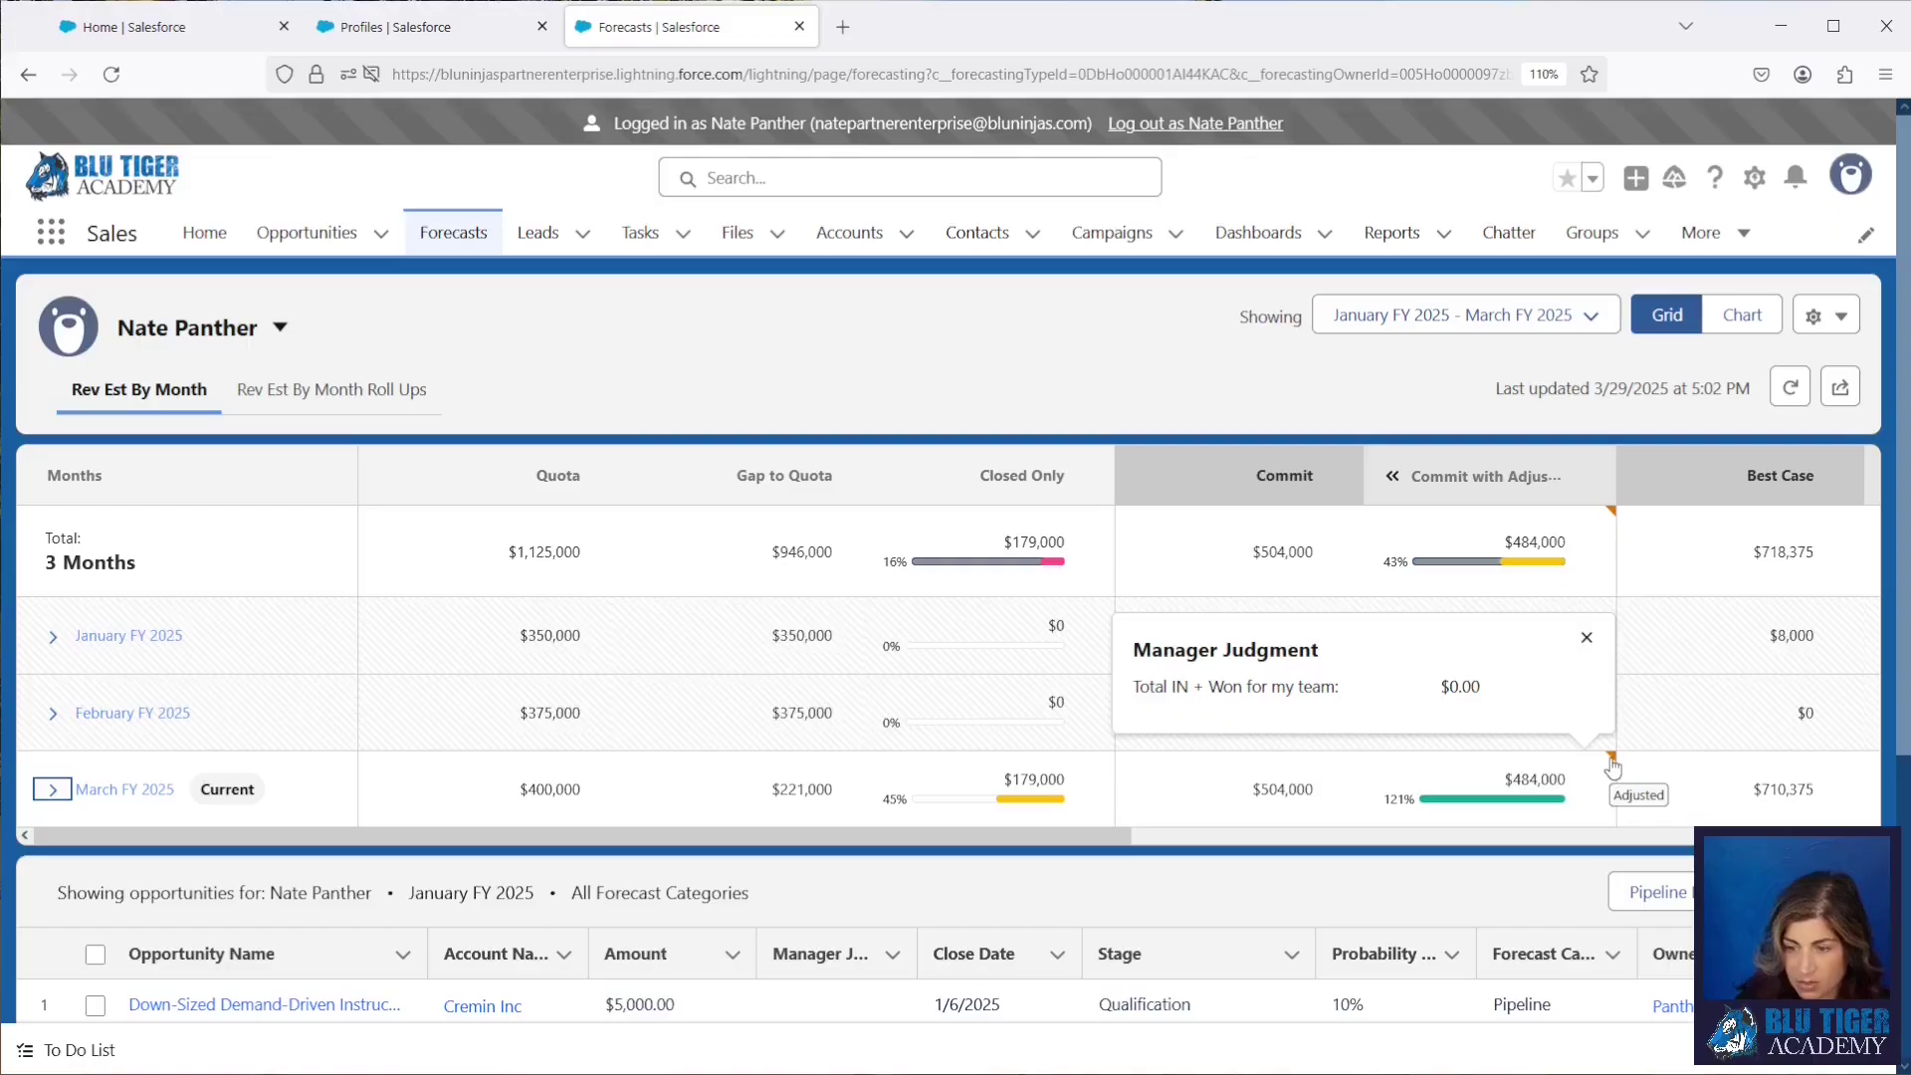
left_click(53, 791)
scroll(1136, 809, "down", 3)
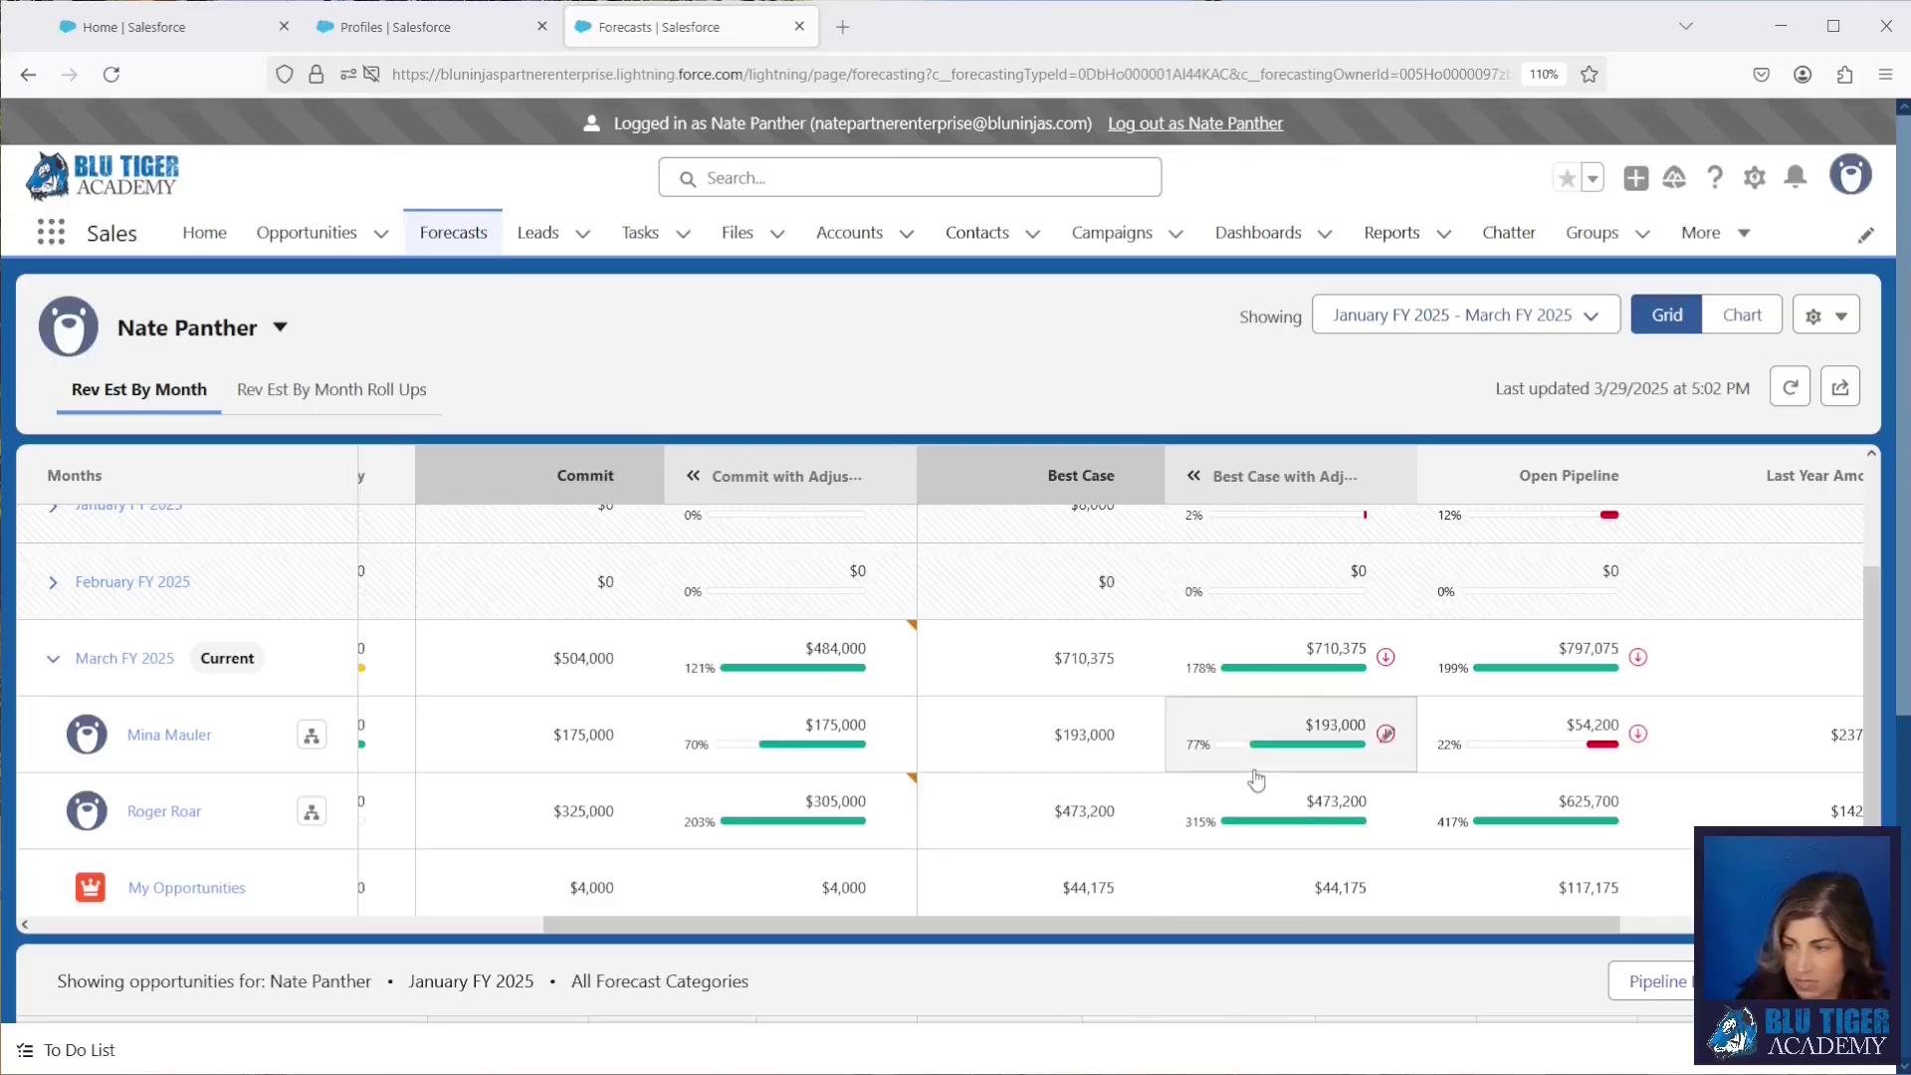
Step: Raise the first rep's March Best Case with Adjustments to $293,000, noting upward company growth
left_click(1385, 734)
left_click(613, 450)
left_click(673, 612)
type("Company growth is on an upward trend.")
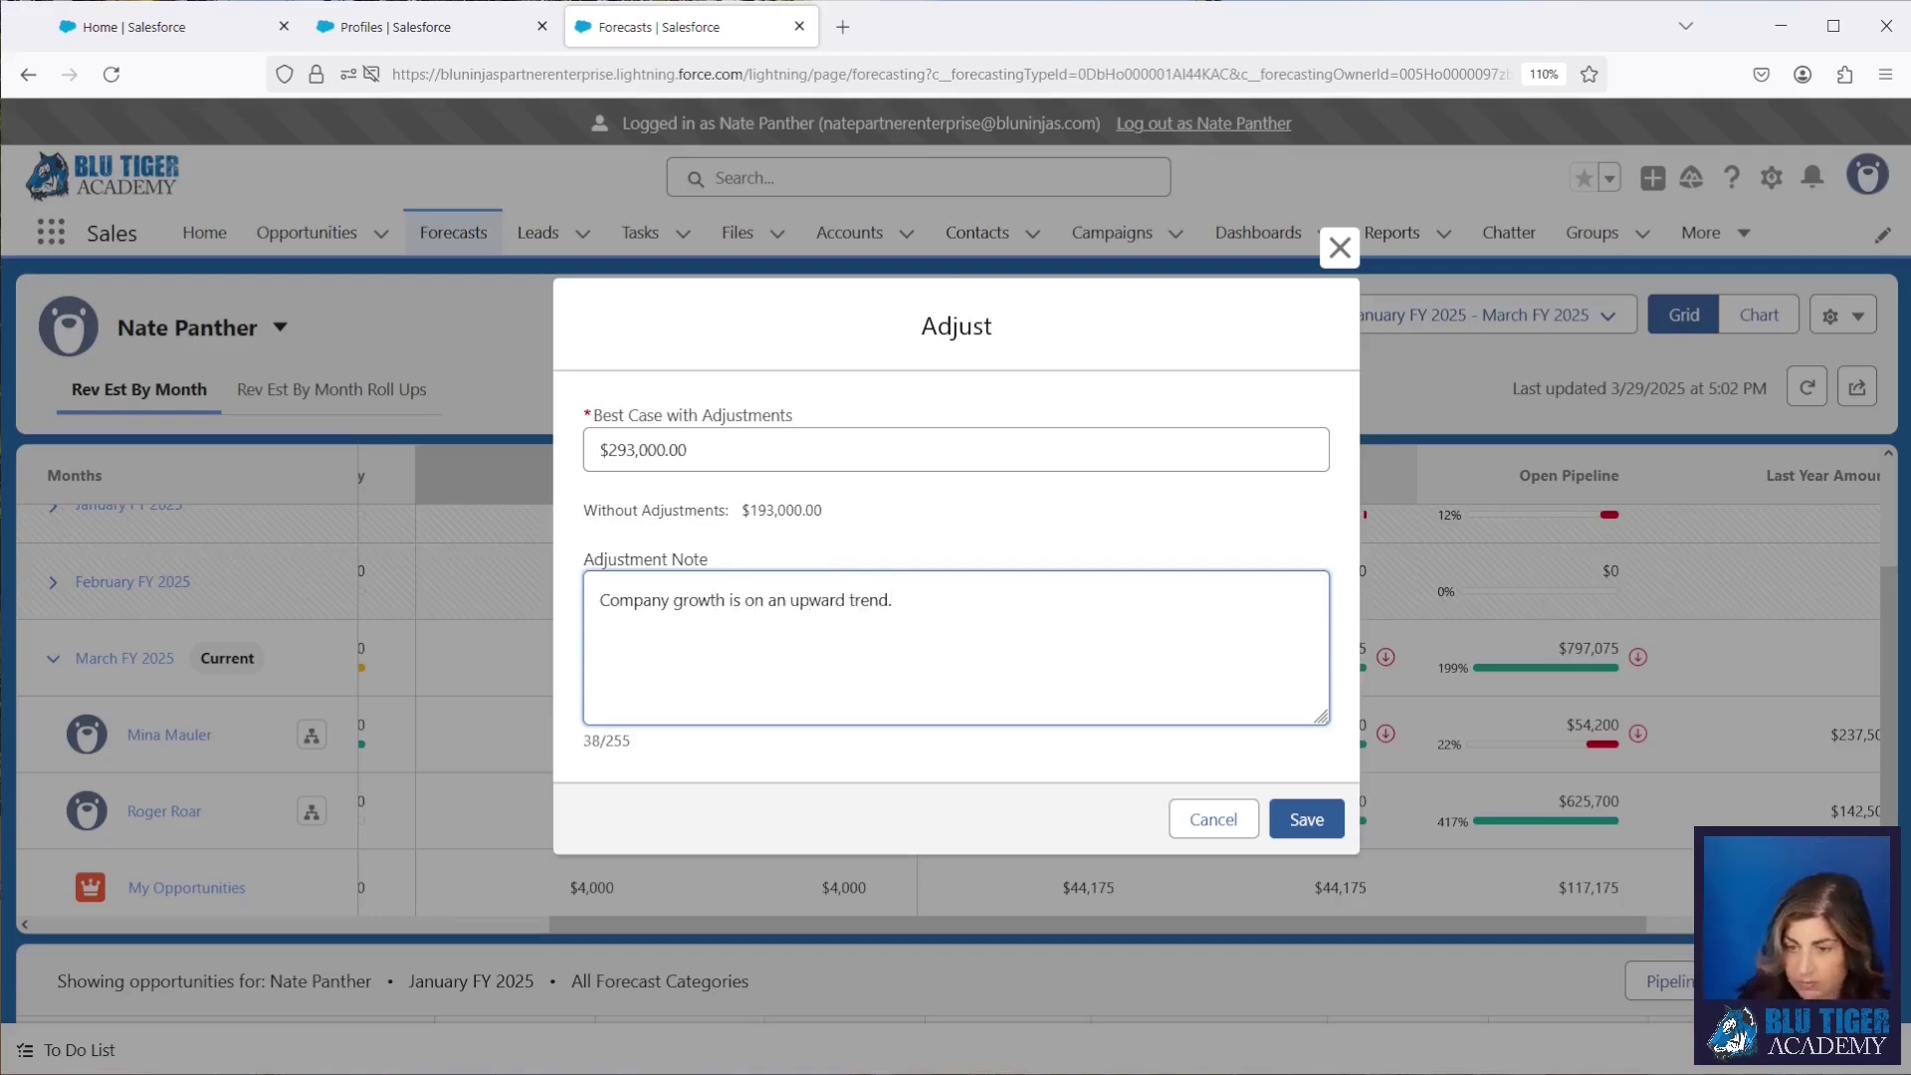
left_click(1306, 819)
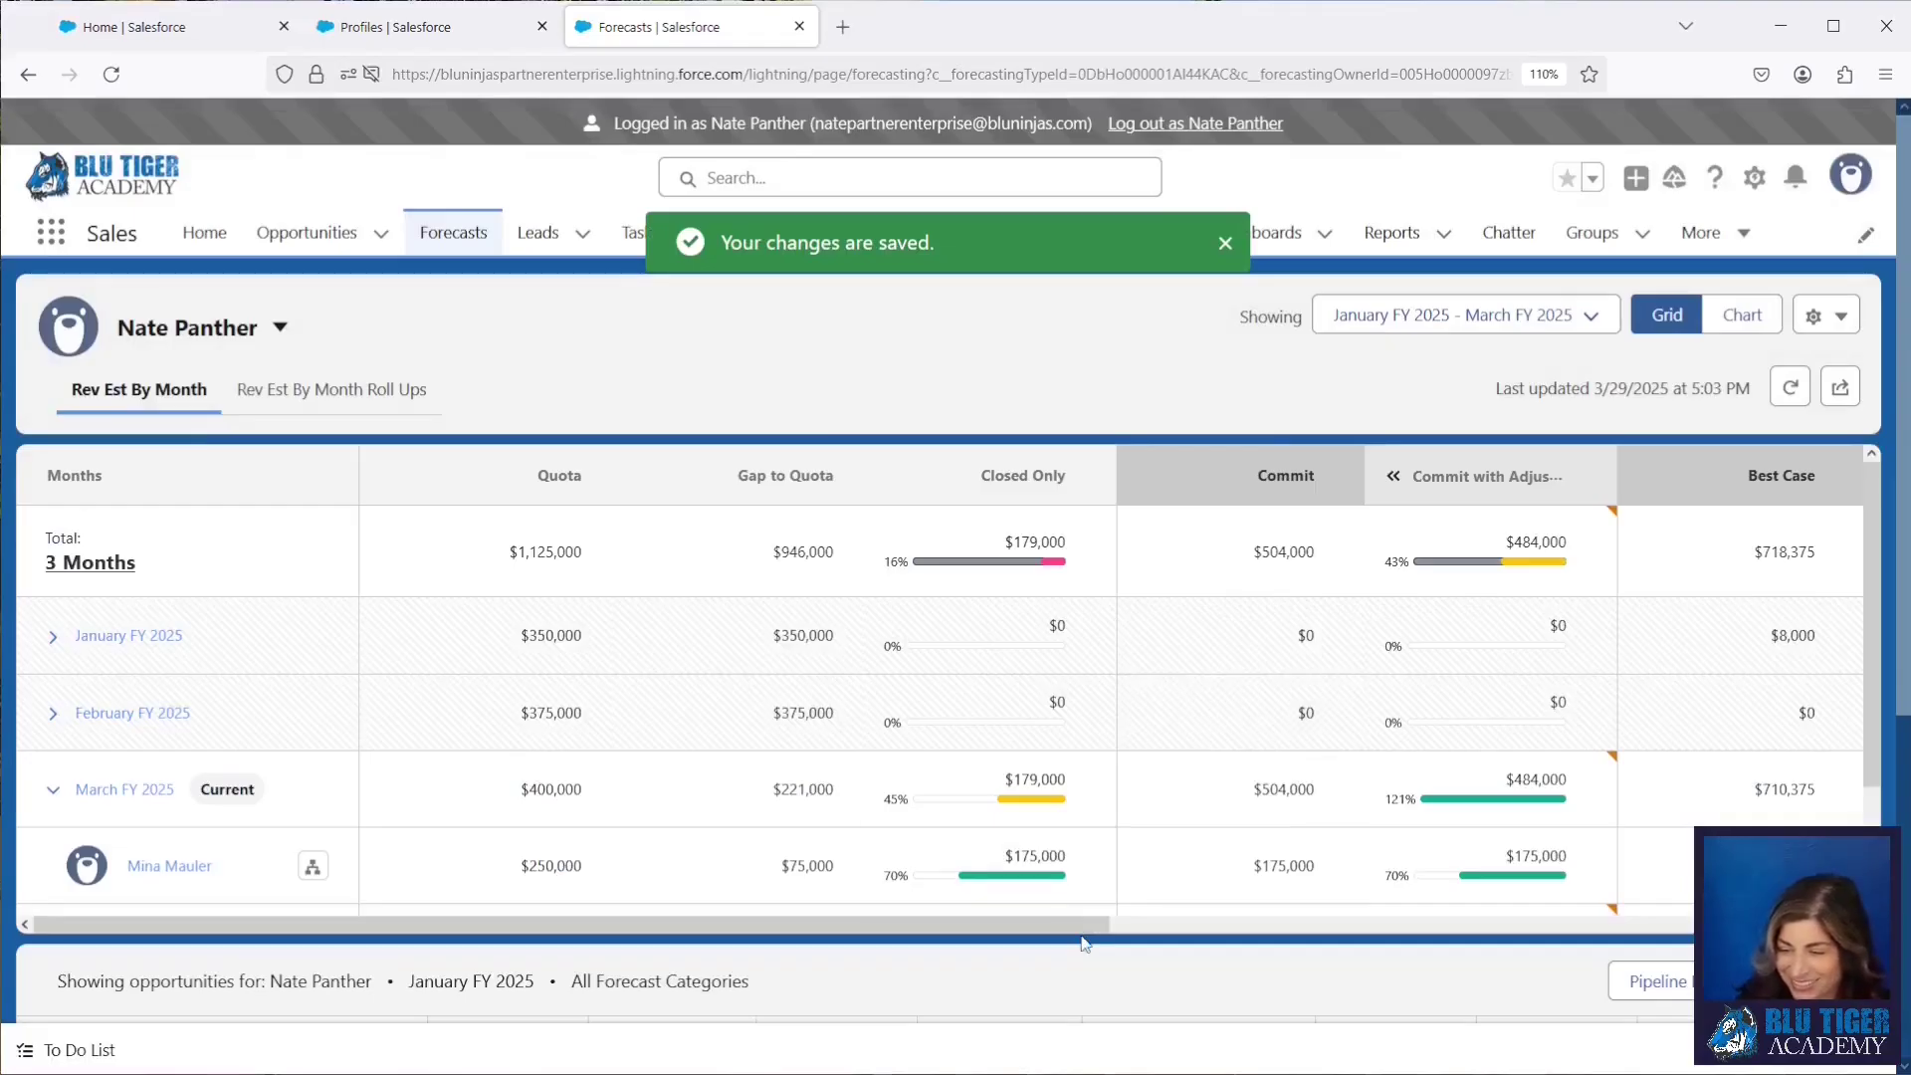
left_click_drag(1100, 928, 1758, 941)
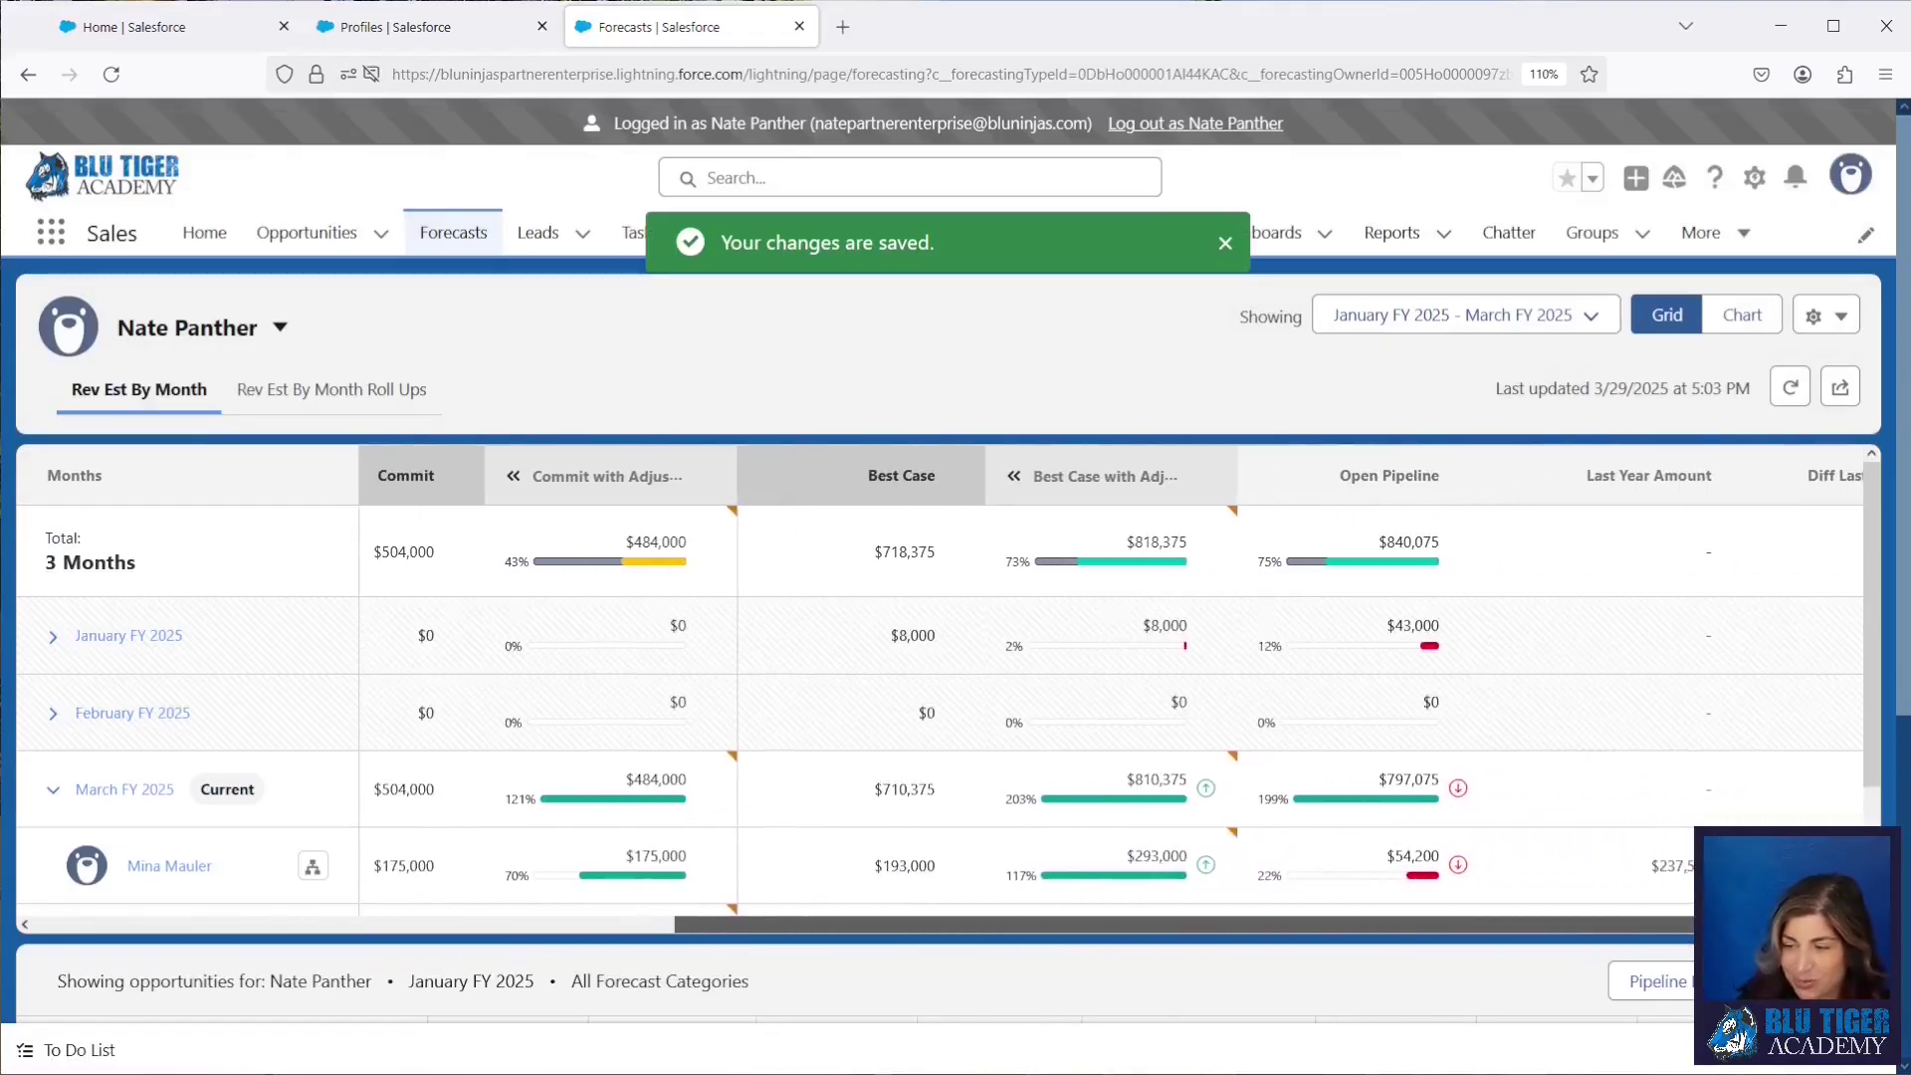
scroll(1148, 750, "down", 1)
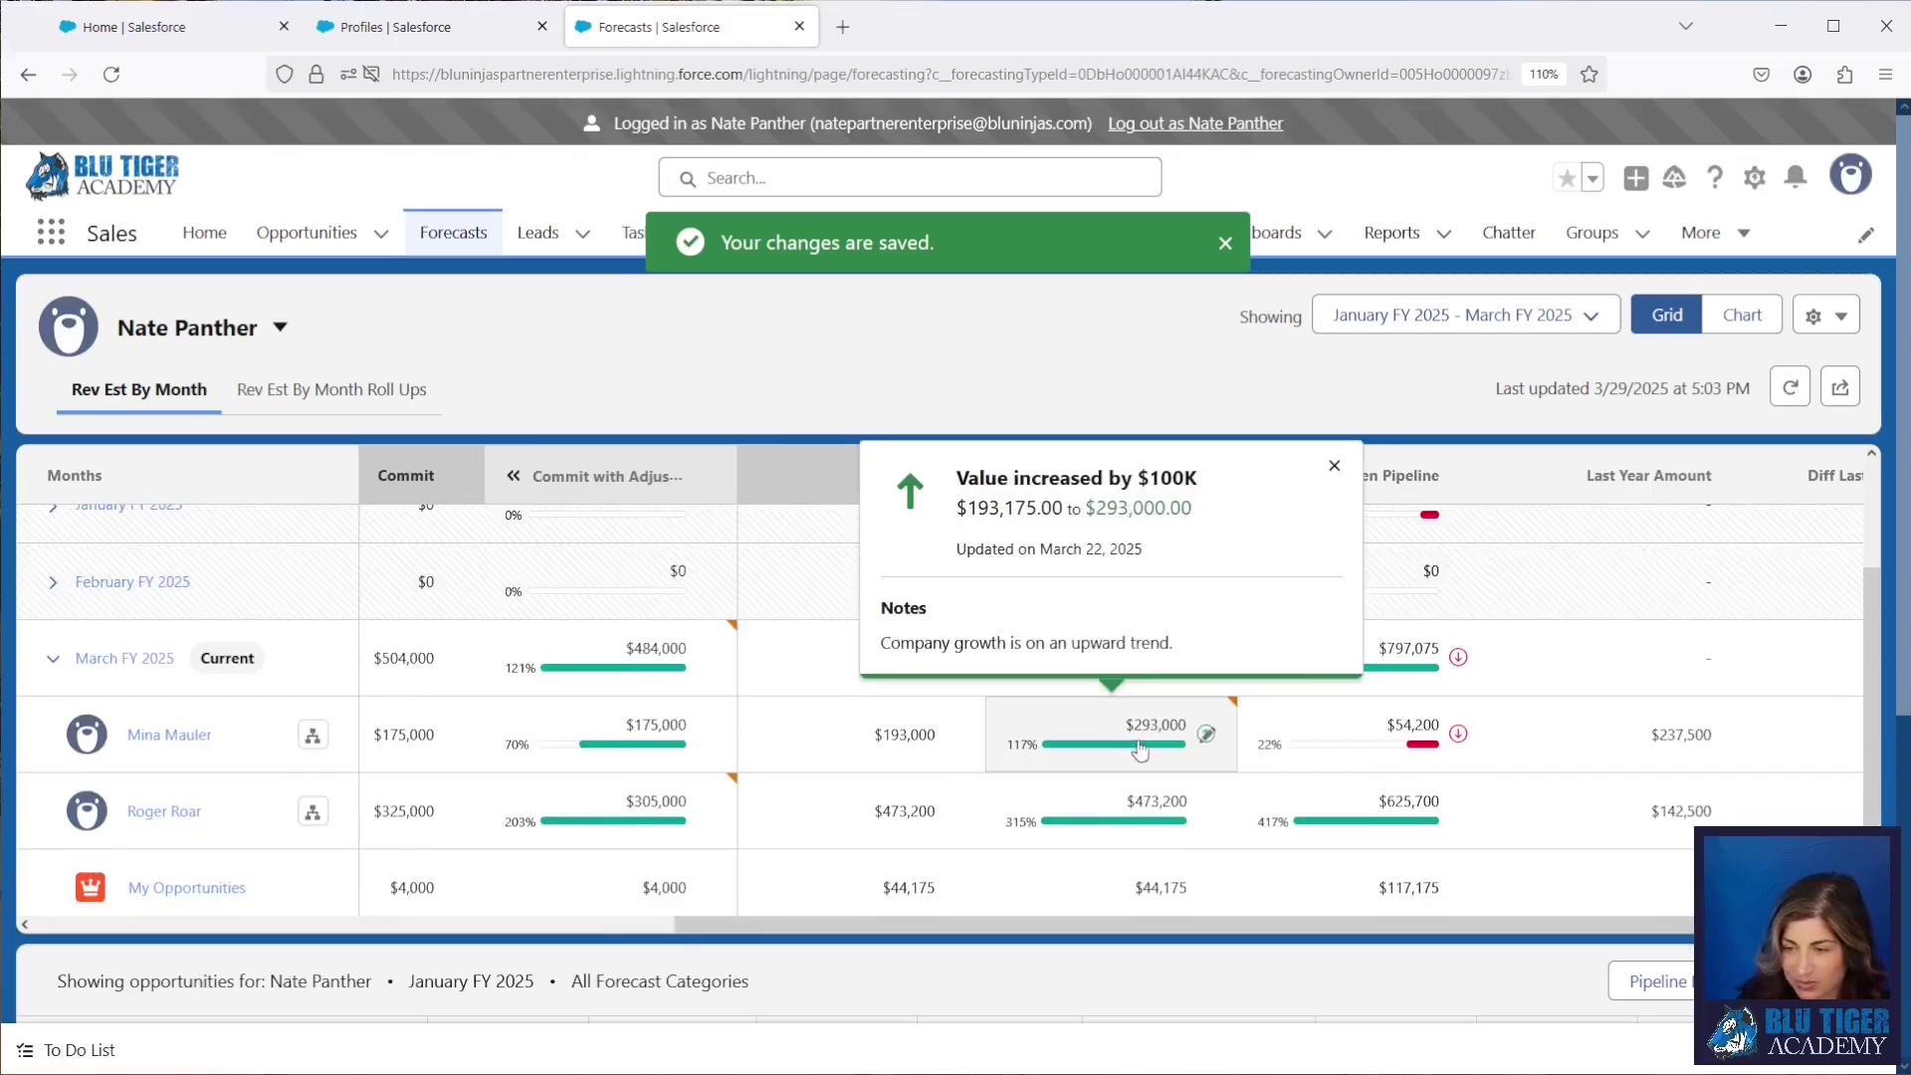
mouse_move(1204, 749)
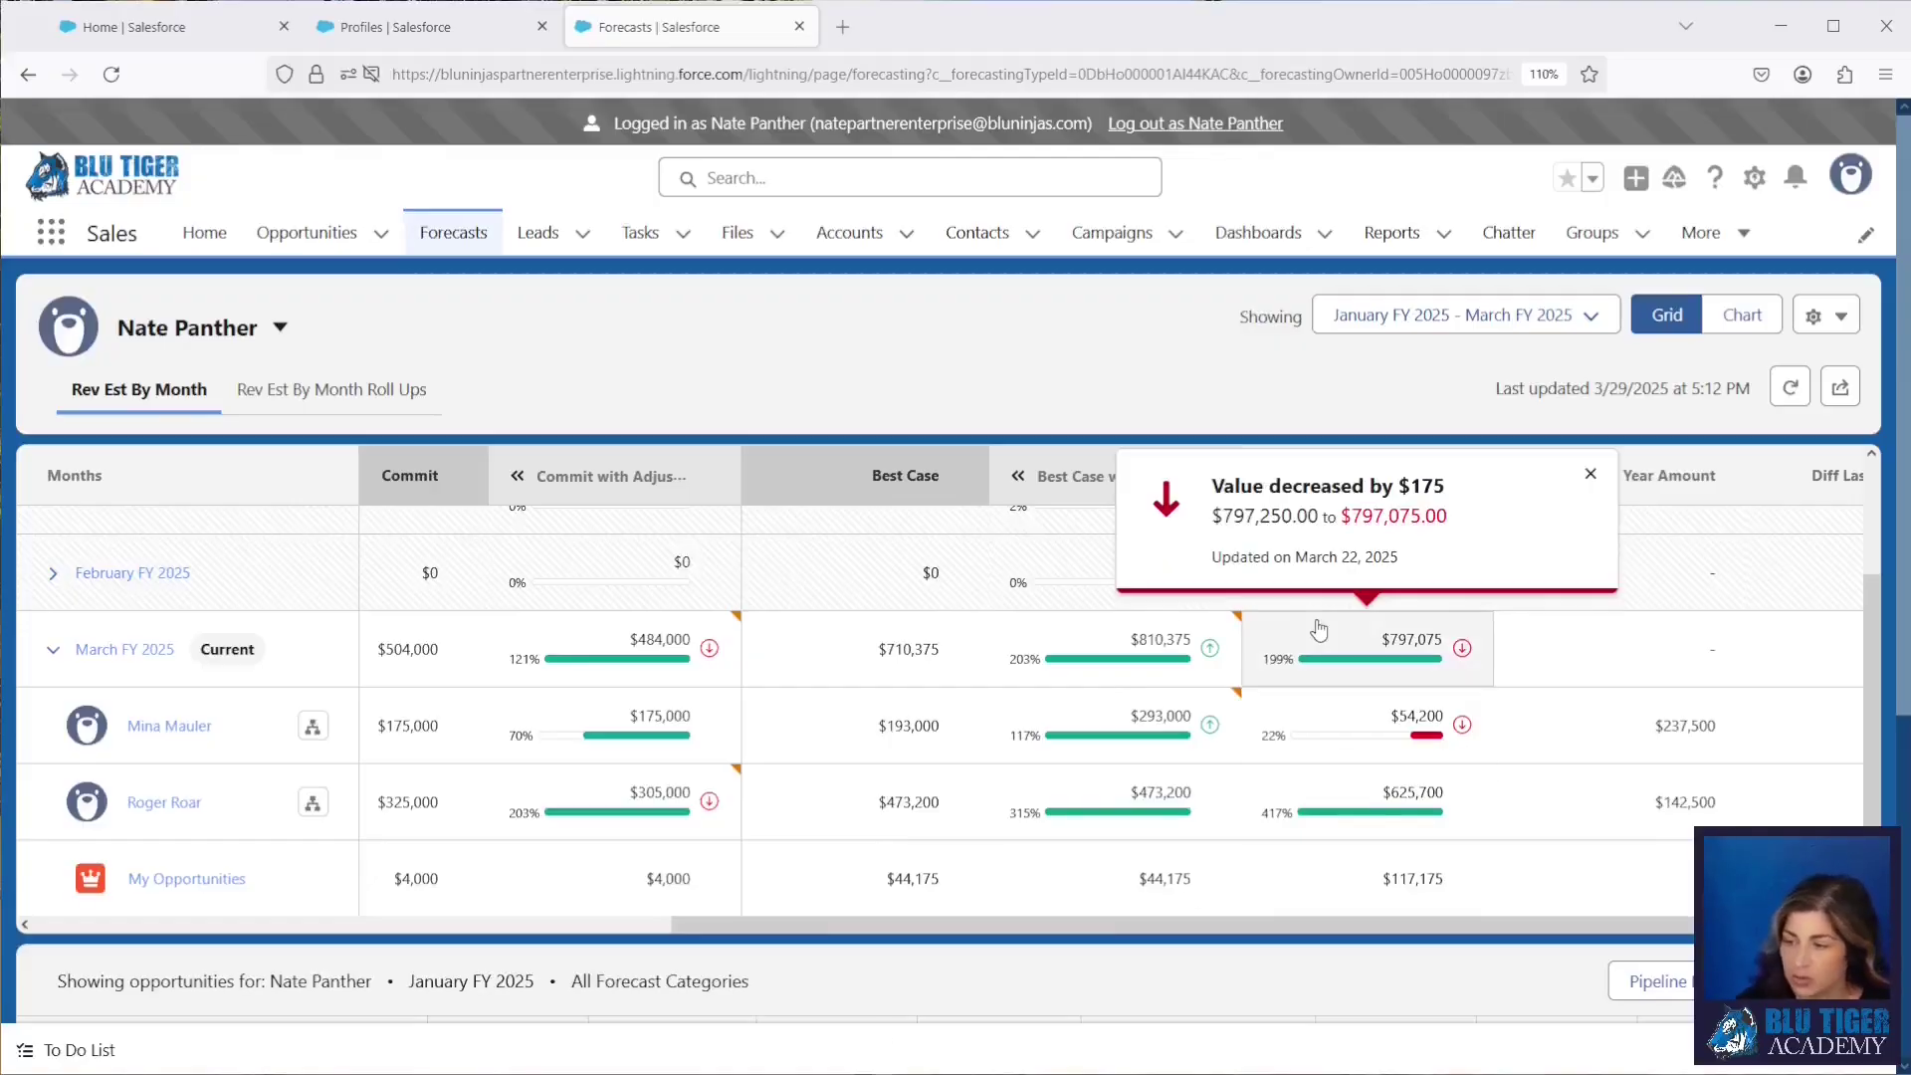
Step: Scroll down to the four January FY 2025 opportunities below the forecast grid
scroll(1732, 726, "down", 3)
scroll(1748, 742, "down", 2)
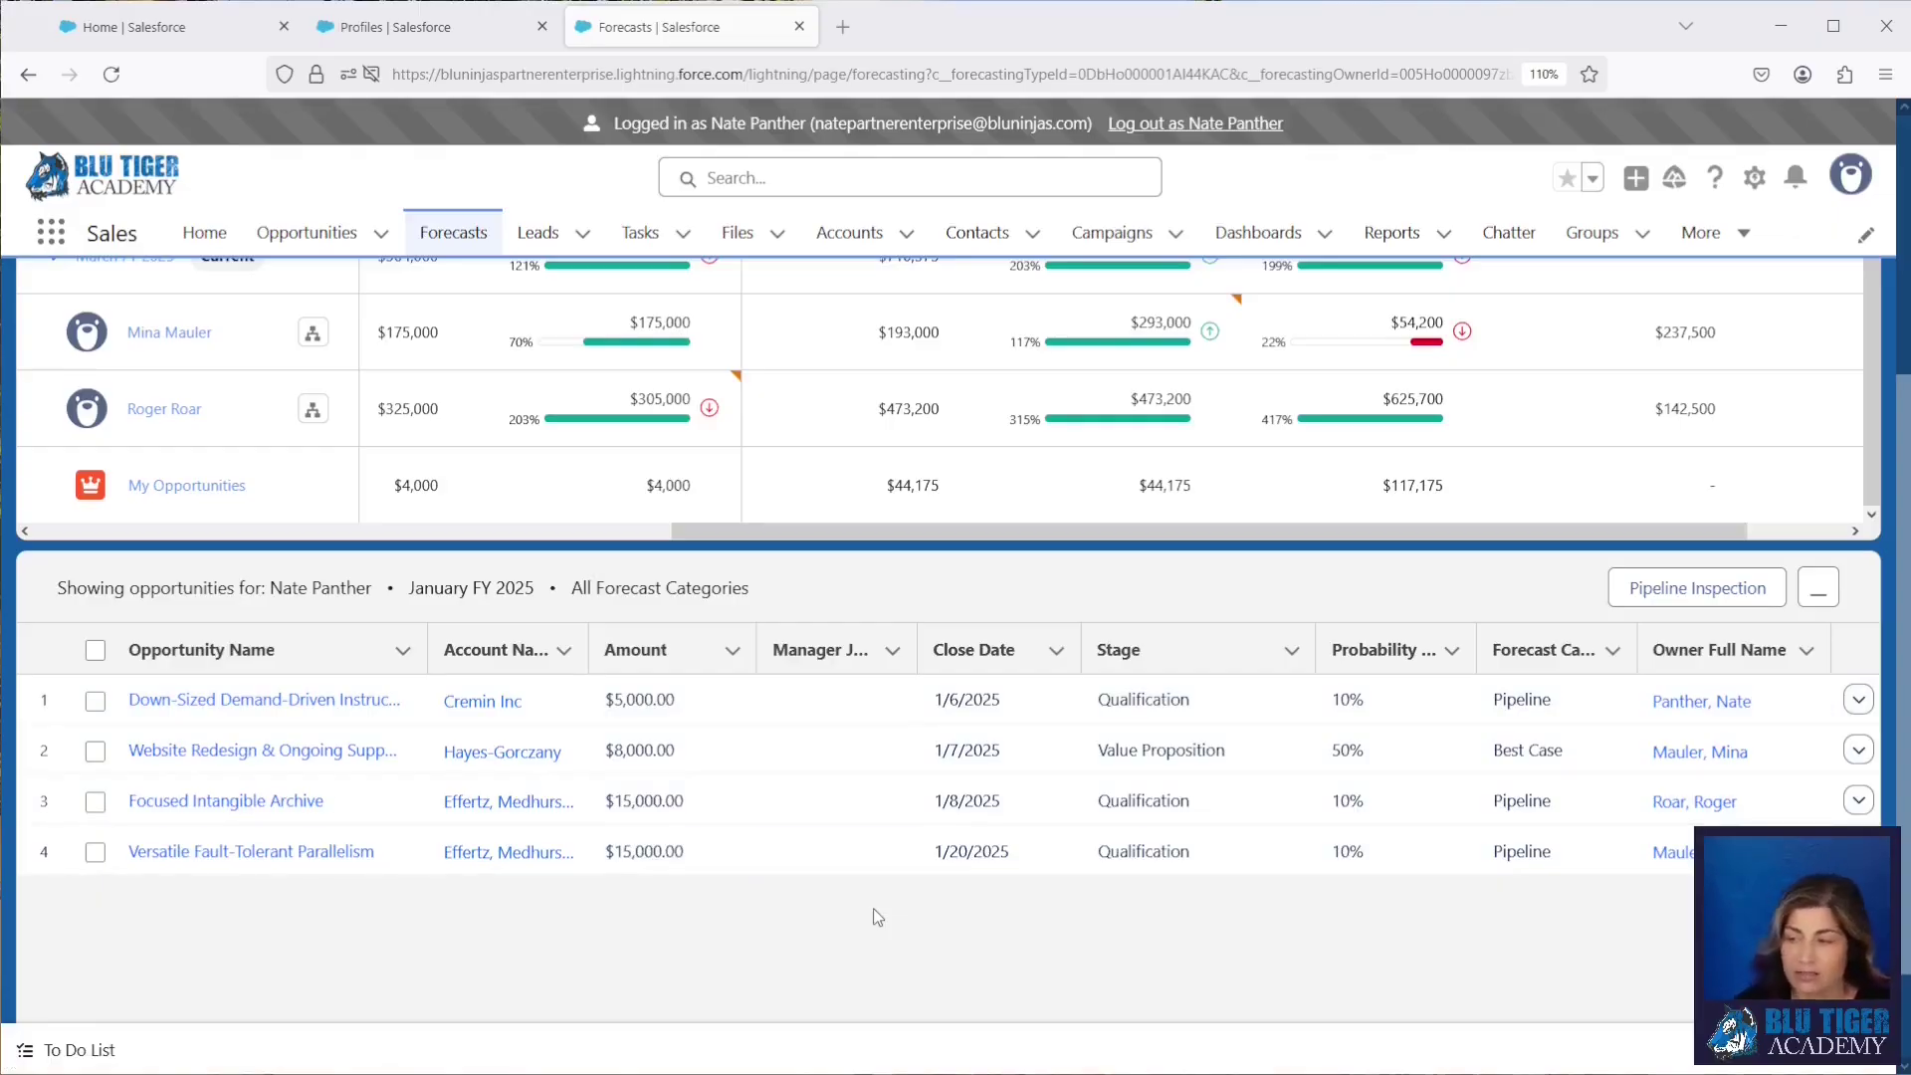
Step: Set Manager Judgment to IN for Website Redesign & Ongoing Support, Focused Intangible Archive and Versatile Fault-Tolerant Parallelism
left_click(94, 751)
left_click(95, 801)
left_click(95, 853)
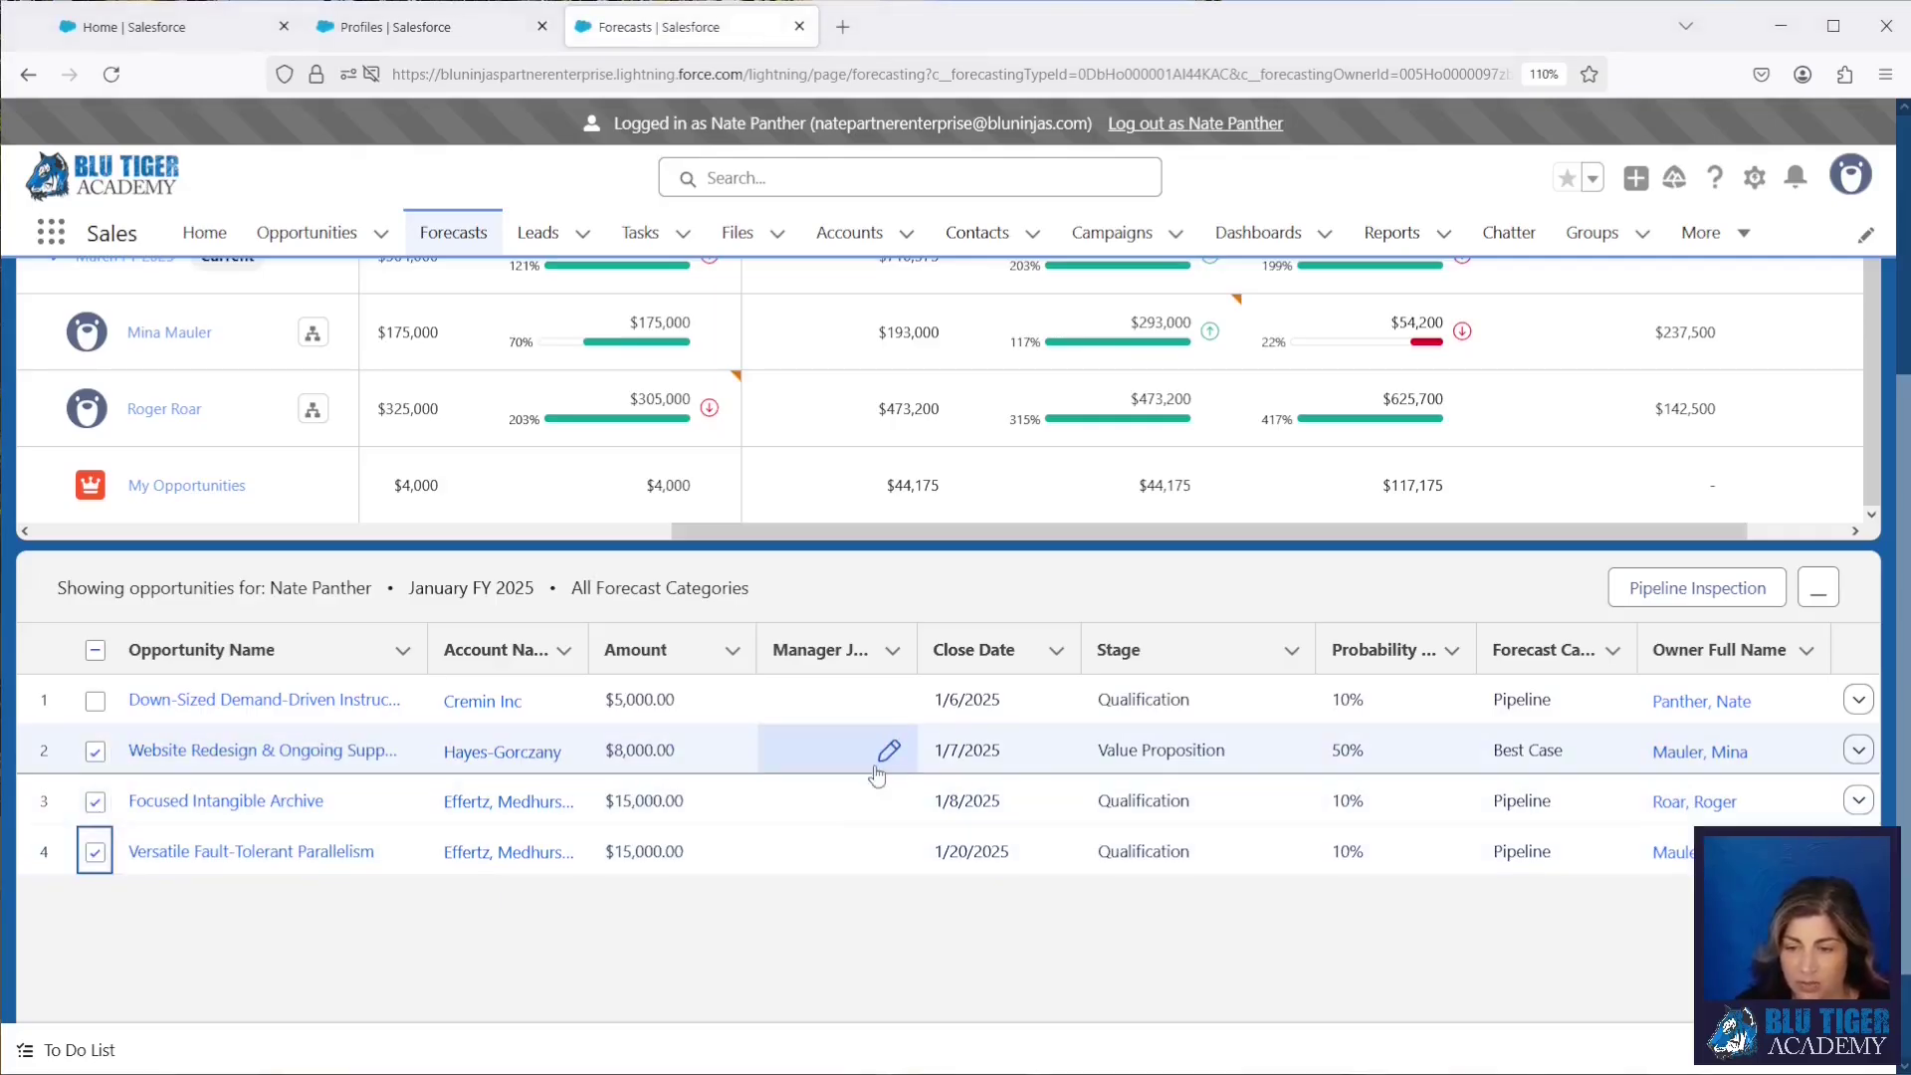
left_click(889, 752)
left_click(889, 765)
left_click(841, 889)
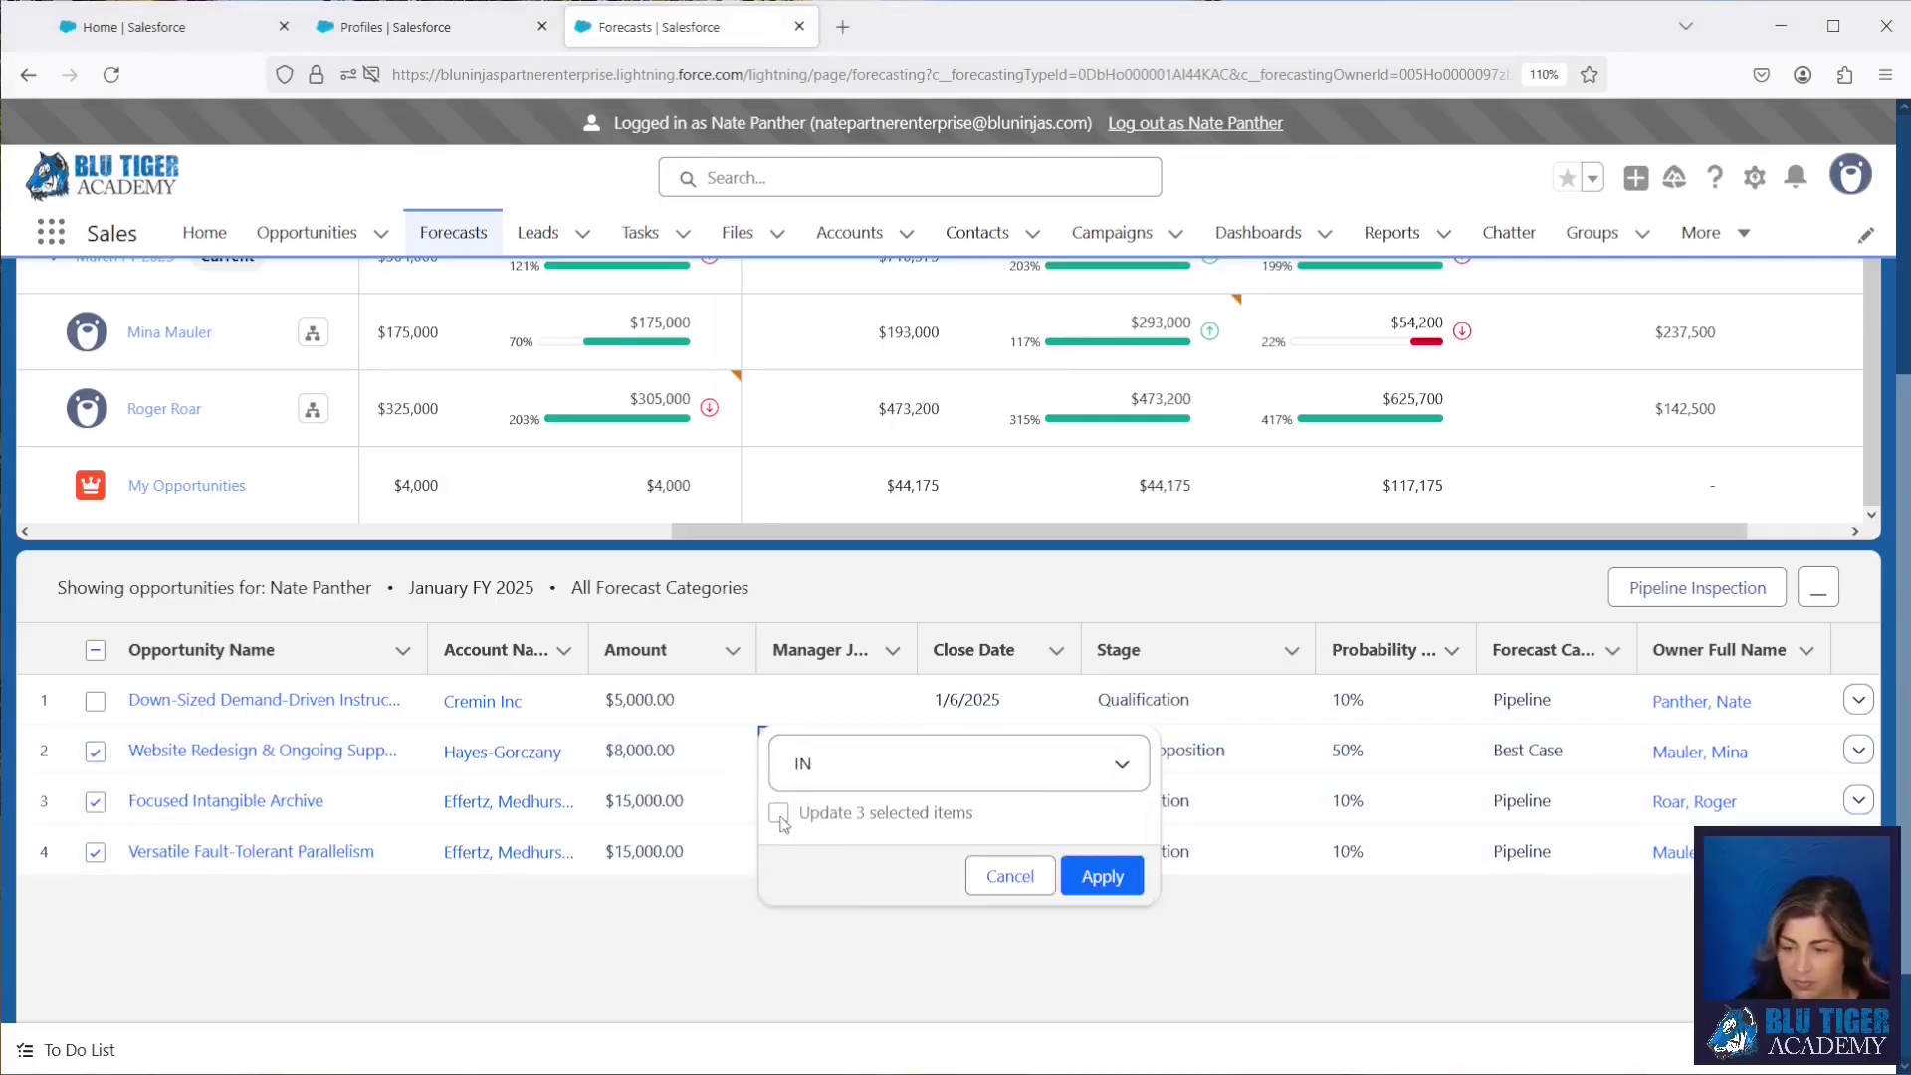
left_click(780, 810)
left_click(1101, 874)
left_click(995, 1058)
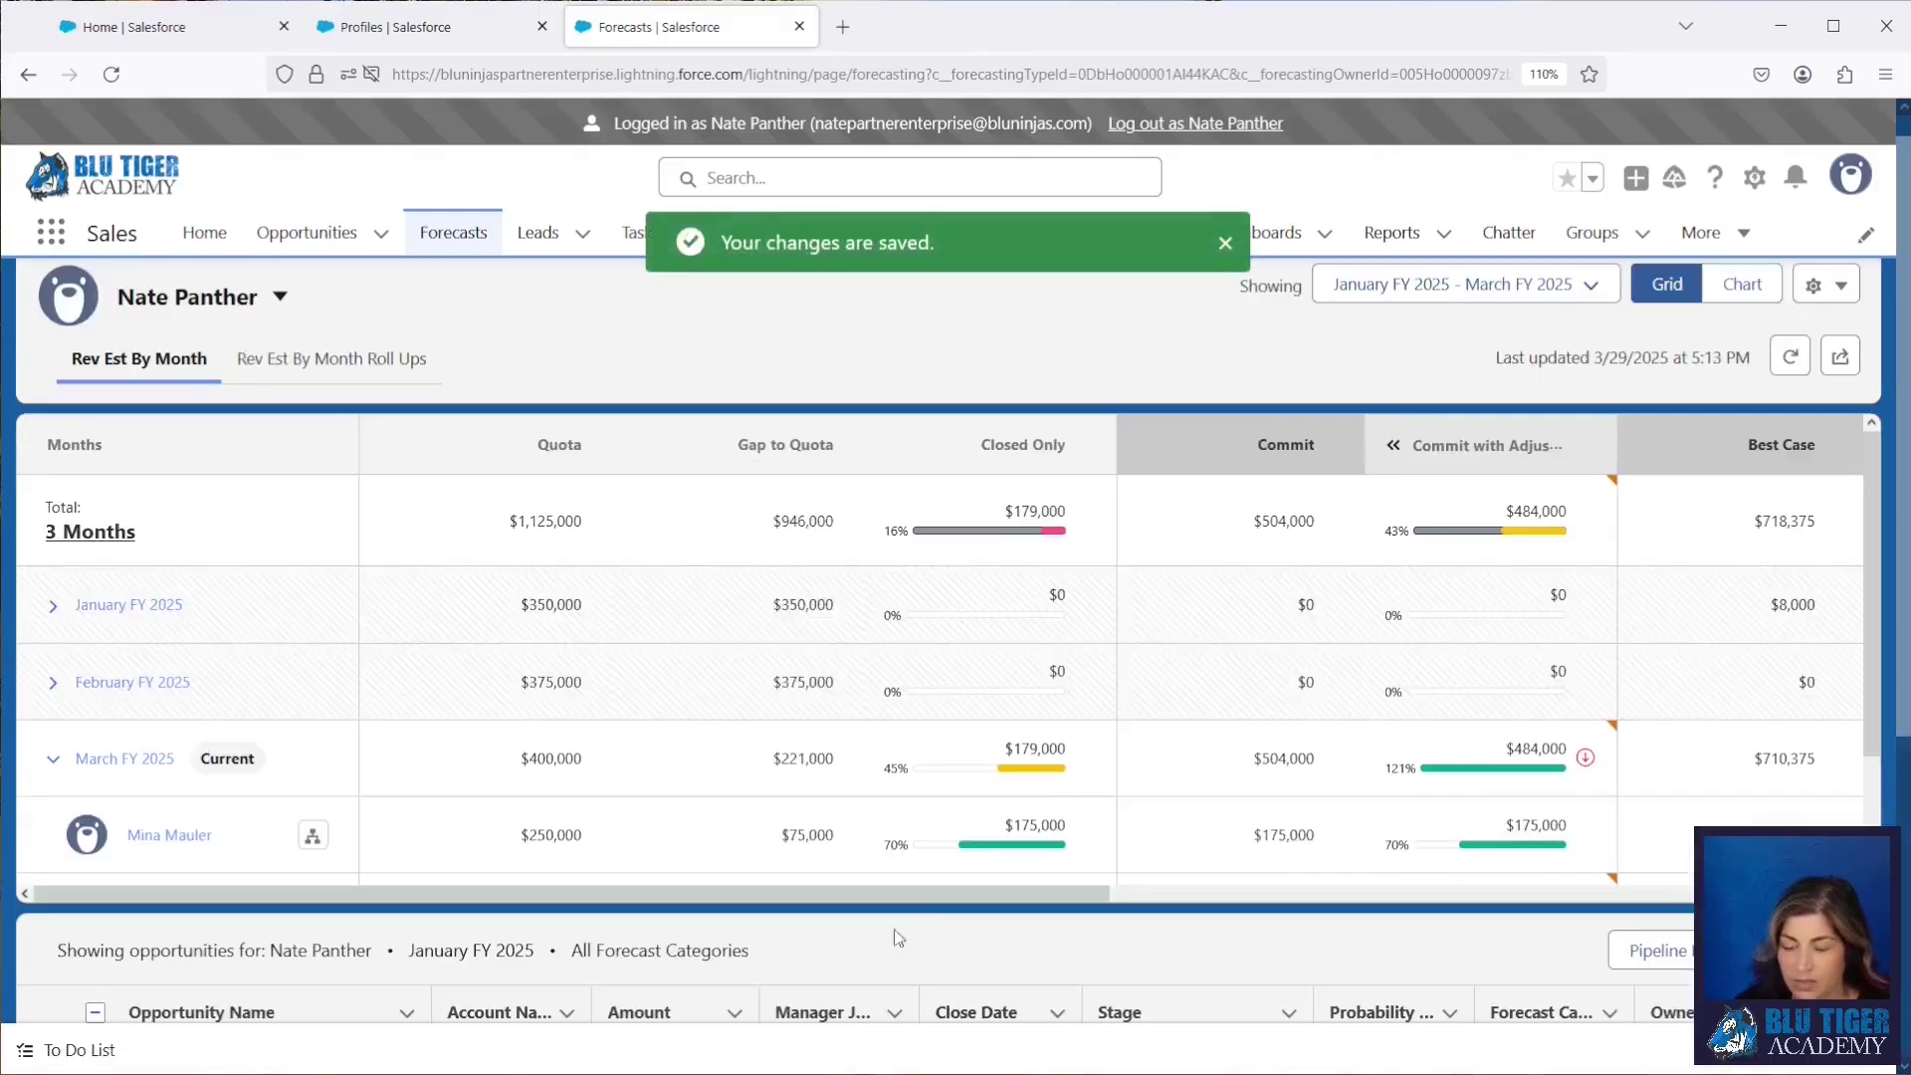
Step: List the opportunities behind the rep's adjusted March Best Case
scroll(900, 885, "down", 5)
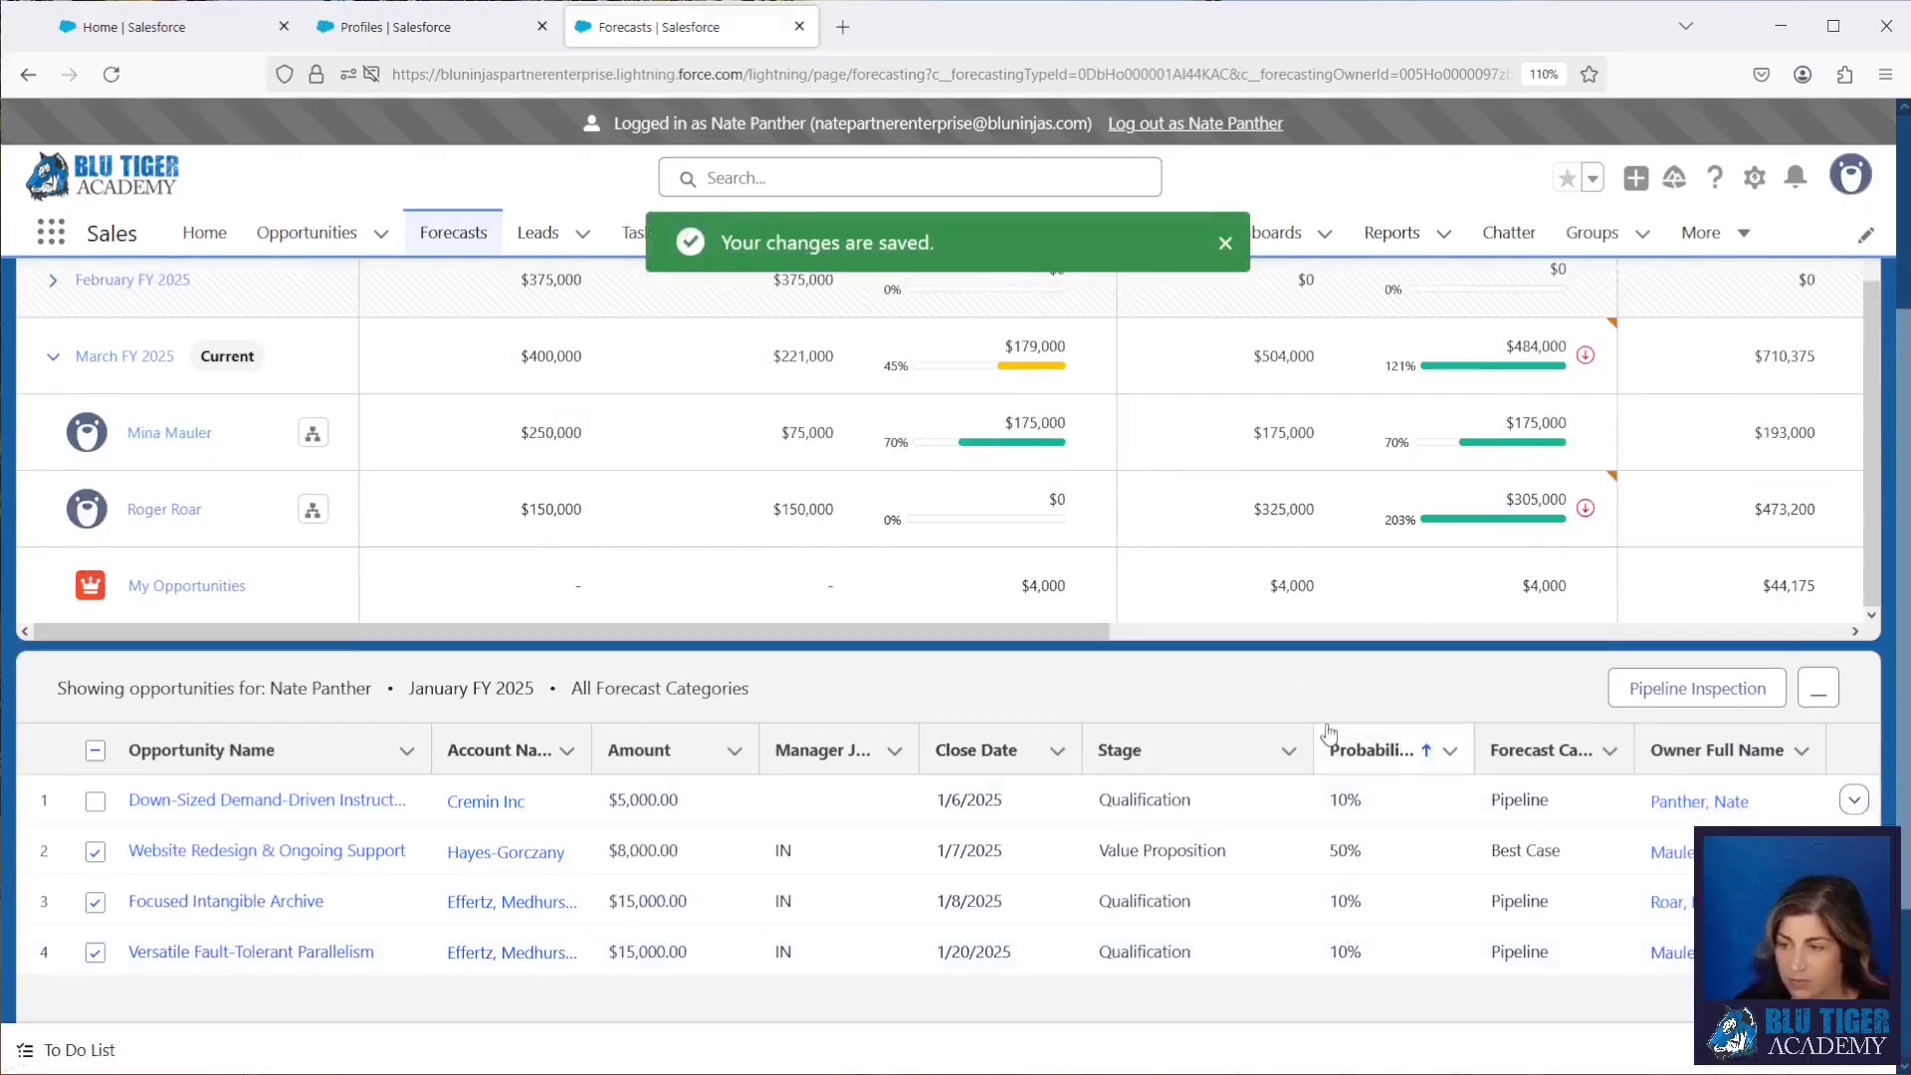
left_click_drag(1099, 631, 1829, 654)
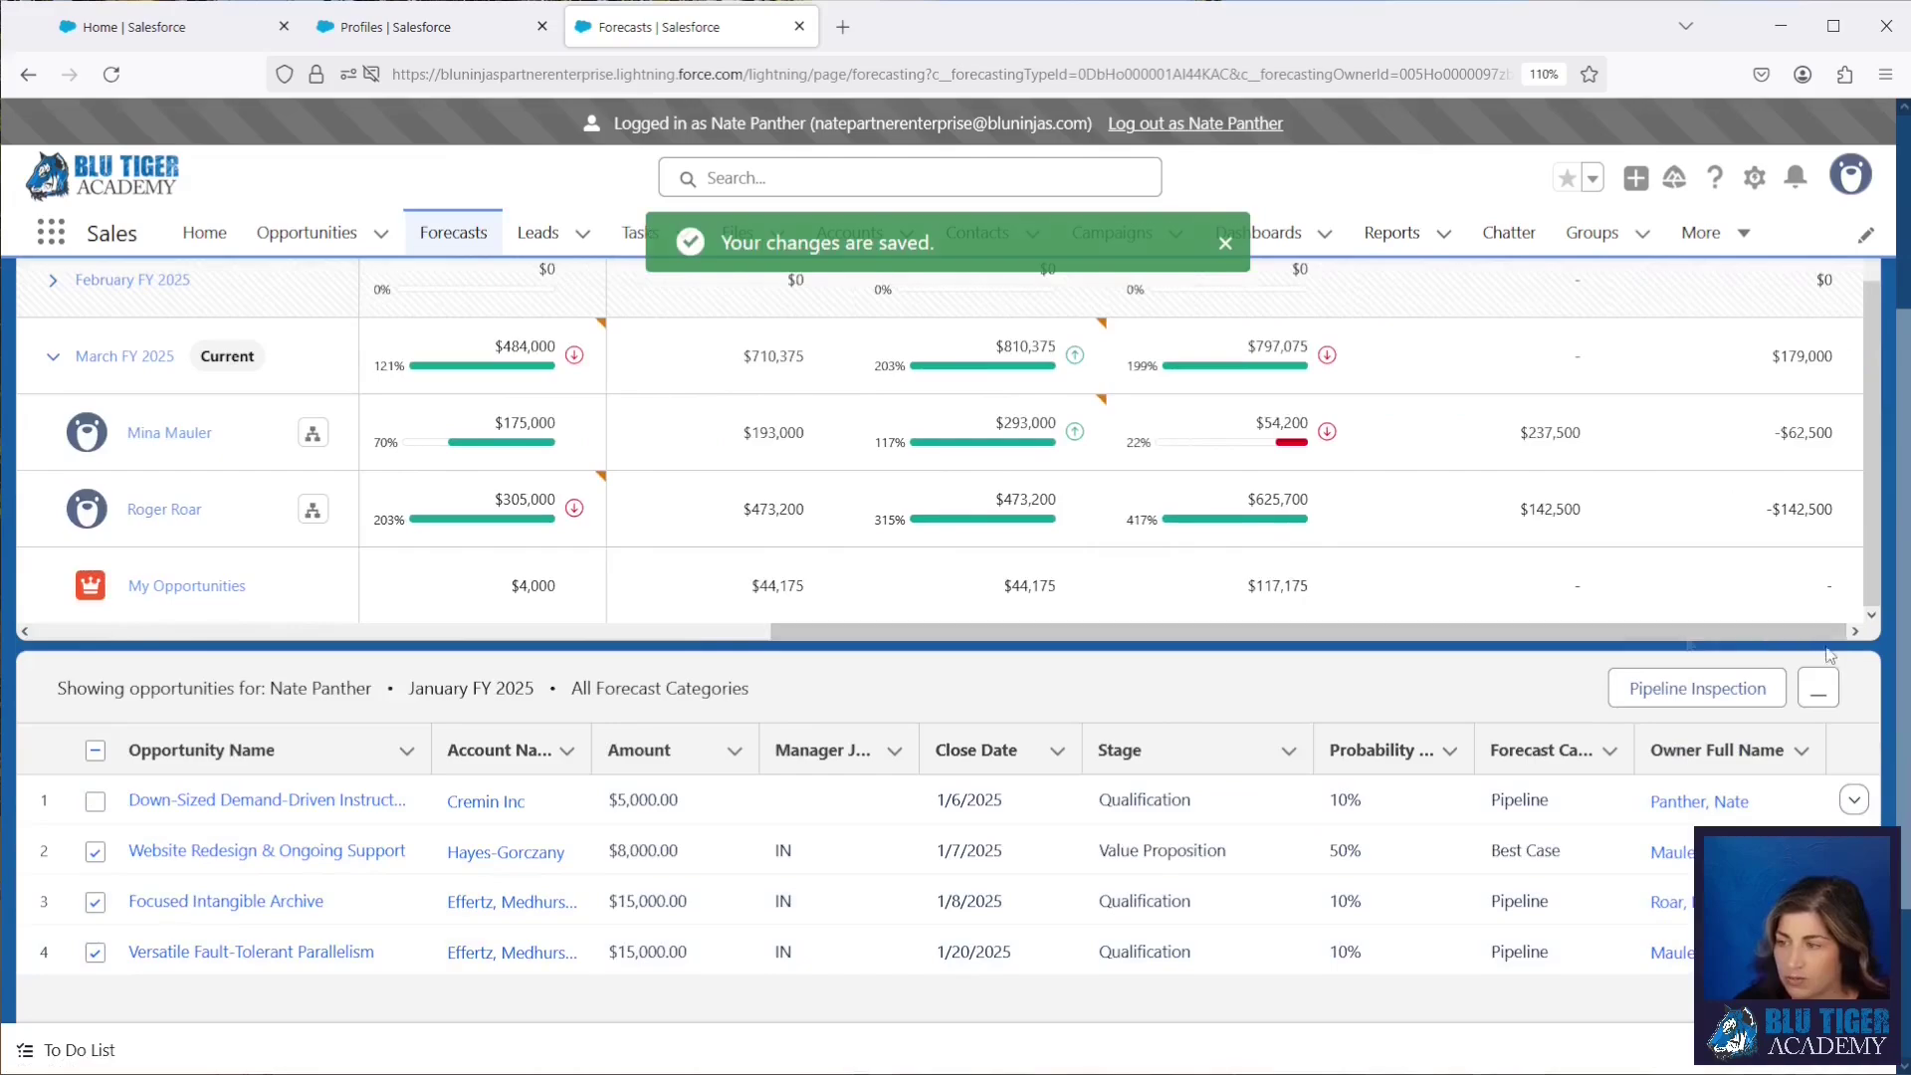
scroll(1294, 582, "up", 2)
mouse_move(1252, 554)
scroll(1252, 554, "down", 2)
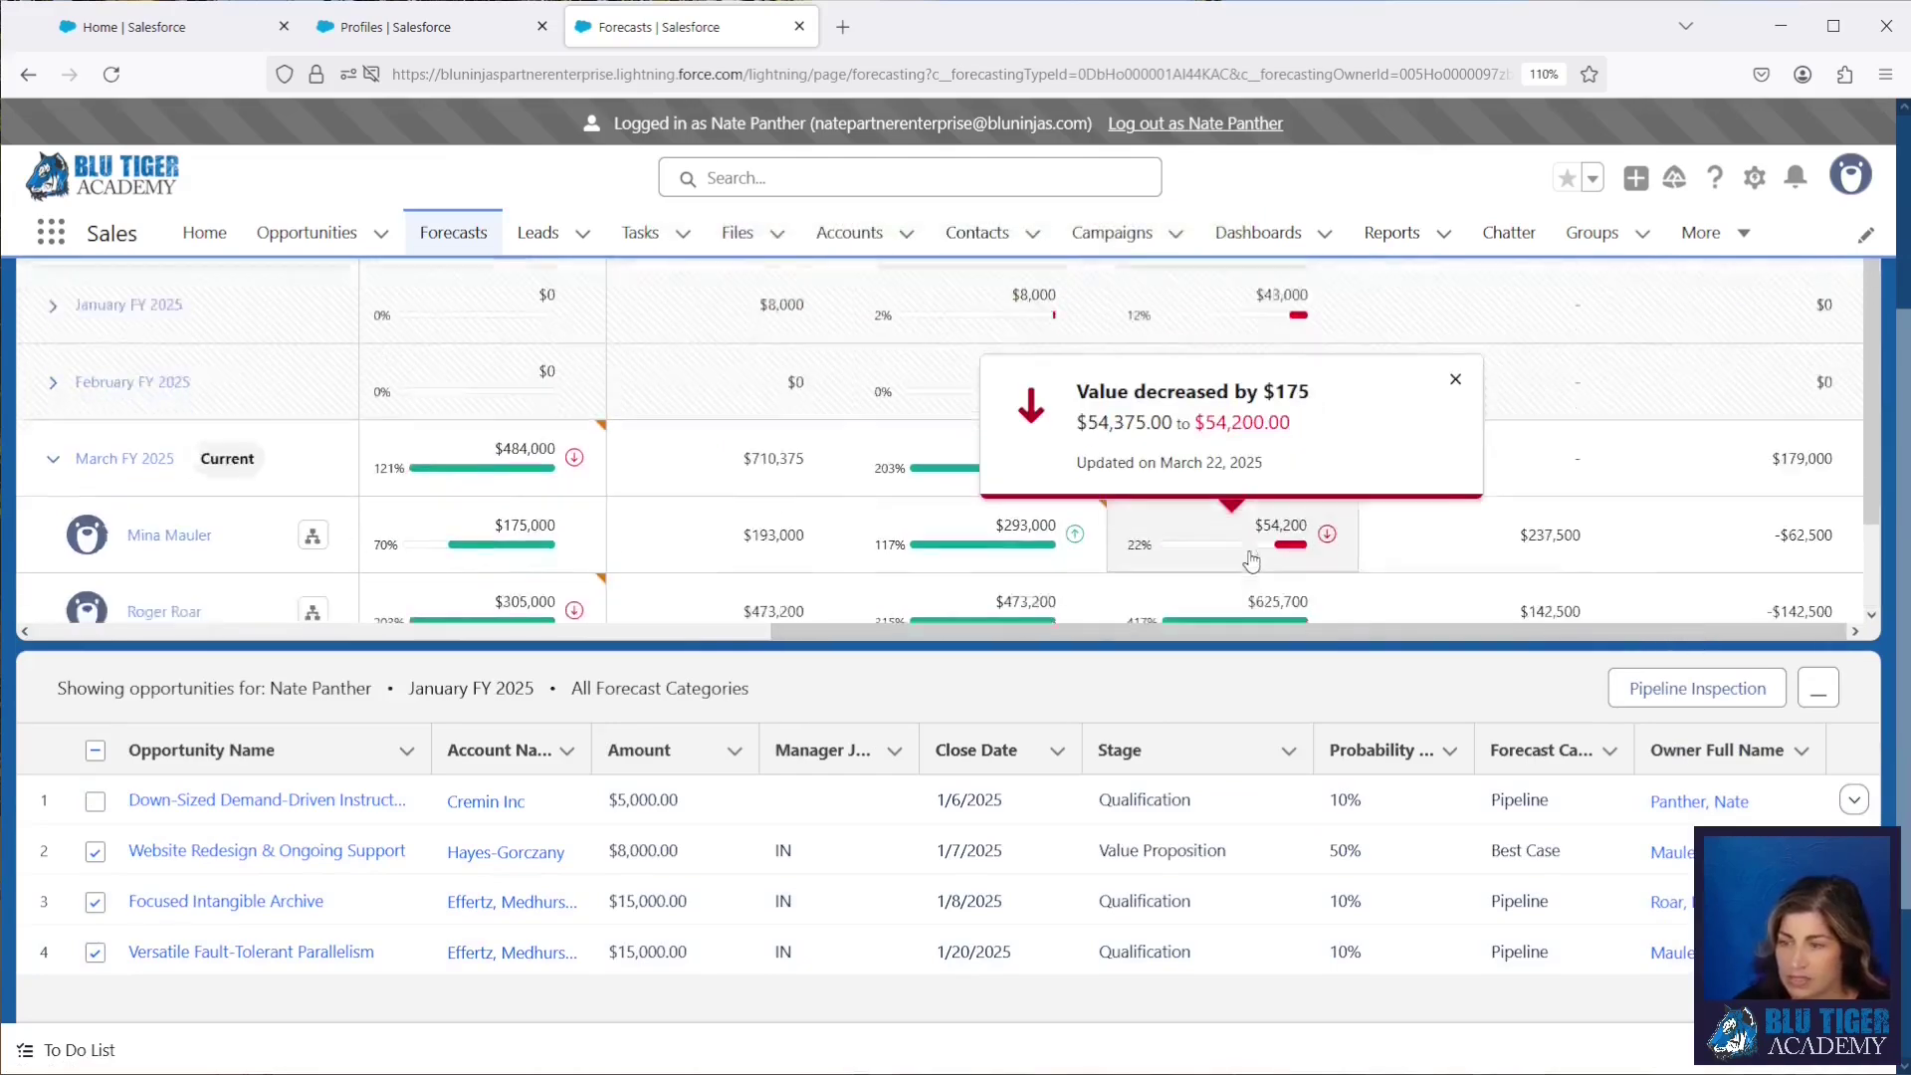
left_click(1187, 349)
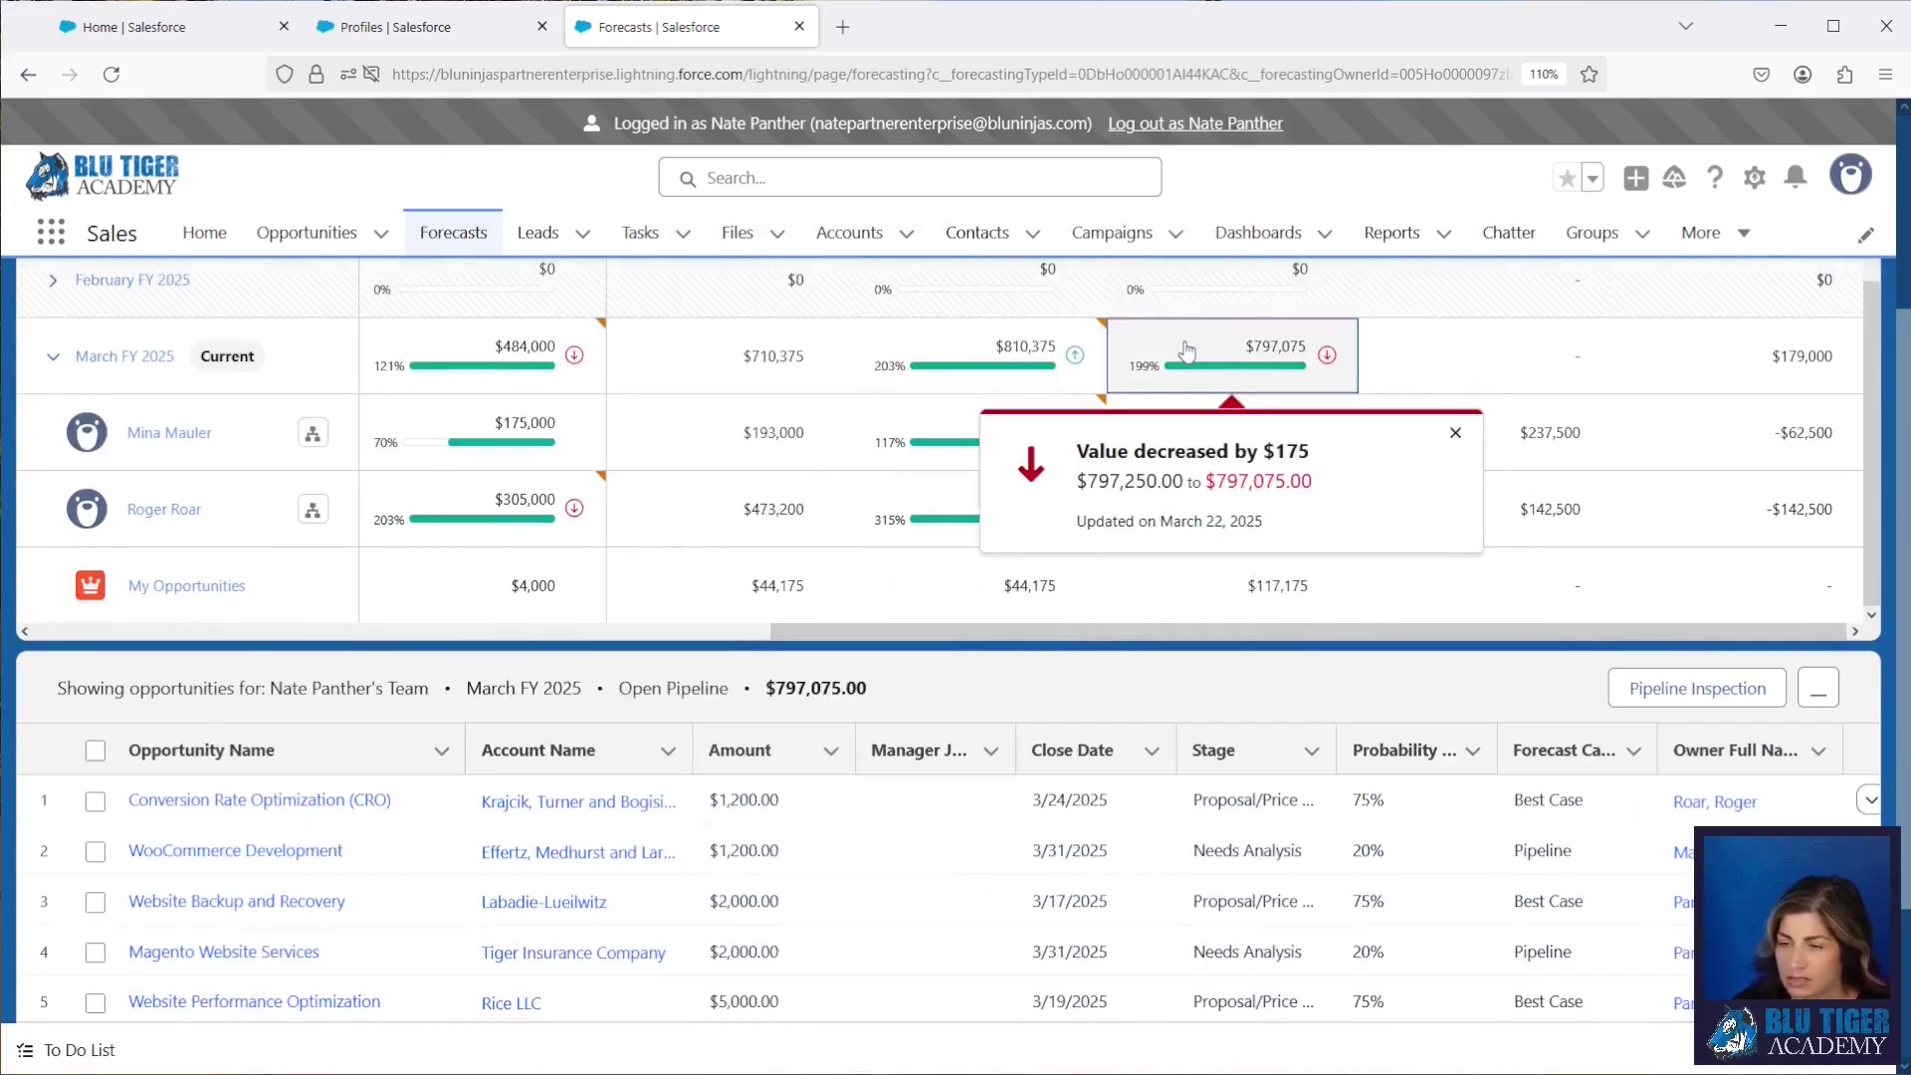
scroll(960, 876, "down", 5)
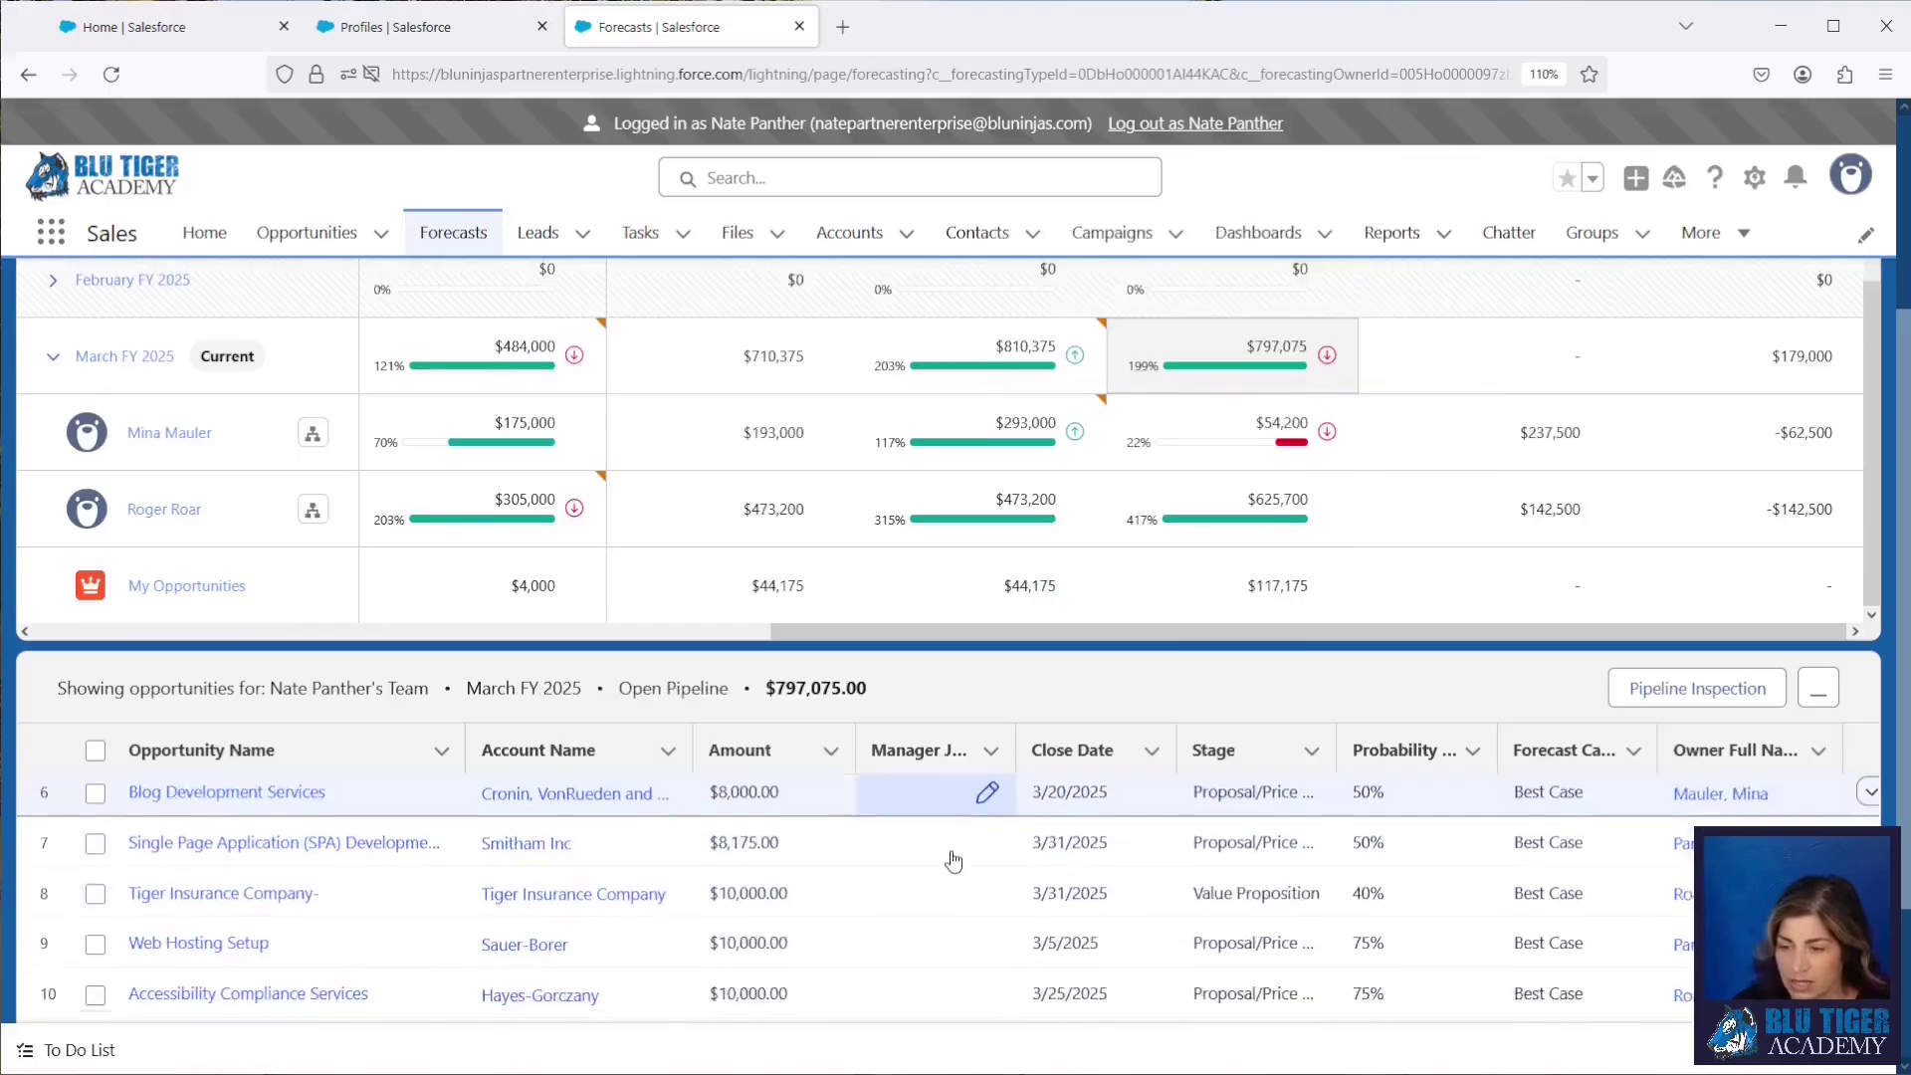
scroll(953, 860, "down", 3)
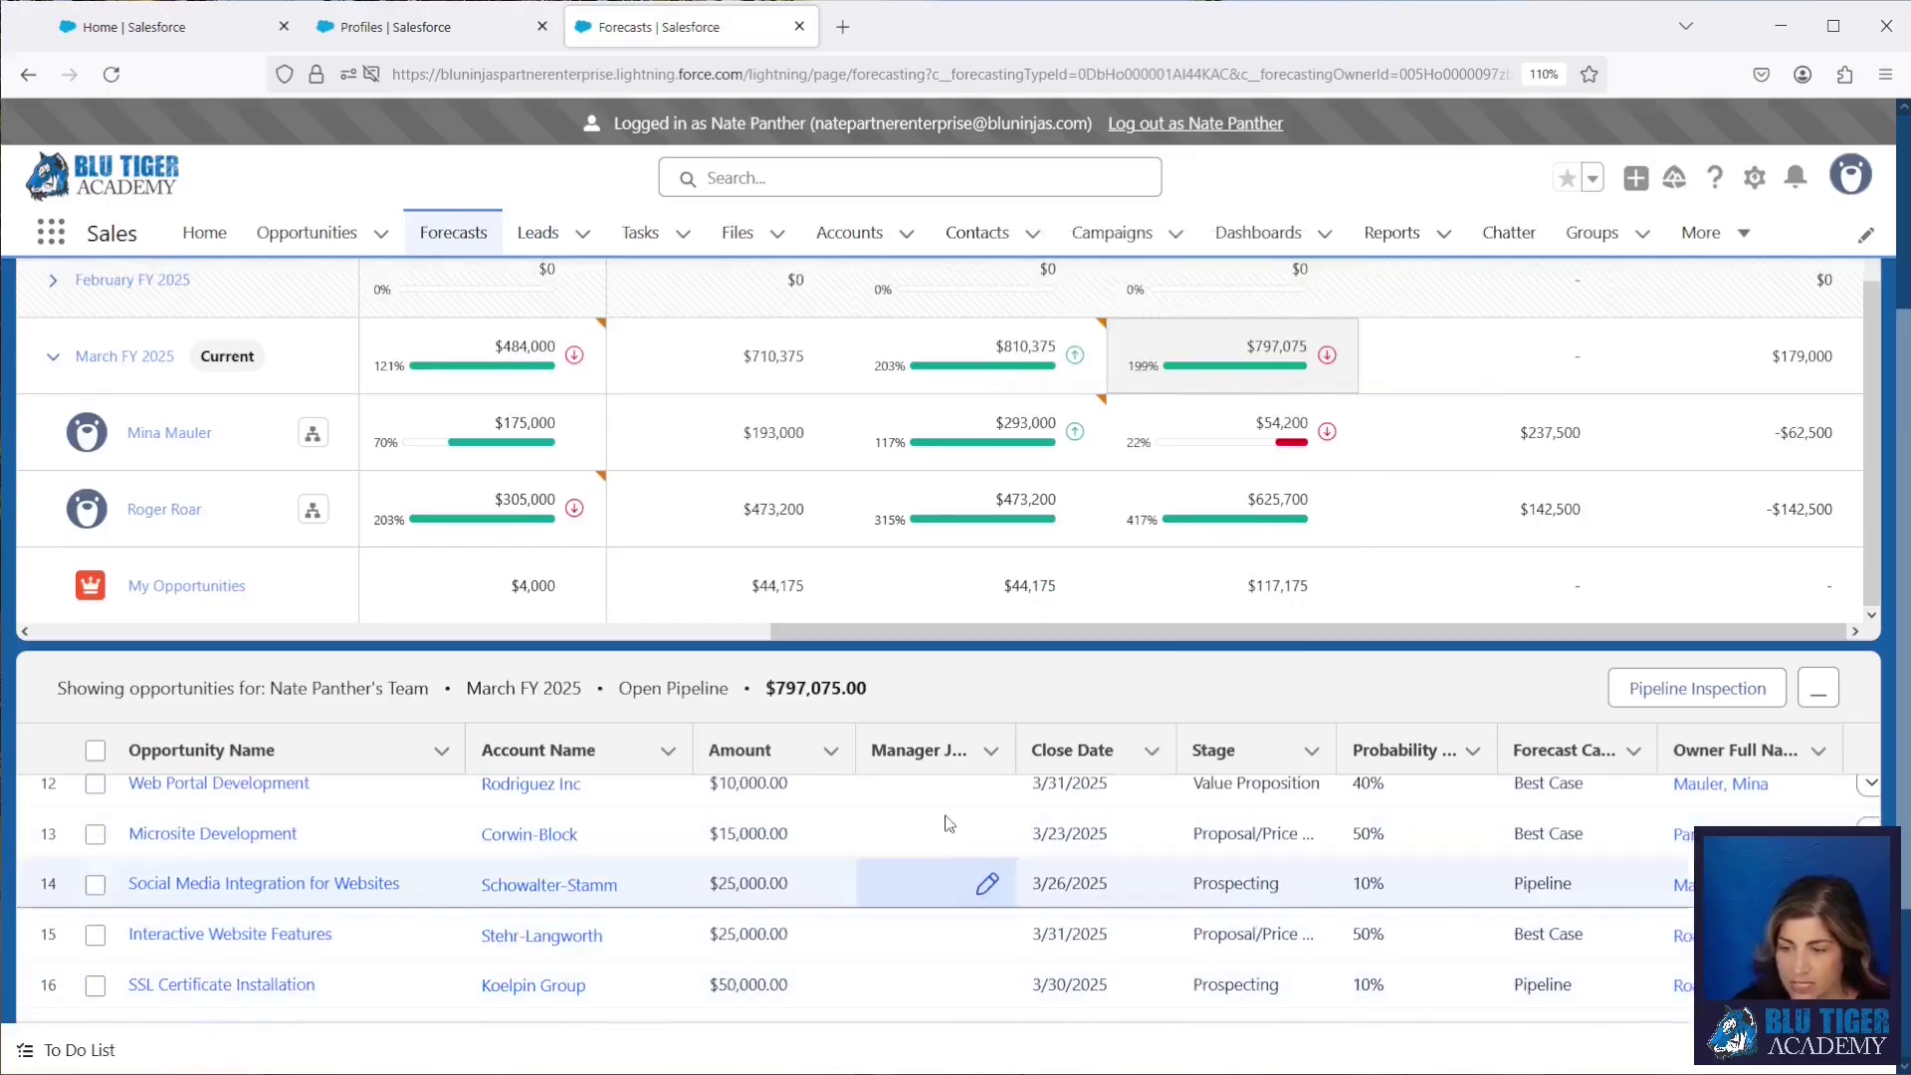
scroll(995, 876, "up", 7)
mouse_move(1204, 373)
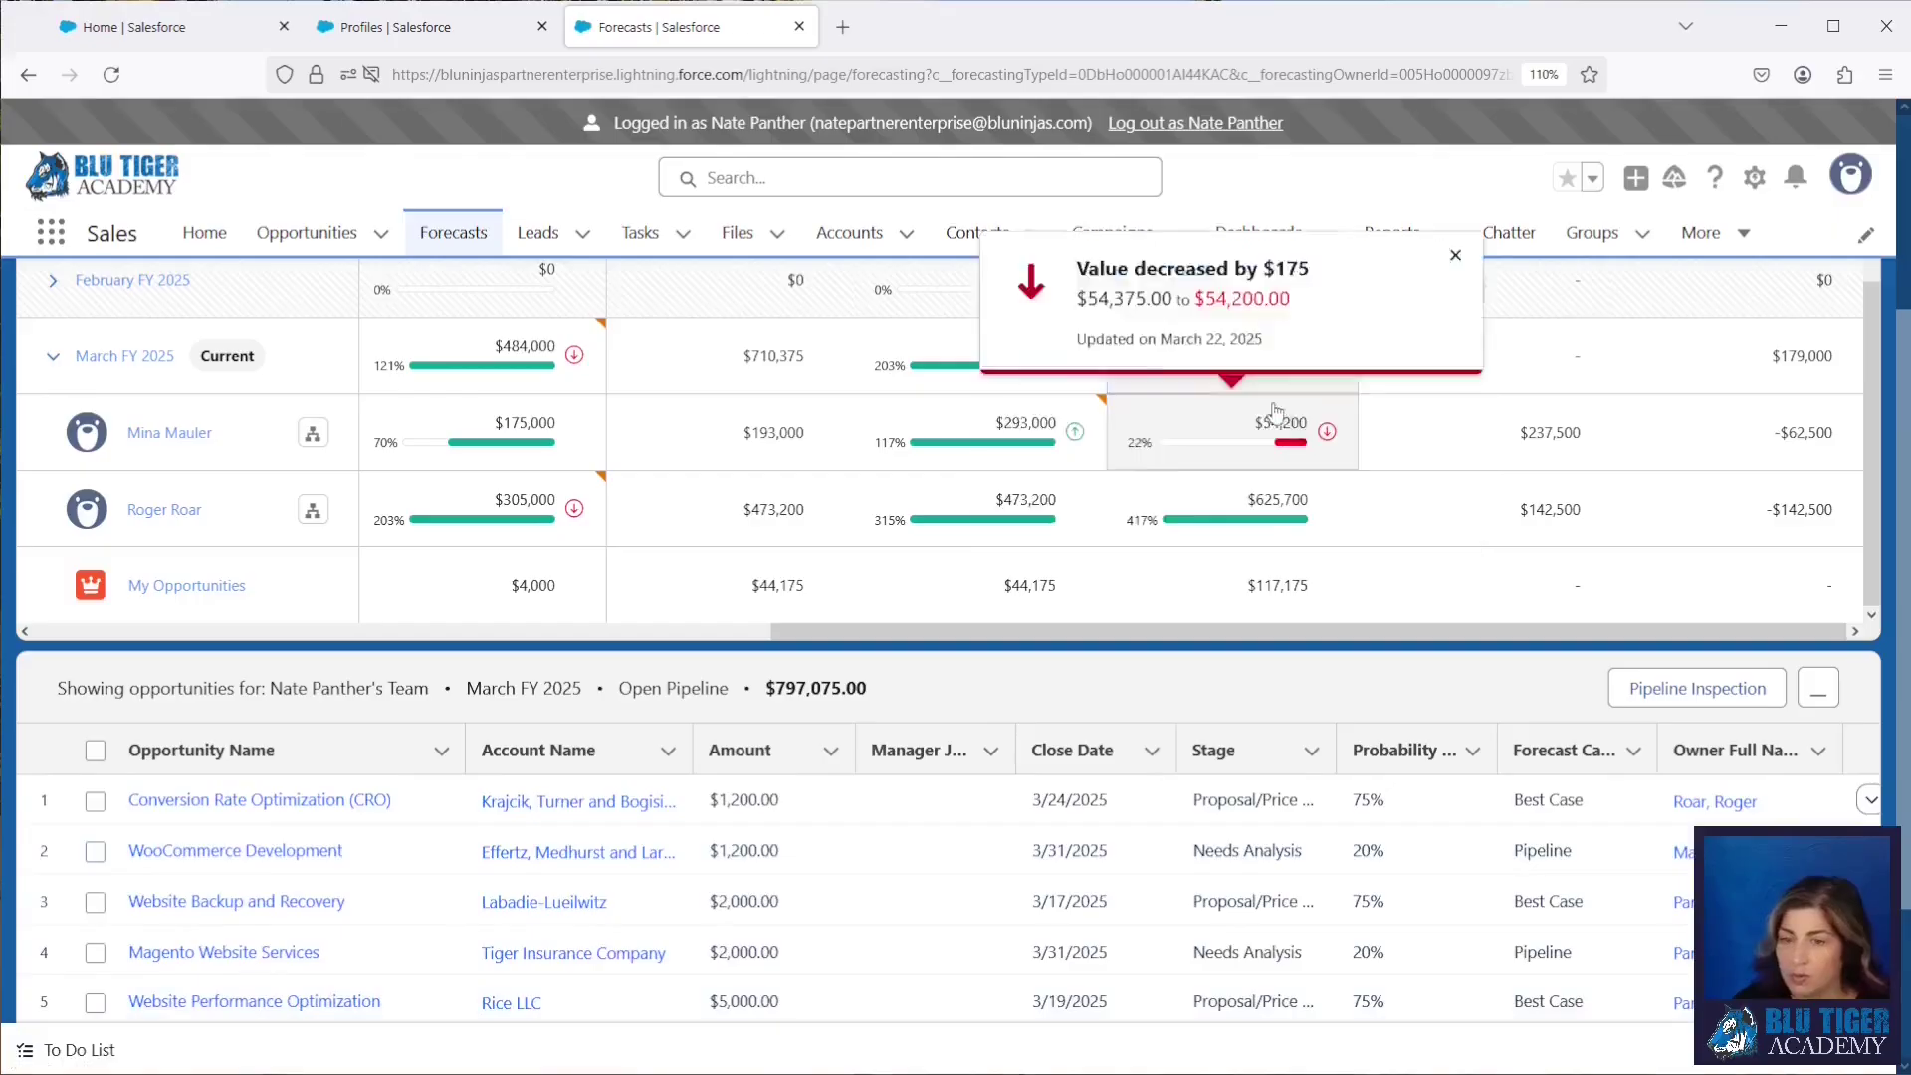
left_click(1146, 426)
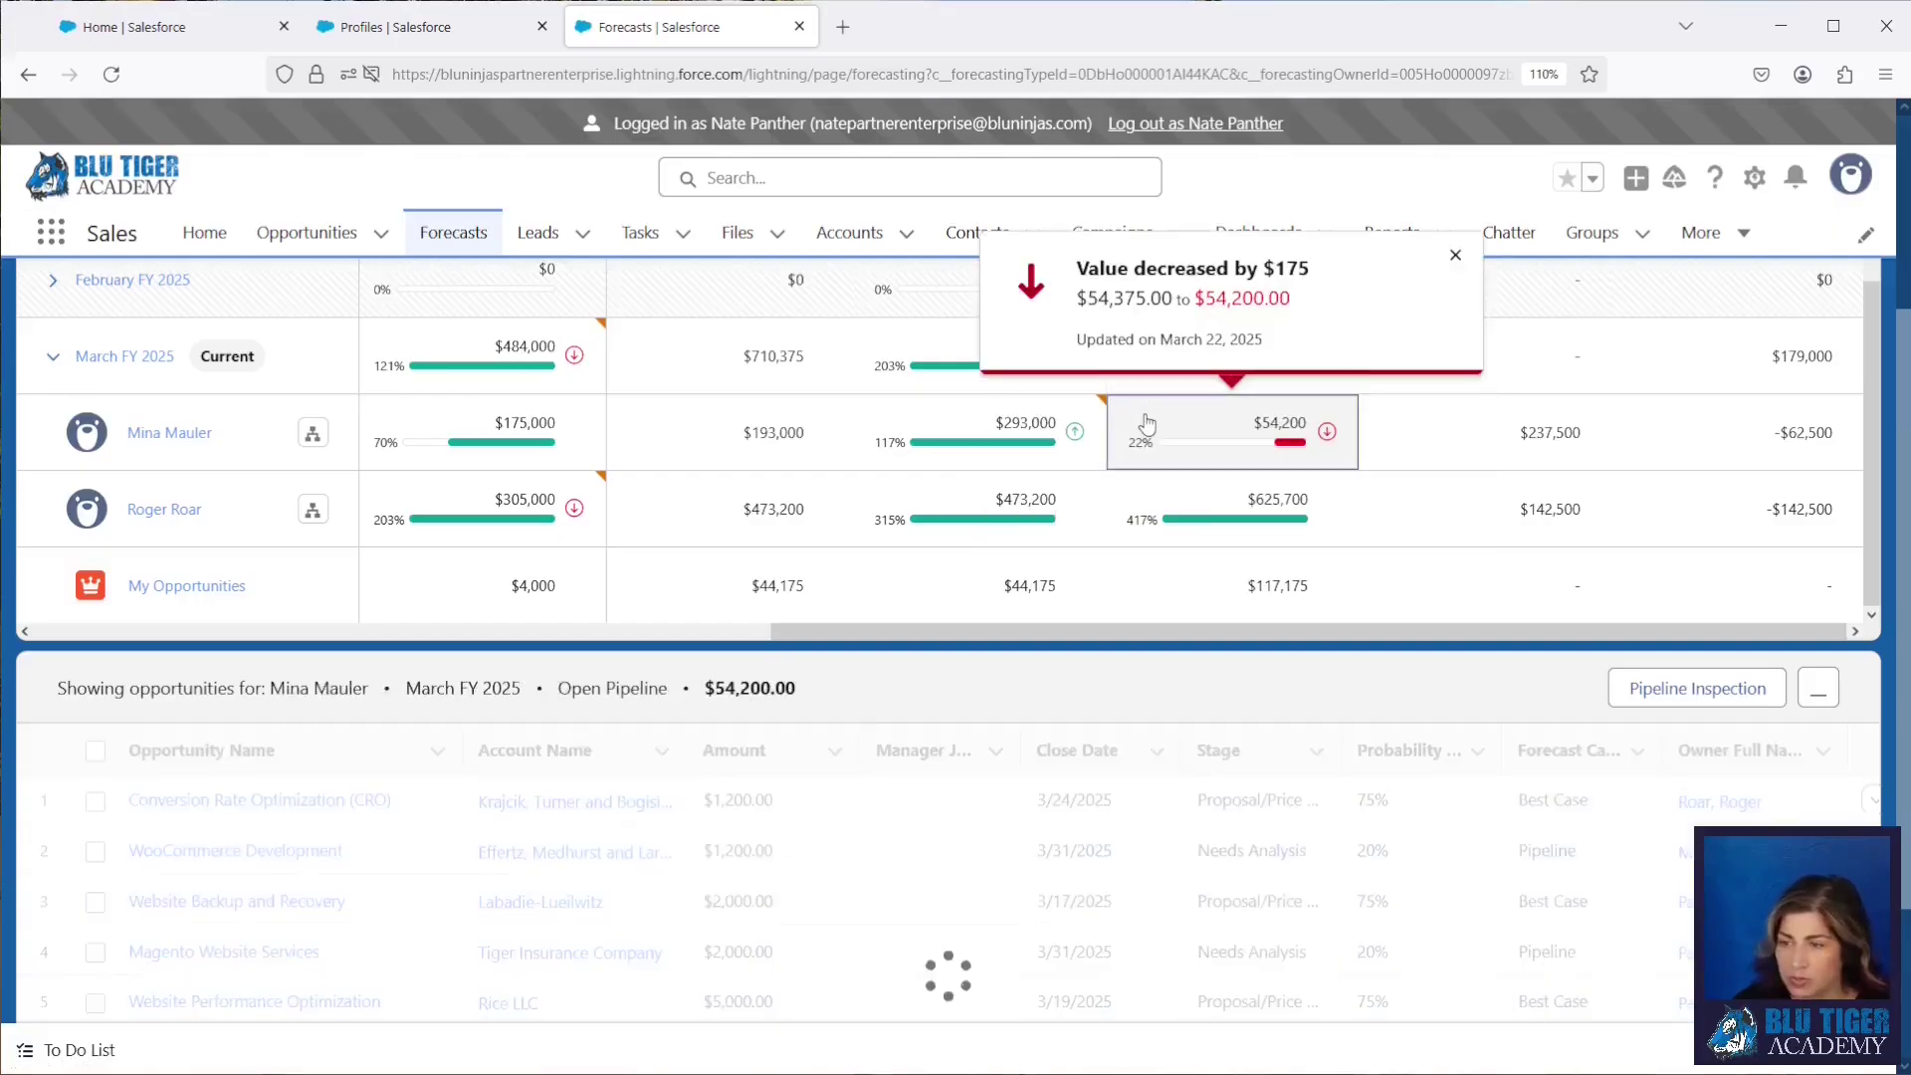
left_click(950, 426)
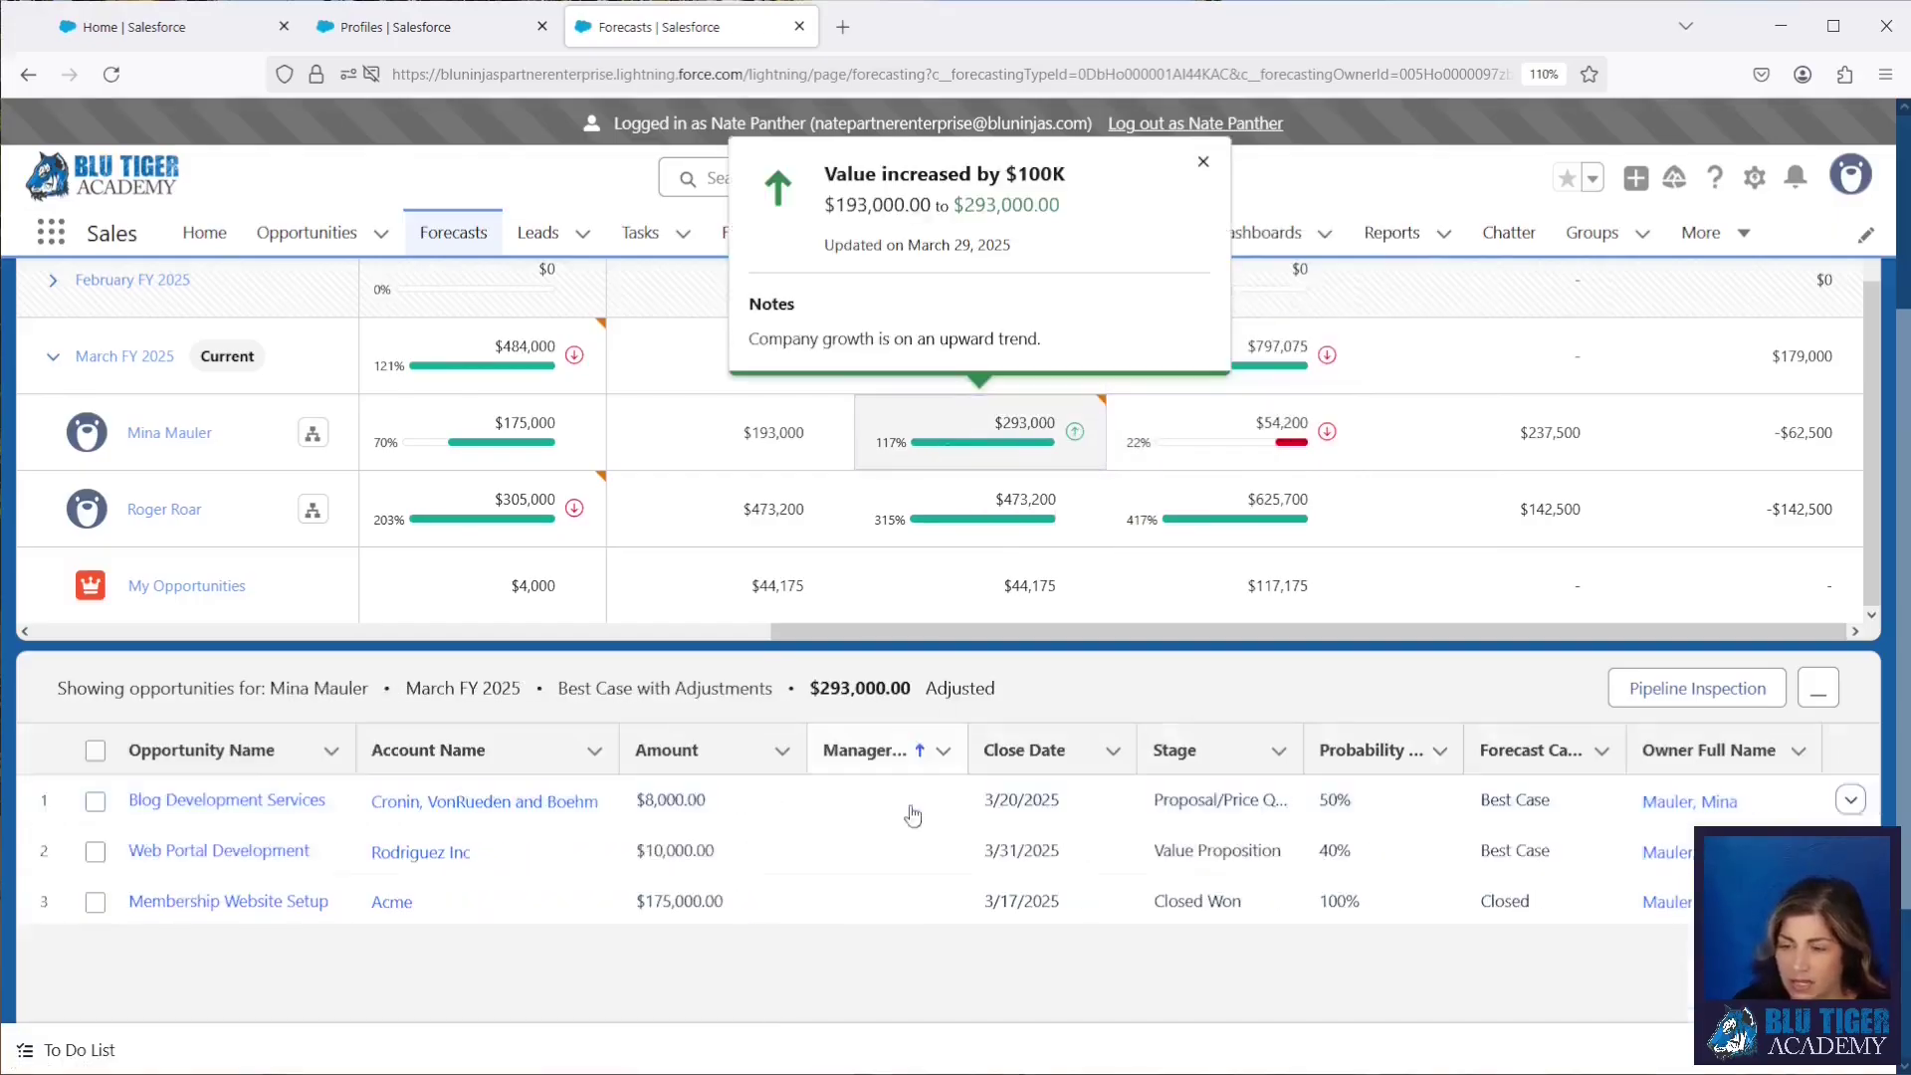
Step: Set Manager Judgment to IN for all three listed opportunities and save
left_click(94, 749)
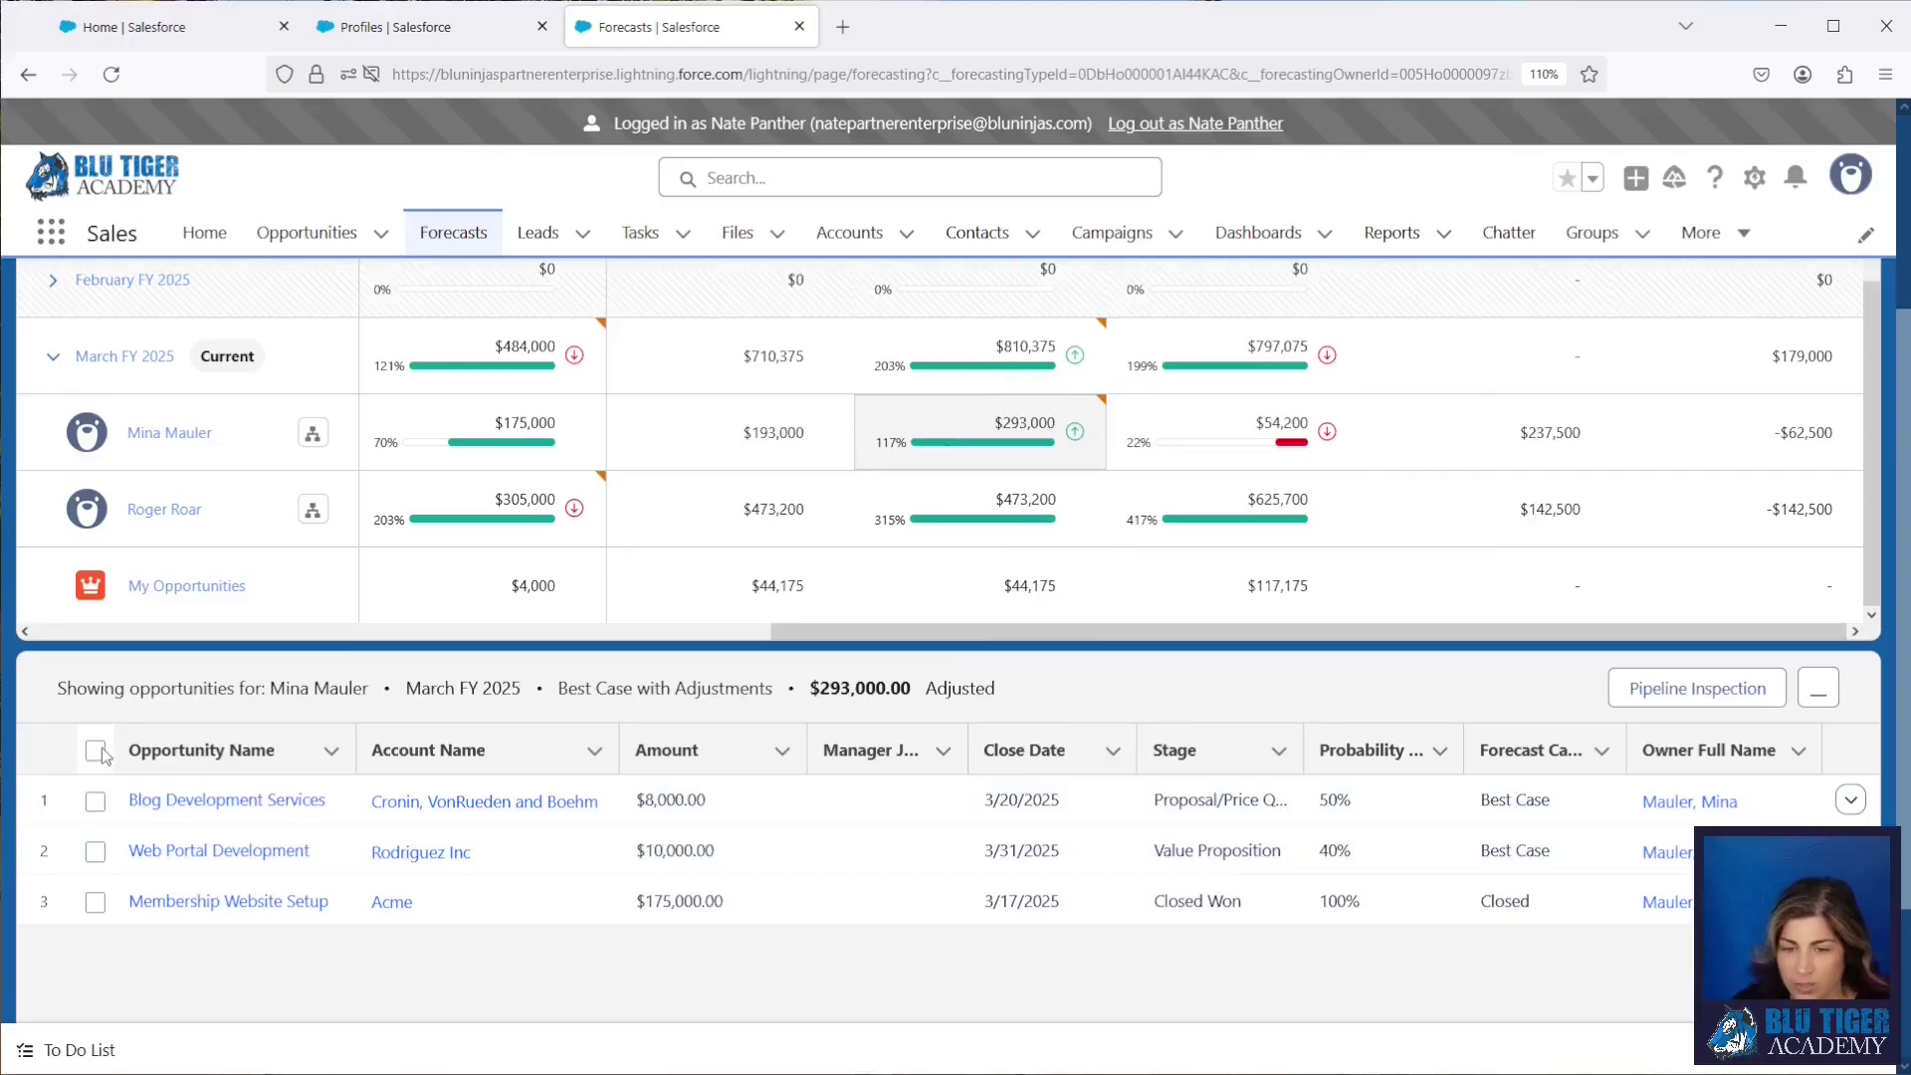
left_click(940, 801)
left_click(942, 814)
left_click(866, 907)
left_click(828, 861)
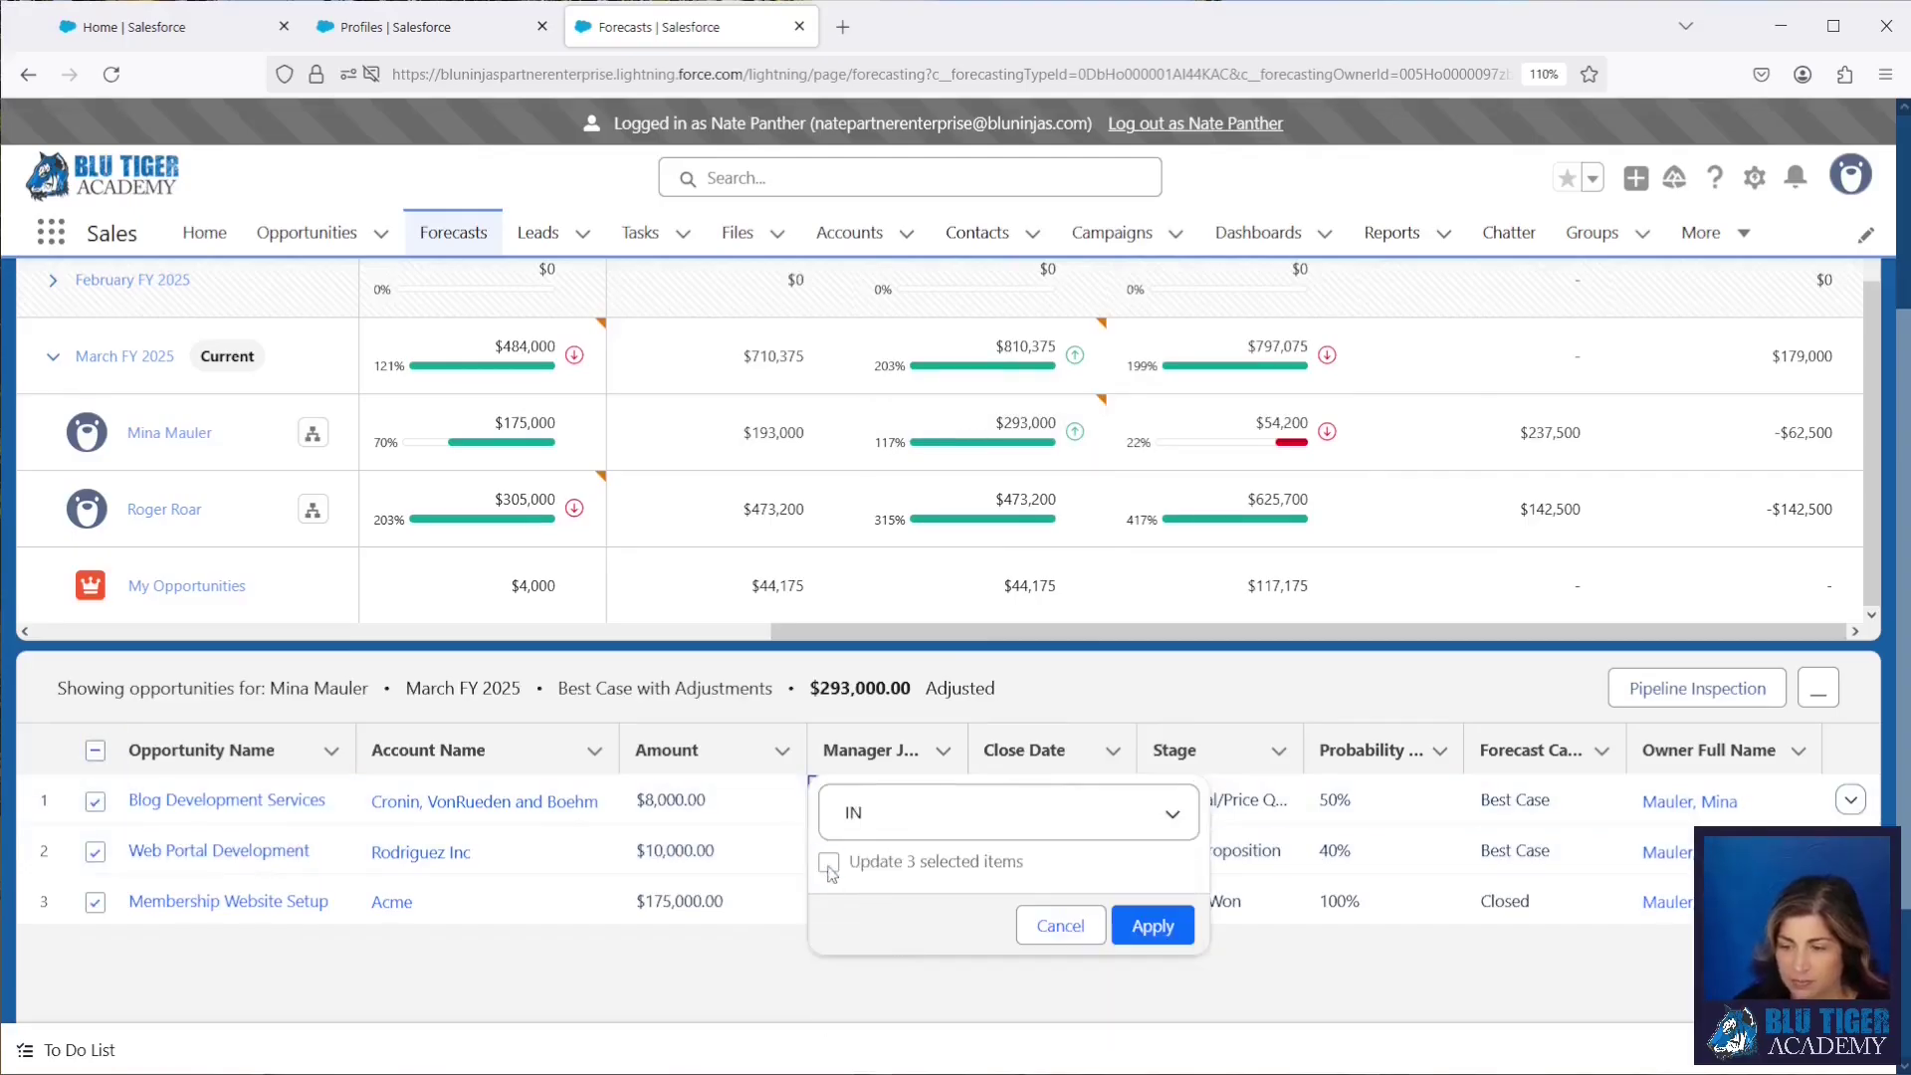
left_click(1152, 925)
left_click(995, 1056)
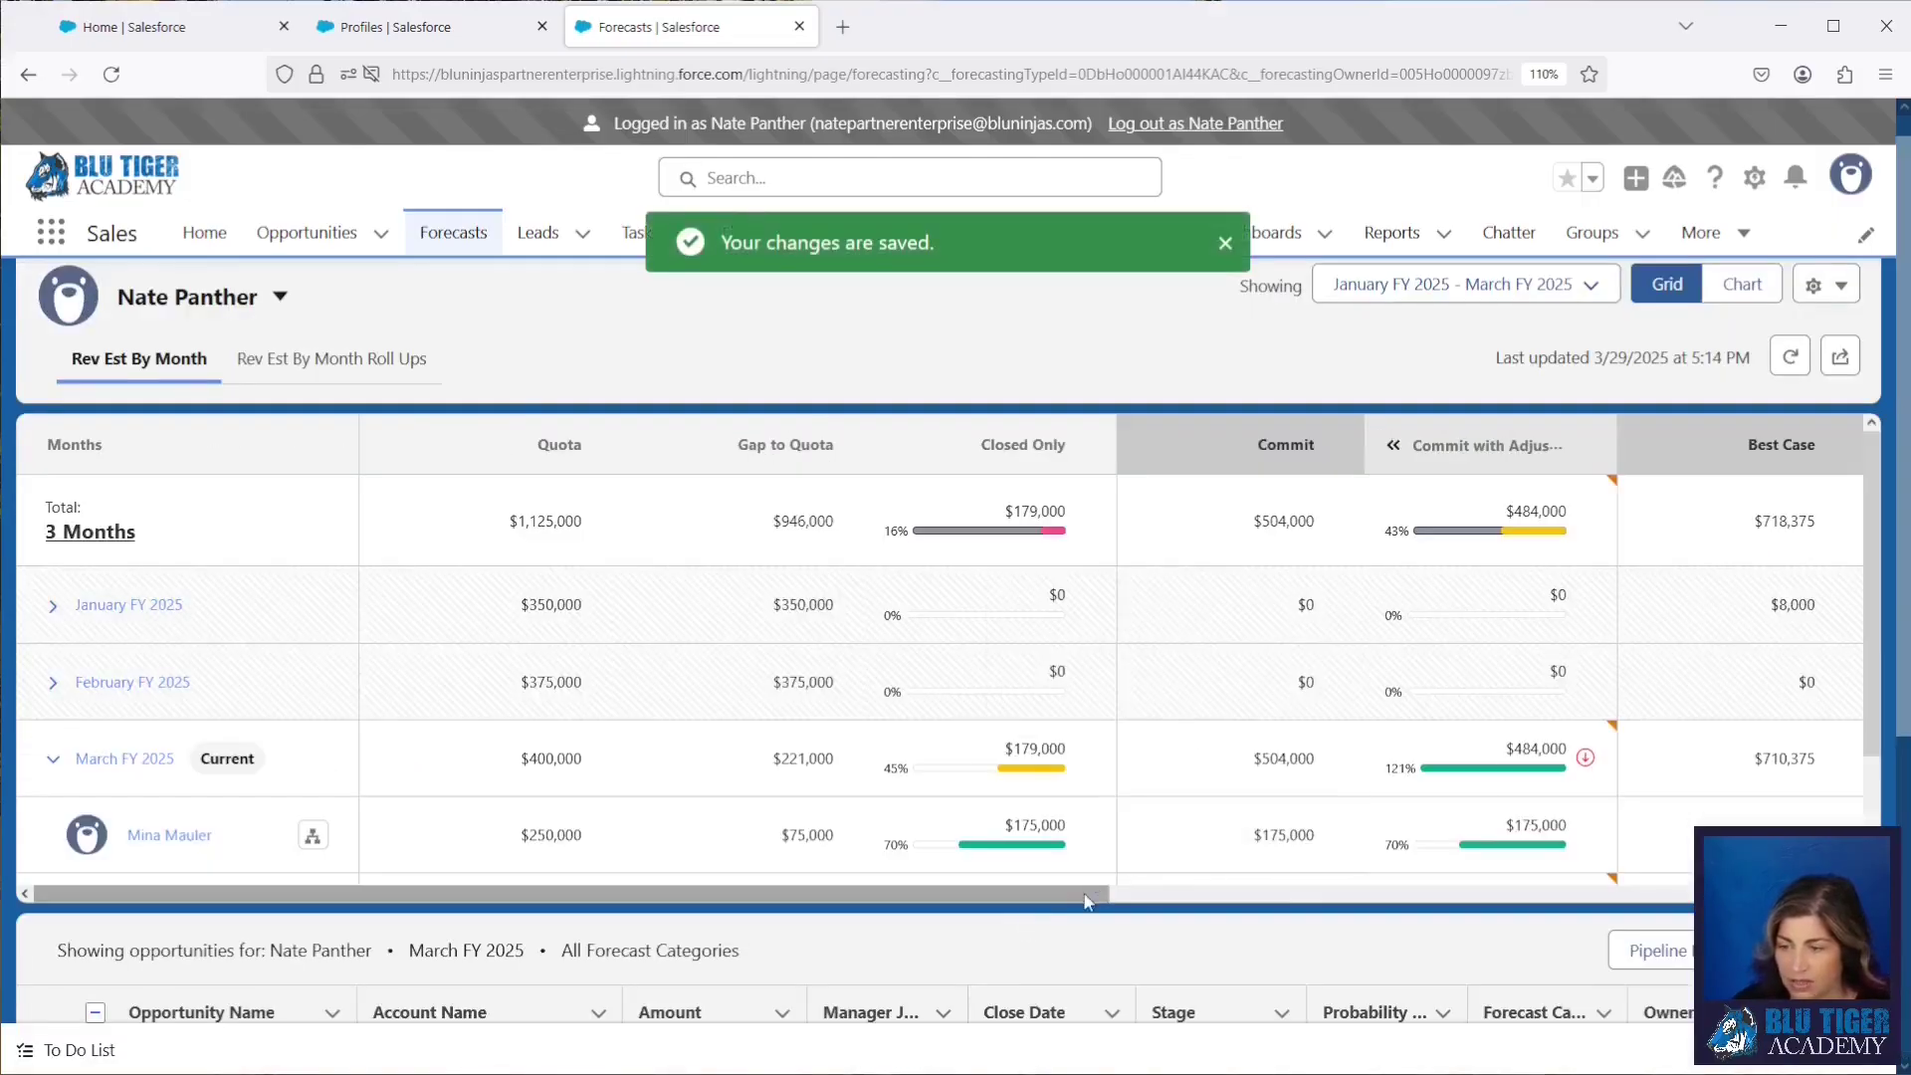
Step: Display the rep's Best Case with Adjustments opportunities to confirm all three are IN
scroll(1440, 901, "right", 1)
scroll(1440, 901, "right", 4)
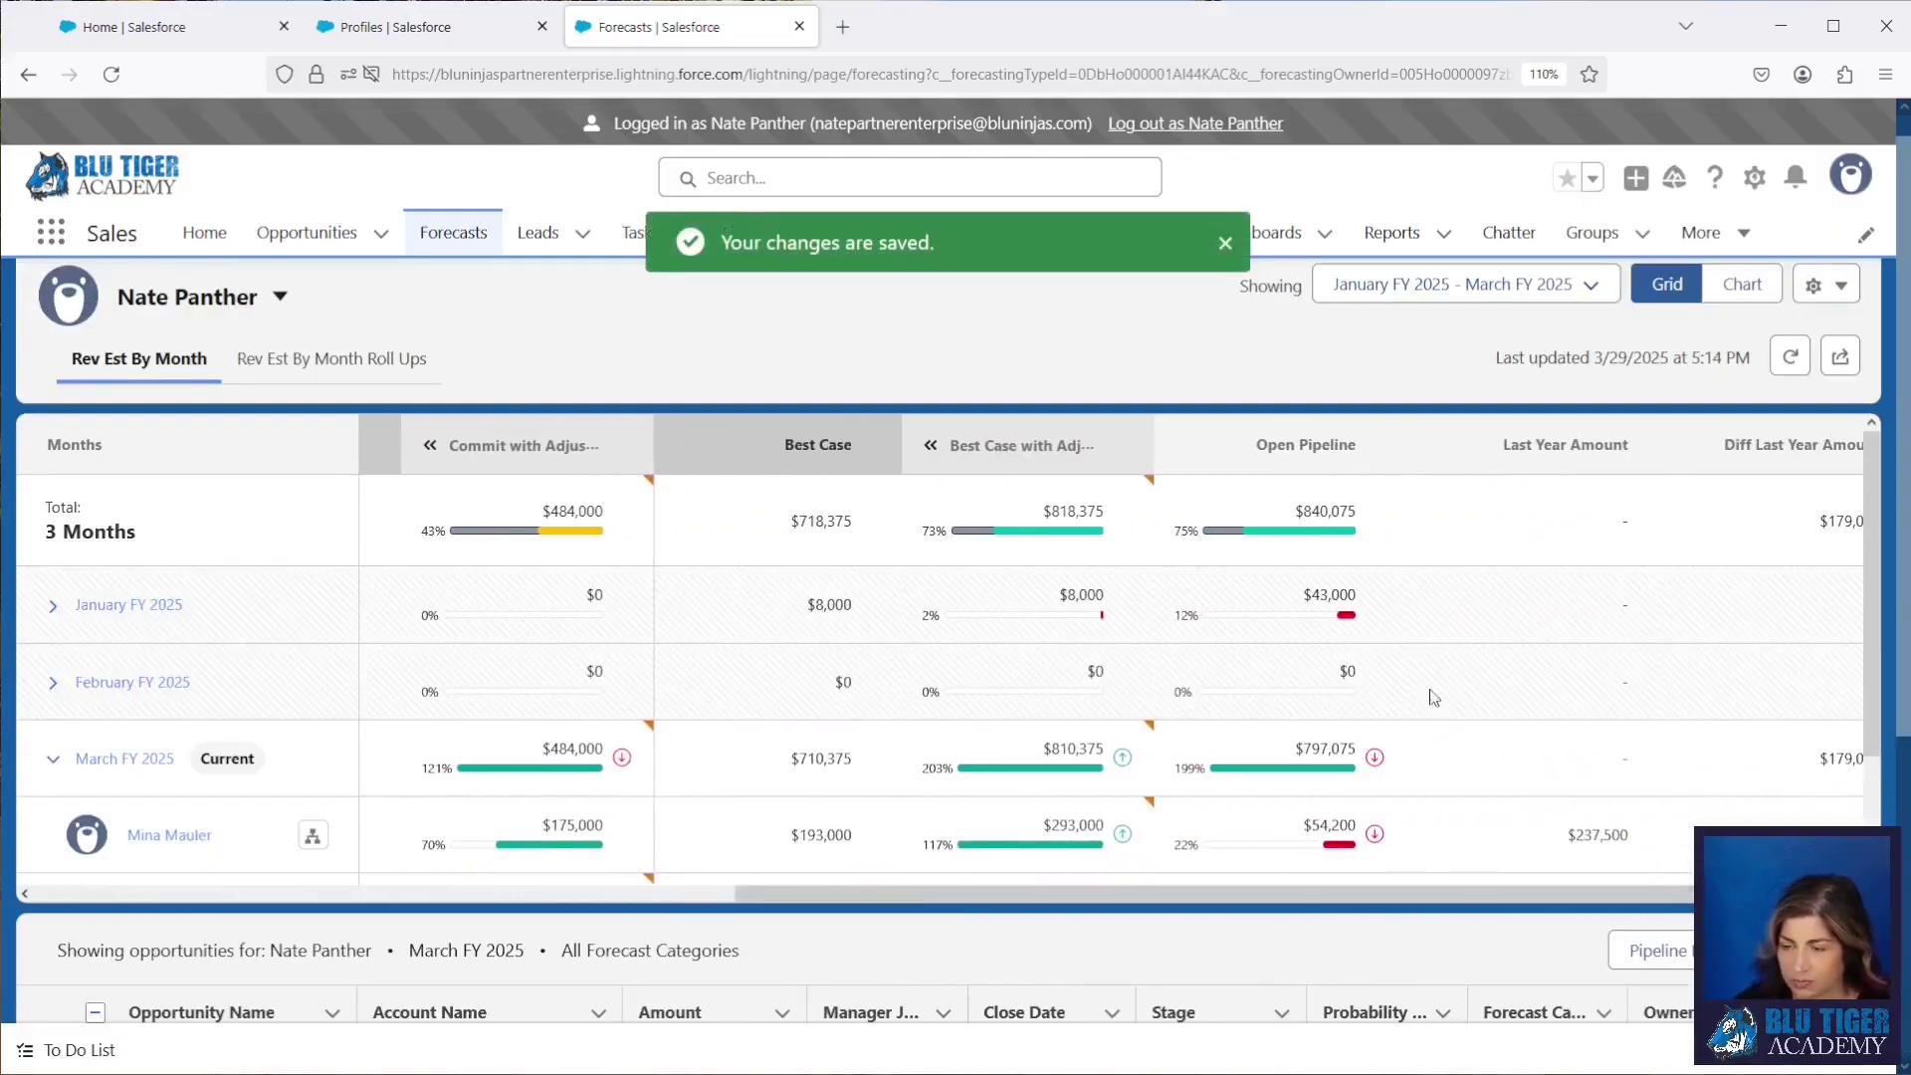
scroll(1433, 697, "down", 2)
mouse_move(1202, 651)
mouse_move(1045, 694)
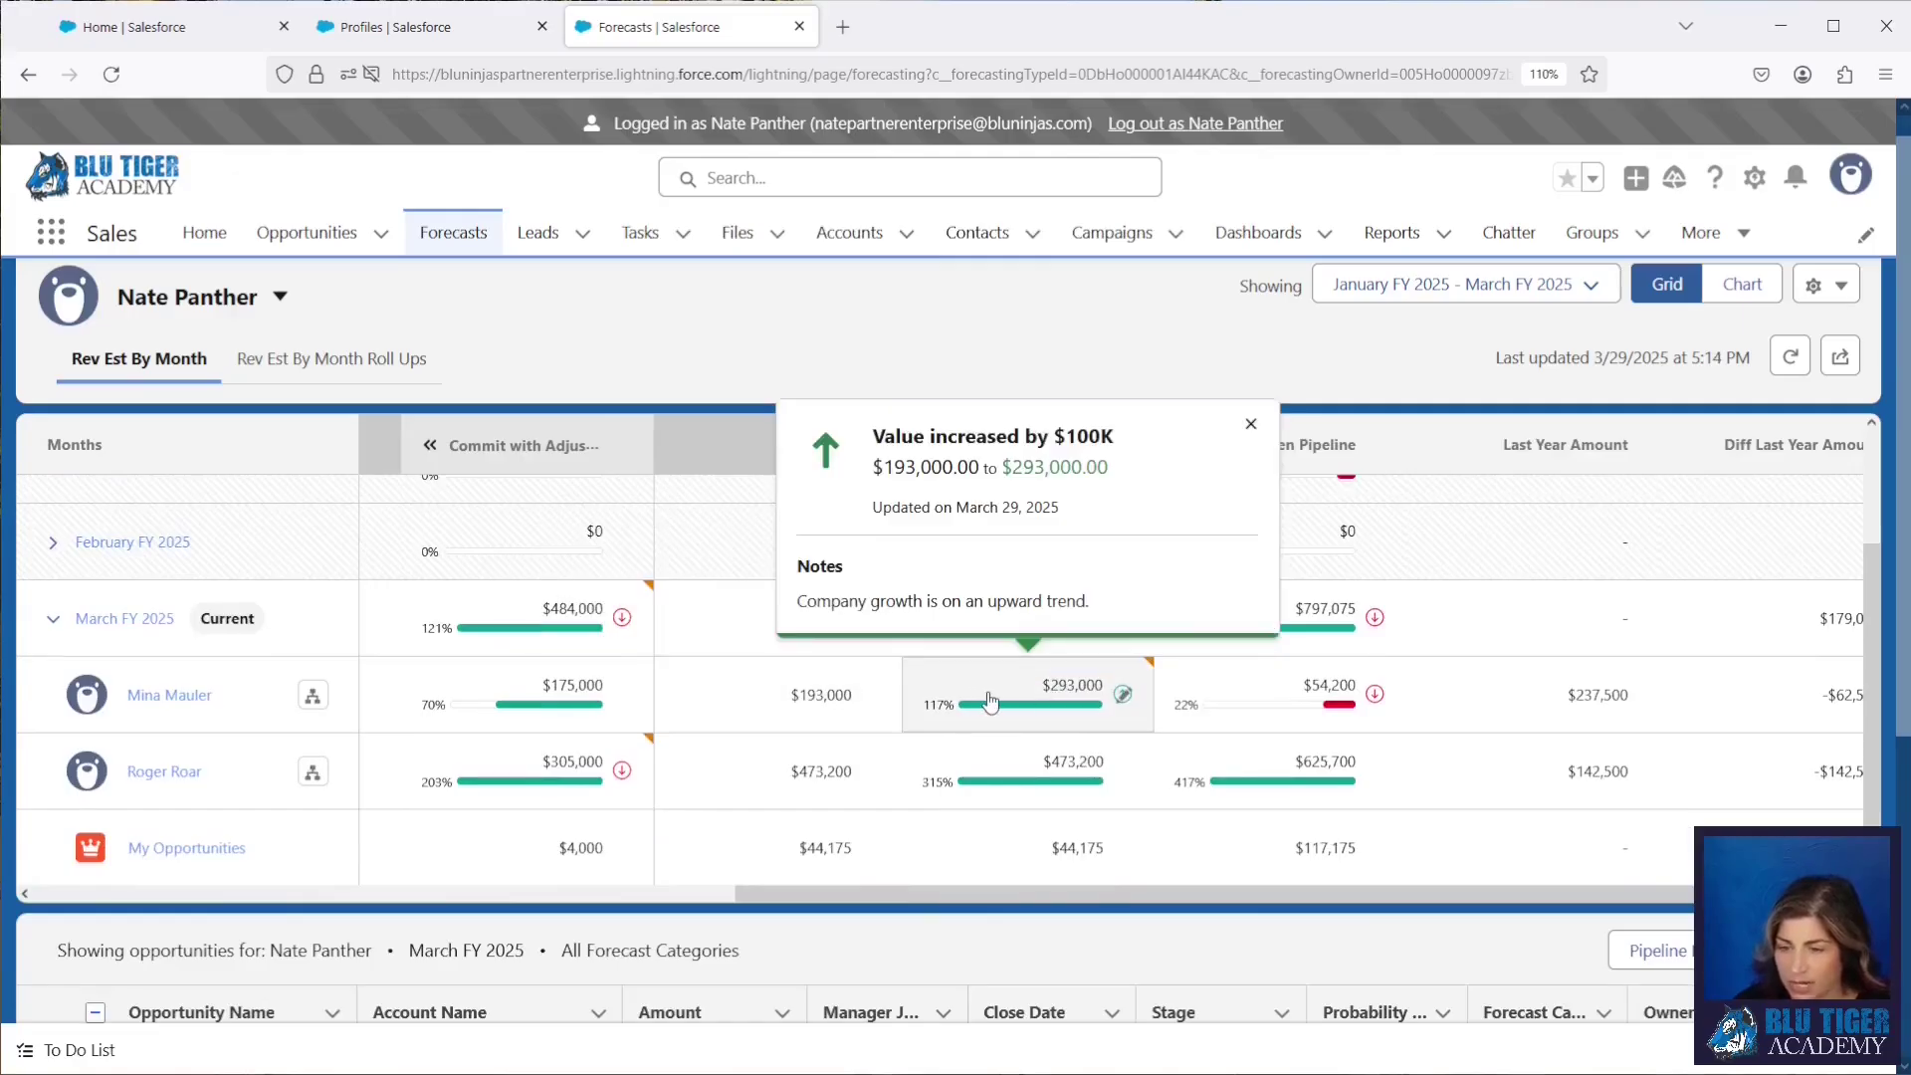
left_click(1067, 704)
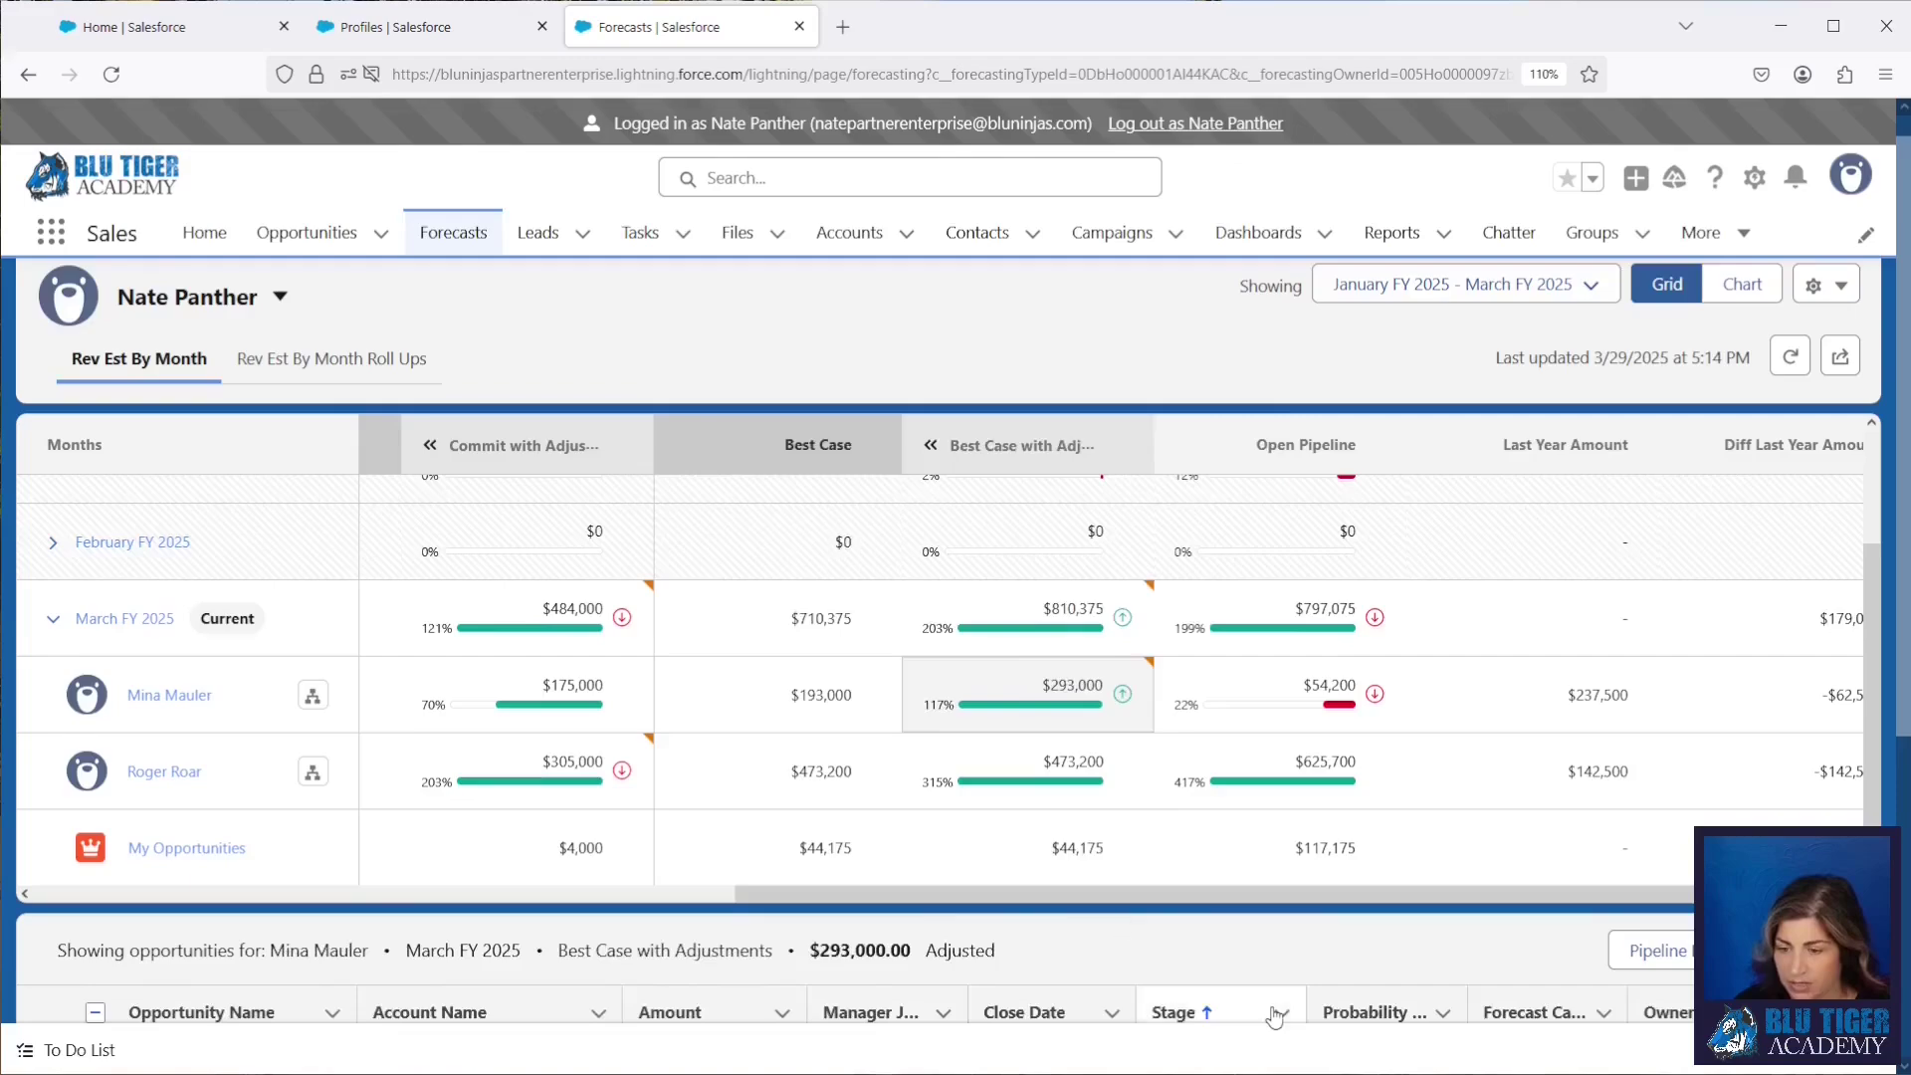
scroll(1210, 975, "down", 2)
scroll(1209, 975, "down", 2)
left_click_drag(1065, 631, 585, 634)
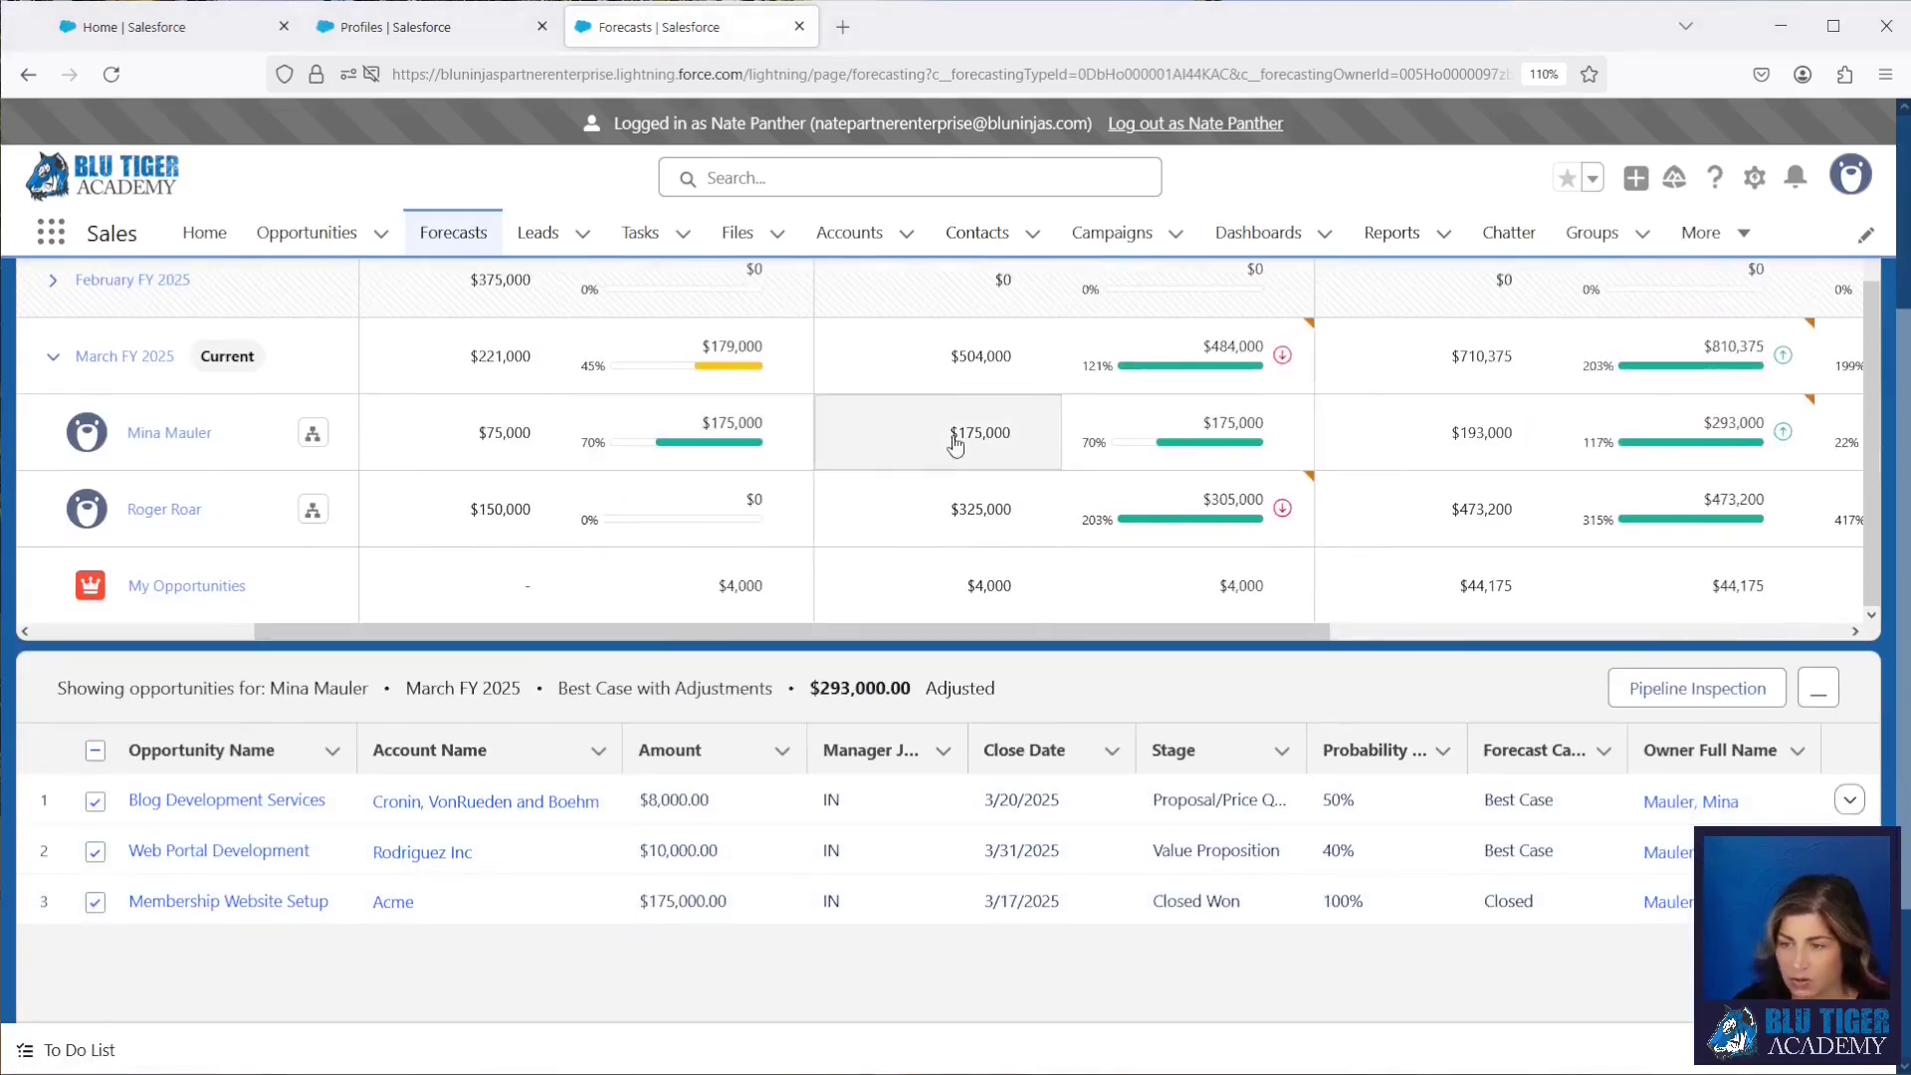
mouse_move(1075, 445)
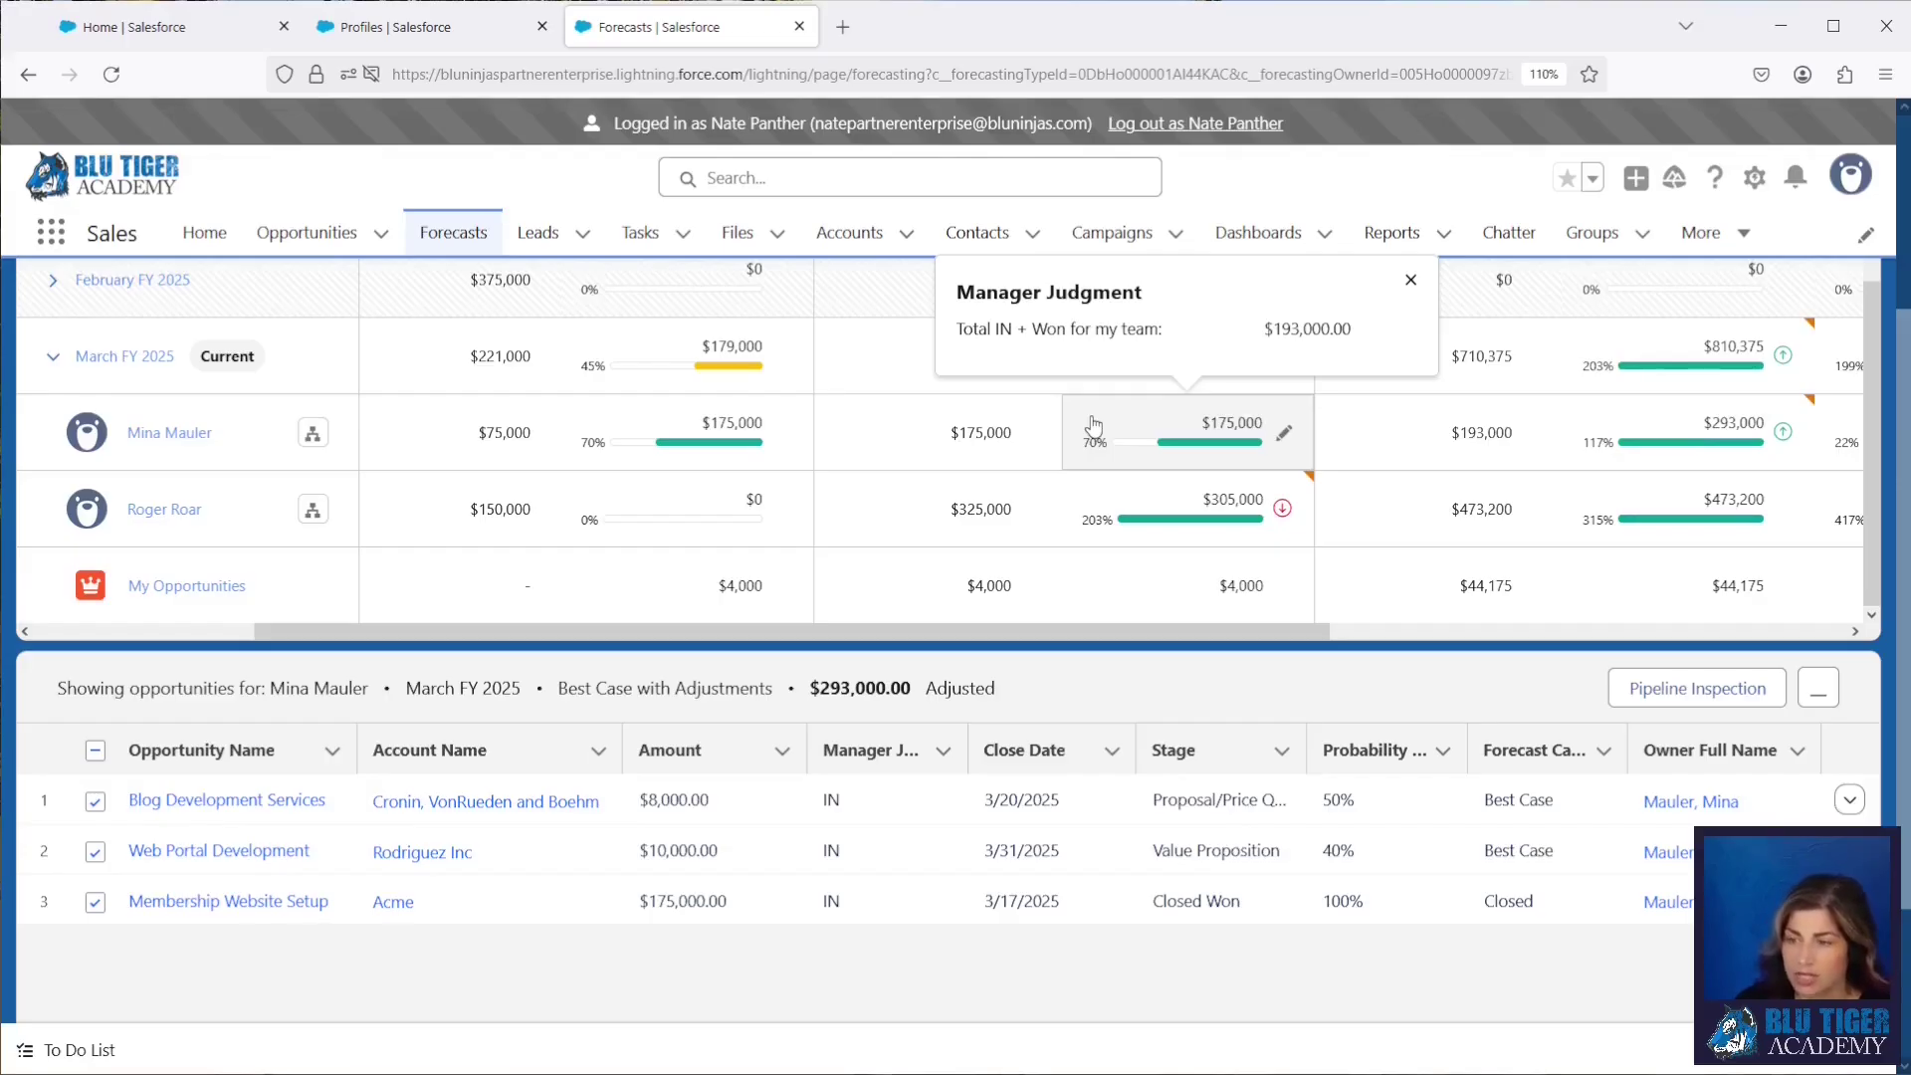
Step: In the rep's Best Case list, change Web Portal Development's Manager Judgment from IN to OUT
mouse_move(1349, 434)
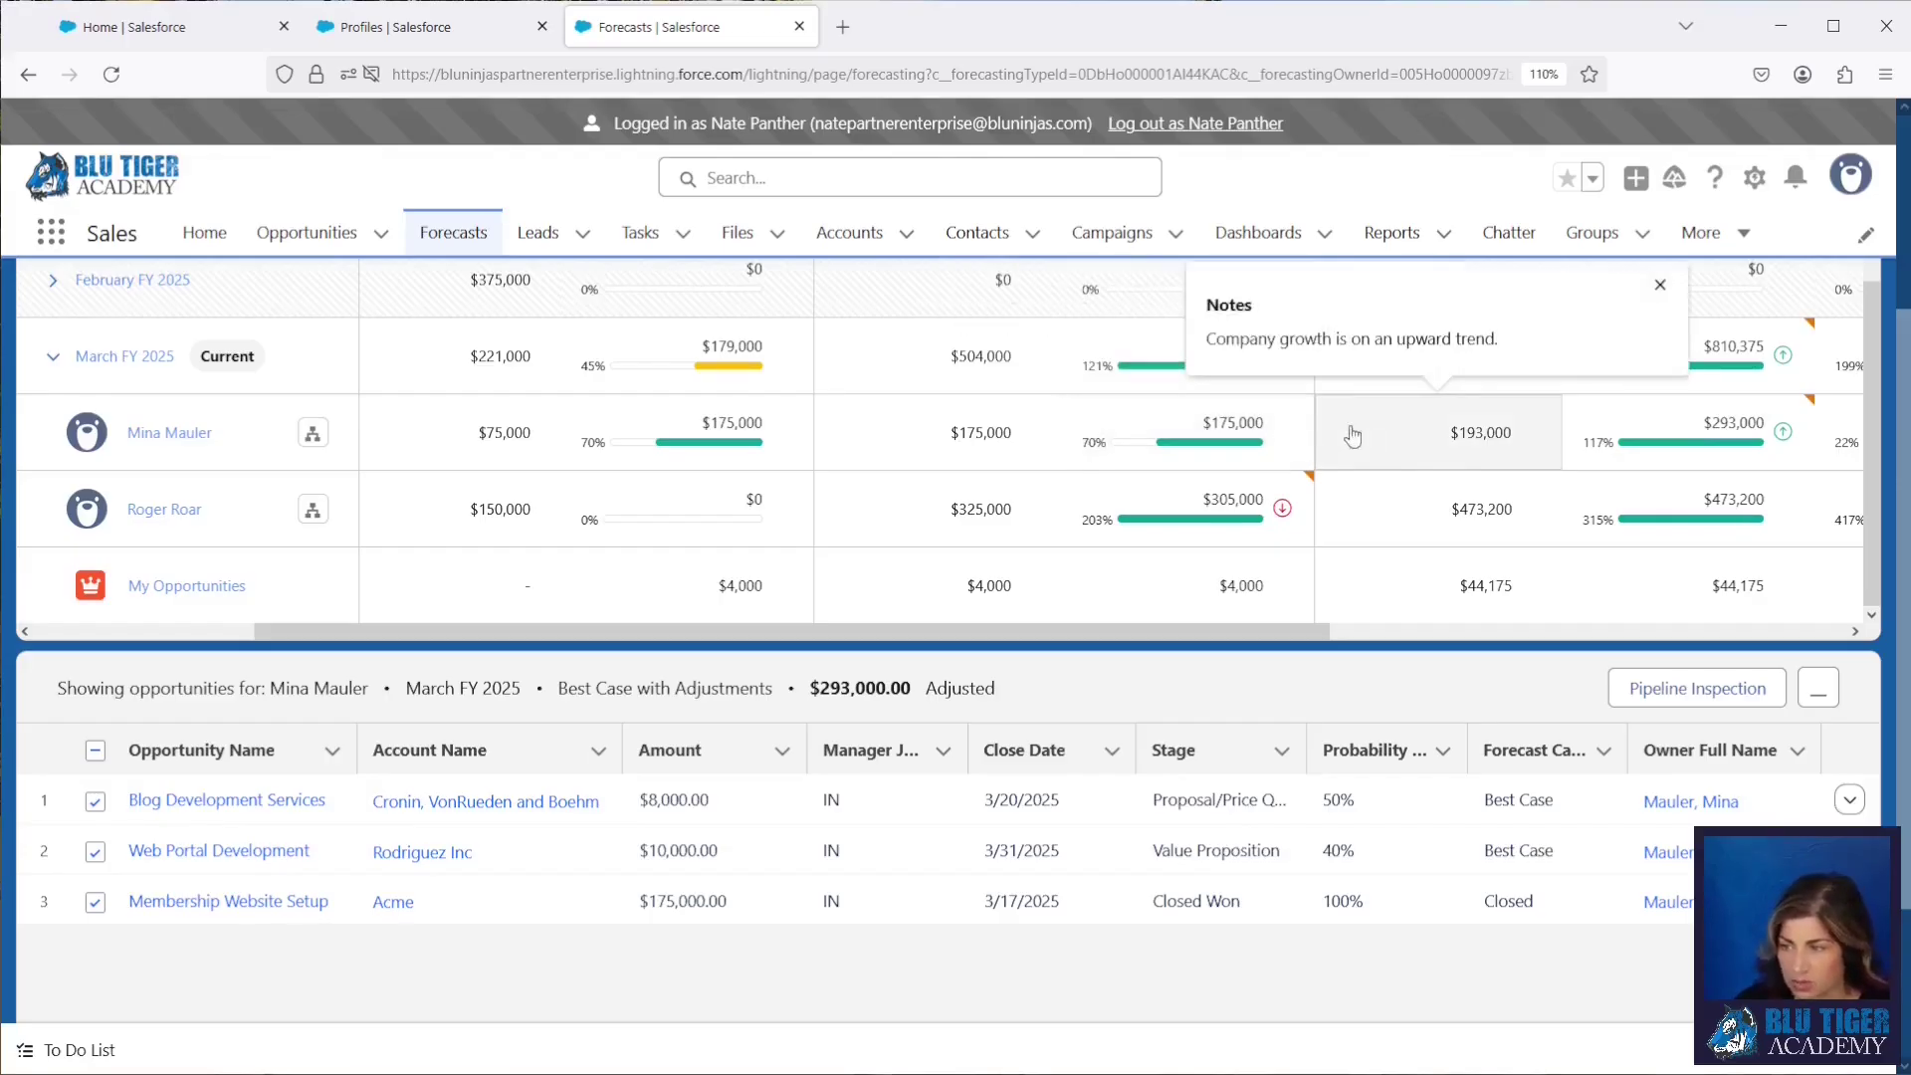
left_click(1474, 438)
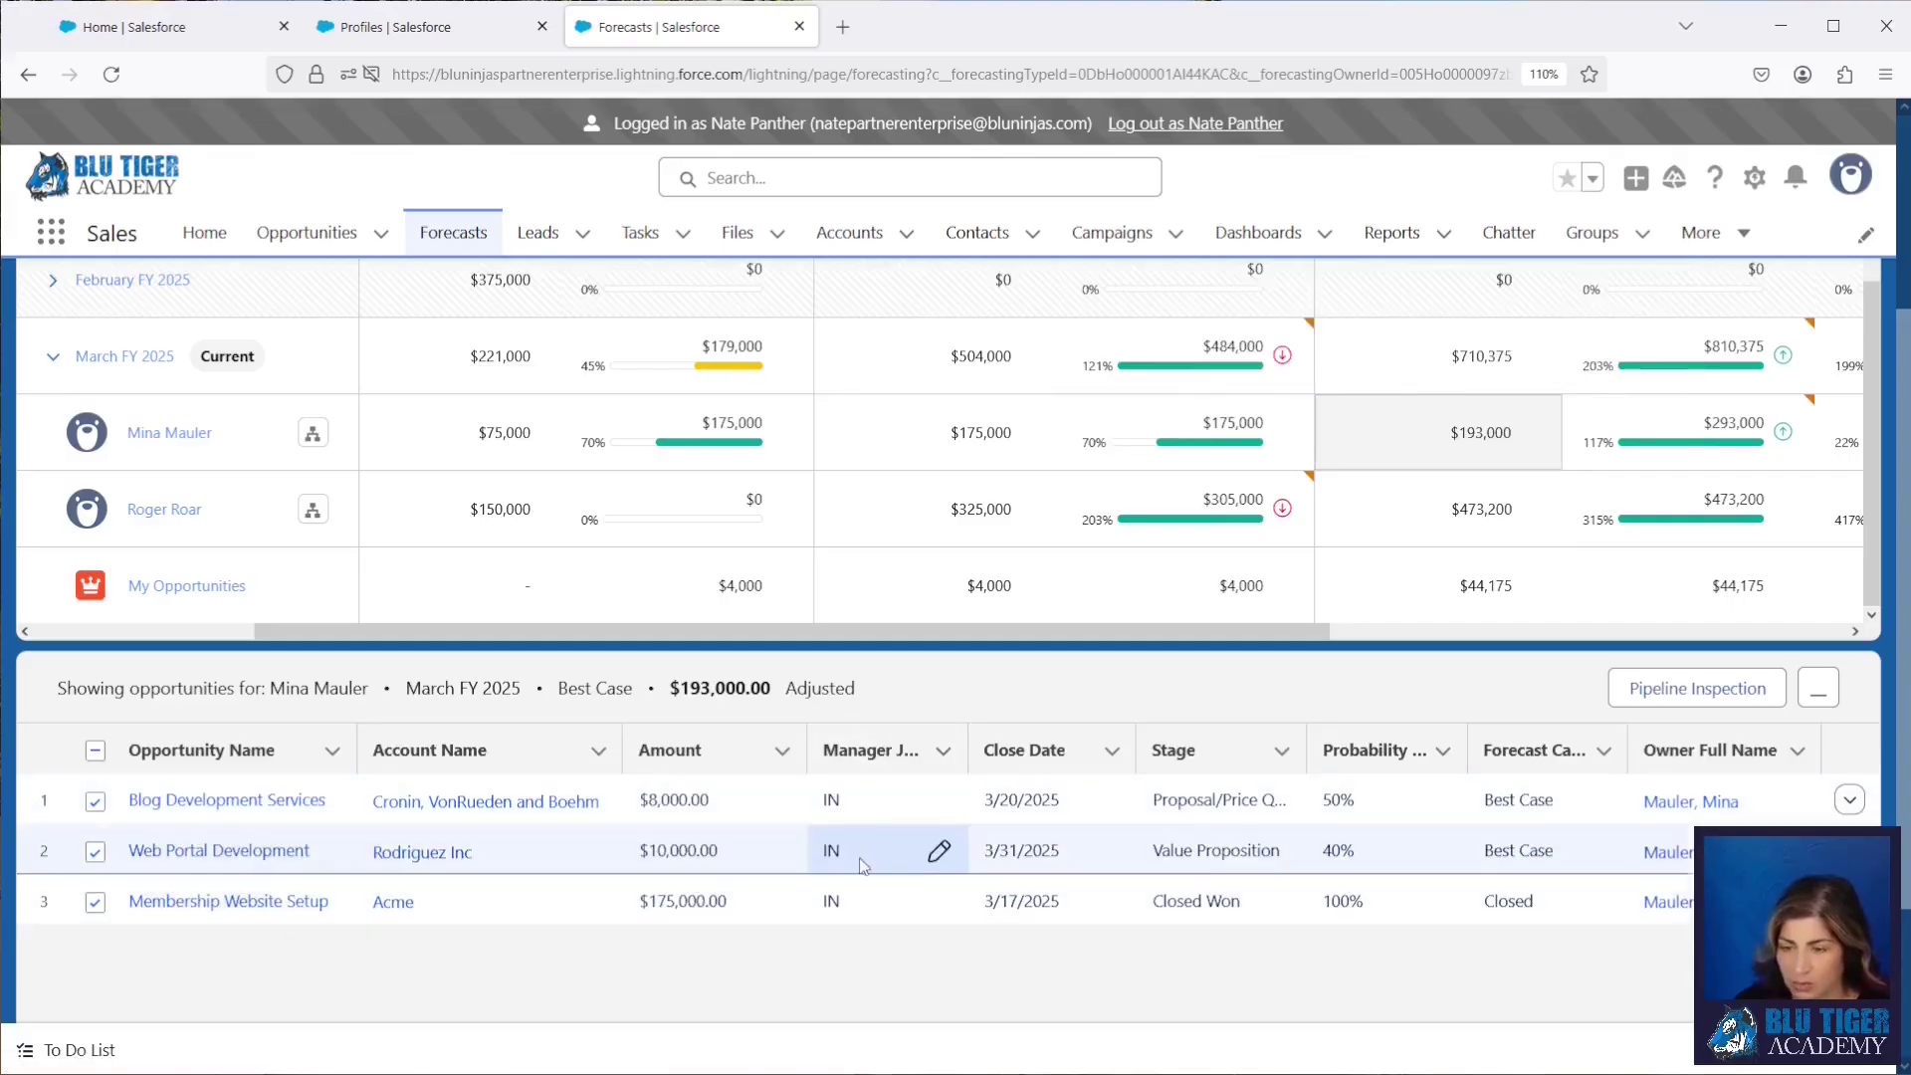
left_click(936, 854)
left_click(901, 864)
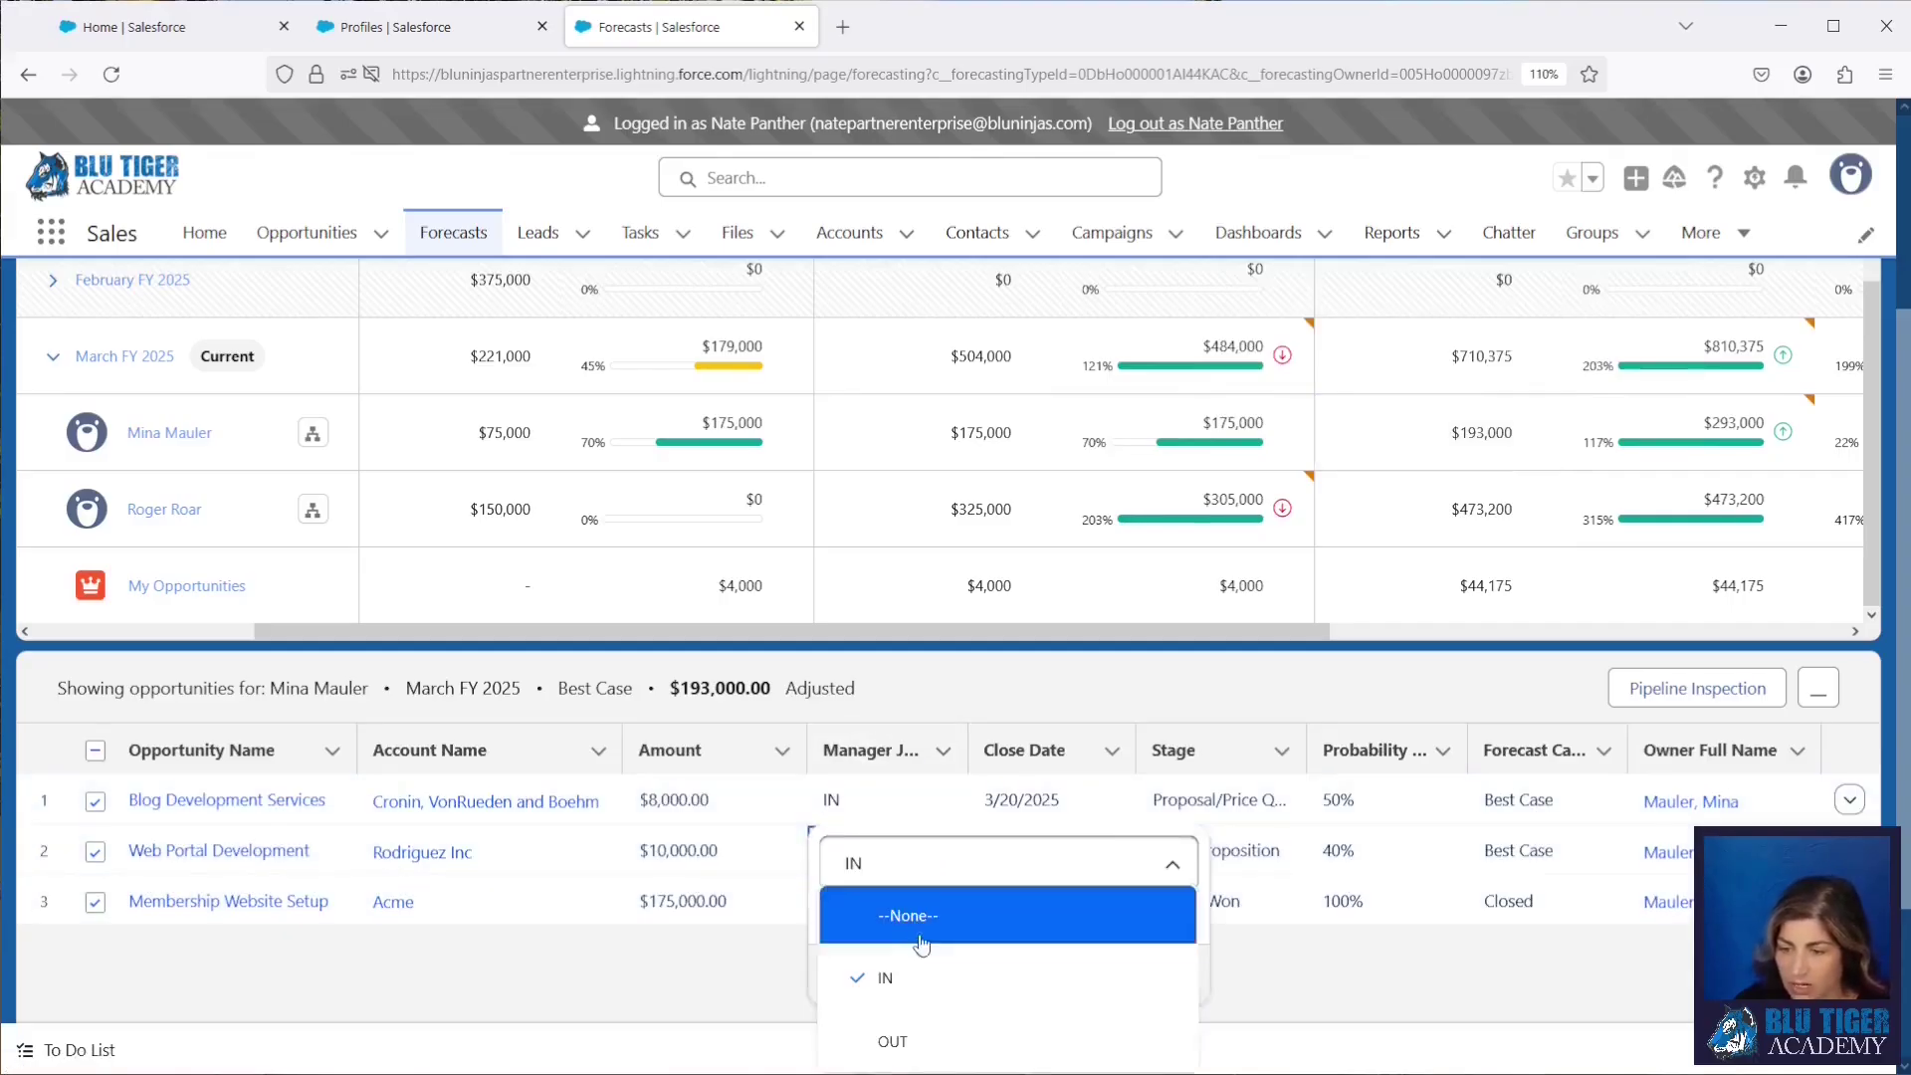
left_click(922, 1032)
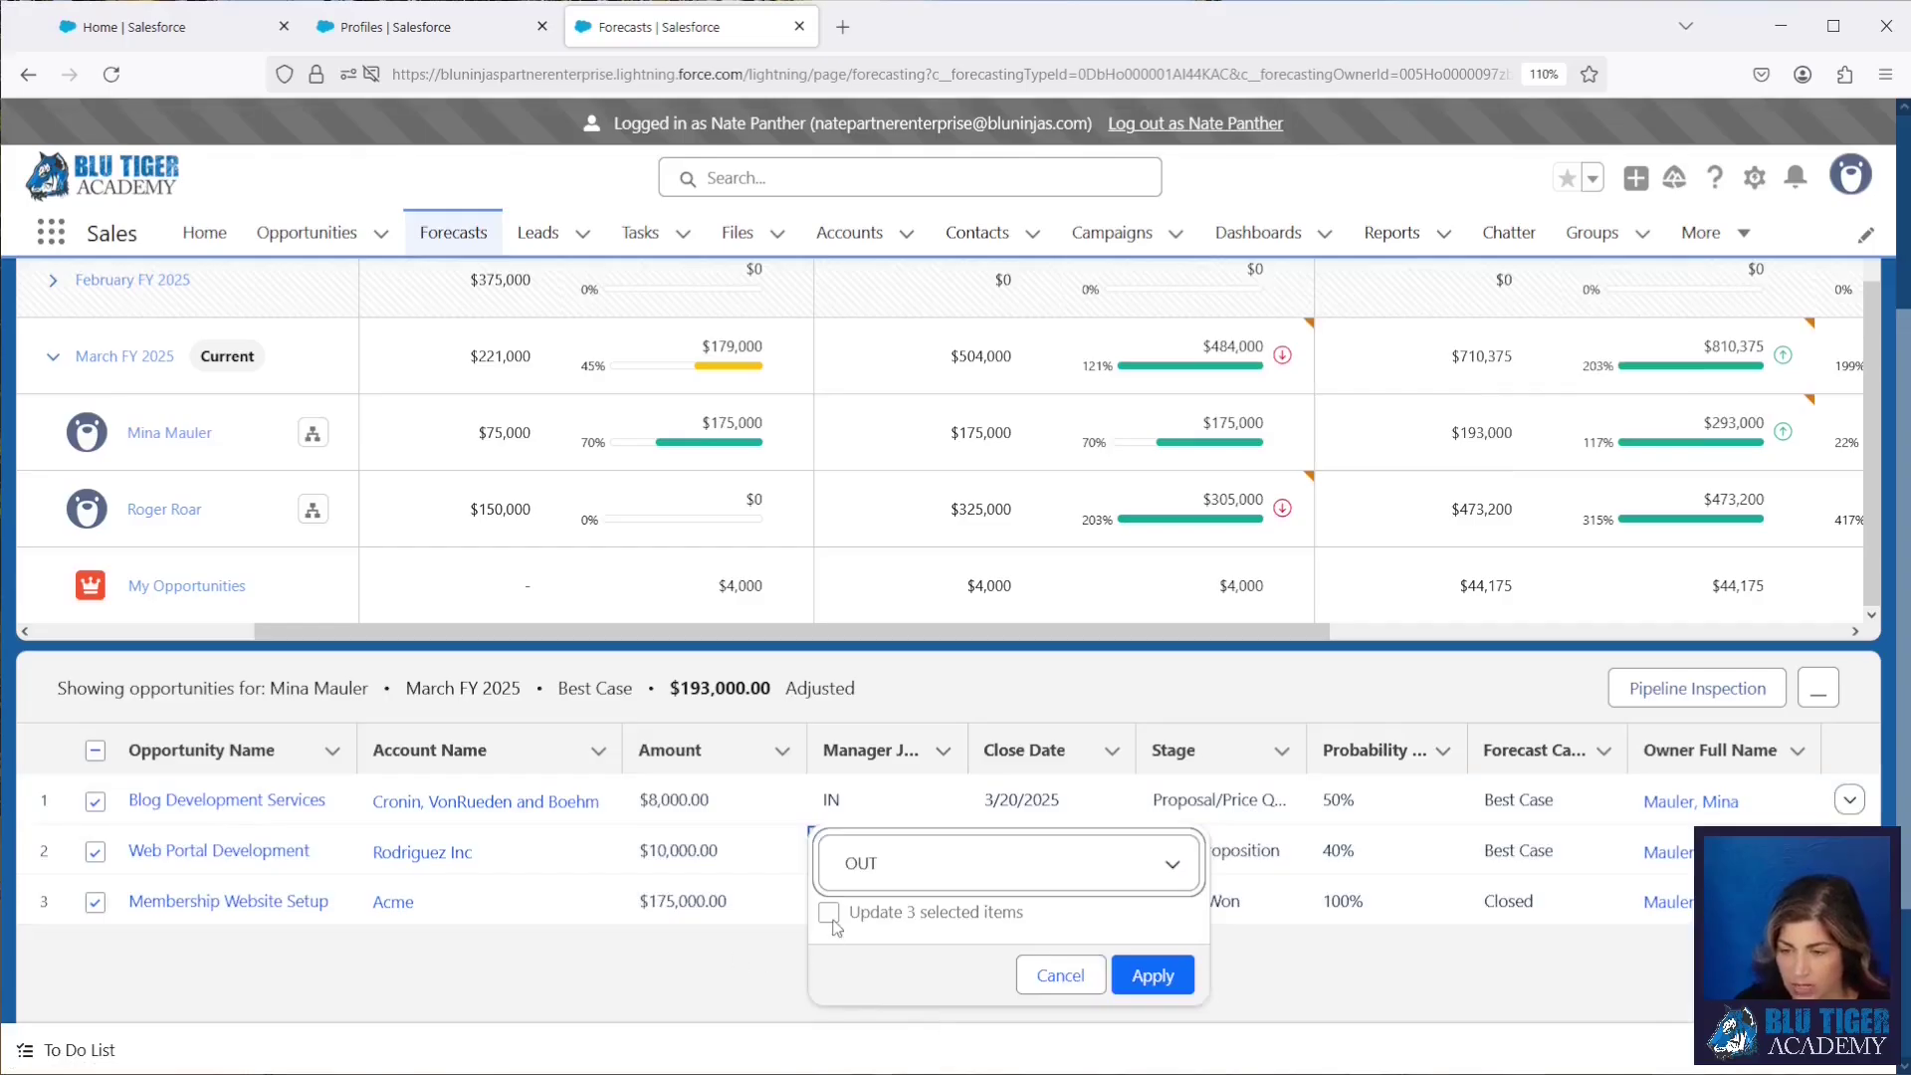
left_click(1155, 977)
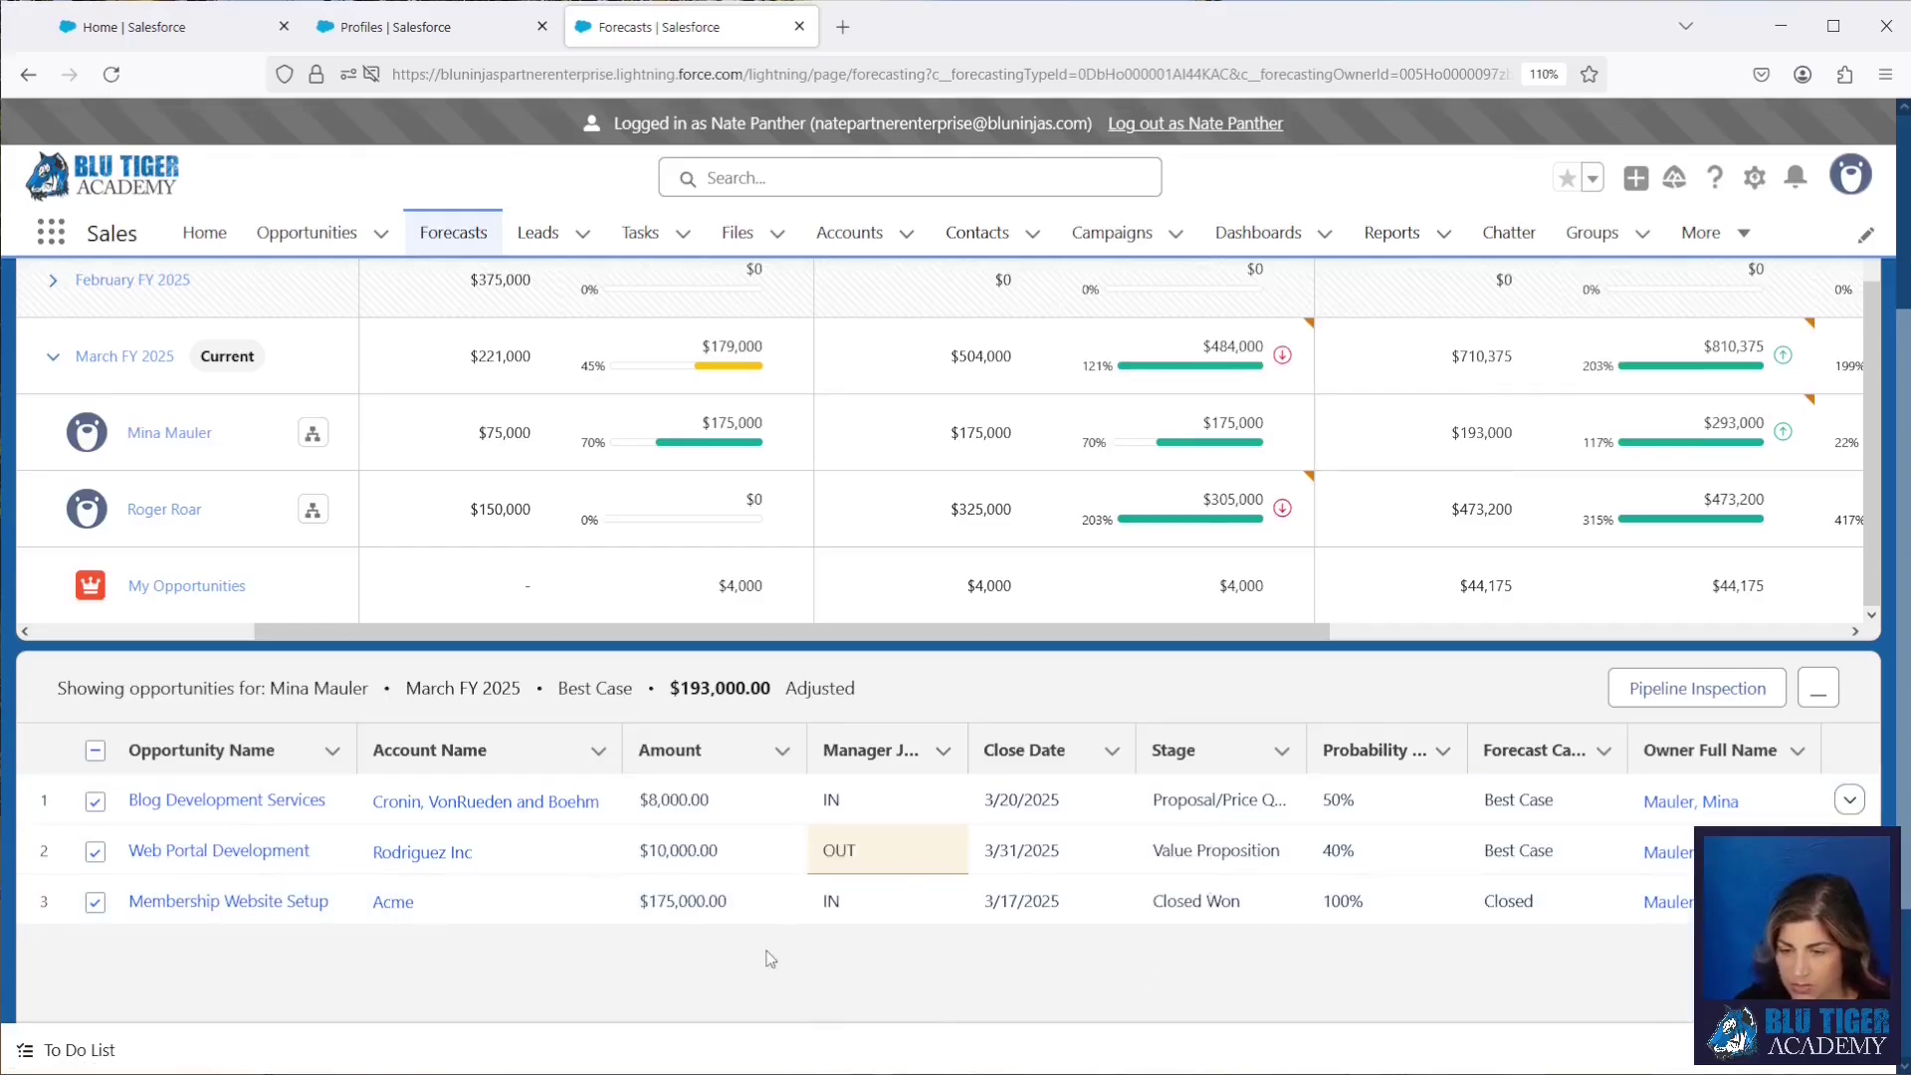
Step: Save the forecast change, leaving the team's IN plus Won total at $183,000
scroll(769, 958, "down", 3)
left_click(993, 963)
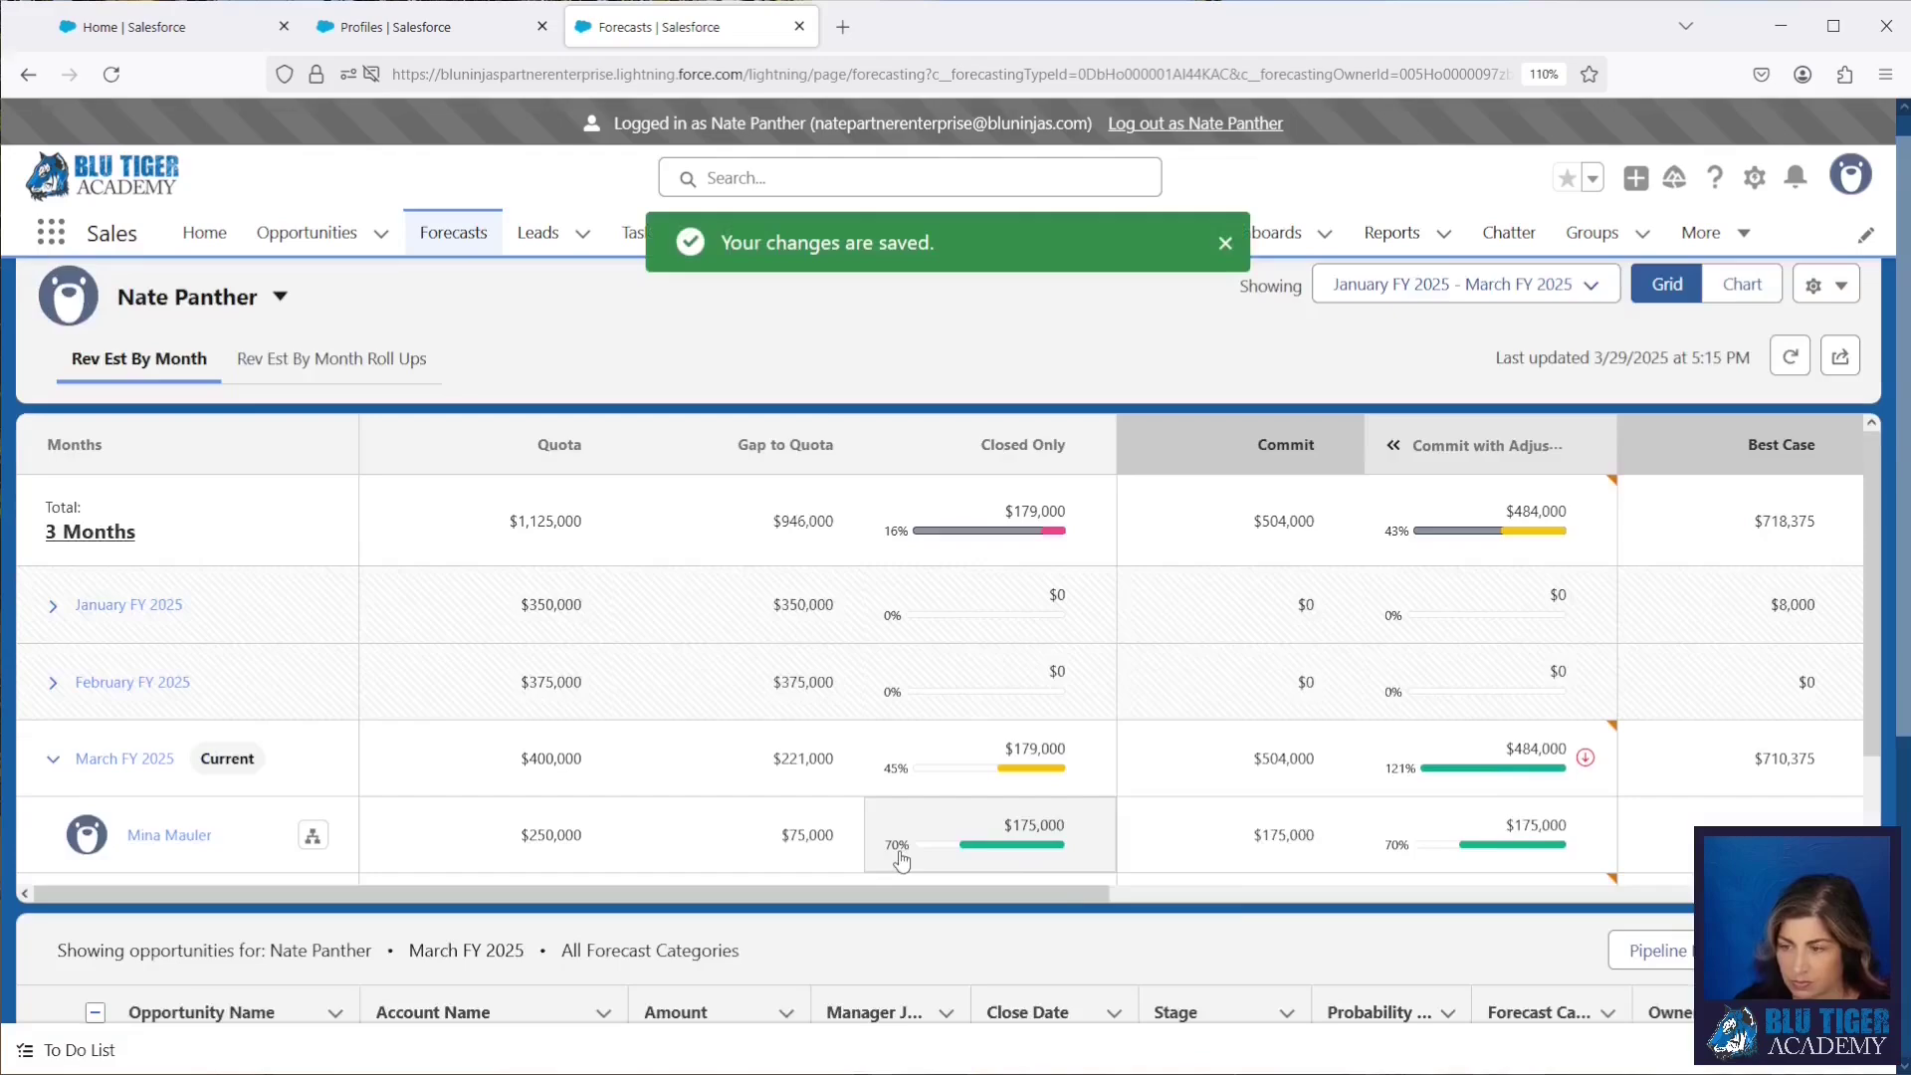
scroll(1045, 696, "down", 3)
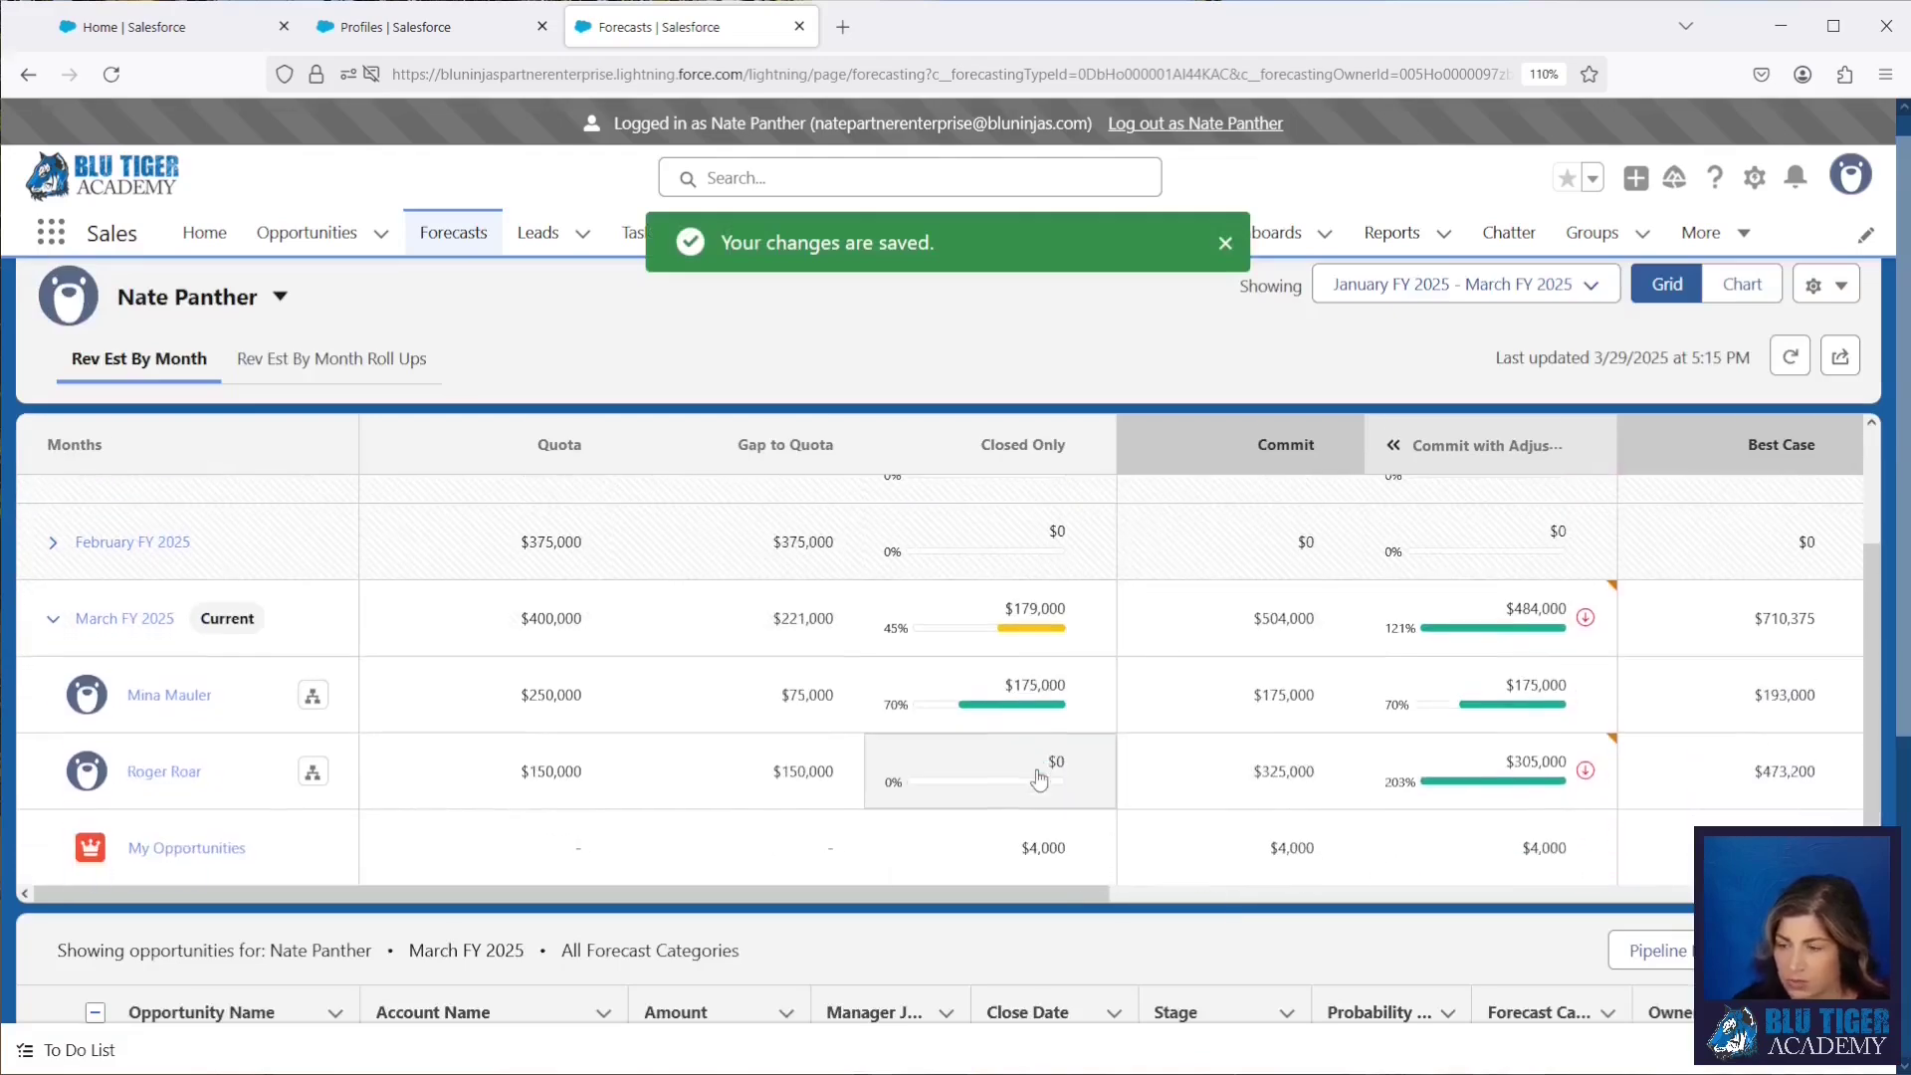
mouse_move(1170, 709)
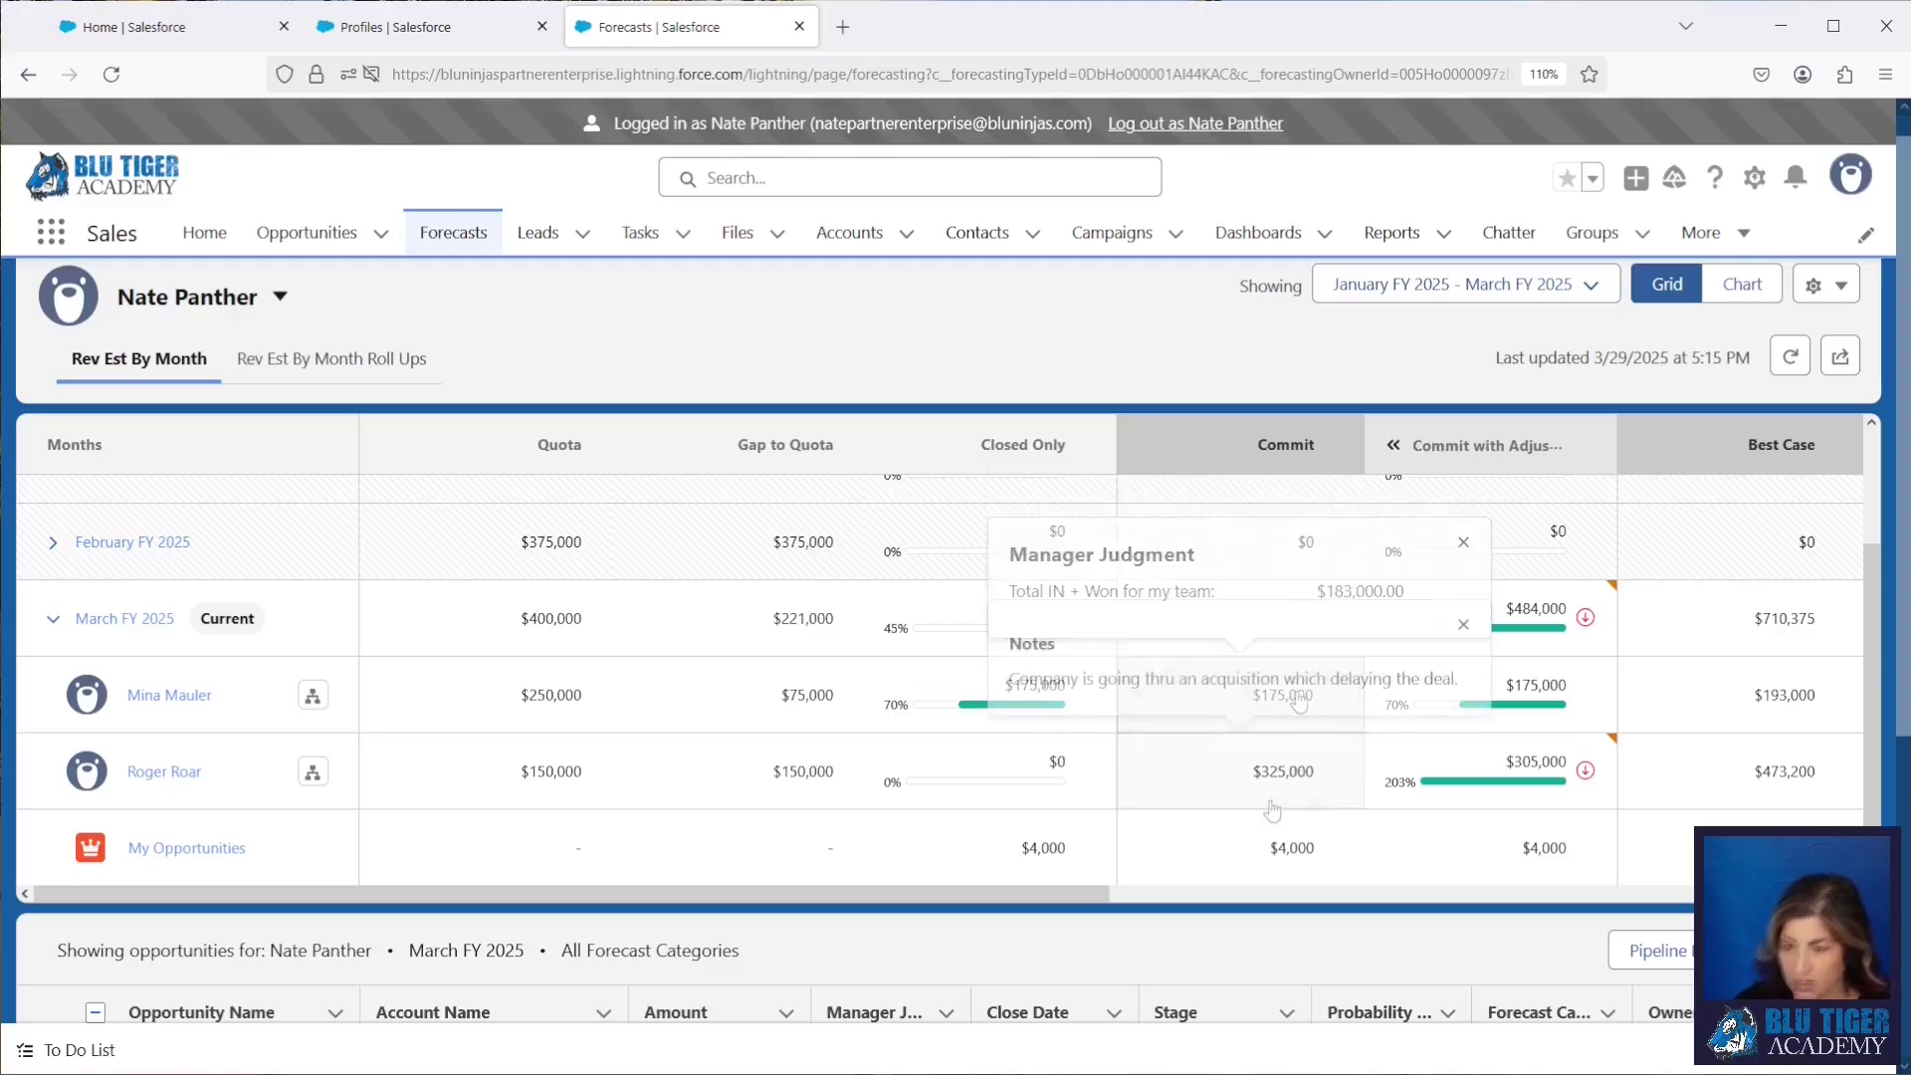
scroll(900, 971, "down", 5)
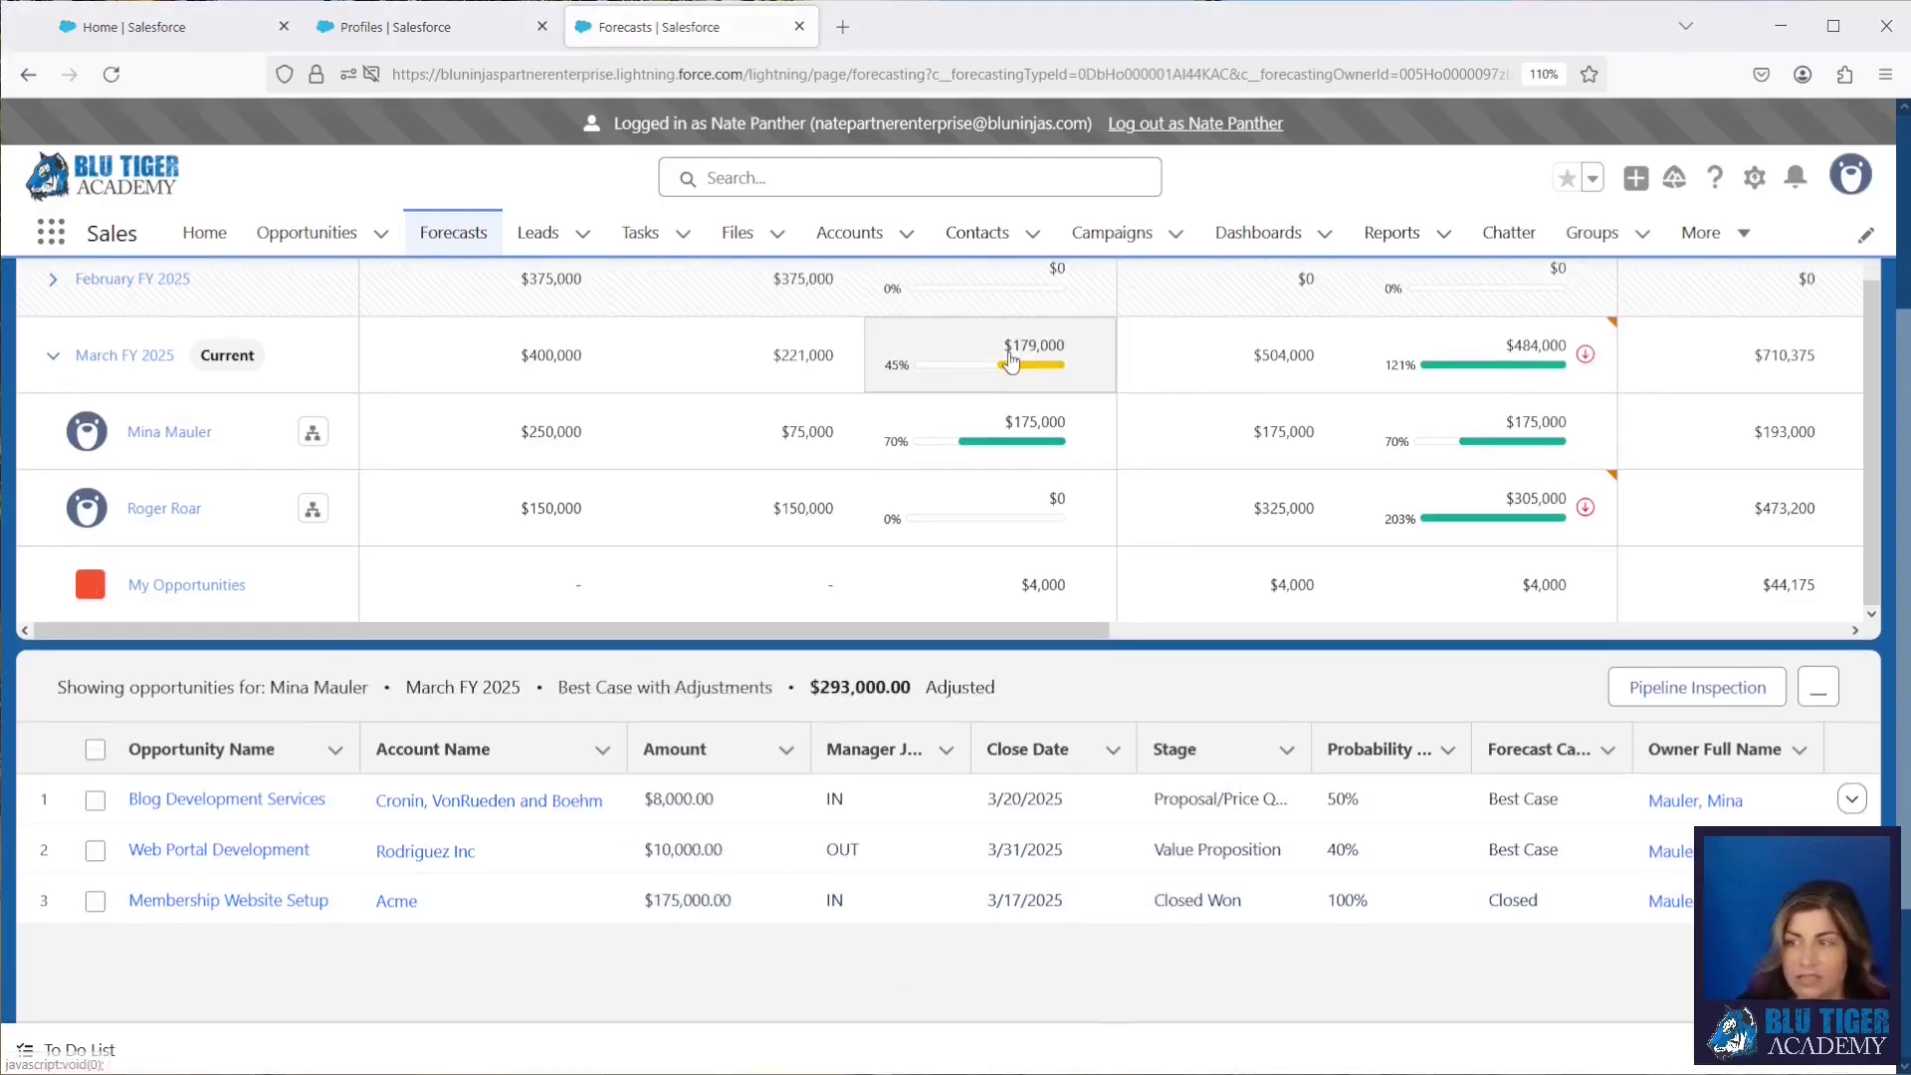
Step: Log out of the impersonated session, review Custom Report Types in Setup, then return to Seller Home
left_click(1154, 127)
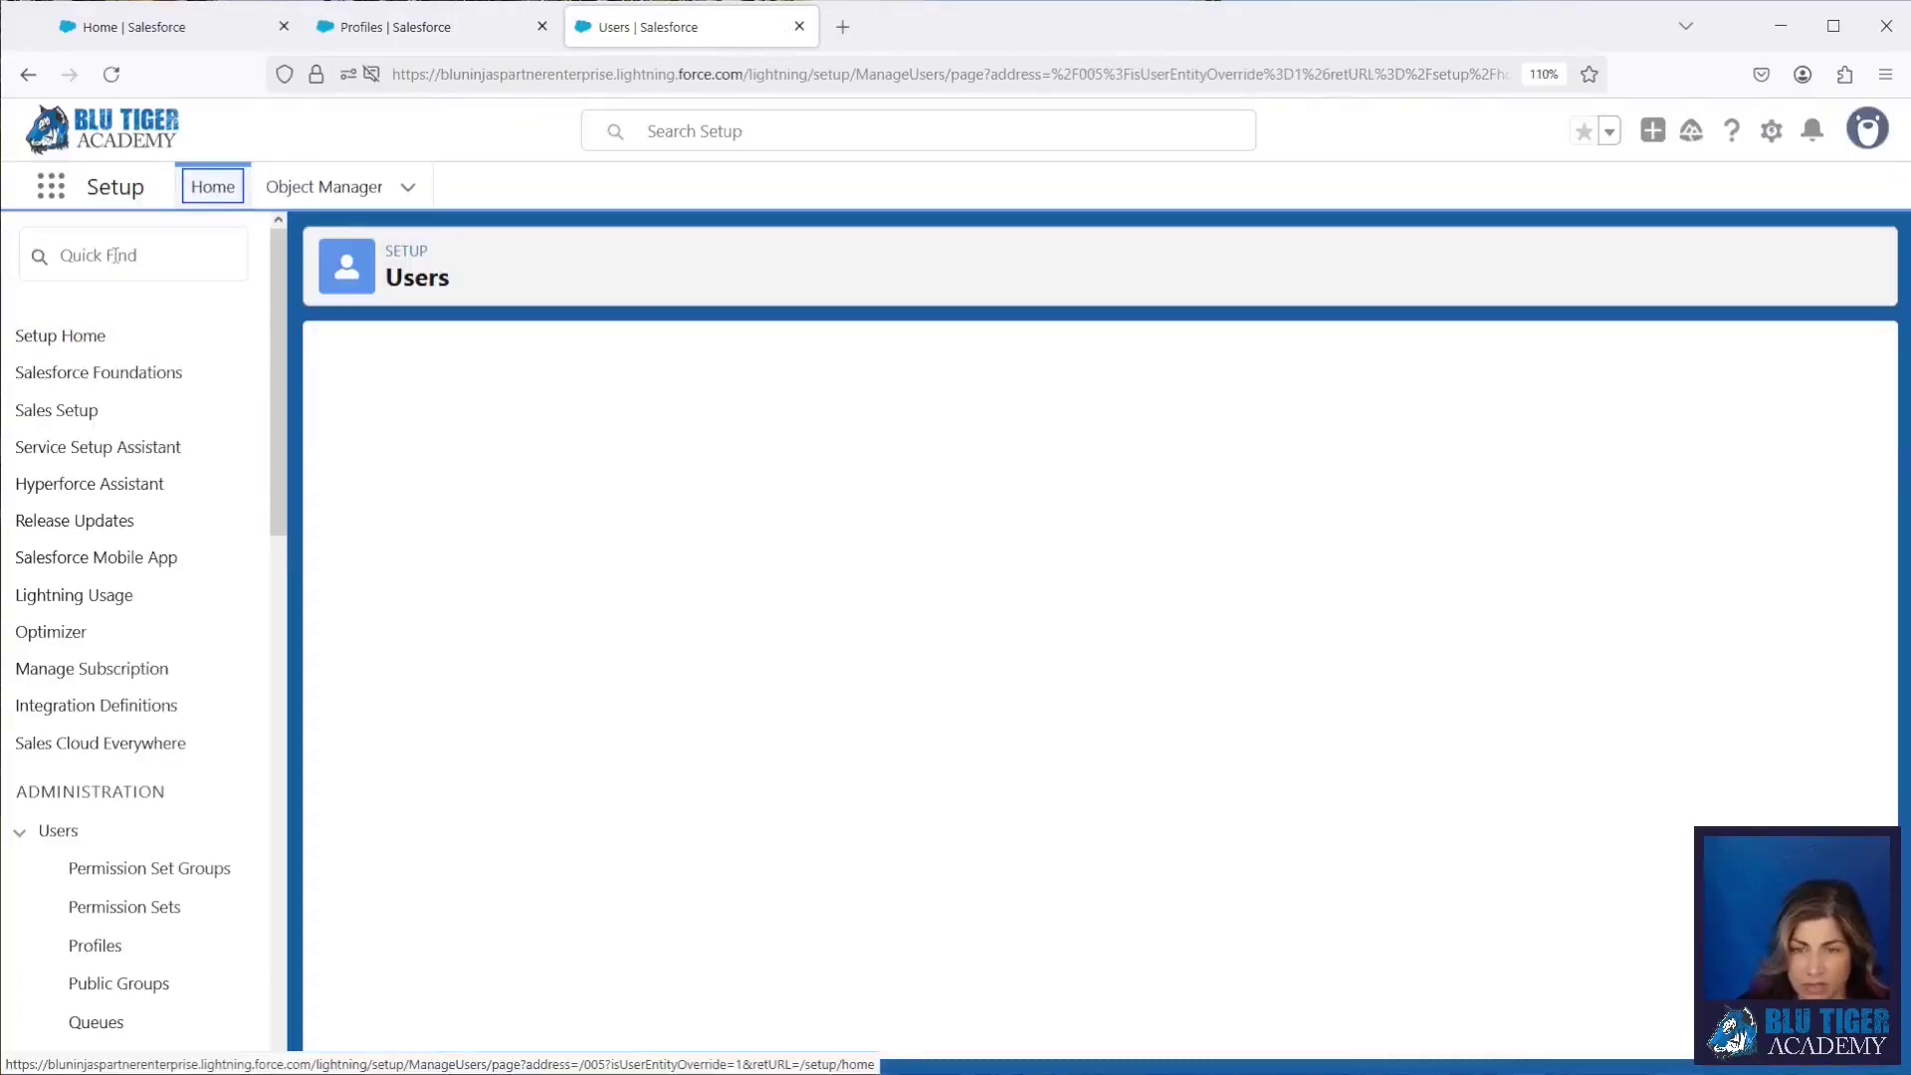
left_click(112, 256)
type("report")
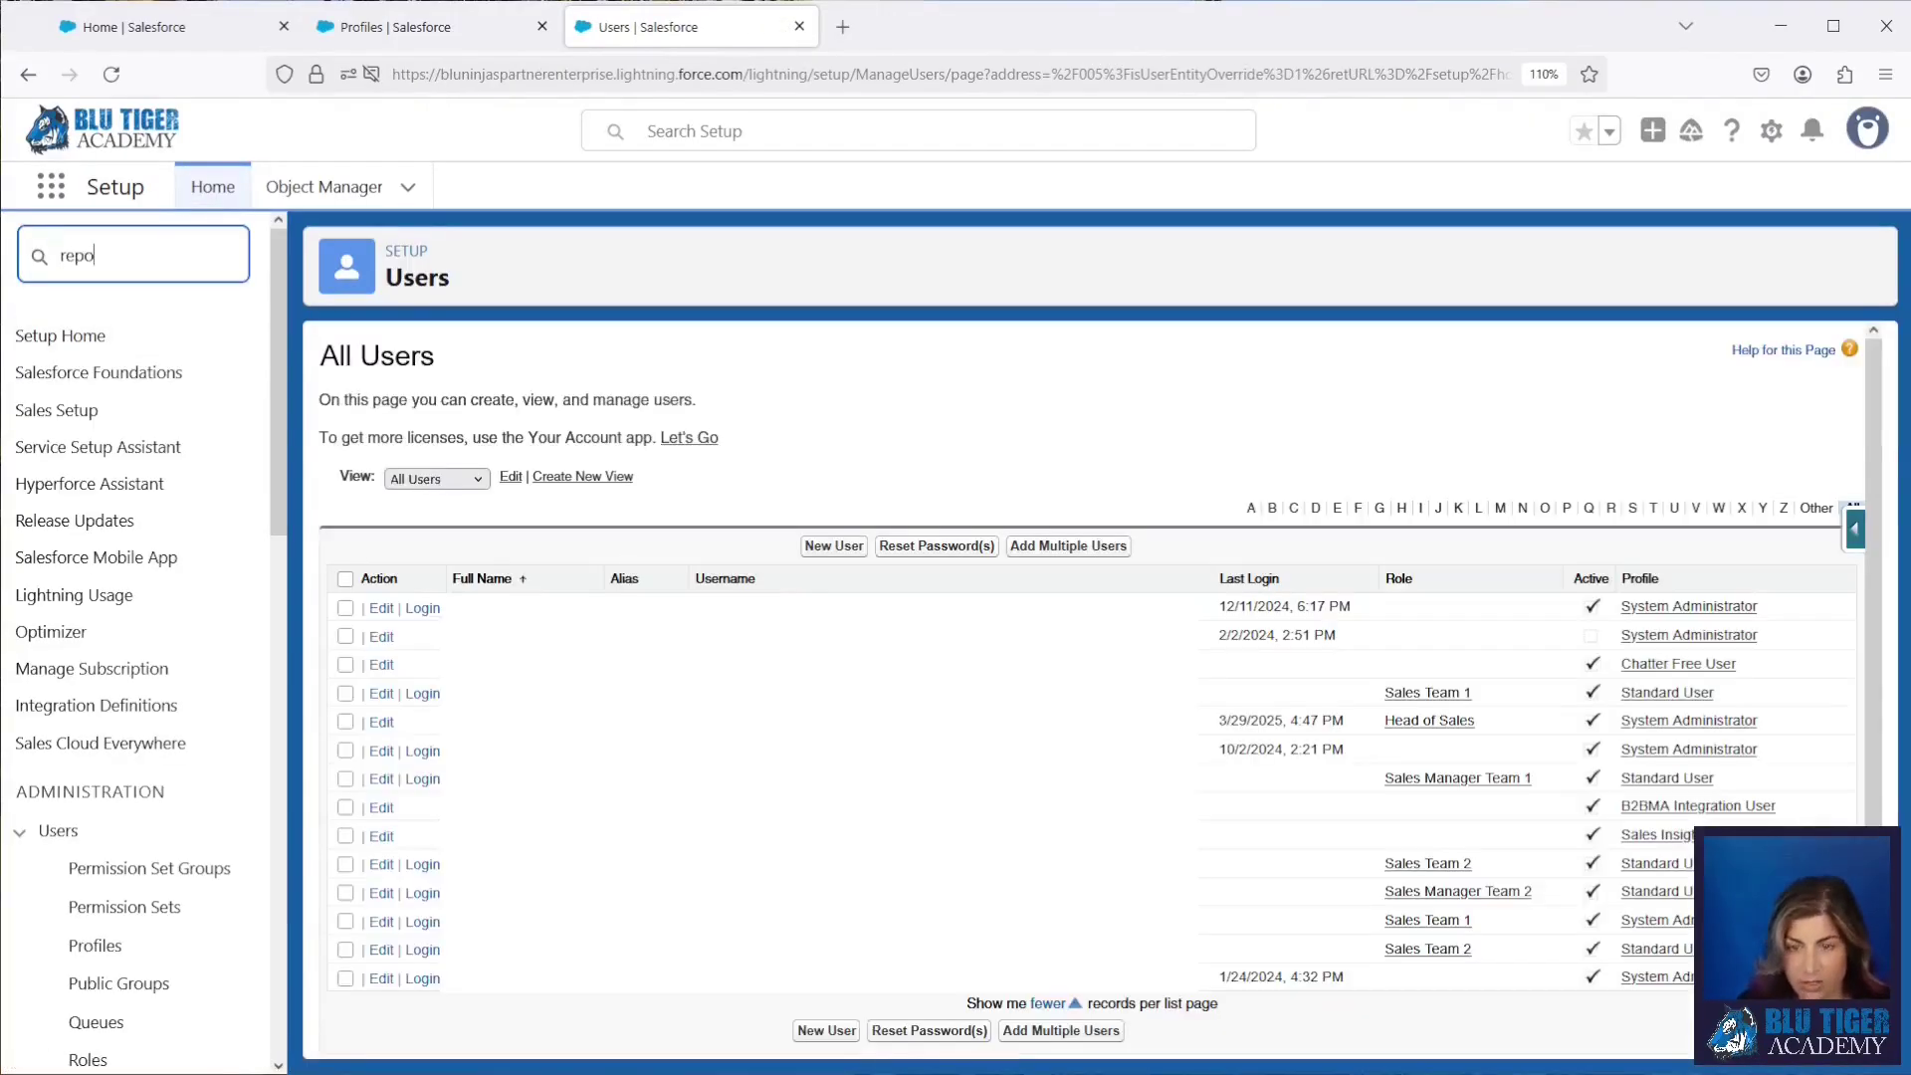
left_click(156, 528)
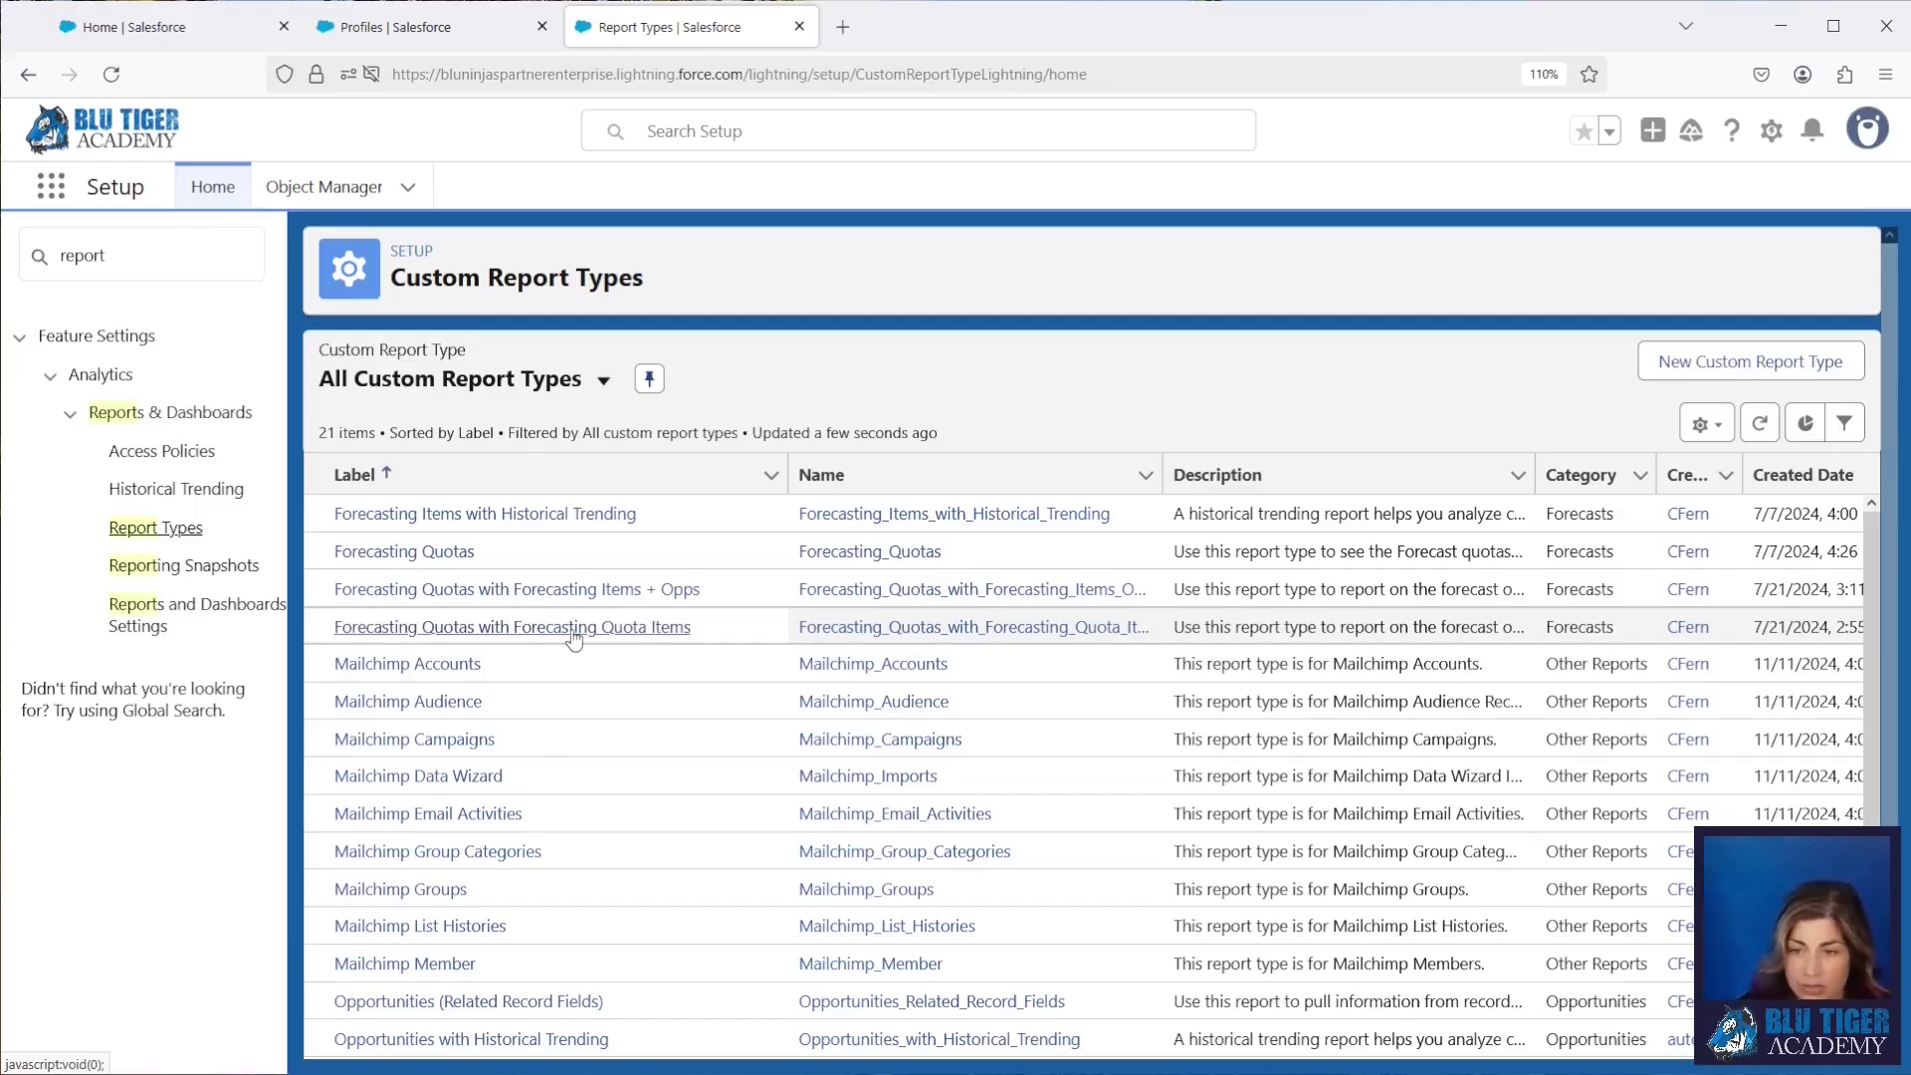
left_click(214, 30)
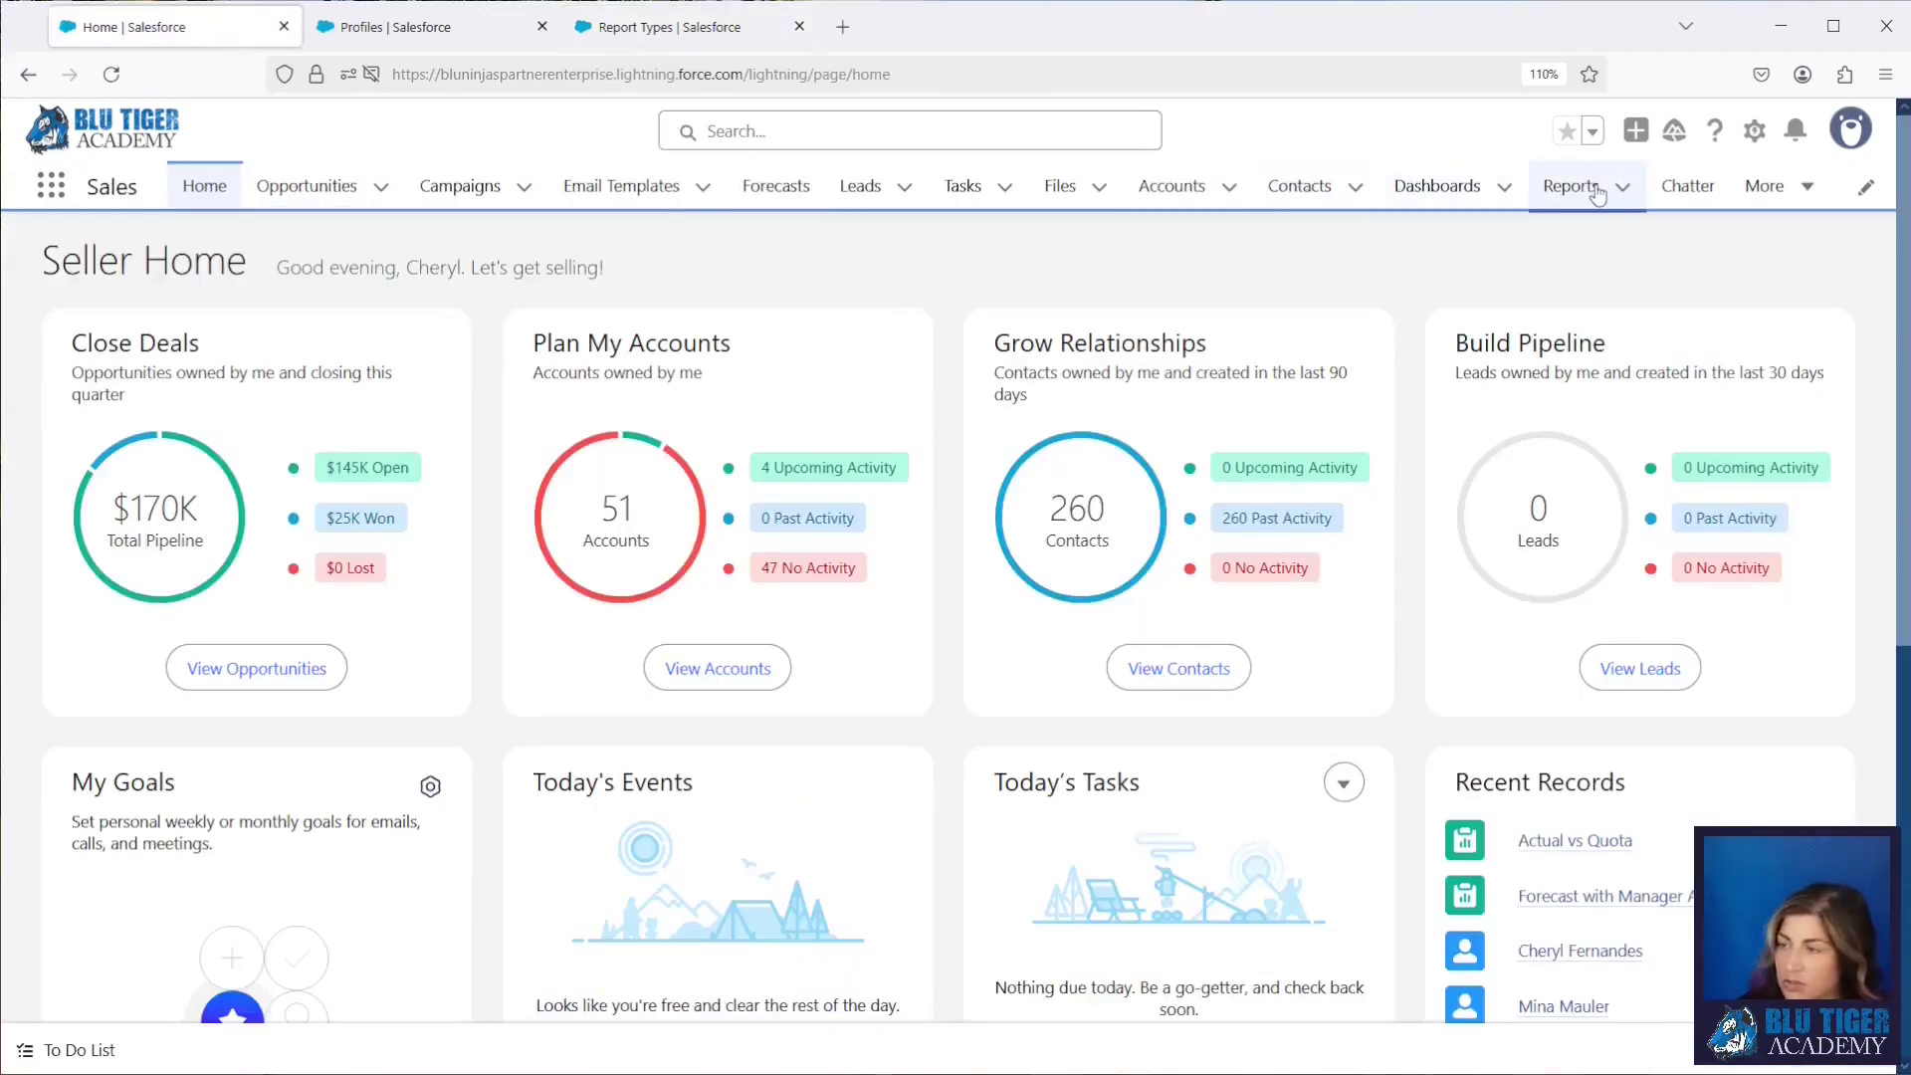
Step: Start a new report from the Forecasting Quotas with Forecasting Quota Items type, found by searching 'foreca'
left_click(1580, 195)
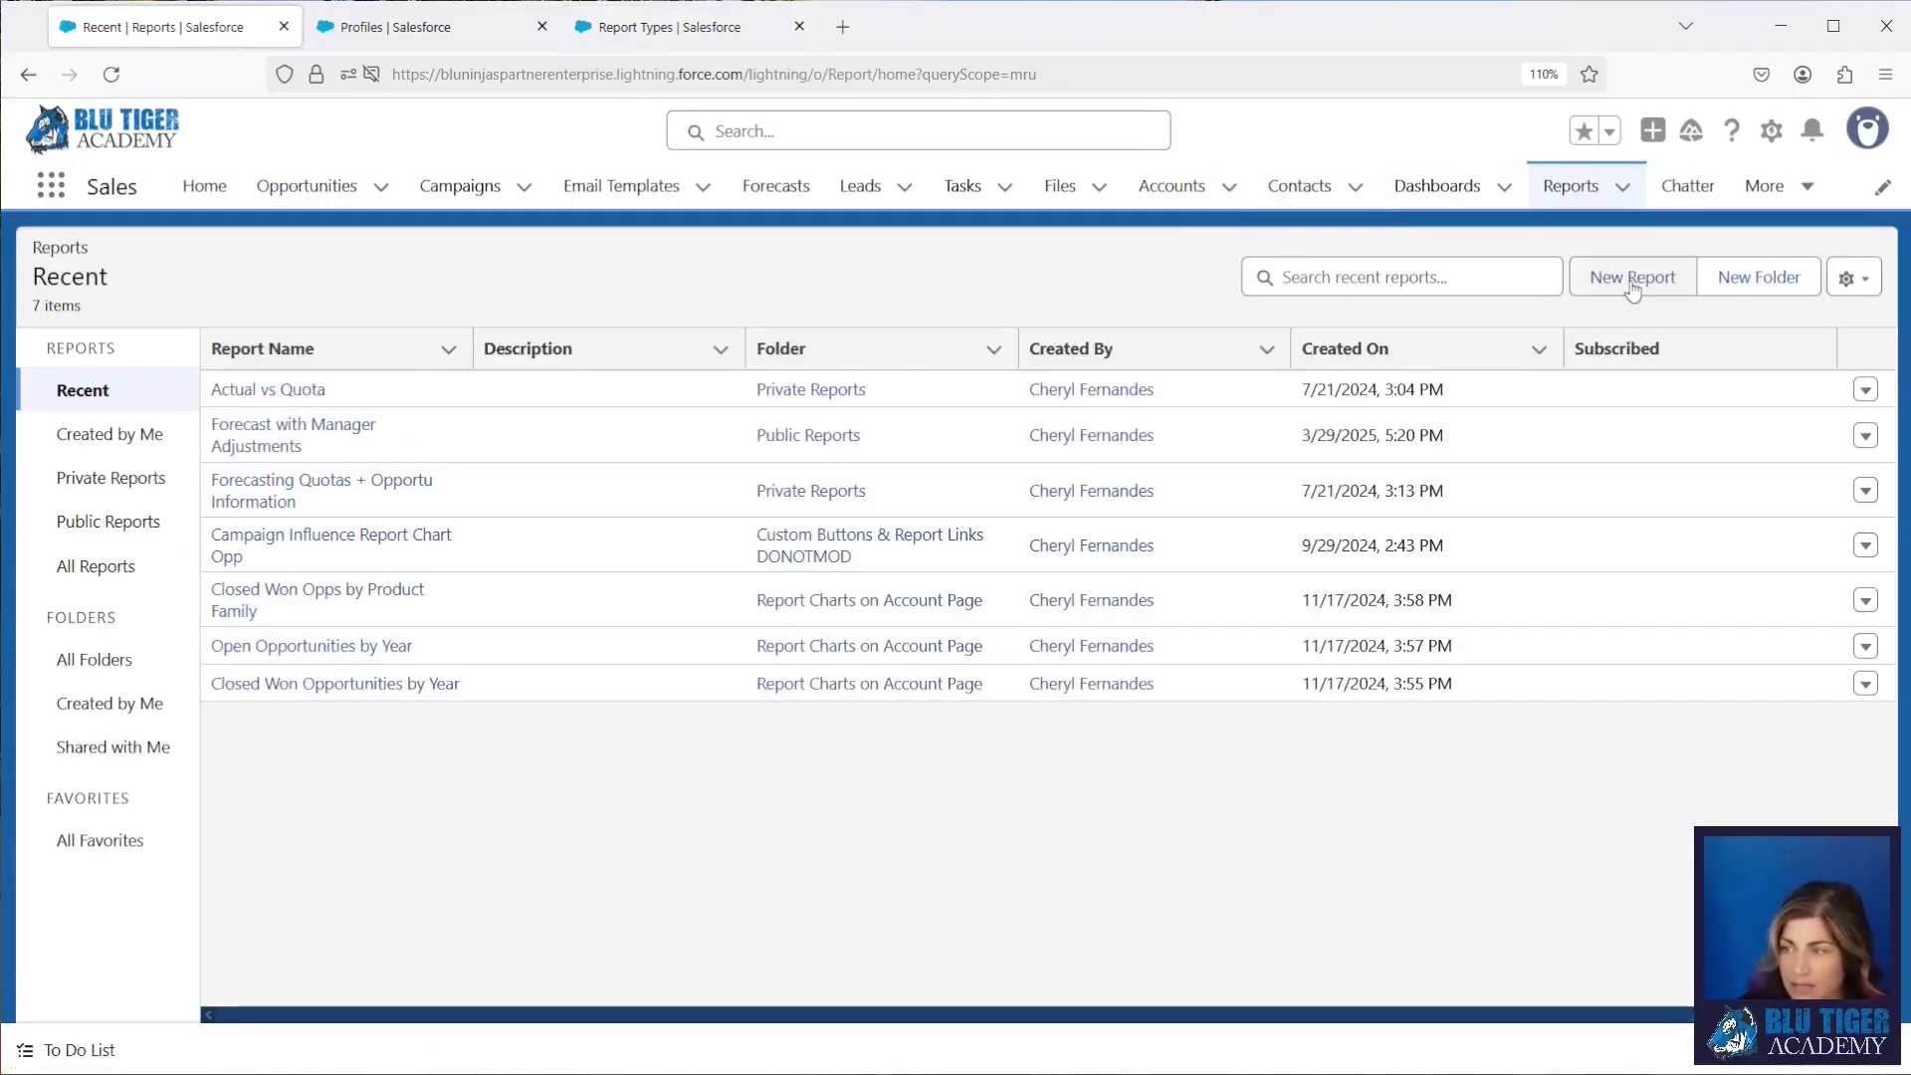
left_click(1632, 278)
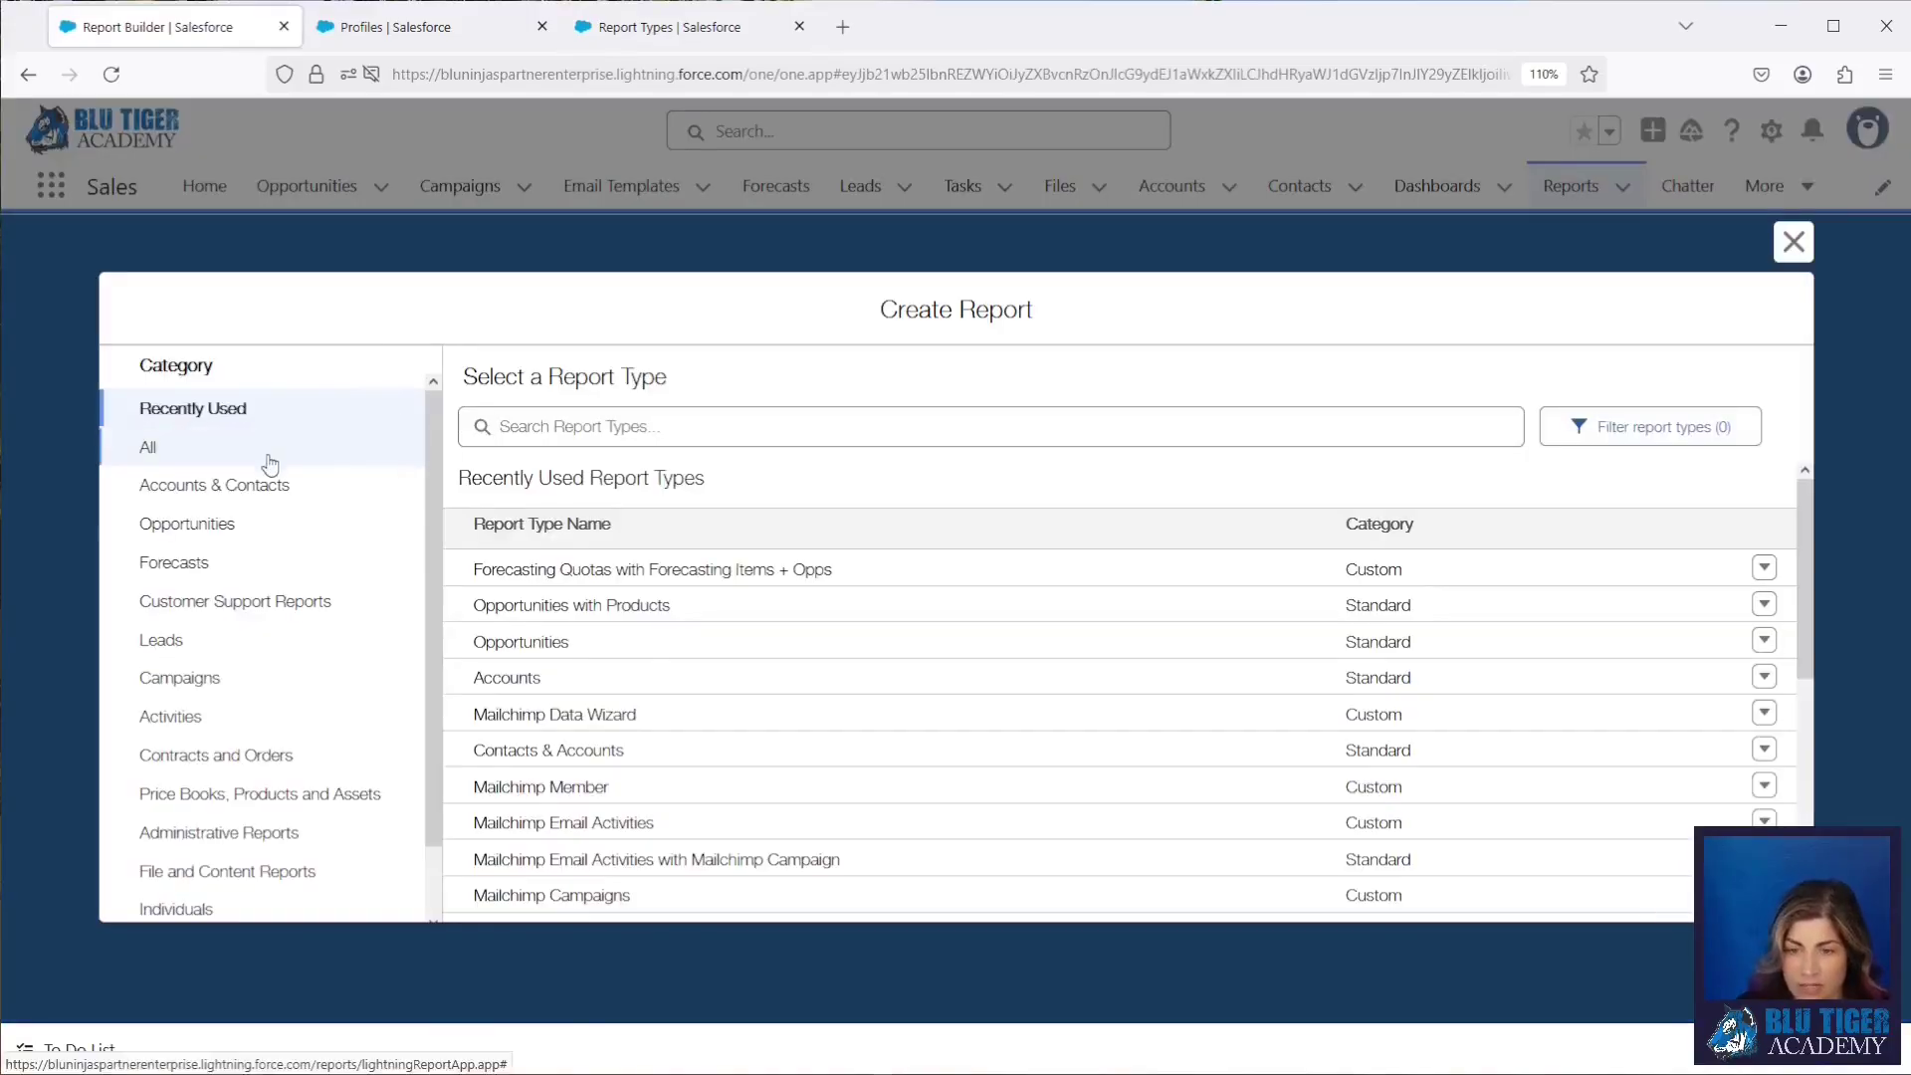
left_click(265, 453)
left_click(546, 422)
type("forecas")
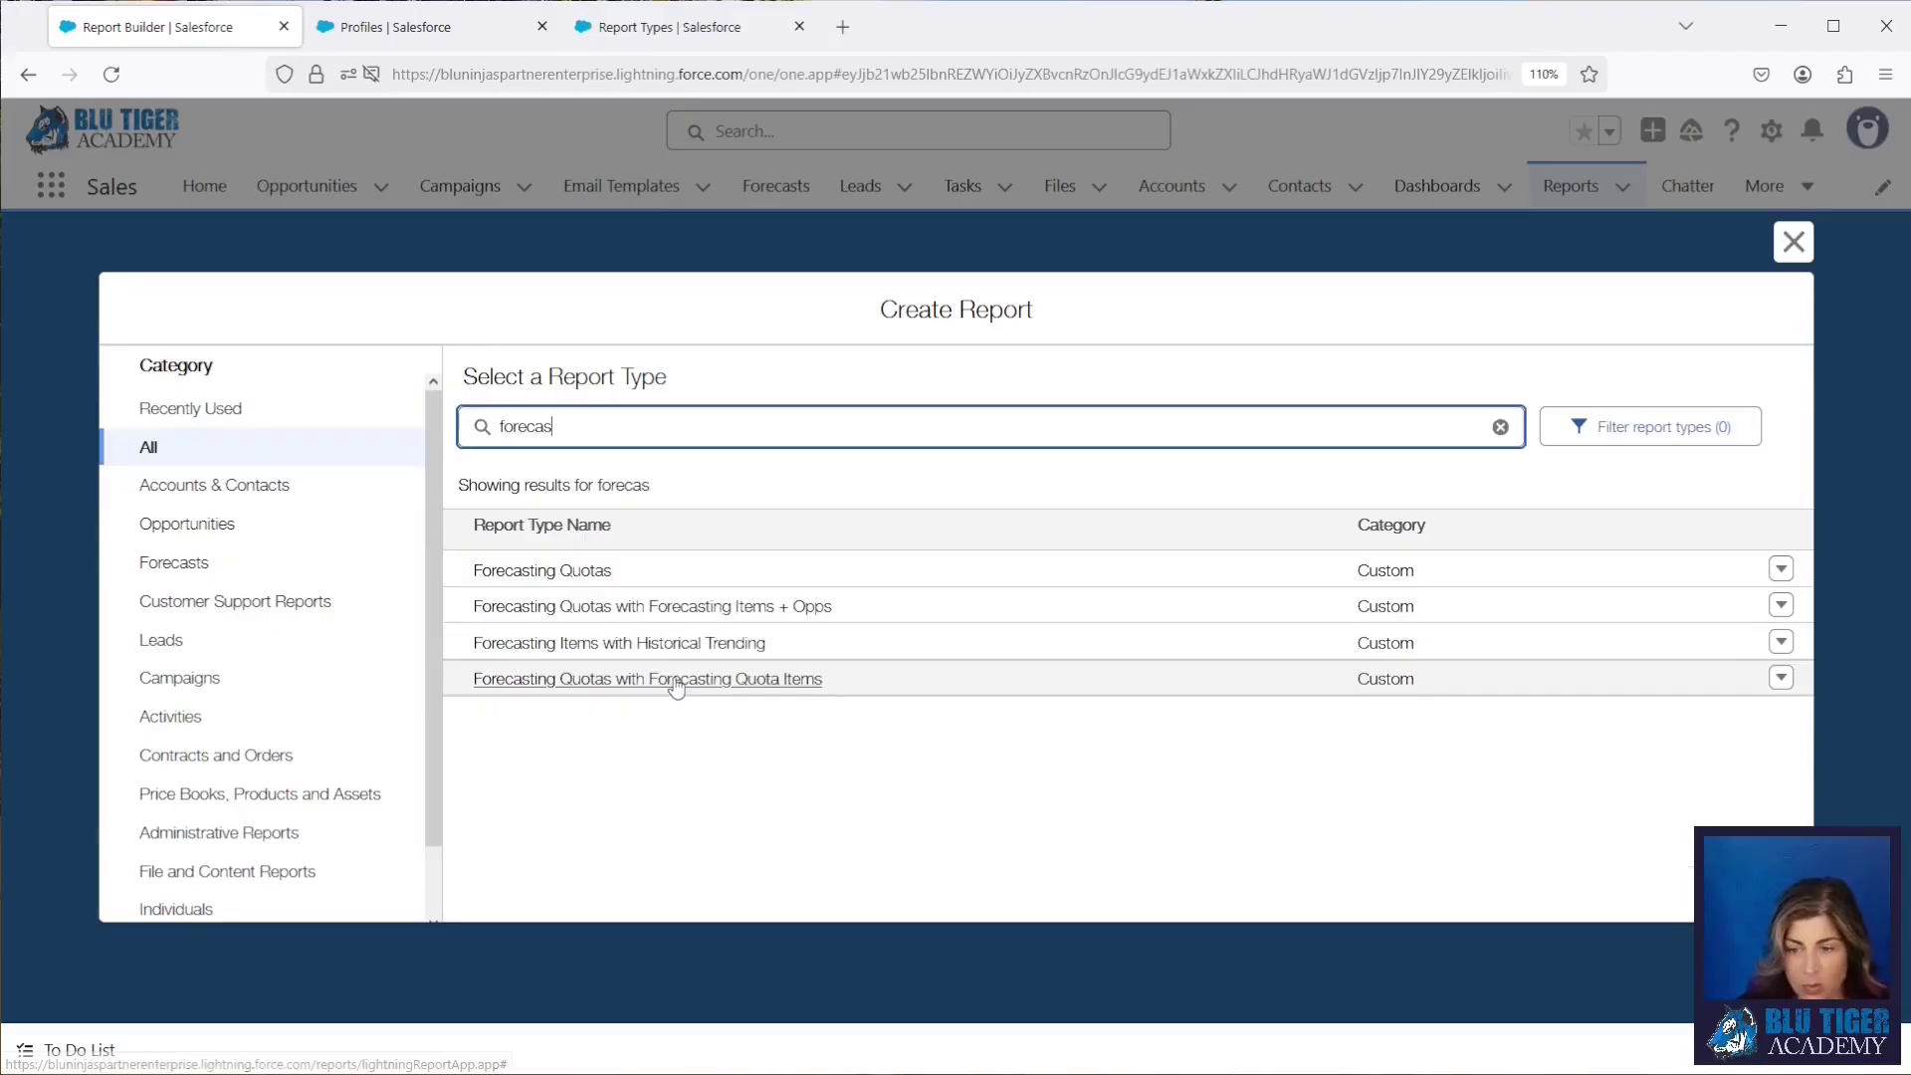
left_click(754, 689)
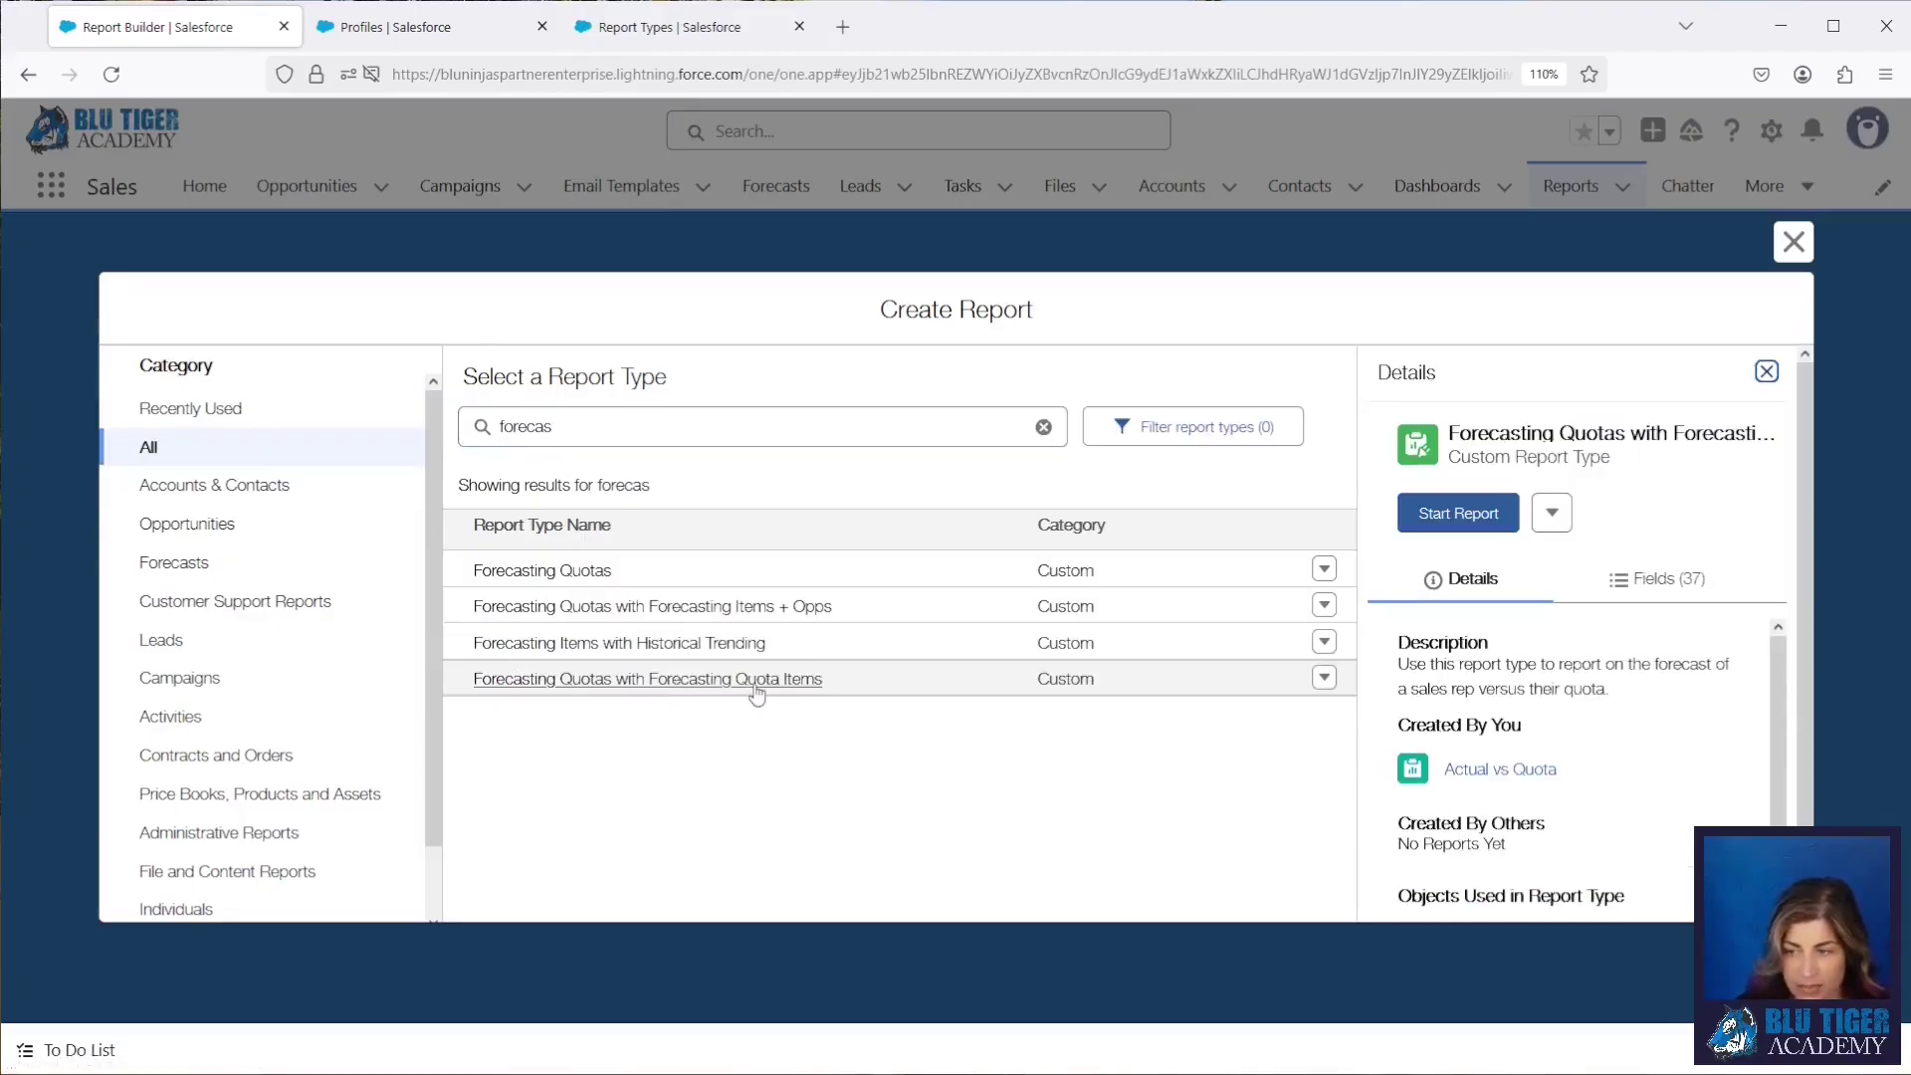
left_click(1458, 514)
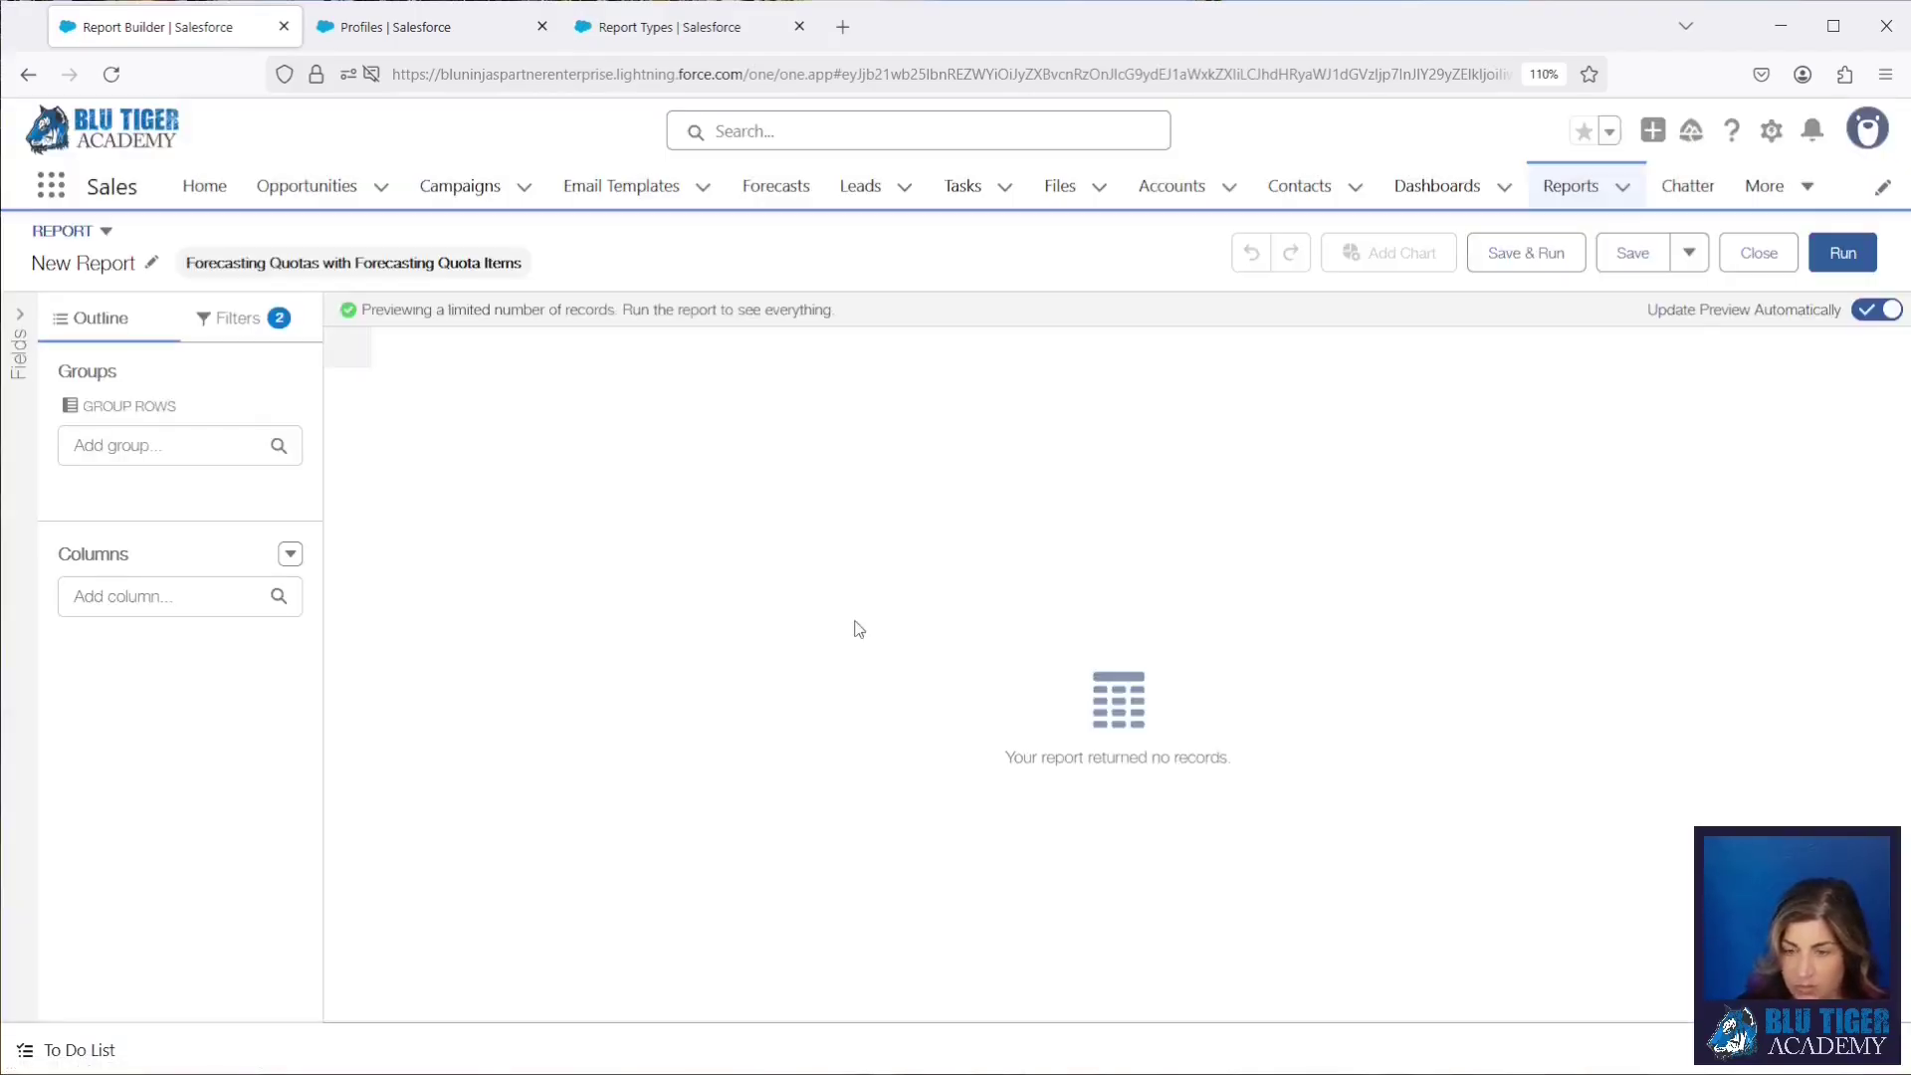
Step: Group the report rows by Owner: Full Name and then End Date
left_click(152, 445)
type("owner")
left_click(119, 529)
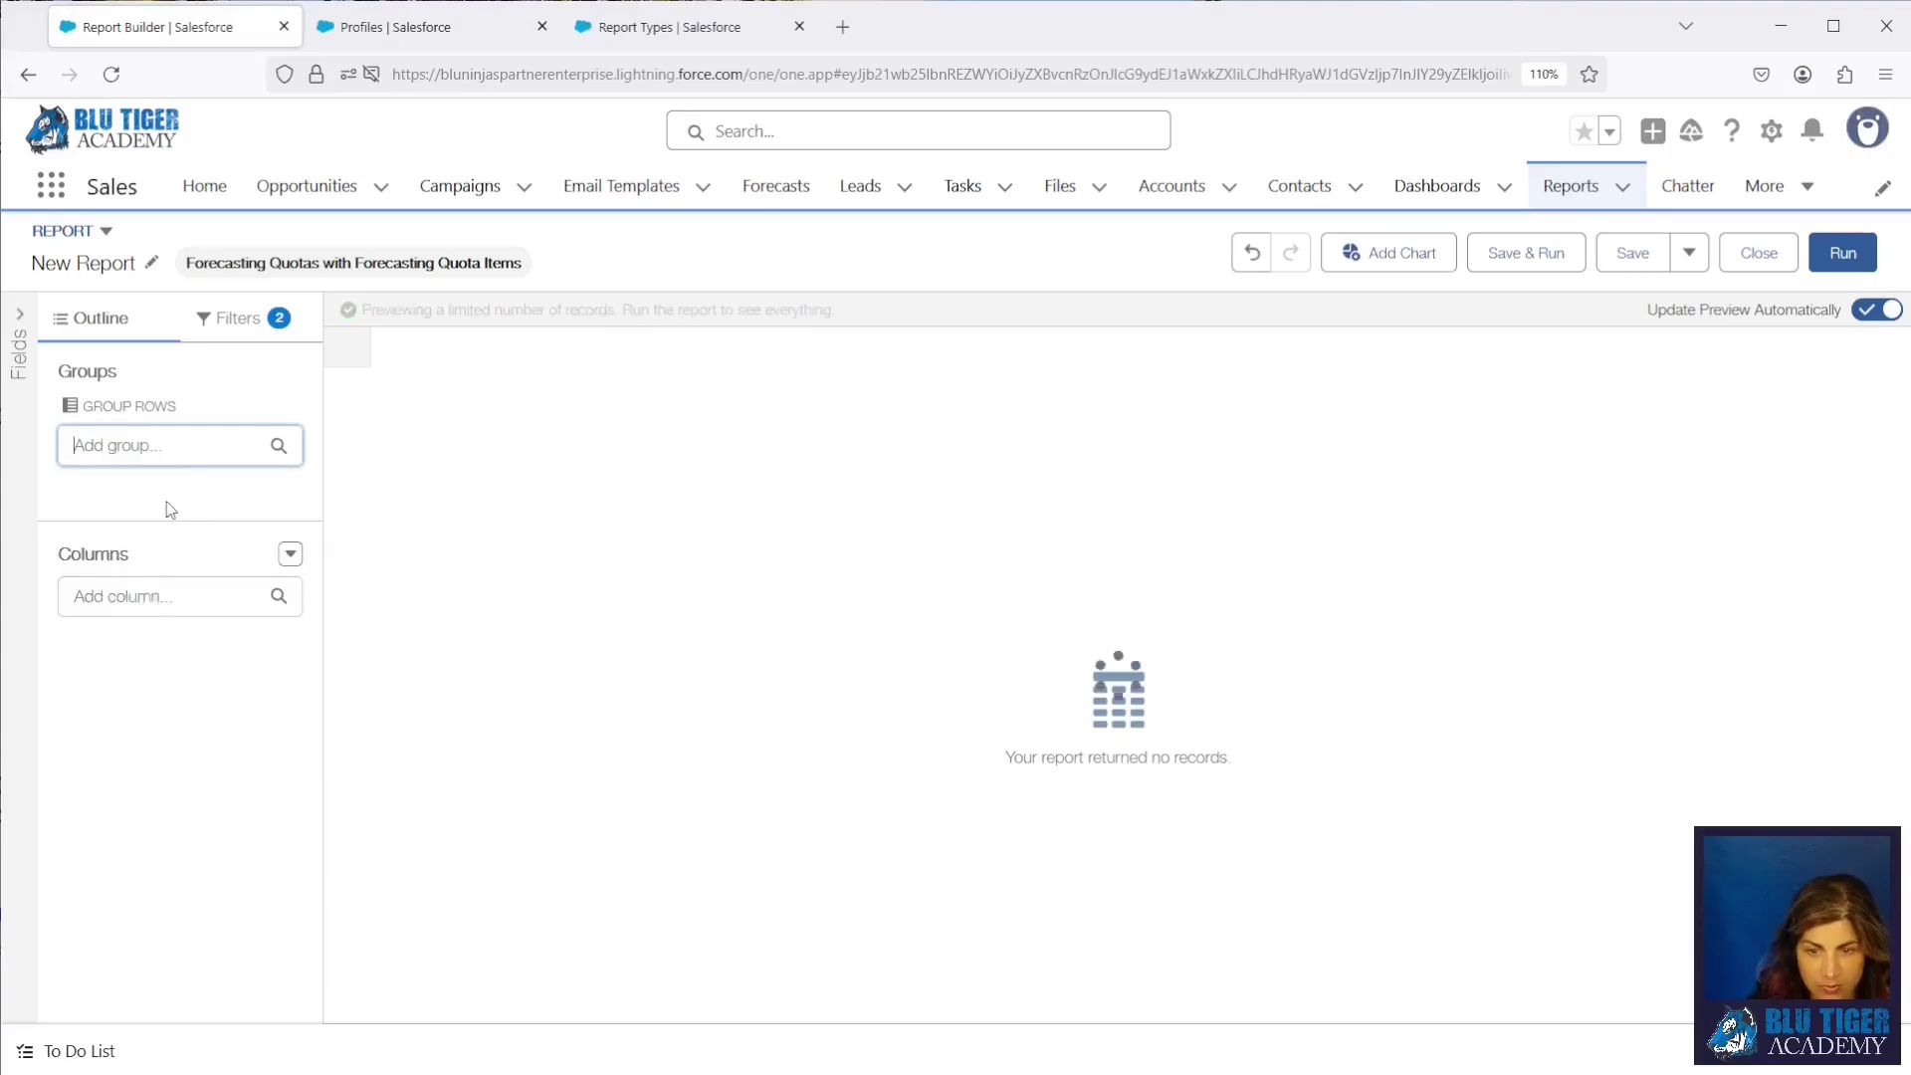
type("end")
left_click(139, 530)
Step: Add Start Date, Has Adjustment, Forecast Category and Forecast Amount columns
left_click(119, 769)
type("start")
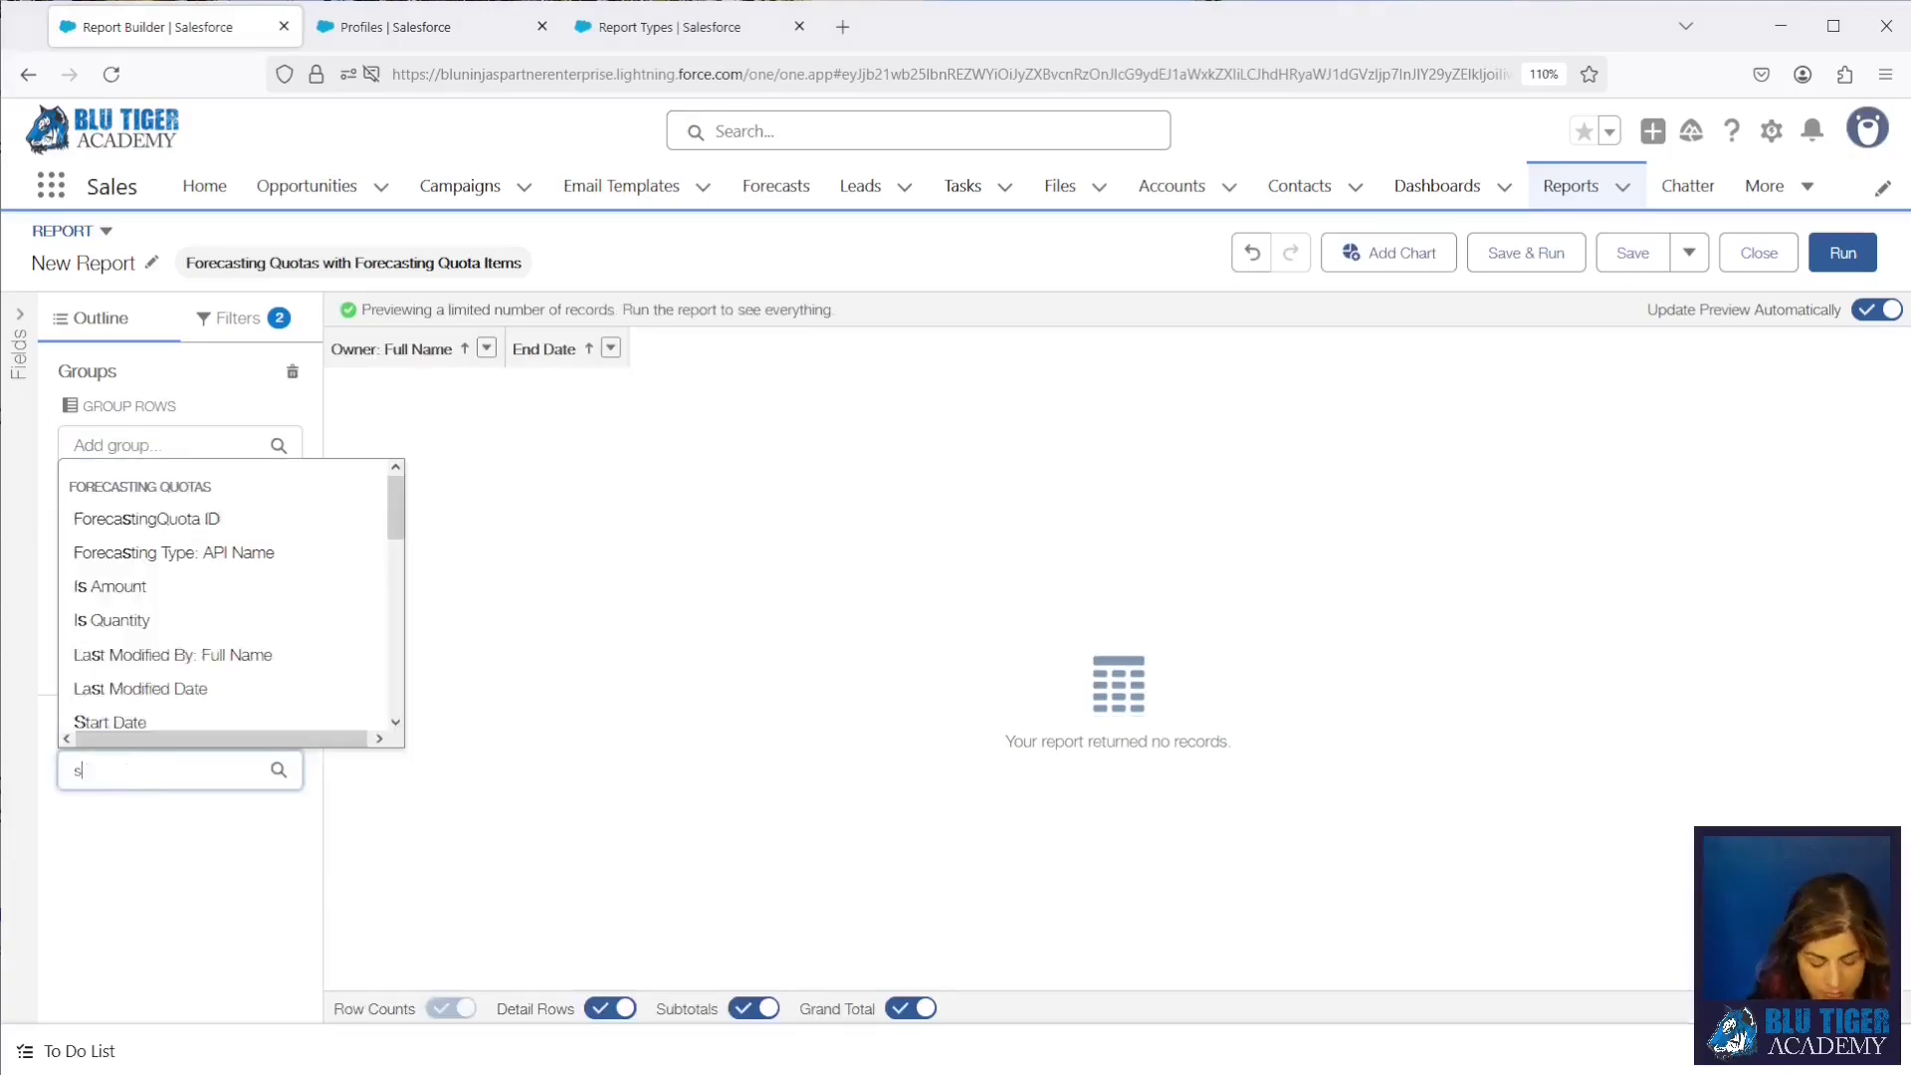
left_click(125, 858)
type("has")
left_click(92, 853)
type("fore")
left_click(112, 657)
left_click(129, 622)
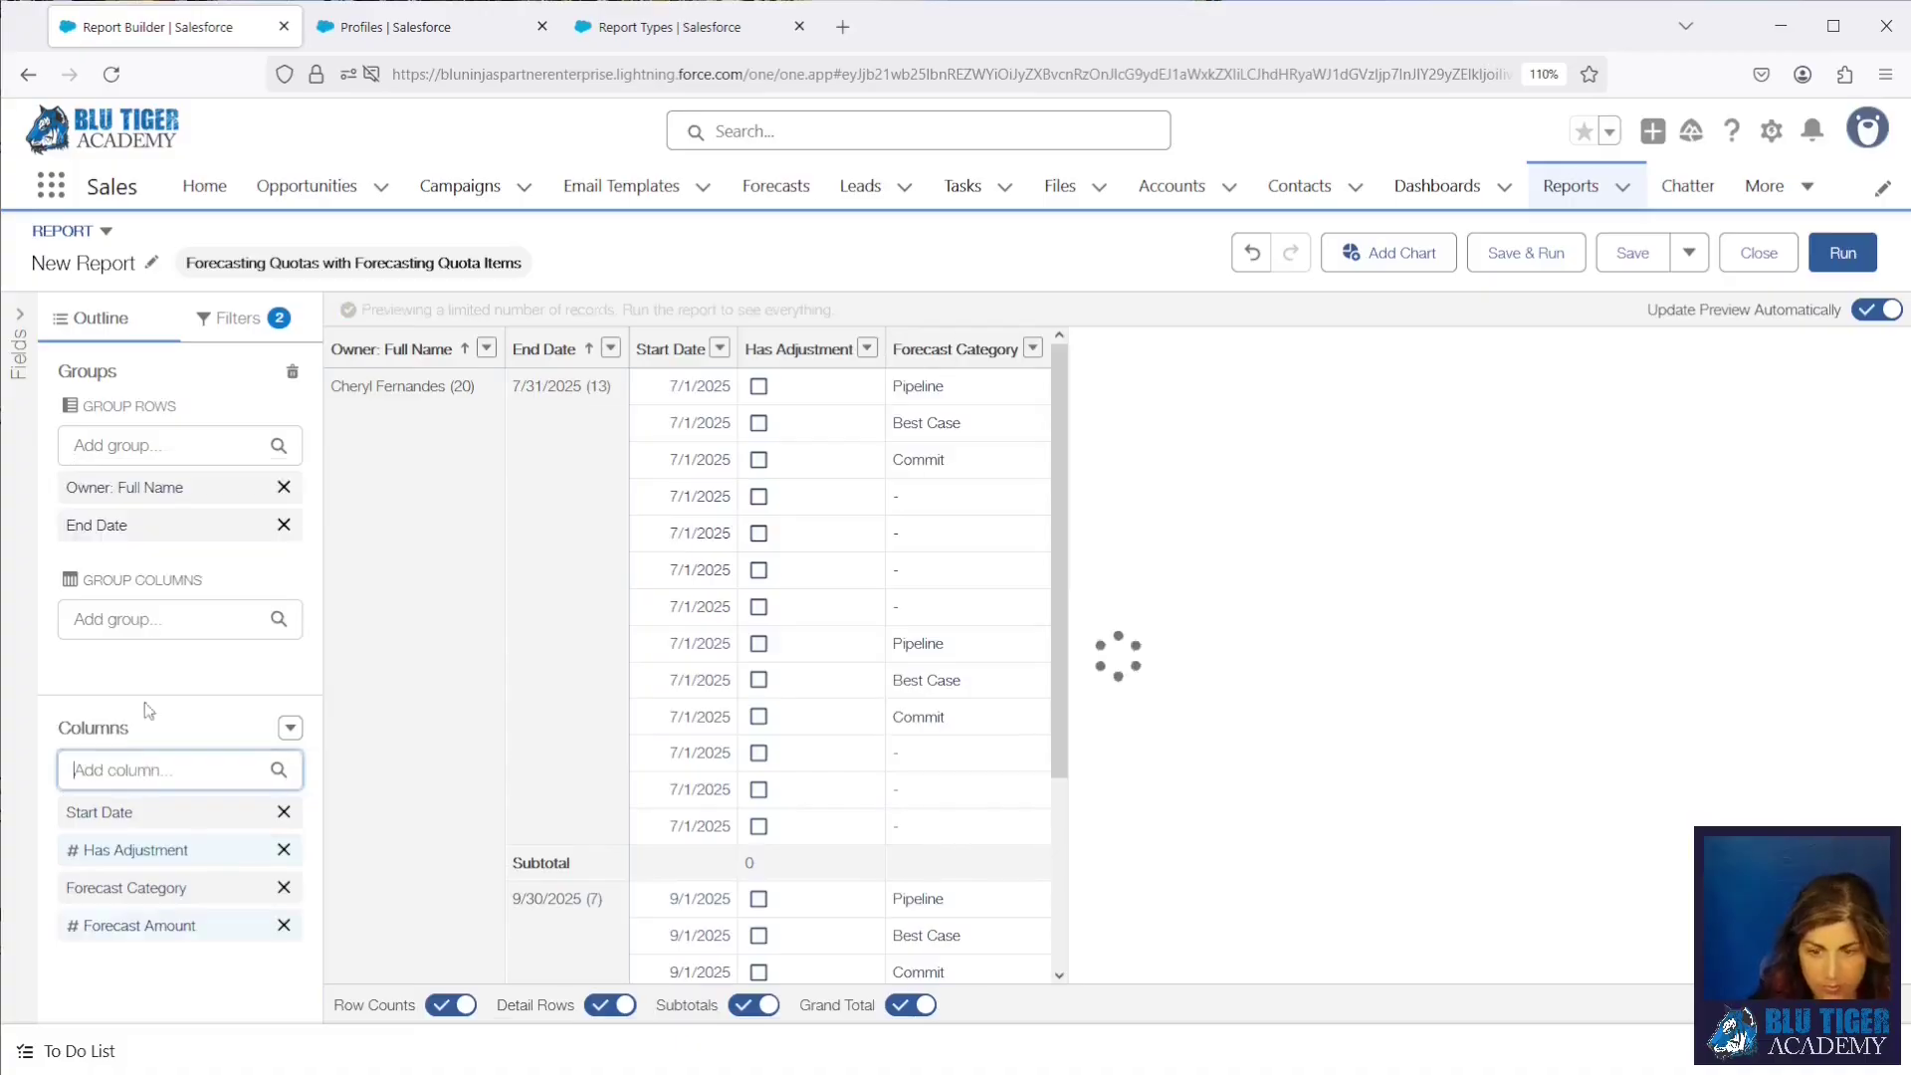
Step: Add Forecasting Item Category and Amount Without Manager Adjustment columns
type("forec")
left_click(159, 625)
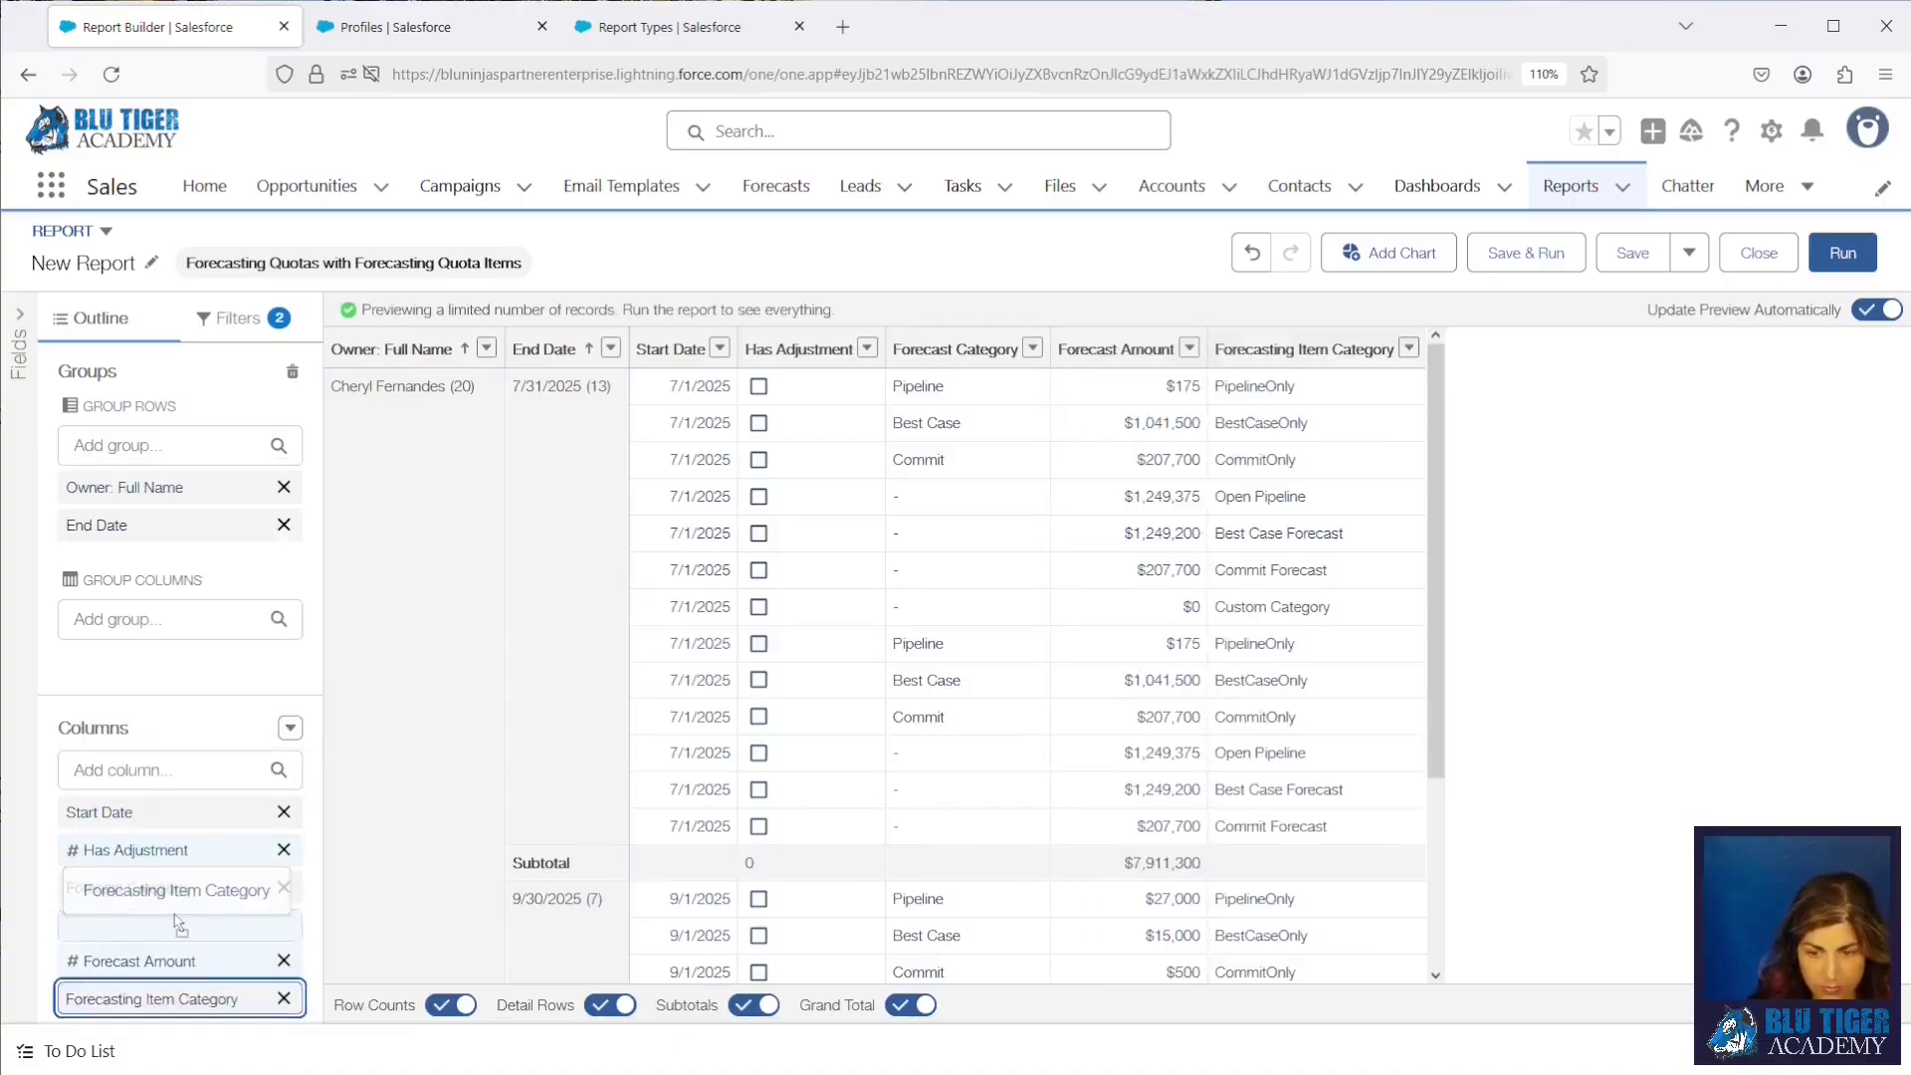
left_click(147, 772)
type("amount")
left_click(160, 654)
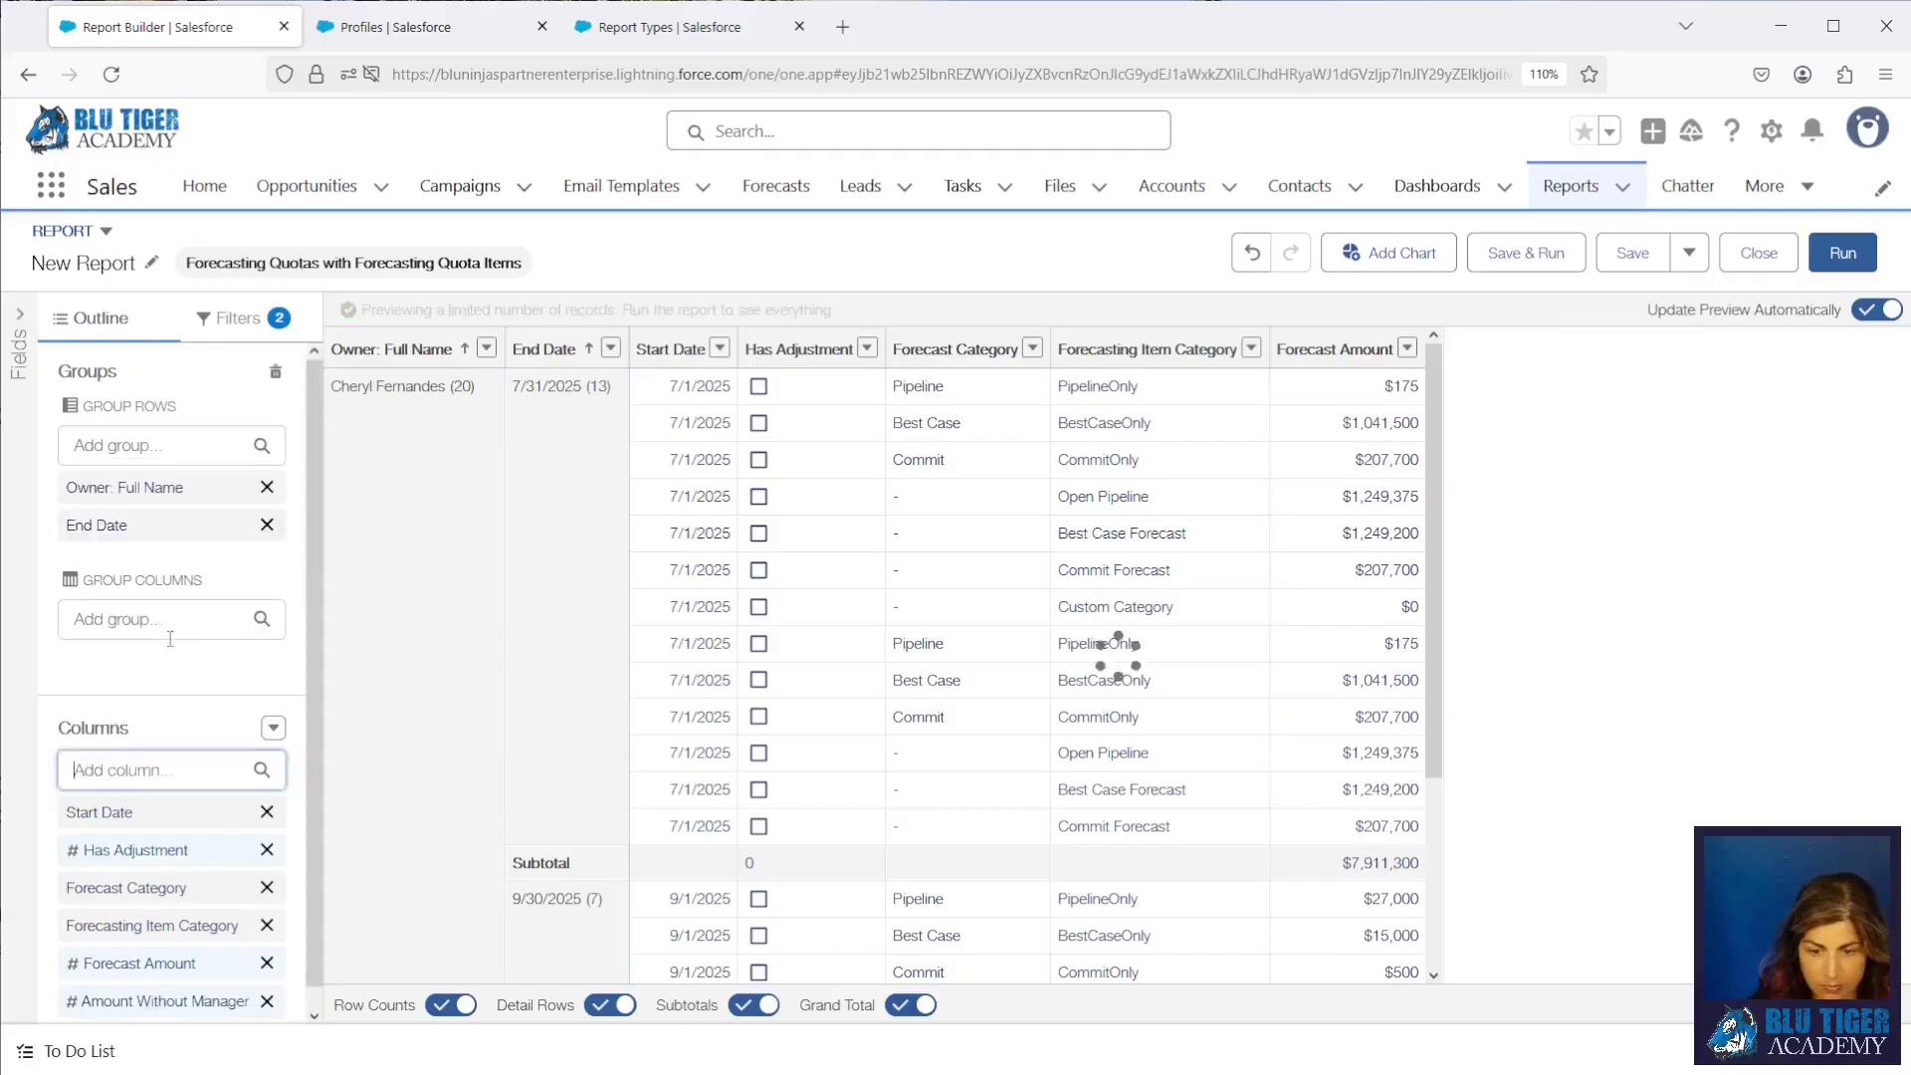
Step: Set the Show Me filter to All forecasting quotas
left_click(237, 317)
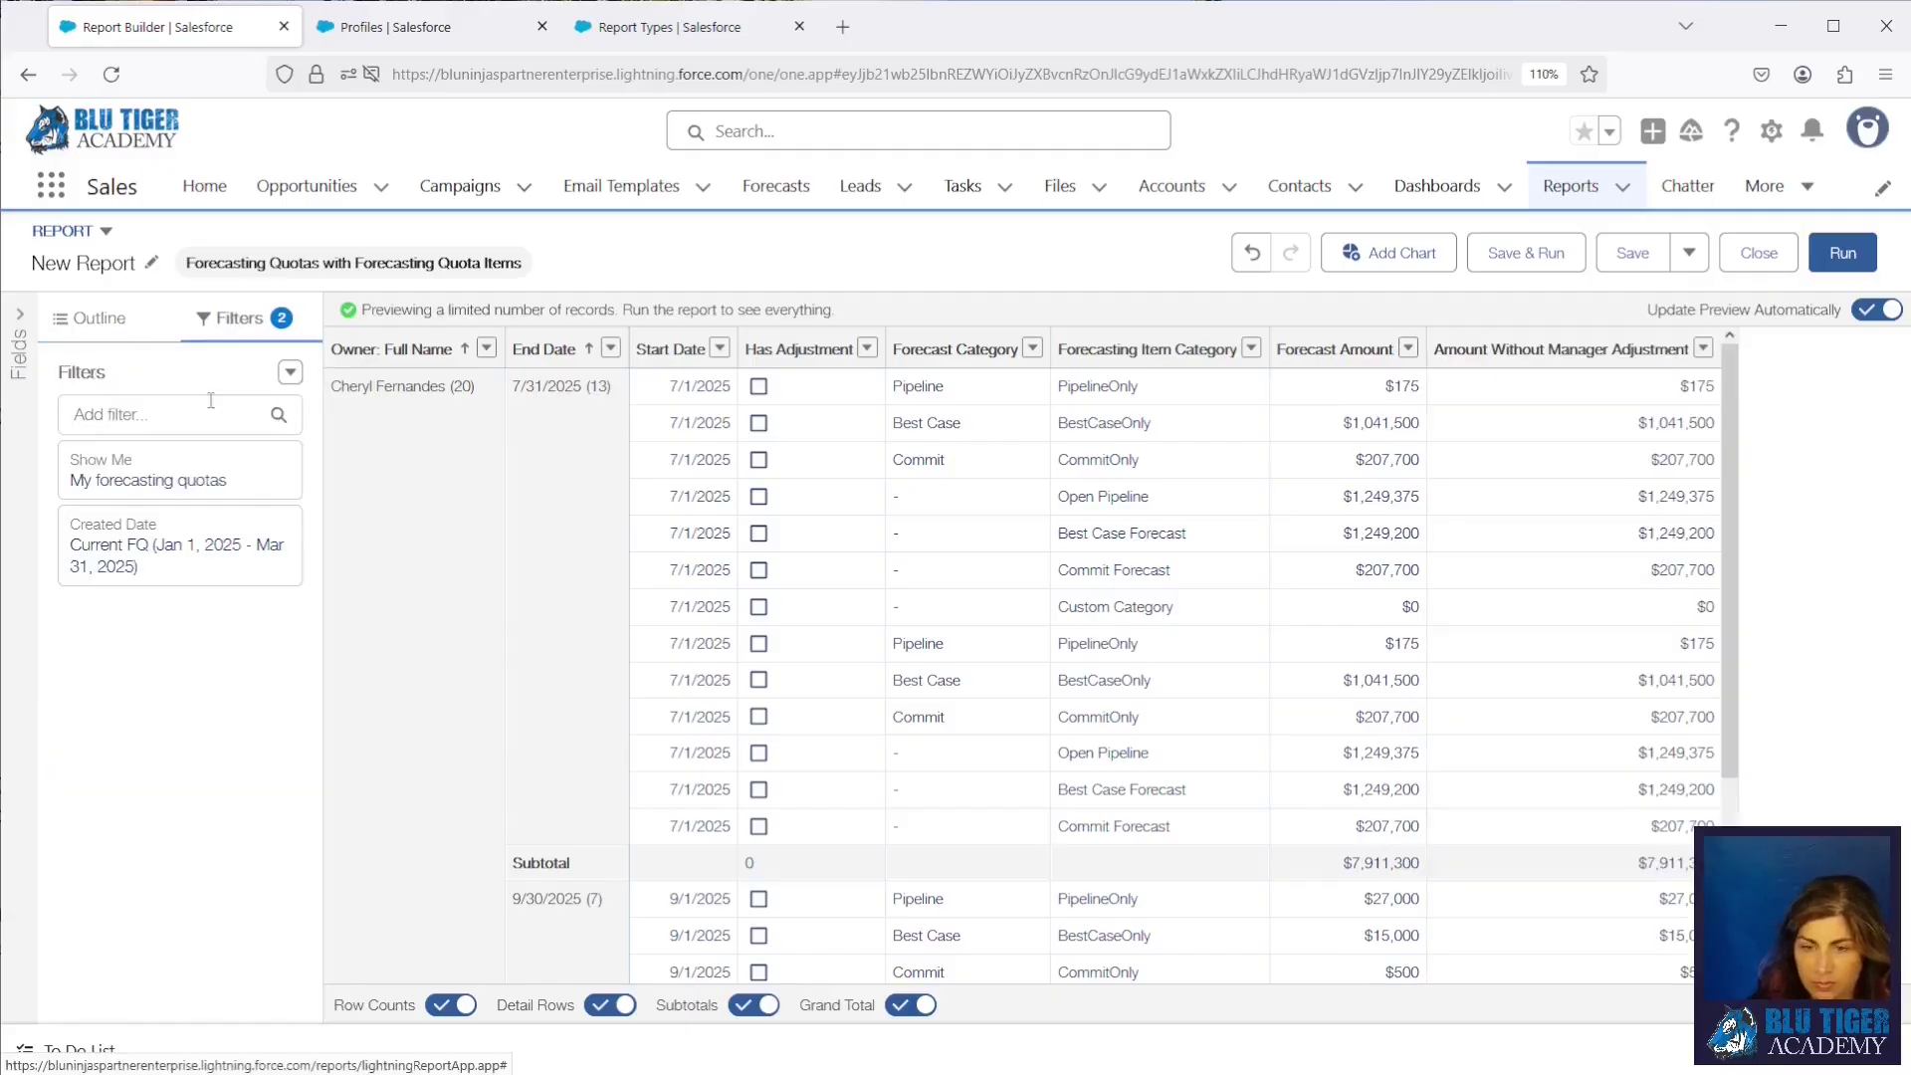
left_click(149, 472)
left_click(530, 483)
left_click(637, 569)
left_click(667, 552)
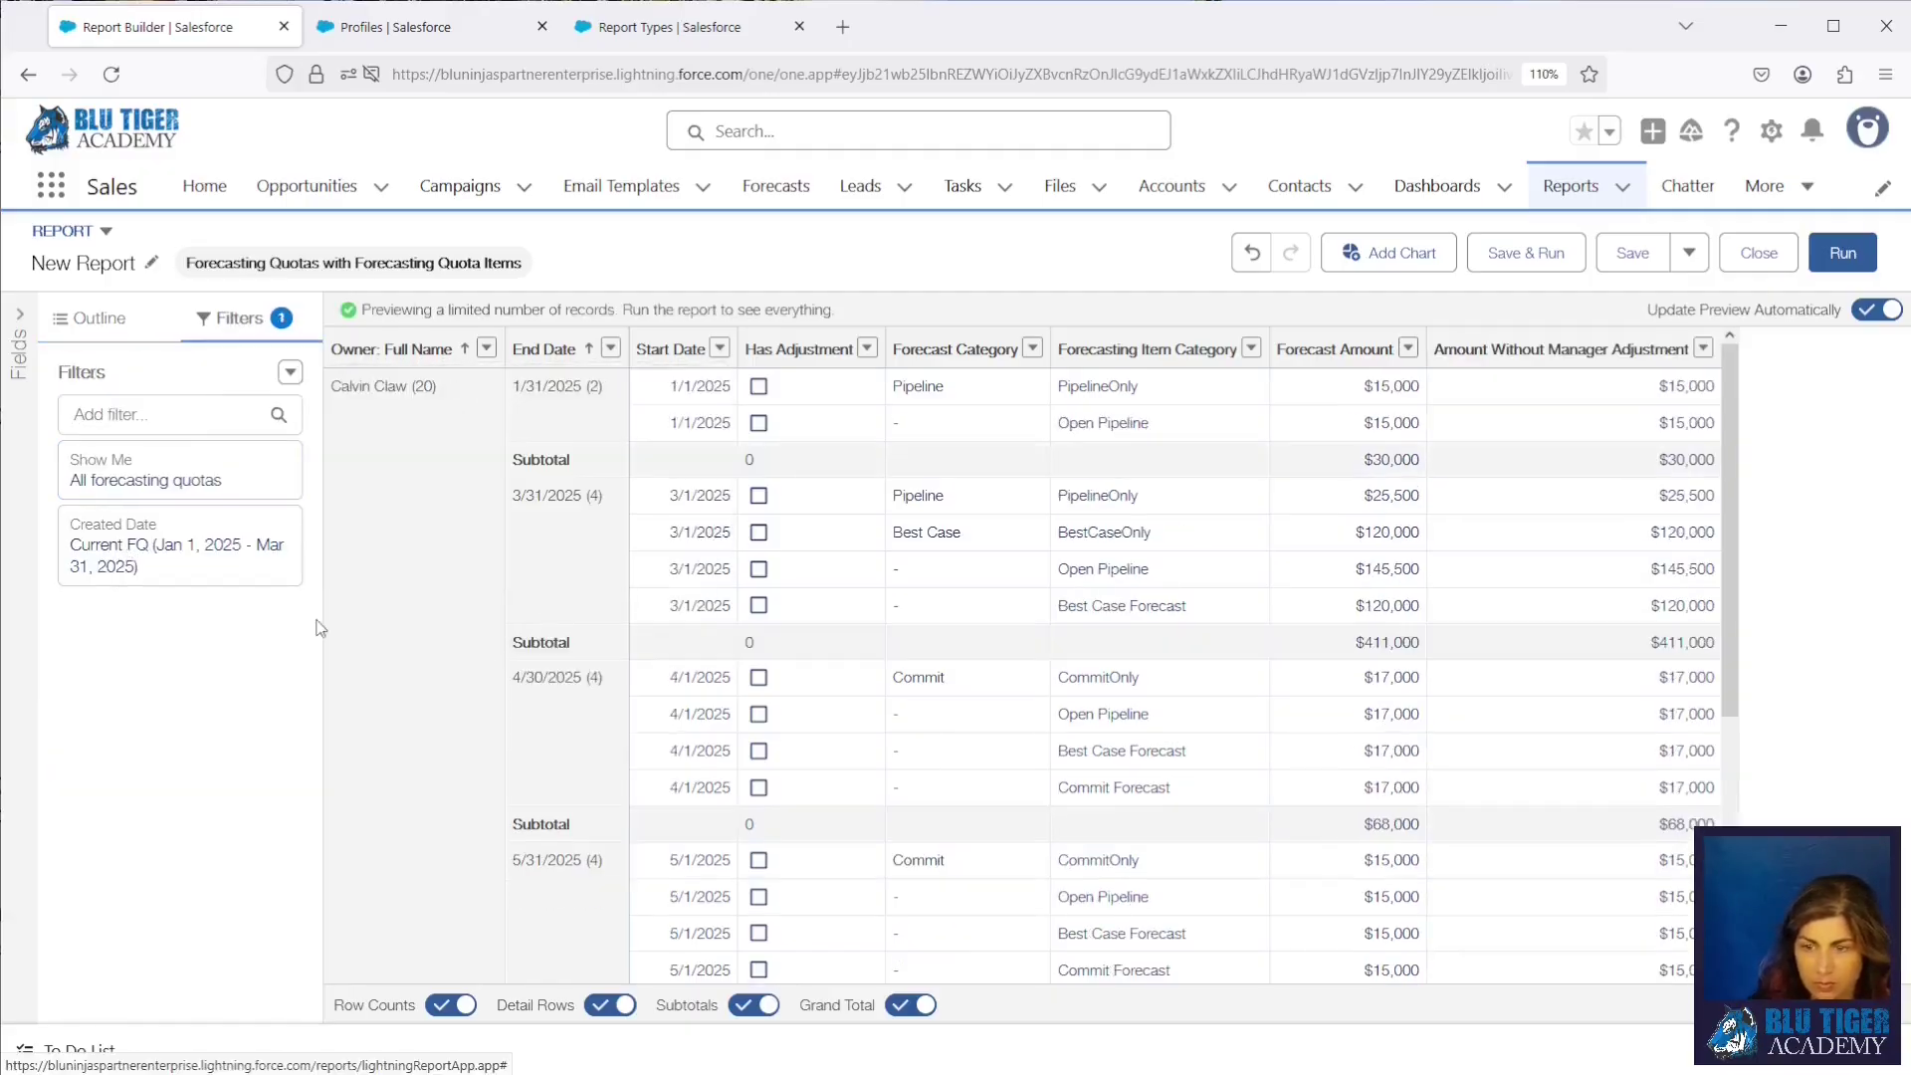
Step: Save and run the report as 'Forecasting Amounts with Adjustments'
left_click(1514, 254)
triple_click(448, 440)
type("Forecasting Amounts with Adjustments")
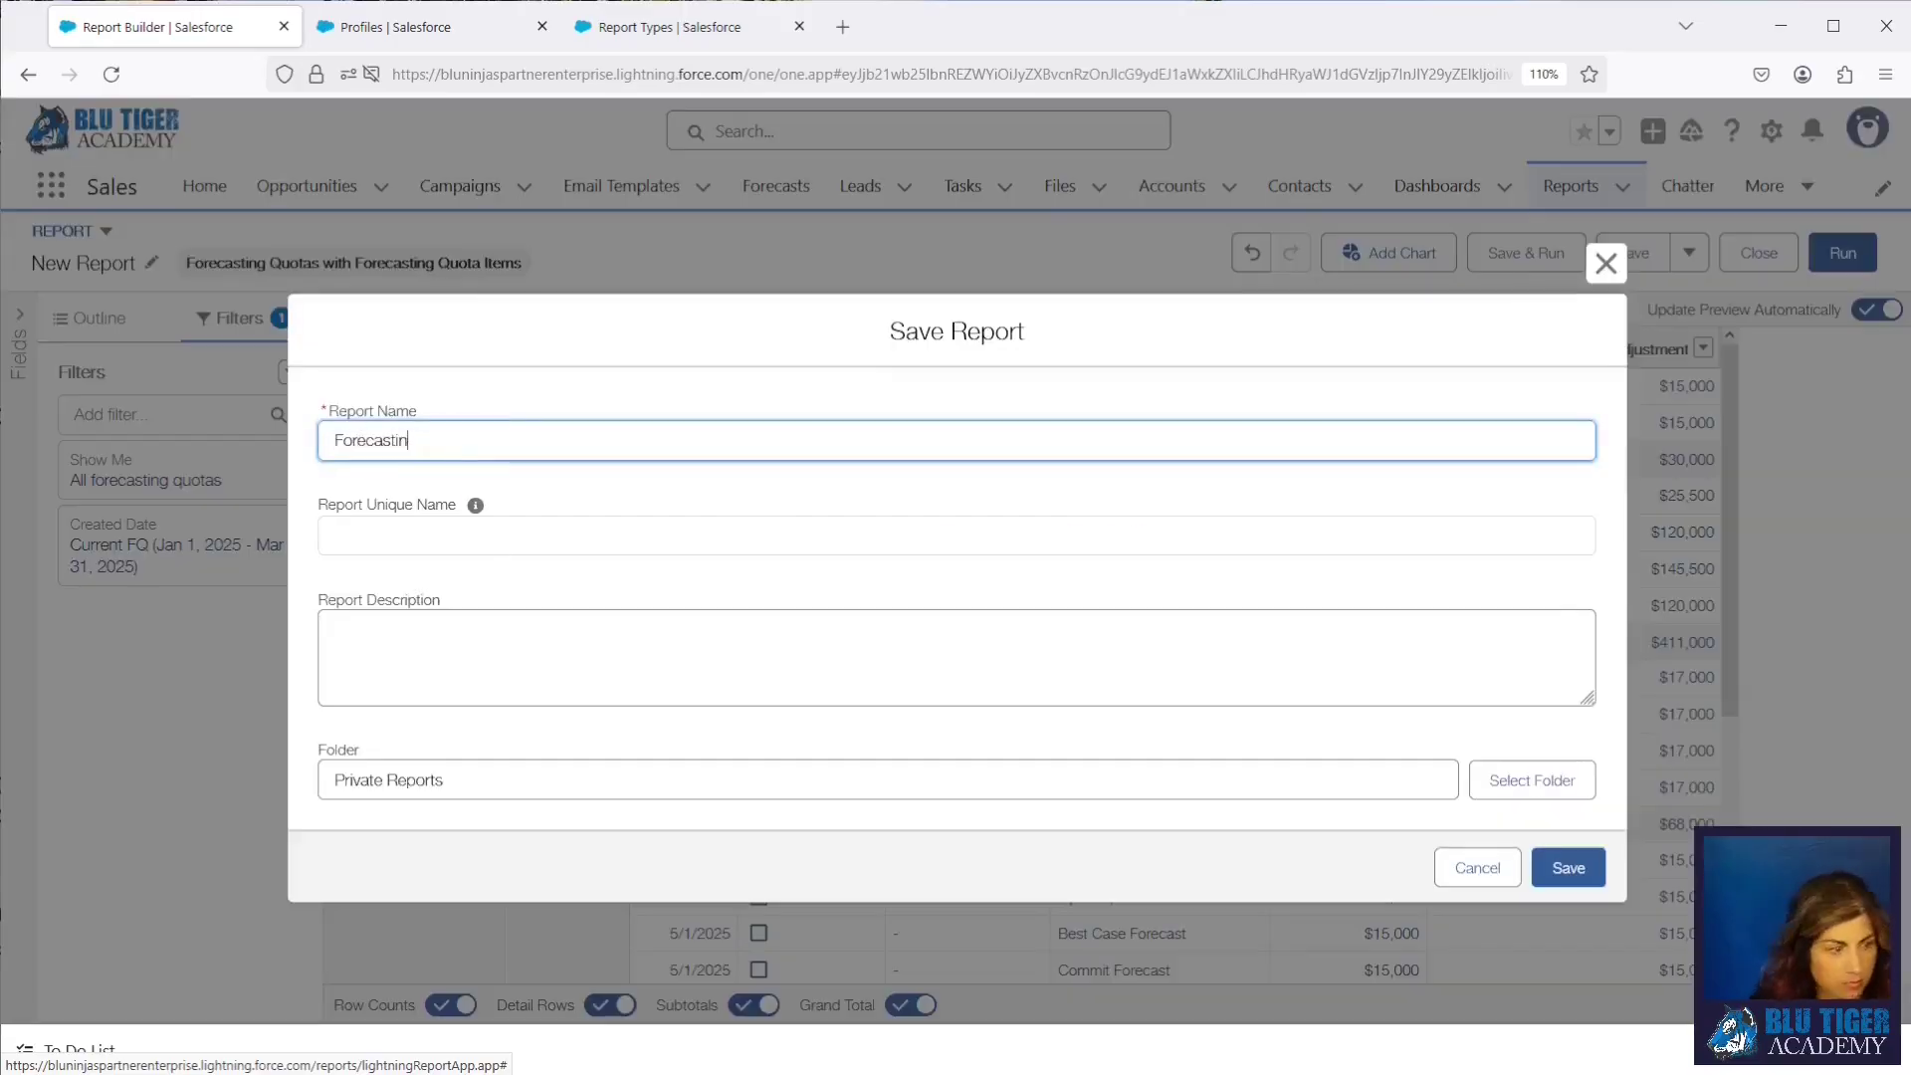
key("Tab")
left_click(1568, 867)
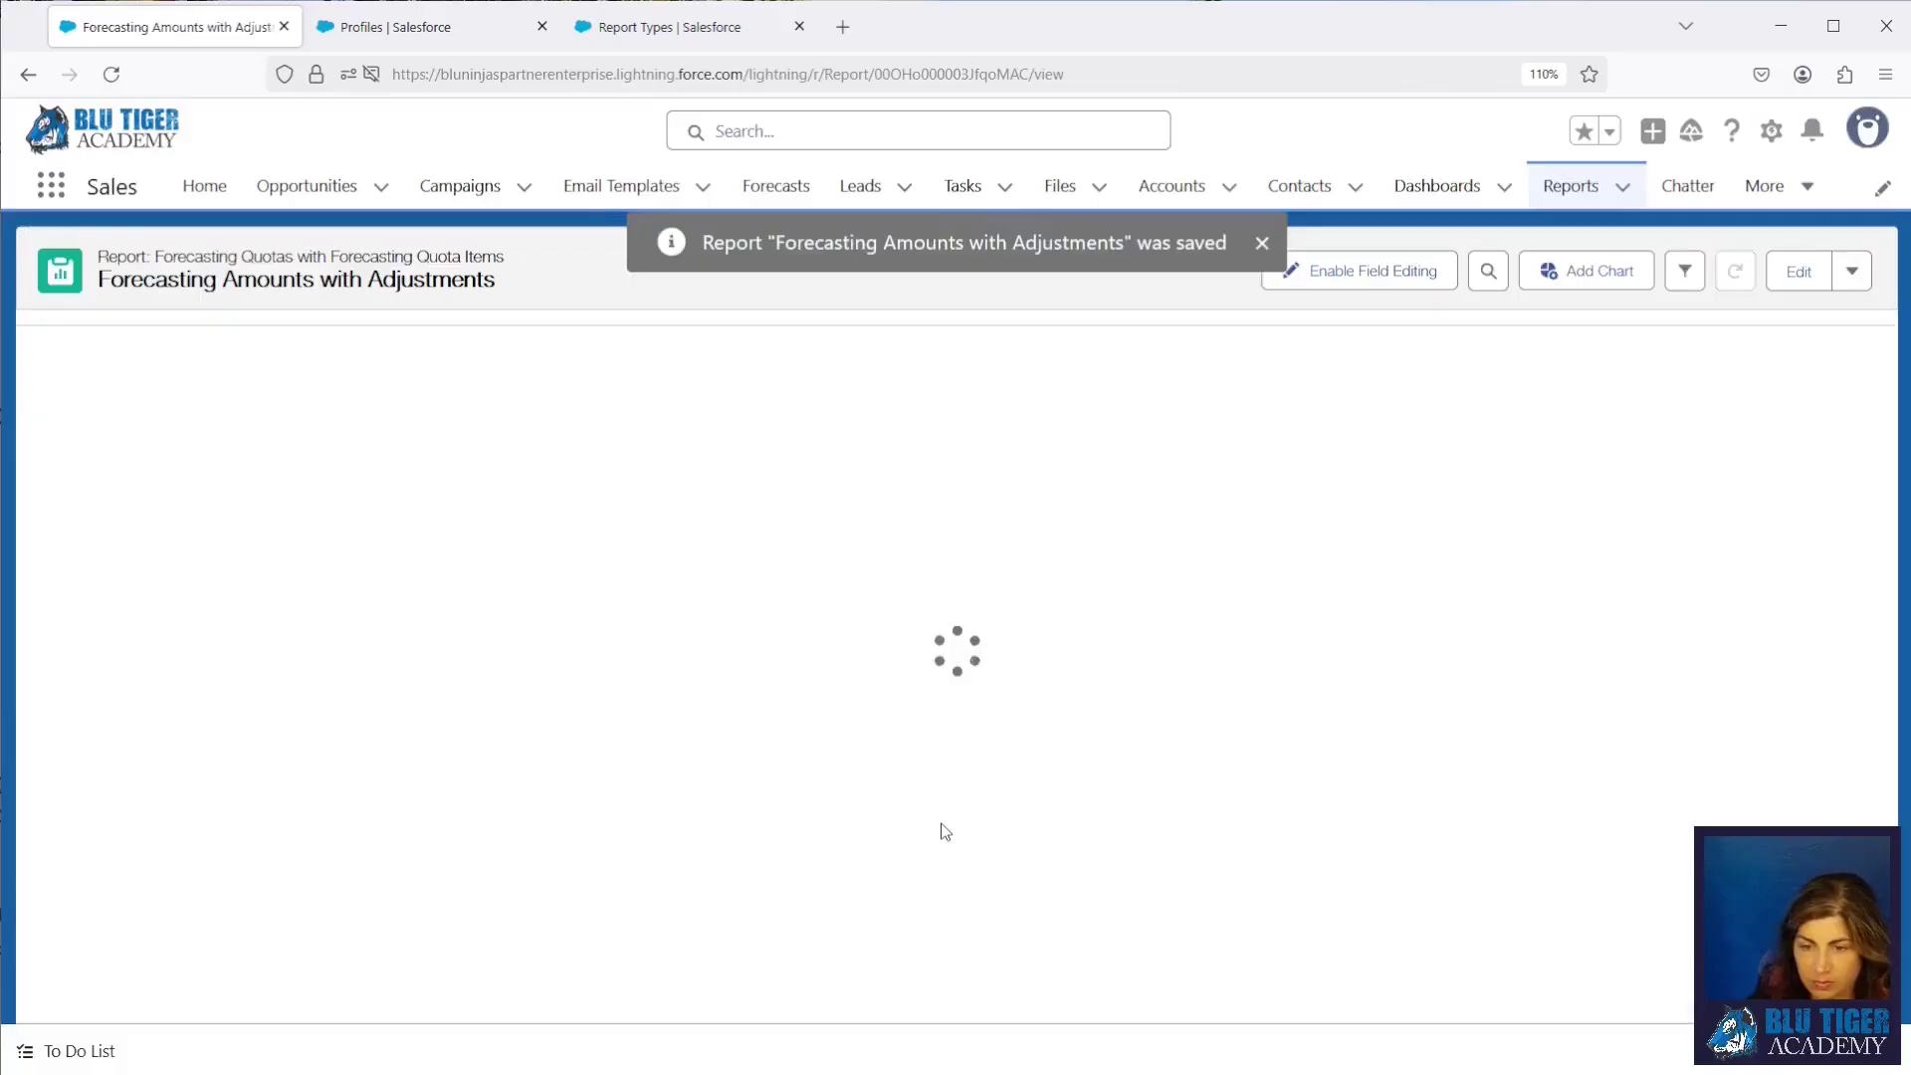
scroll(236, 668, "down", 15)
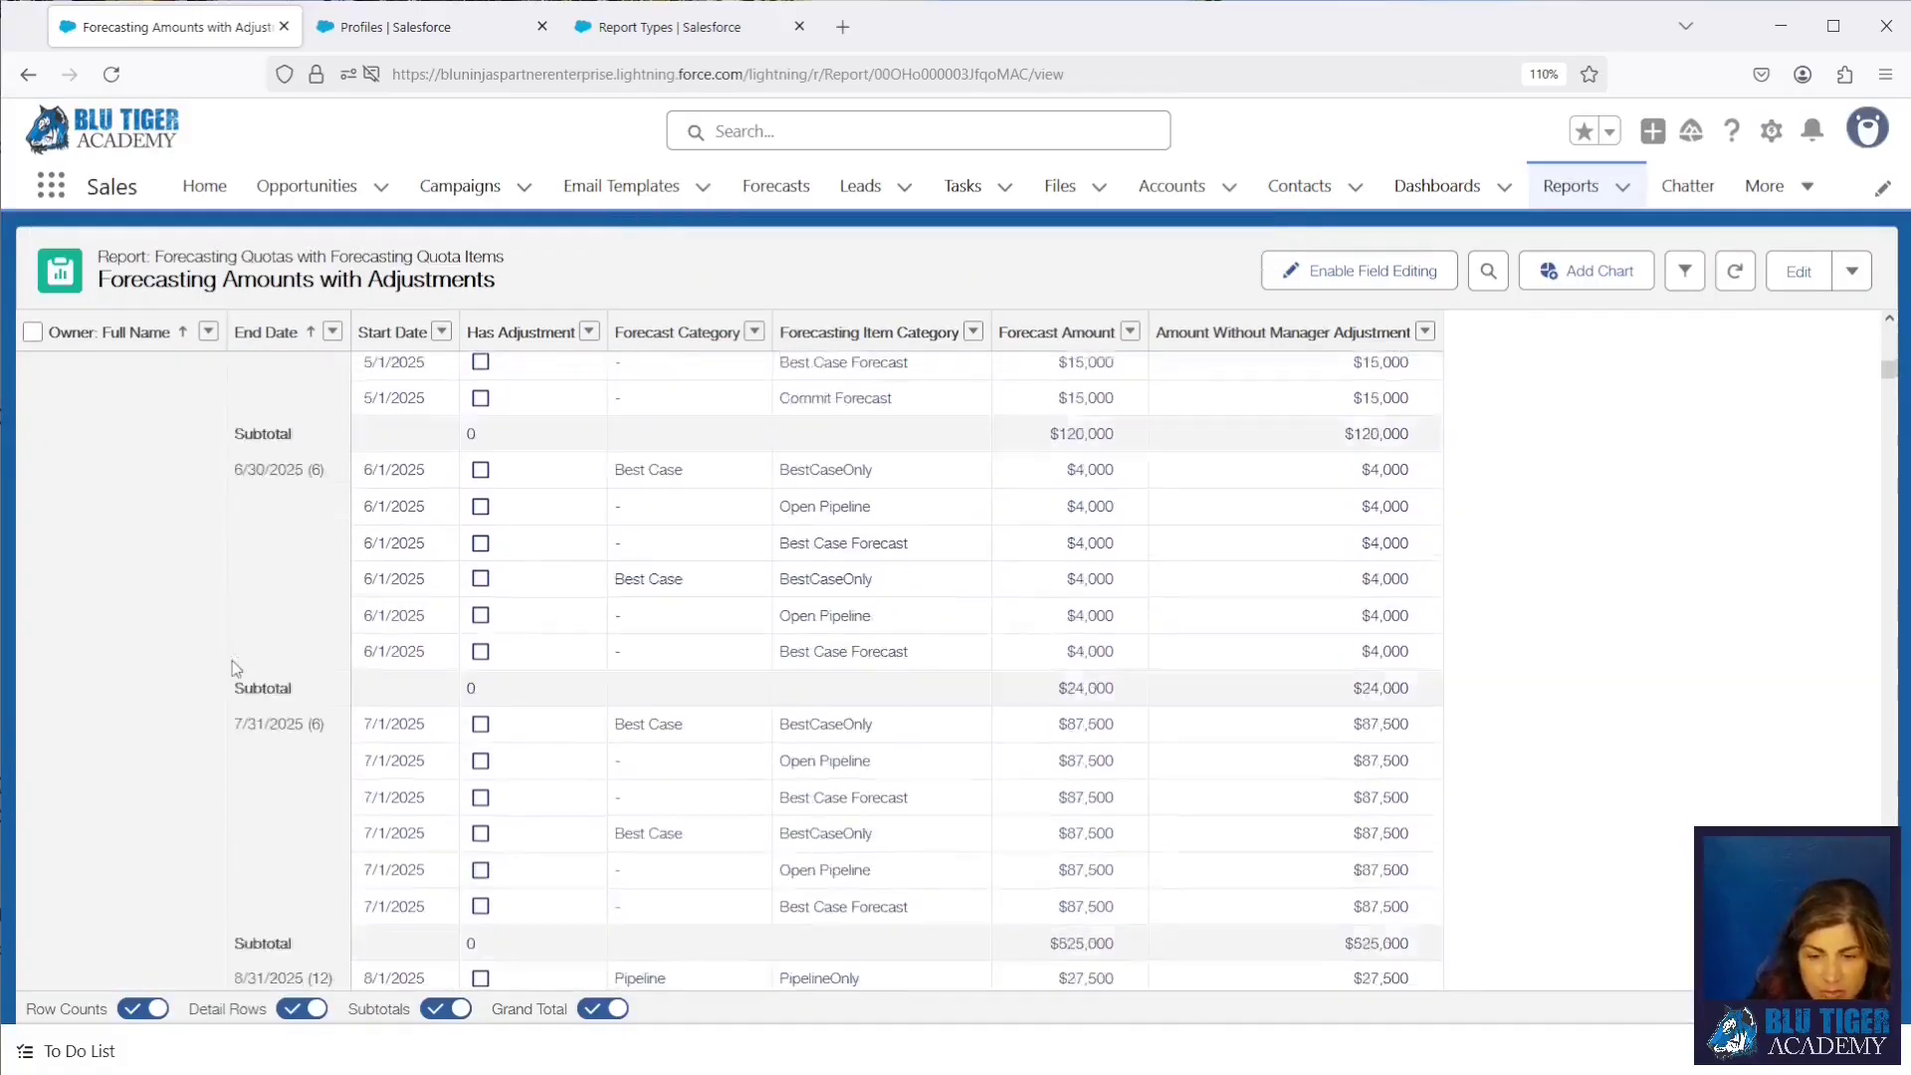
scroll(235, 668, "down", 12)
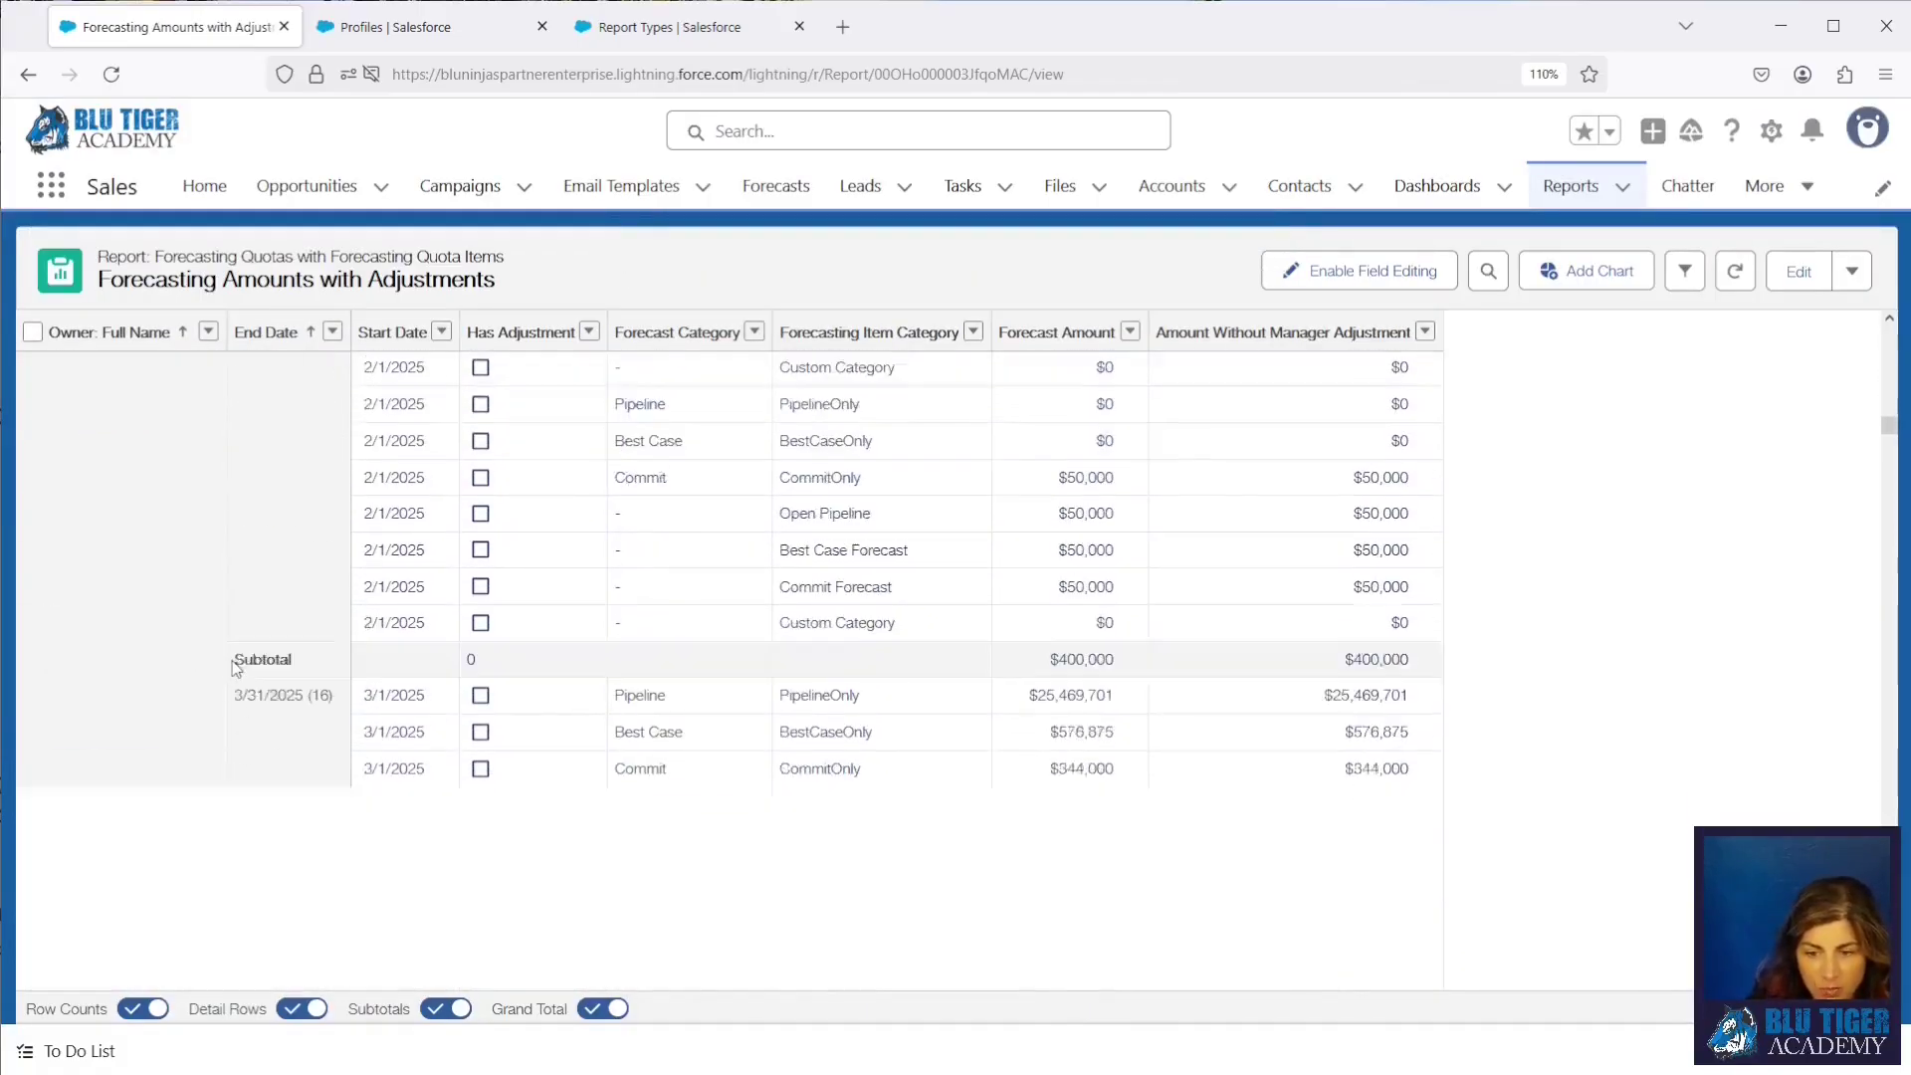
scroll(235, 668, "down", 15)
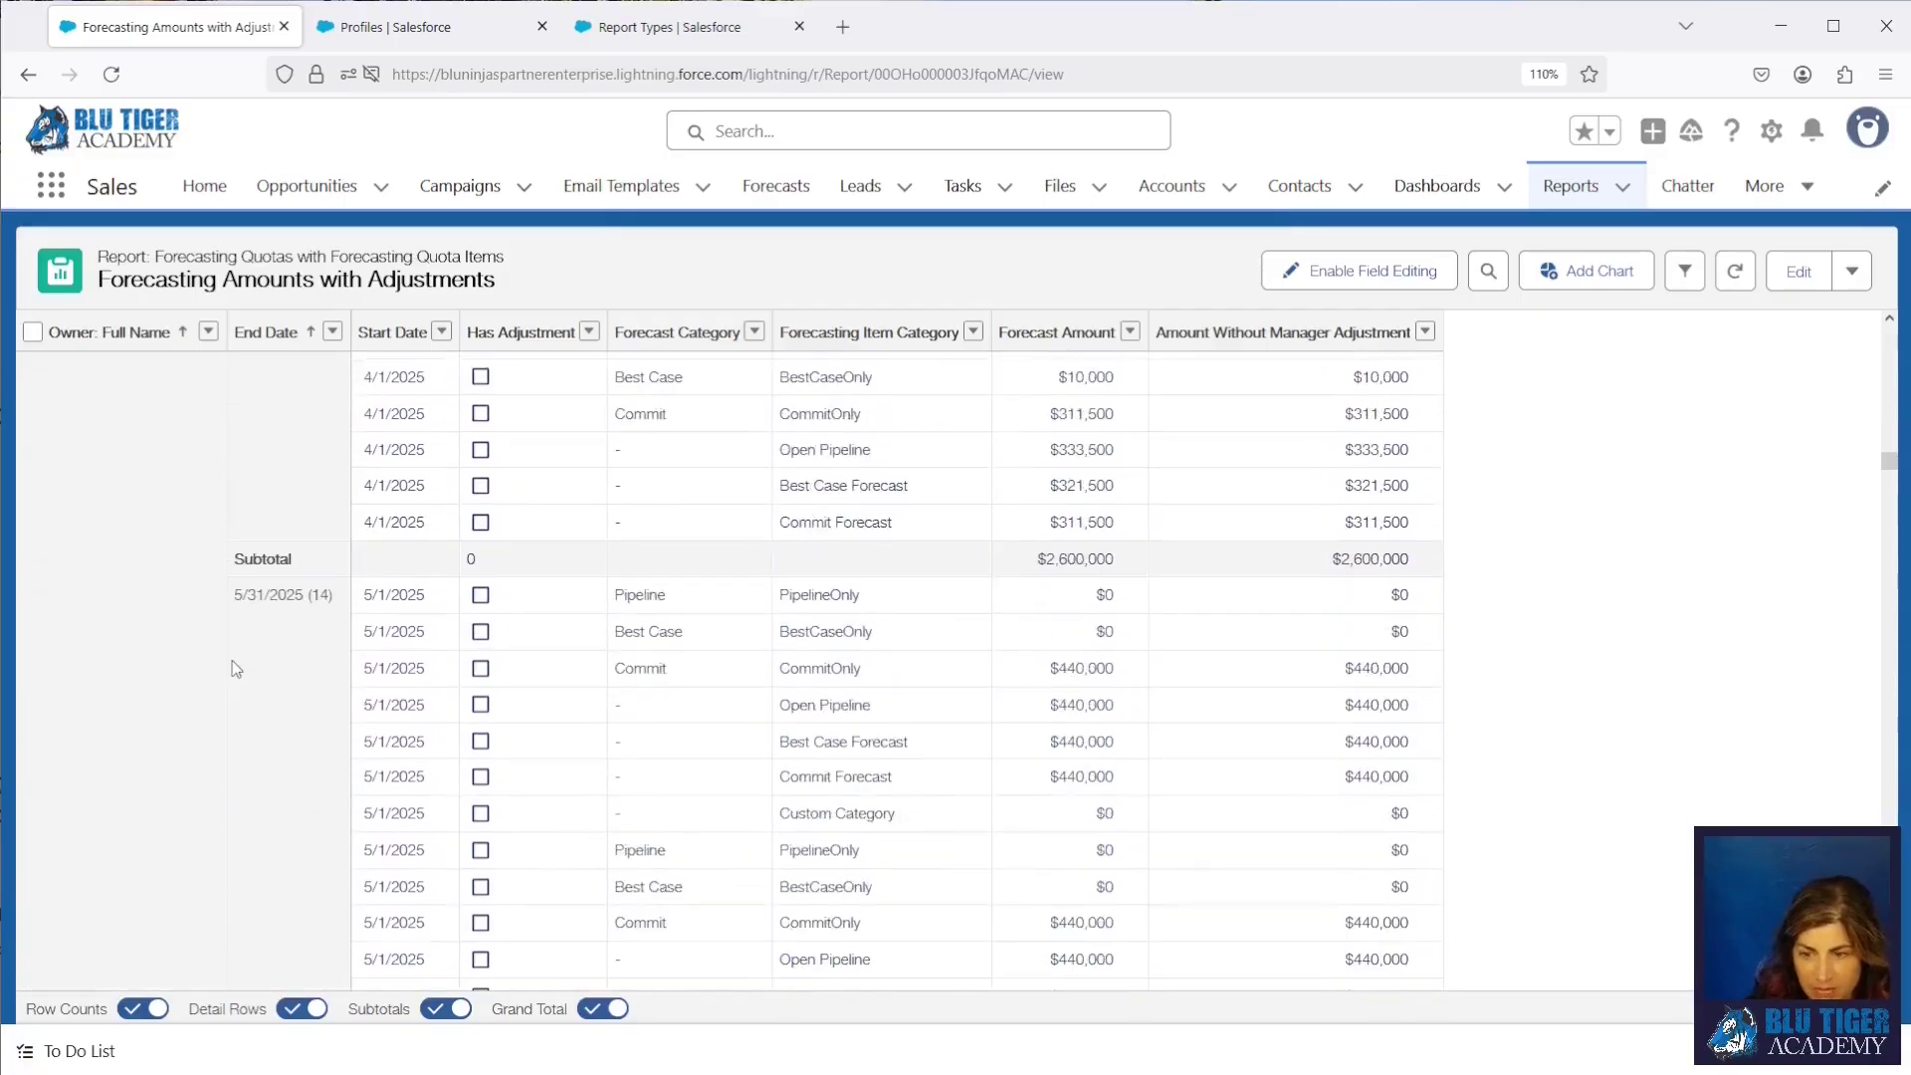
scroll(616, 777, "up", 5)
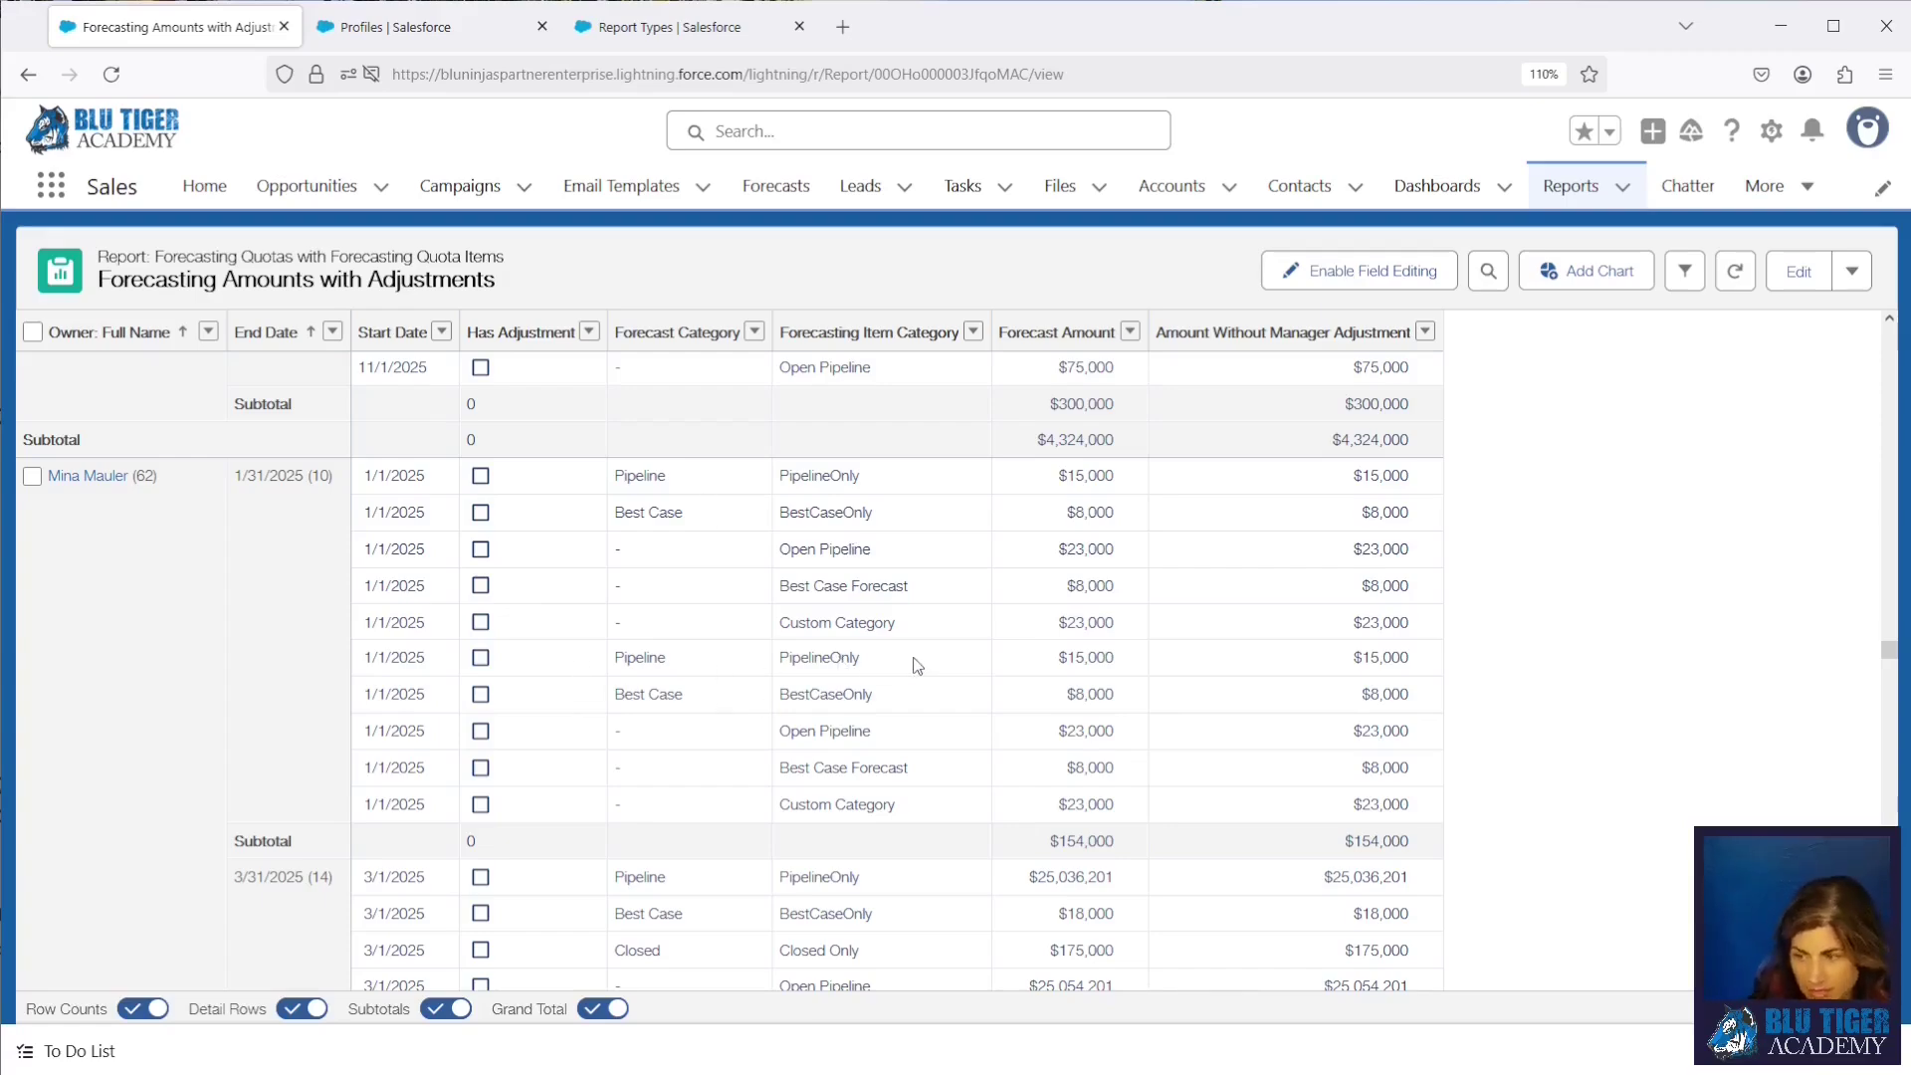
Step: Add the Forecasting Type: API Name column and place it right after Start Date
left_click(1776, 283)
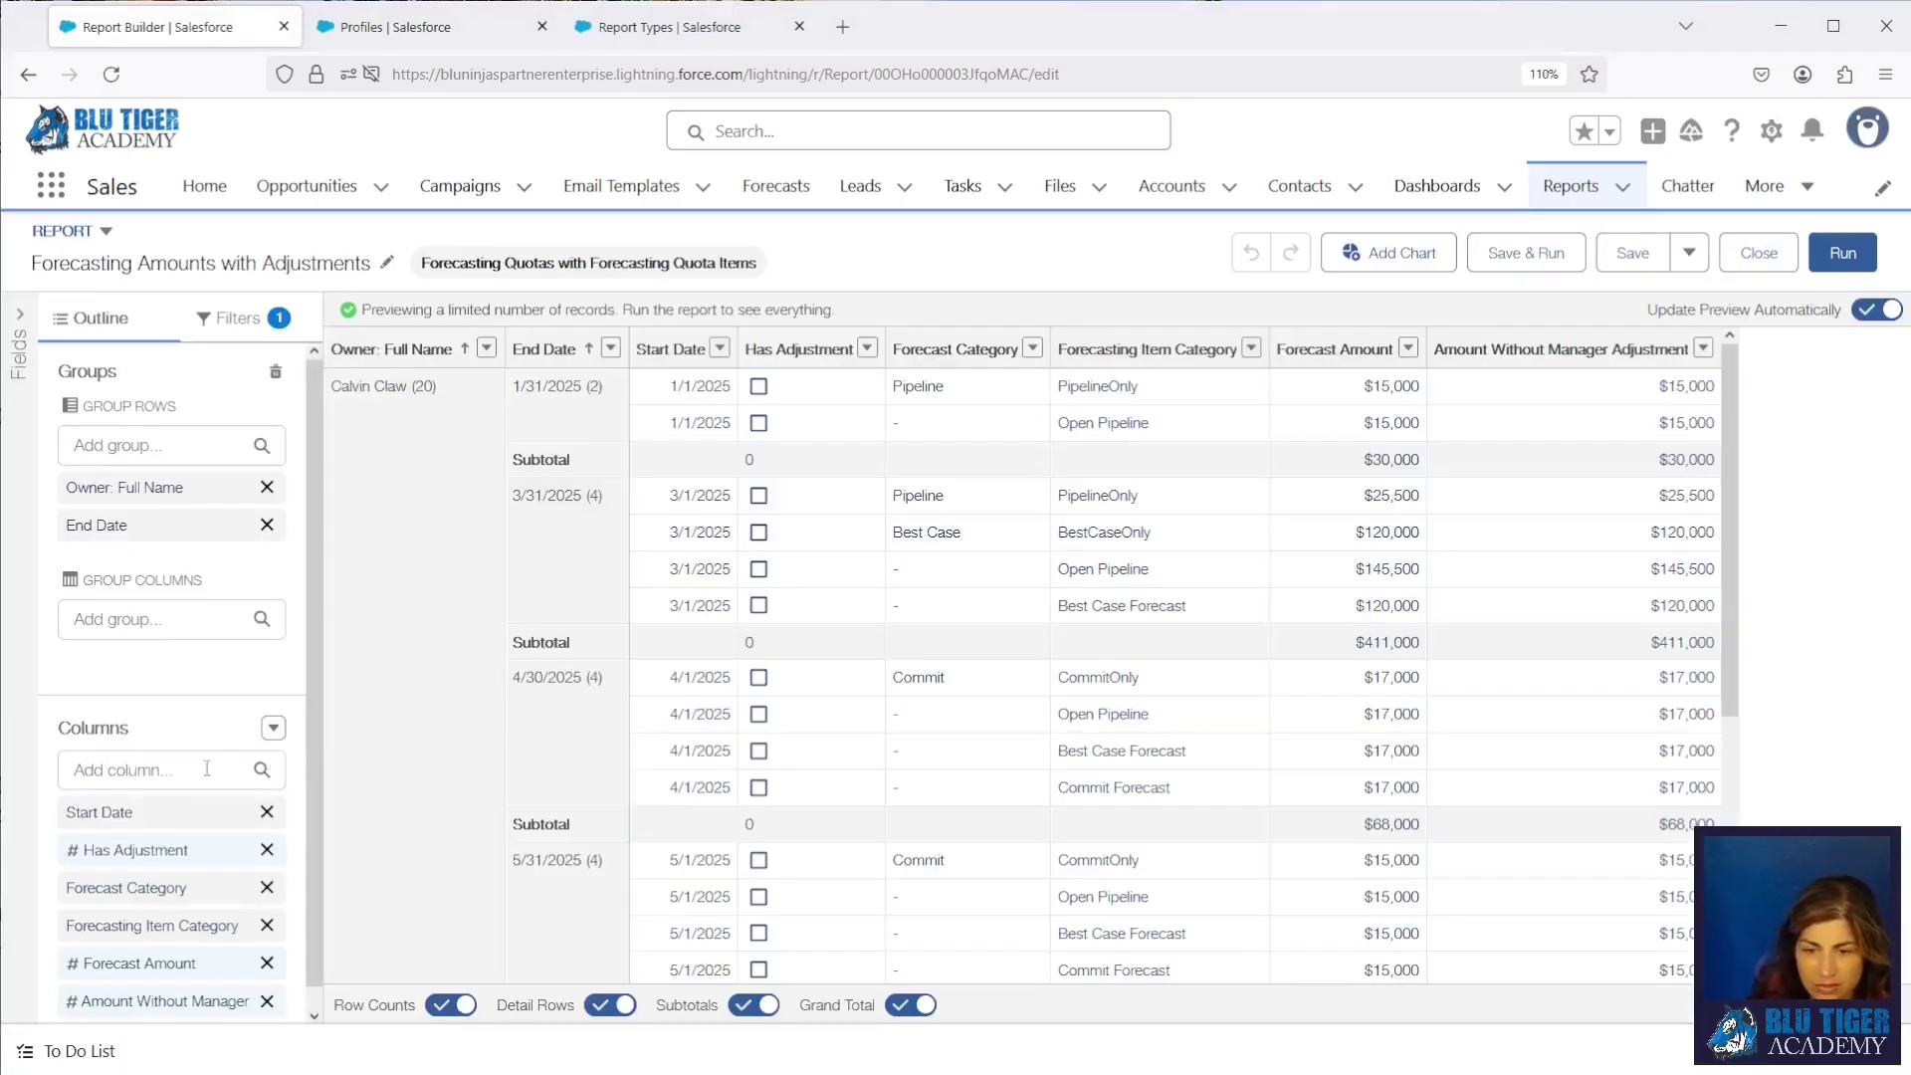
left_click(207, 769)
type("type")
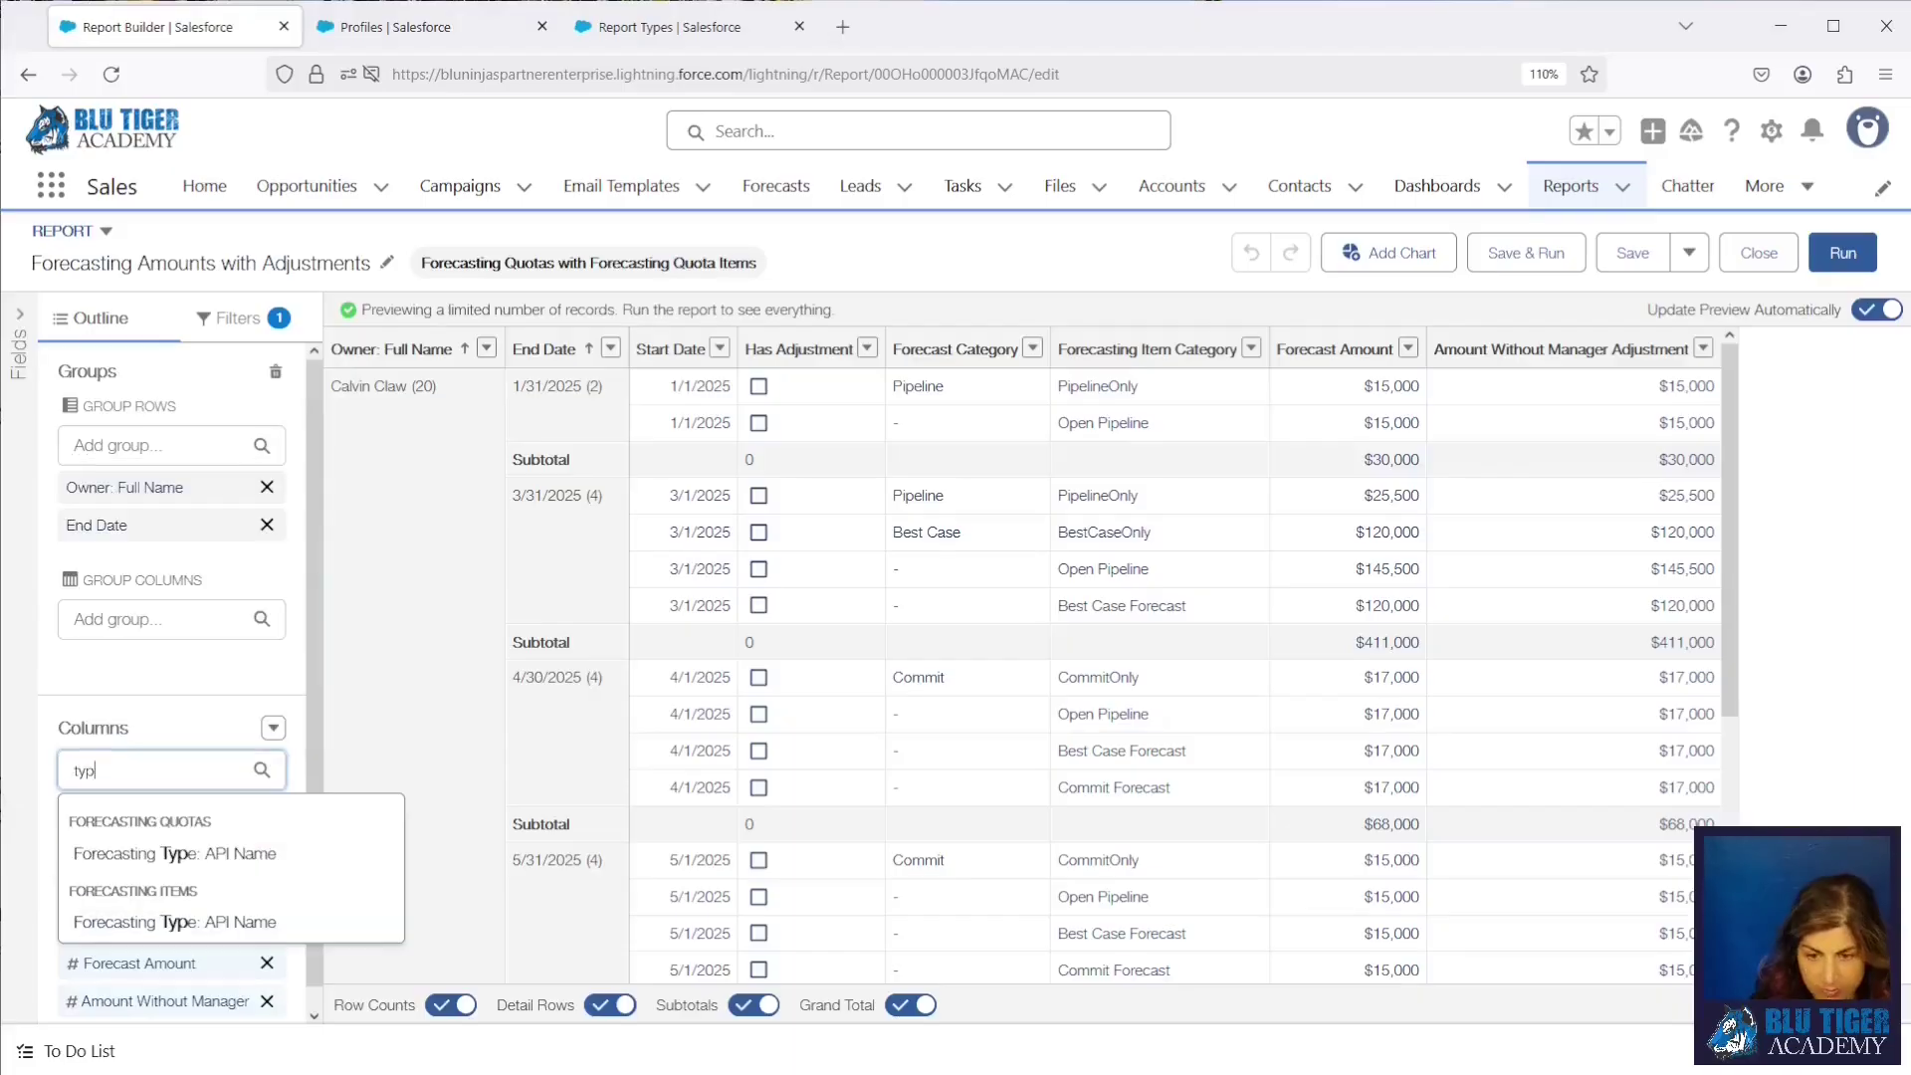
left_click(200, 856)
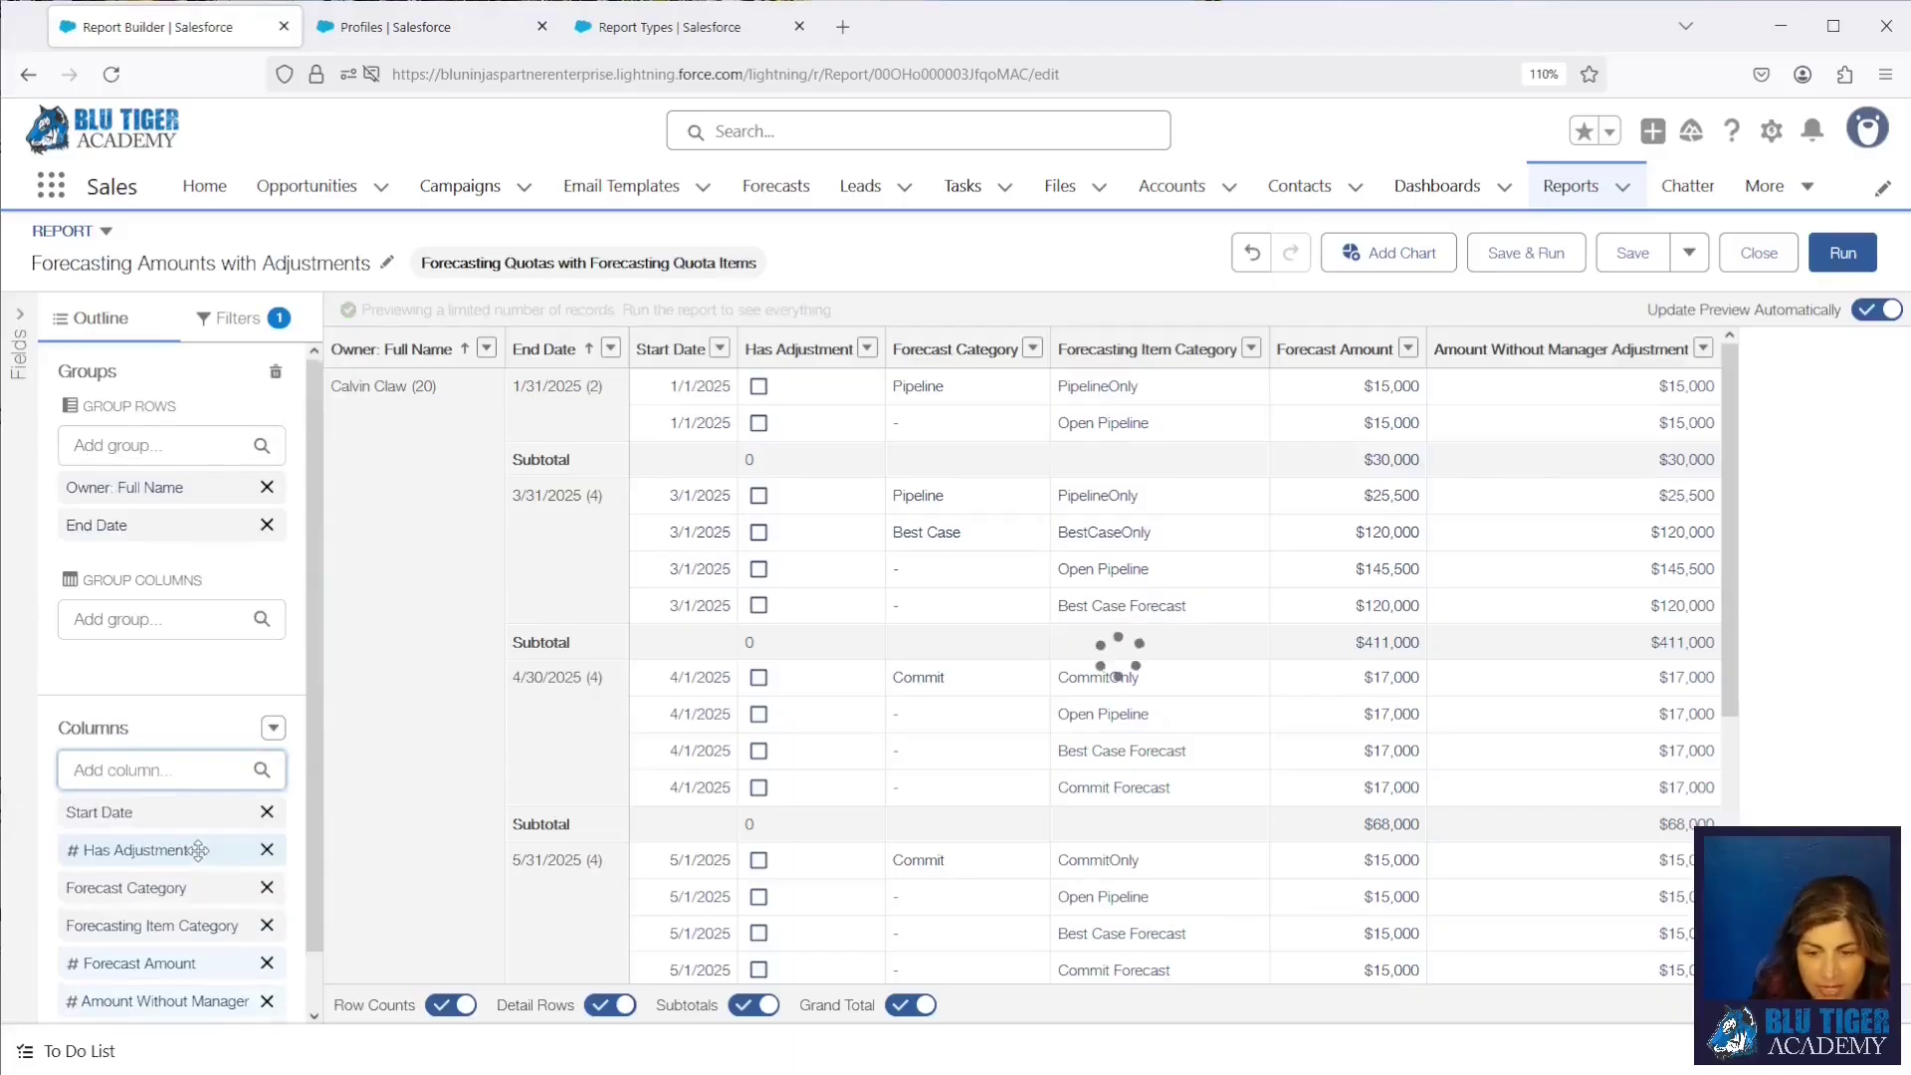
scroll(199, 849, "down", 1)
left_click_drag(150, 979, 149, 791)
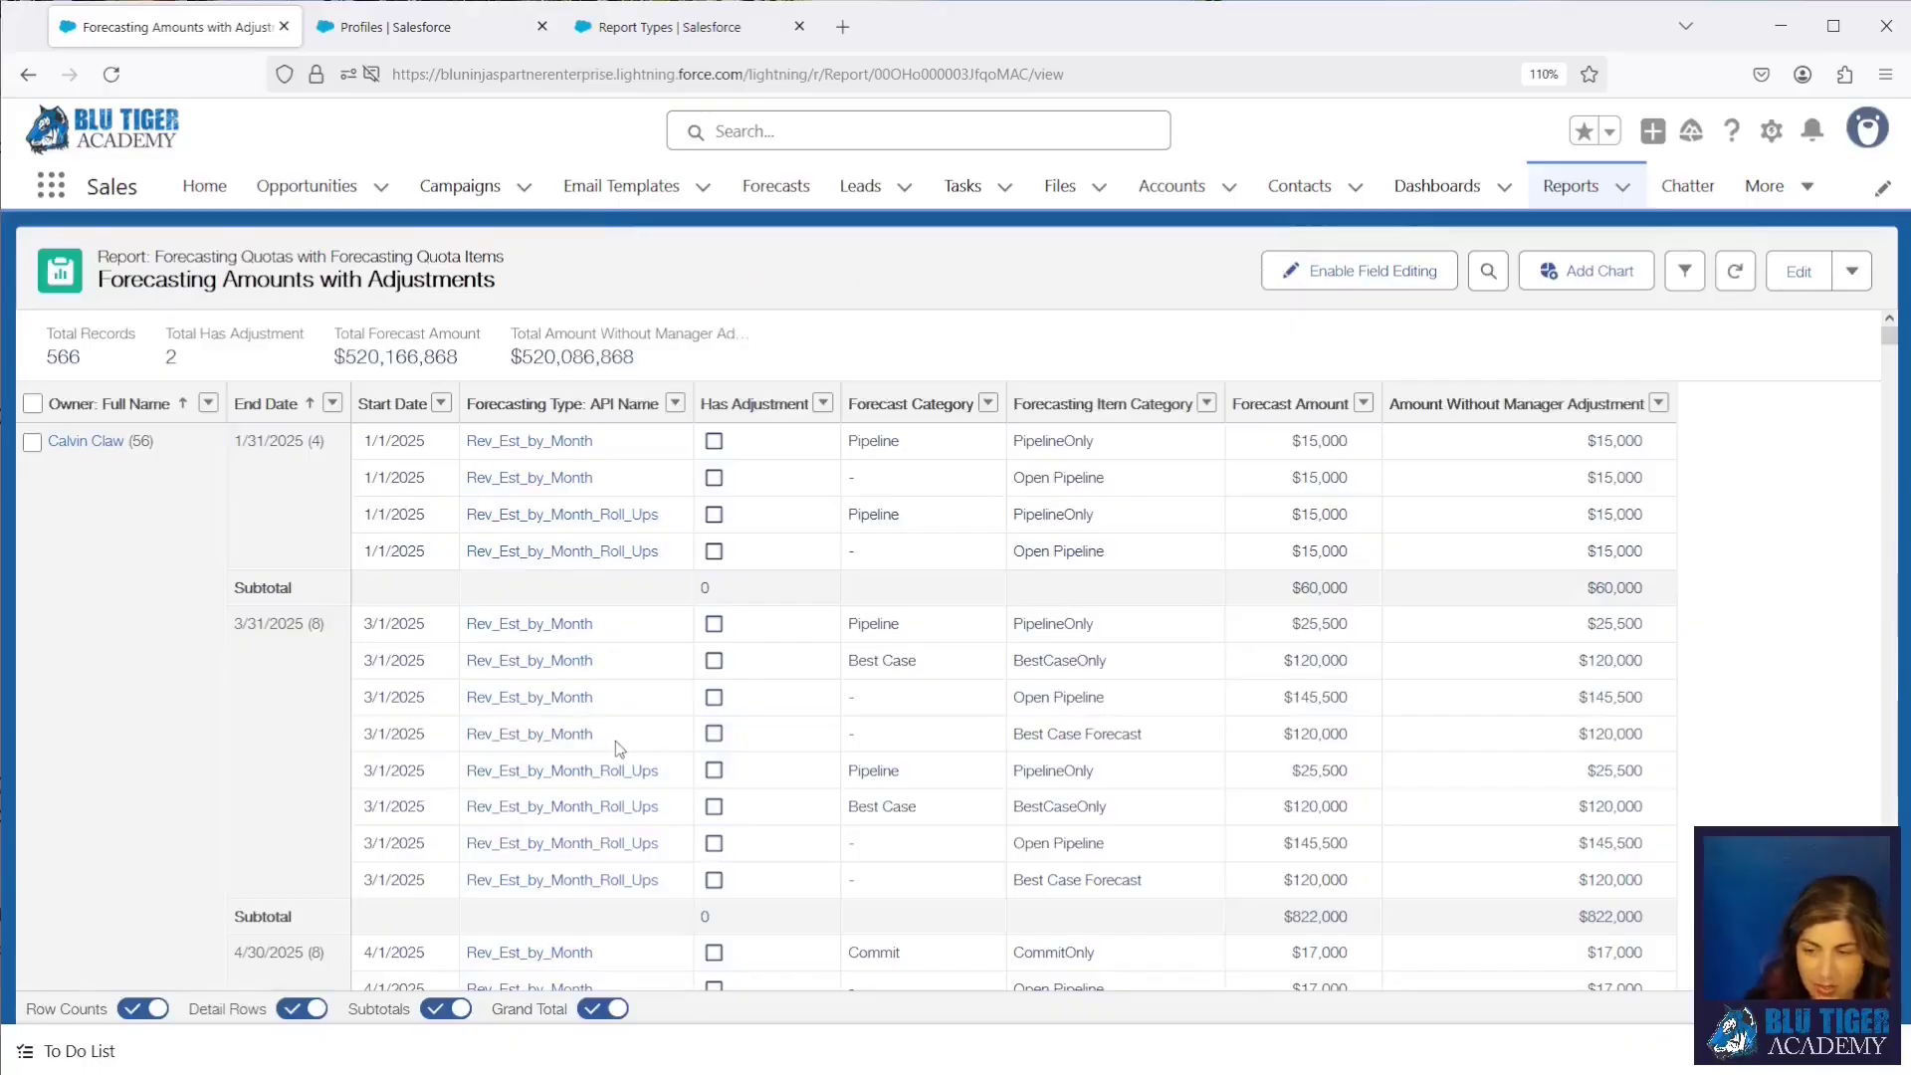
left_click_drag(1888, 338, 1888, 647)
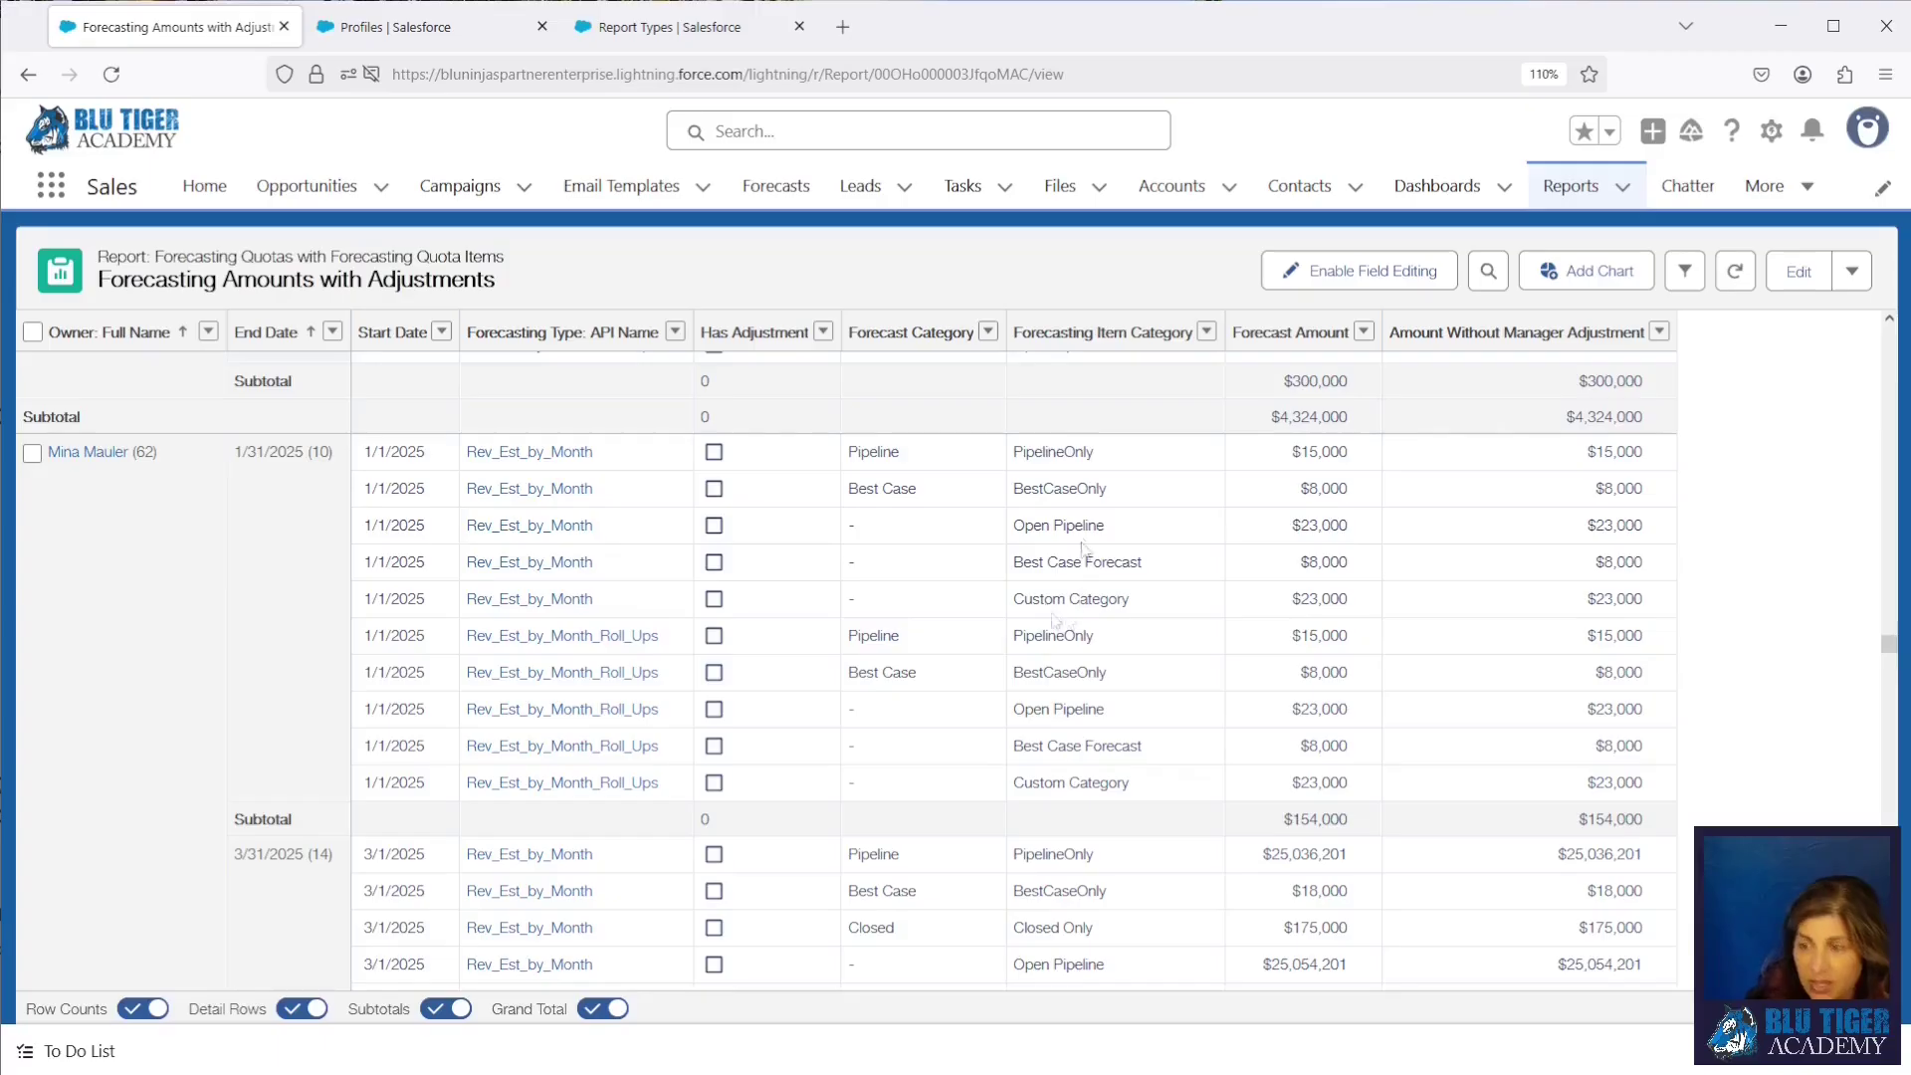
left_click_drag(1116, 538, 1015, 543)
left_click_drag(1109, 465, 1020, 463)
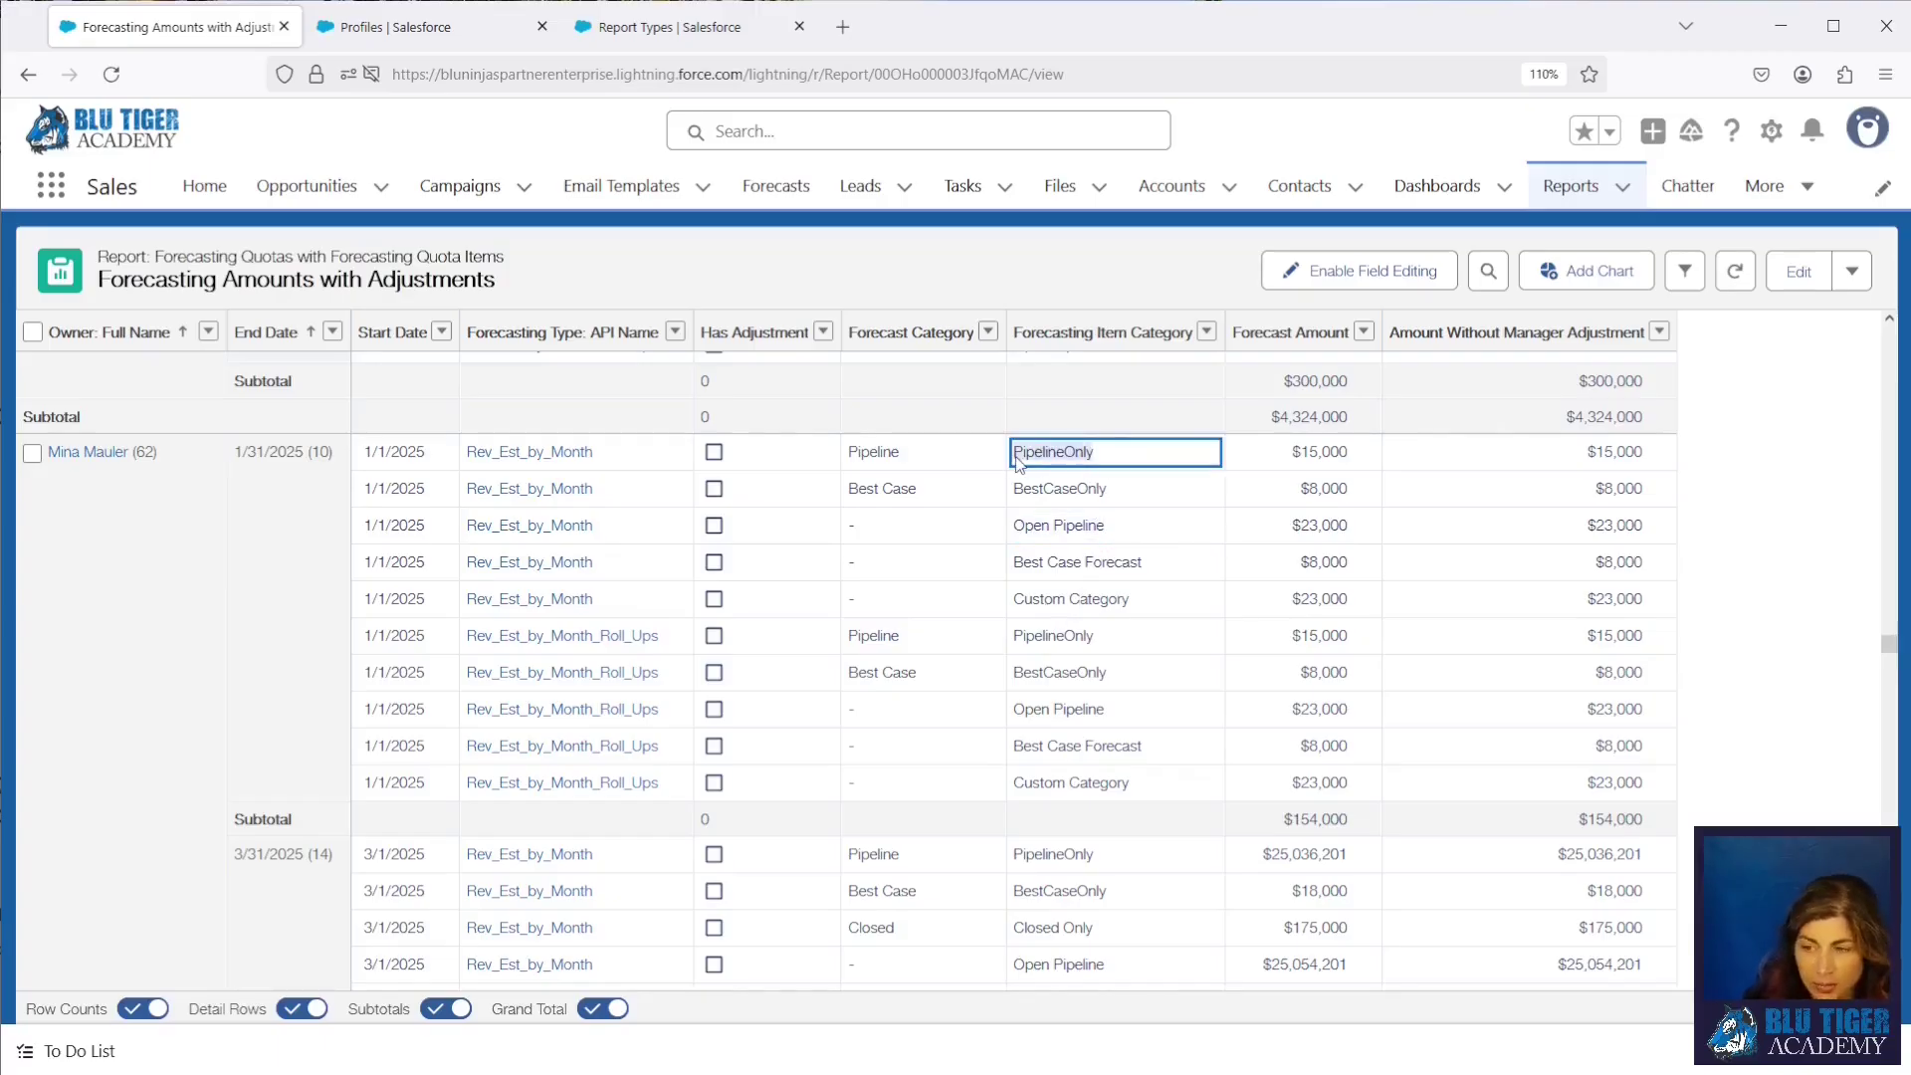
left_click_drag(1132, 505, 1015, 543)
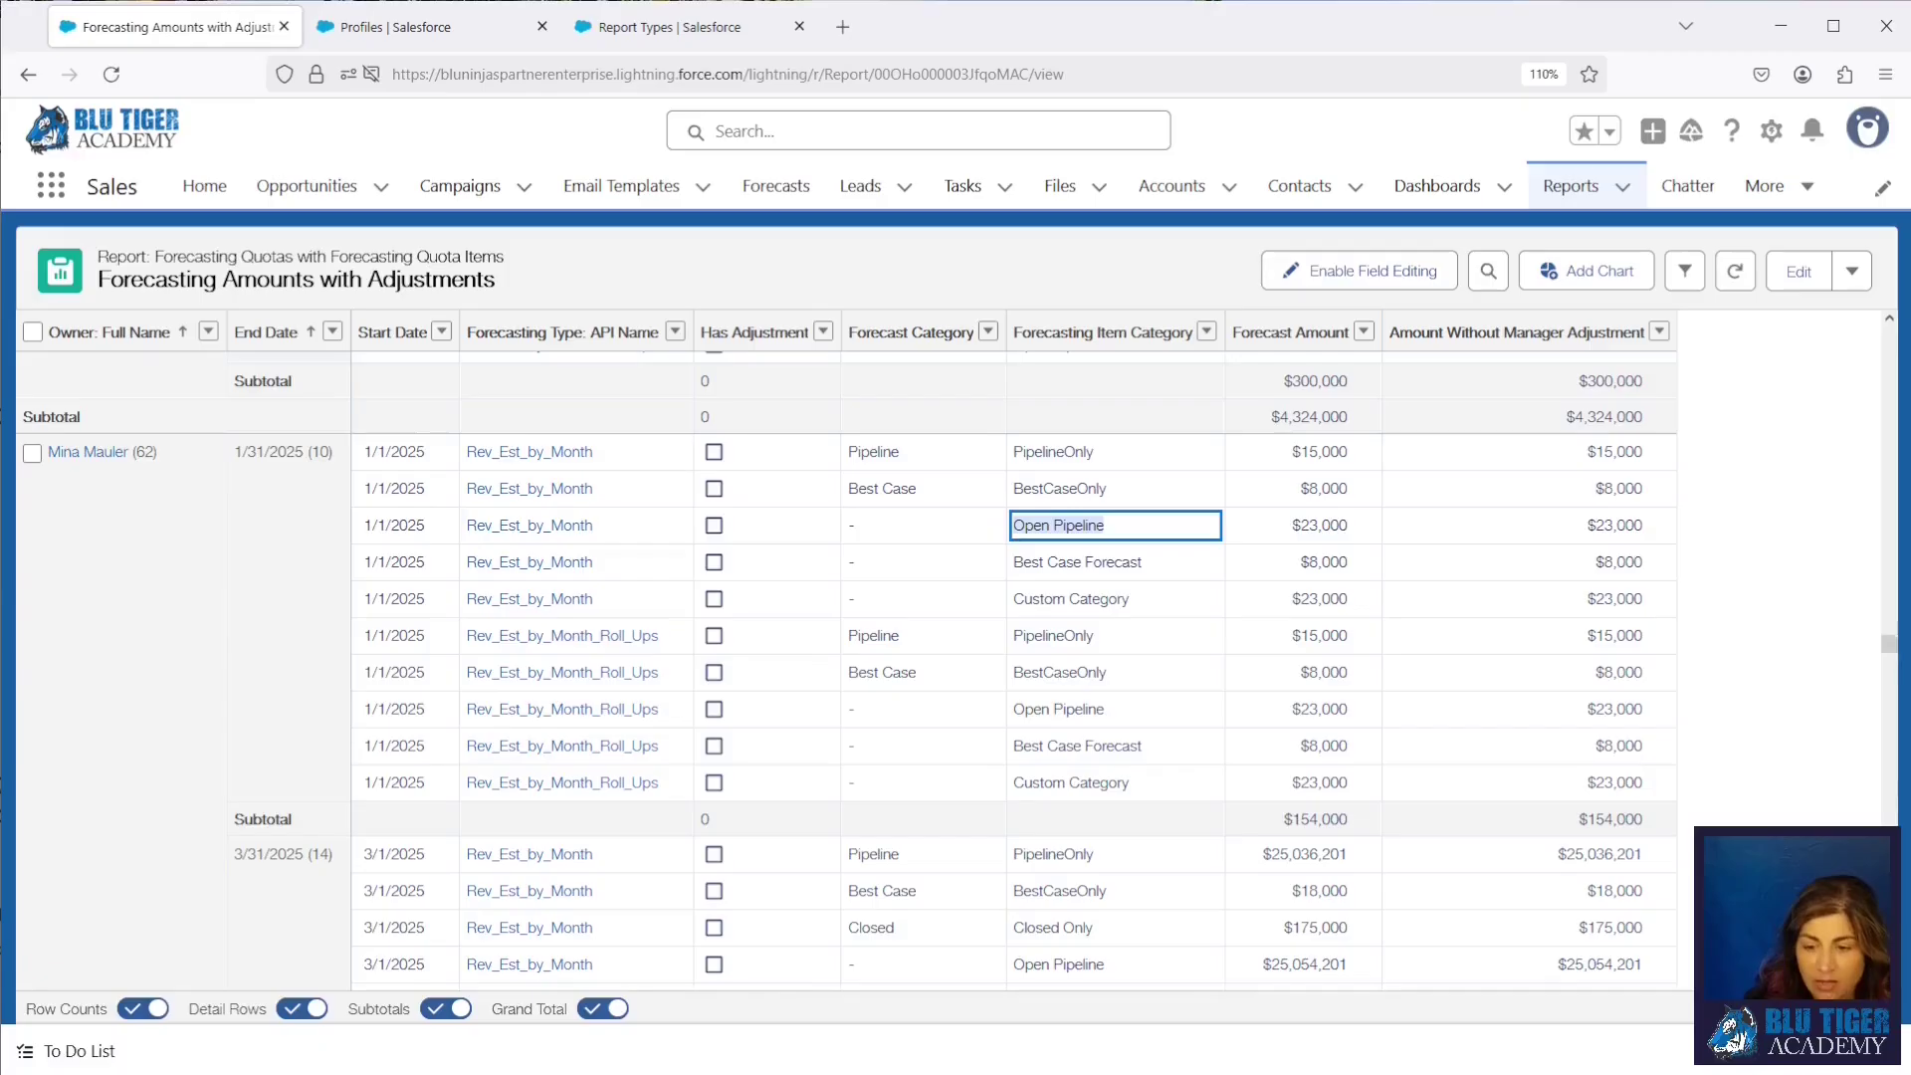
Step: Bring the ForecastingItem documentation beside the report and highlight the OpenPipeline rollup definition
key("alt+Tab")
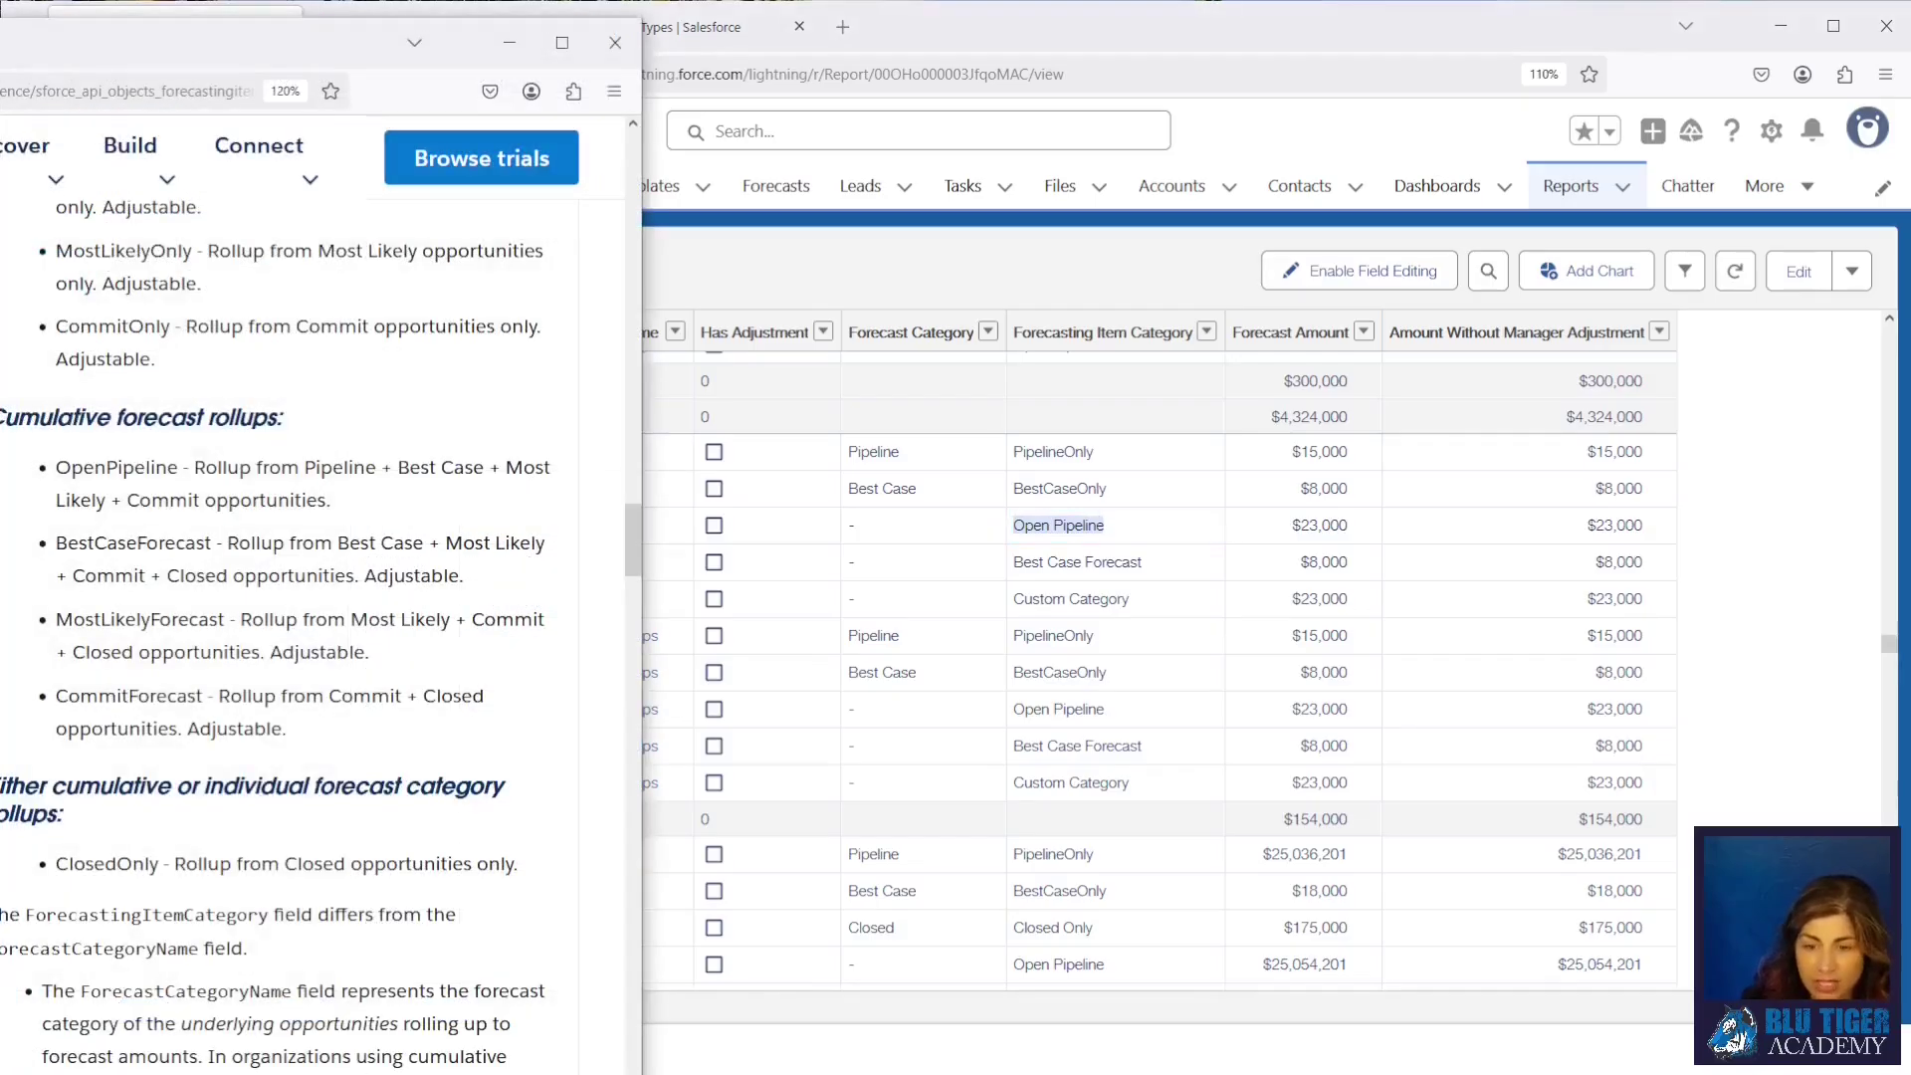
left_click_drag(139, 44, 297, 57)
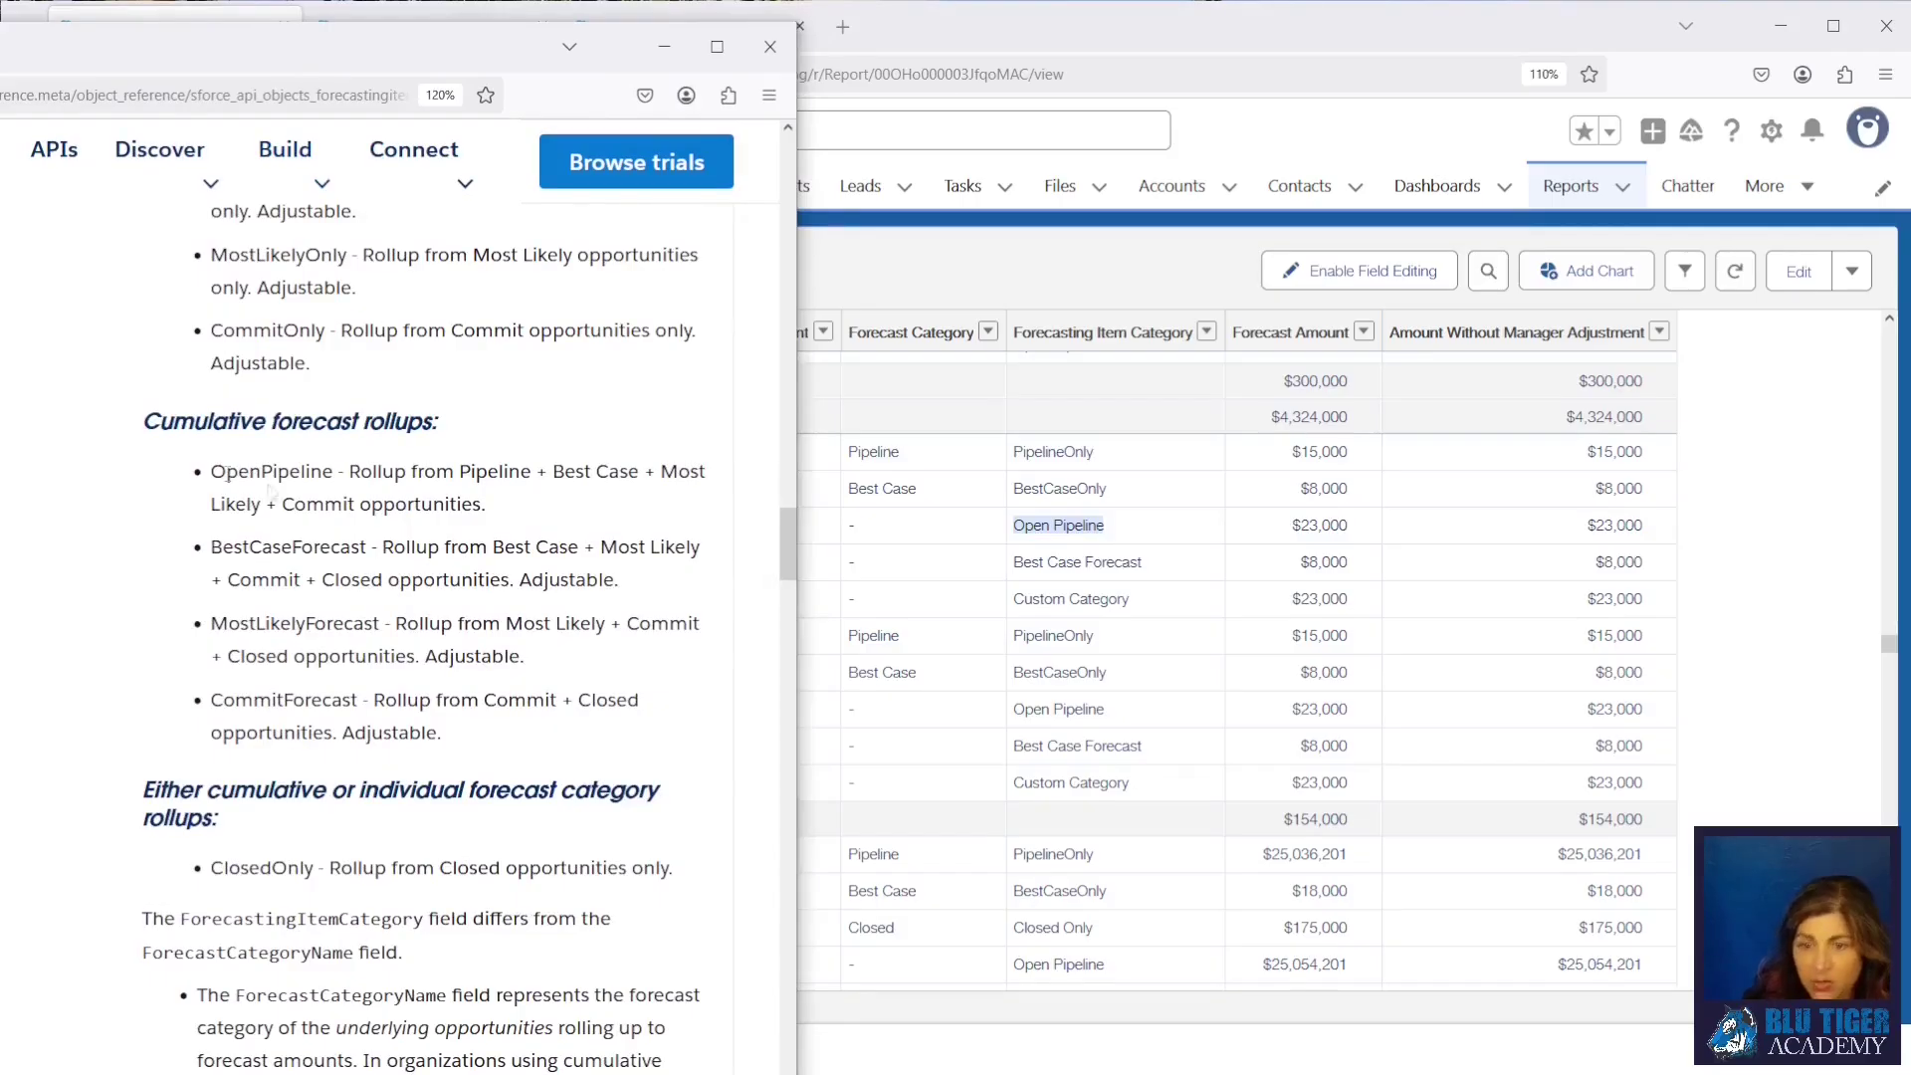
left_click_drag(214, 470, 335, 475)
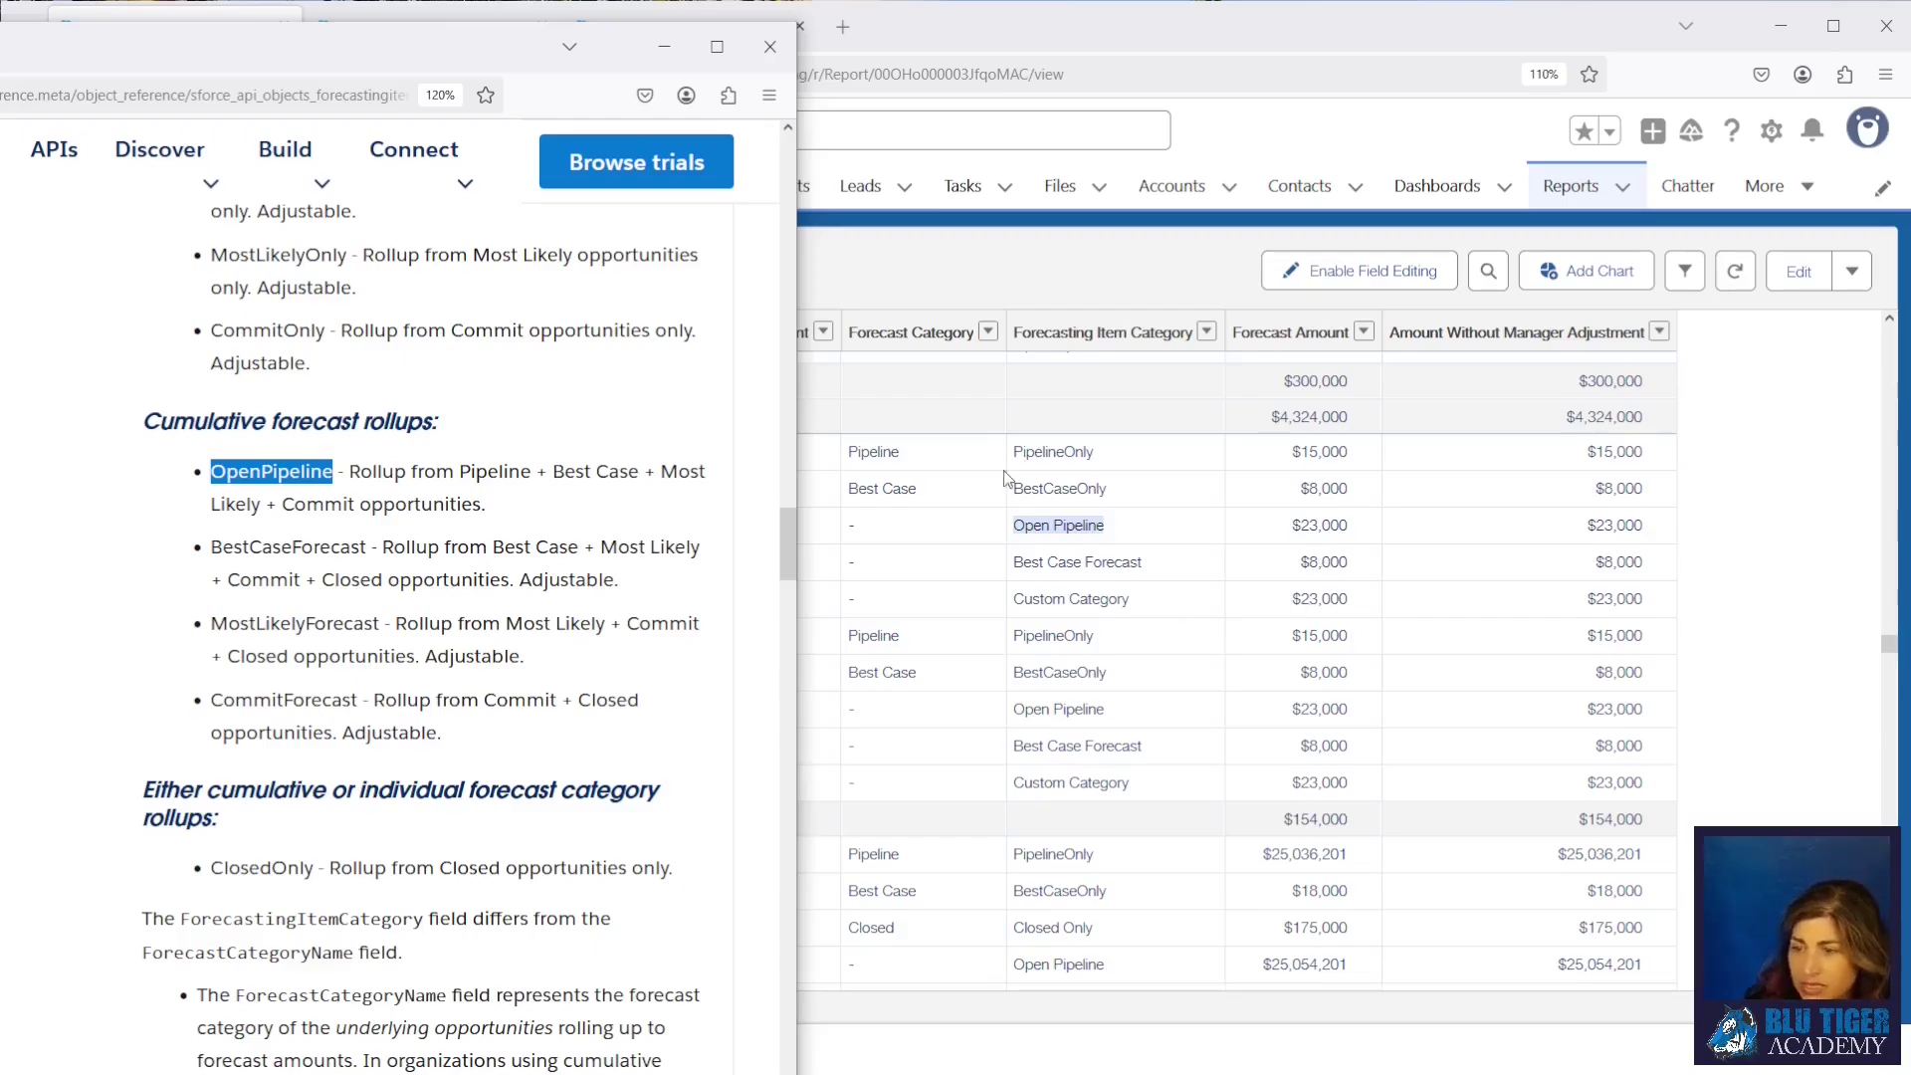
Step: Filter the report to Forecasting Type: API Name equals Rev_Est_by_Month
left_click(983, 398)
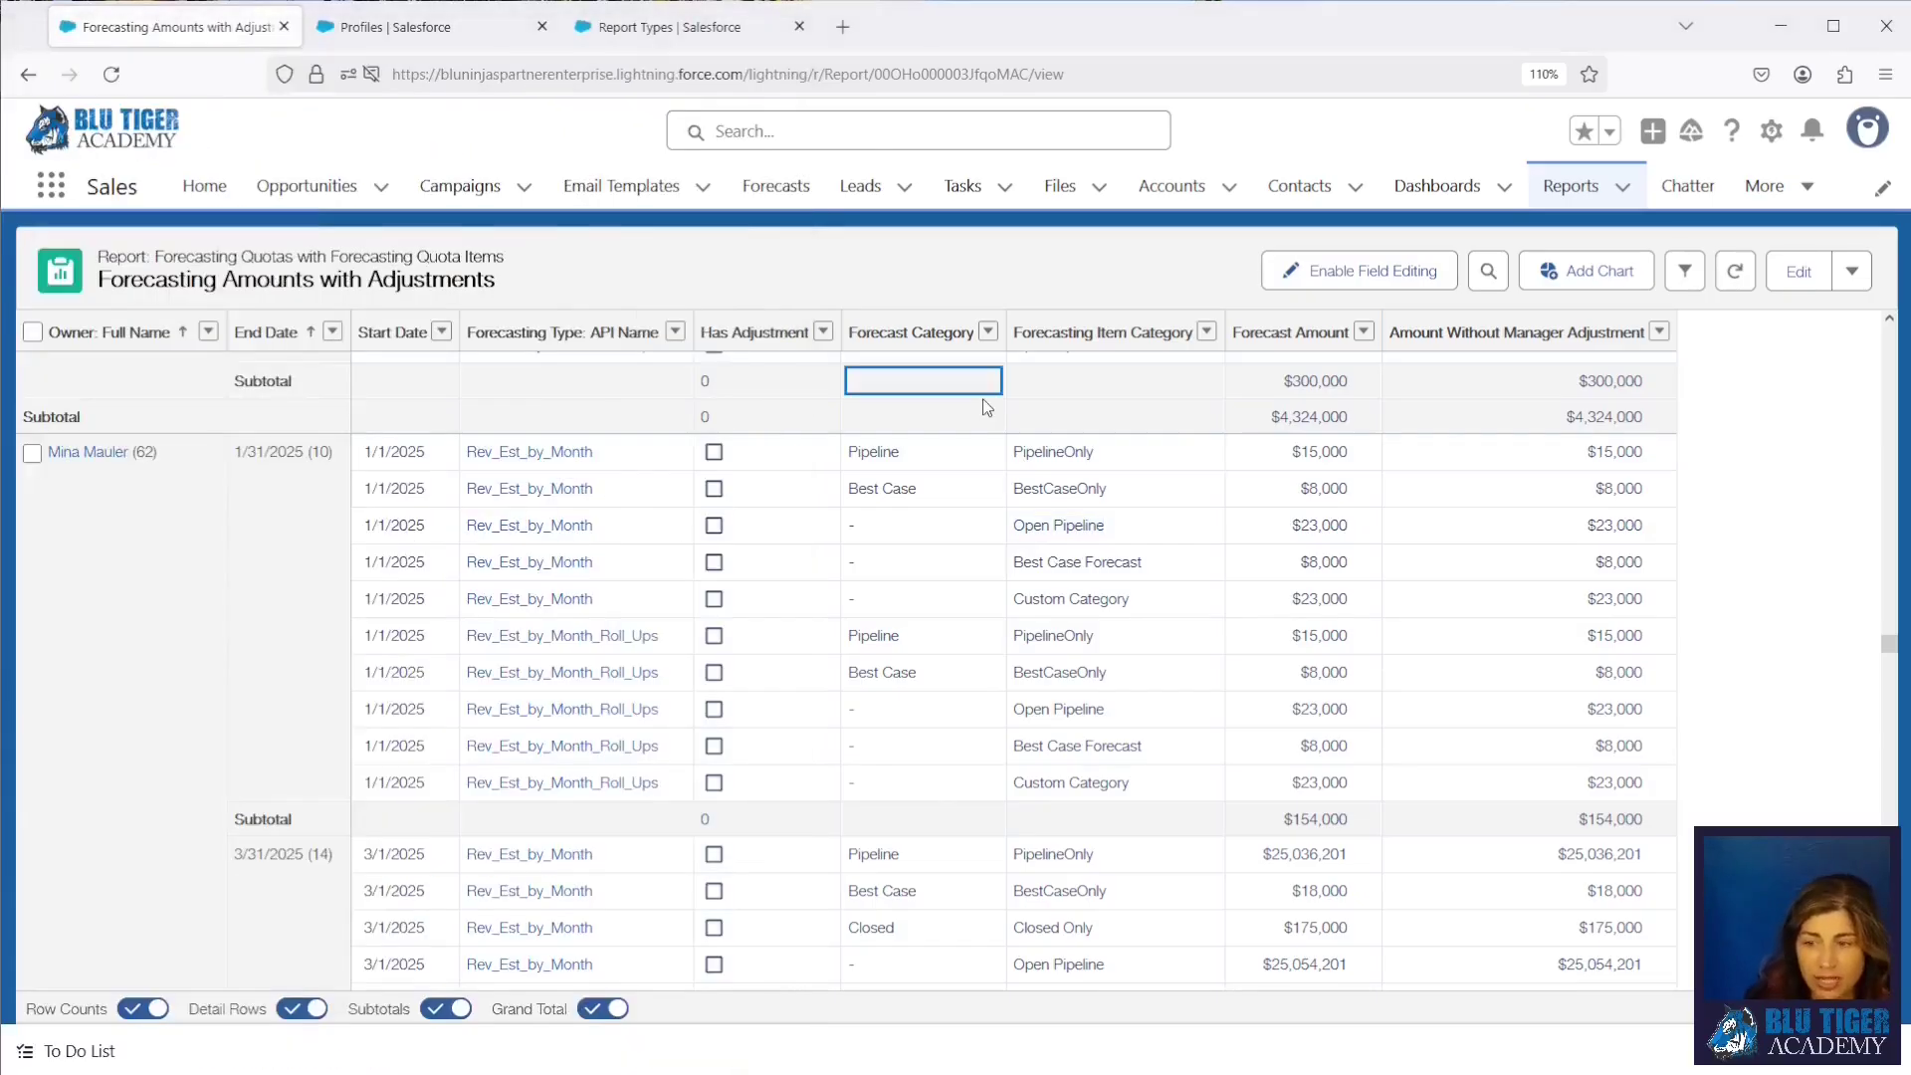
left_click_drag(597, 600, 464, 609)
key("ctrl+c")
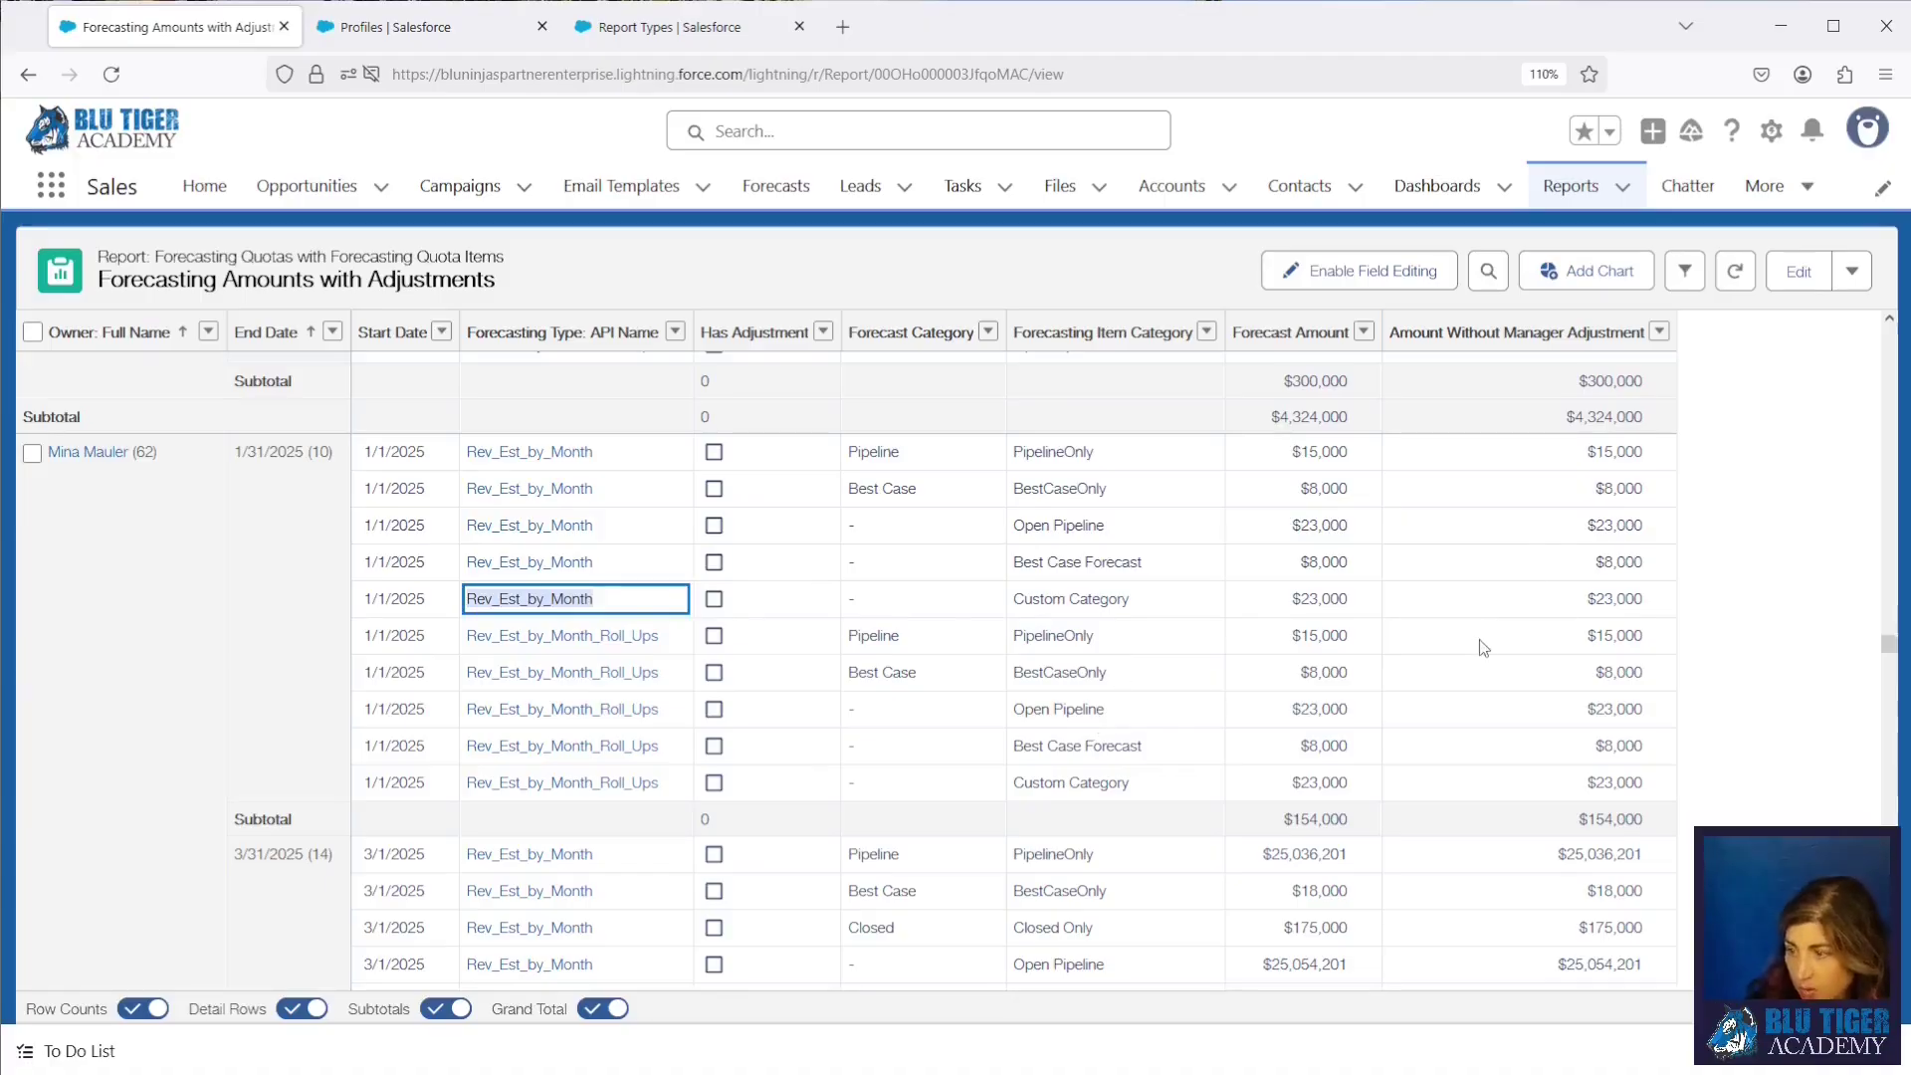
left_click(1799, 271)
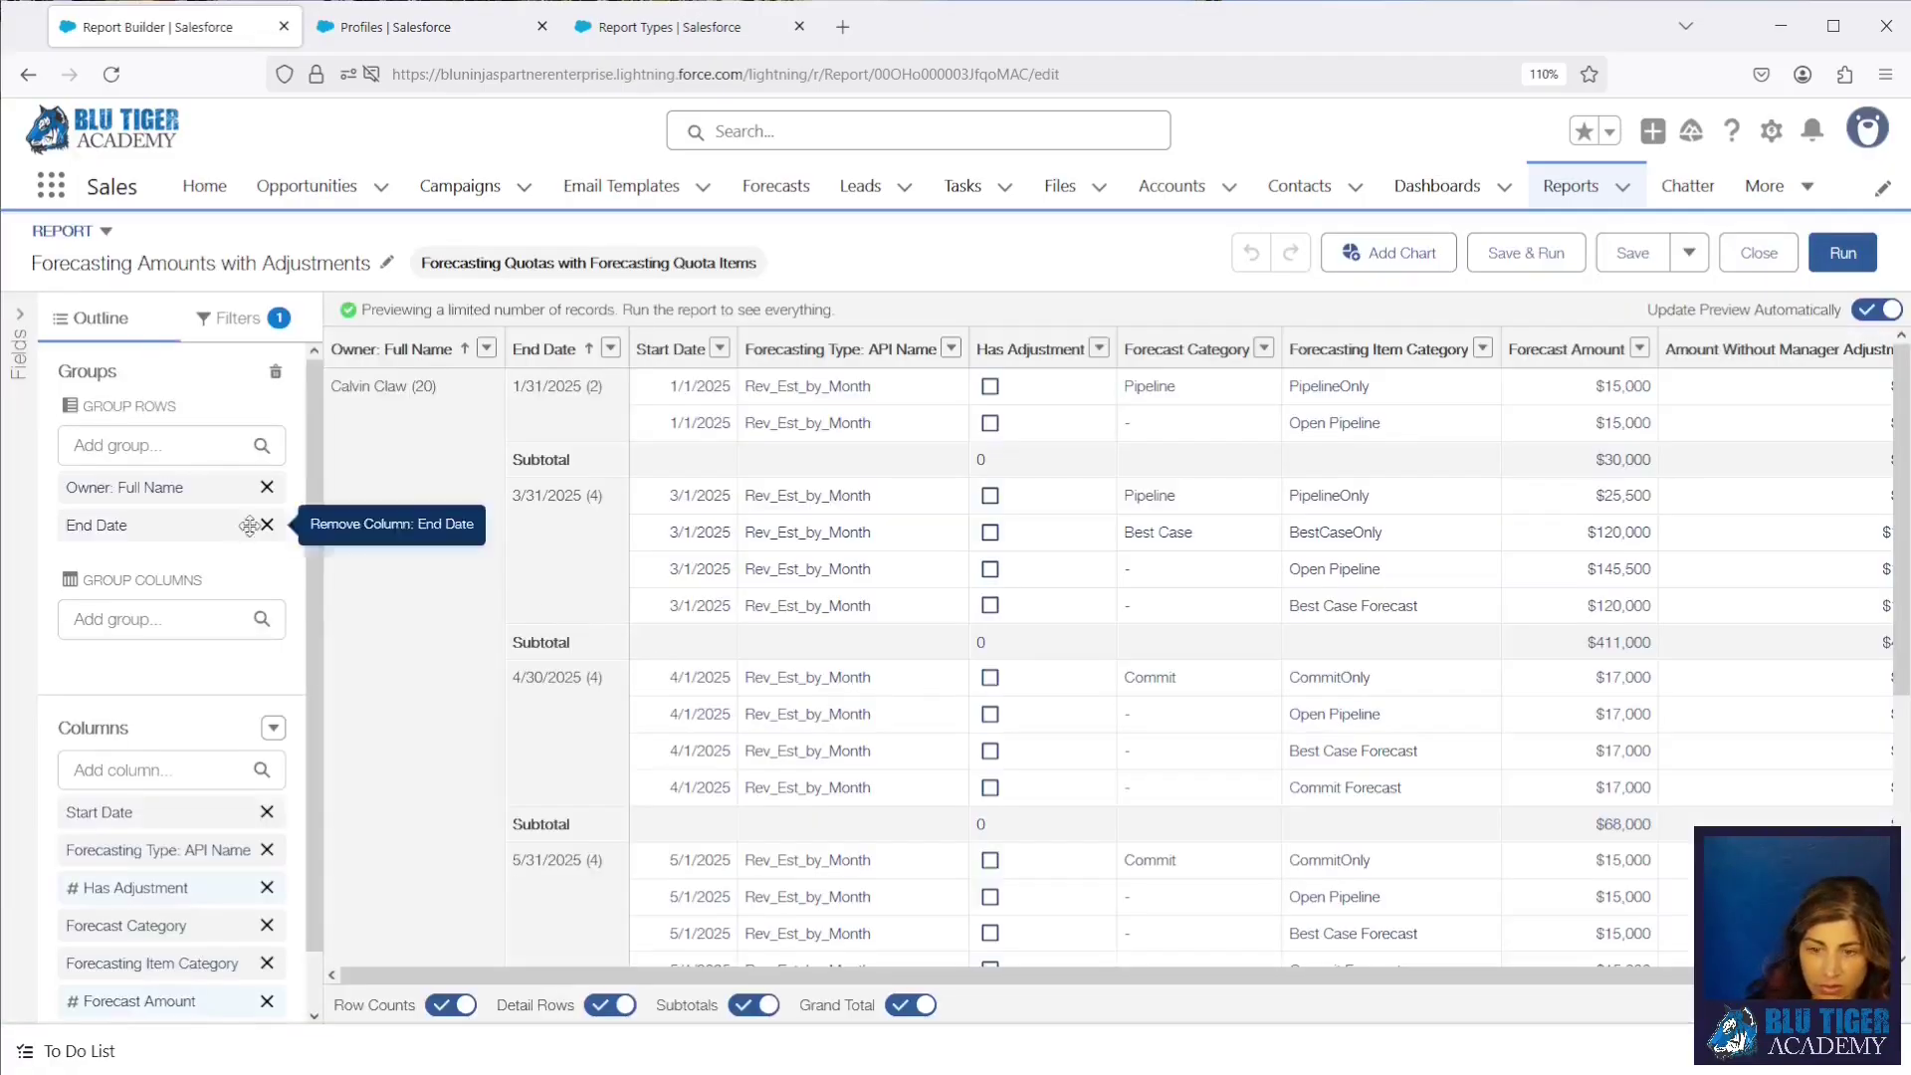
left_click(240, 317)
left_click(164, 414)
type("typ")
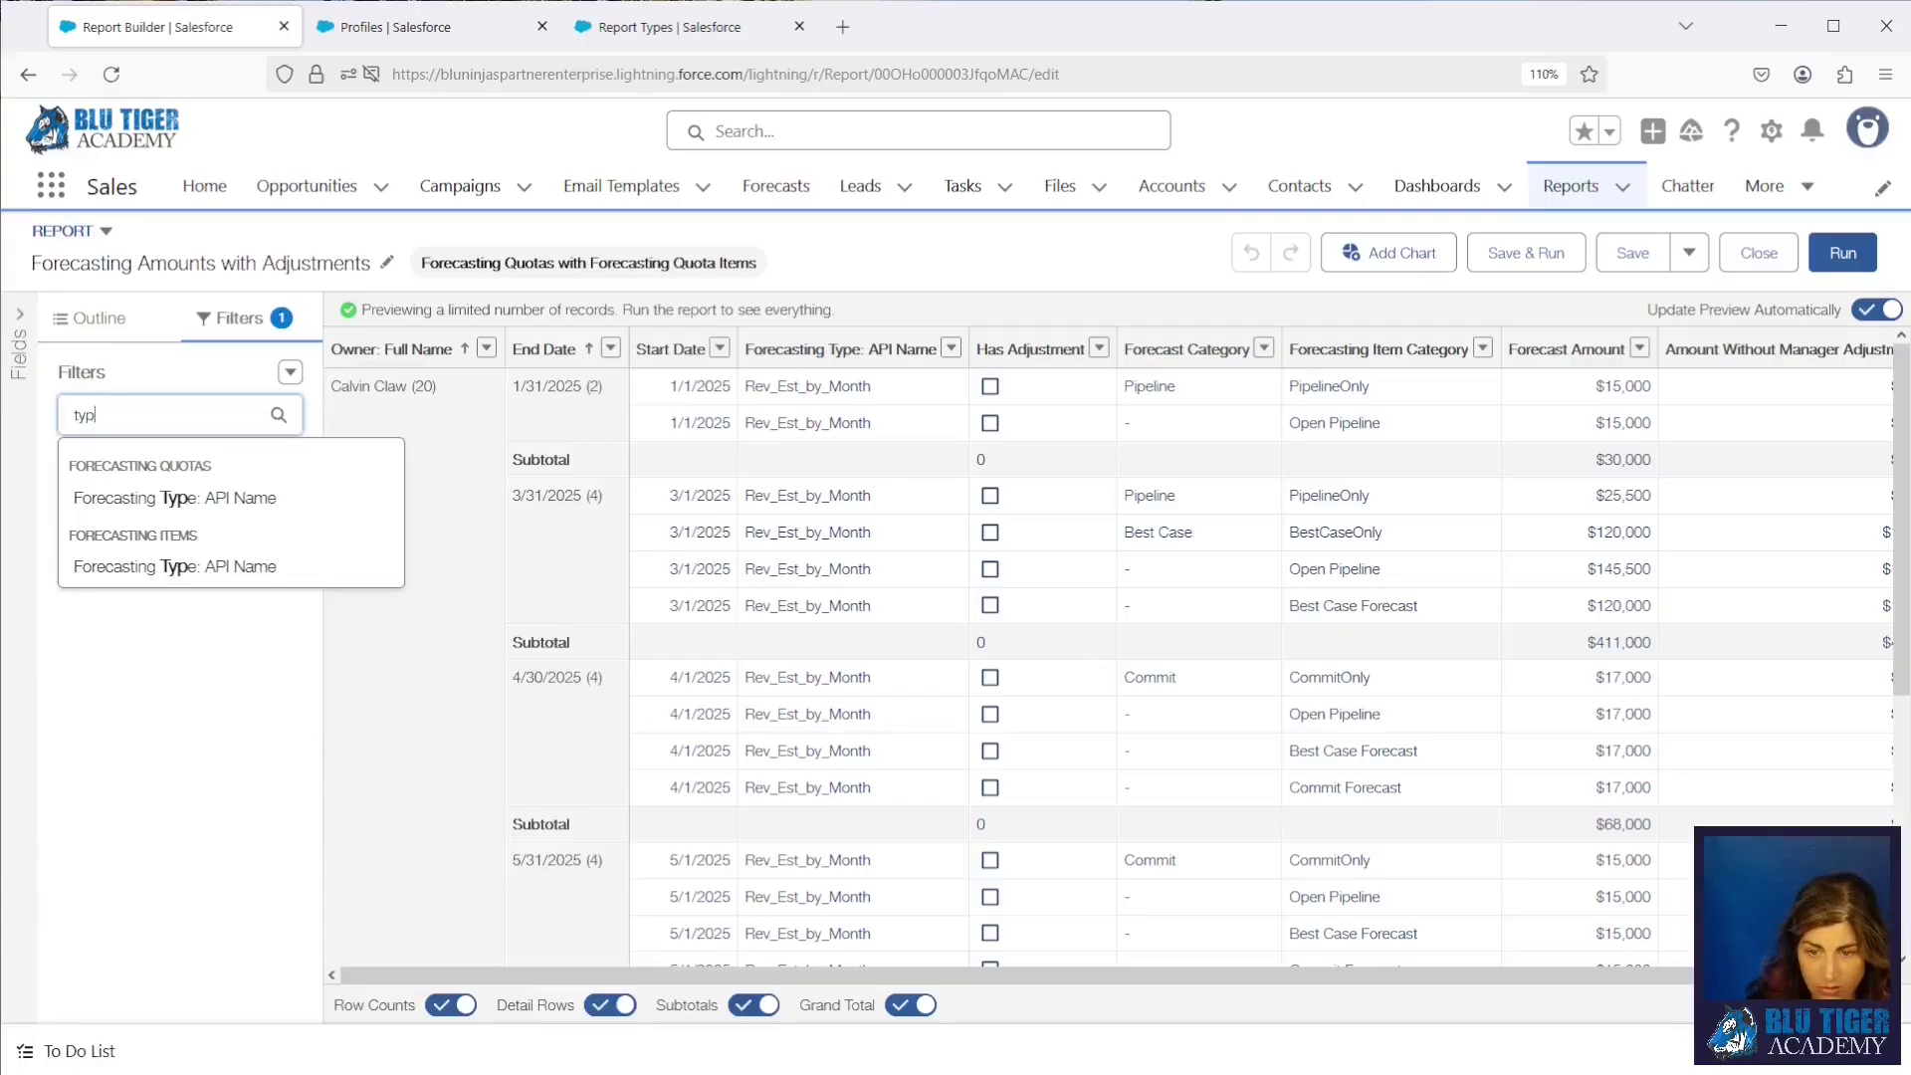
left_click(149, 508)
left_click(408, 688)
key("ctrl+v")
left_click(674, 754)
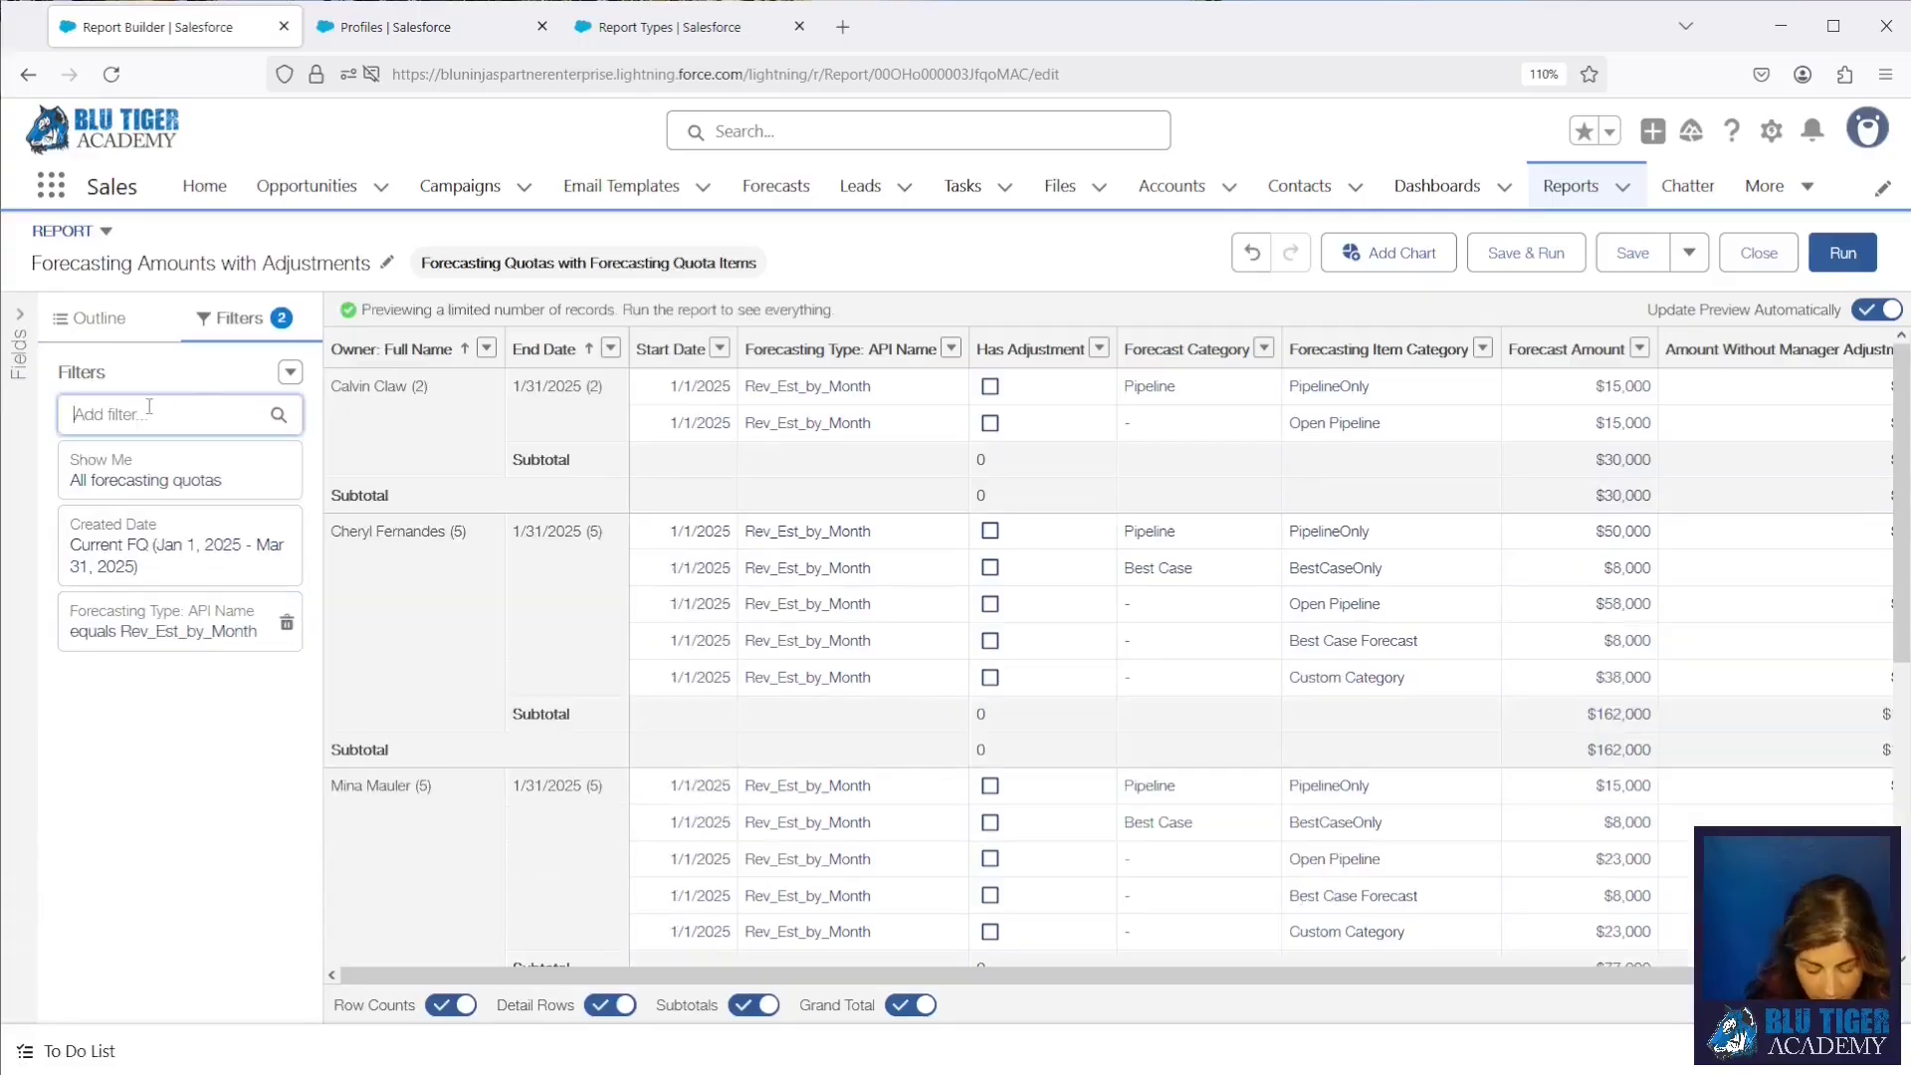
Step: Add an Owner: Full Name equals filter for the chosen sales rep
type("owner")
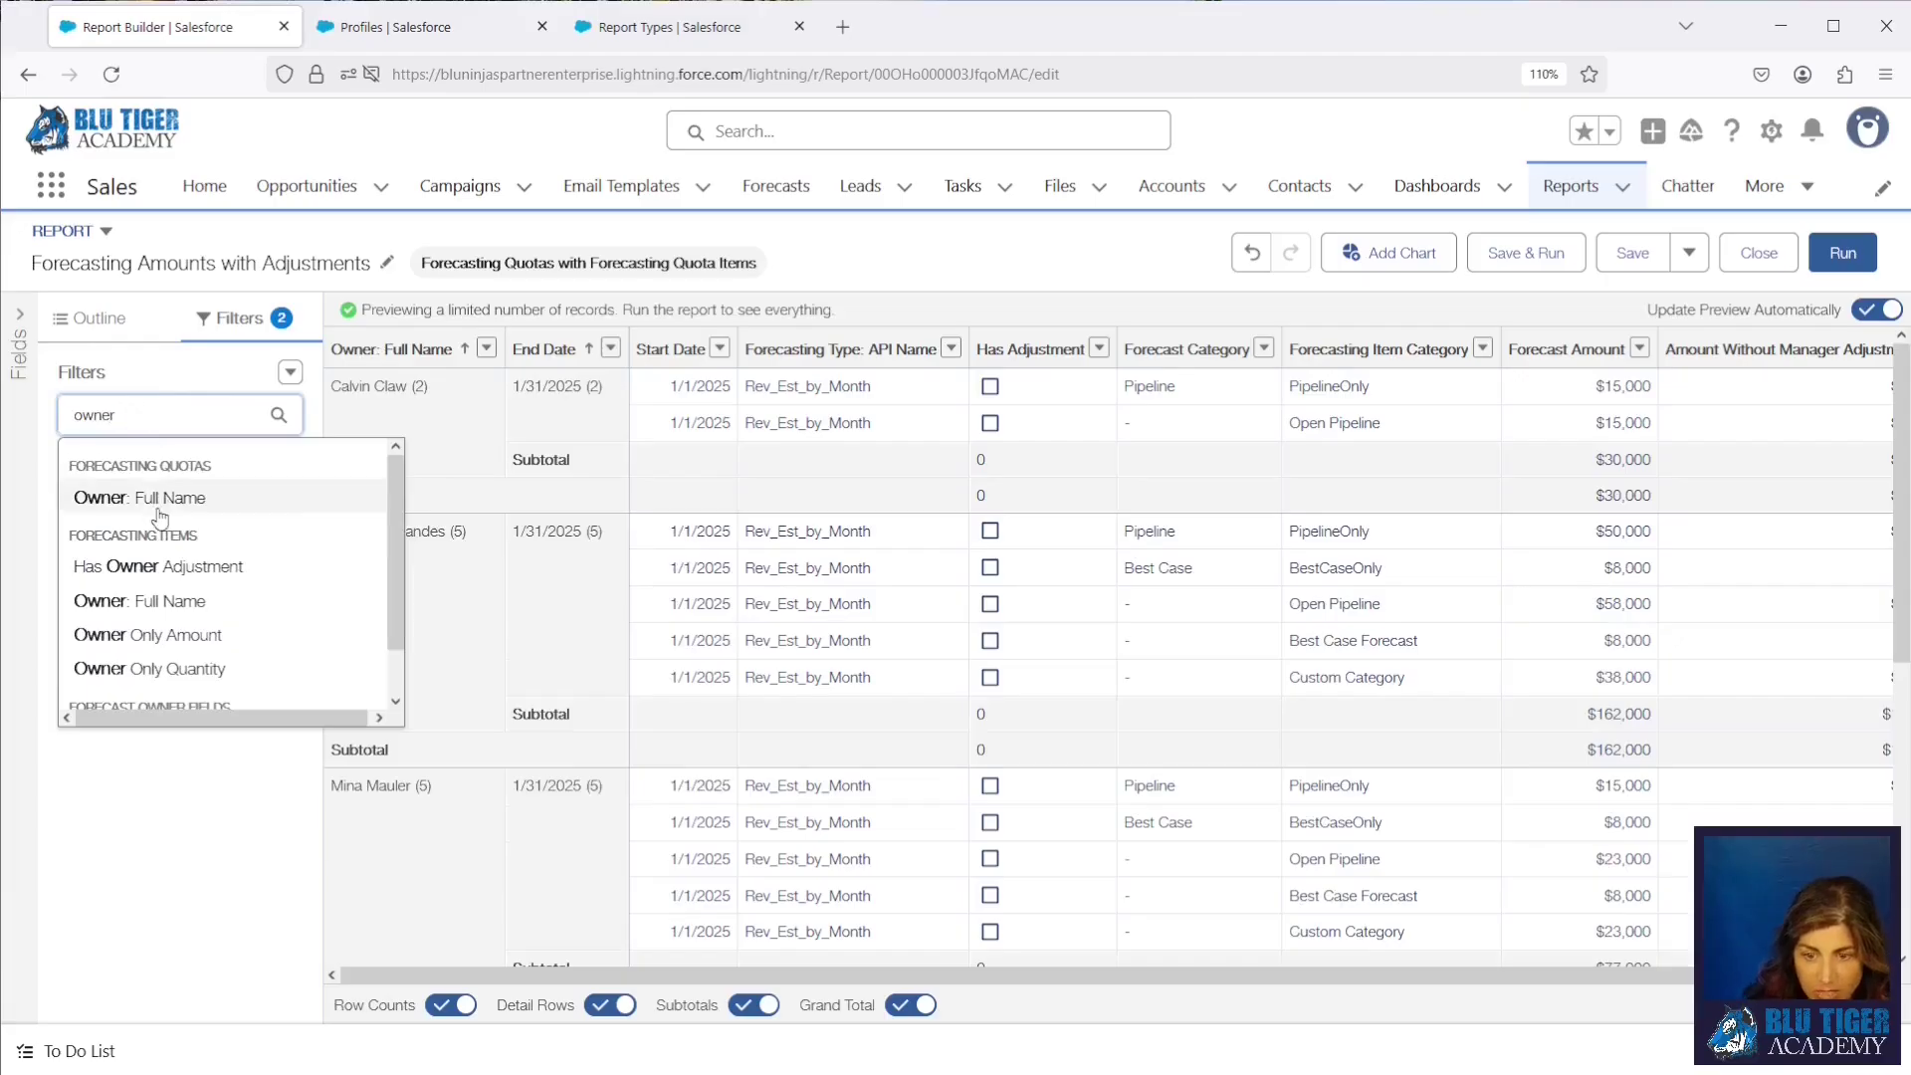
left_click(157, 506)
left_click(391, 756)
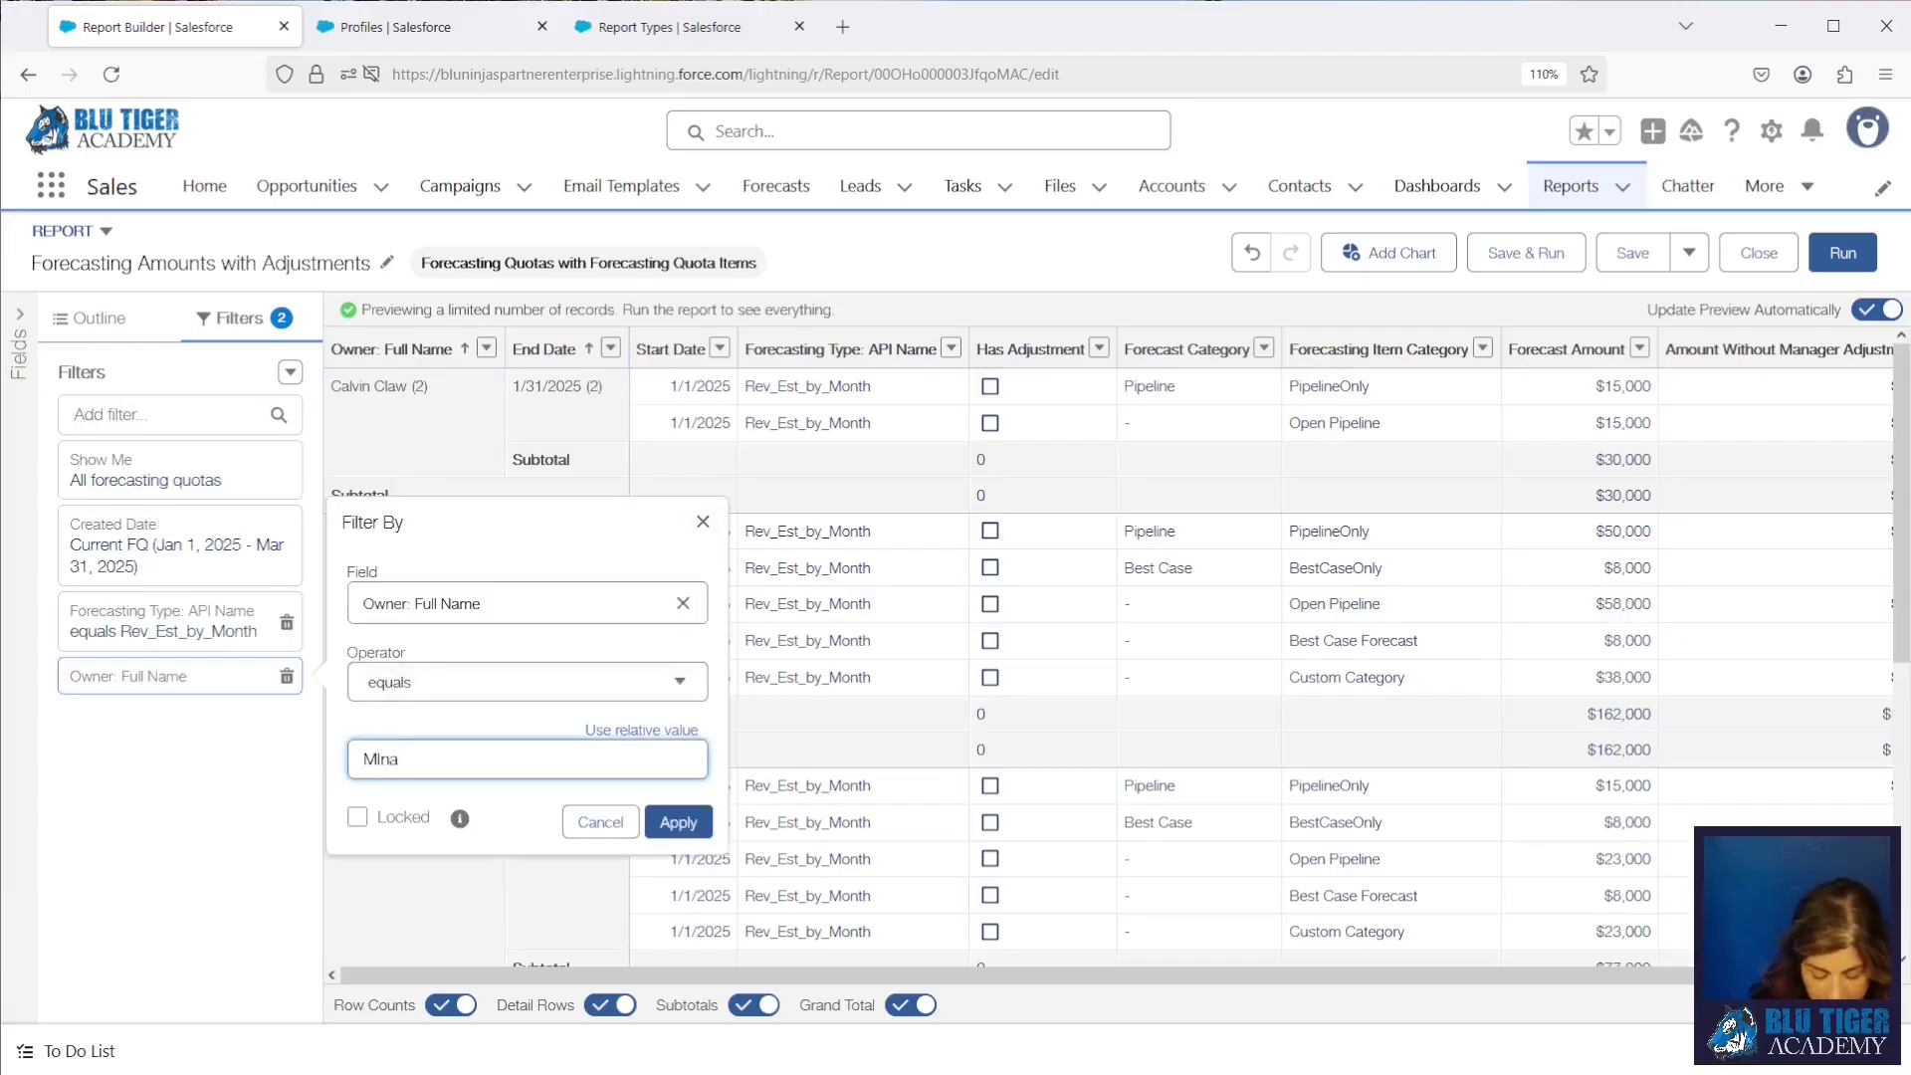
left_click(678, 822)
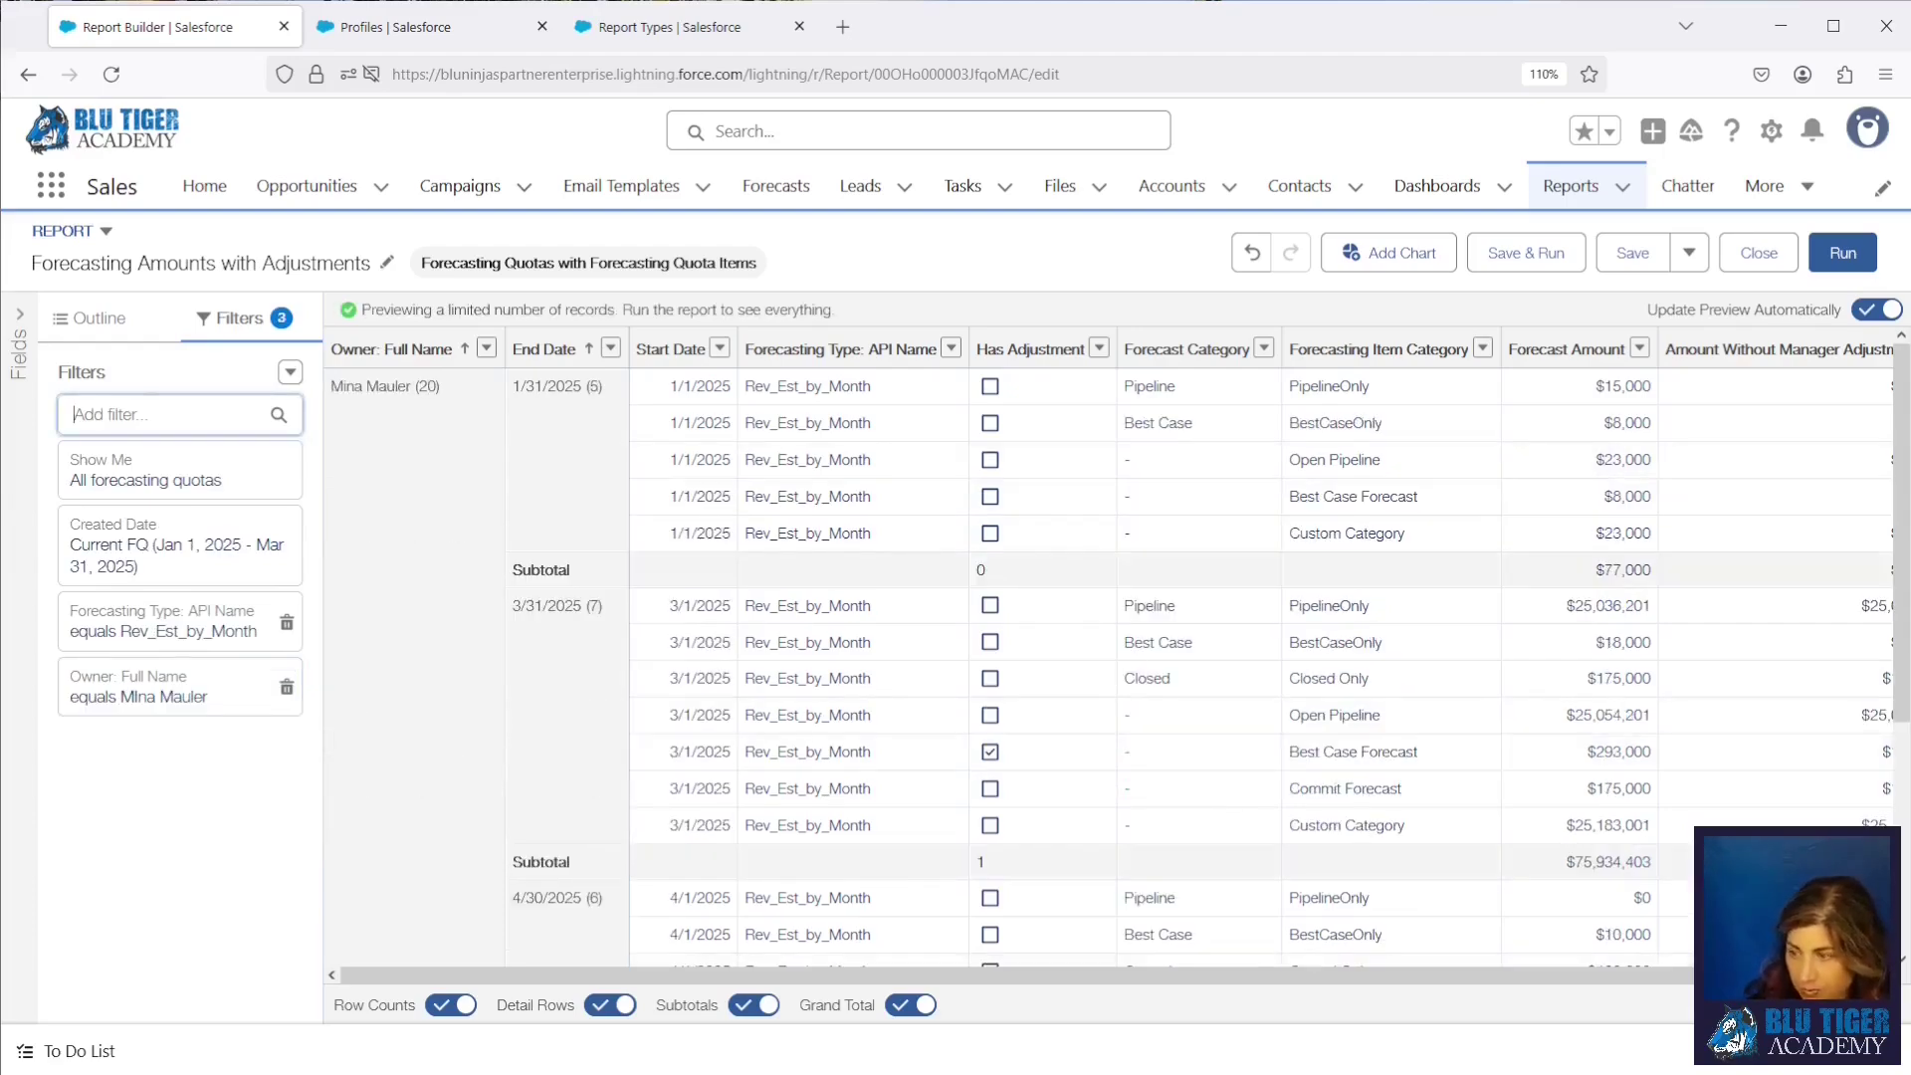
left_click(139, 398)
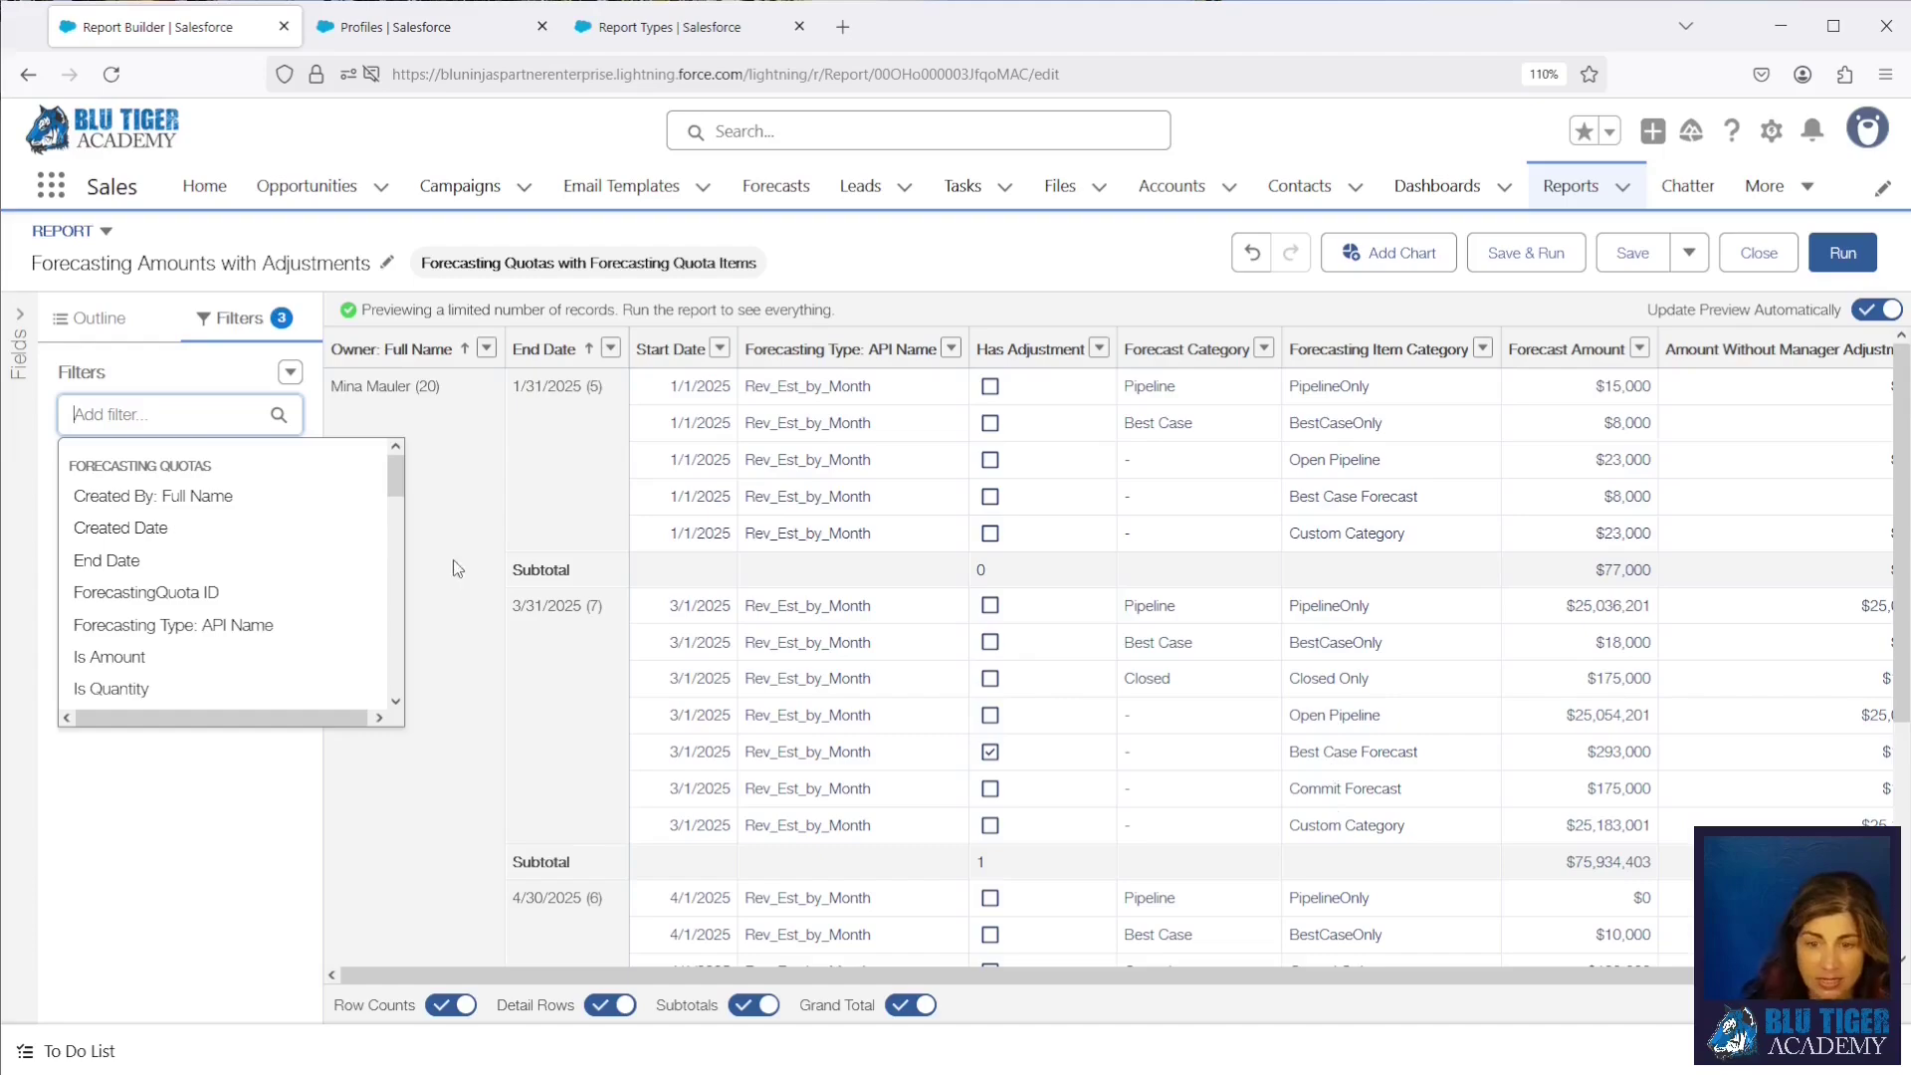
Step: Add a Forecasting Item Category filter including Open Pipeline and Commit Forecast
type("forecasting")
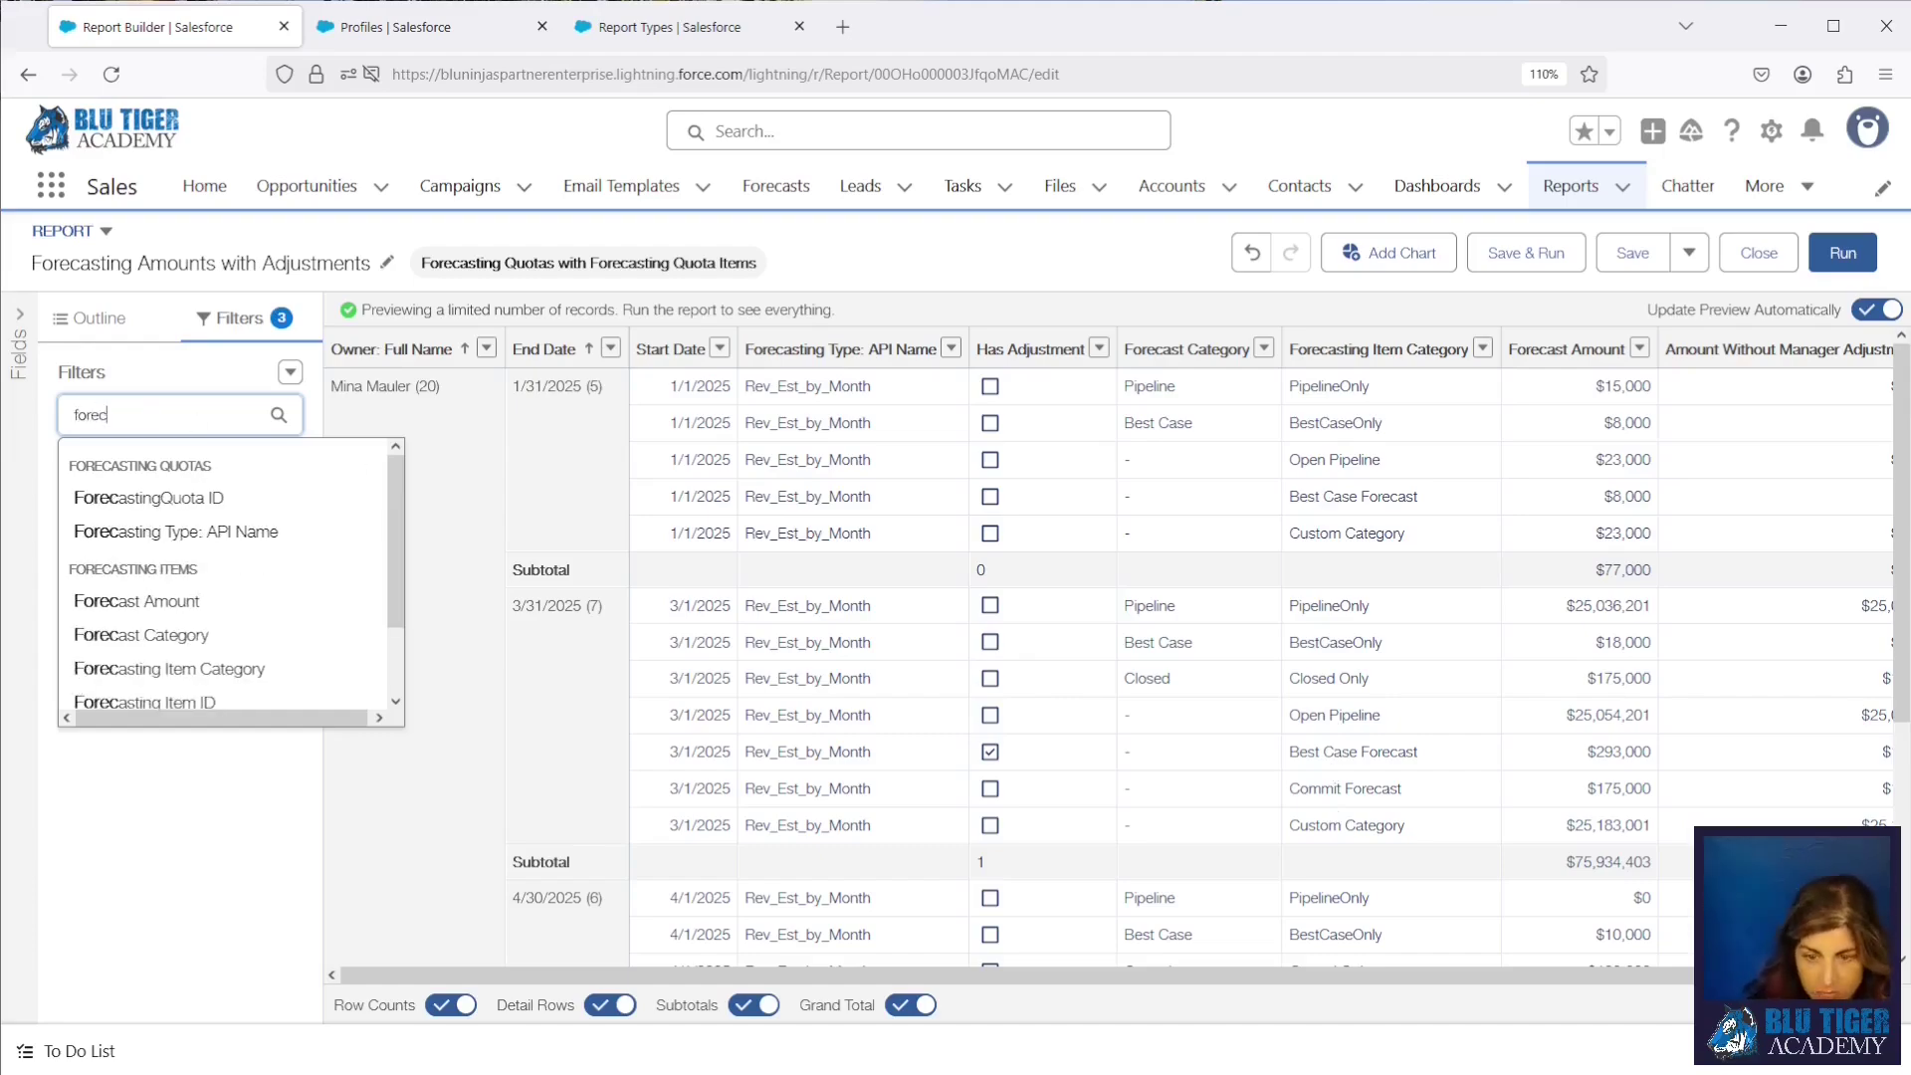
left_click(159, 602)
scroll(538, 826, "down", 3)
left_click(503, 791)
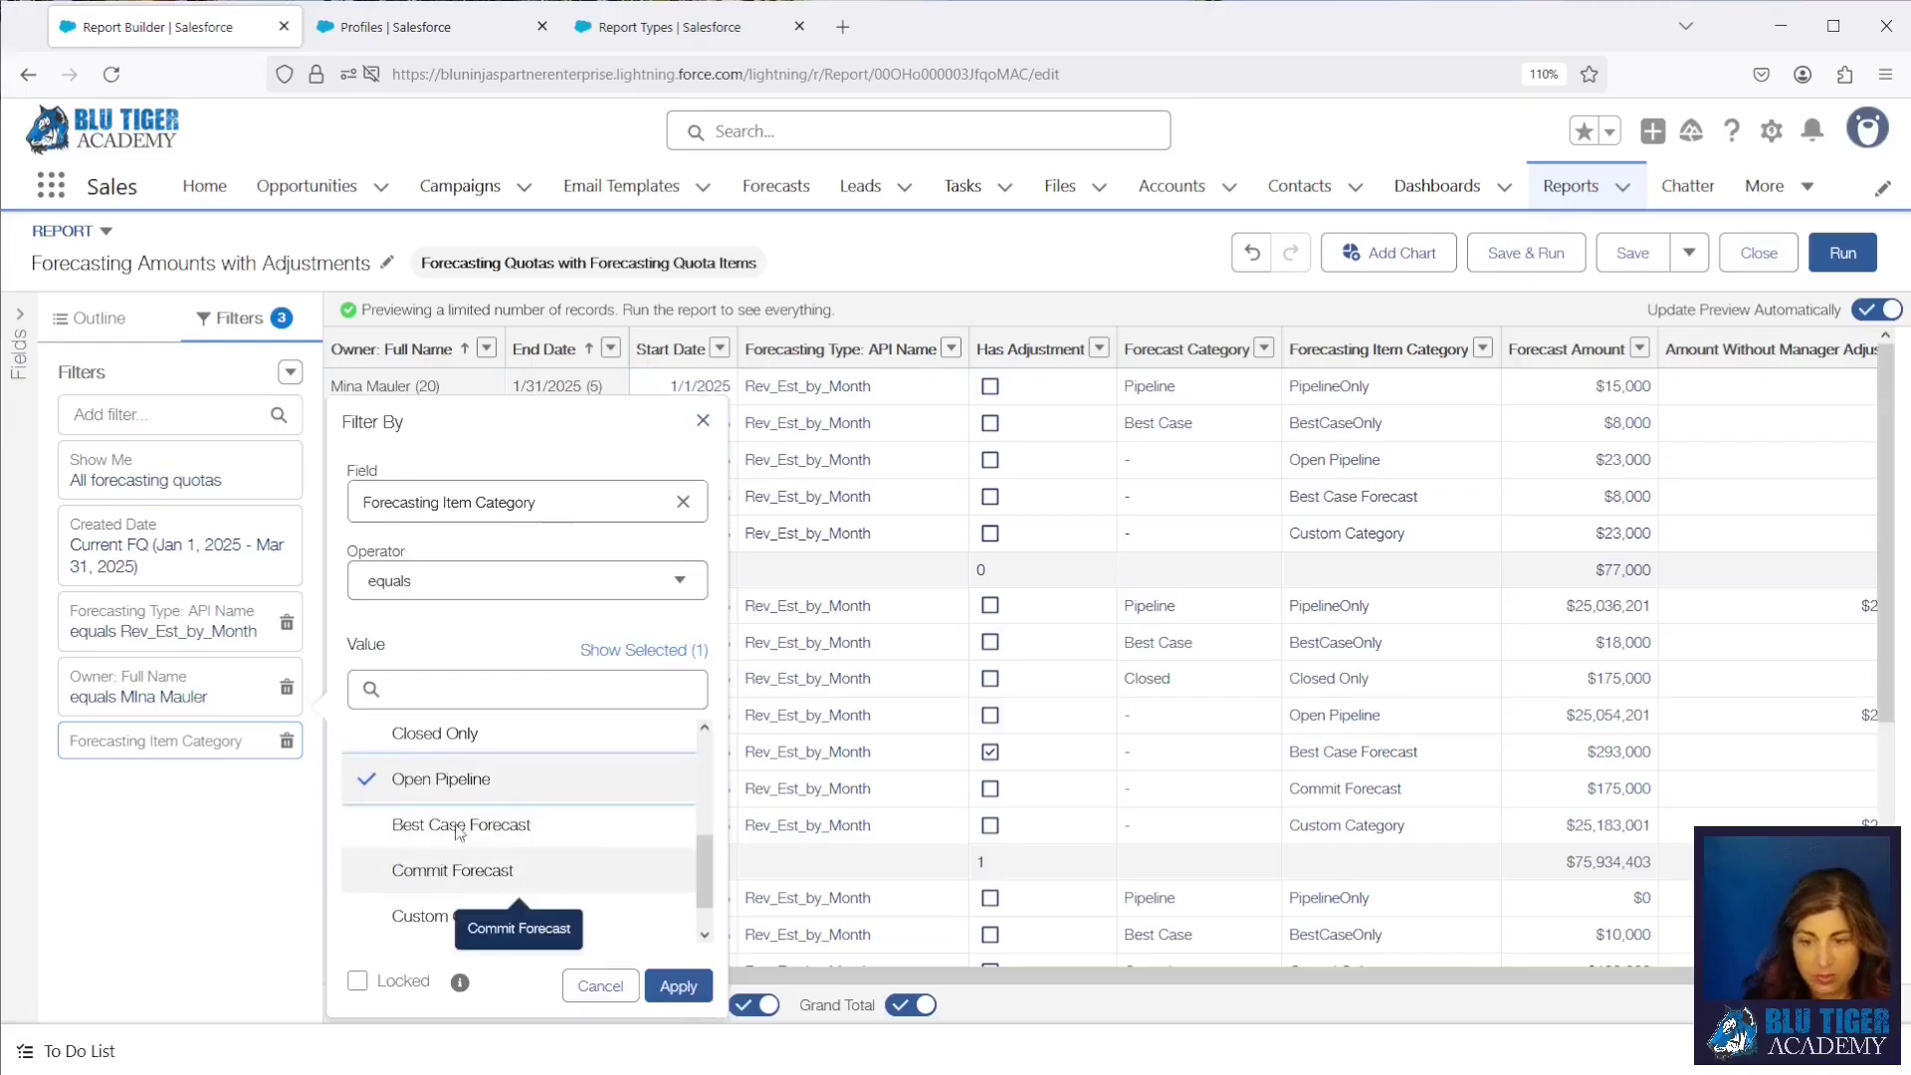
left_click(497, 856)
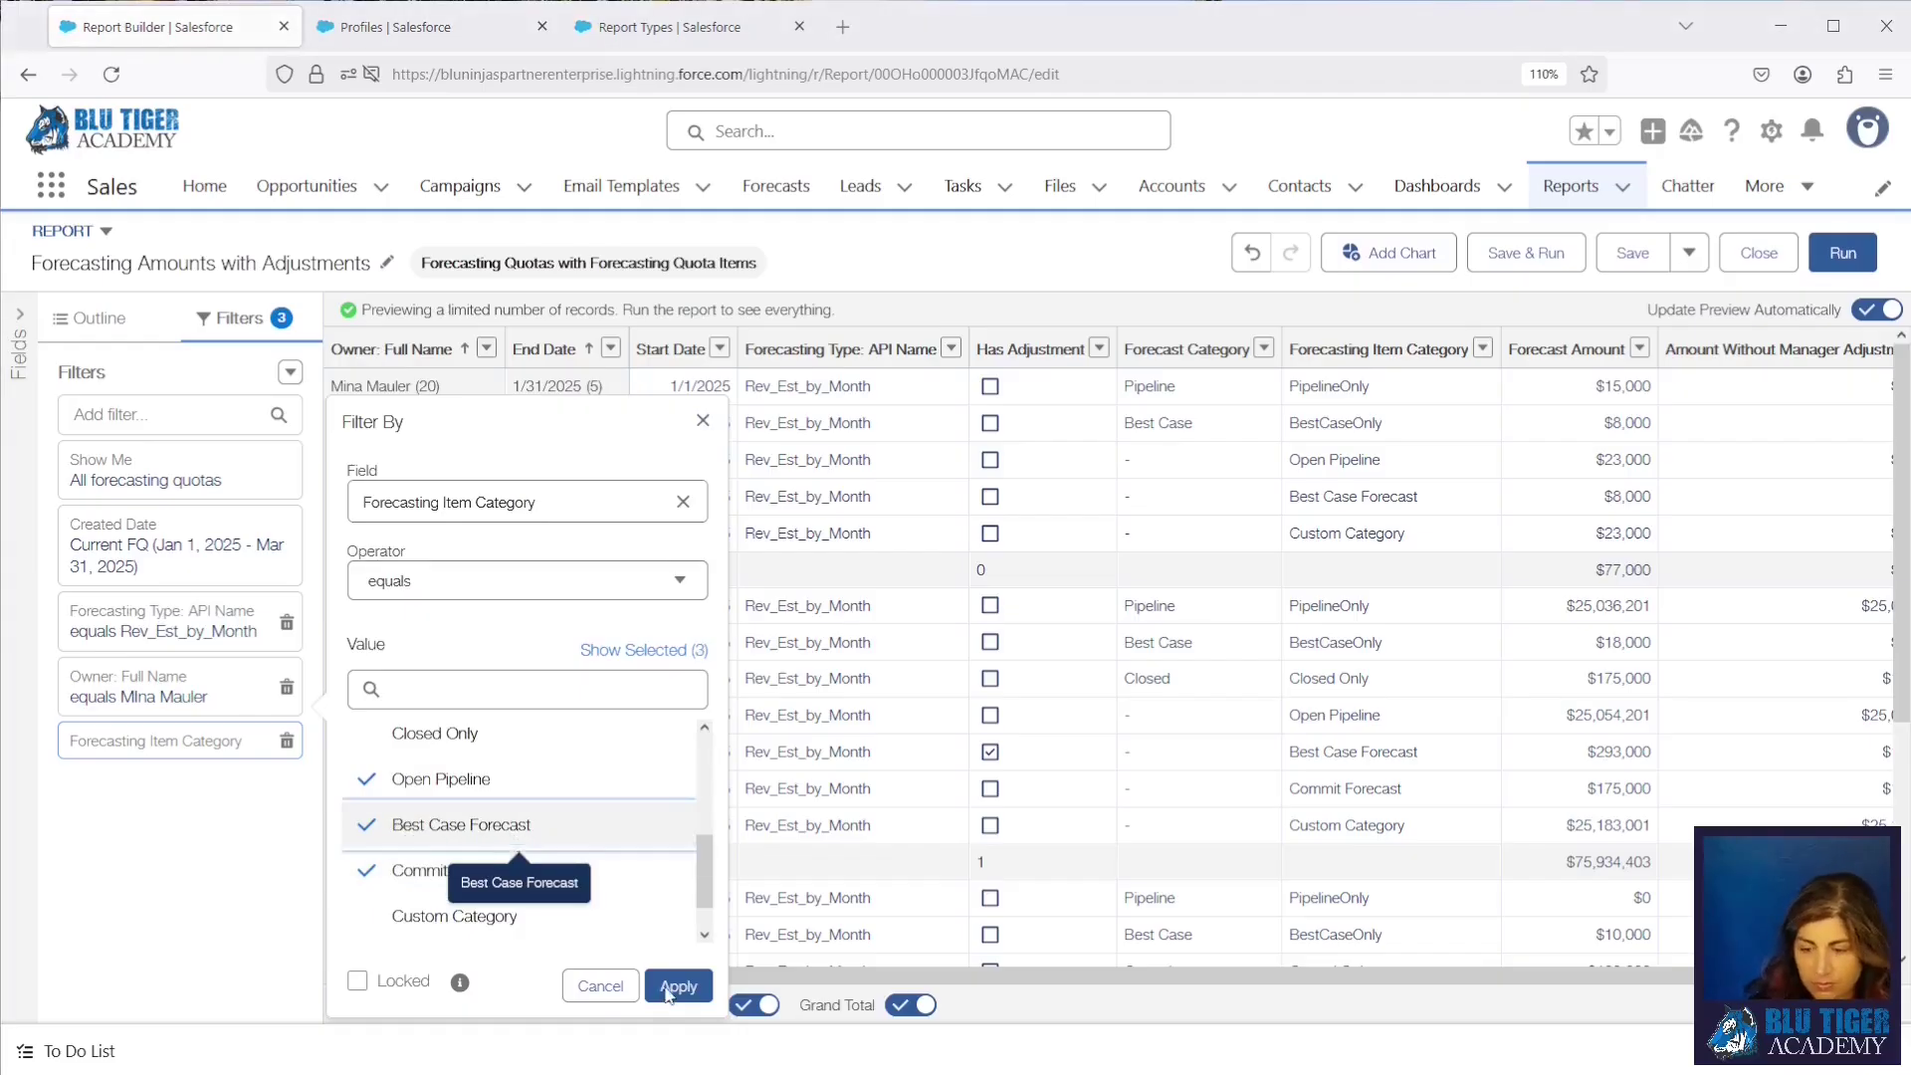
left_click(678, 985)
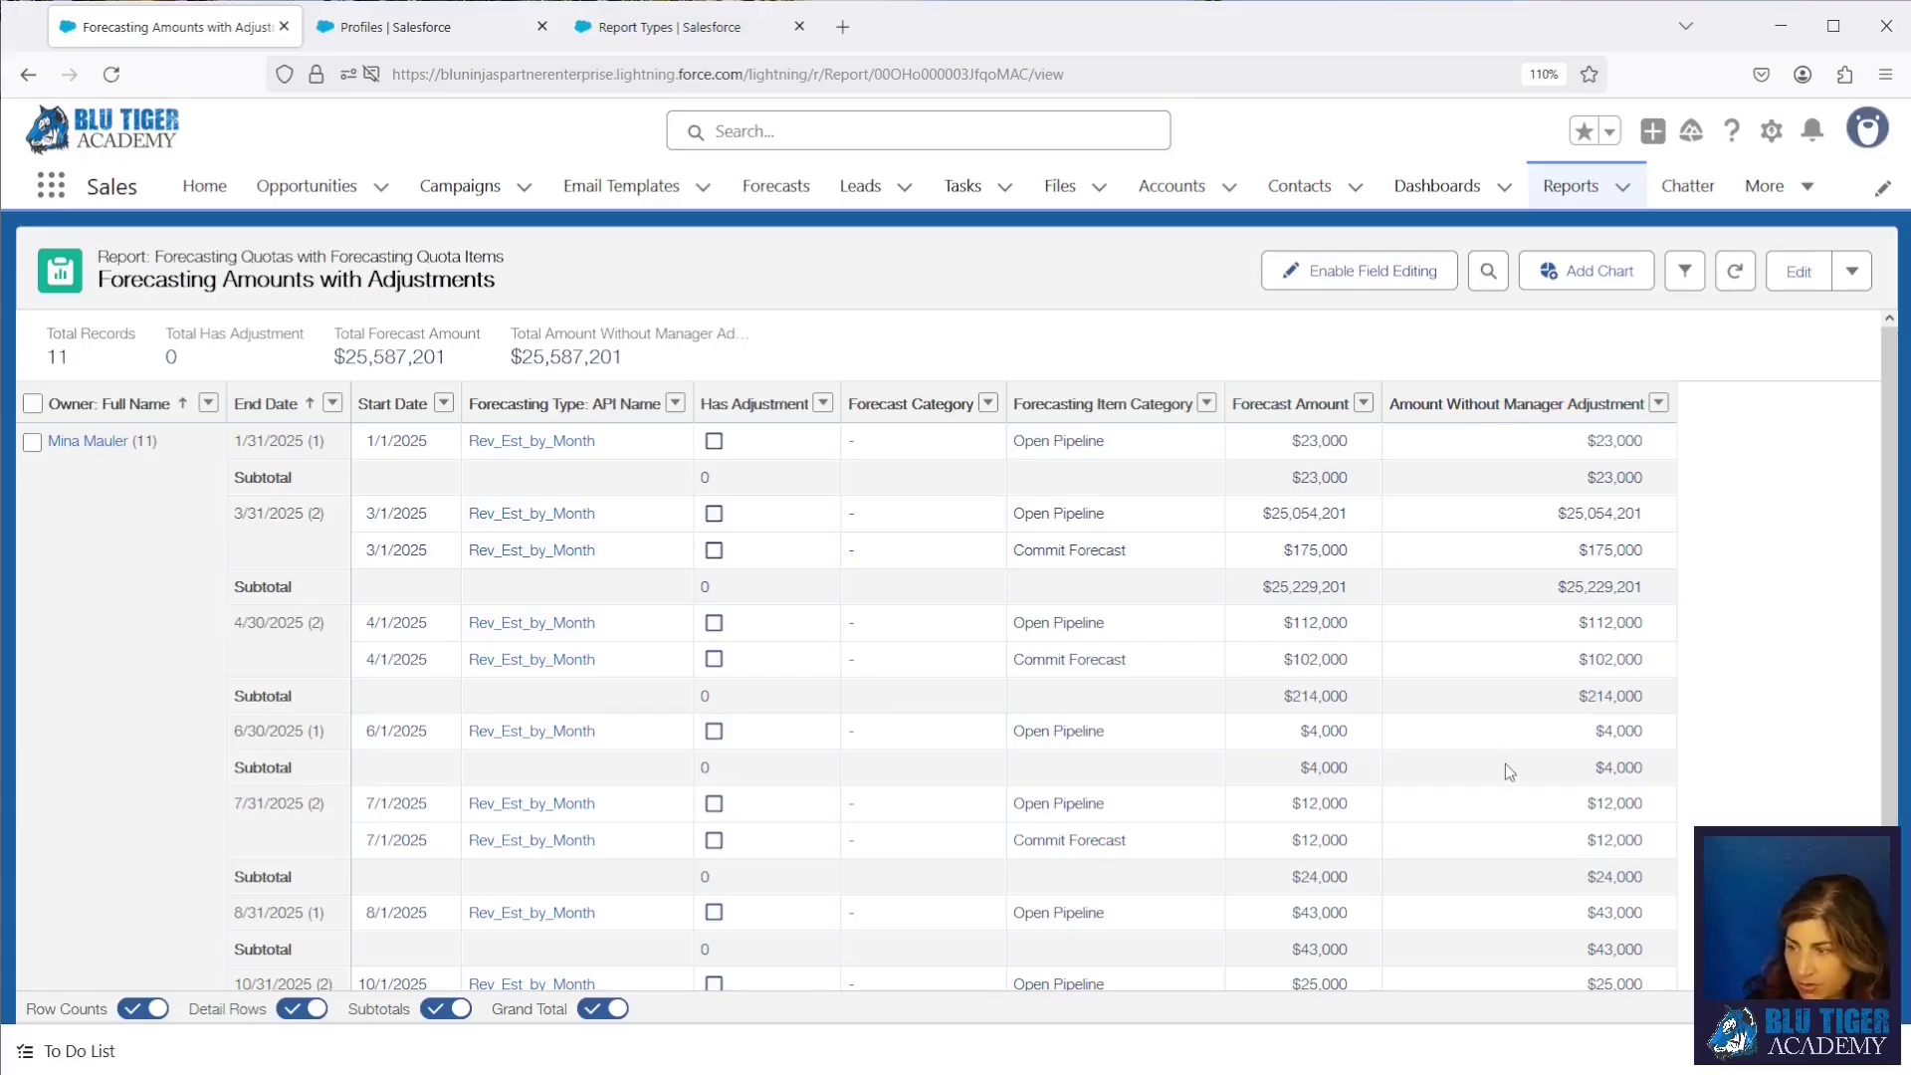
Step: Add Best Case Forecast to the Forecasting Item Category filter and hide the filters panel
left_click(1684, 271)
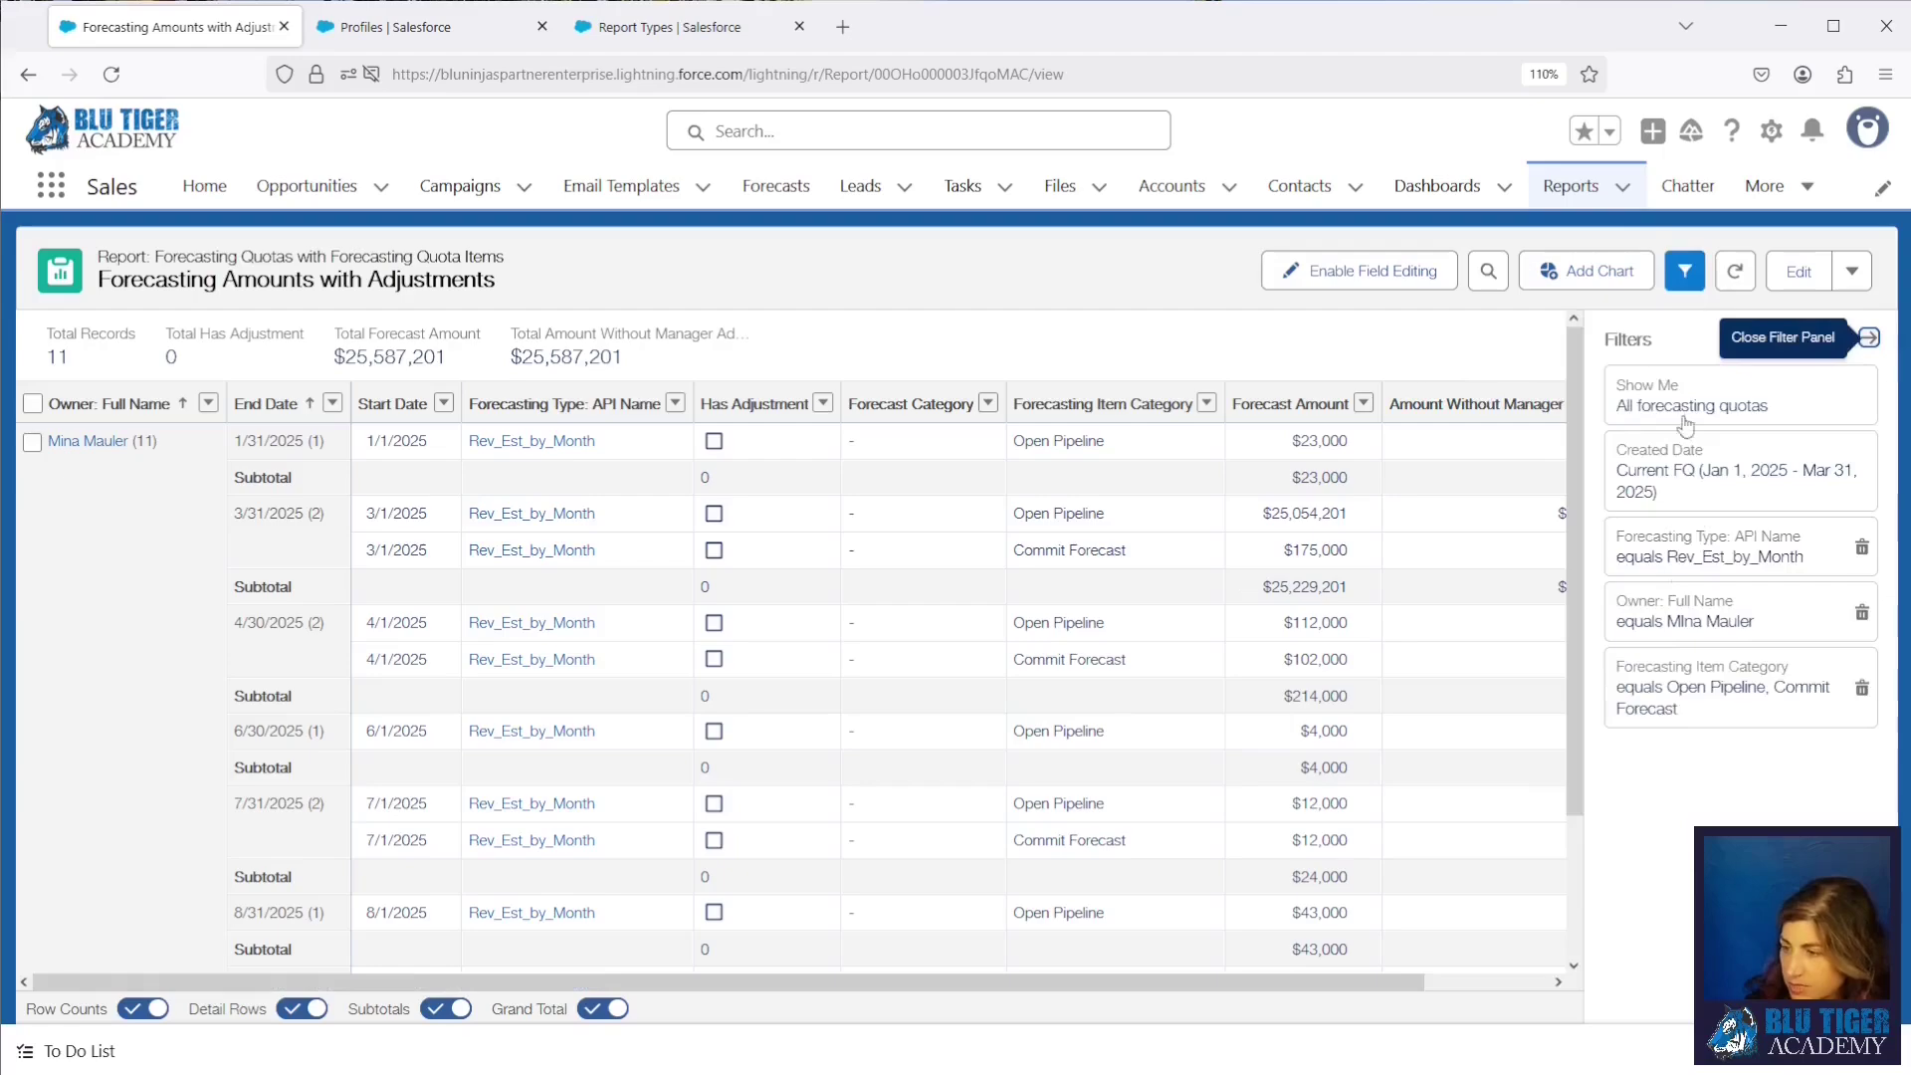
left_click(1637, 709)
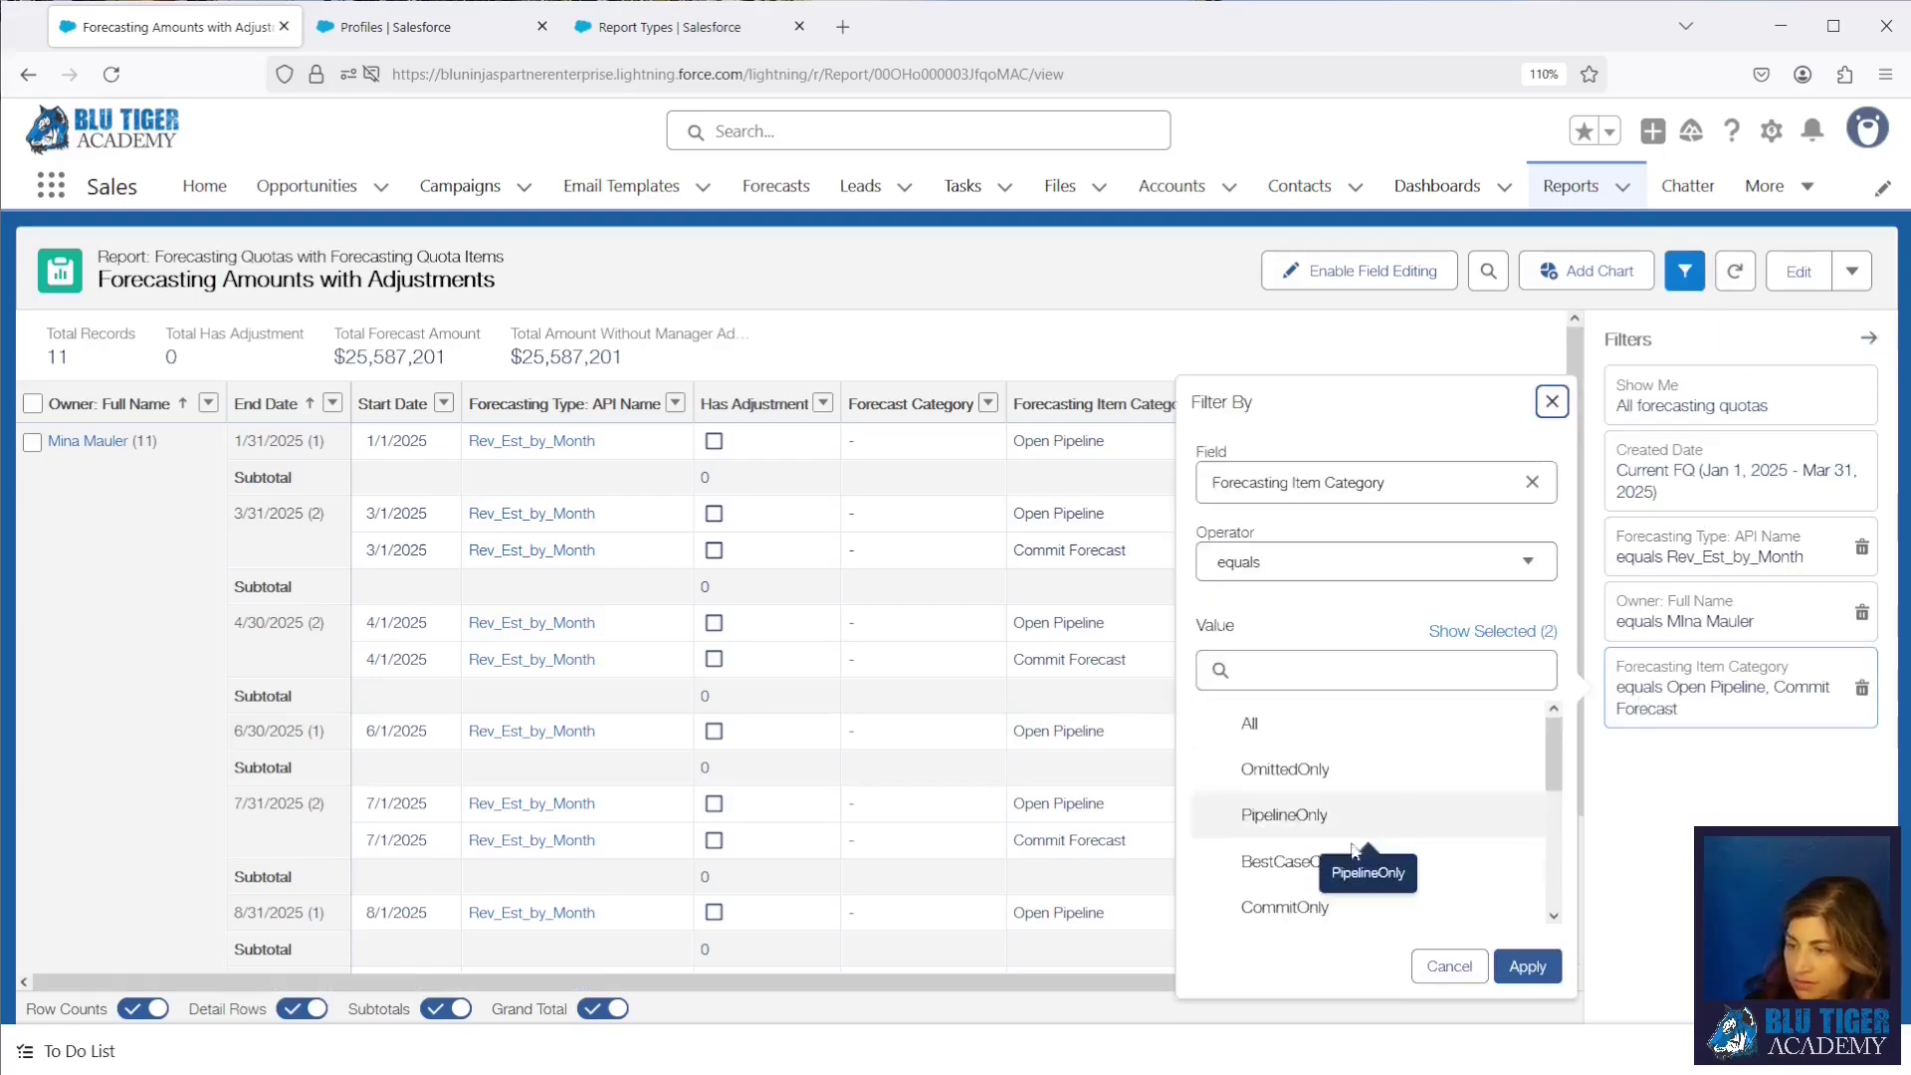
scroll(1349, 826, "down", 3)
left_click(1350, 808)
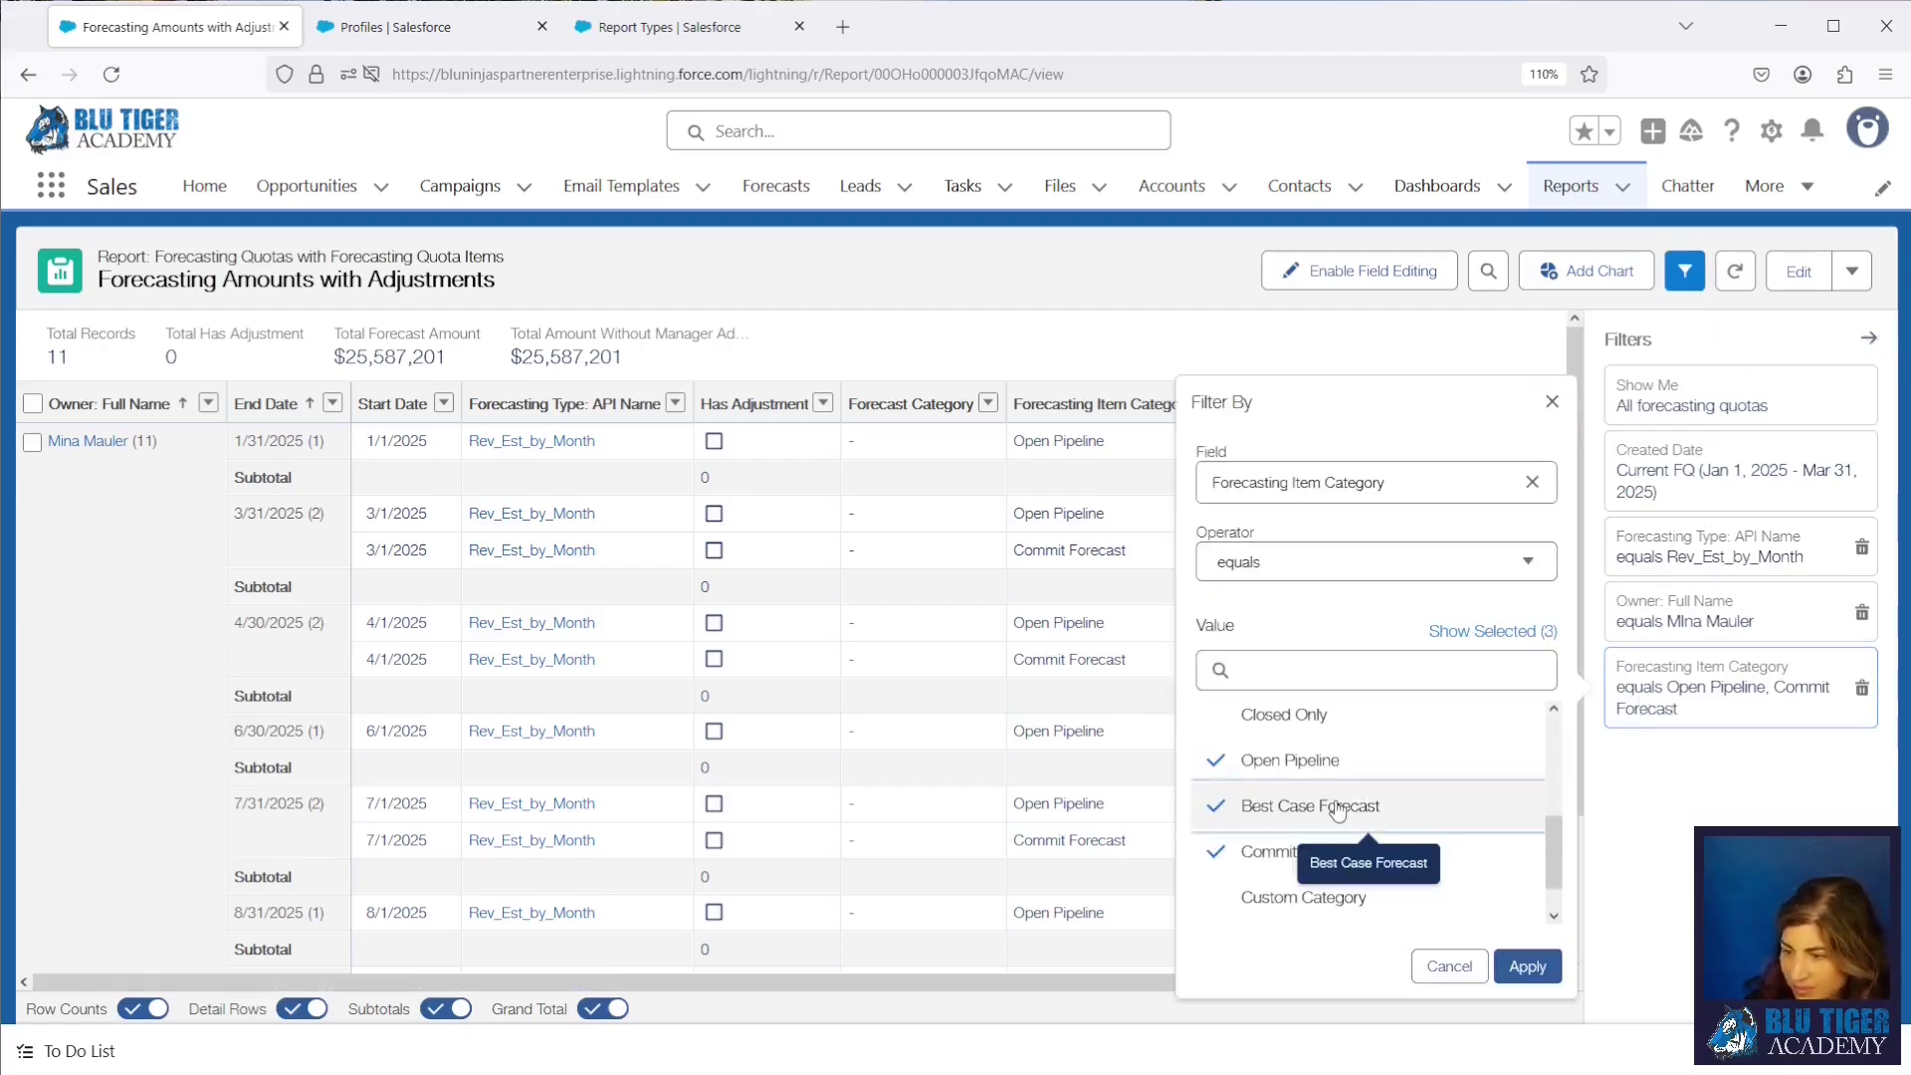
left_click(1527, 965)
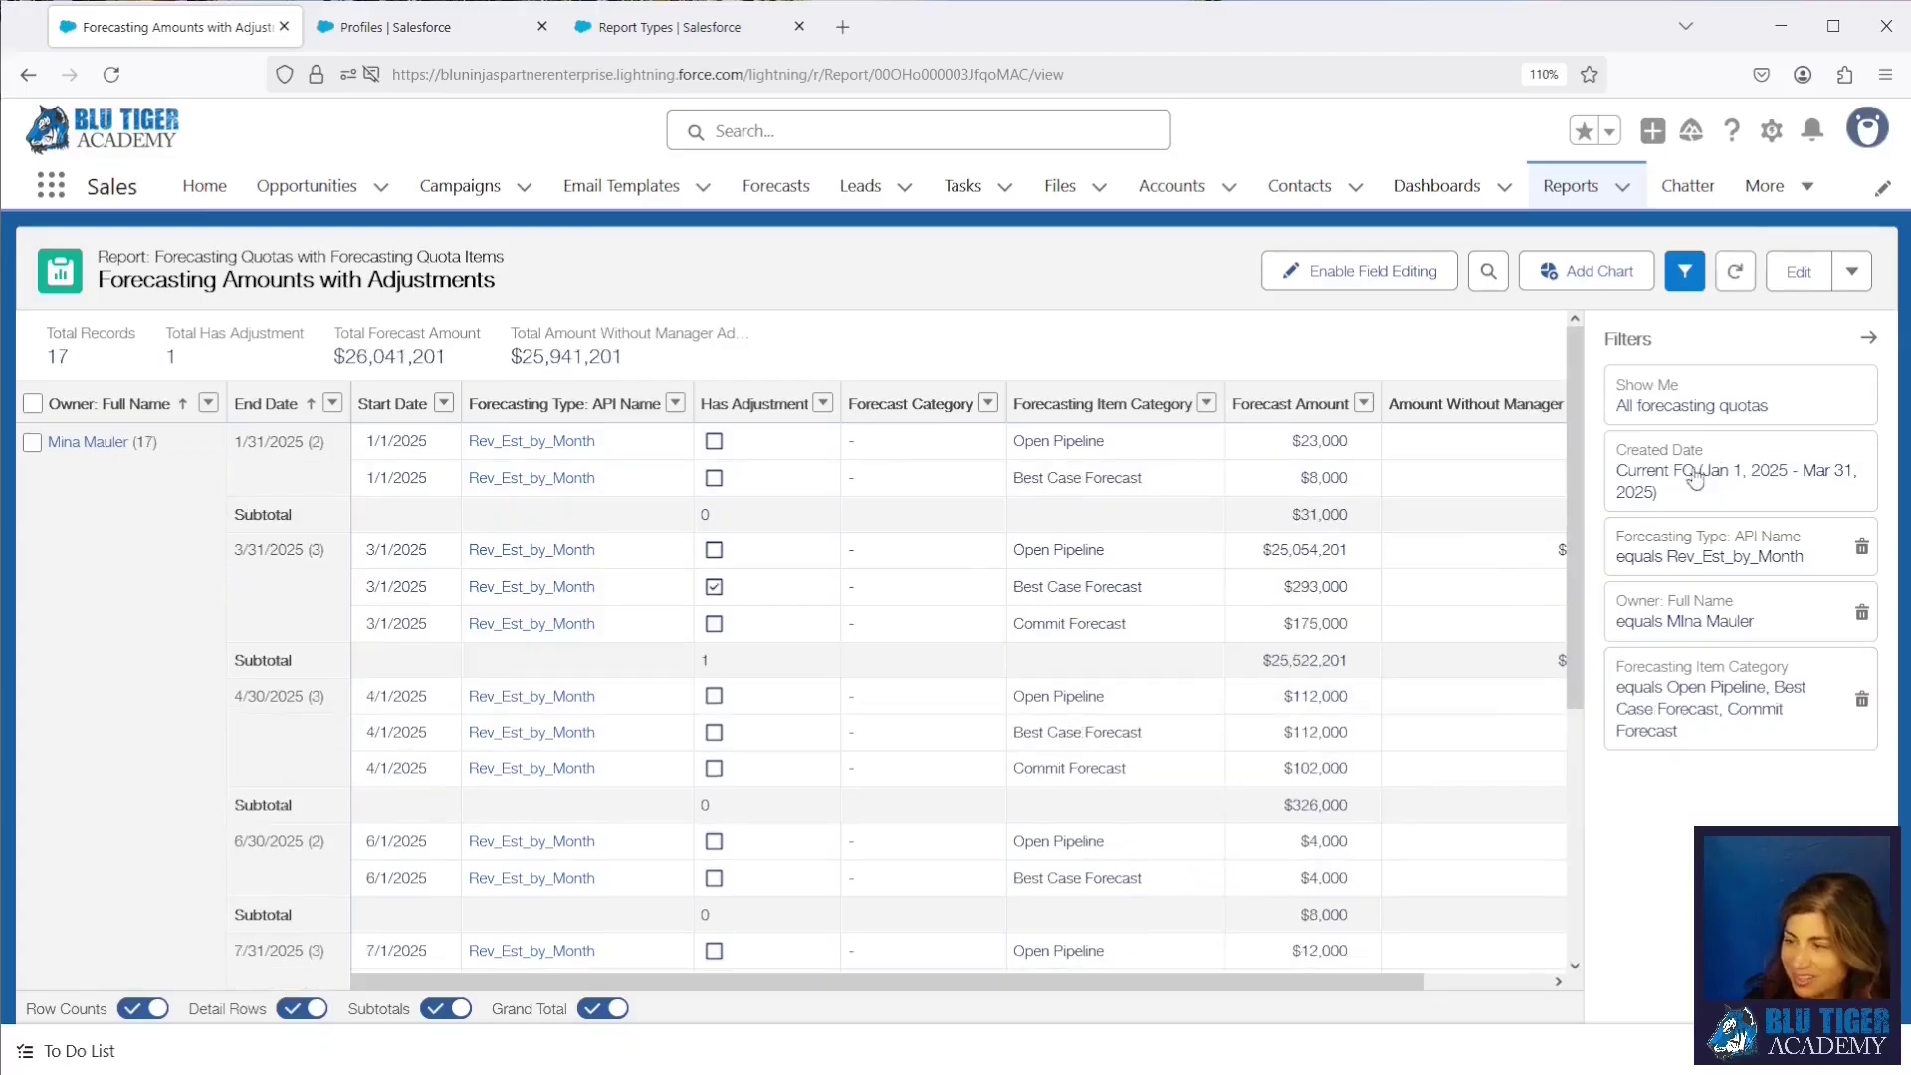
left_click(1867, 339)
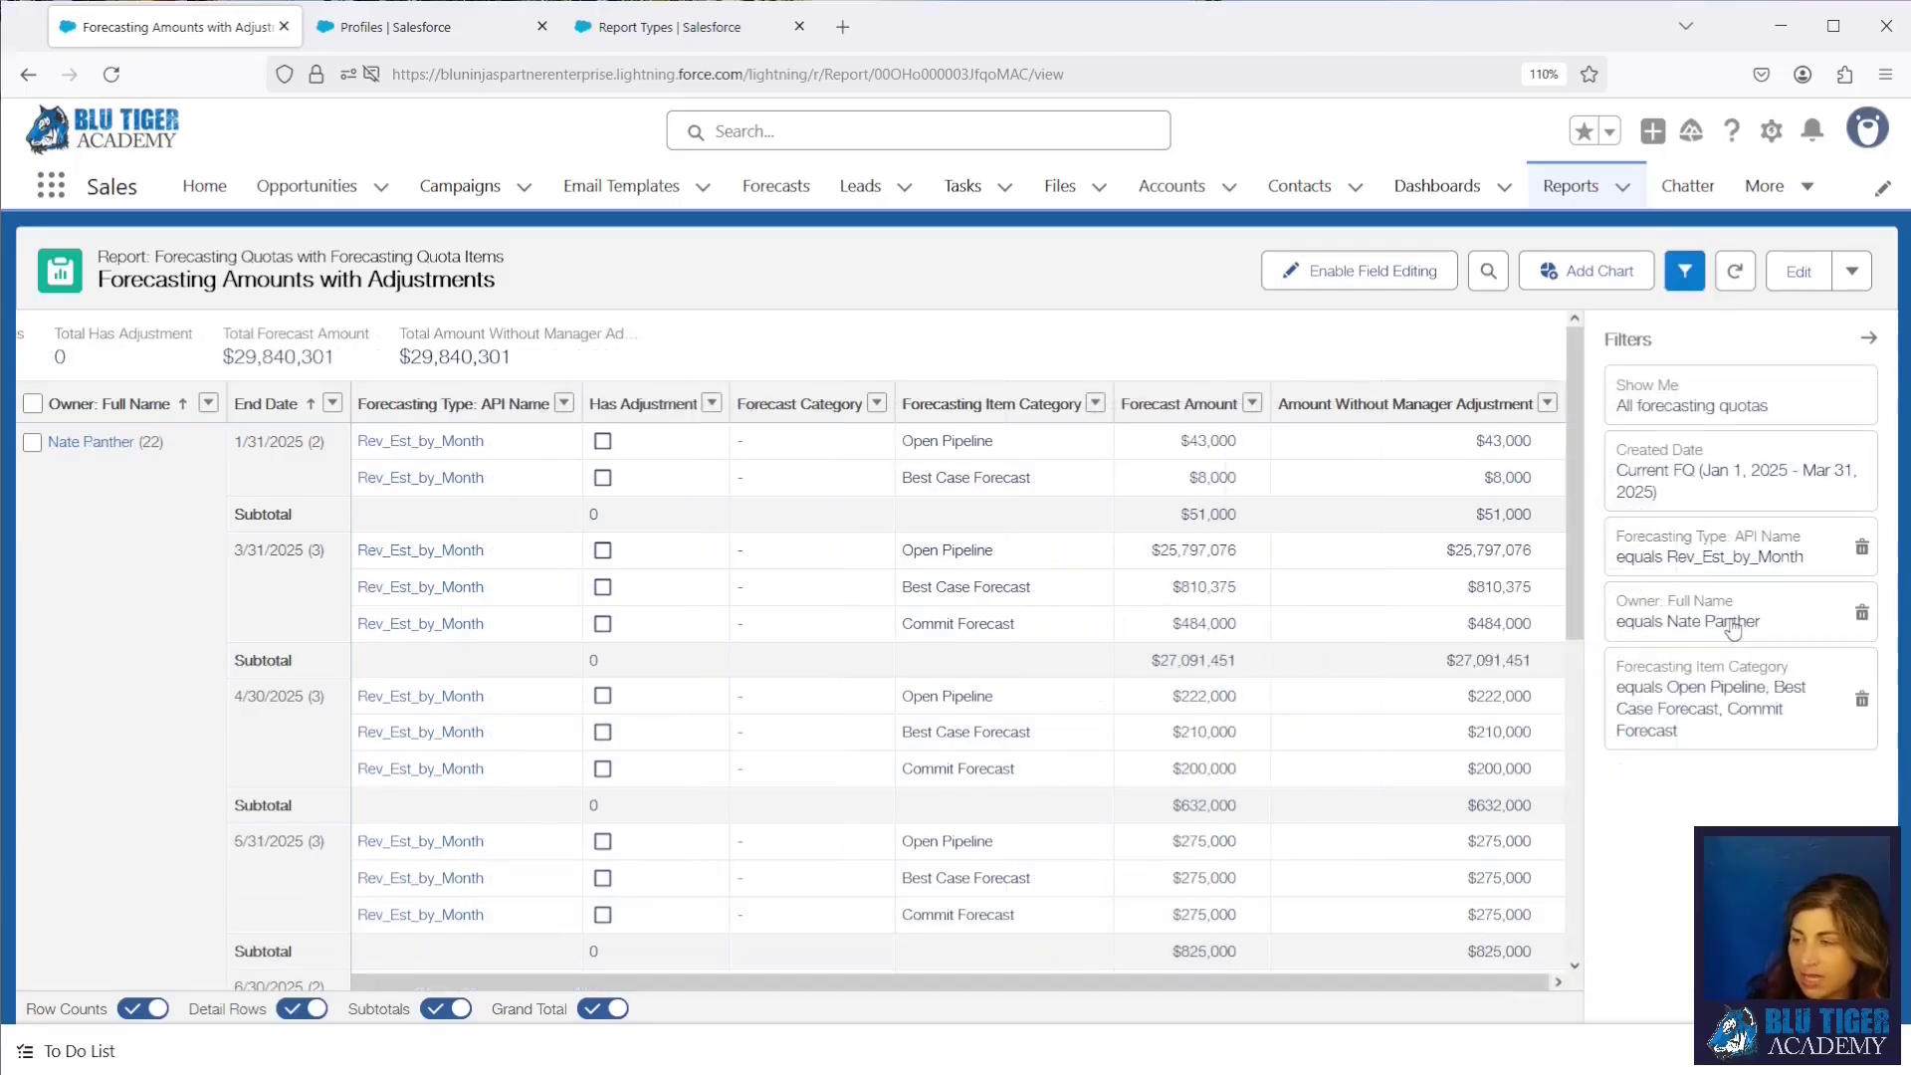
Step: Replace the owner filter's name with another rep's name and hide the filters panel
left_click(1732, 618)
left_click(1359, 704)
triple_click(1359, 704)
type("Roge")
left_click(1527, 758)
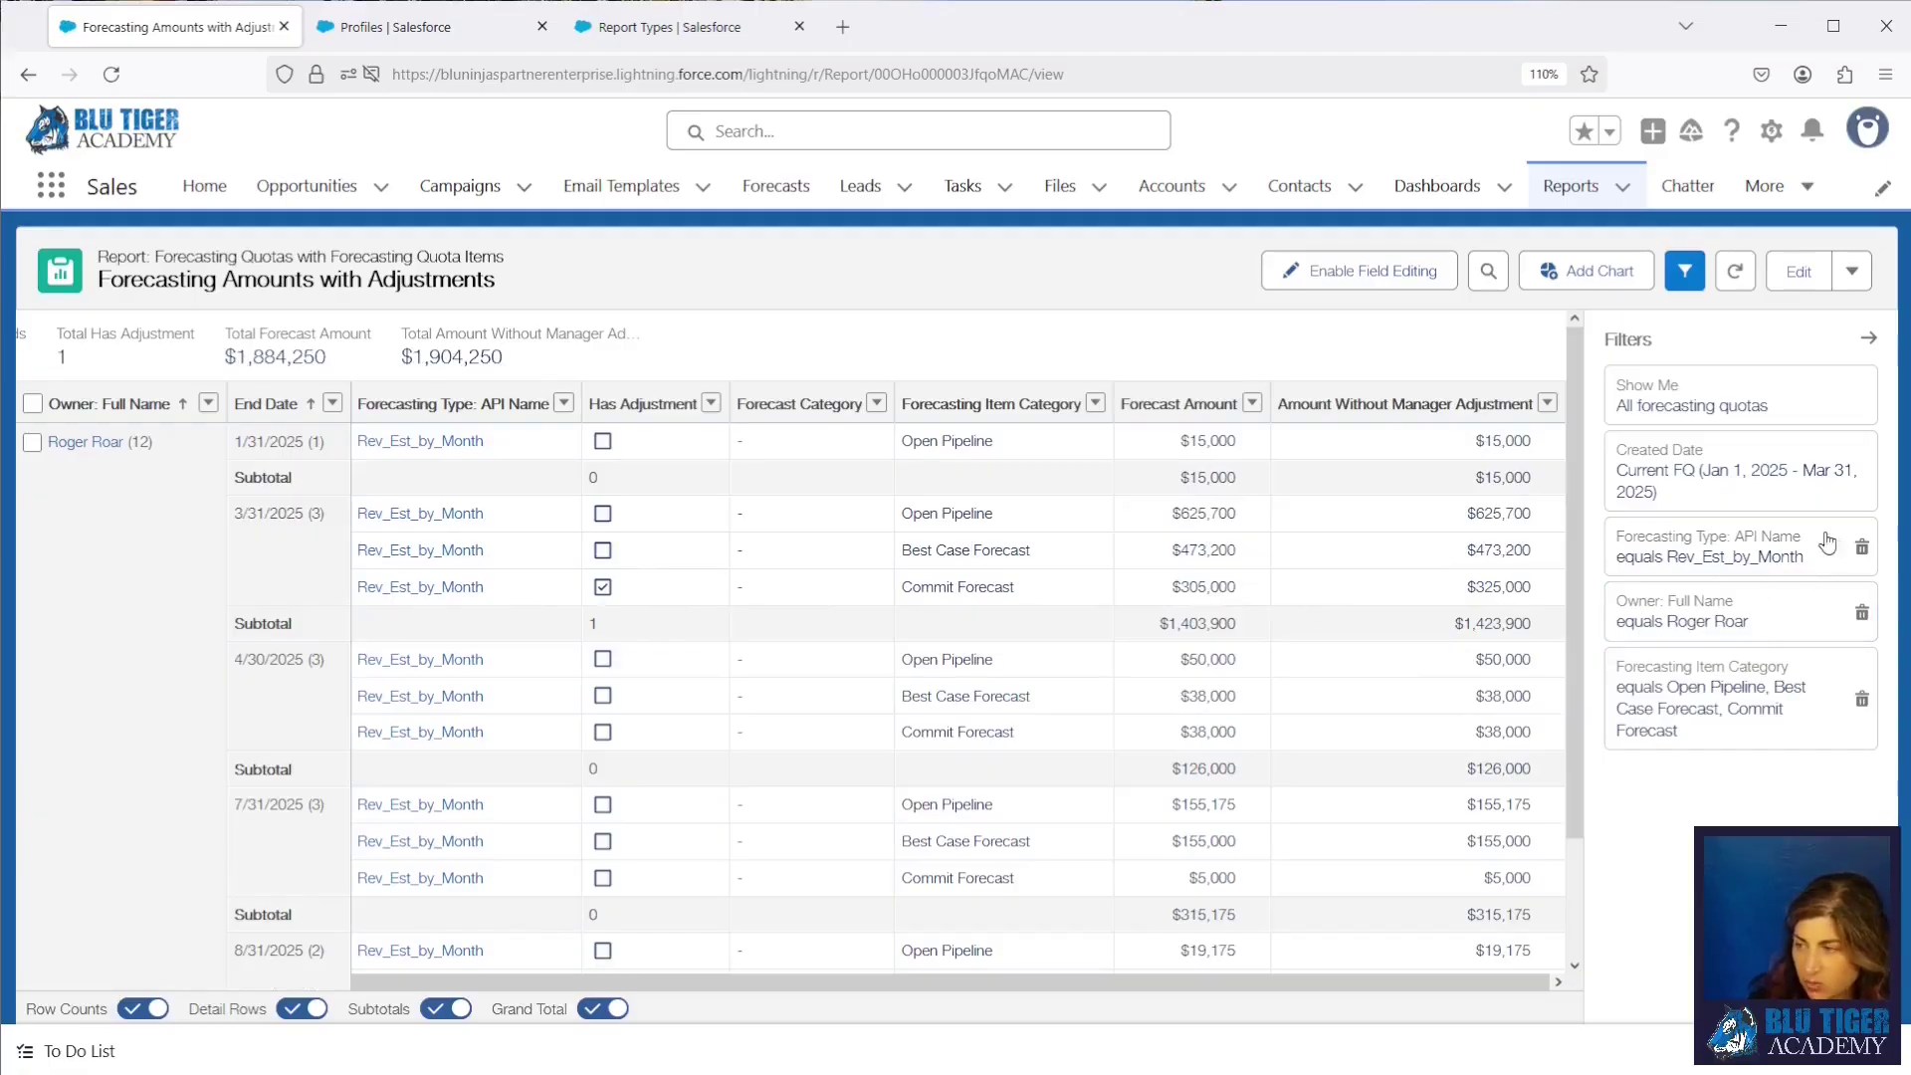
left_click(1868, 338)
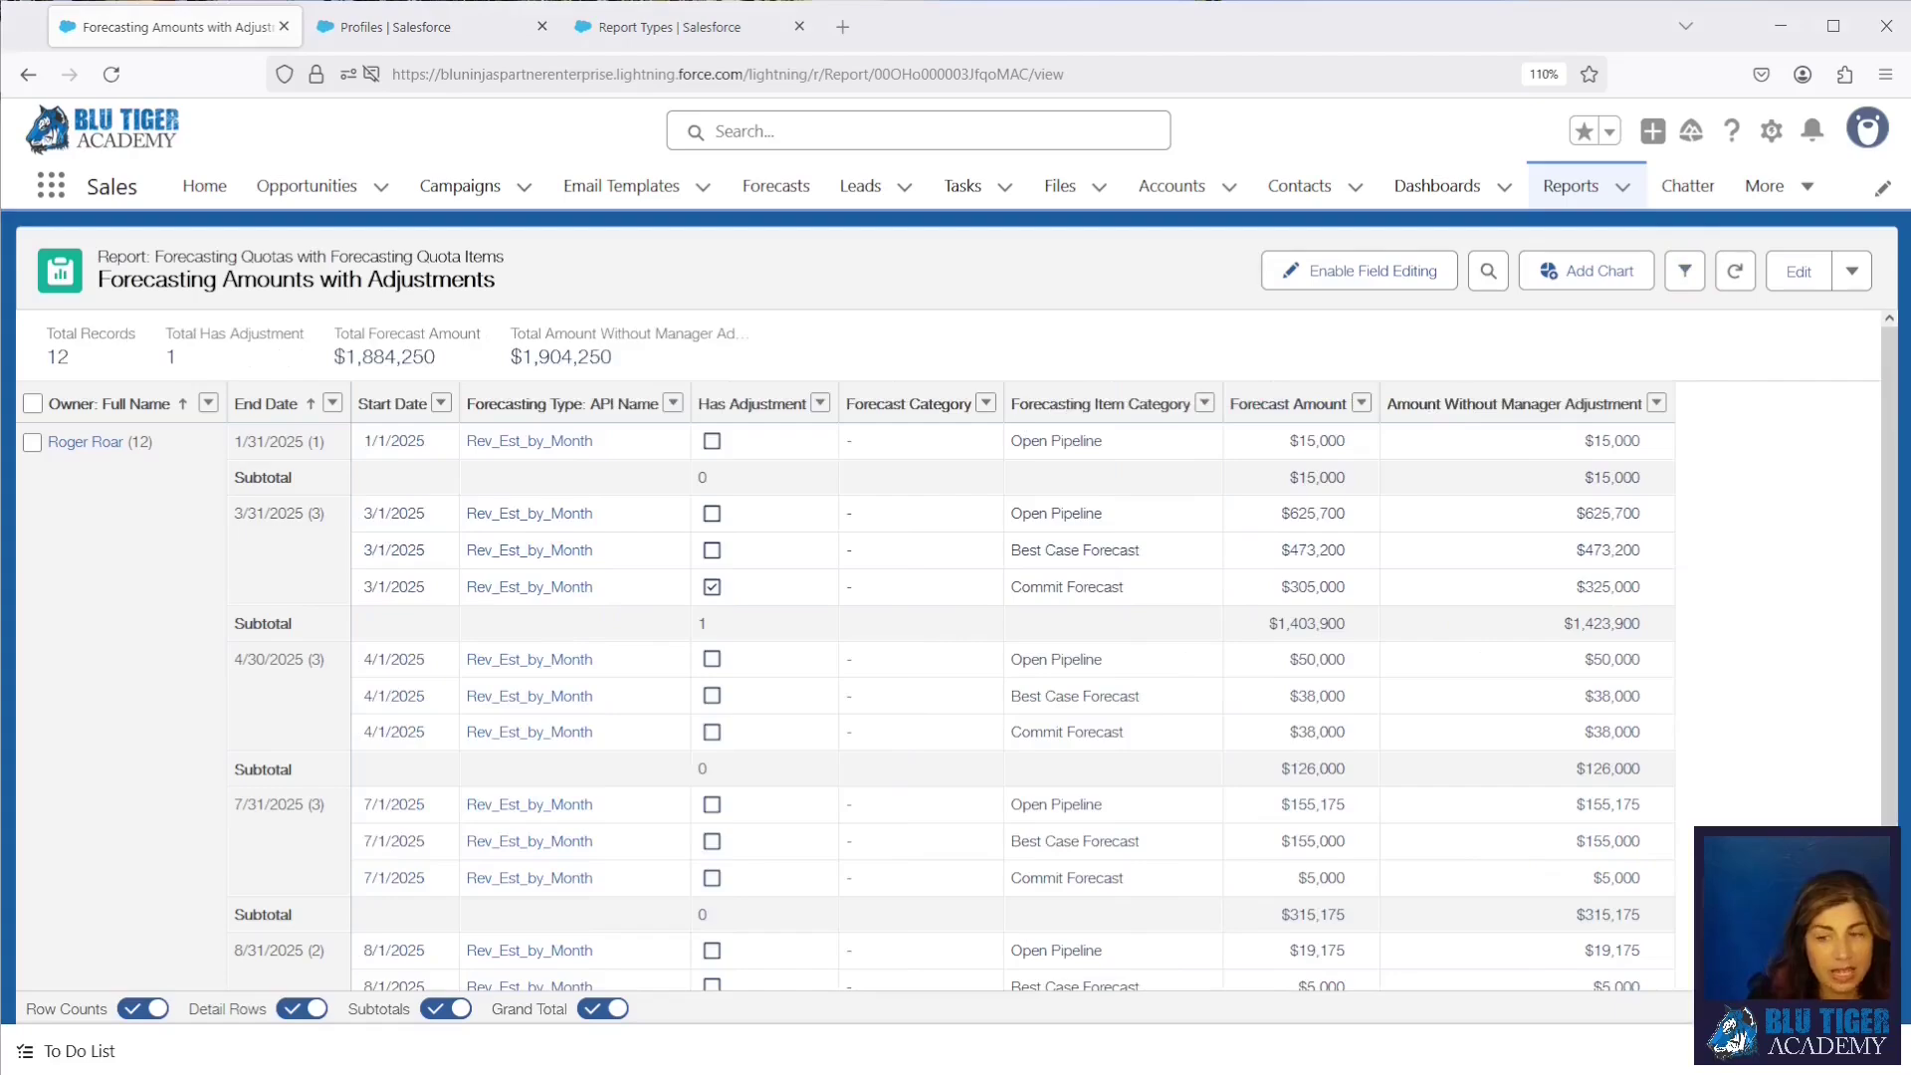
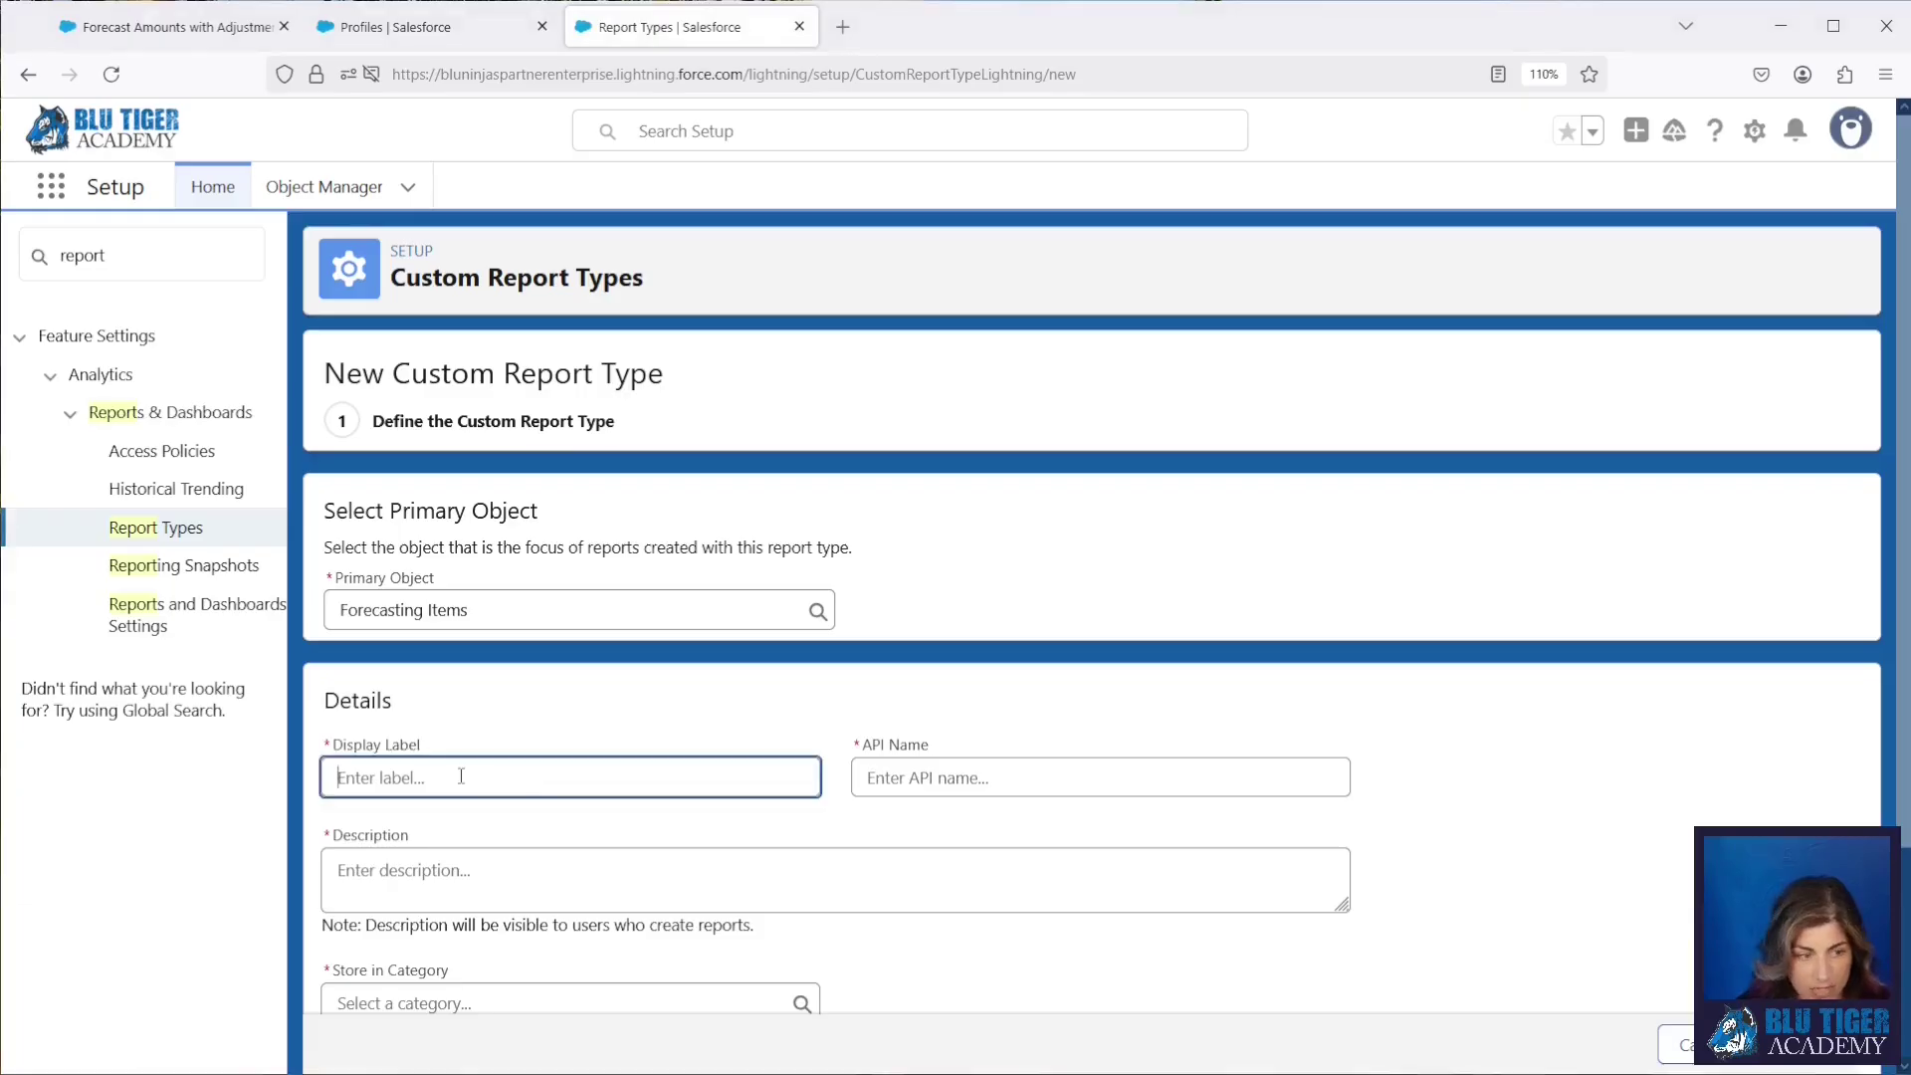
Step: Label the report type 'Forecasting Items with Opportunities with Judgemen', fill its API name, and paste a description
type("Forecasting Items with Opportunities with Judgemen")
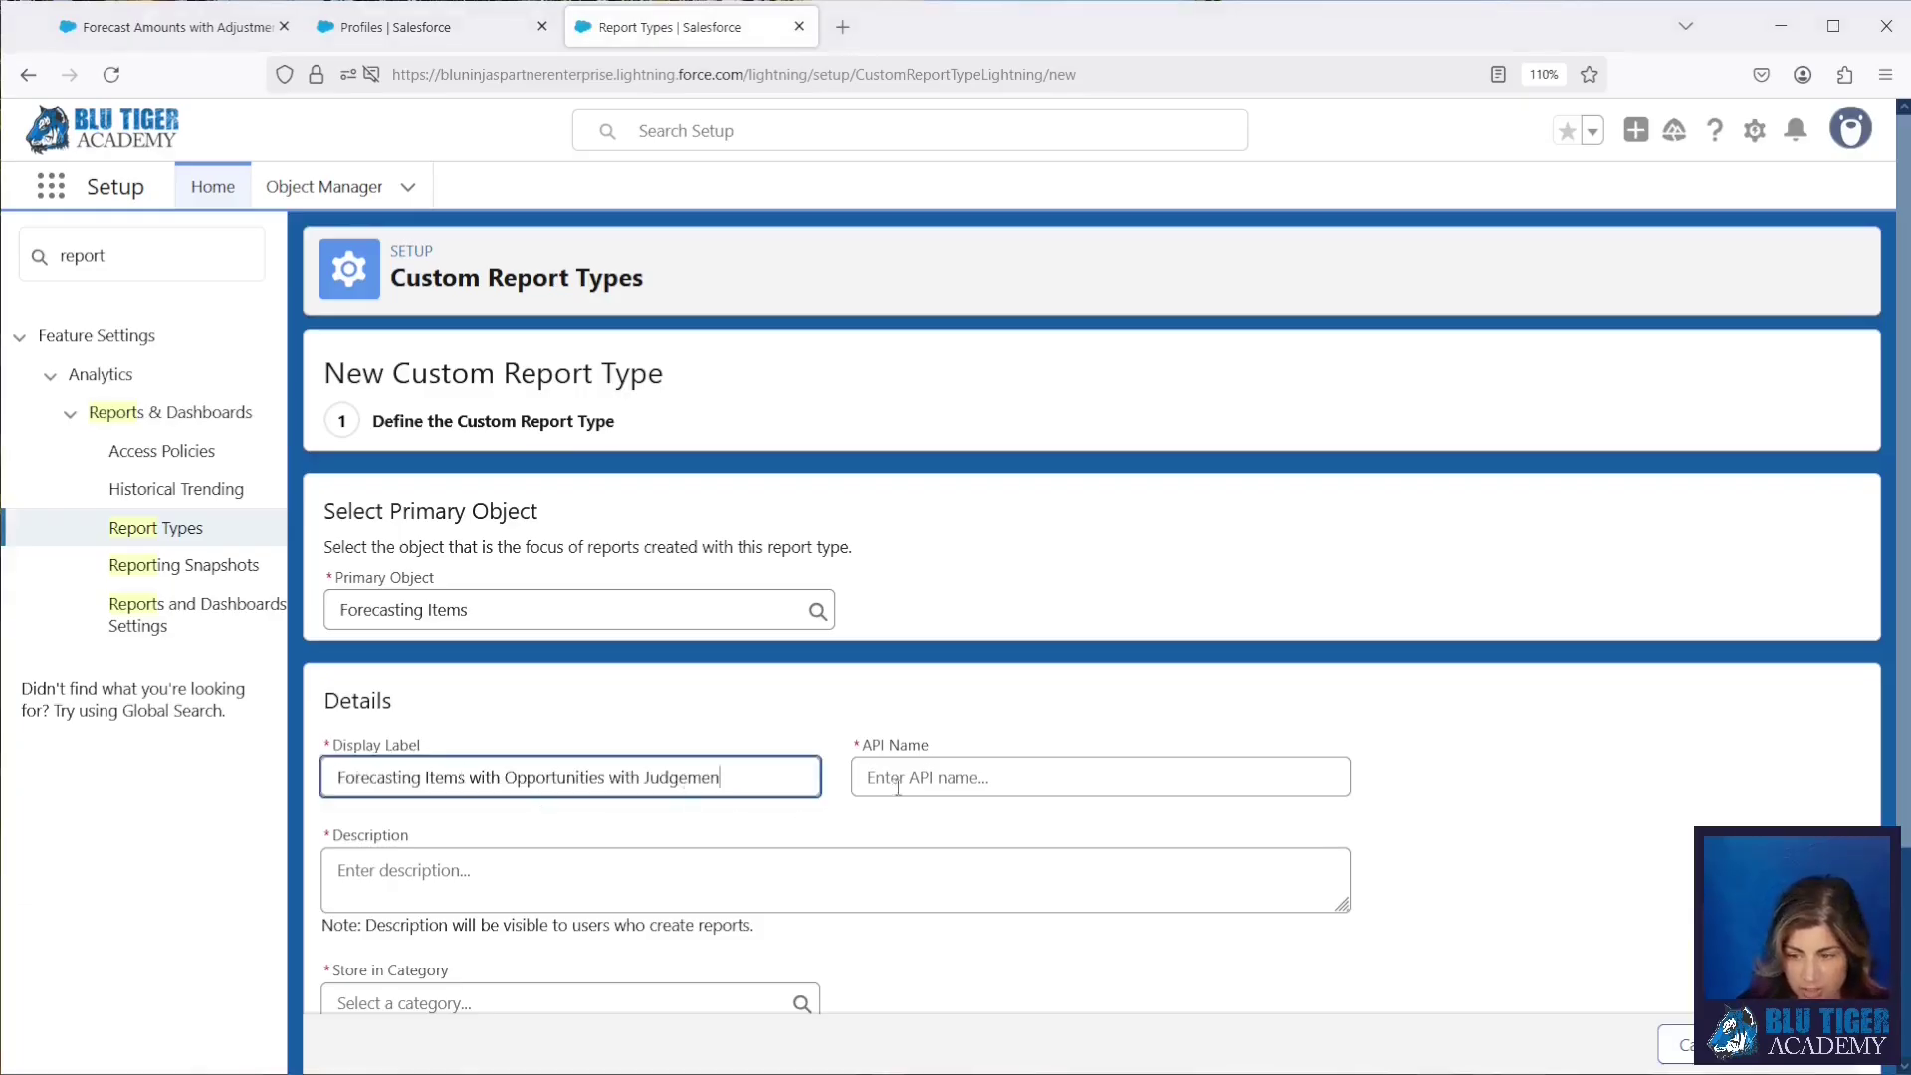
left_click(897, 784)
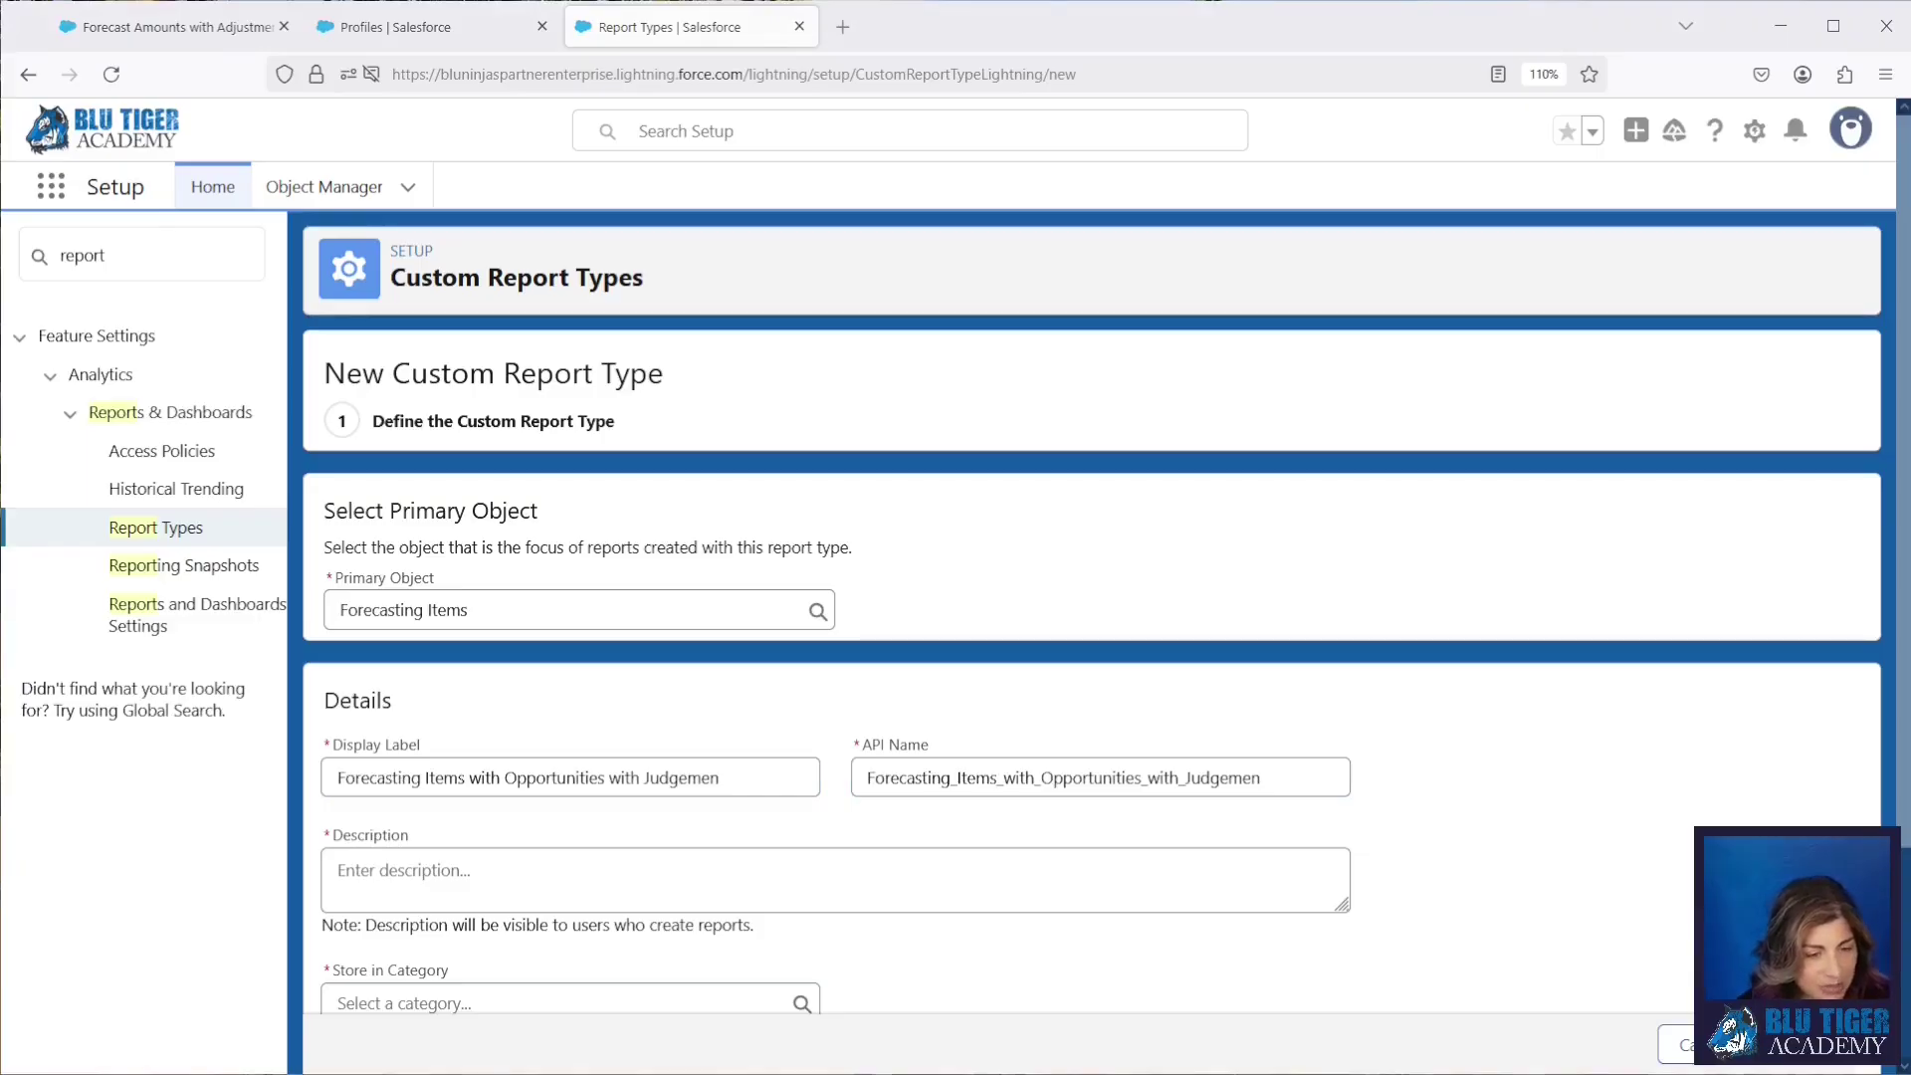
left_click(440, 854)
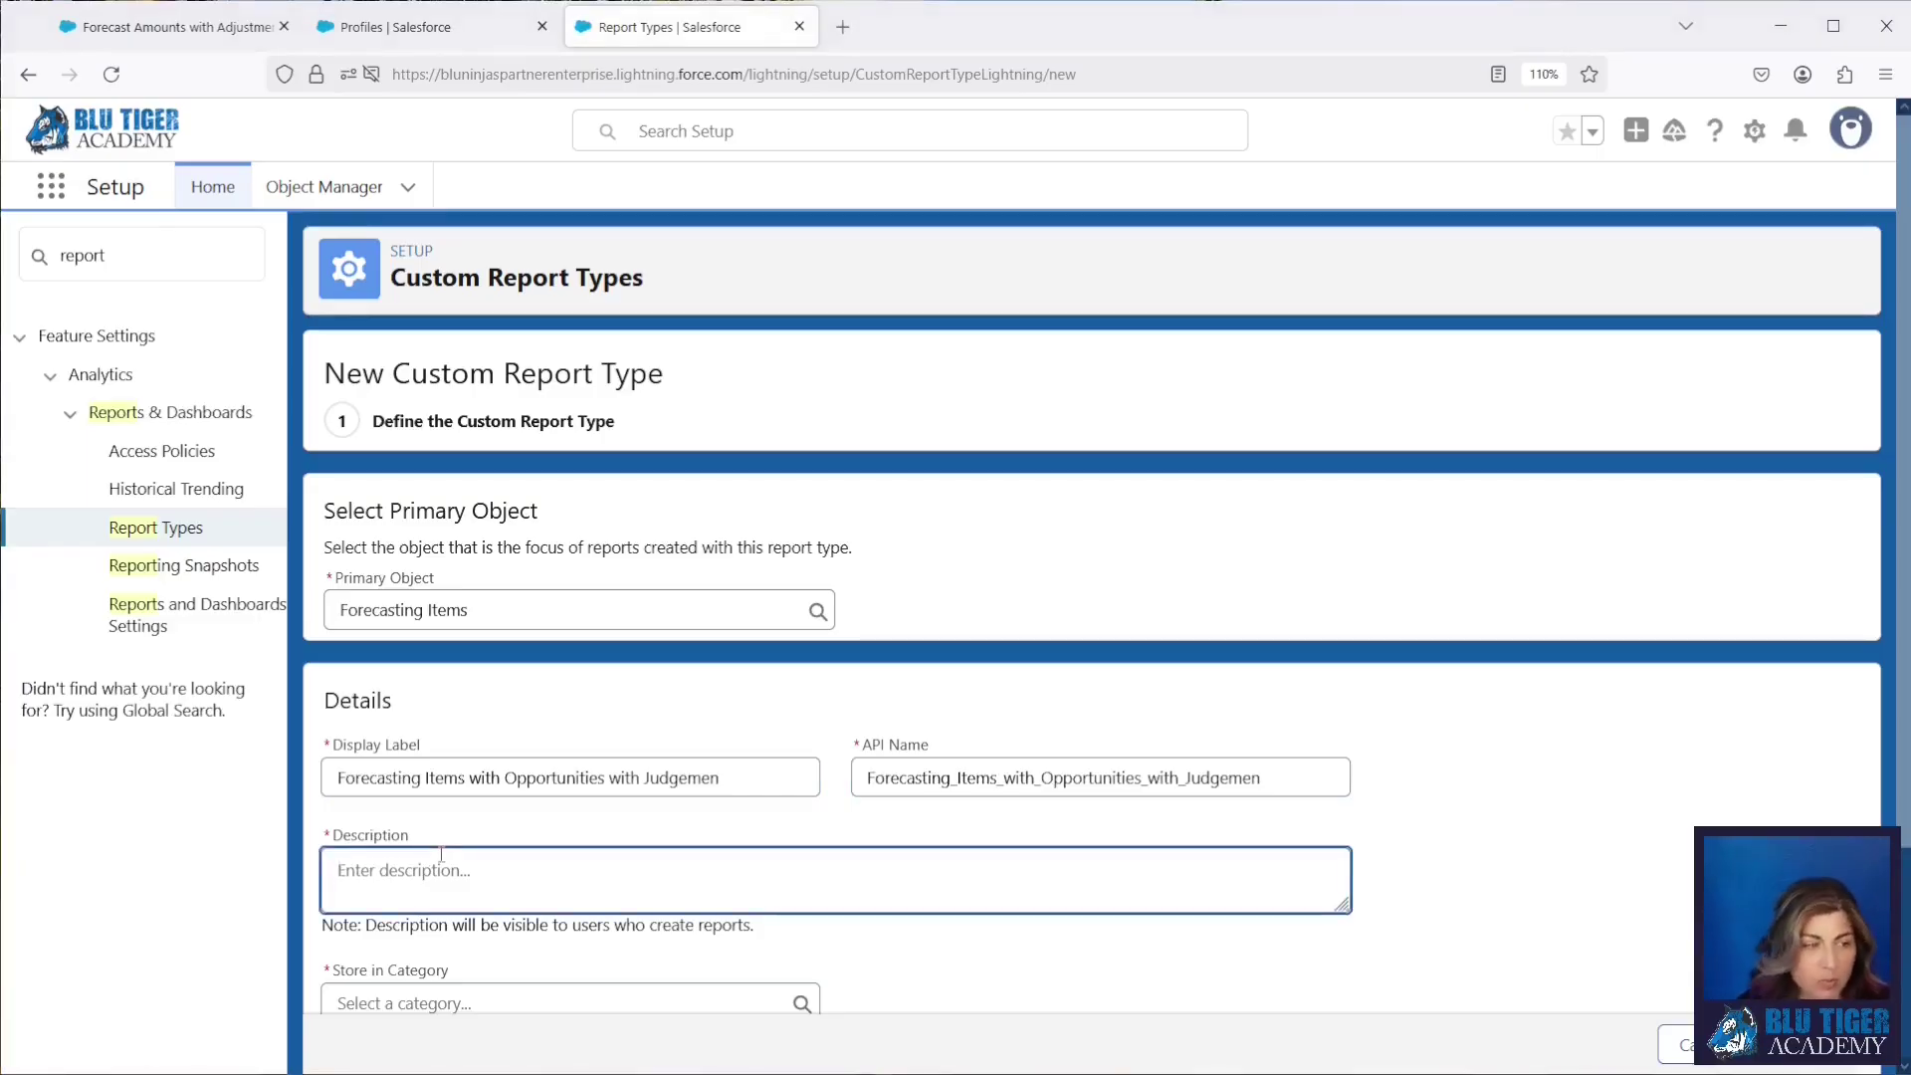
type("Use this report to show Forecasting Items with their related Opportunities with their related Manager Judgements.")
scroll(582, 858, "down", 2)
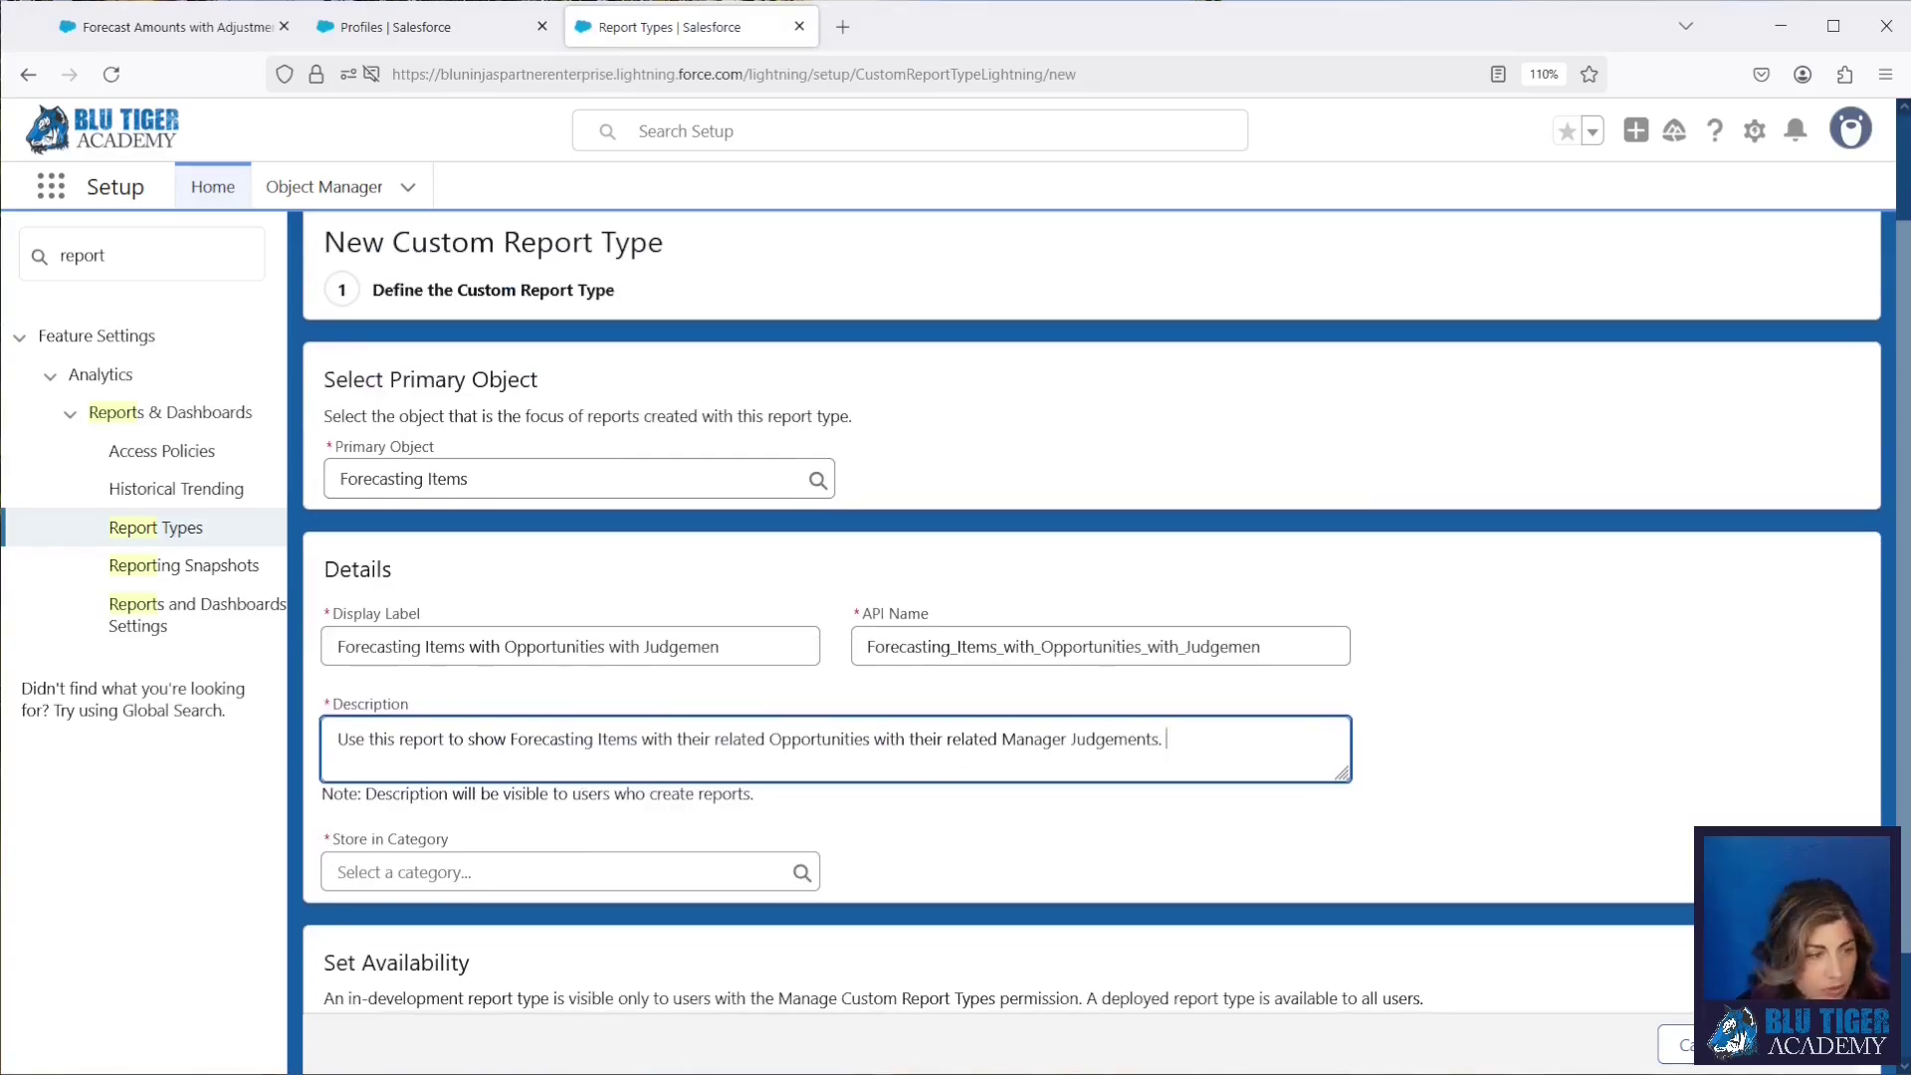
Step: File the report type under the Forecasts category with Deployed status and continue
left_click(379, 866)
type("forecas")
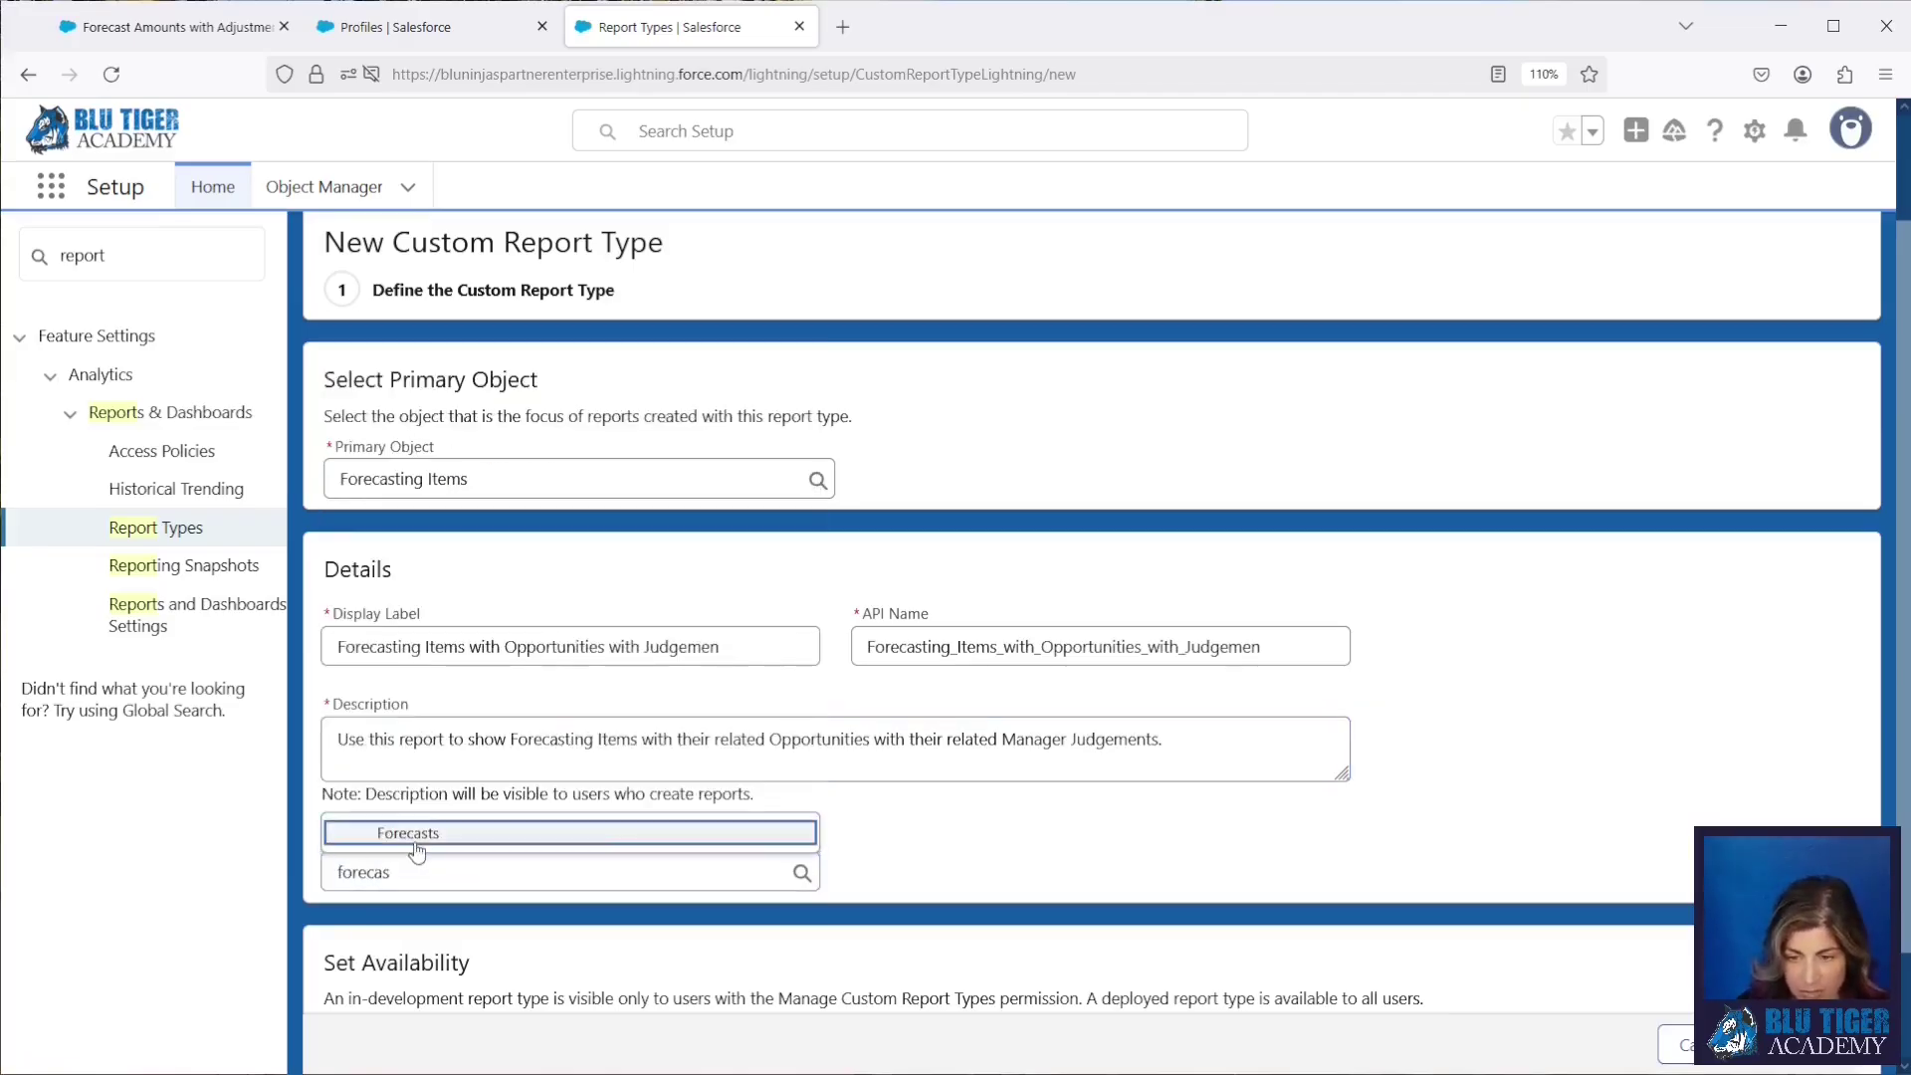
left_click(413, 834)
scroll(1011, 834, "down", 2)
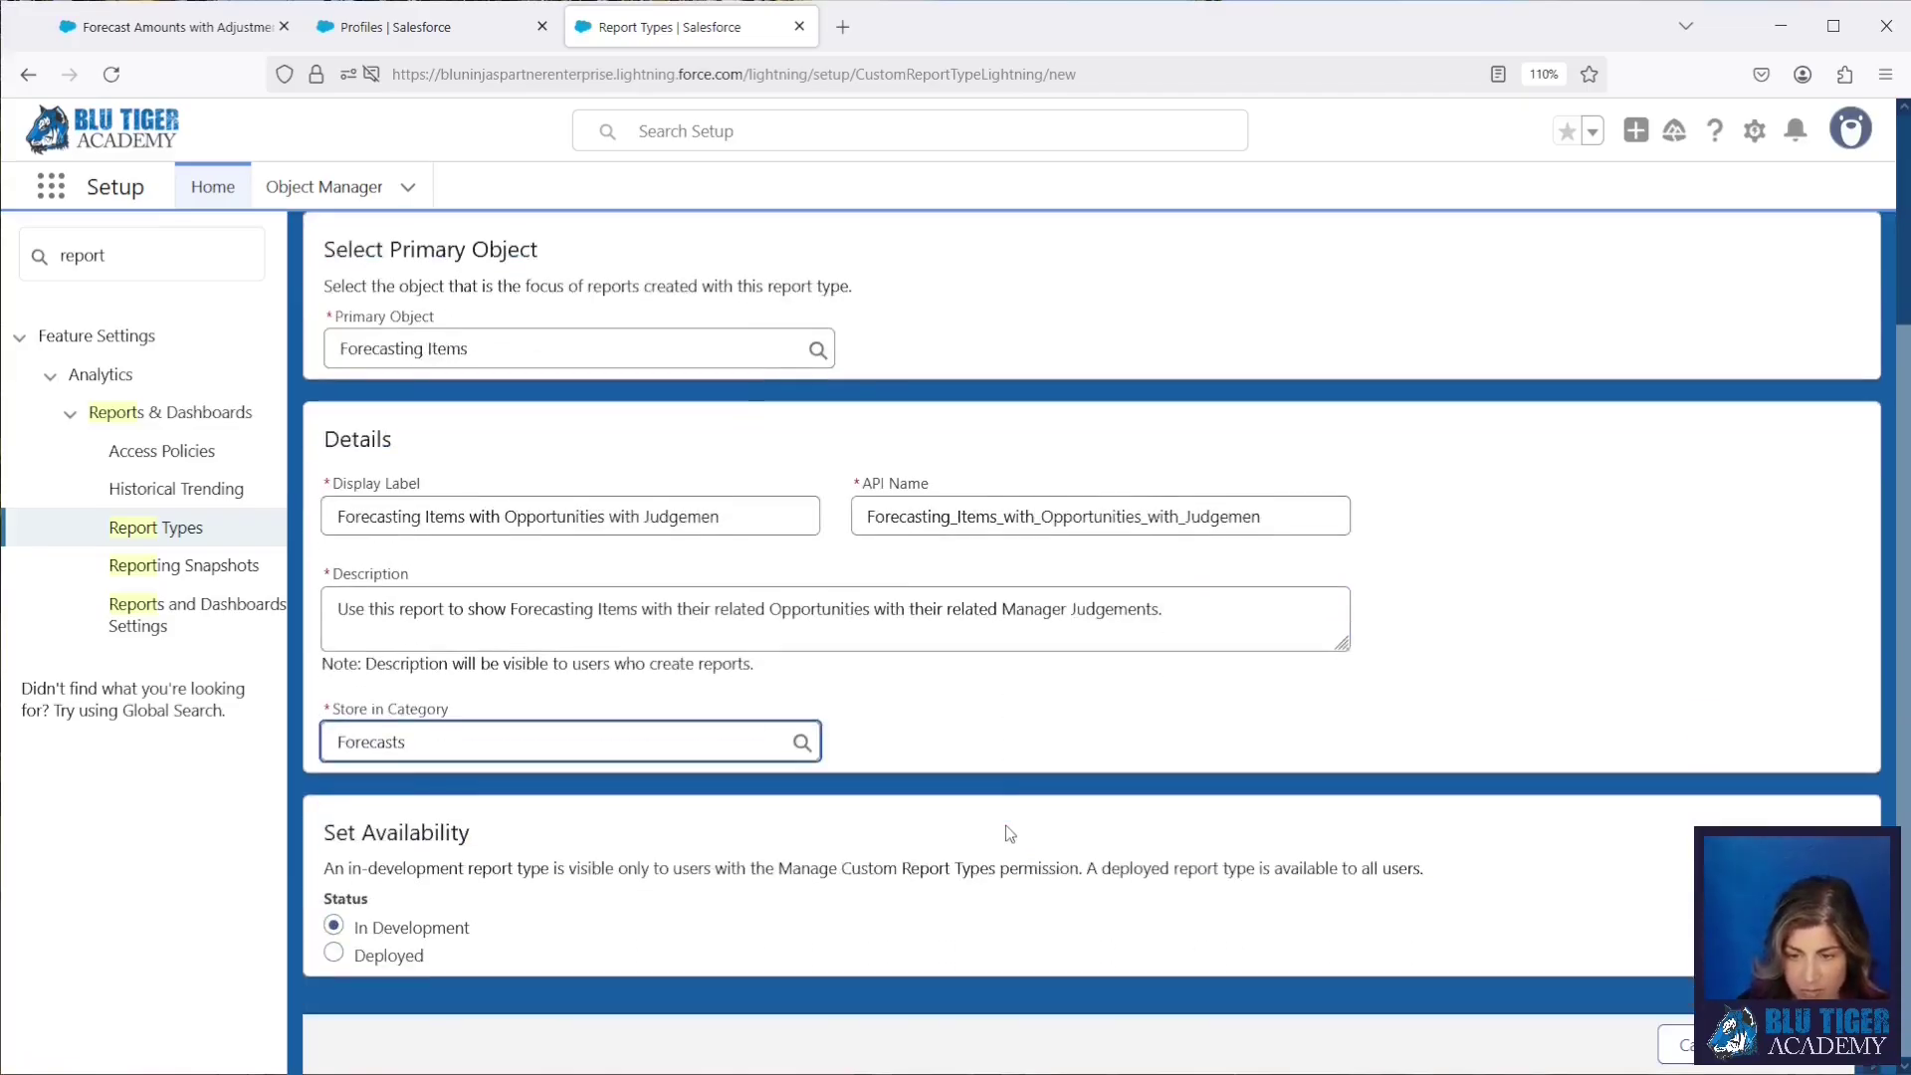
left_click(336, 955)
left_click(1802, 1045)
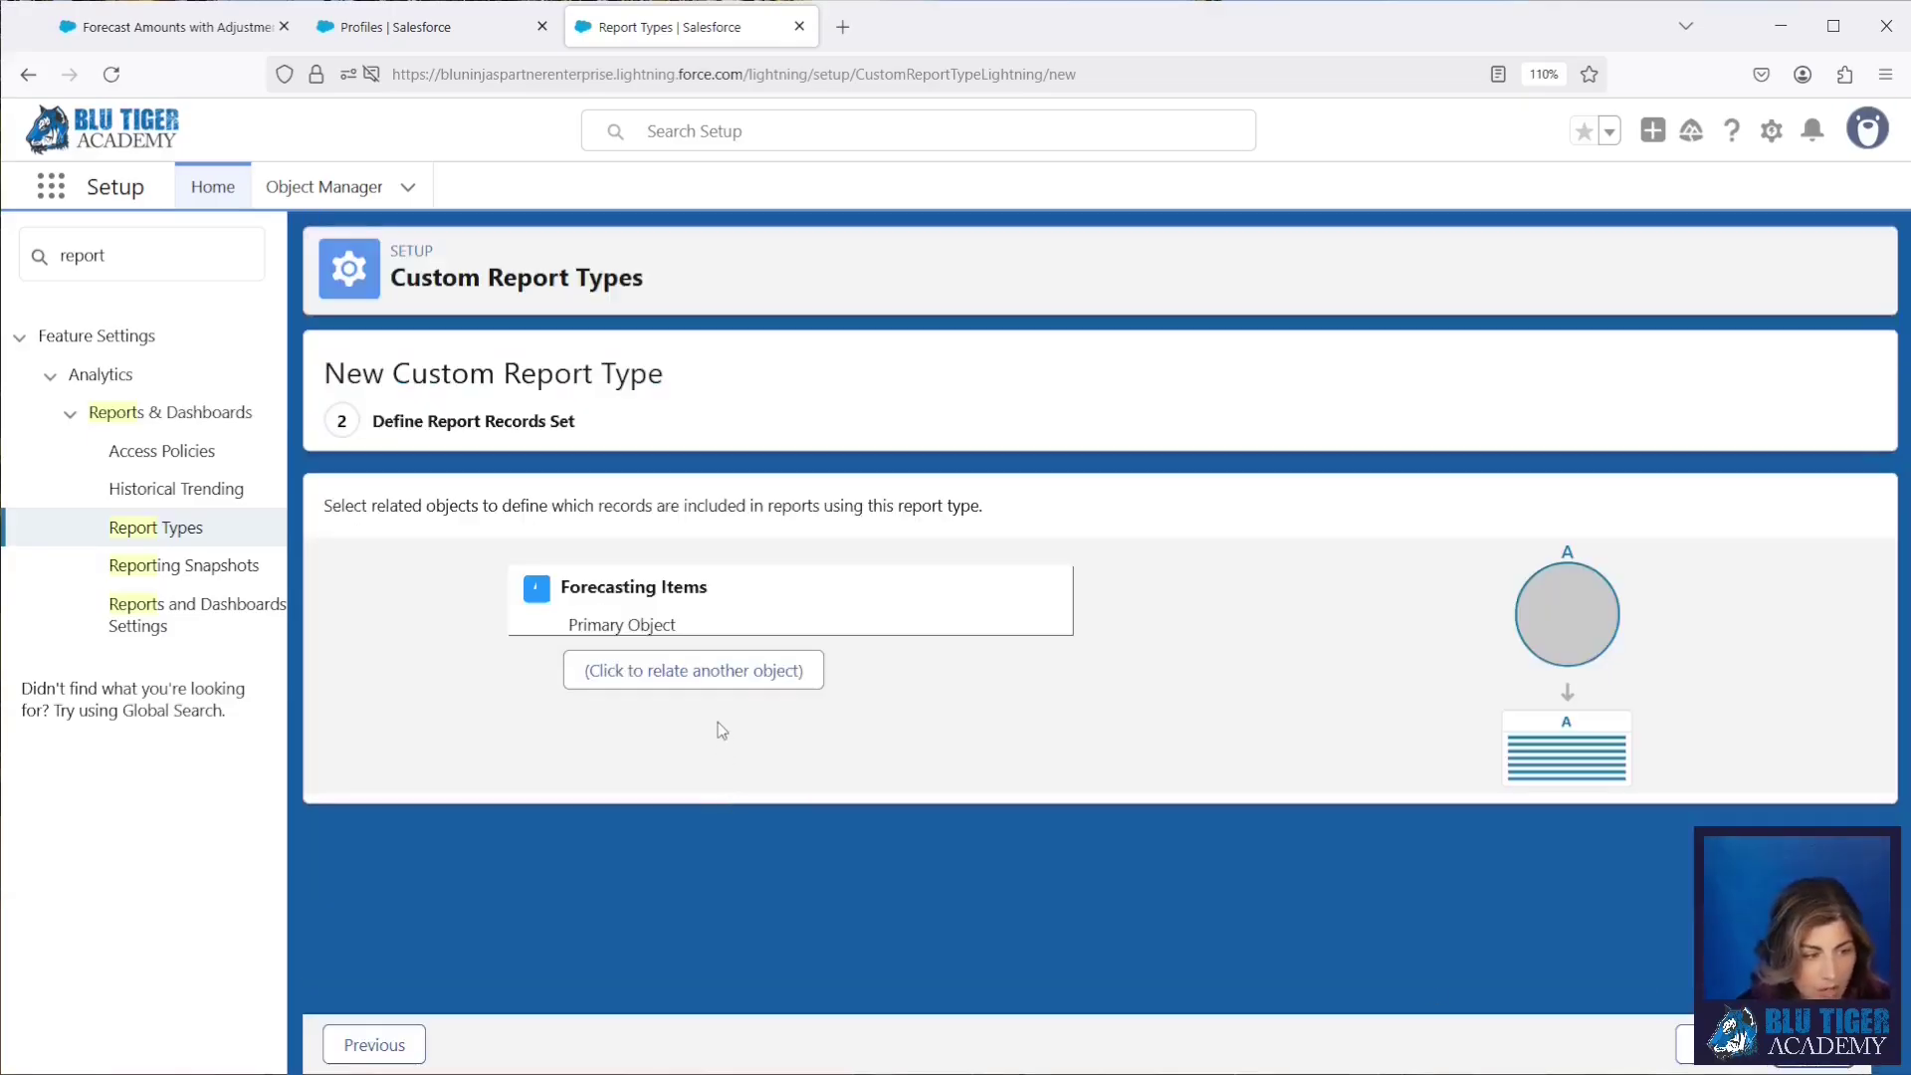
Step: Relate Opportunities to Forecasting Items as the second object
left_click(711, 681)
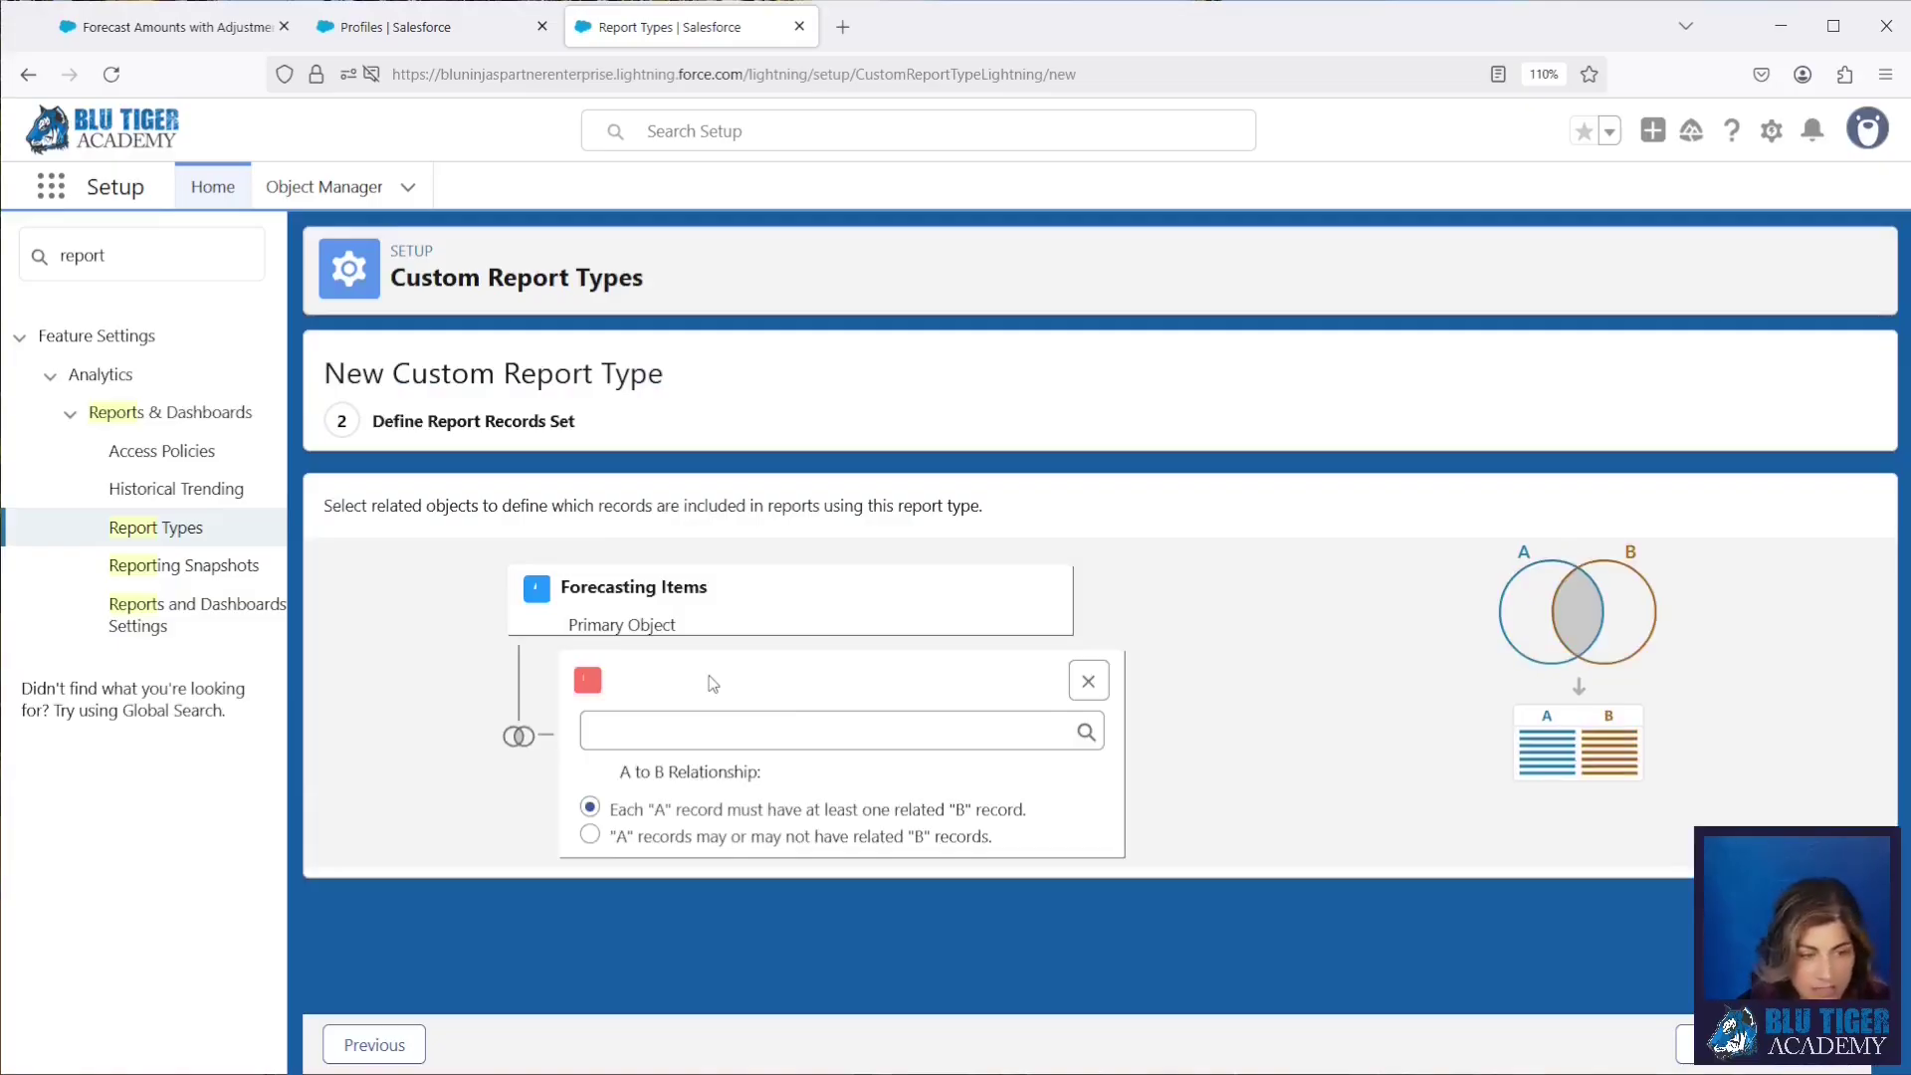
left_click(690, 727)
type("oppo")
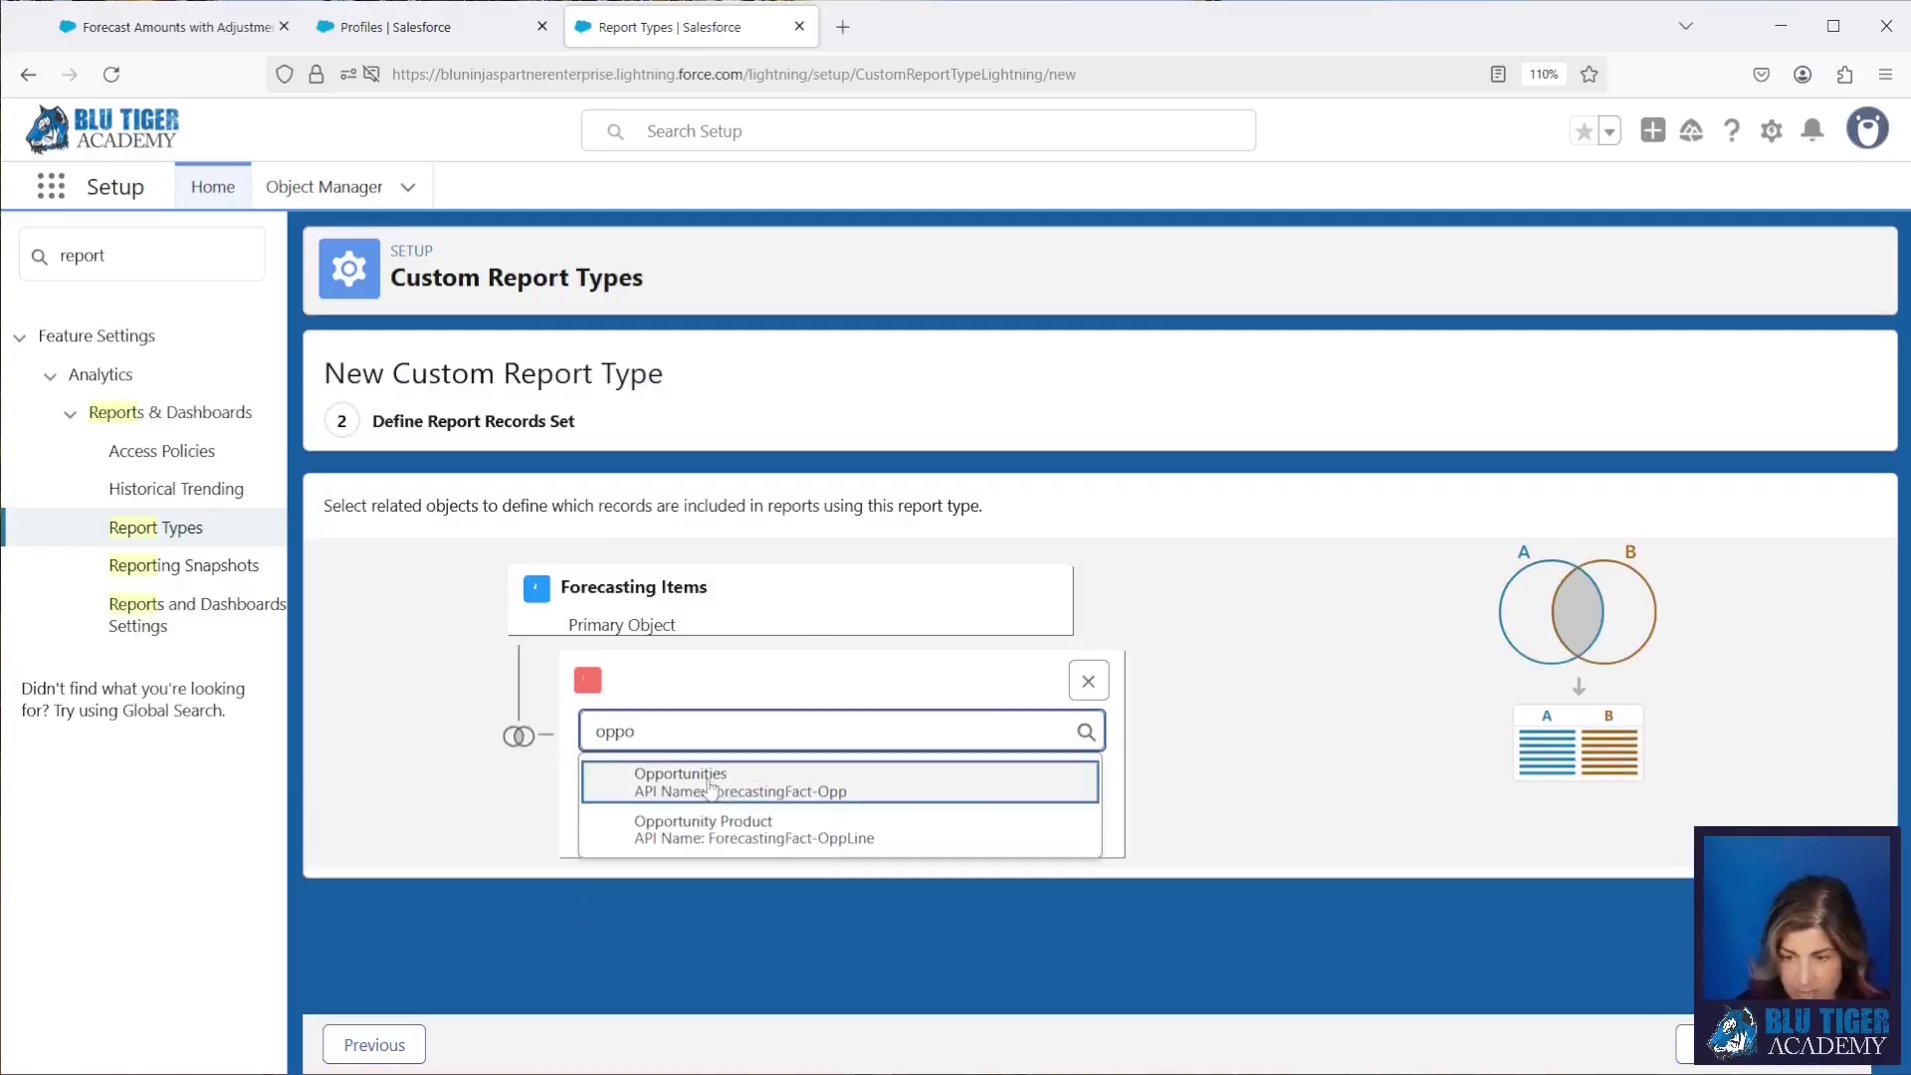
left_click(697, 781)
Step: Add Forecasting Source Record Judgments as an optional 'may or may not' third object and save the report type
left_click(696, 899)
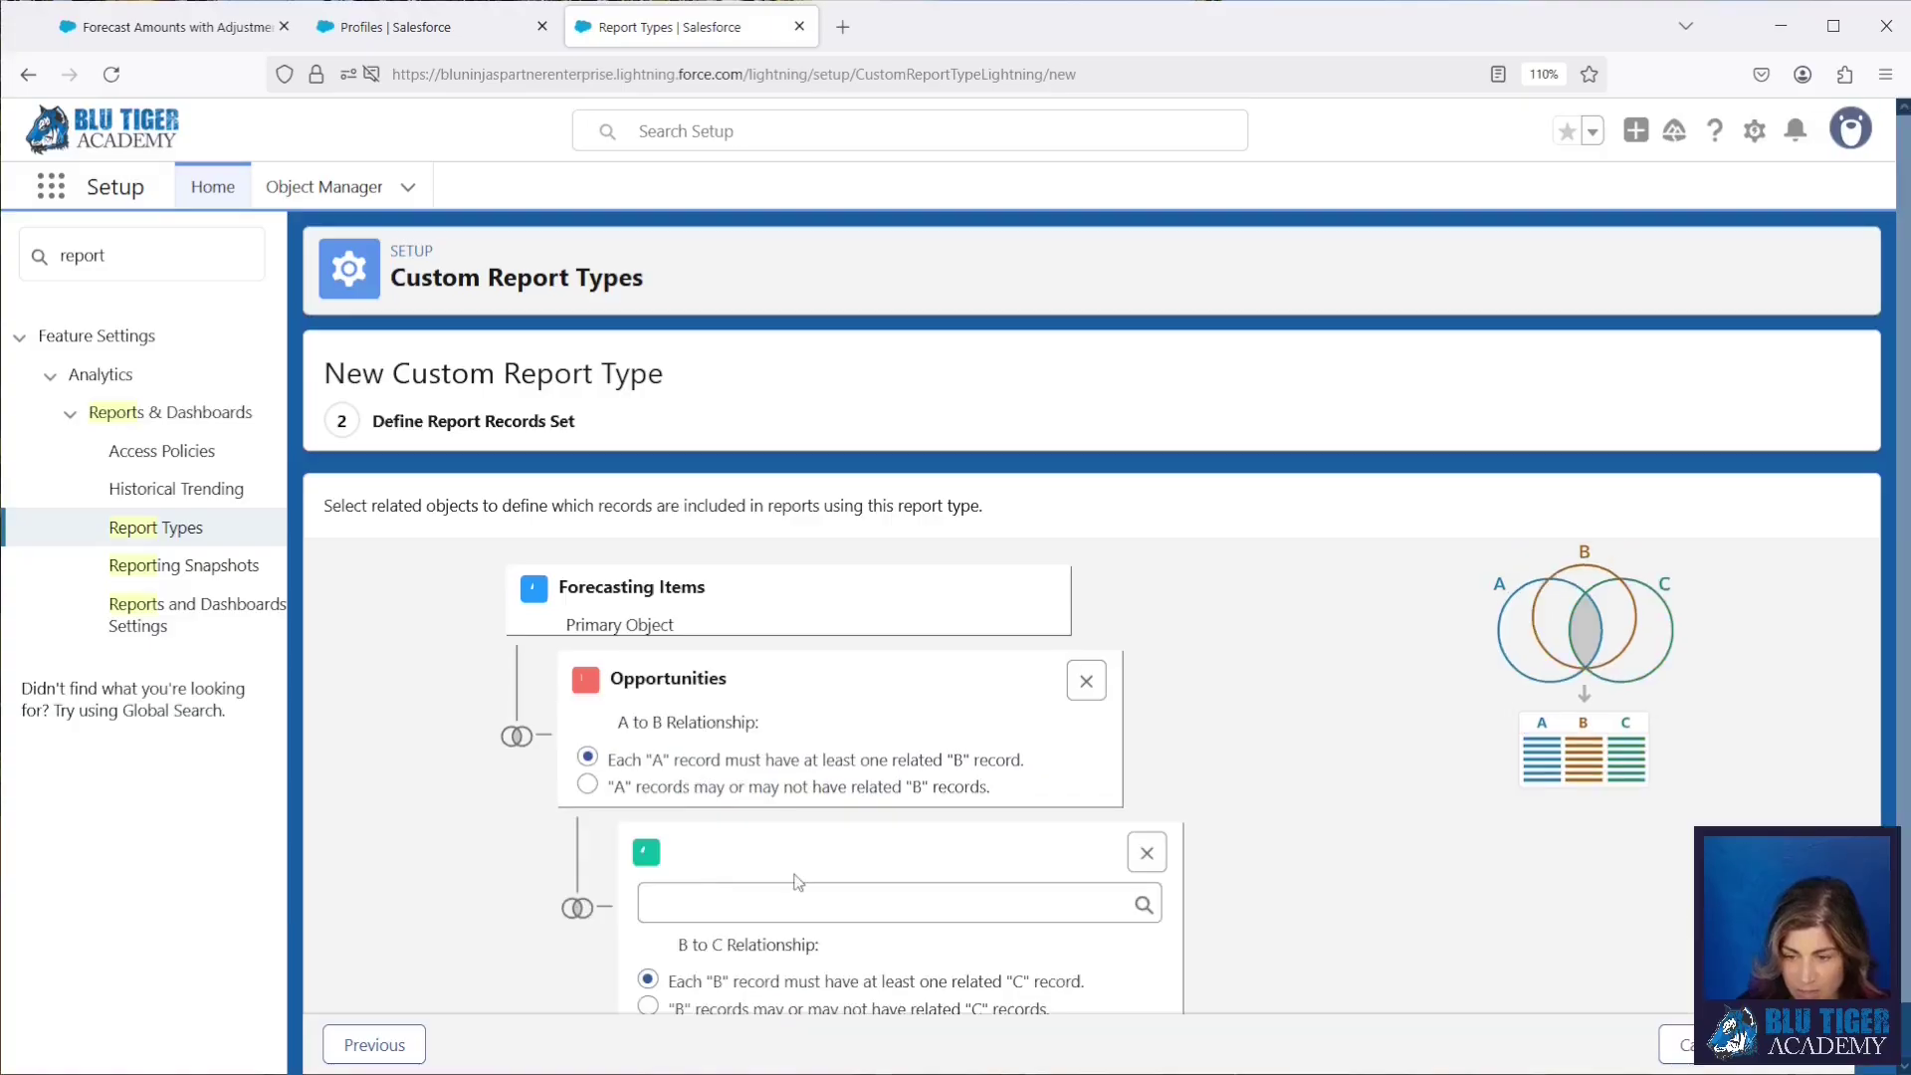
left_click(761, 900)
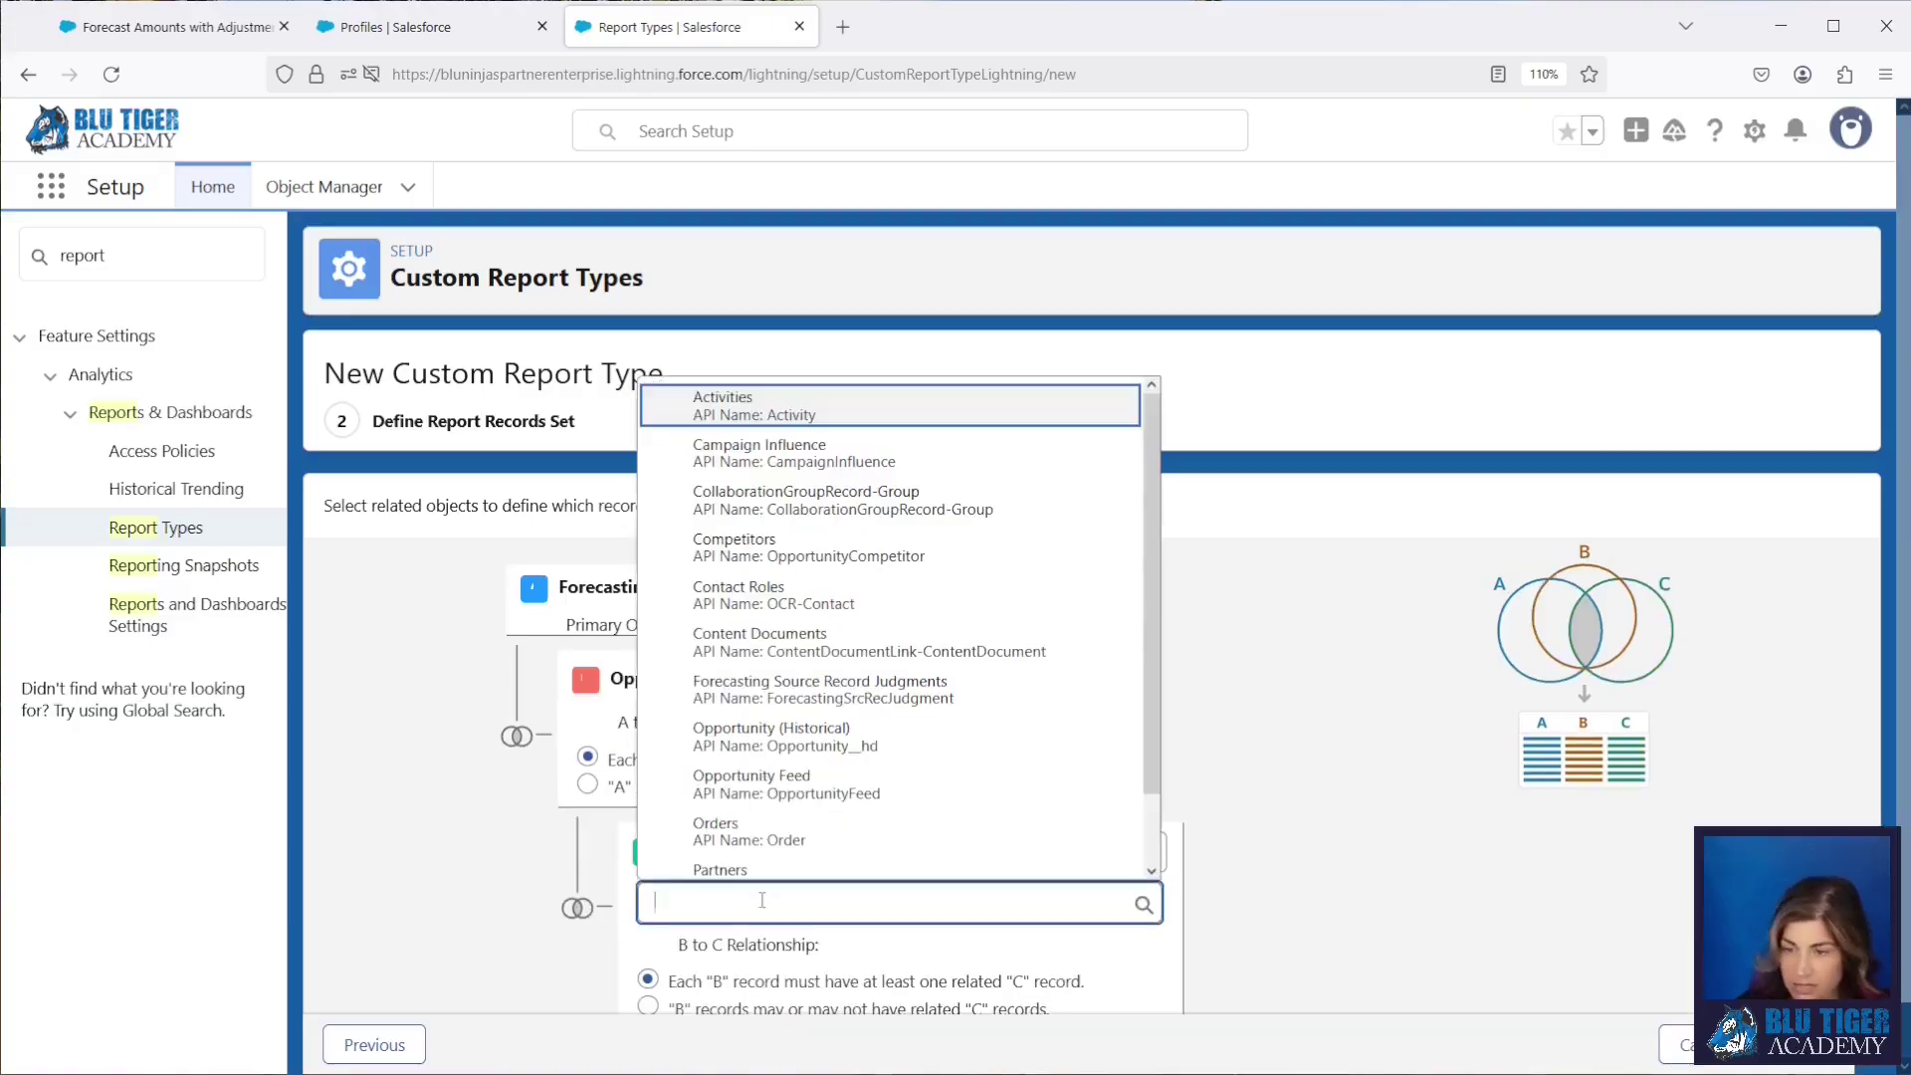
left_click(790, 697)
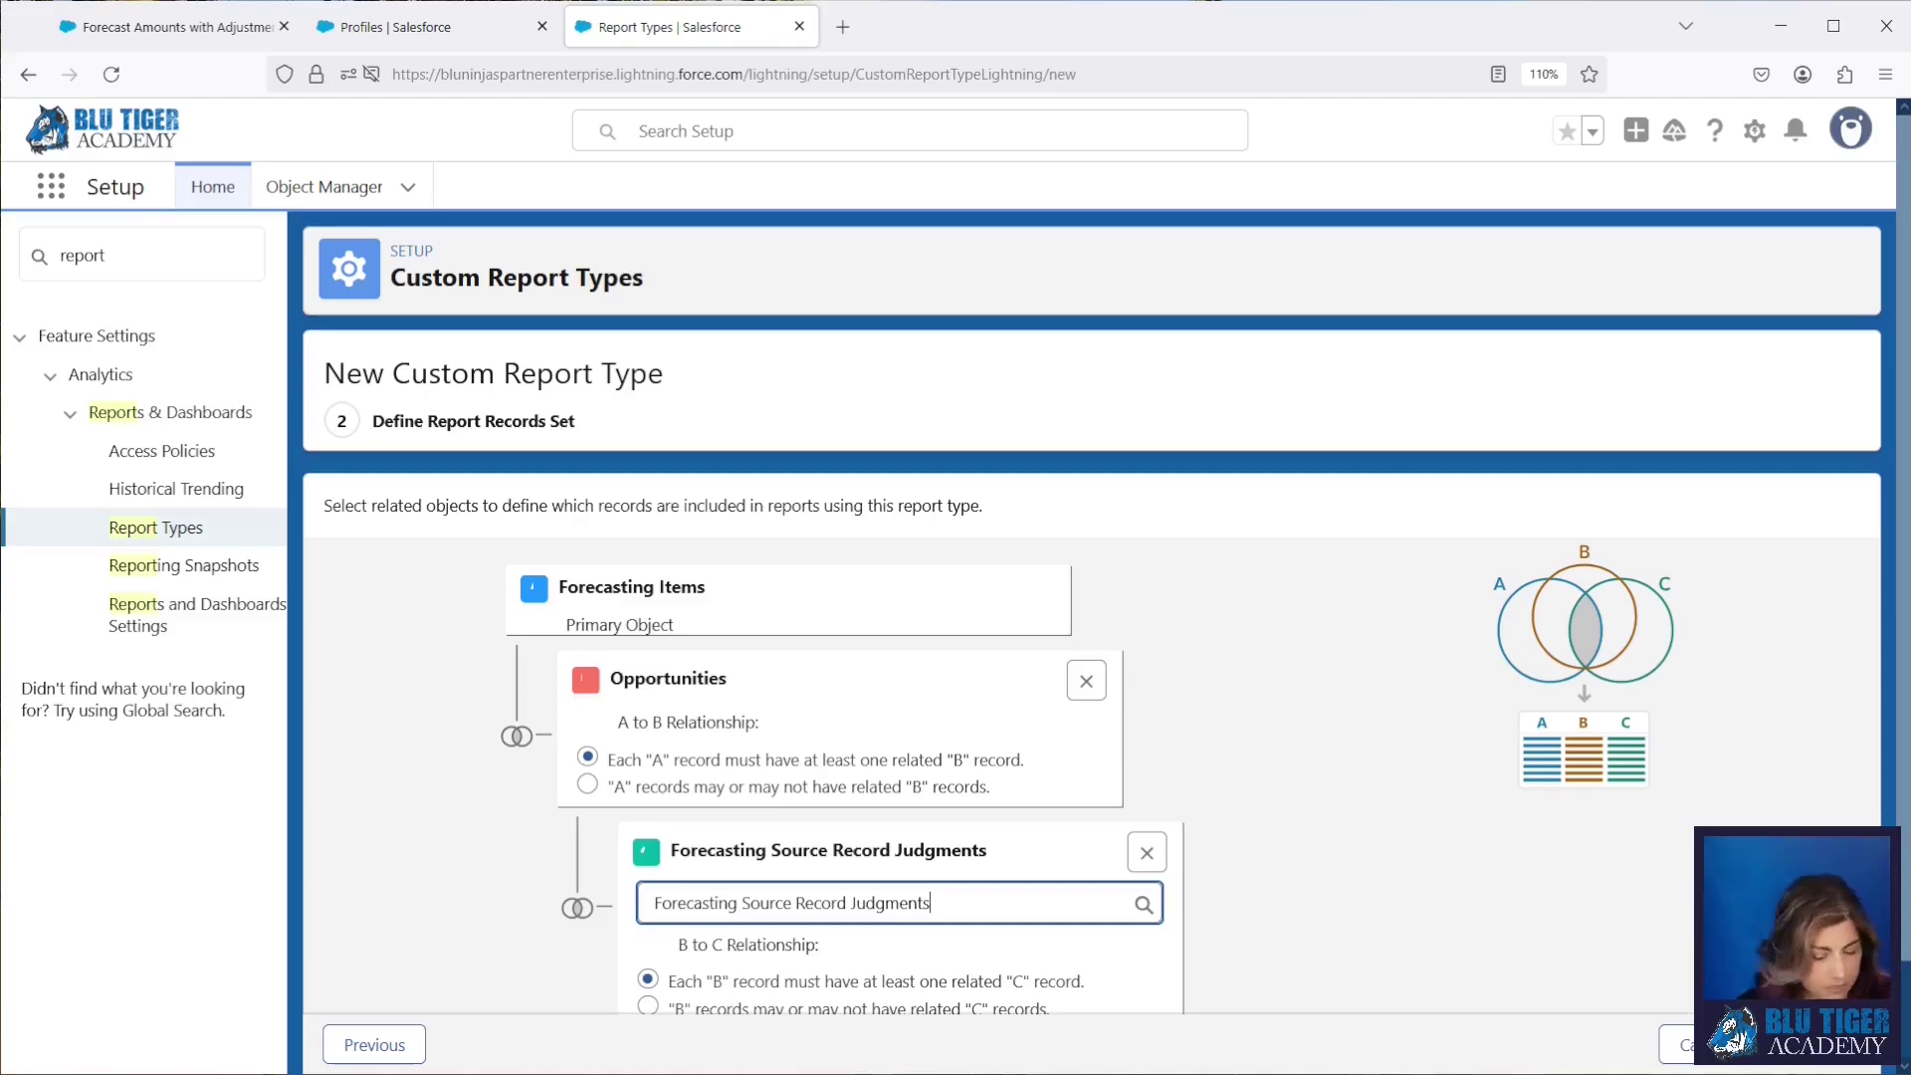
left_click(765, 985)
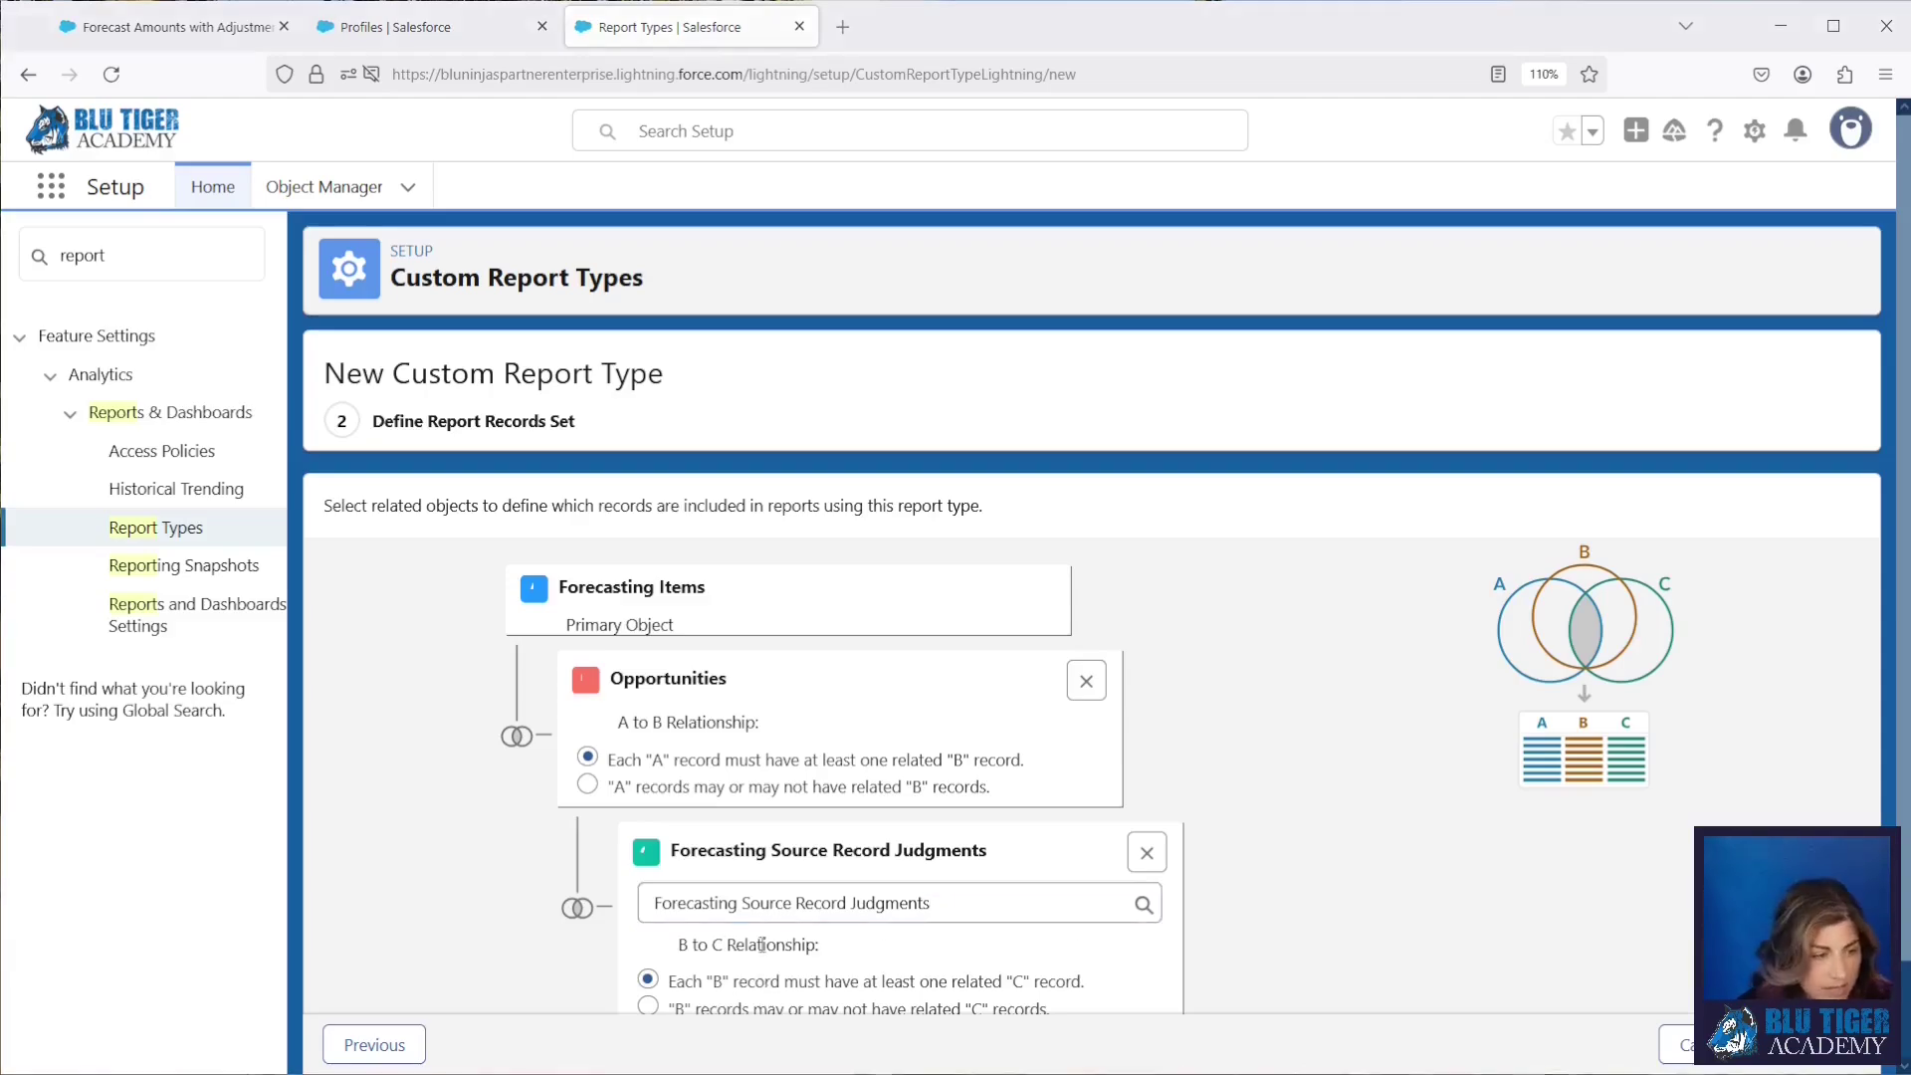
scroll(763, 944, "down", 2)
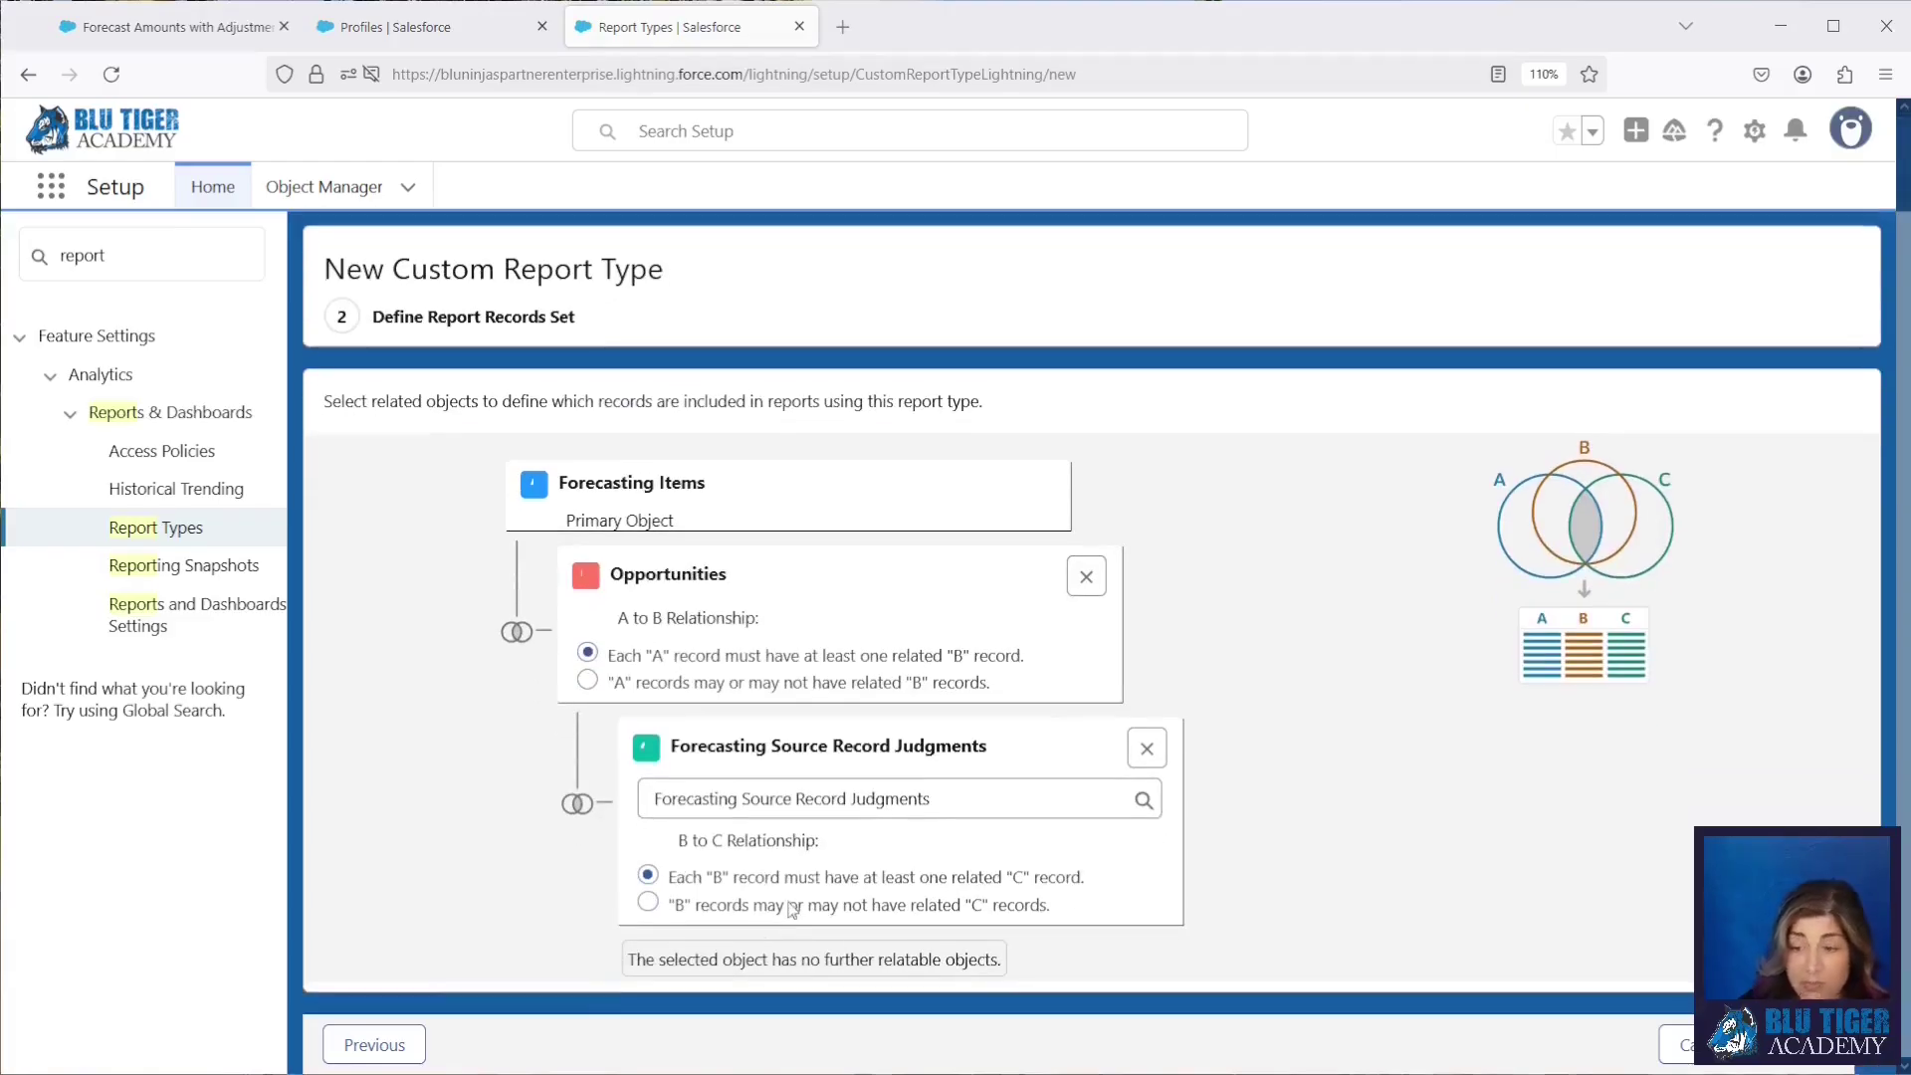
left_click(649, 903)
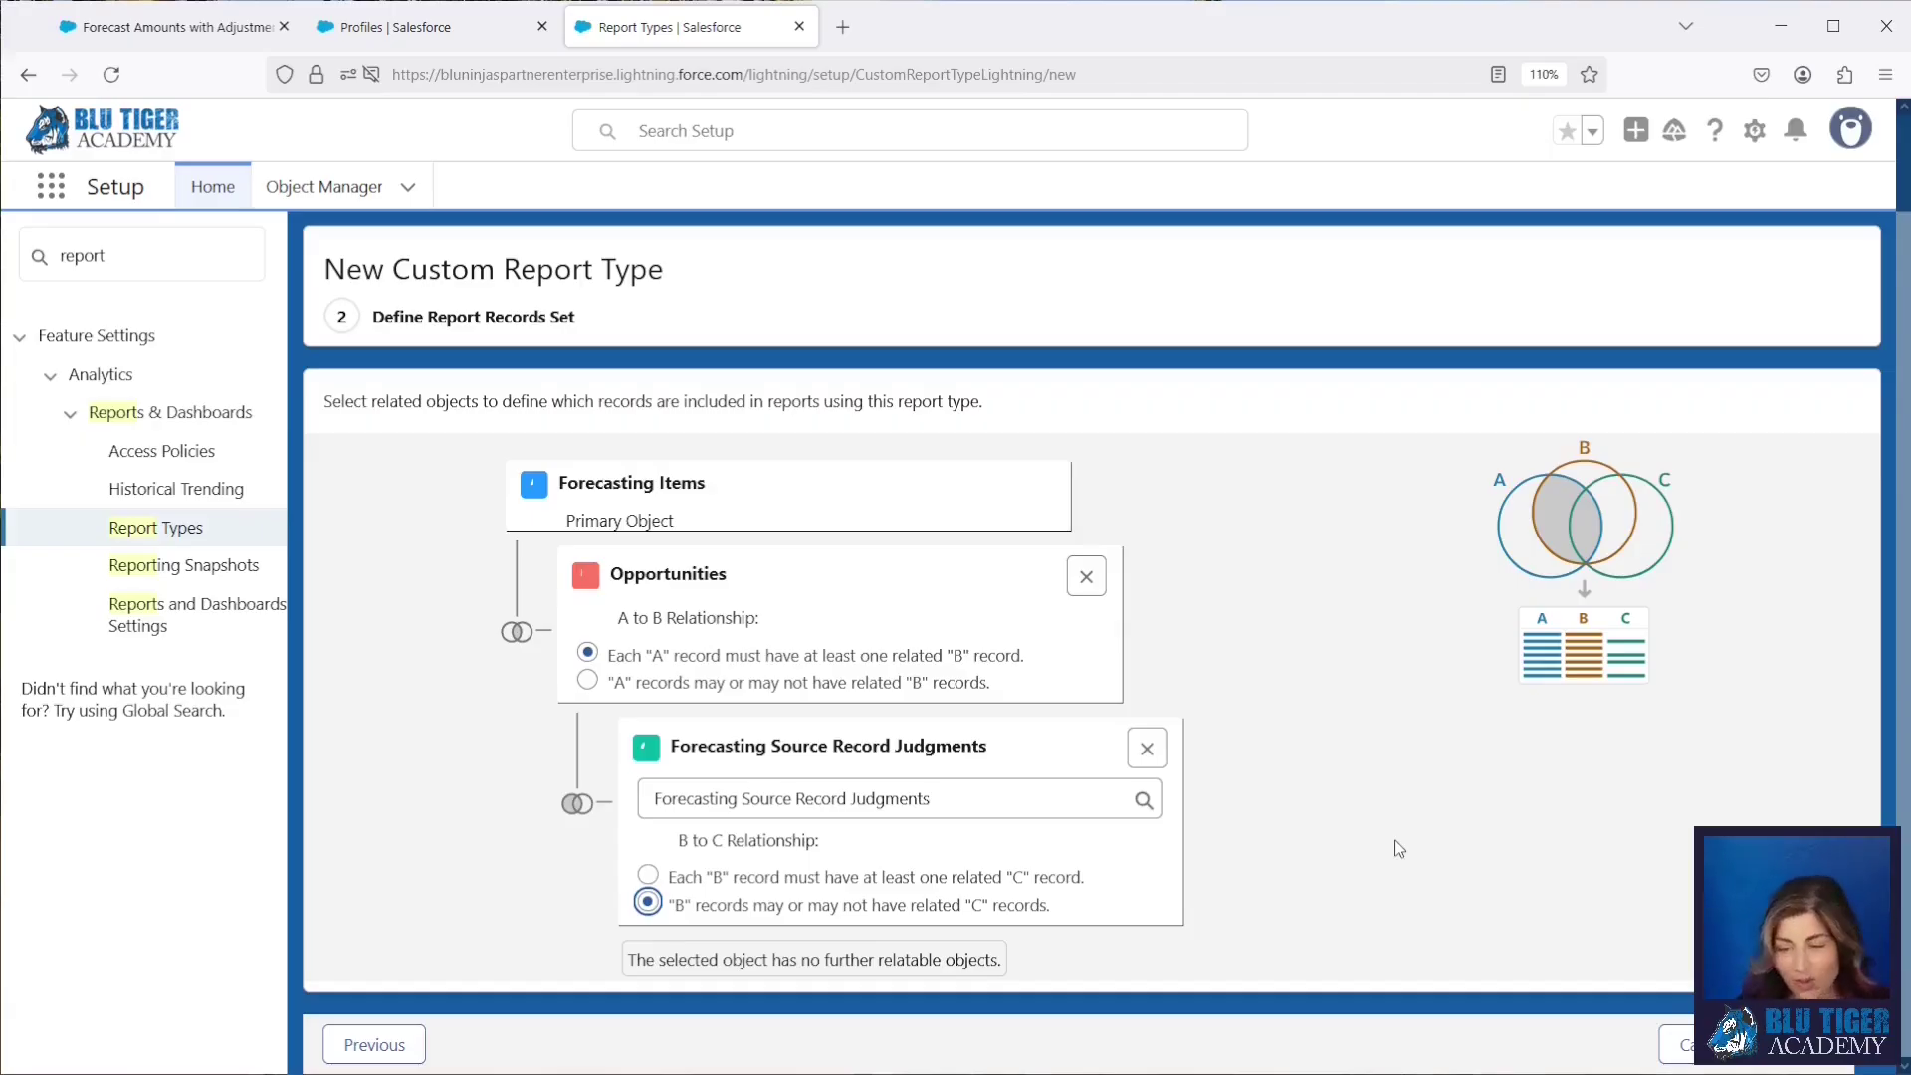
left_click(1801, 1044)
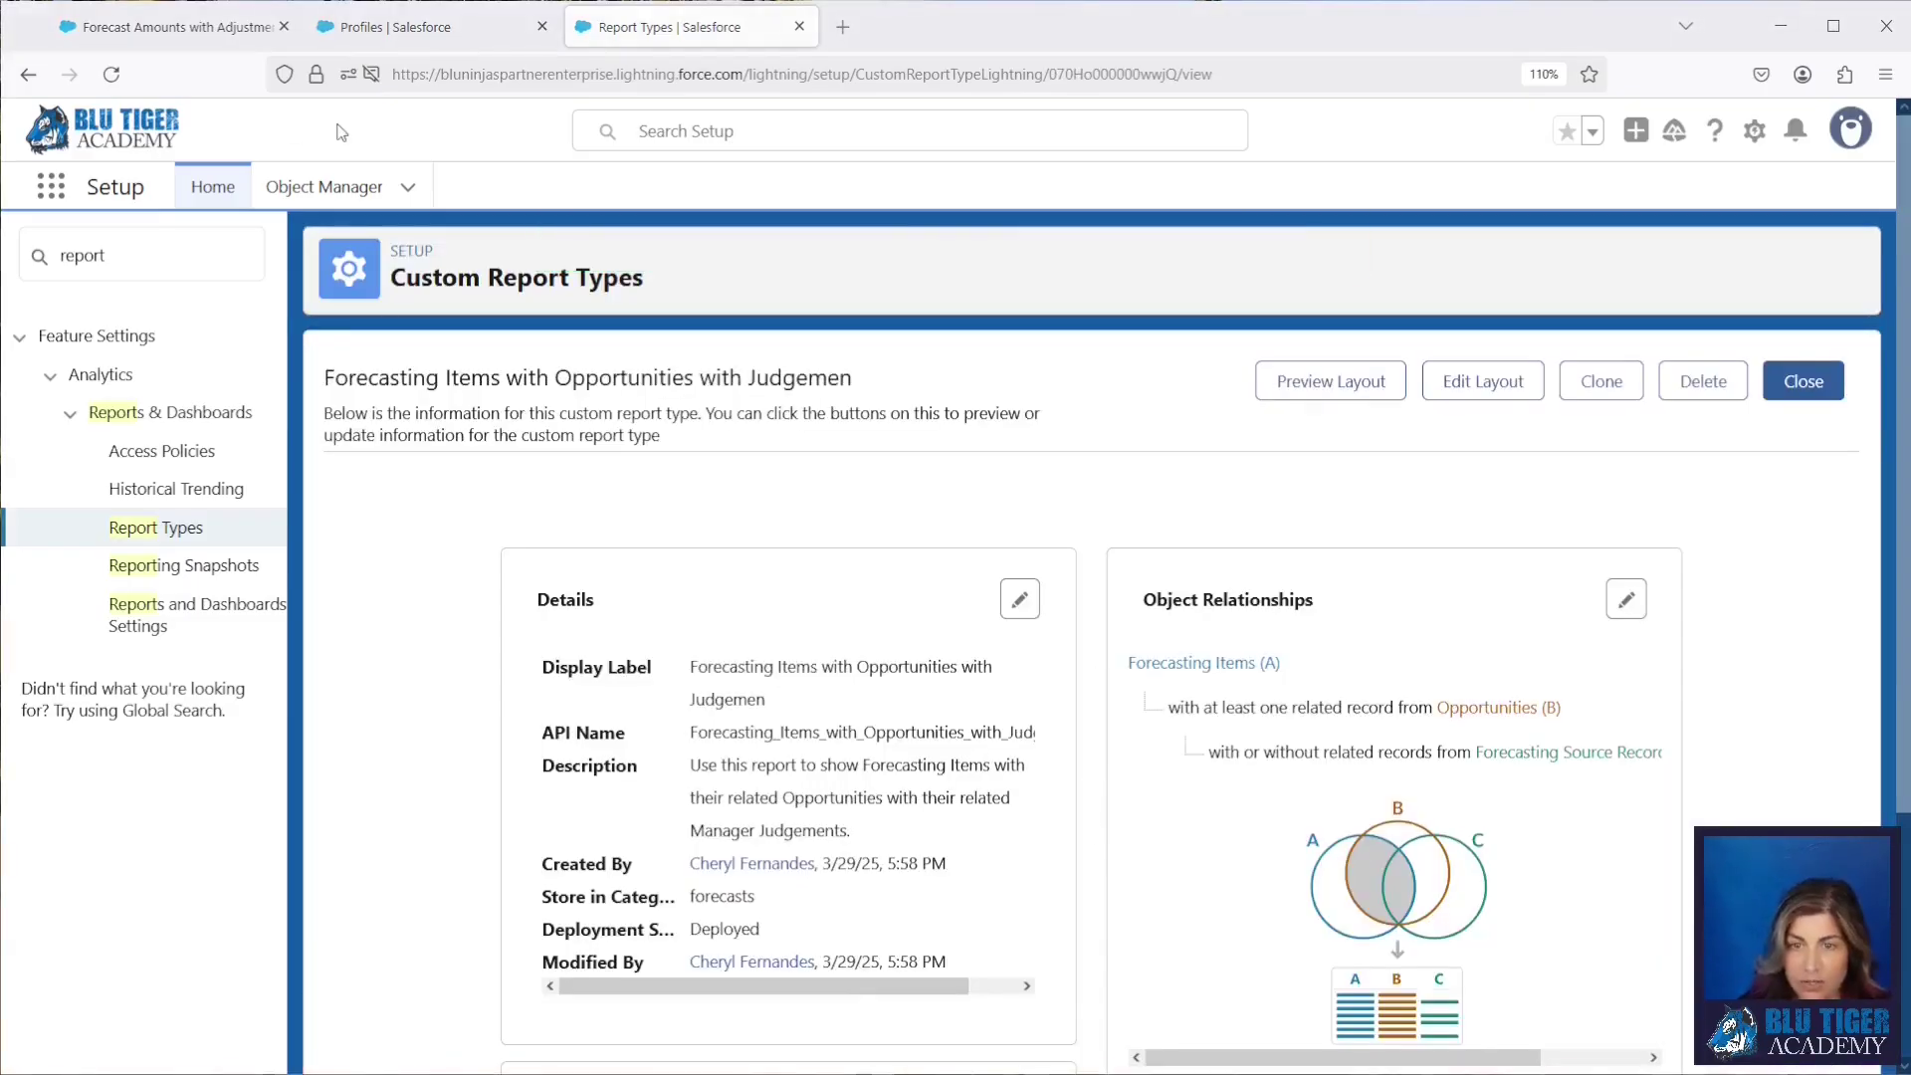
Step: Start a new report from the 'Forecasting Items with Opportunities with Judgemen' type, found by searching 'fore'
left_click(176, 38)
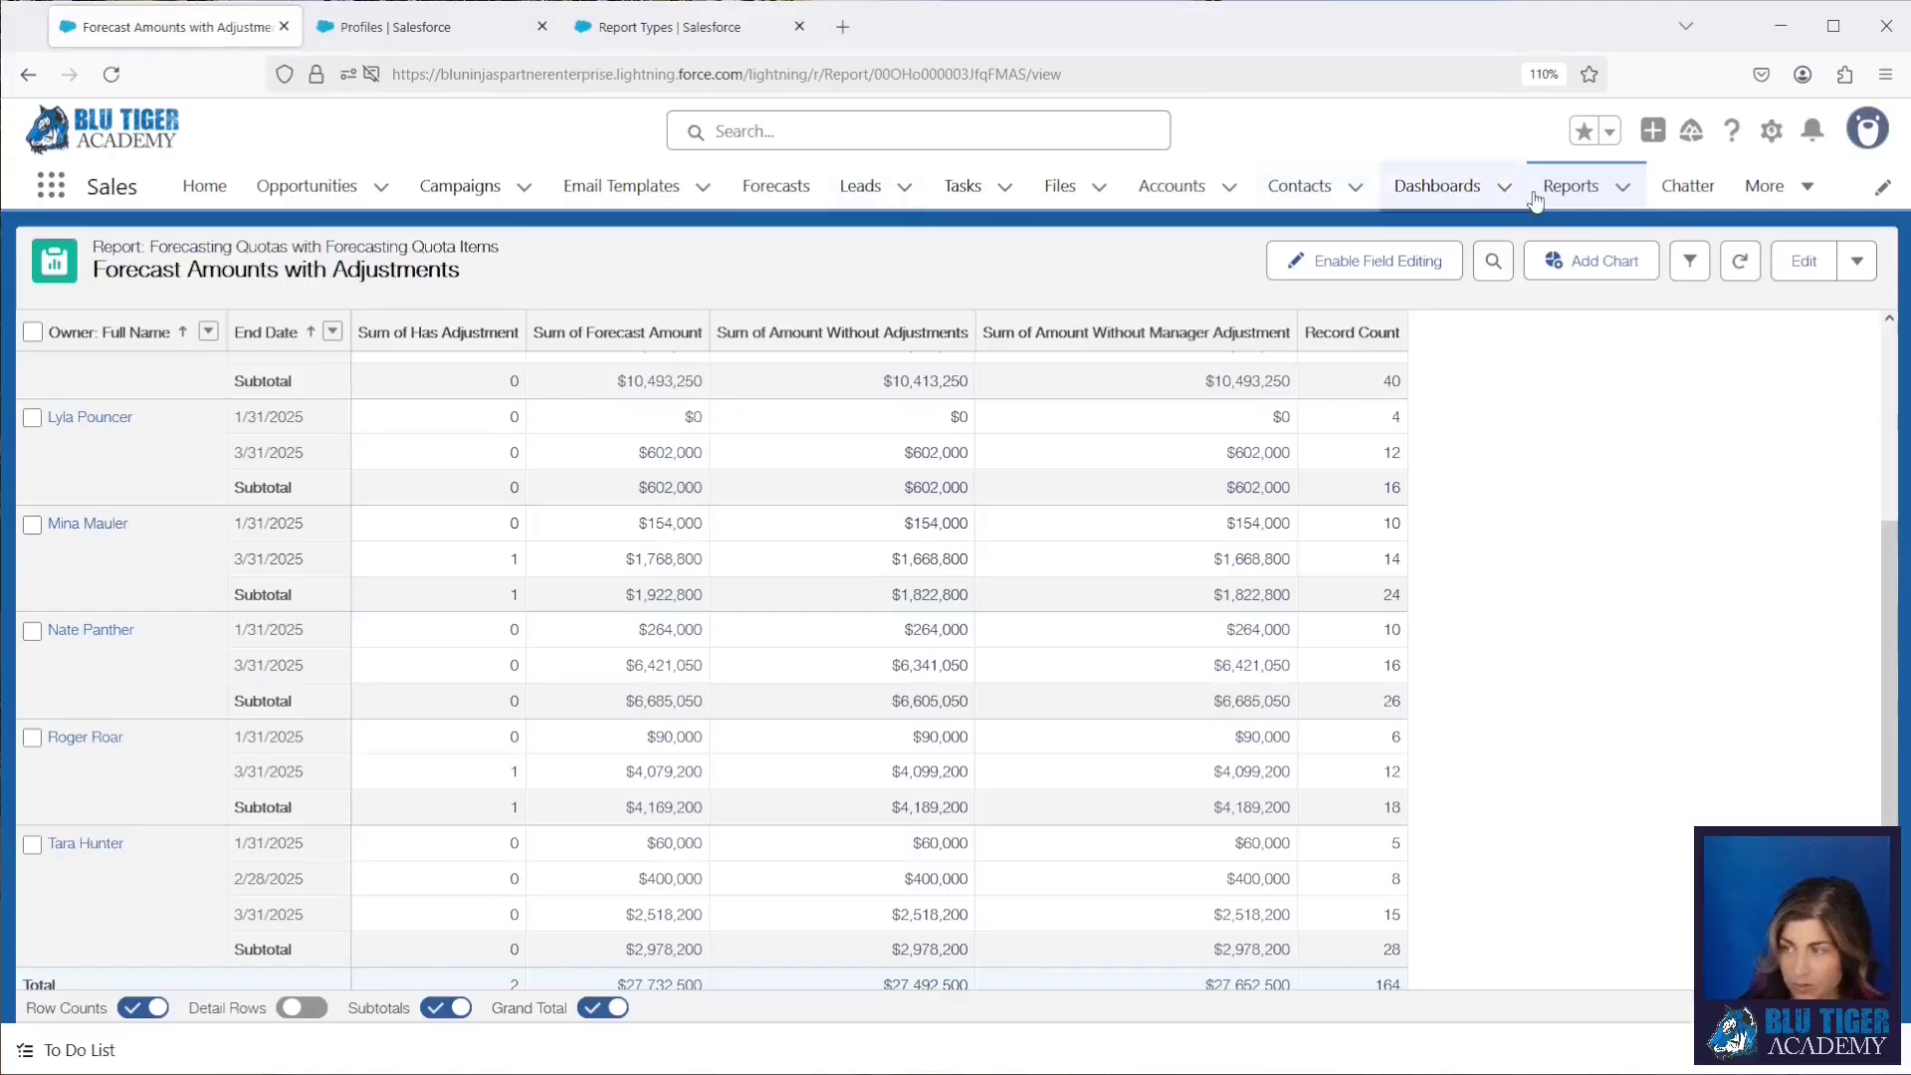
left_click(1571, 186)
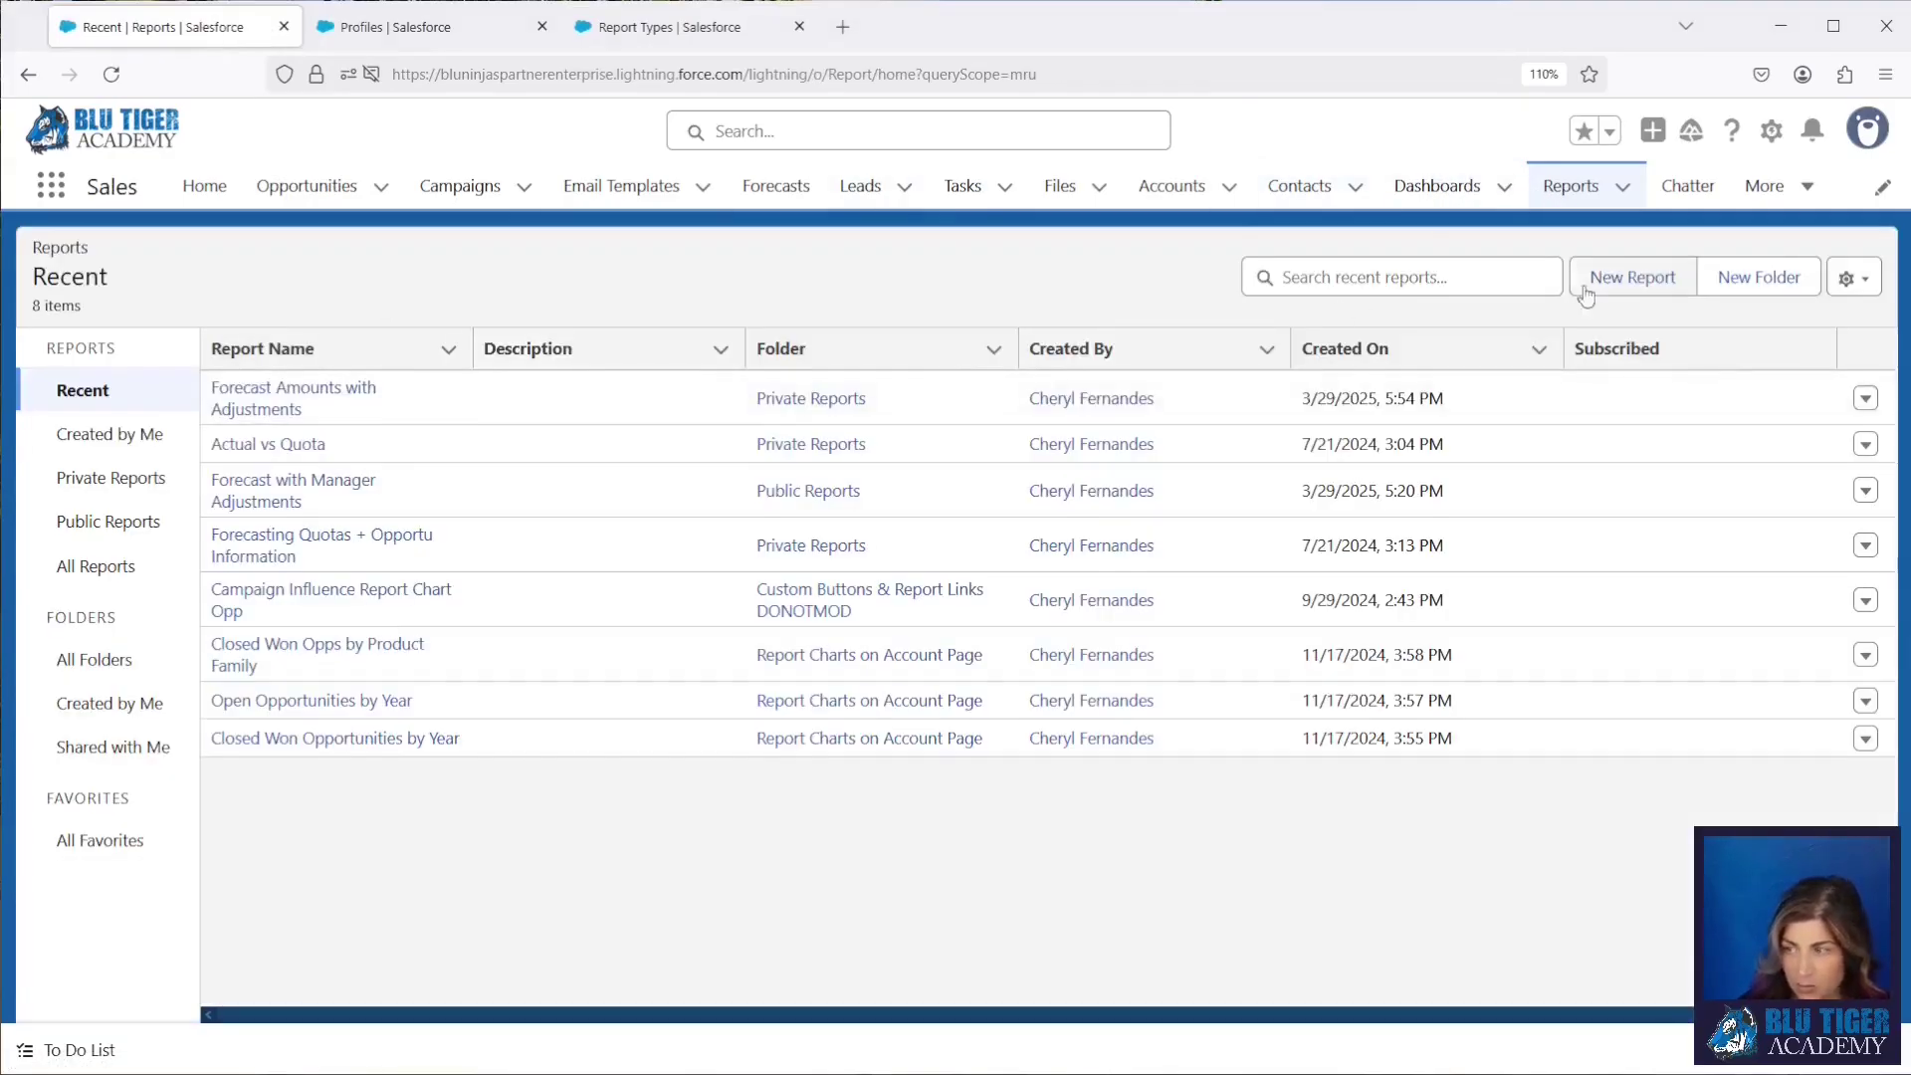
left_click(1620, 279)
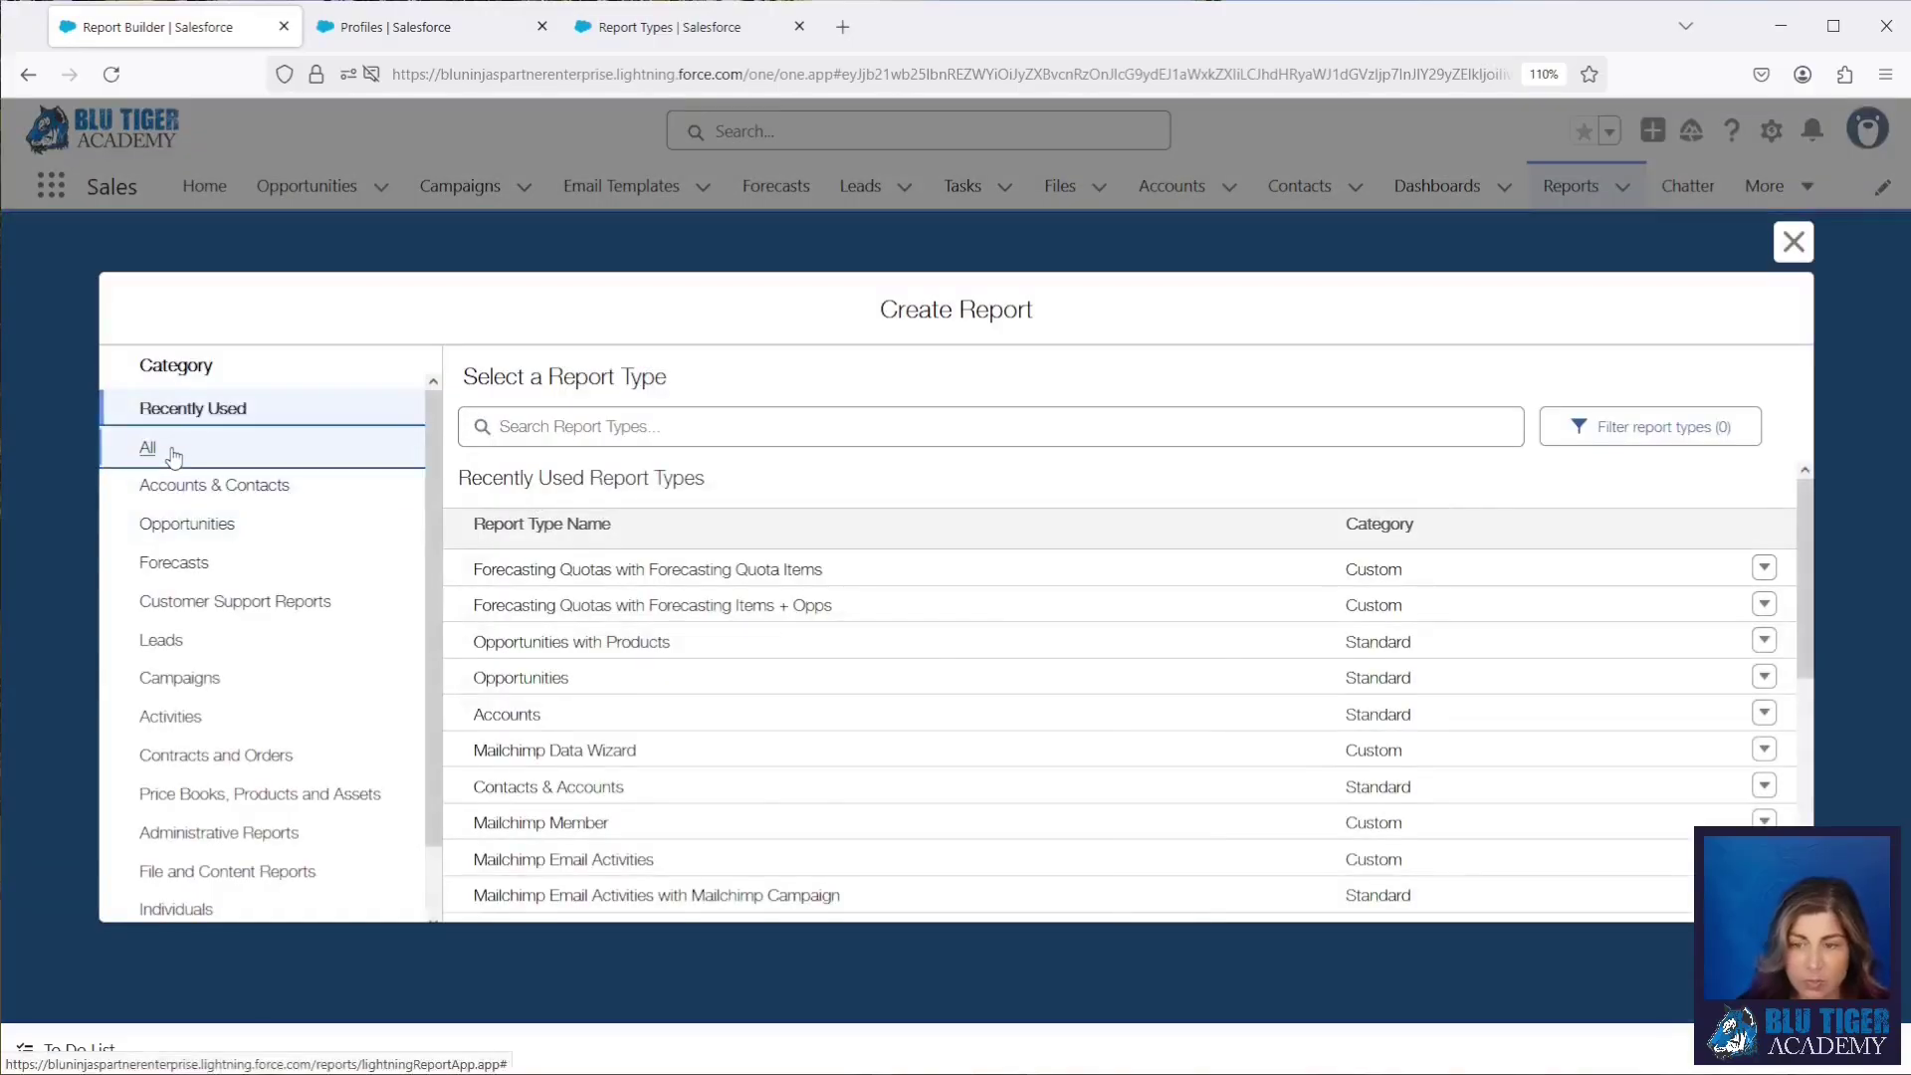
left_click(173, 455)
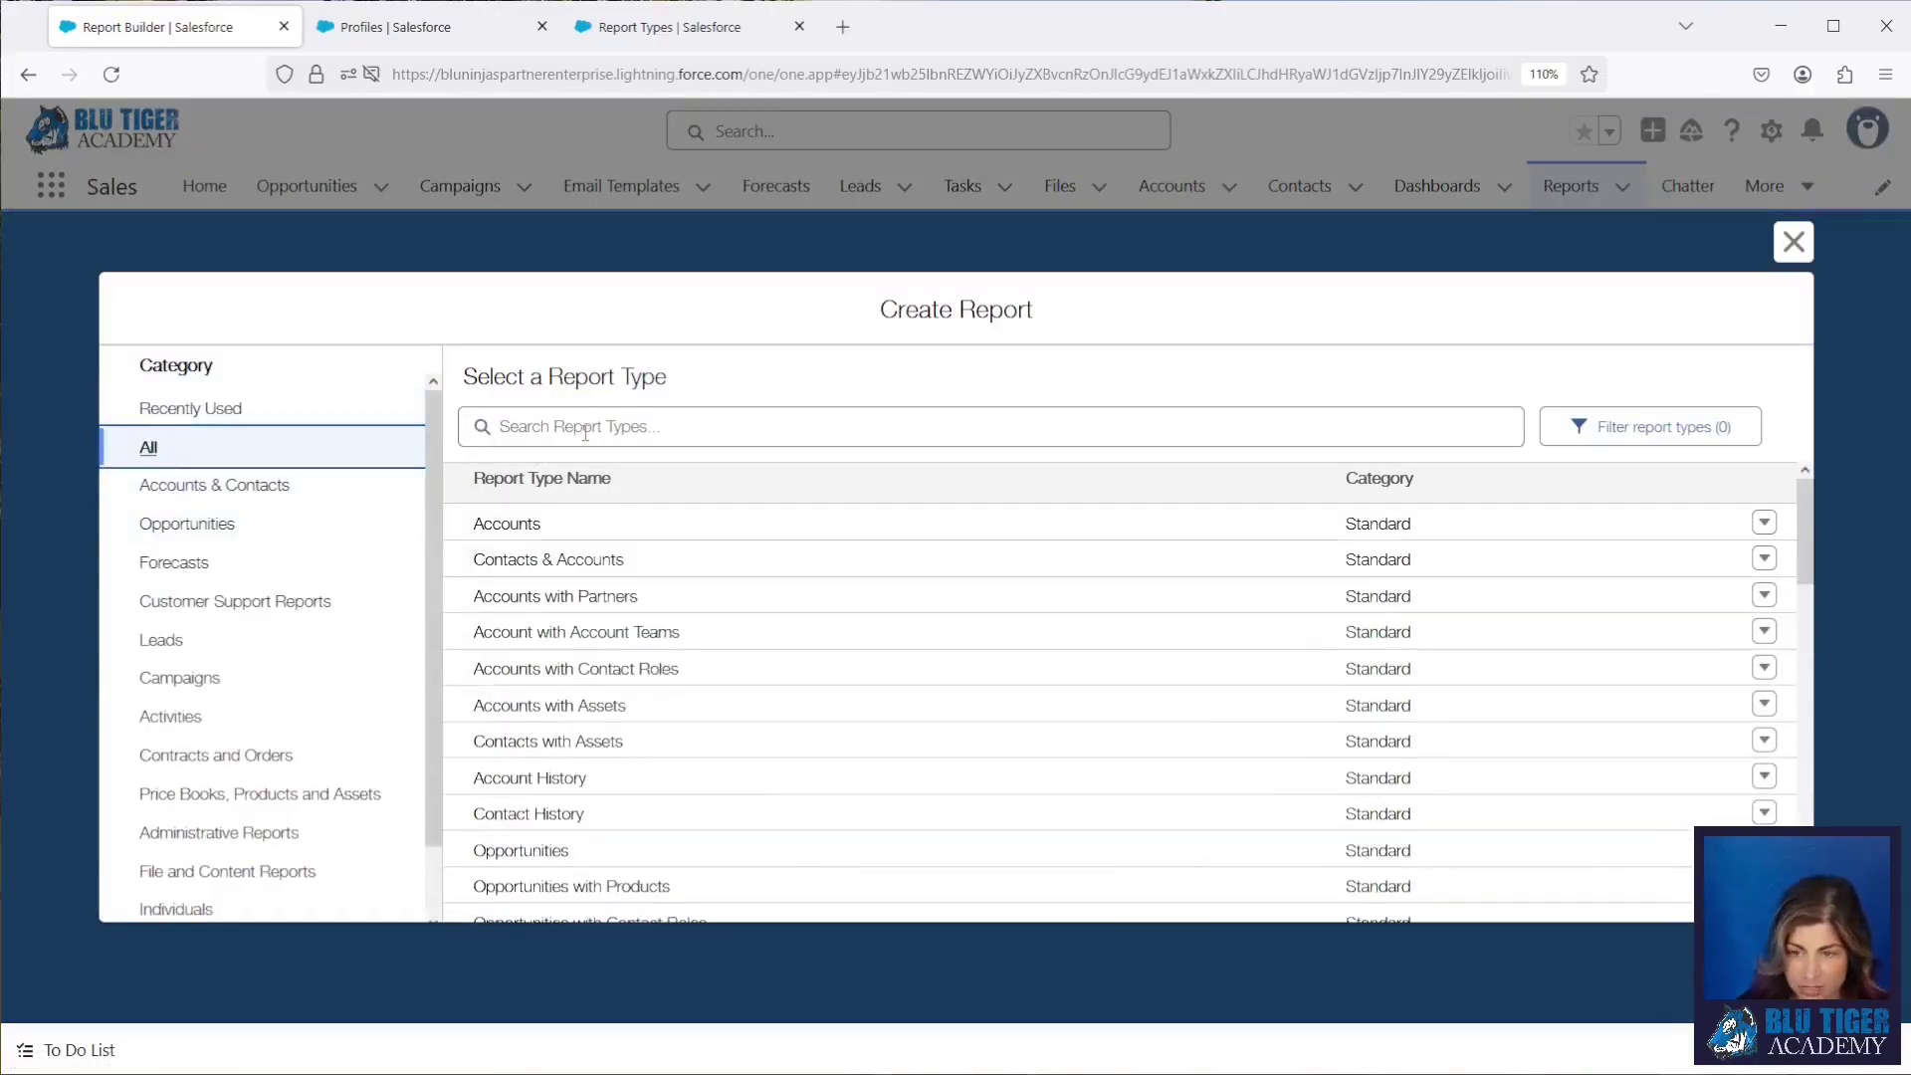
left_click(586, 432)
type("forec")
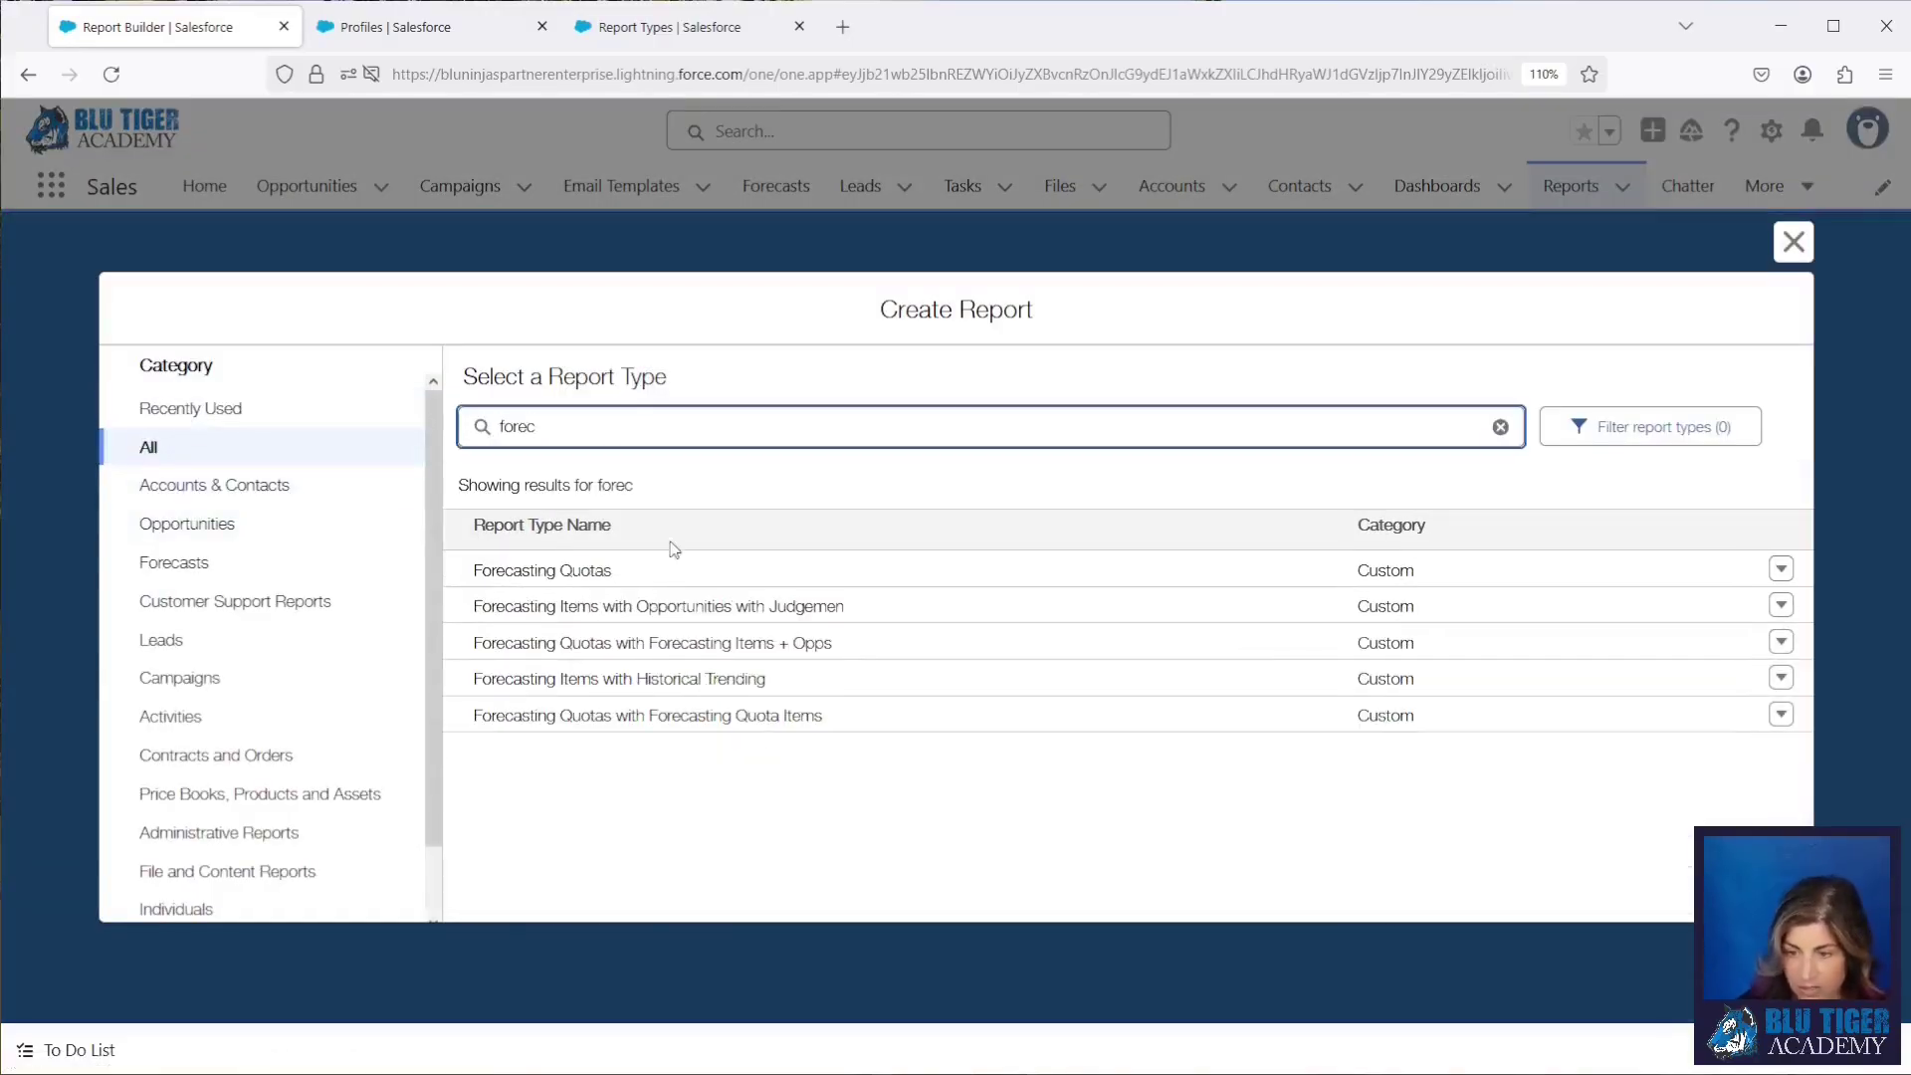
left_click(661, 607)
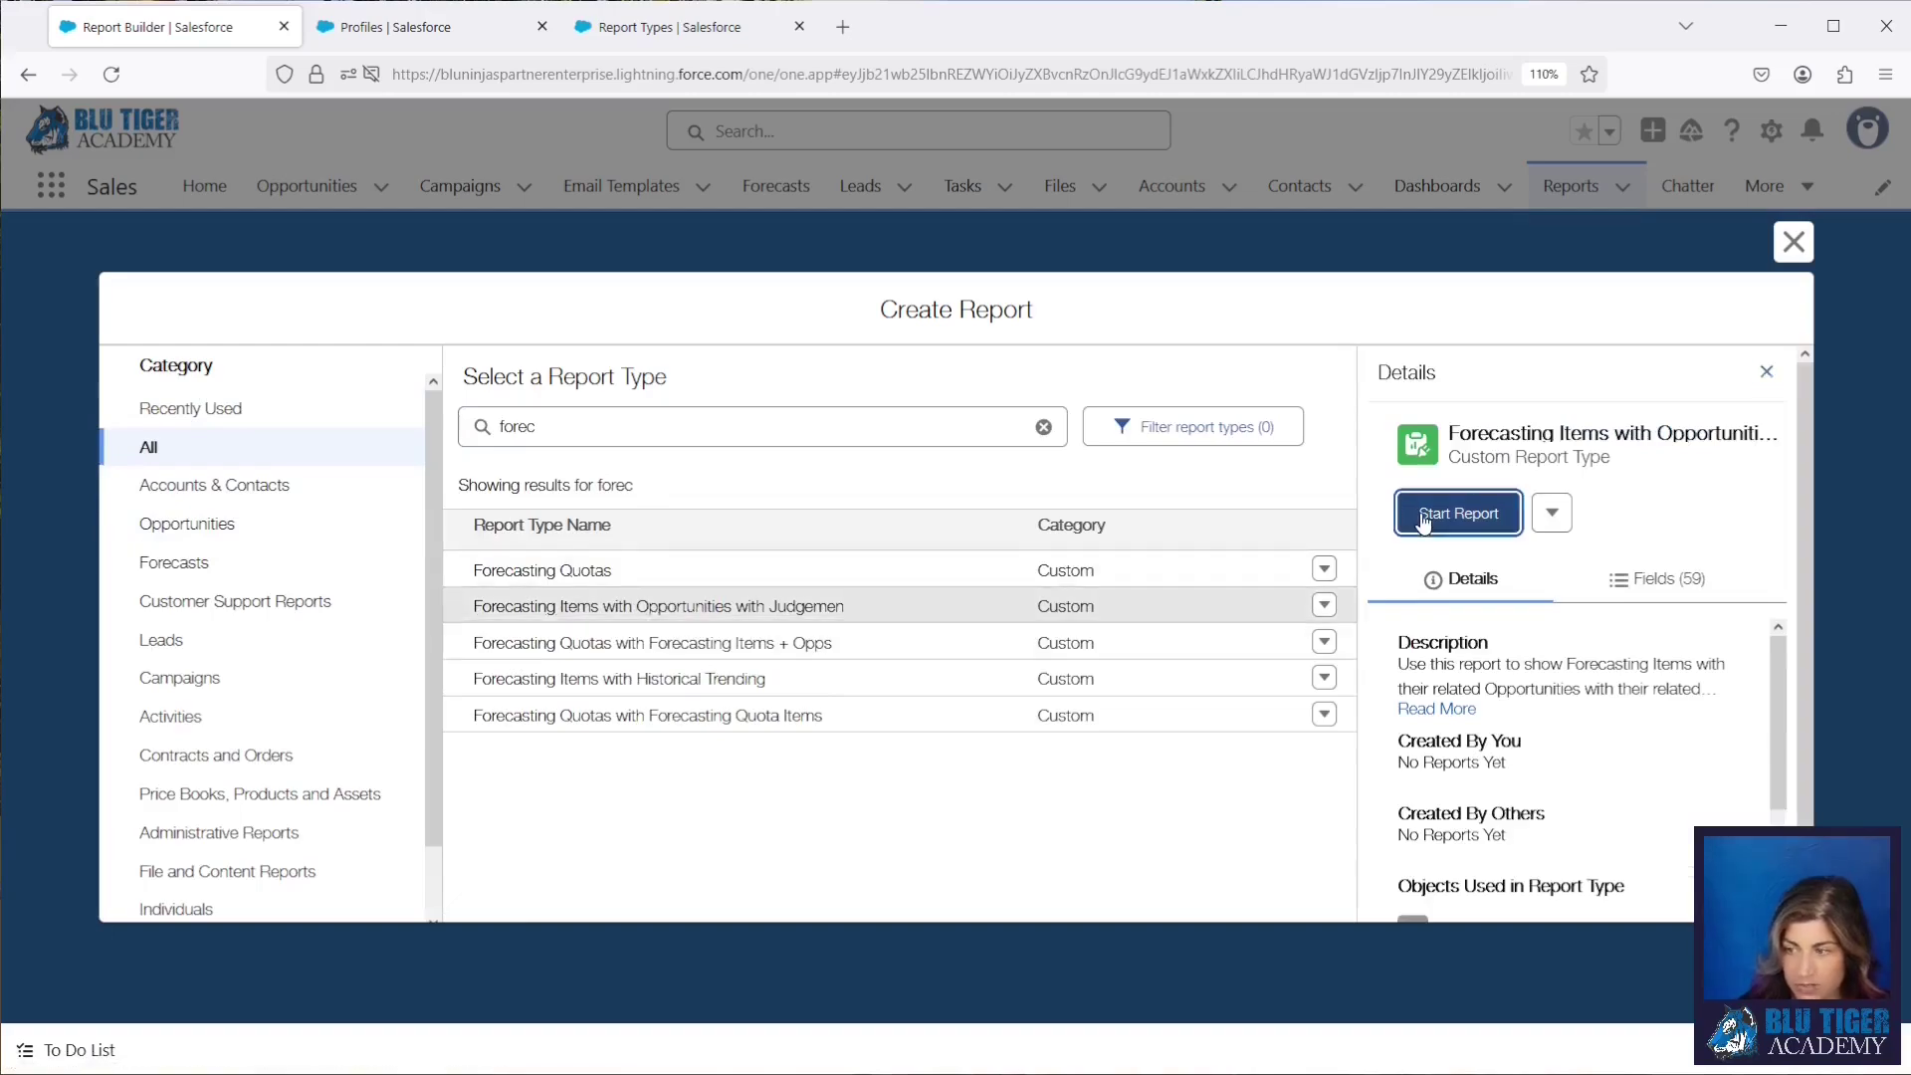
left_click(1458, 514)
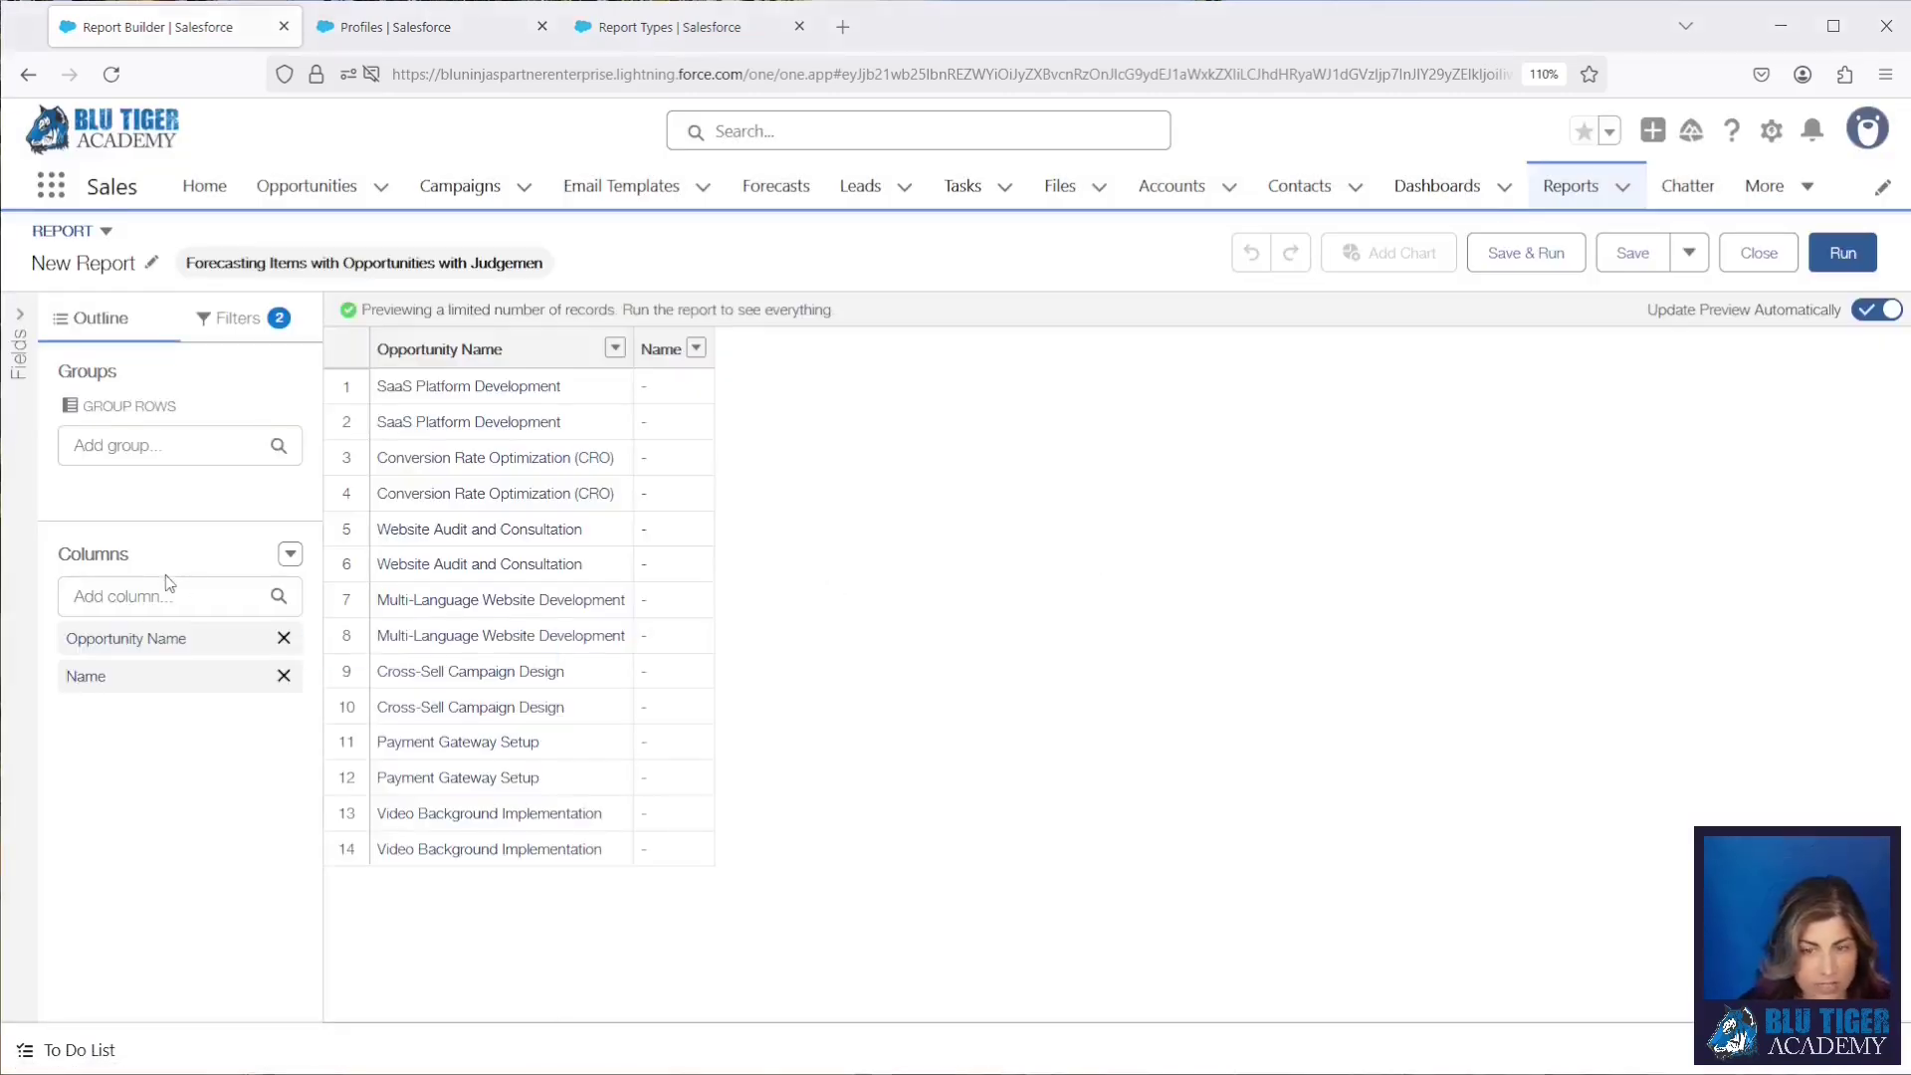
Step: Group the report rows by Judgment Value
left_click(144, 449)
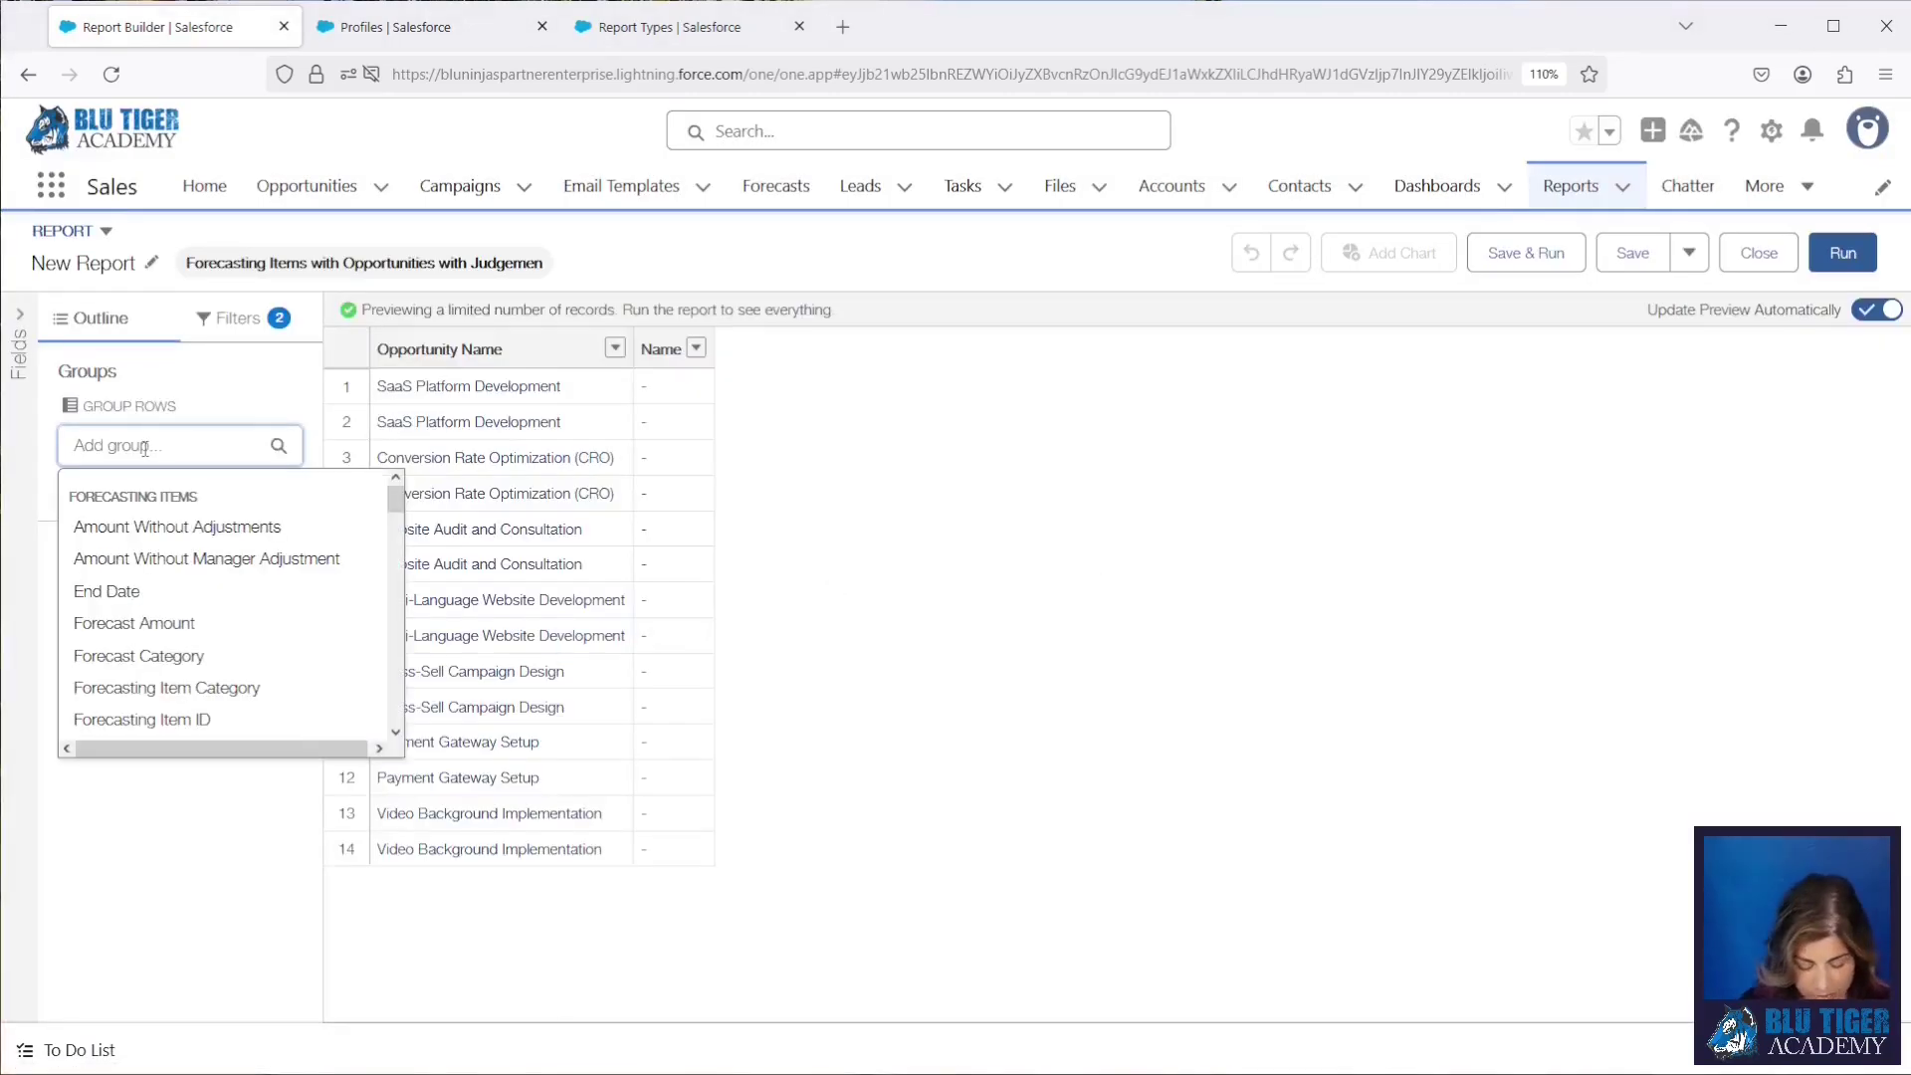
type("judgement")
key("BackSpace")
key("BackSpace")
key("BackSpace")
key("BackSpace")
key("BackSpace")
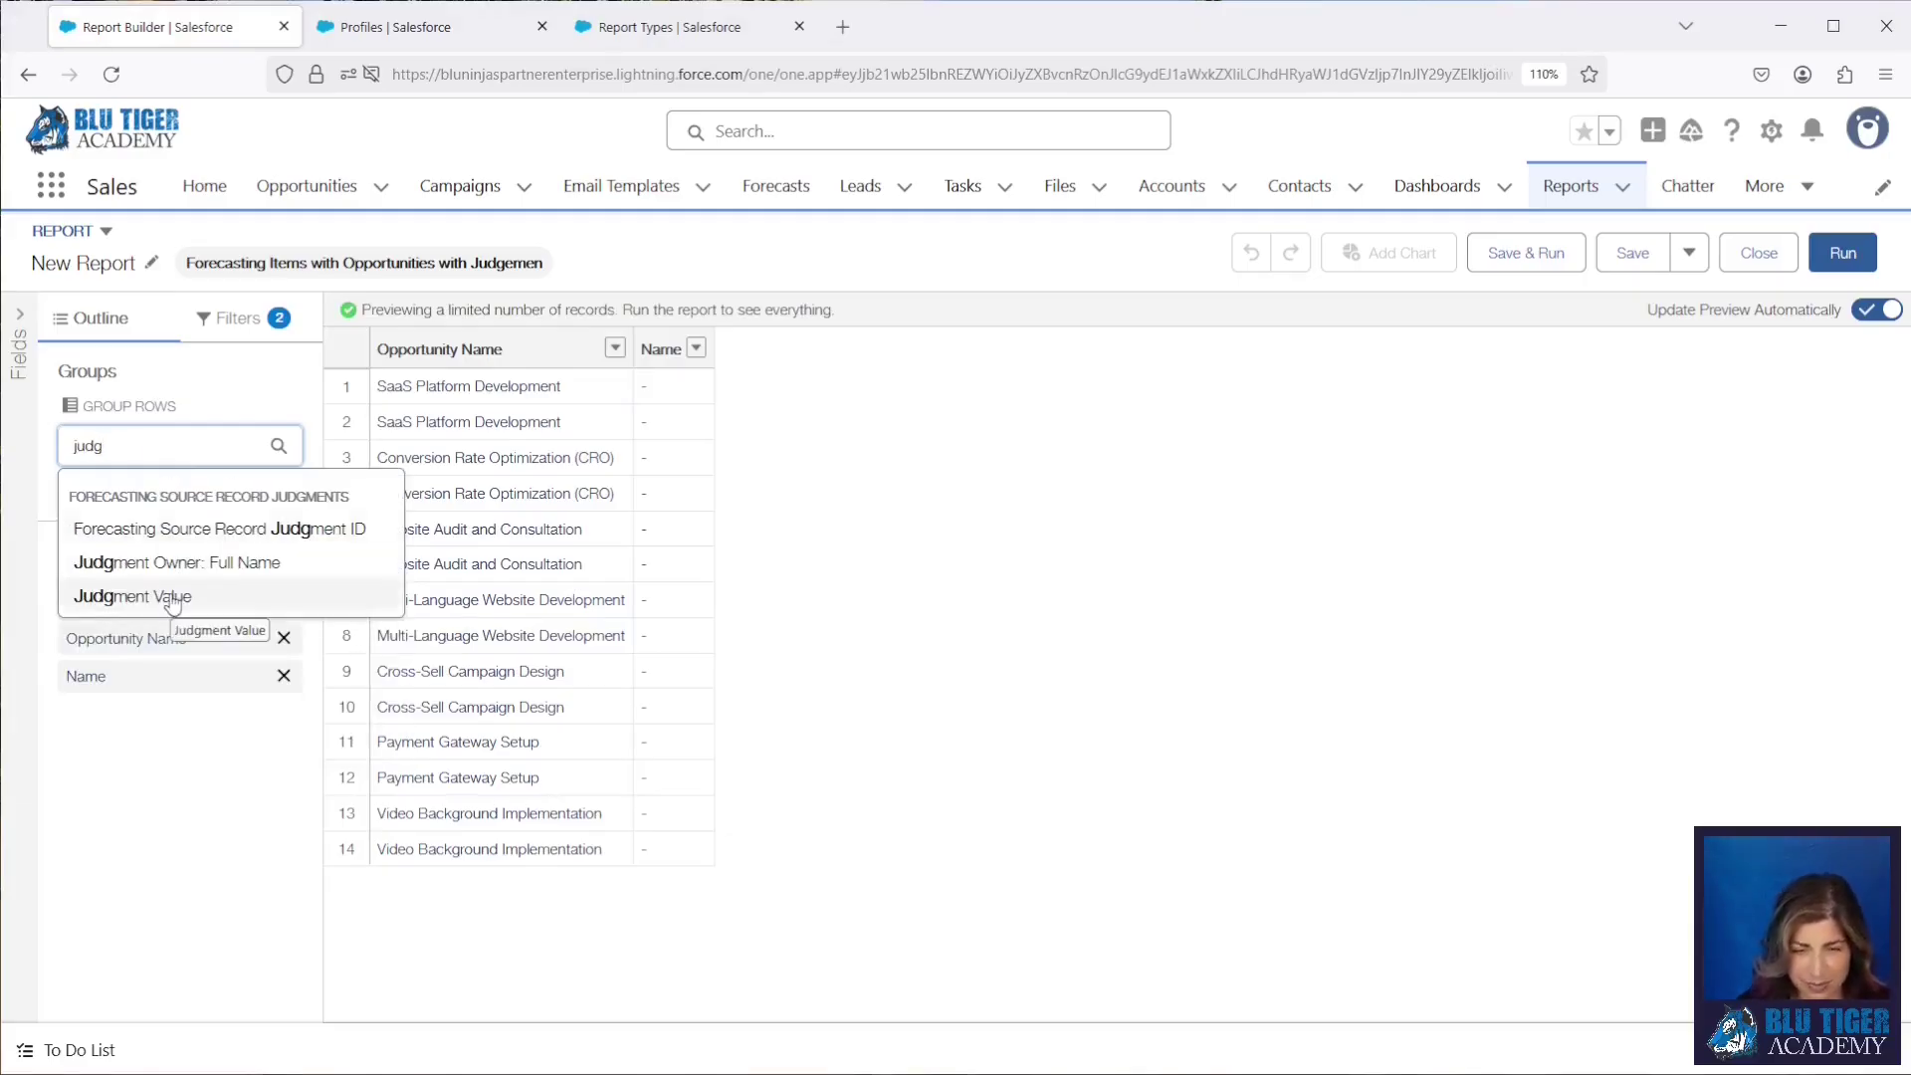
left_click(172, 597)
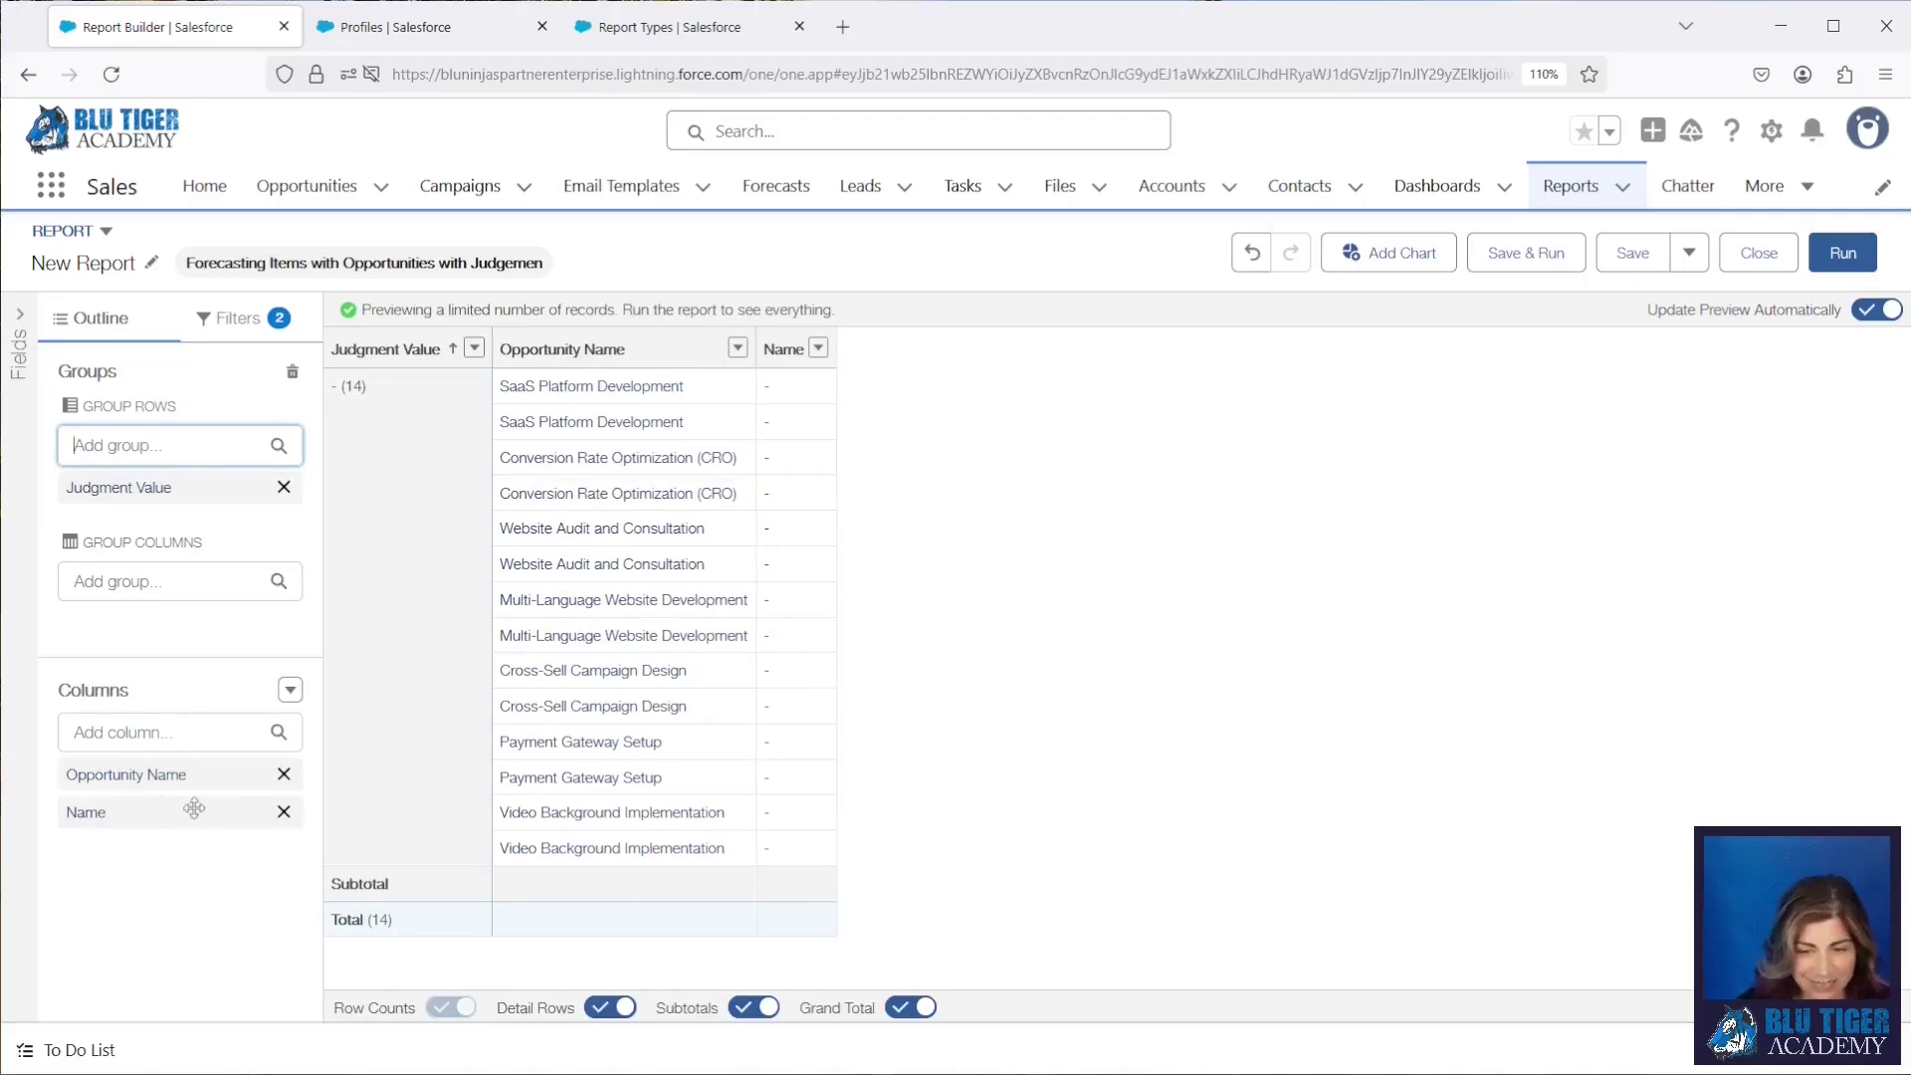
Step: Add Forecast Amount, Amount Without Adjustments and Forecast Category columns, grouping columns by Forecast Category
left_click(116, 731)
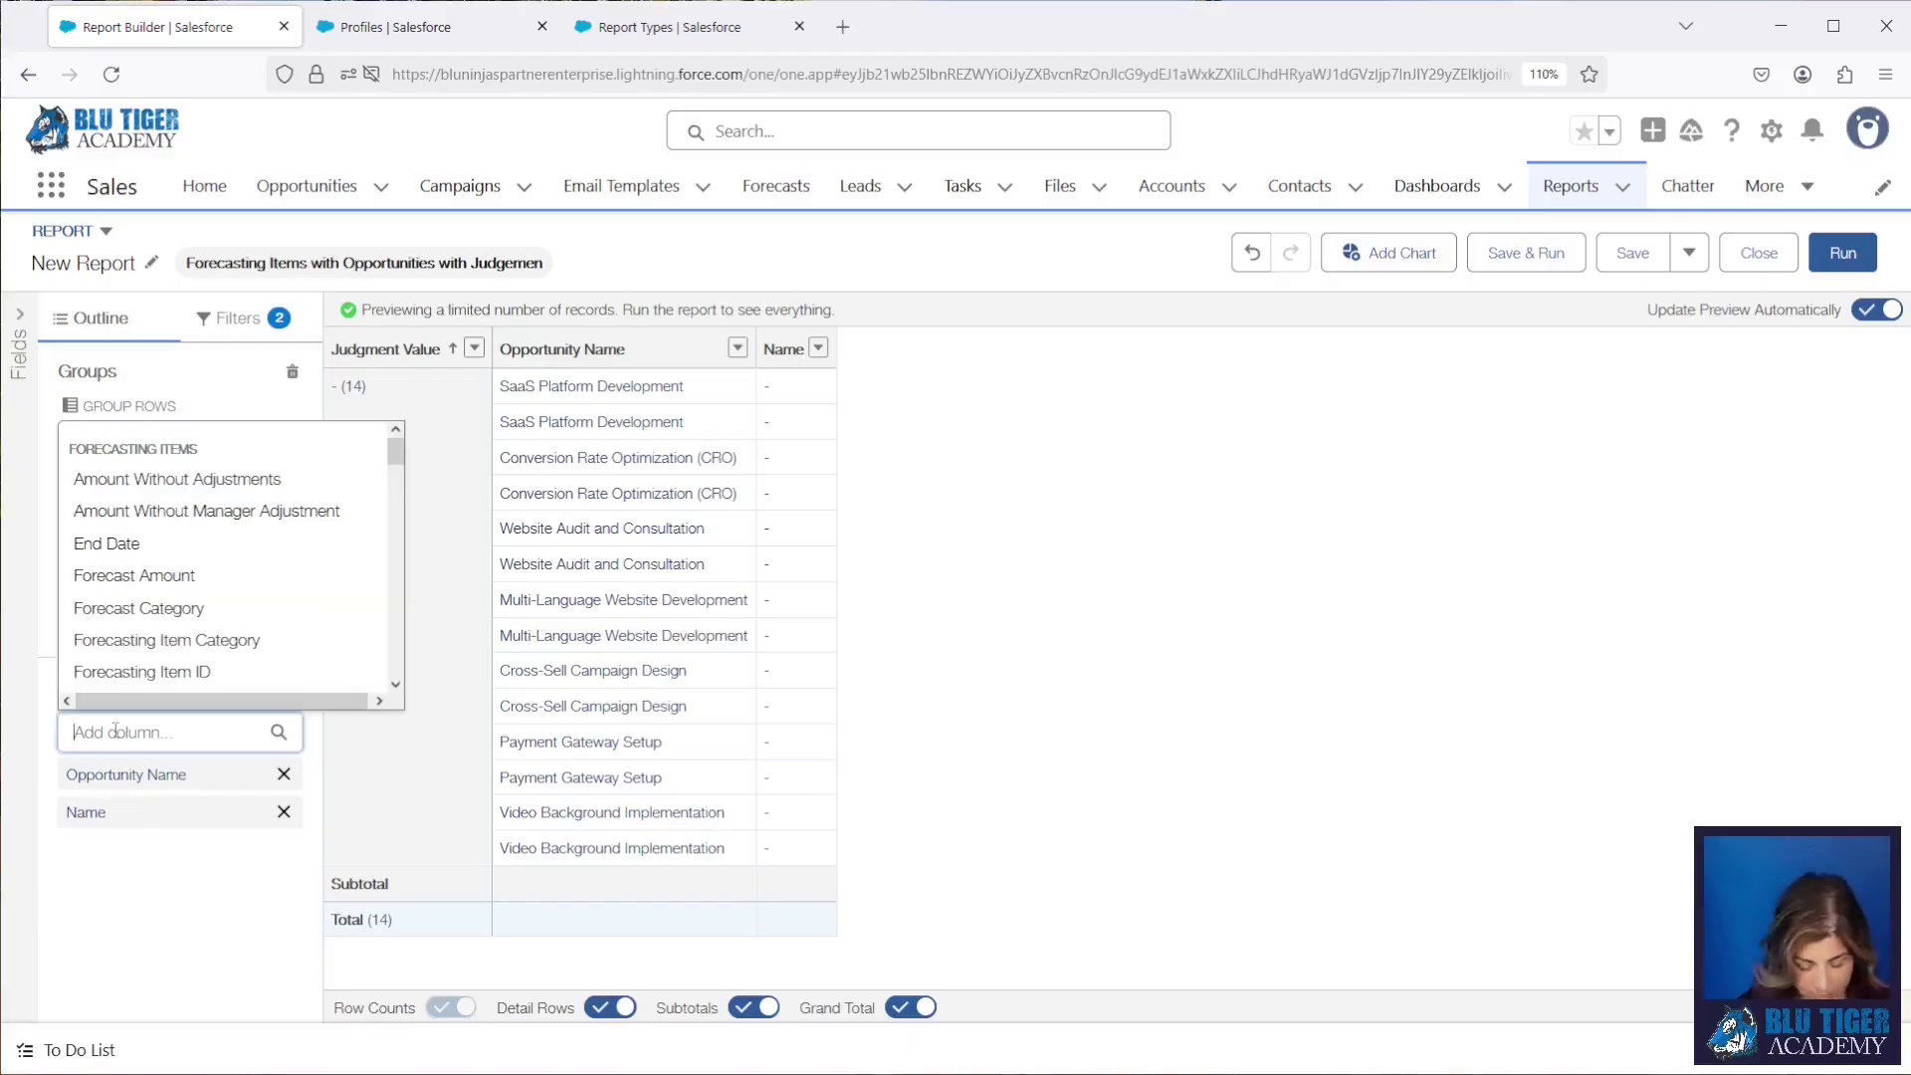
type("amount")
left_click(154, 562)
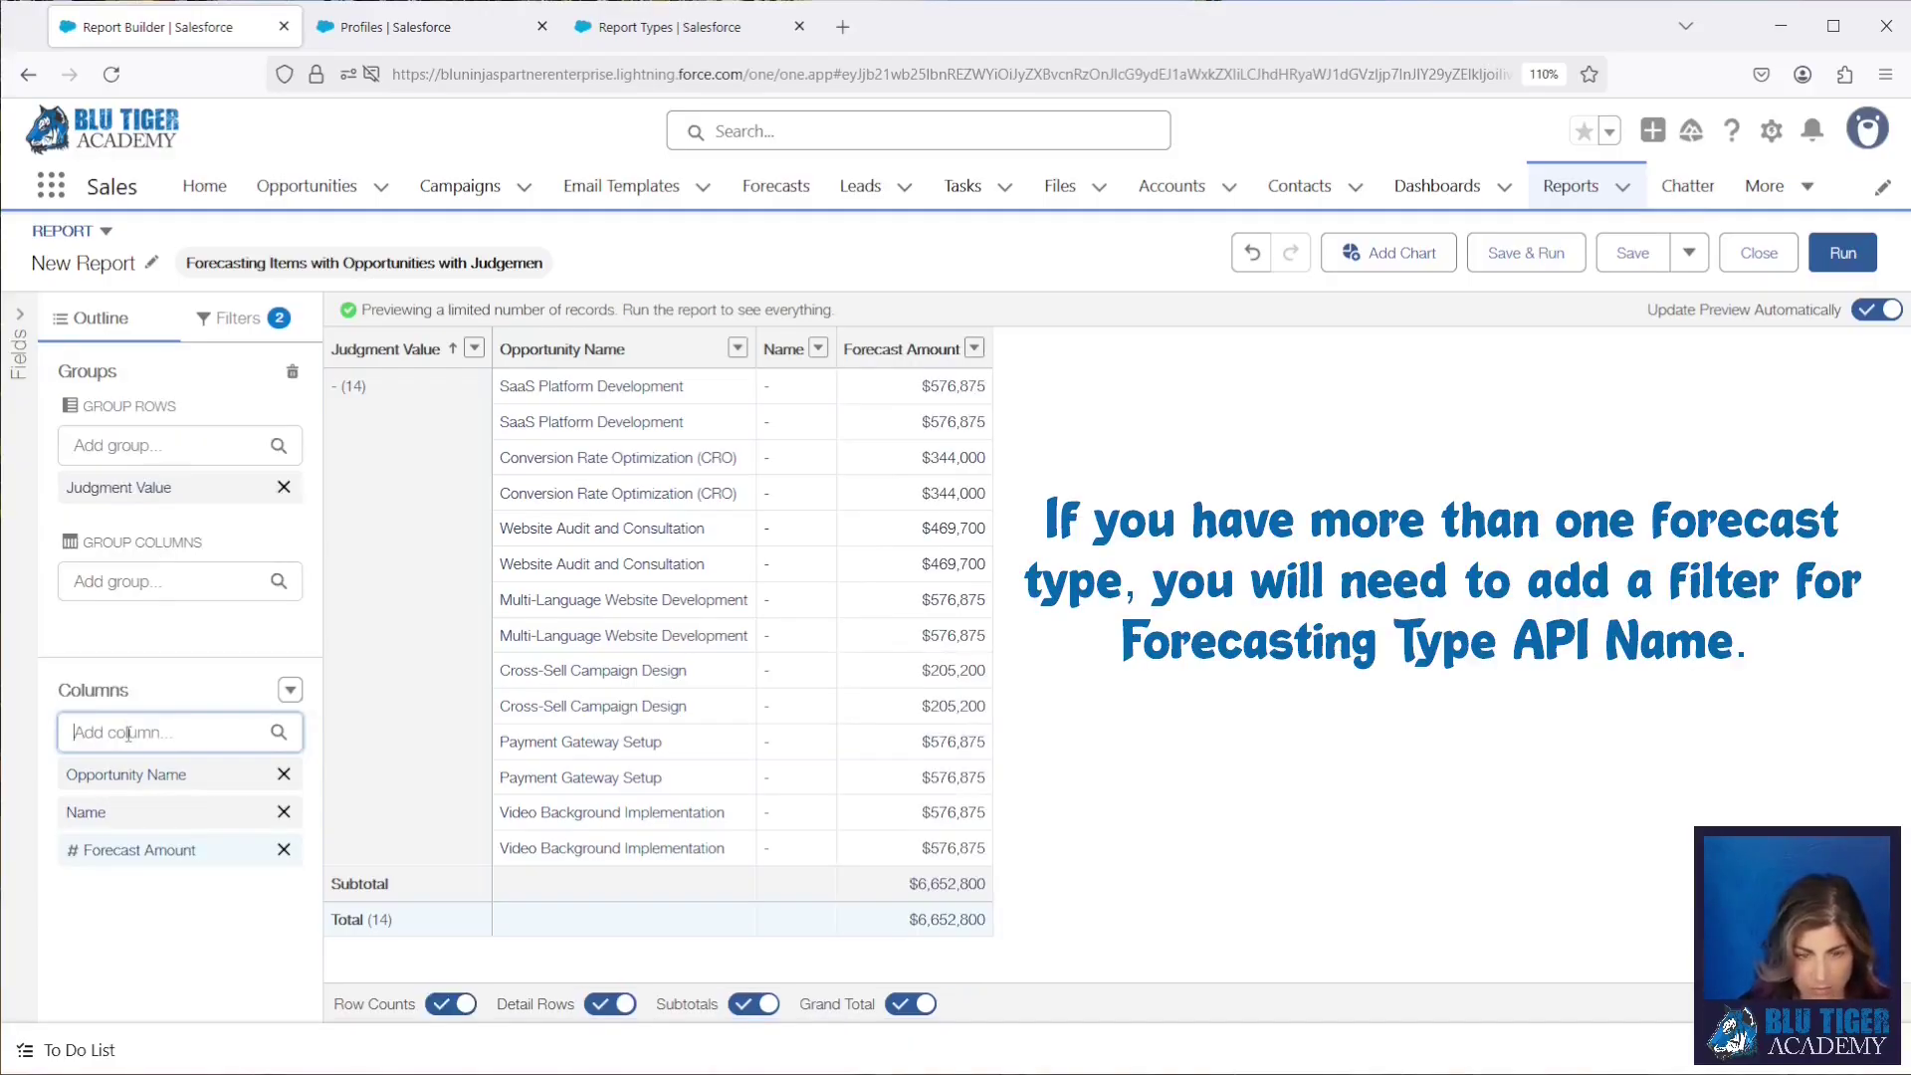
type("amount")
left_click(156, 811)
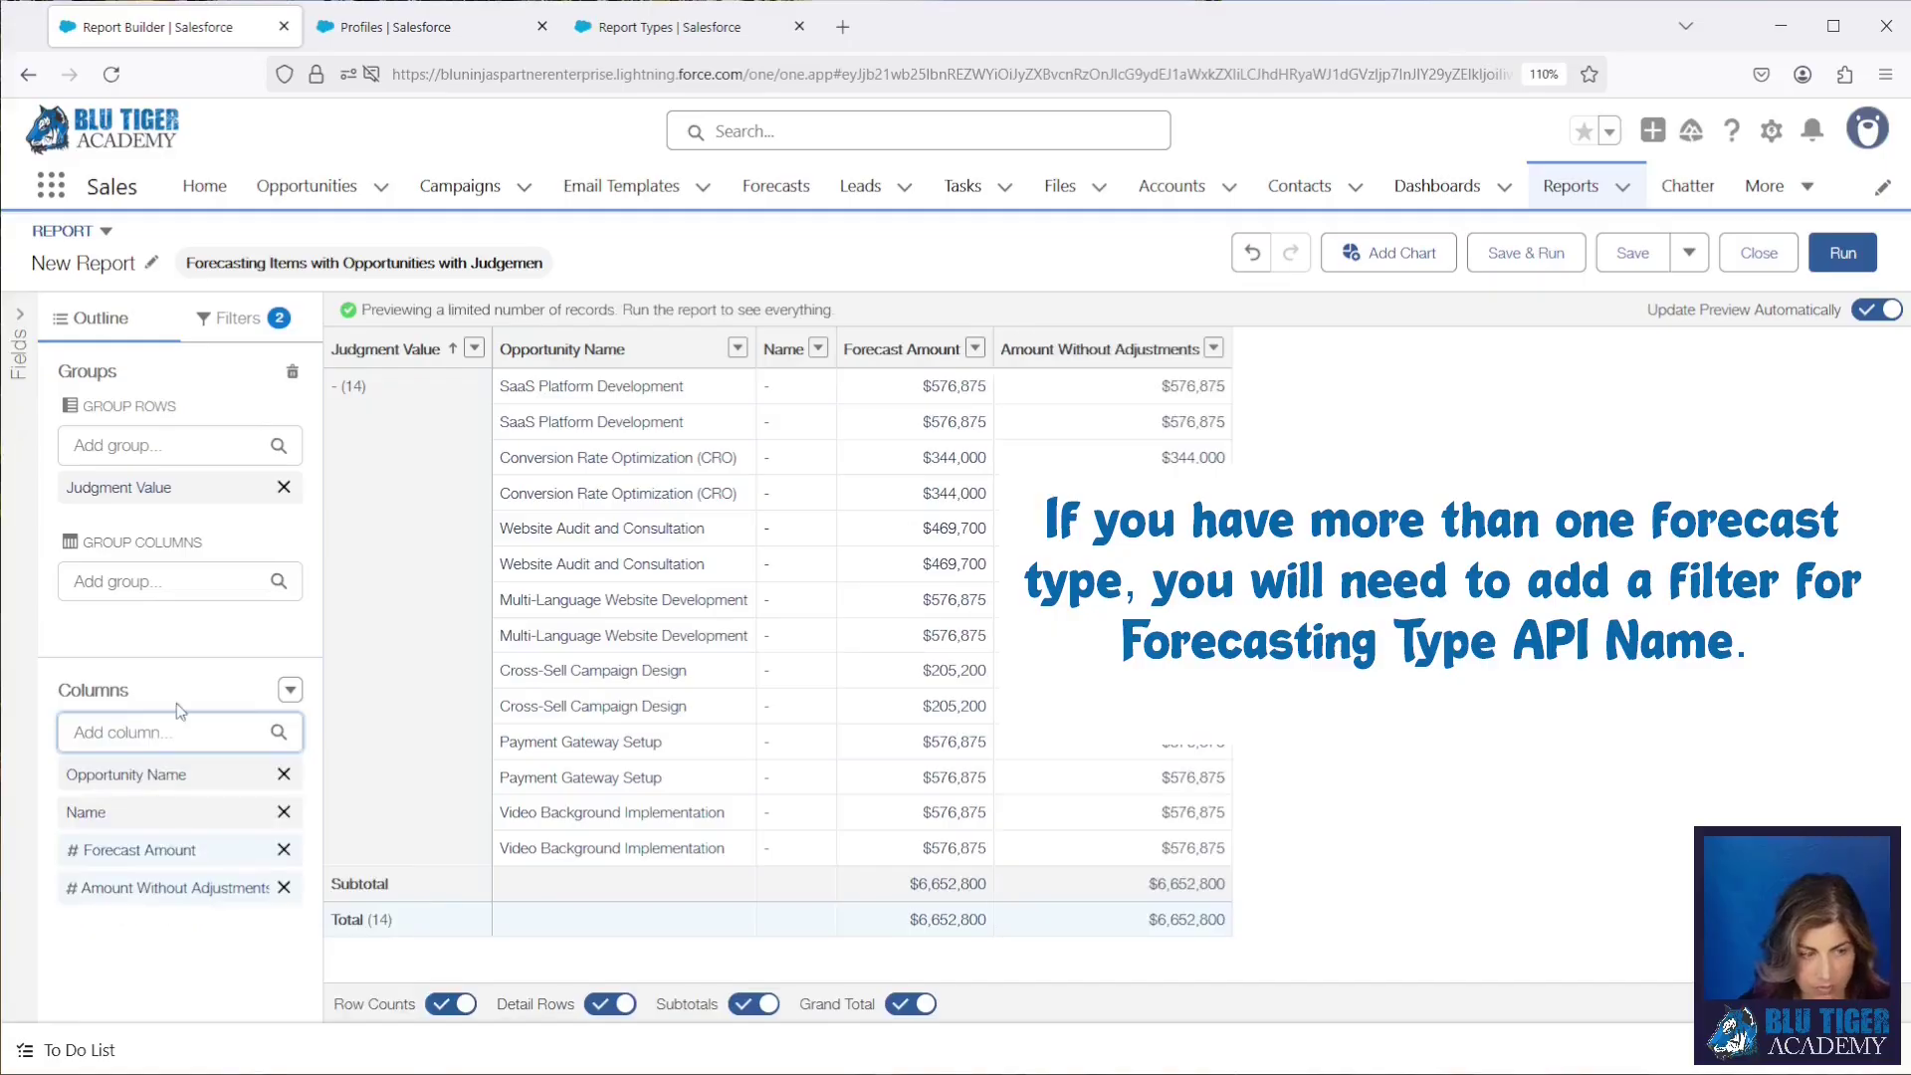
type("forec")
left_click(141, 684)
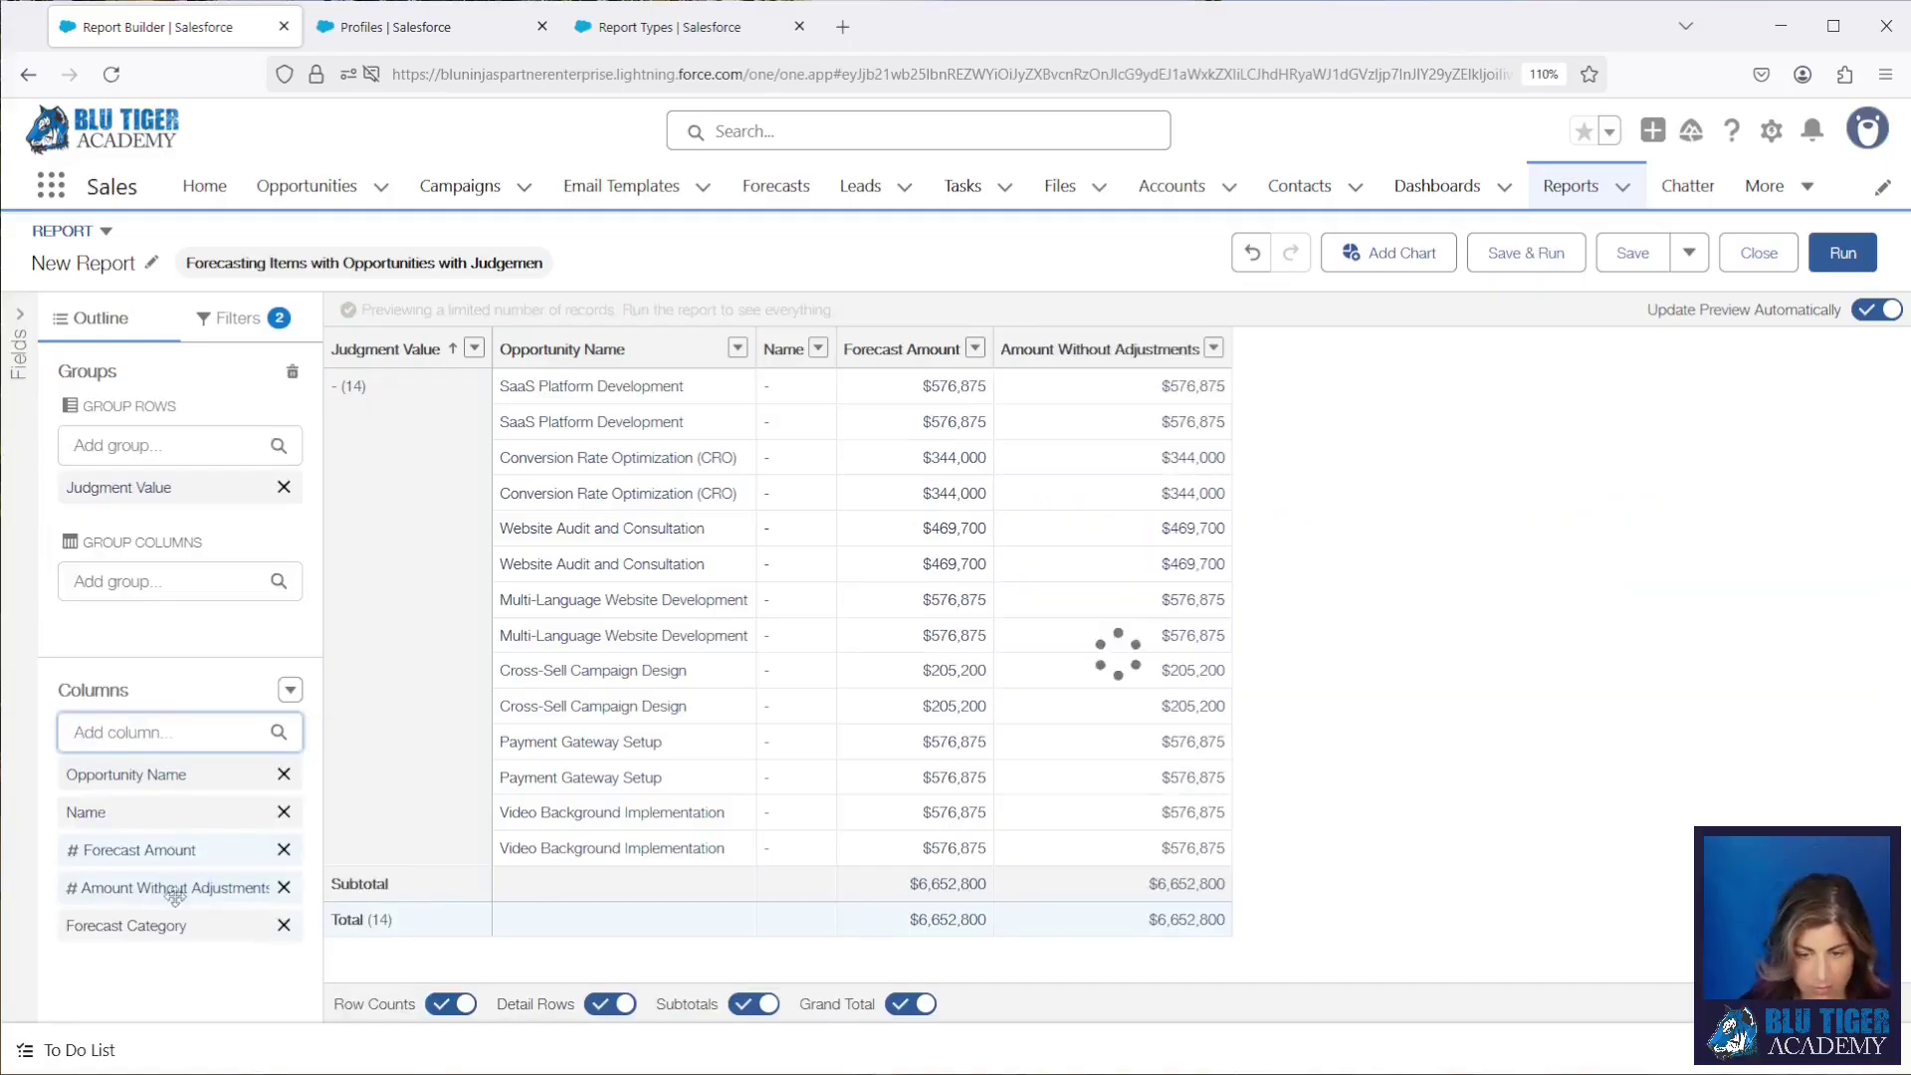
left_click_drag(129, 925, 164, 607)
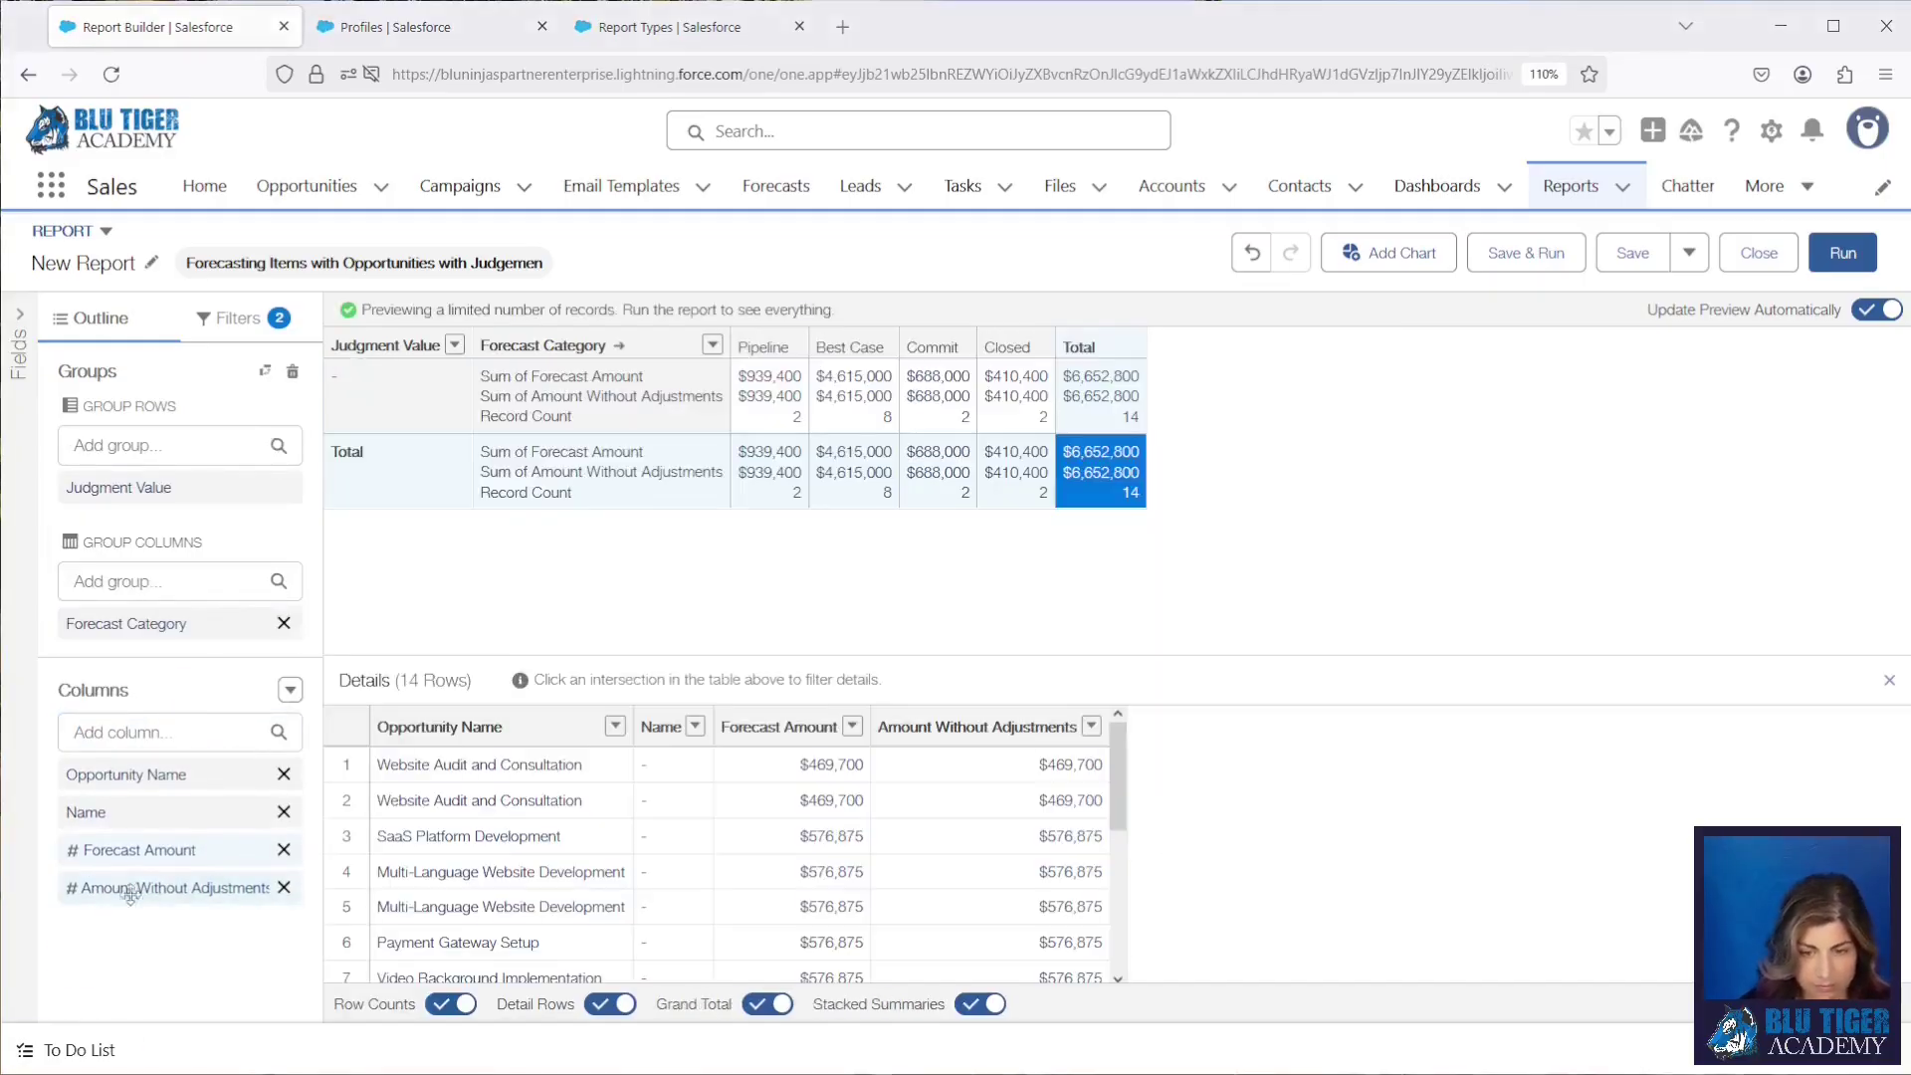
Step: Add Account Name: Account Name as a report column
left_click(159, 731)
type("name")
scroll(167, 595, "down", 3)
scroll(166, 595, "down", 1)
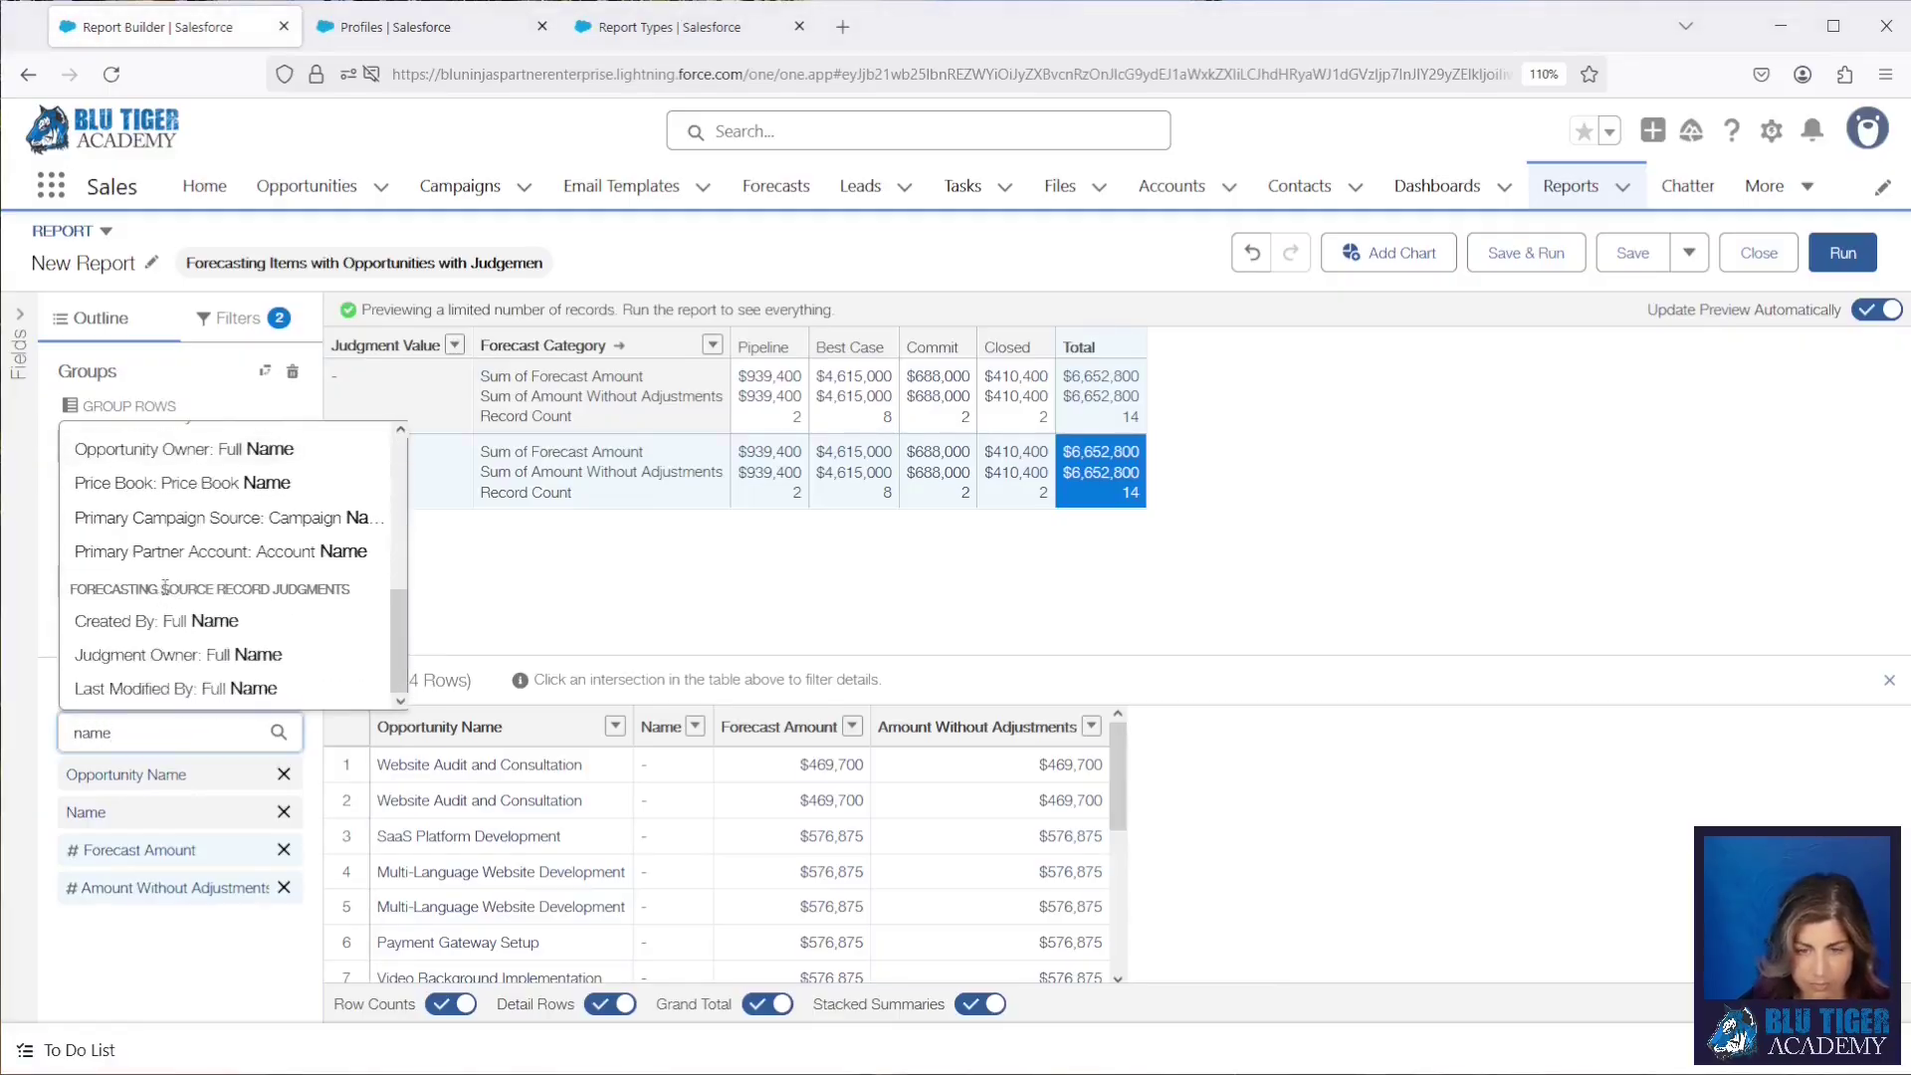
scroll(164, 594, "up", 2)
left_click(166, 537)
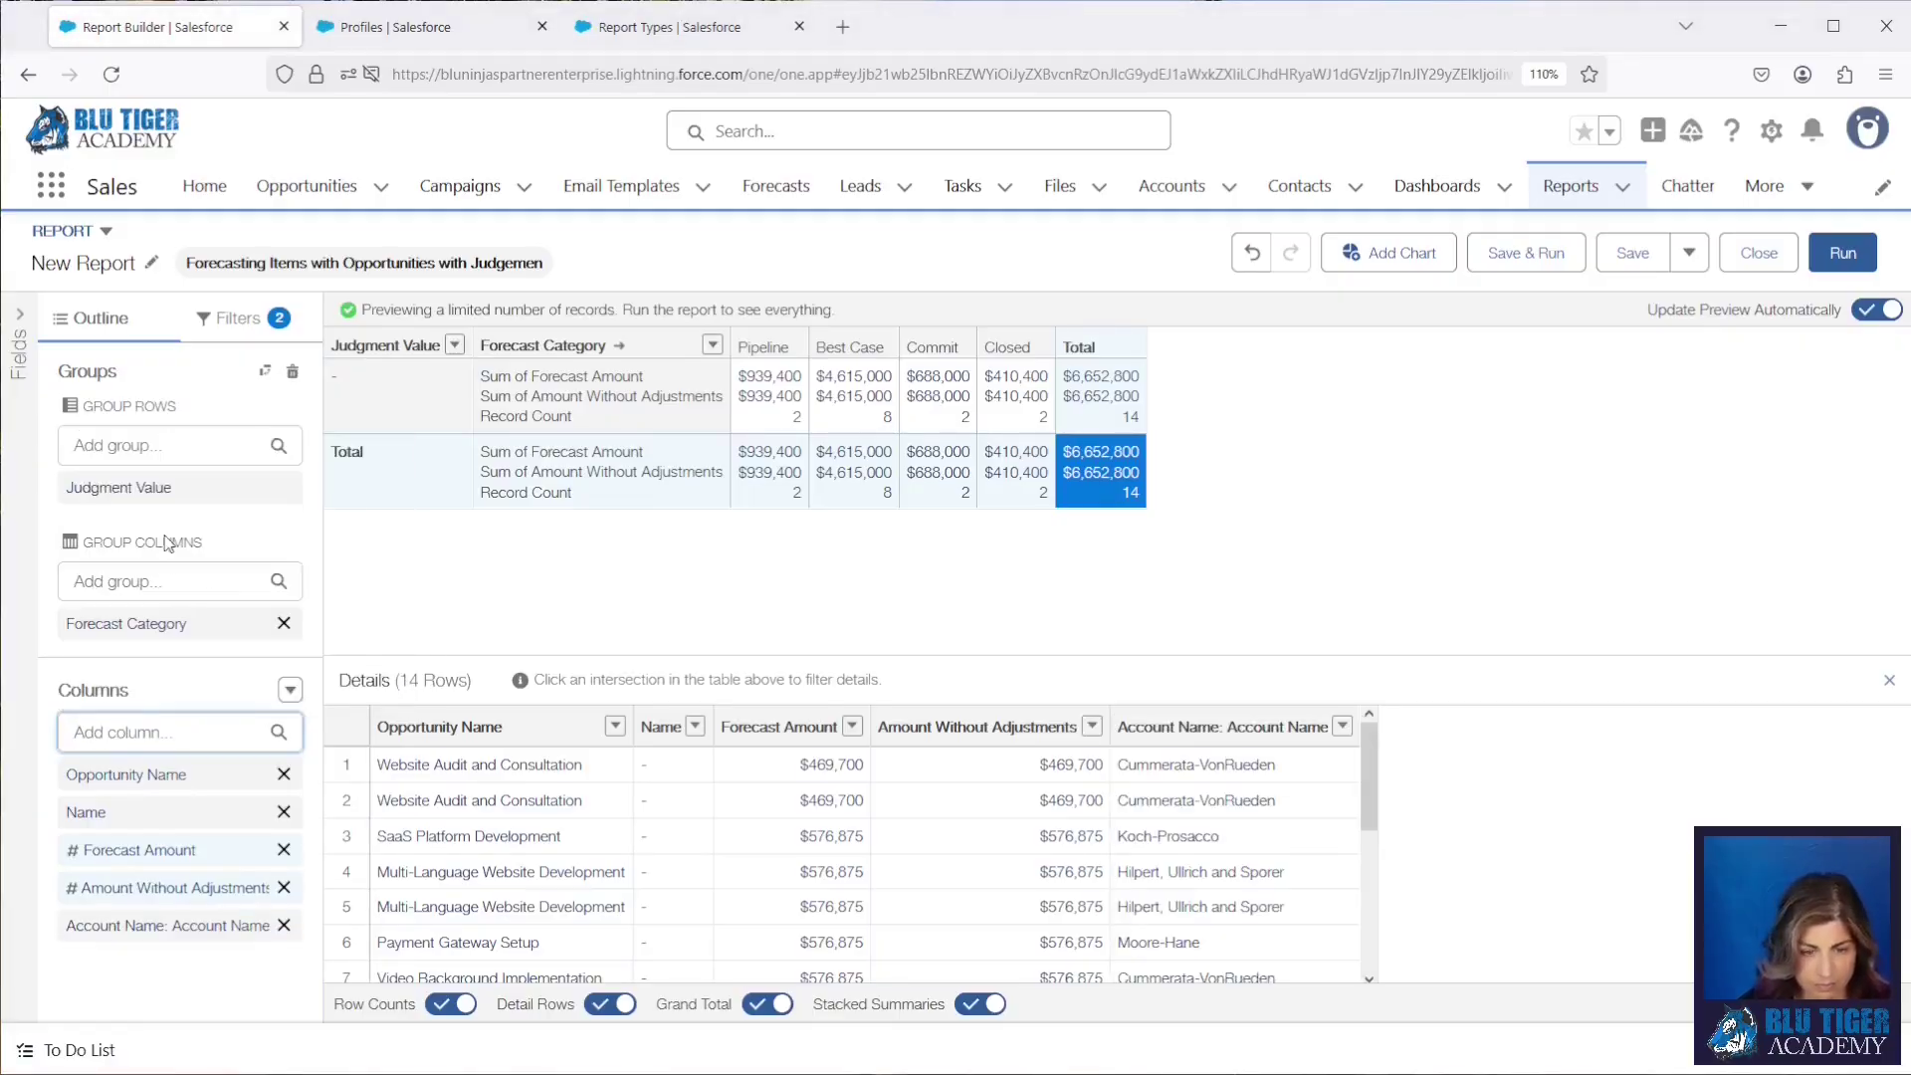
Step: Add Judgment Owner: Full Name and Last Modified Date as plain columns, then open Save & Run
left_click(132, 584)
type("judg")
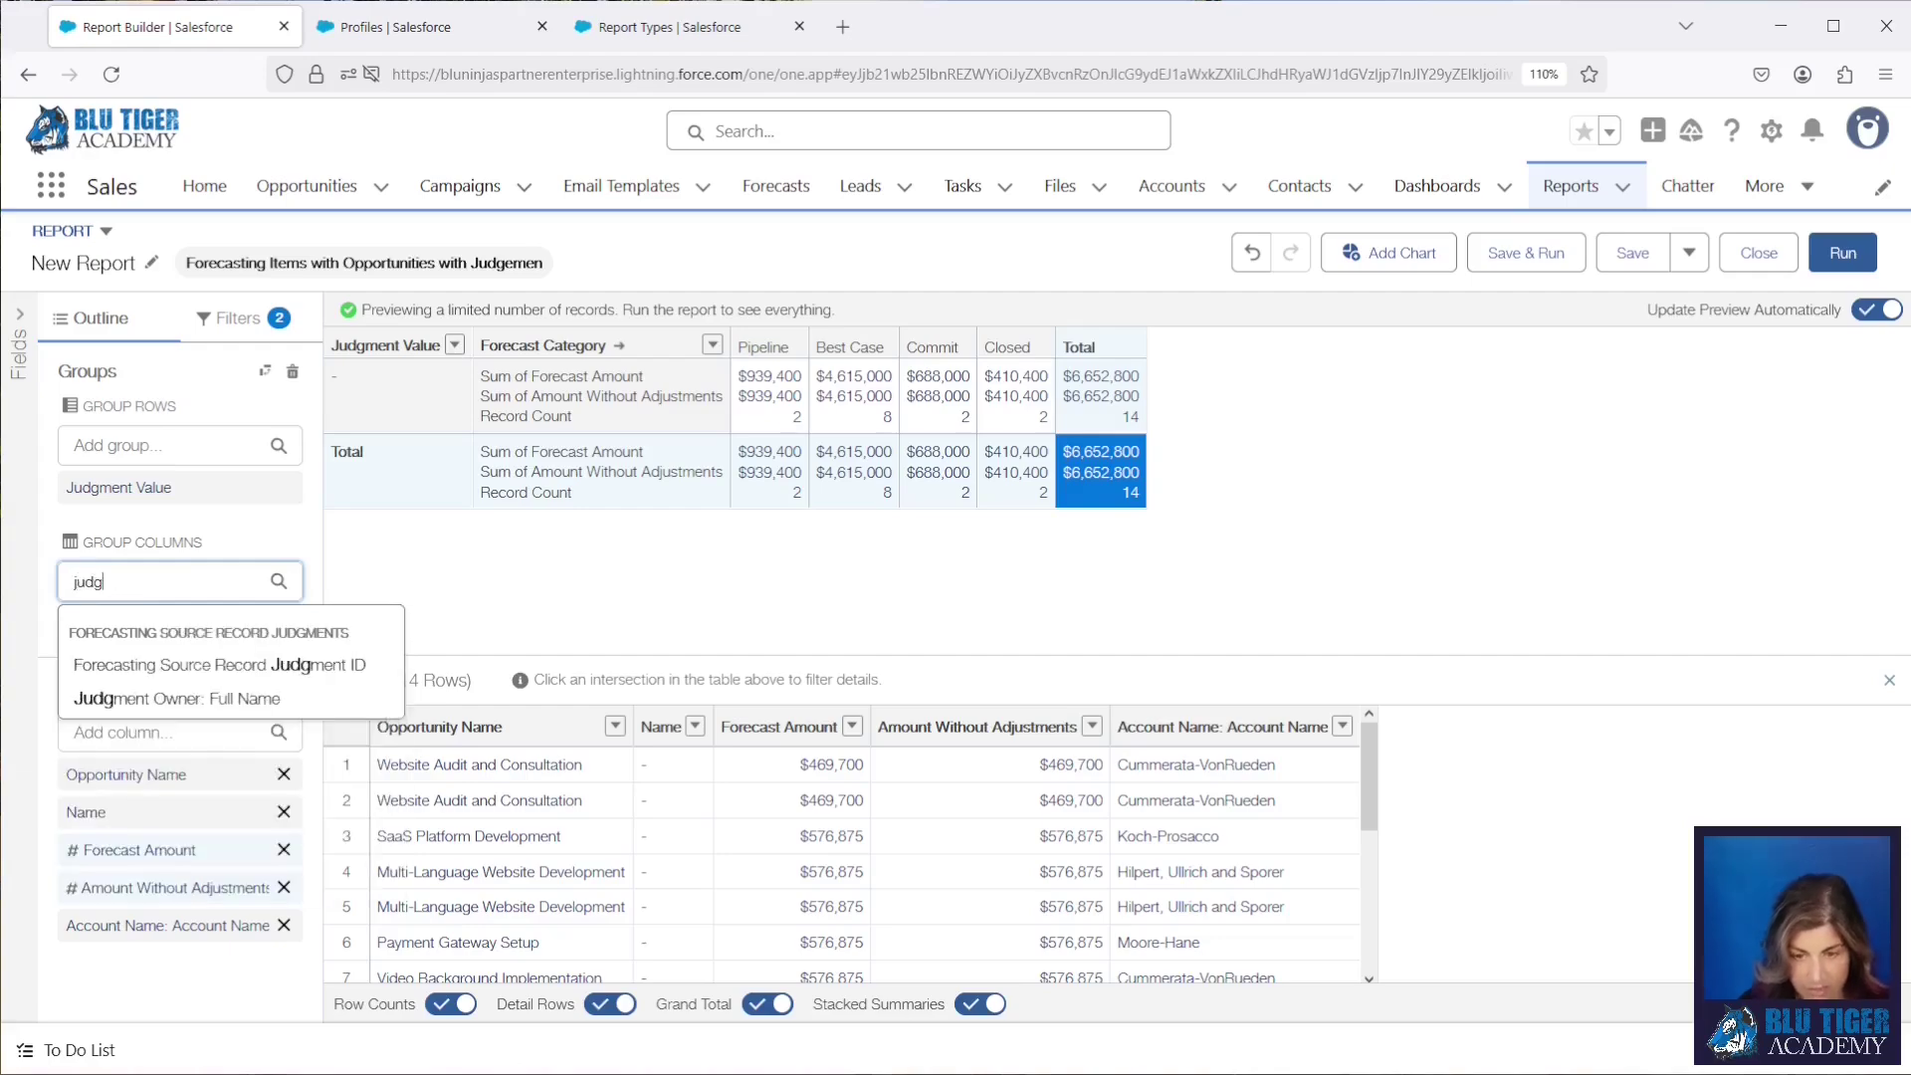
left_click(149, 697)
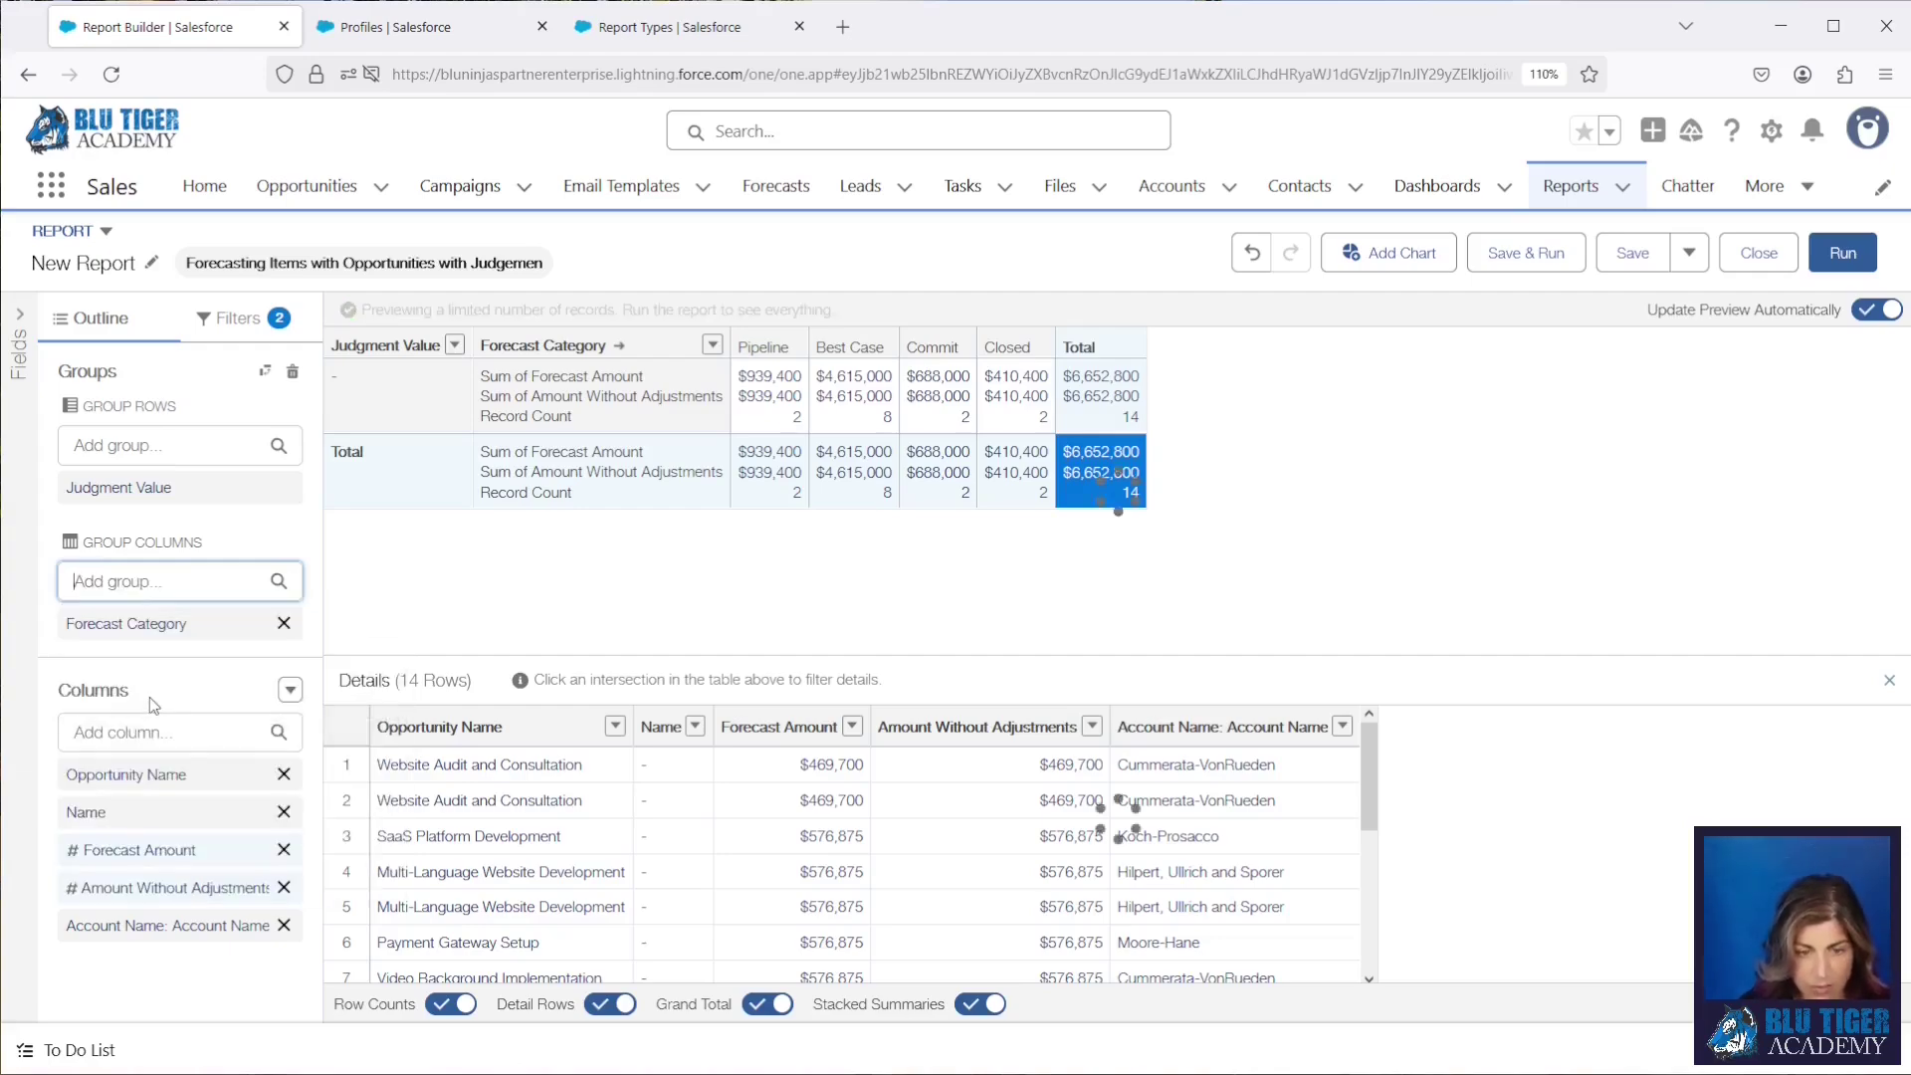
left_click(149, 729)
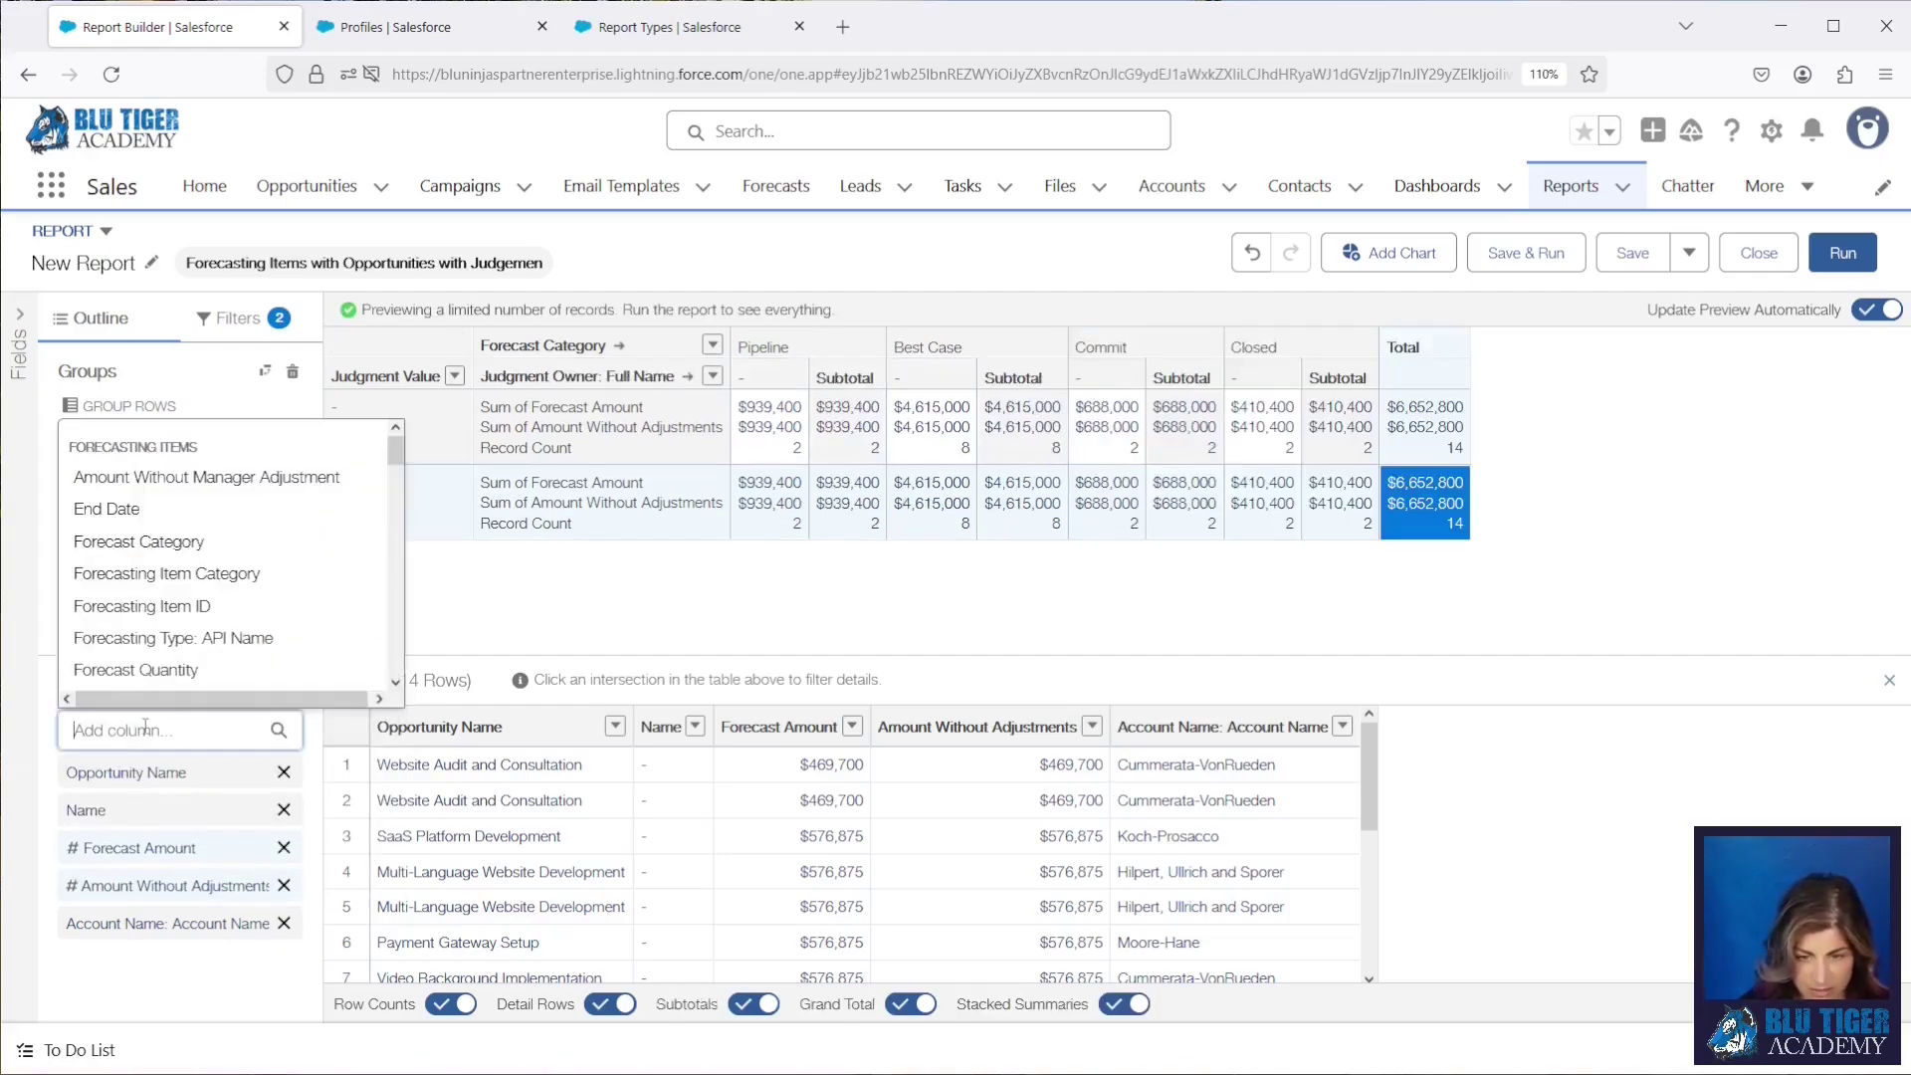
left_click_drag(395, 452, 397, 637)
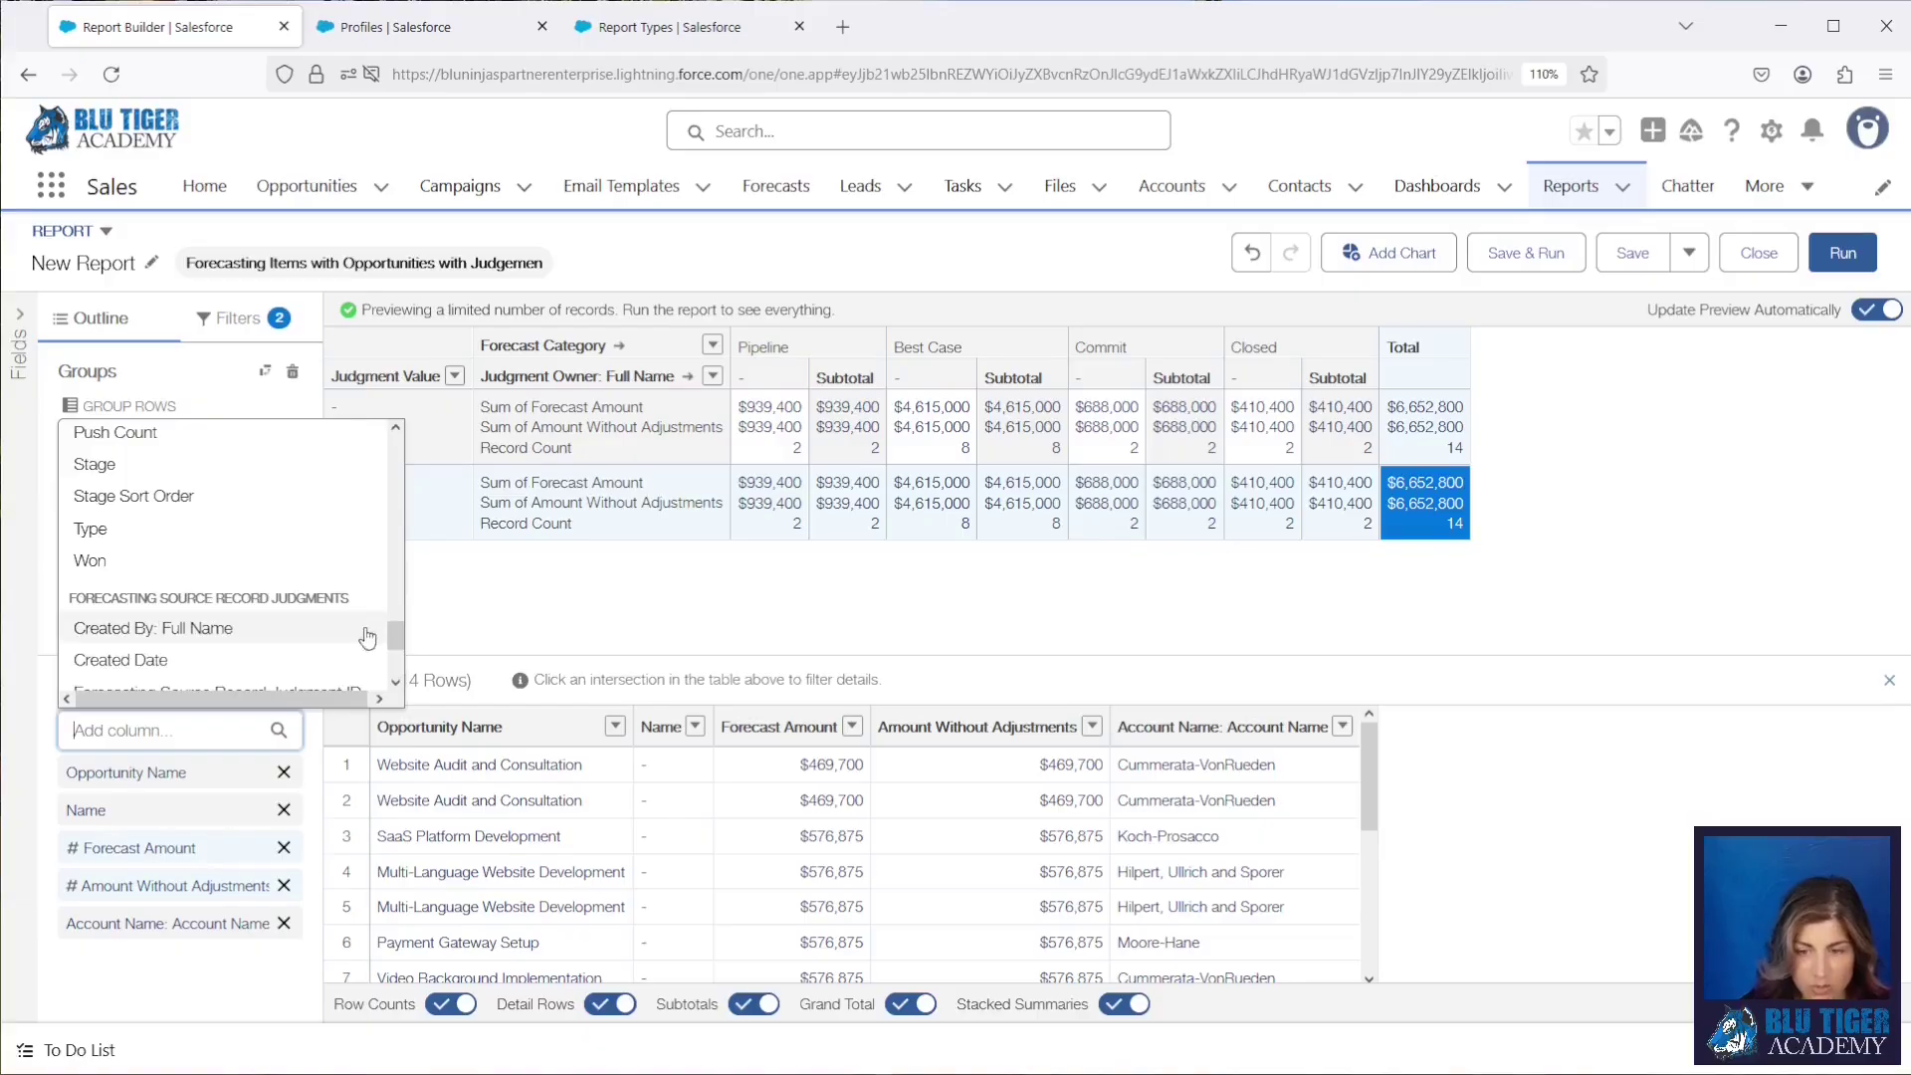
left_click_drag(397, 636, 401, 664)
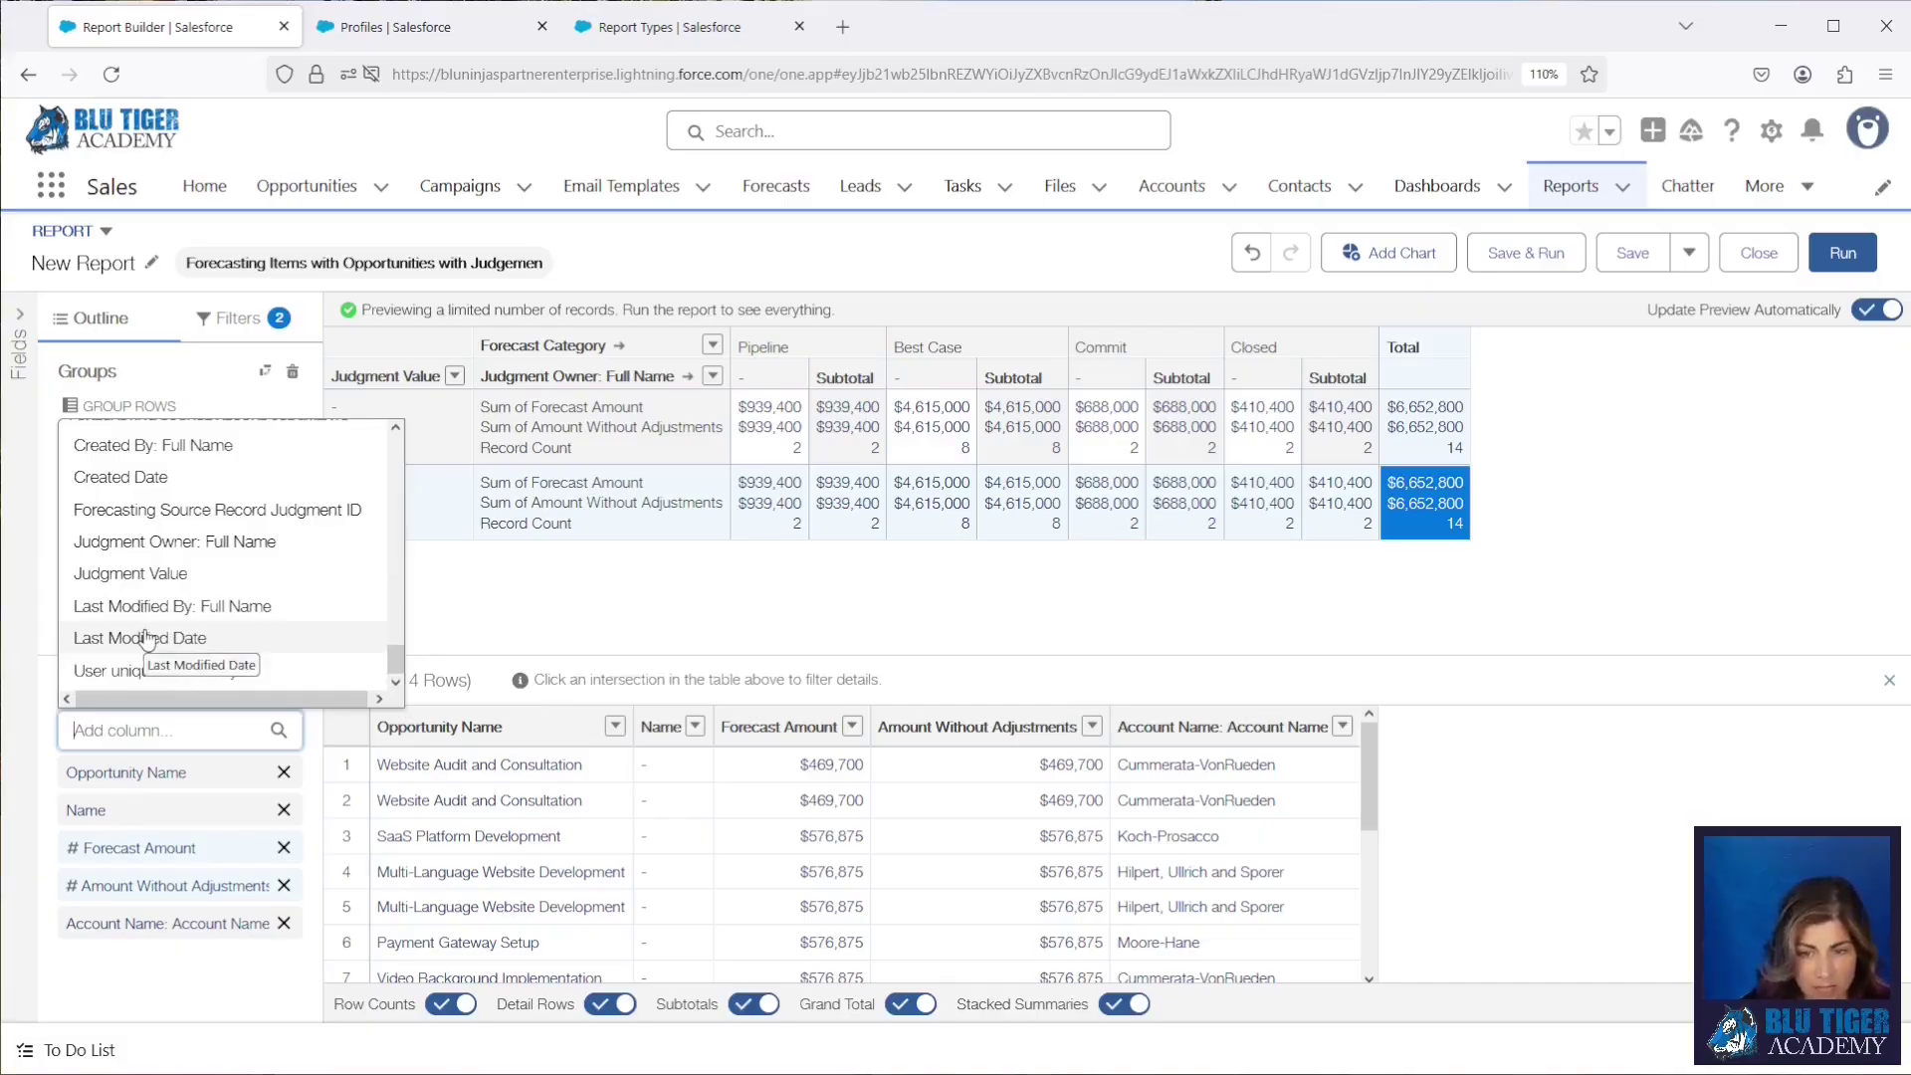
left_click(148, 638)
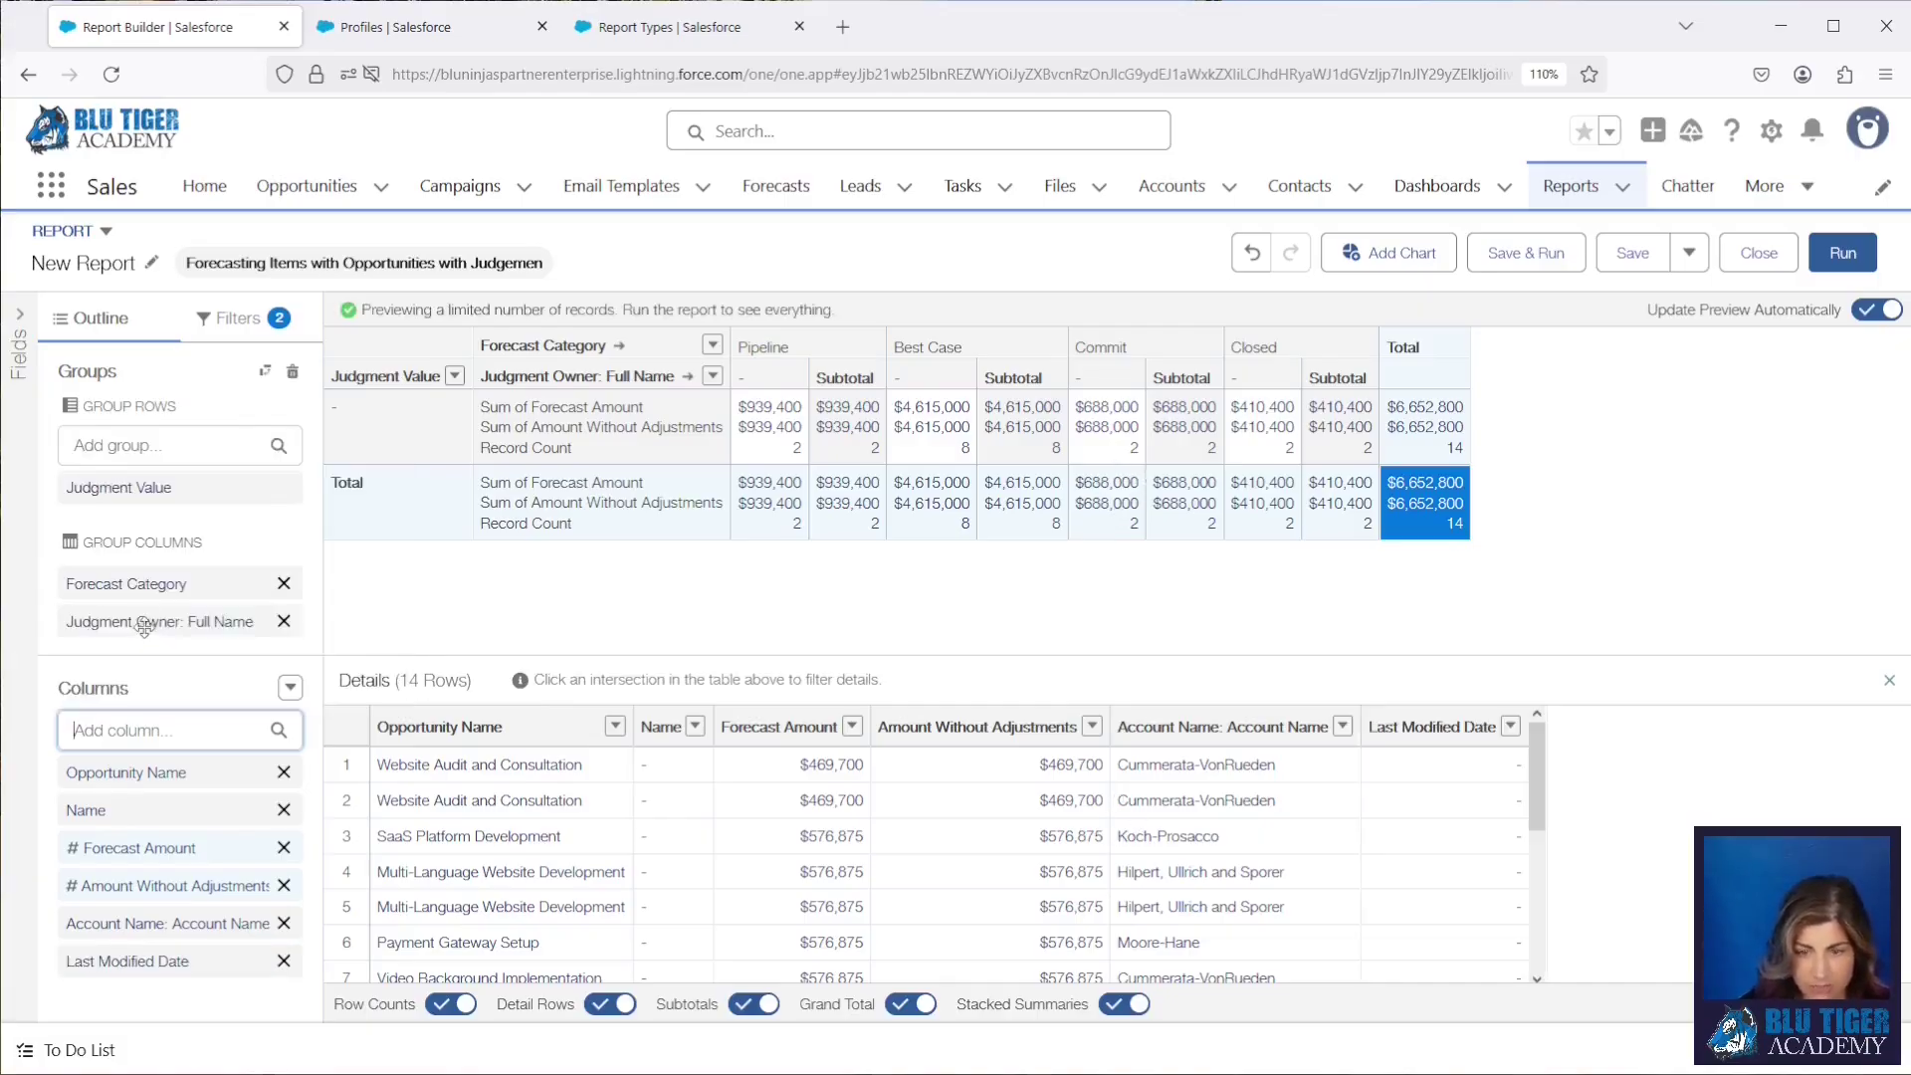
left_click_drag(145, 621, 179, 944)
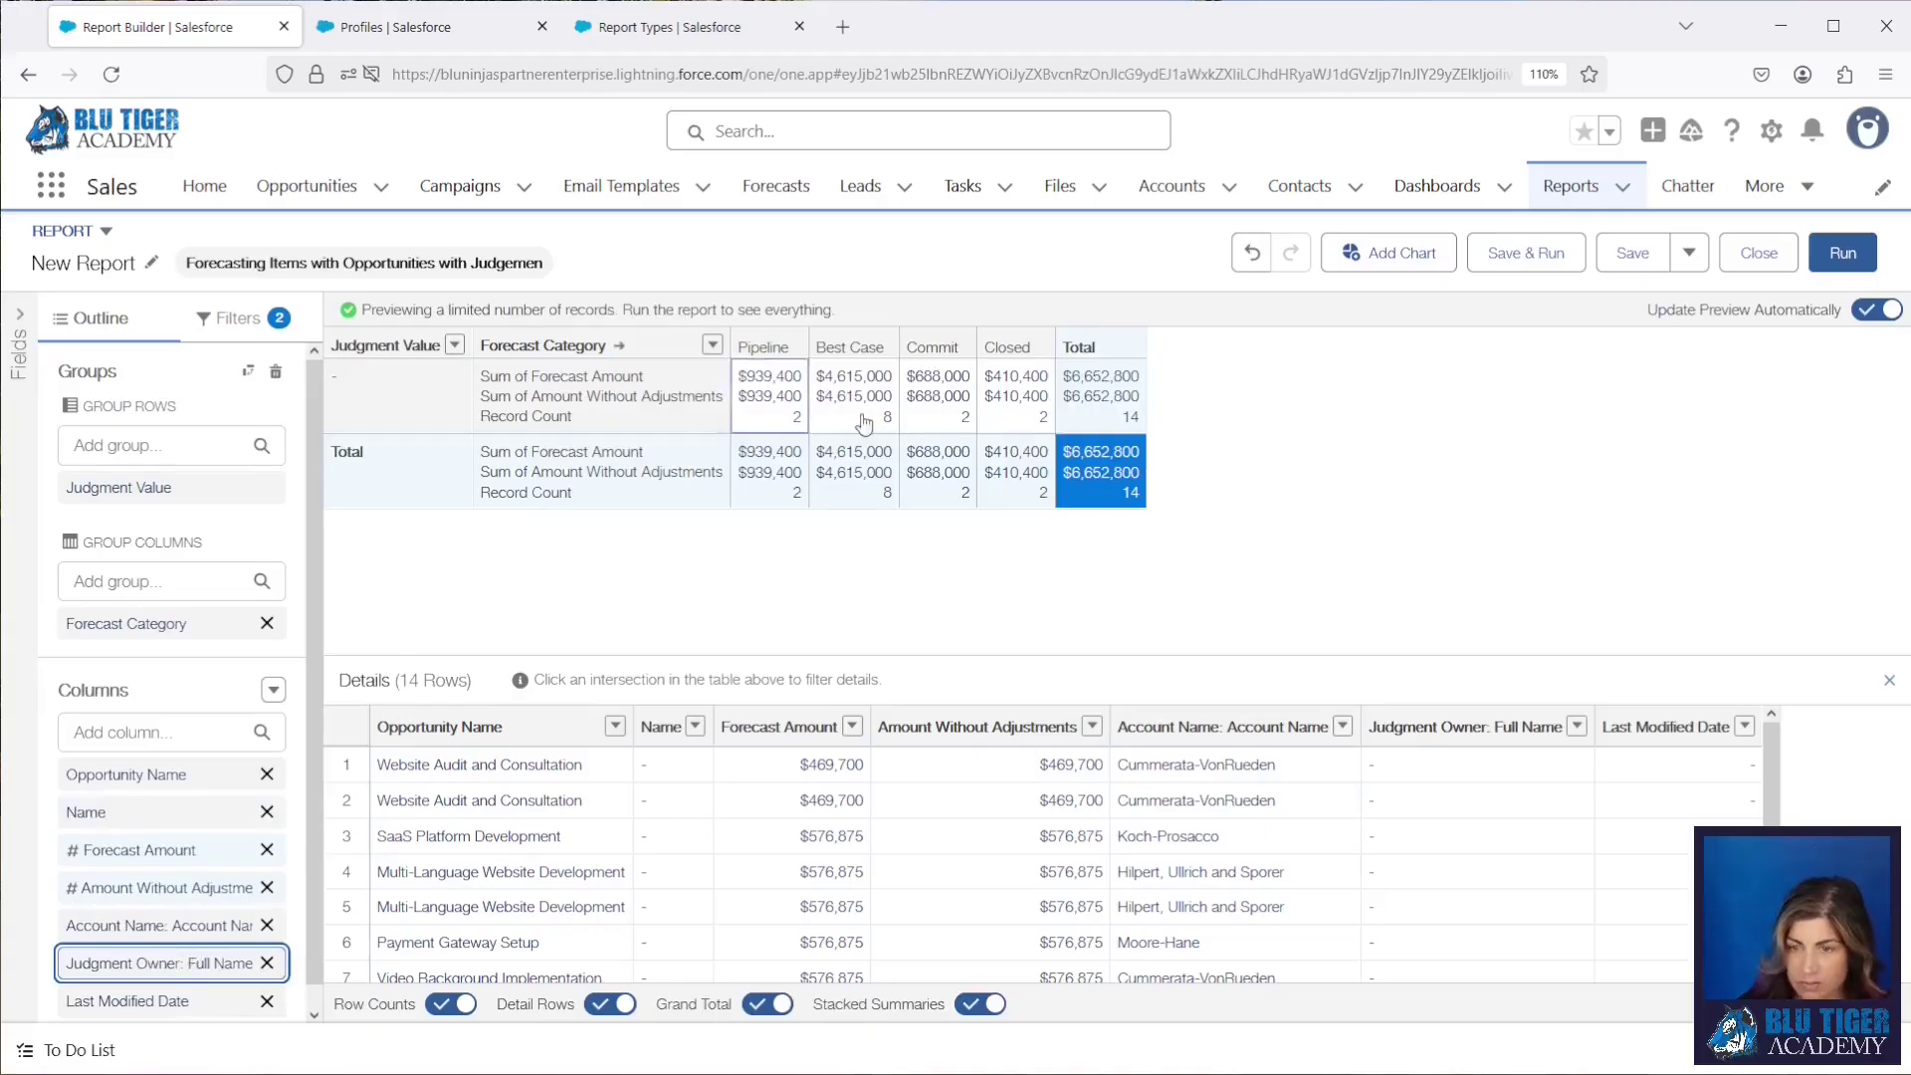
left_click(1502, 261)
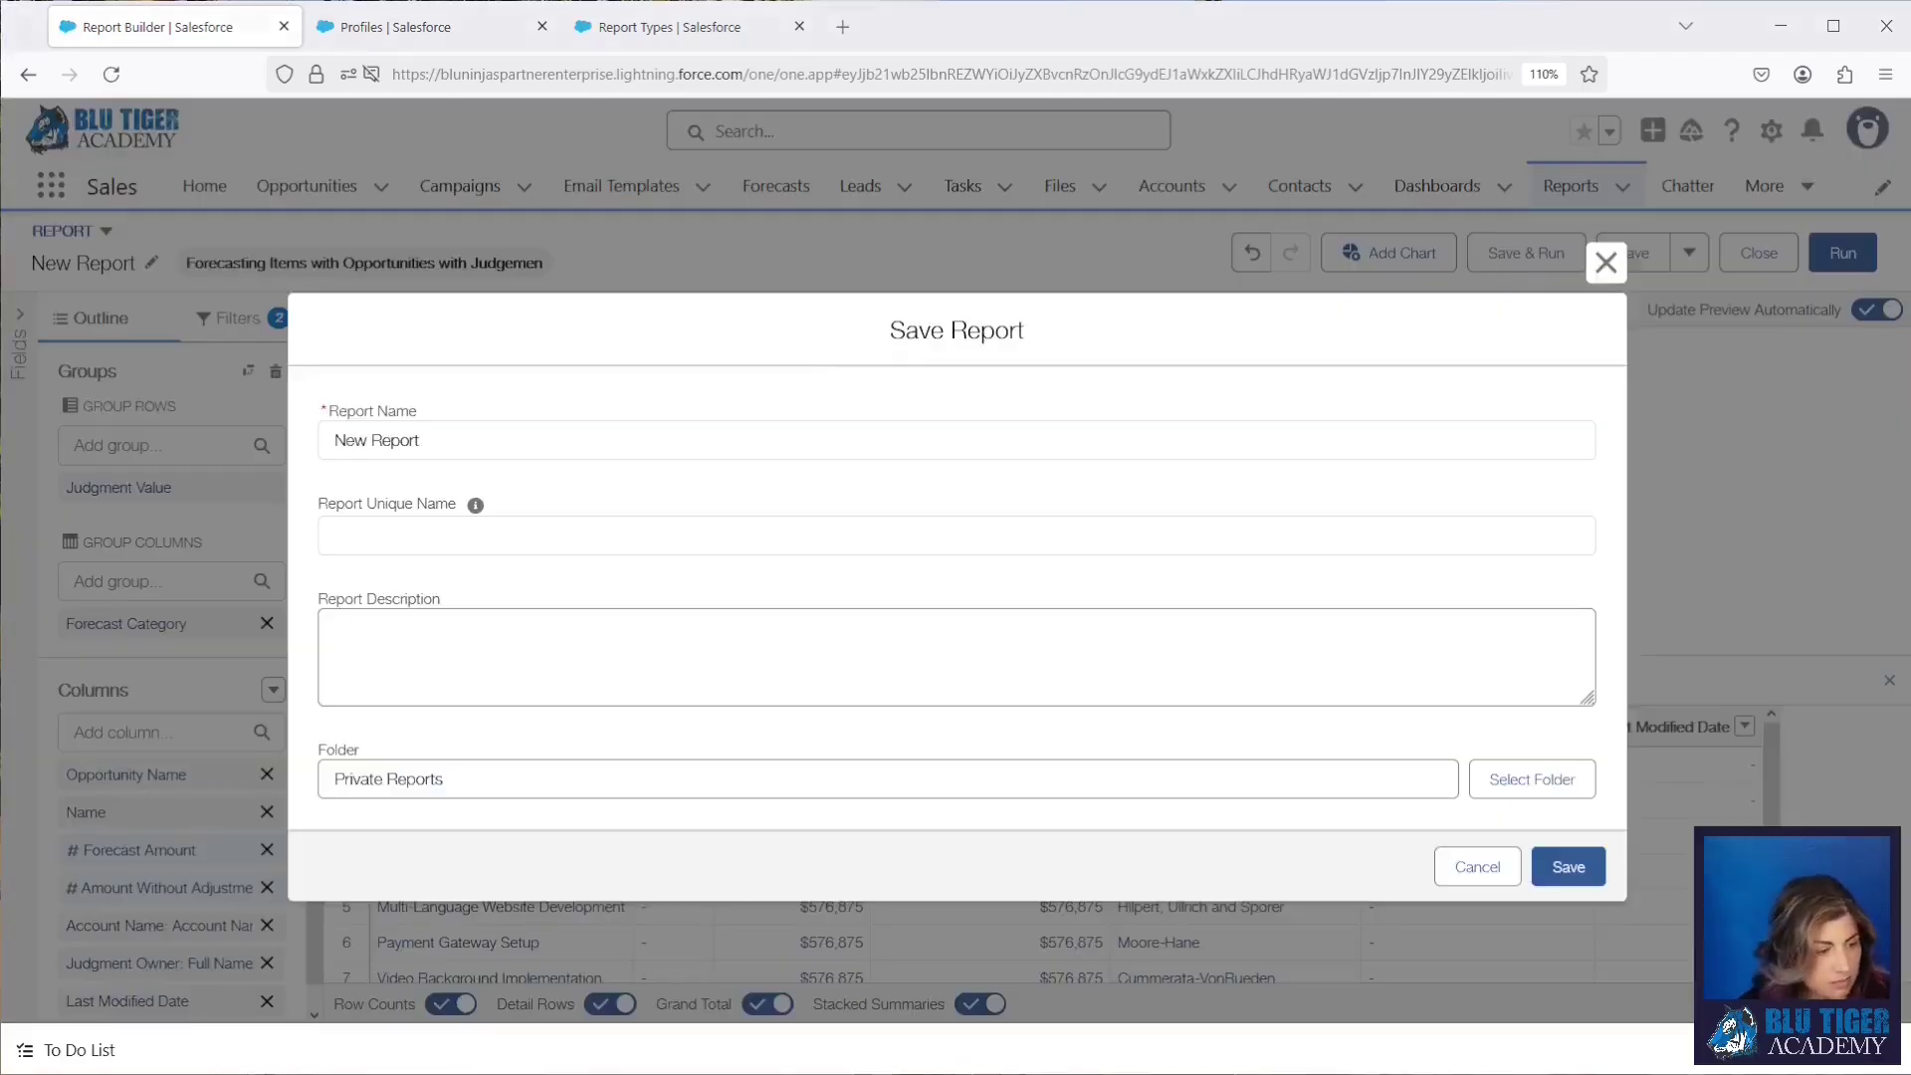
Step: Replace 'New Report' with 'Manager Judgement Reporting vs Pipeline' and save the report
left_click(507, 438)
key("ctrl+a")
type("Manager Judgement Reporting vs Pipeline")
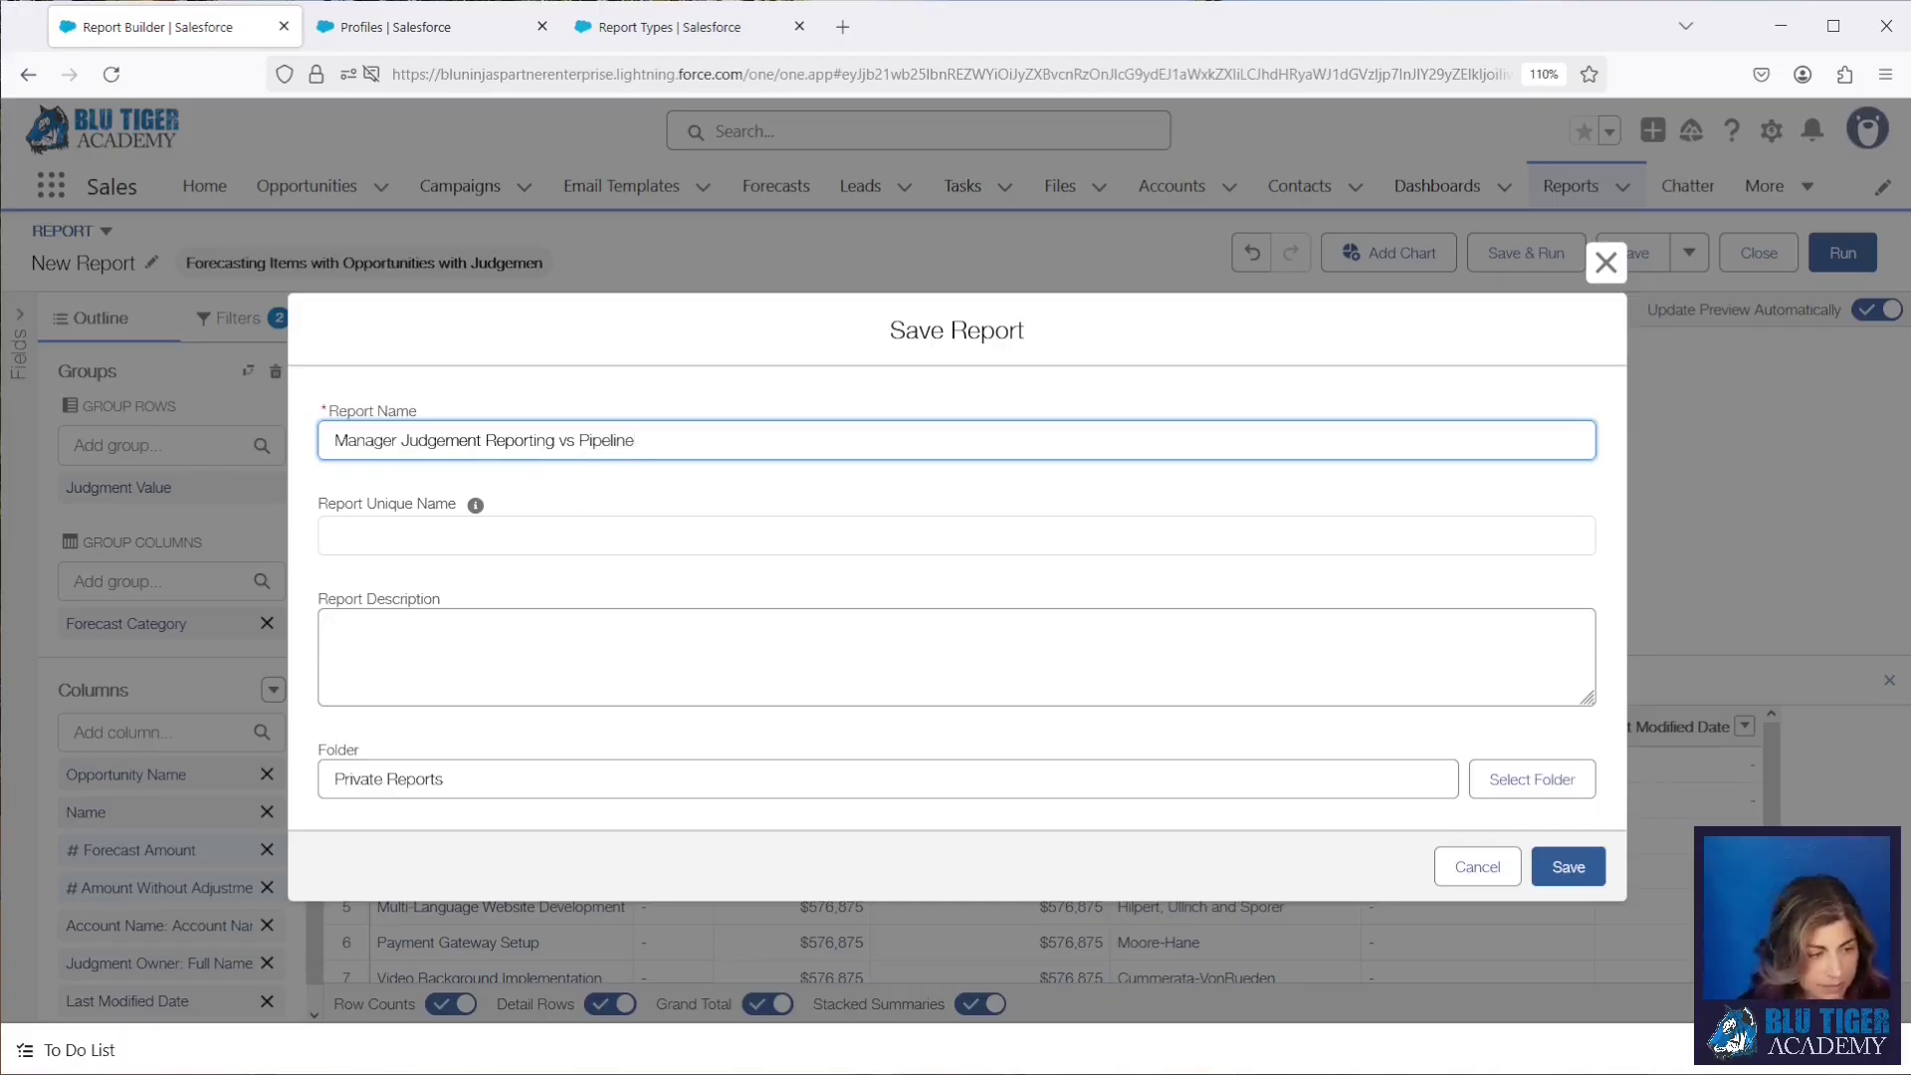
left_click(1568, 866)
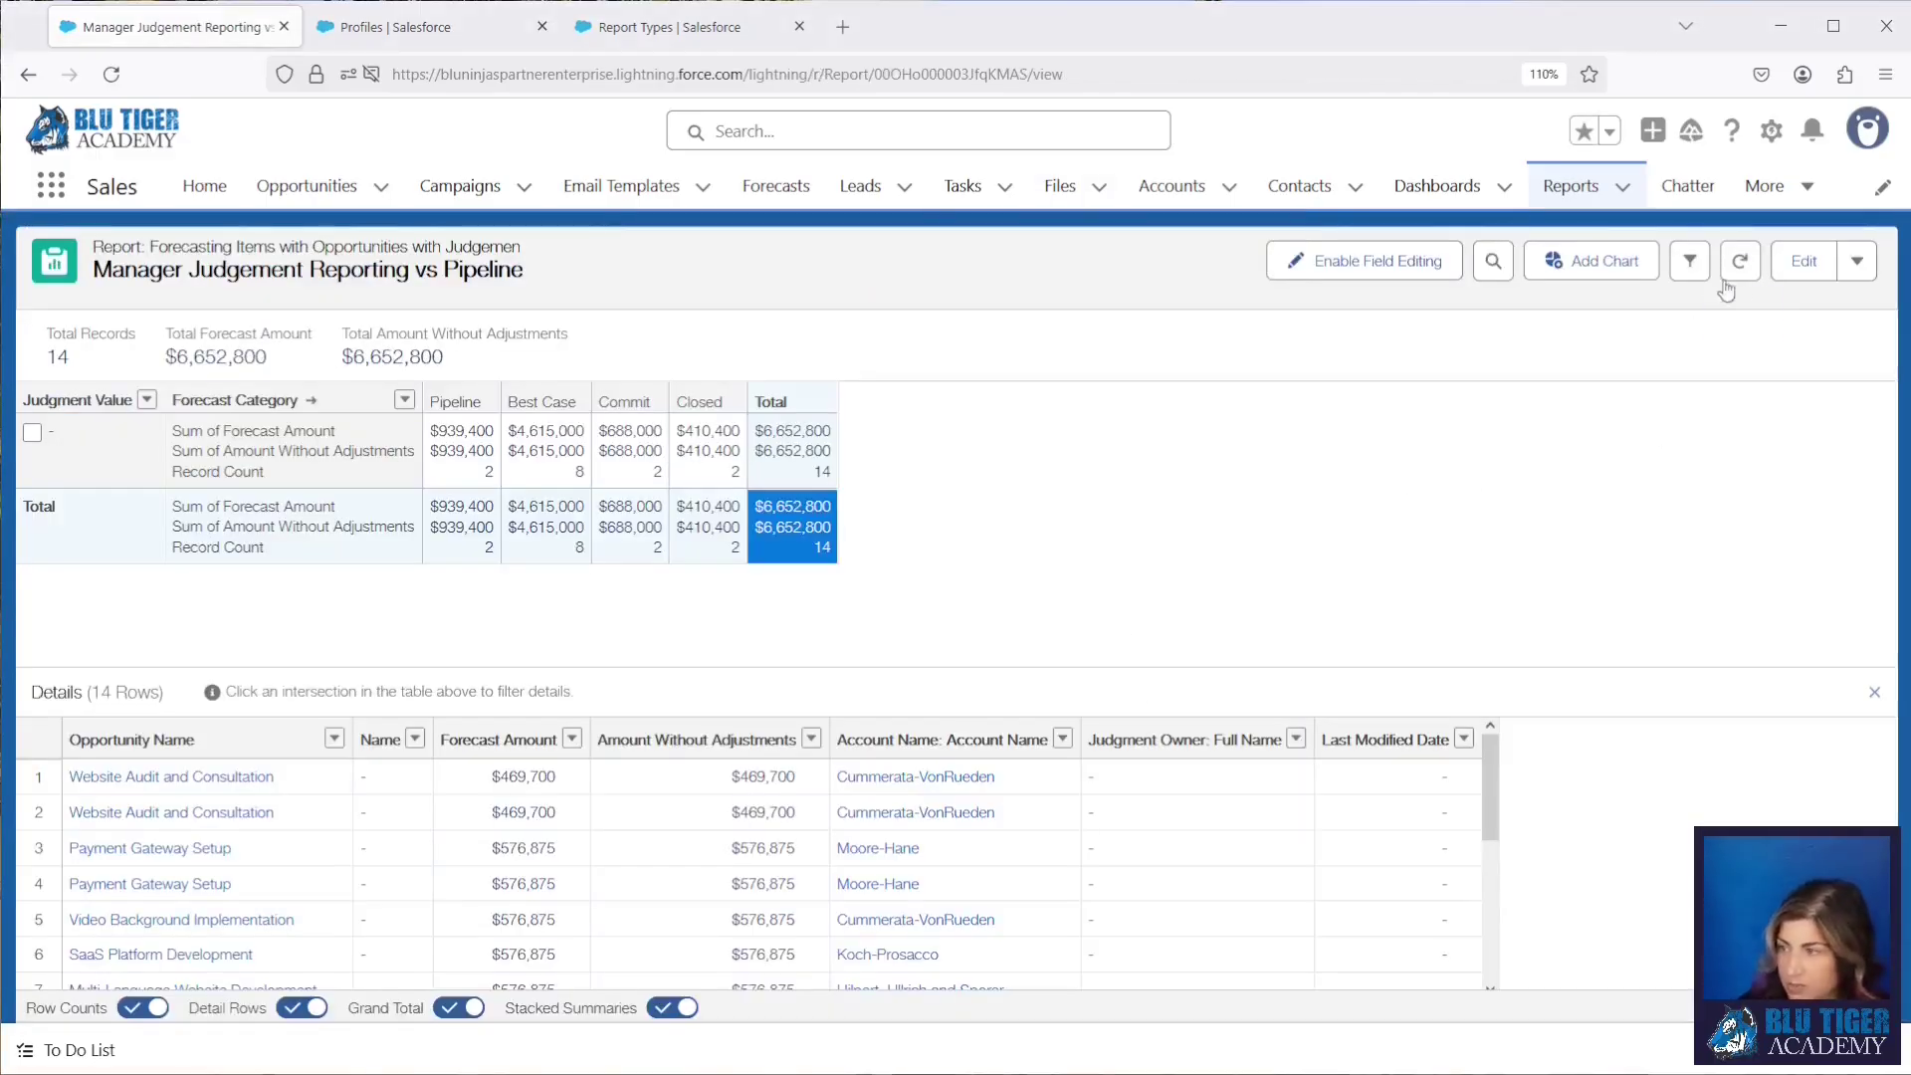
Step: Change the Show Me filter to 'All forecasting items', raising the report to 126 records
left_click(1689, 261)
left_click(1686, 403)
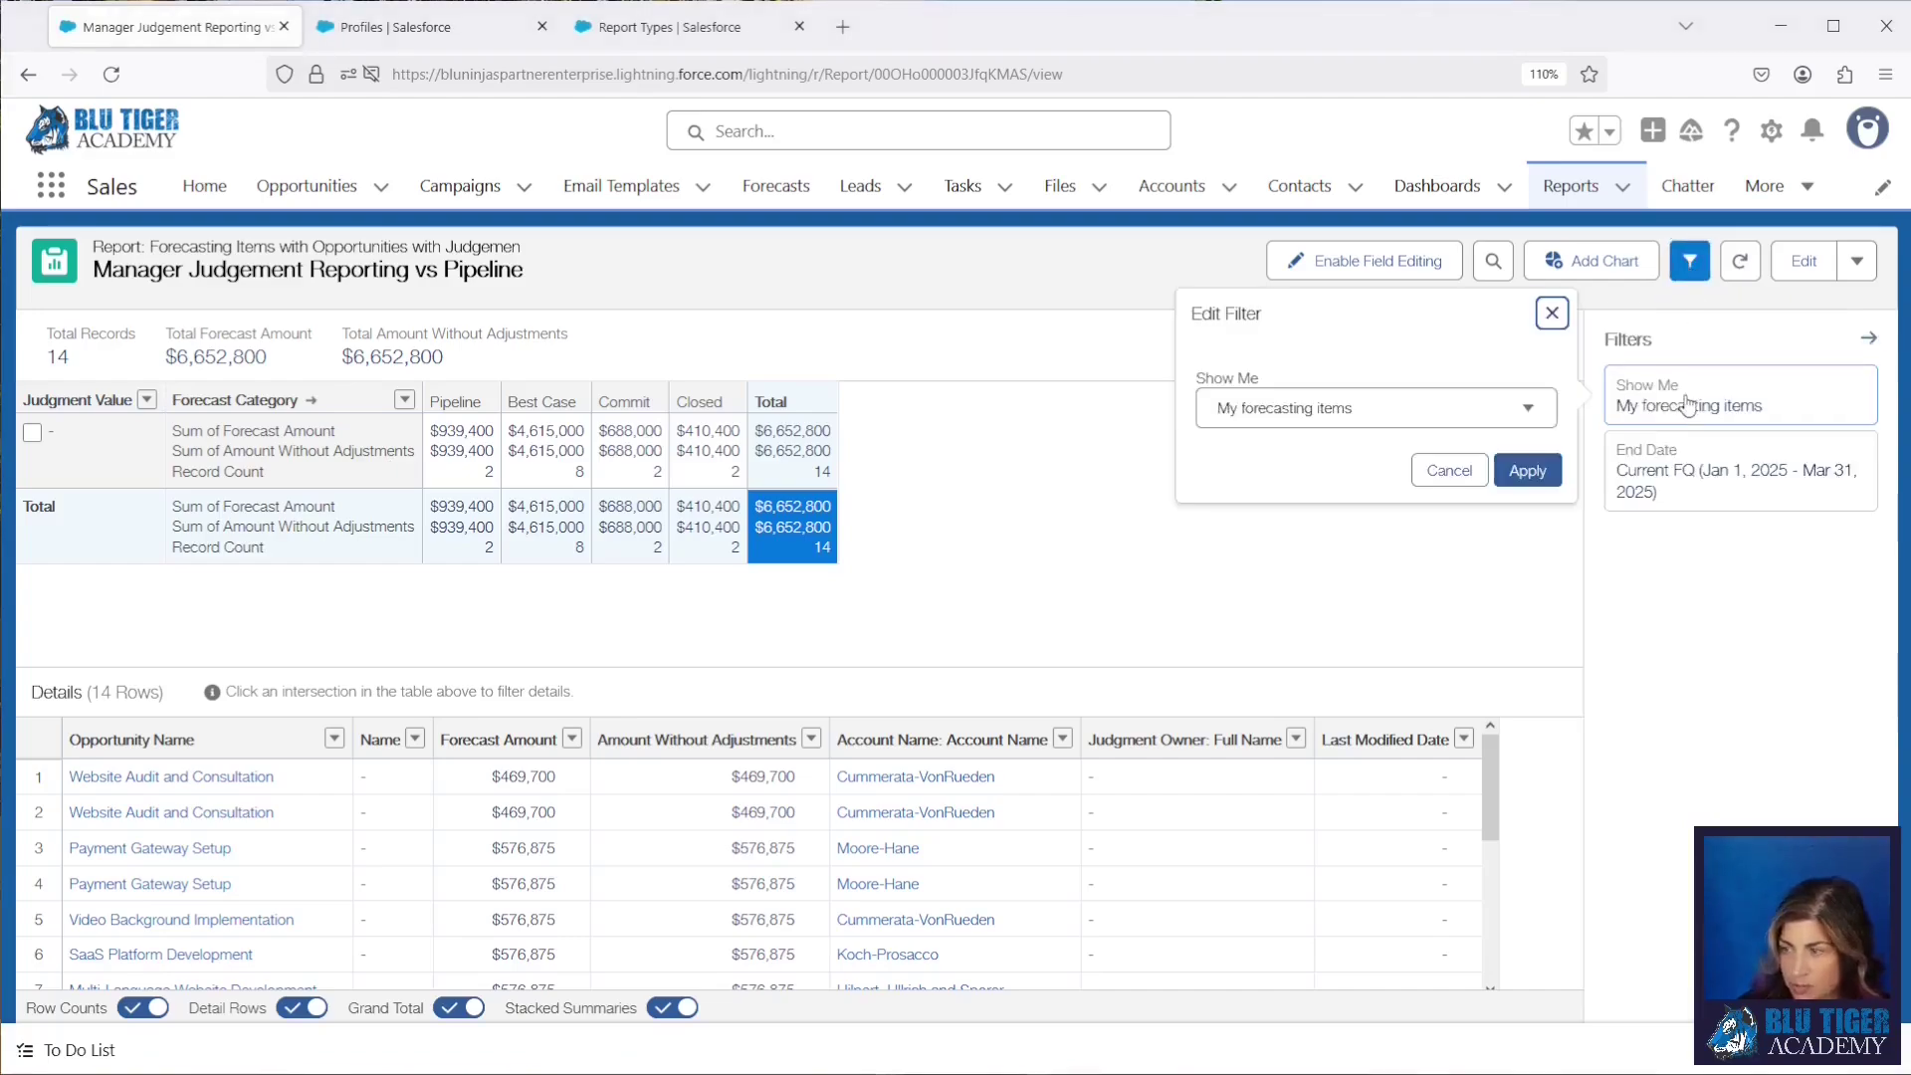
left_click(1354, 409)
left_click(1334, 547)
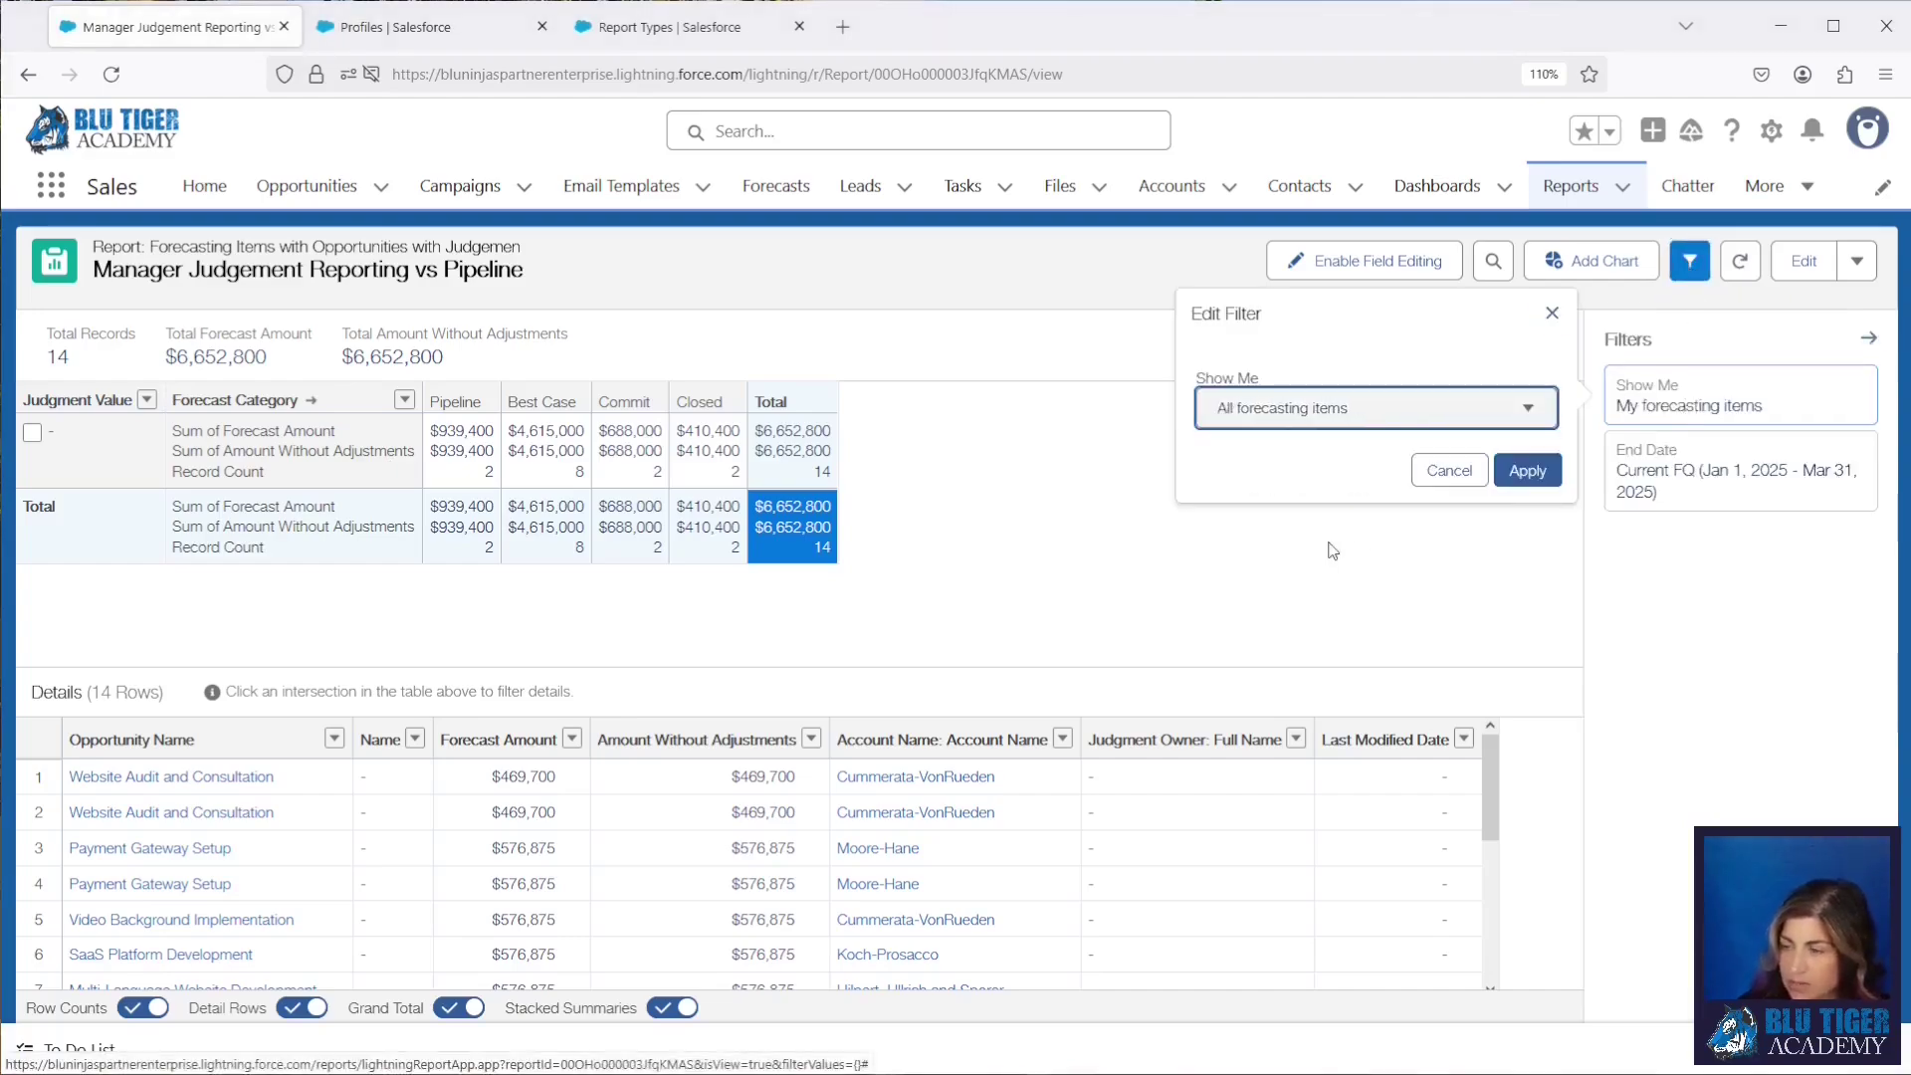
left_click(1523, 478)
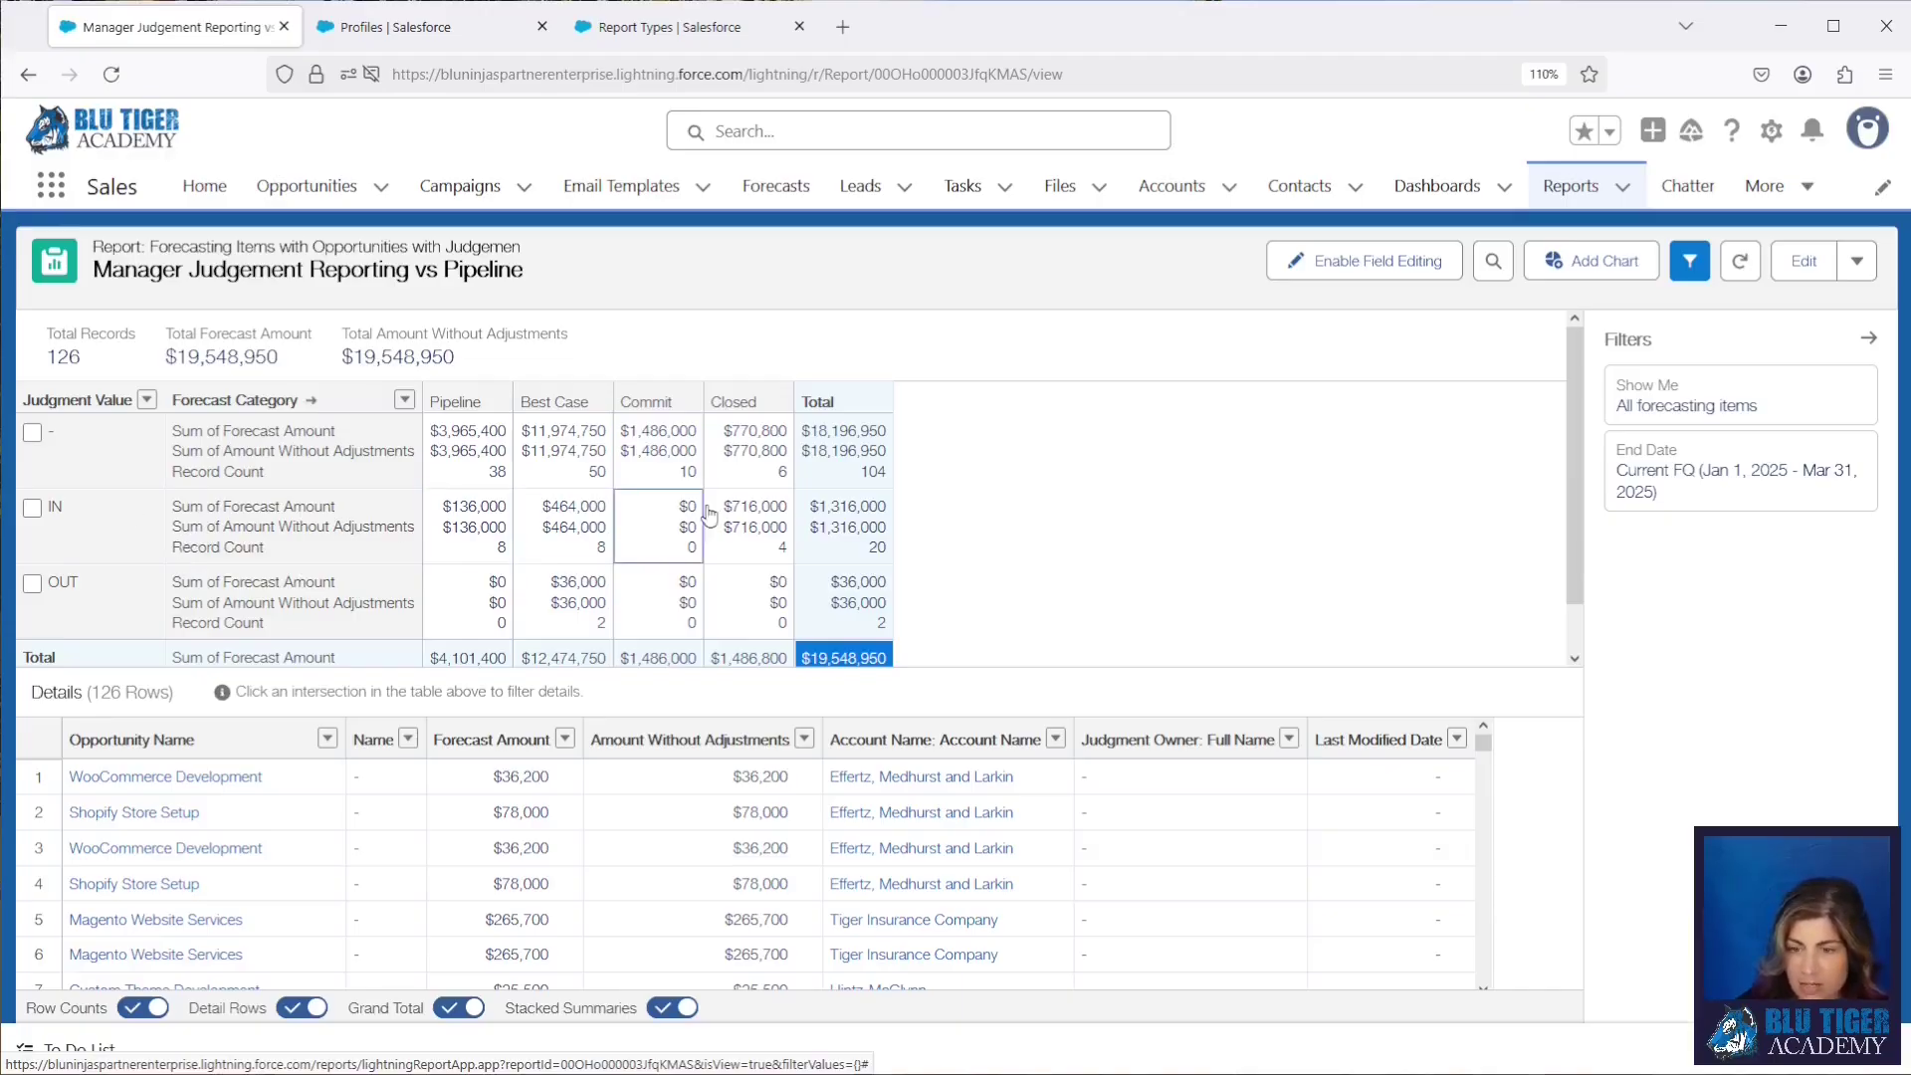
left_click(1801, 262)
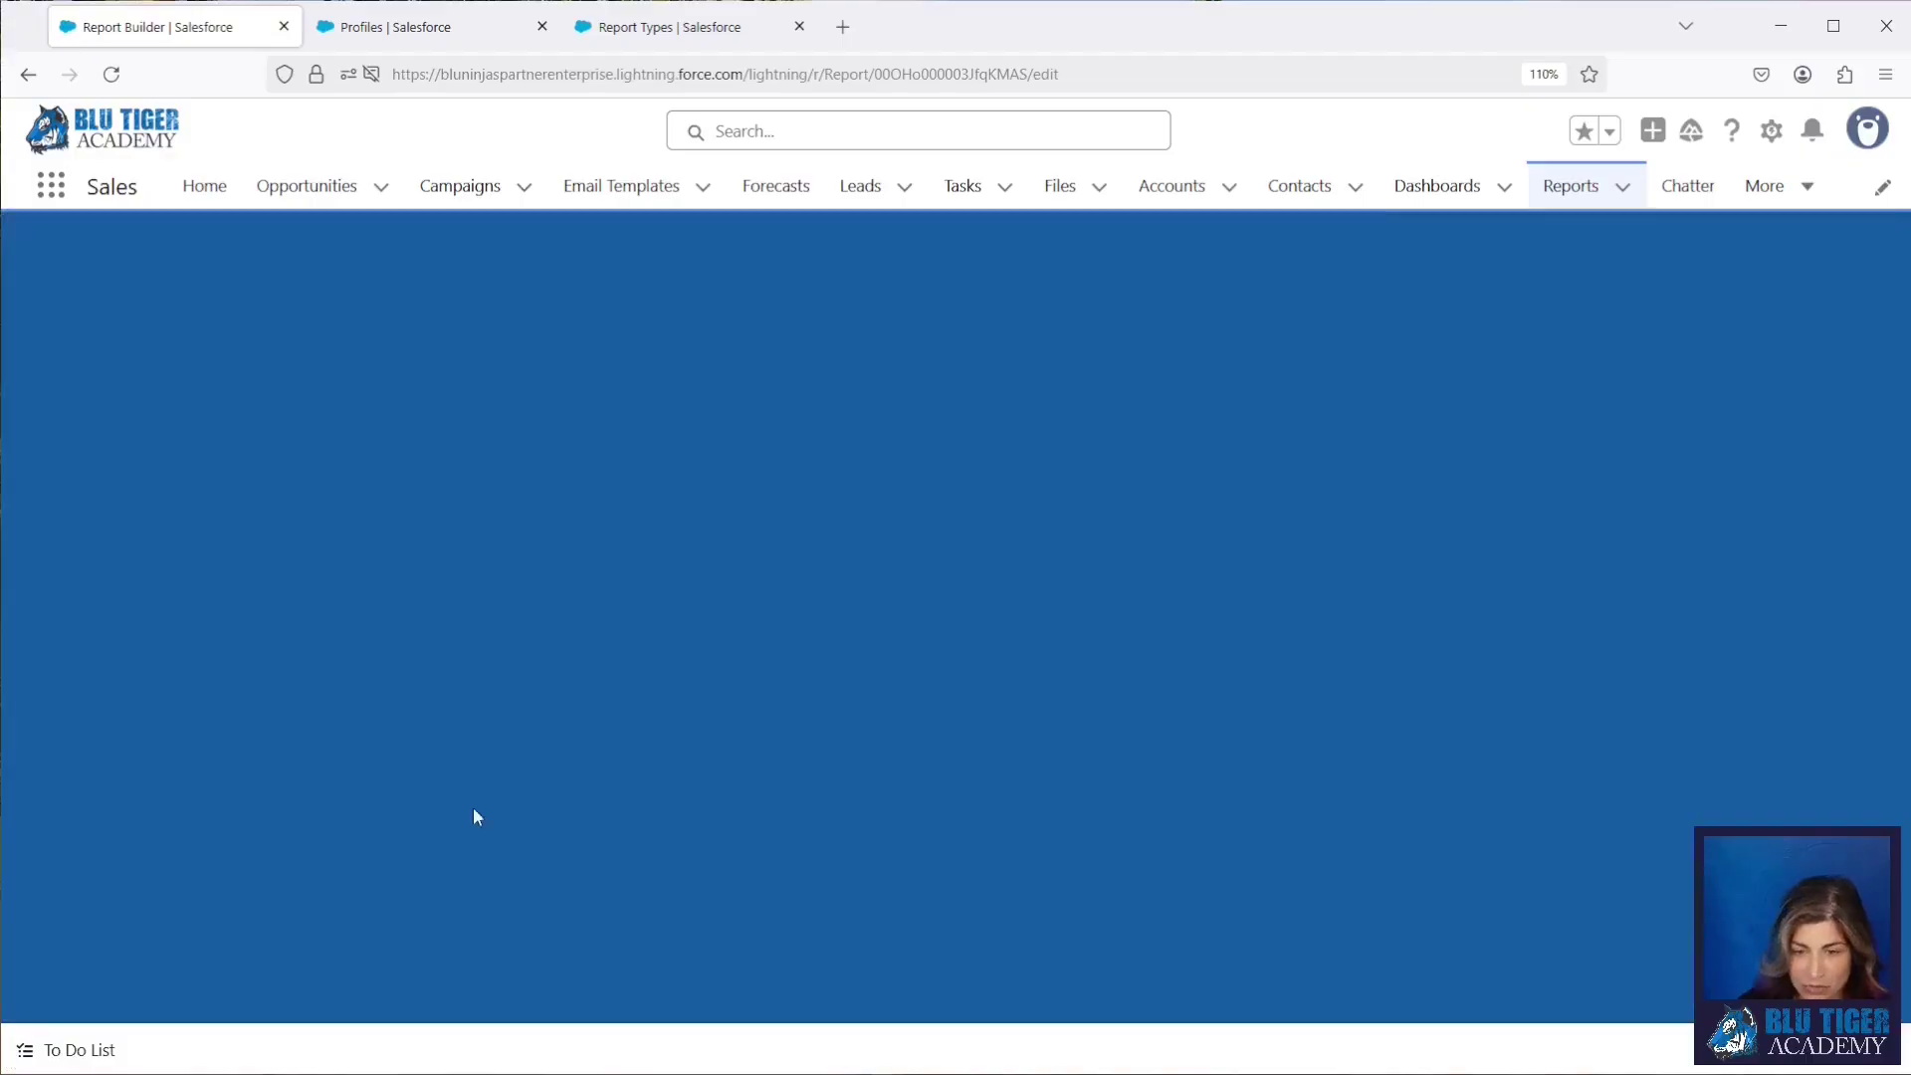
Step: Group rows by Judgment Owner: Full Name above Judgment Value, save and run, and hide detail rows
scroll(148, 932, "down", 1)
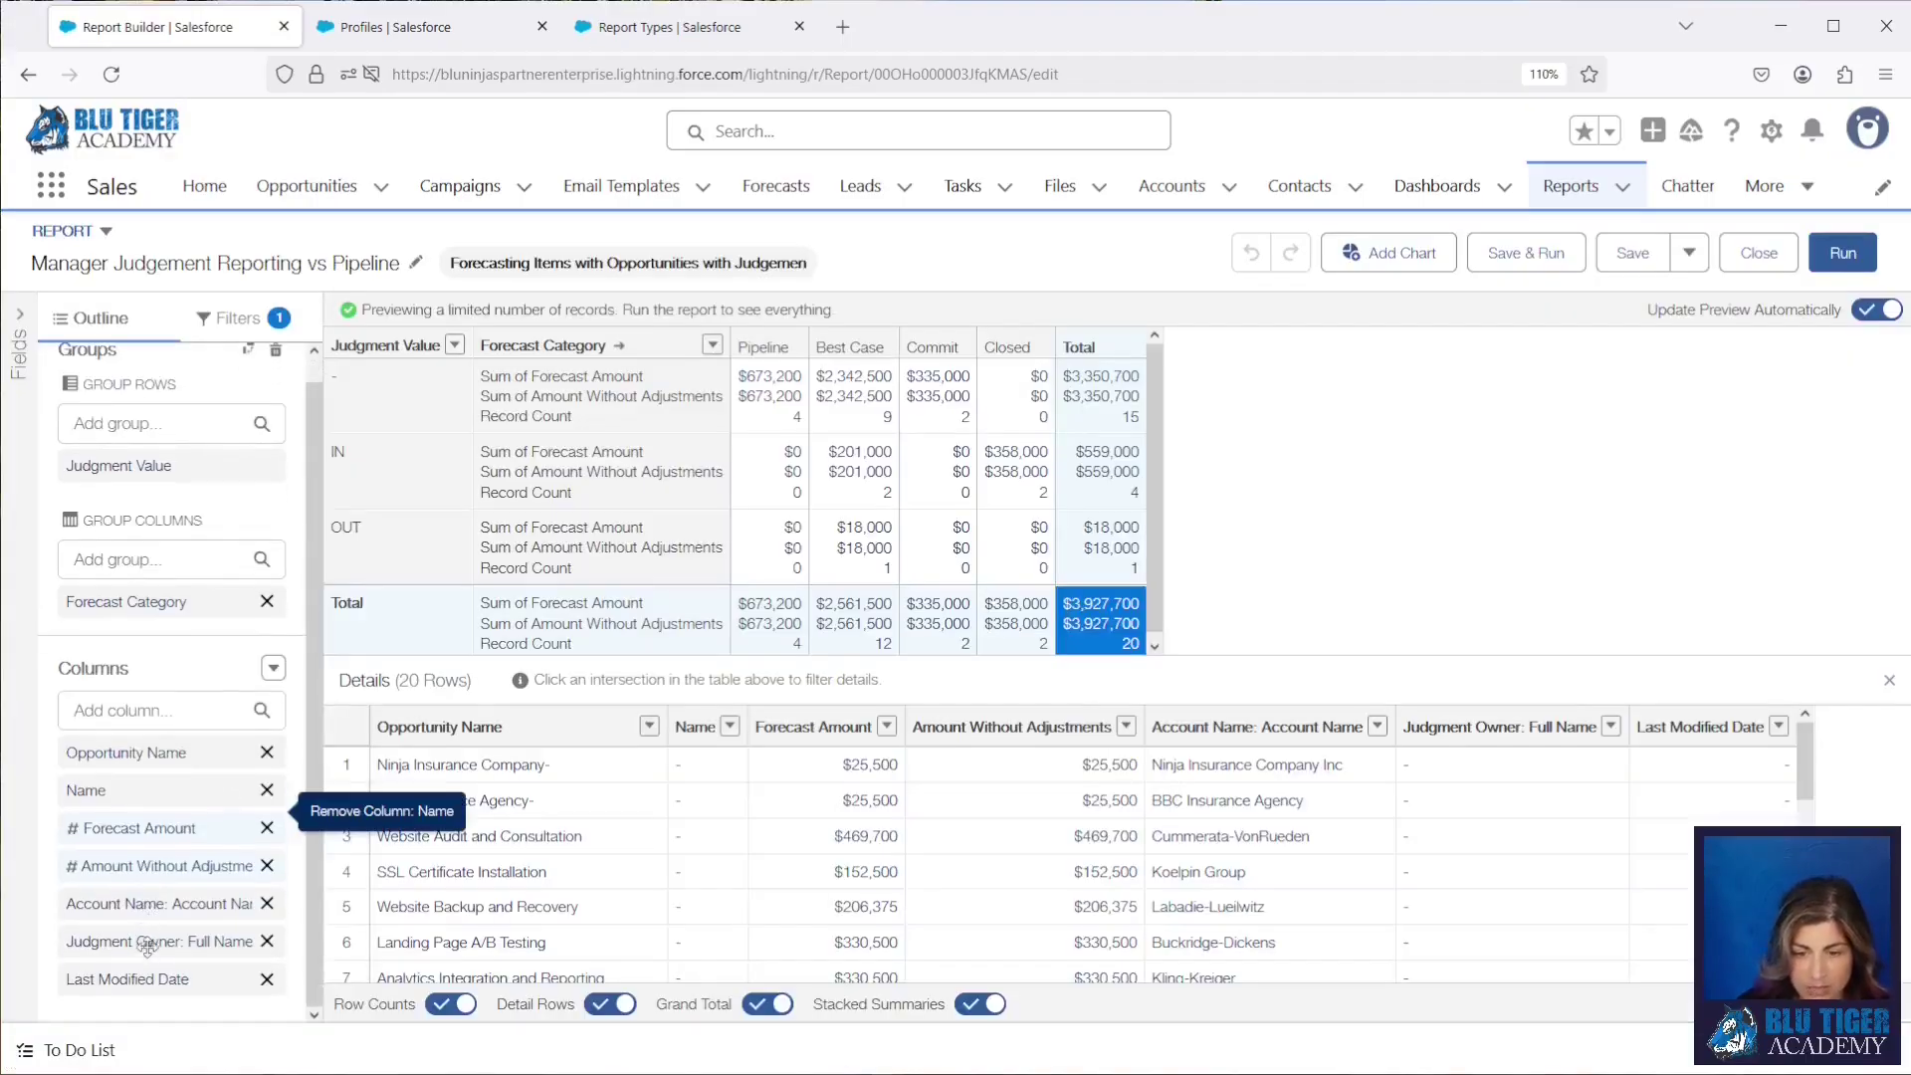
left_click_drag(128, 941, 155, 463)
left_click(1526, 252)
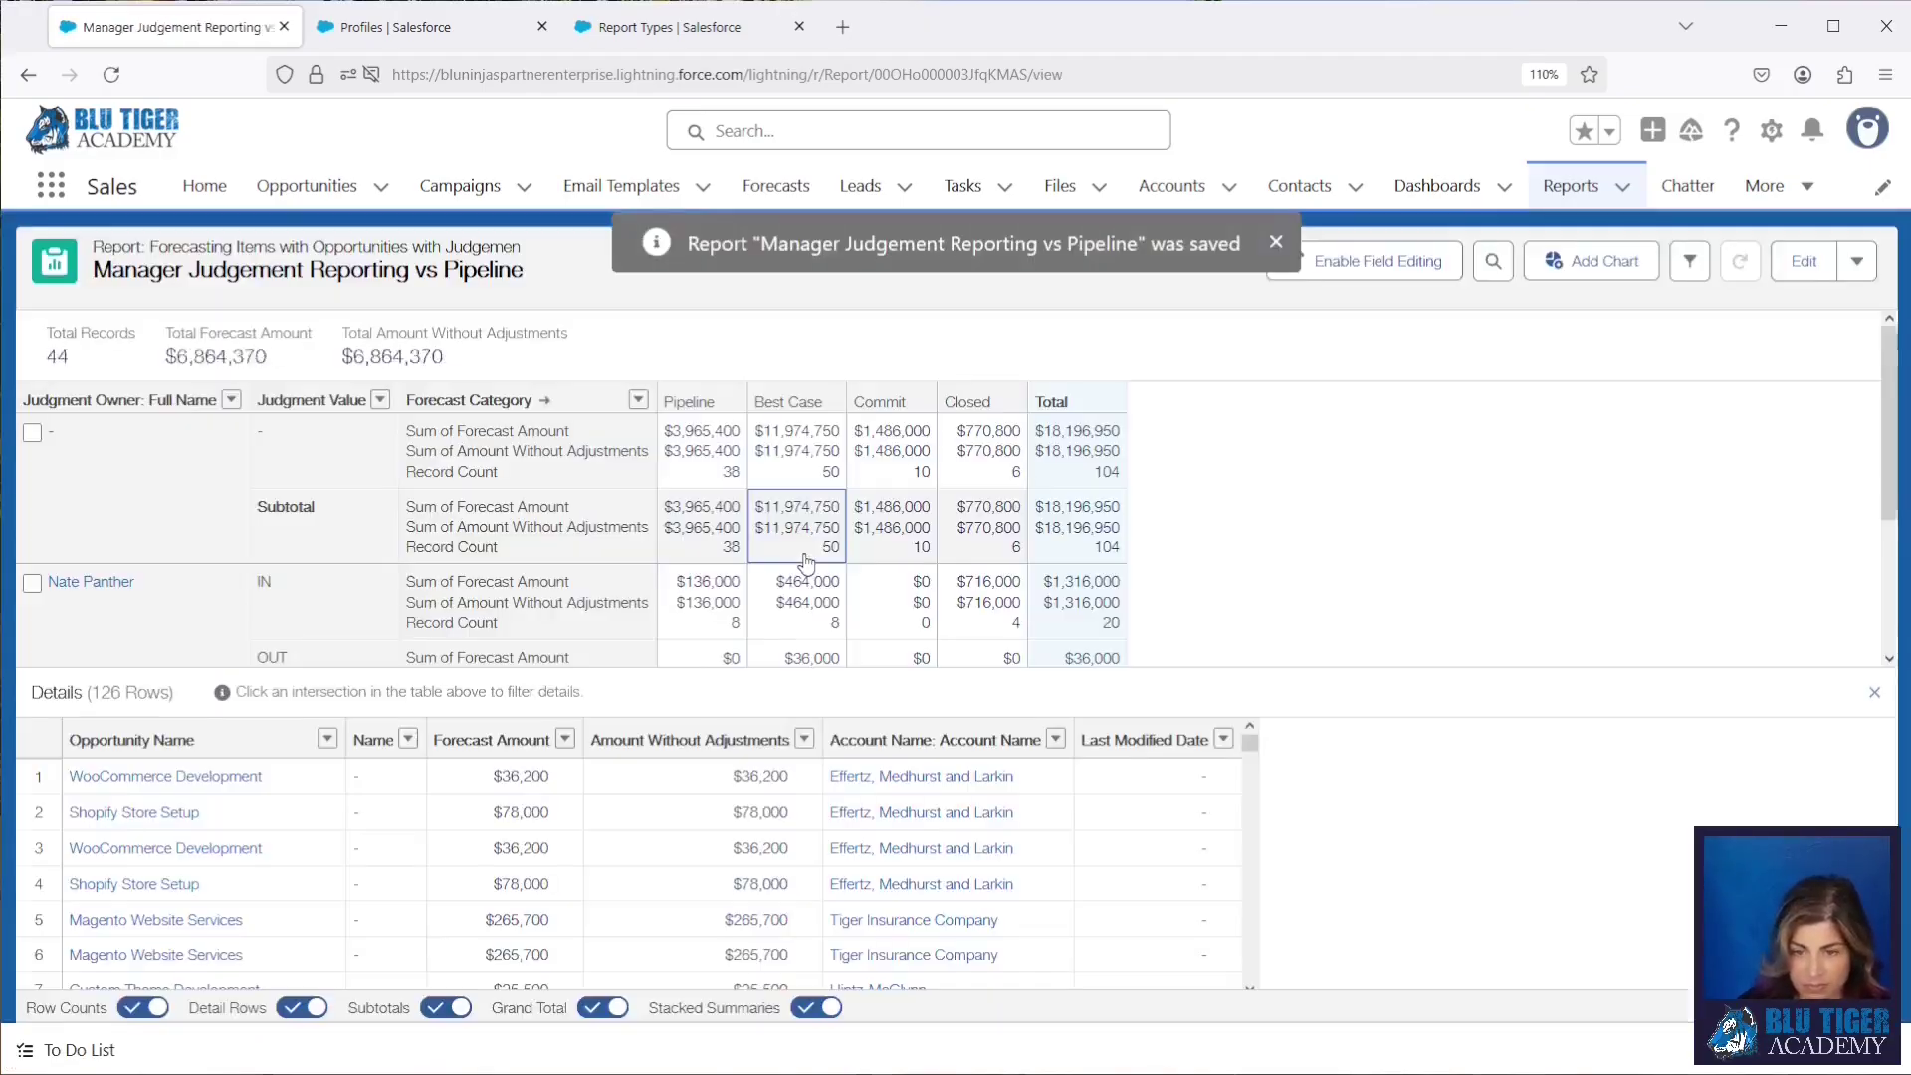
left_click(1874, 692)
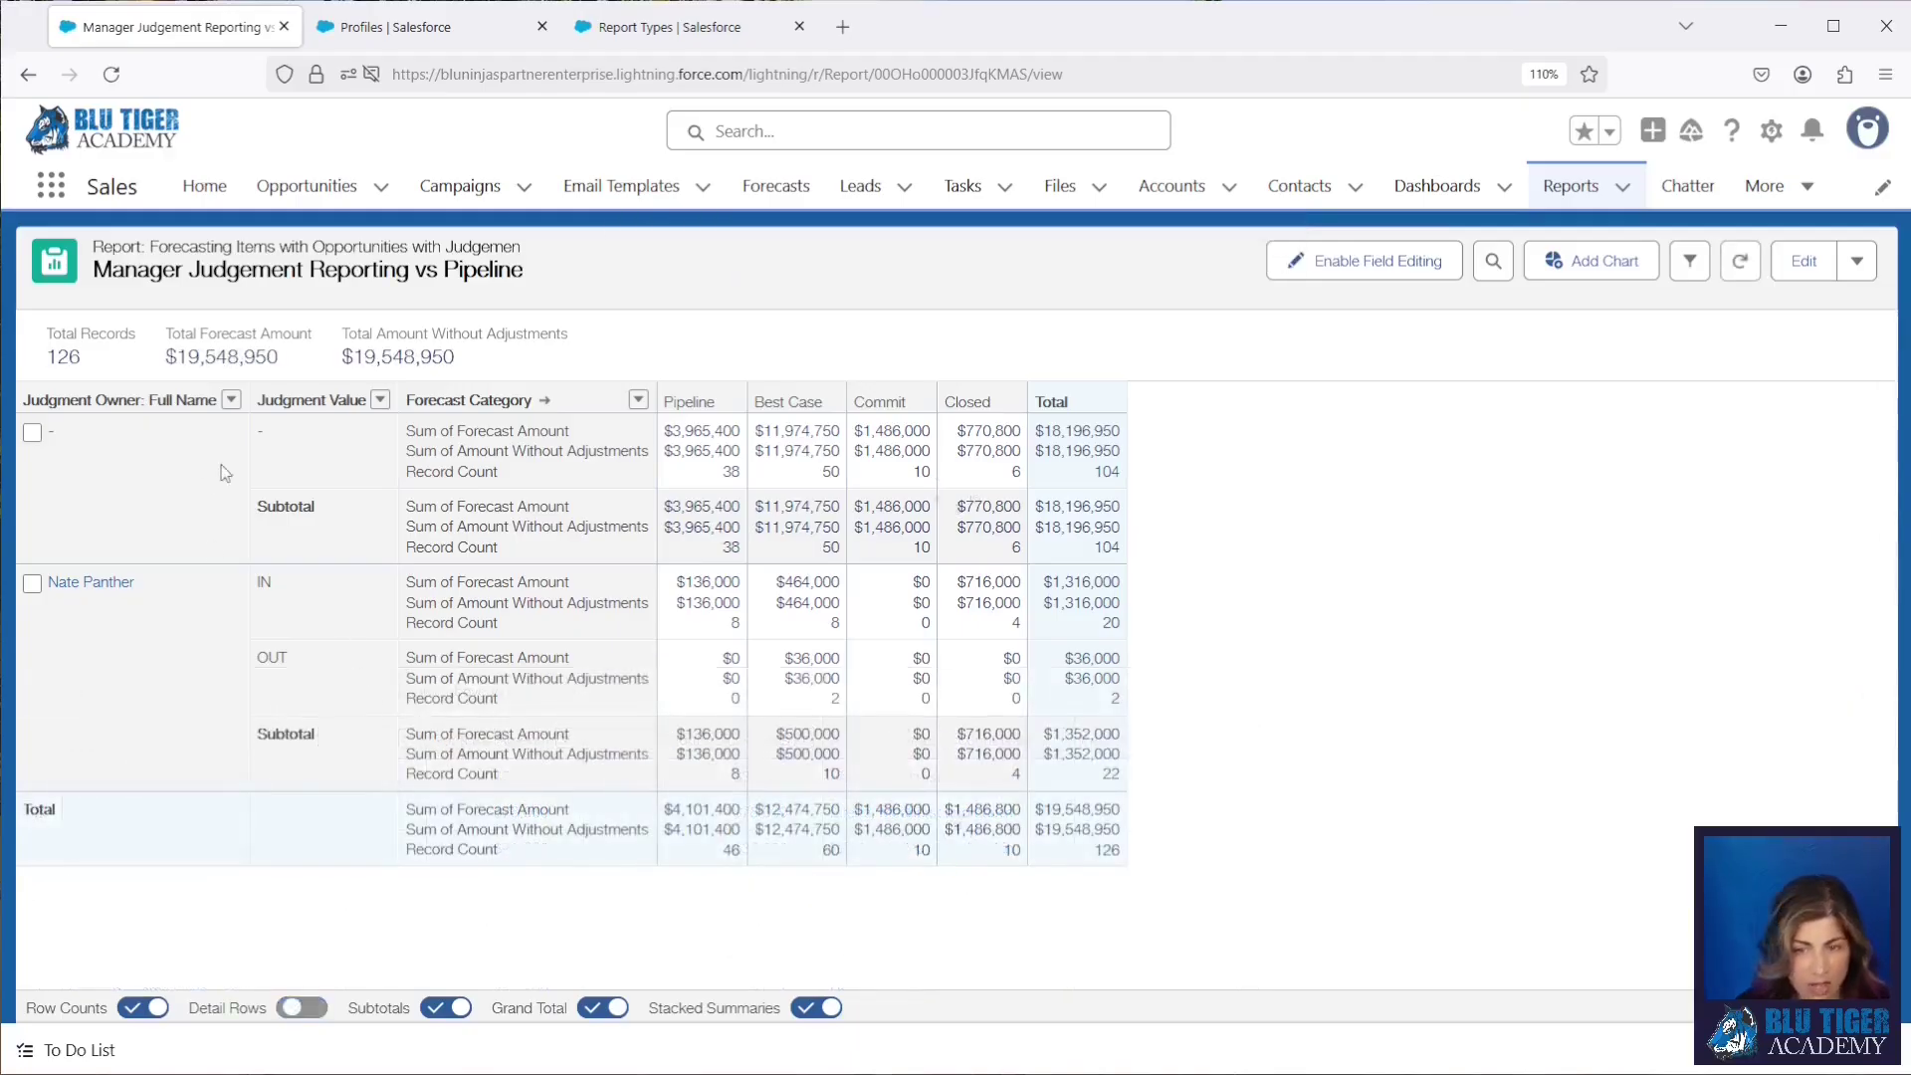